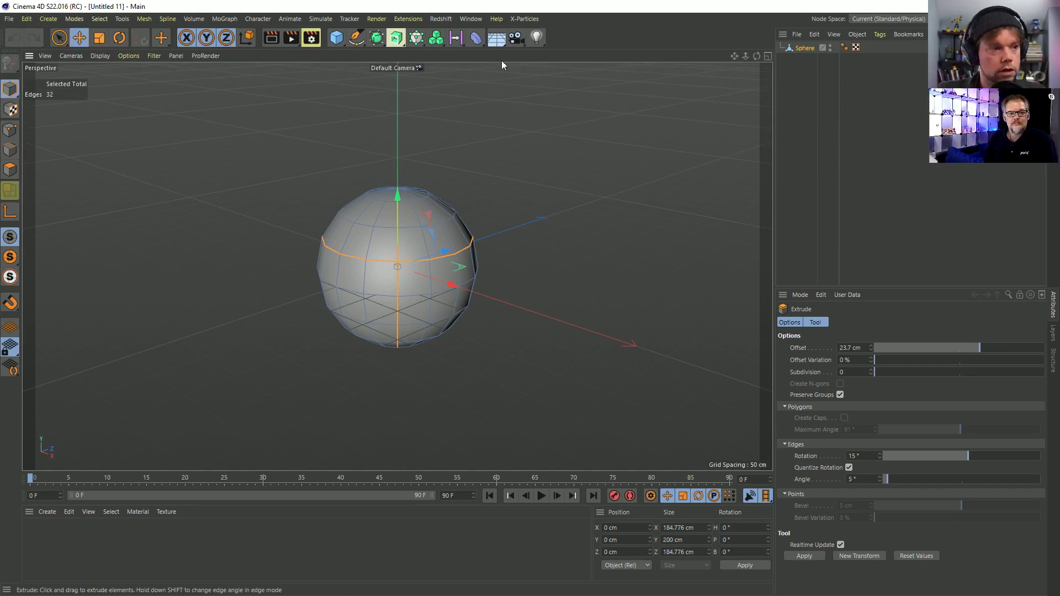
- Start a new project and add a Plane primitive
key(ctrl+n)
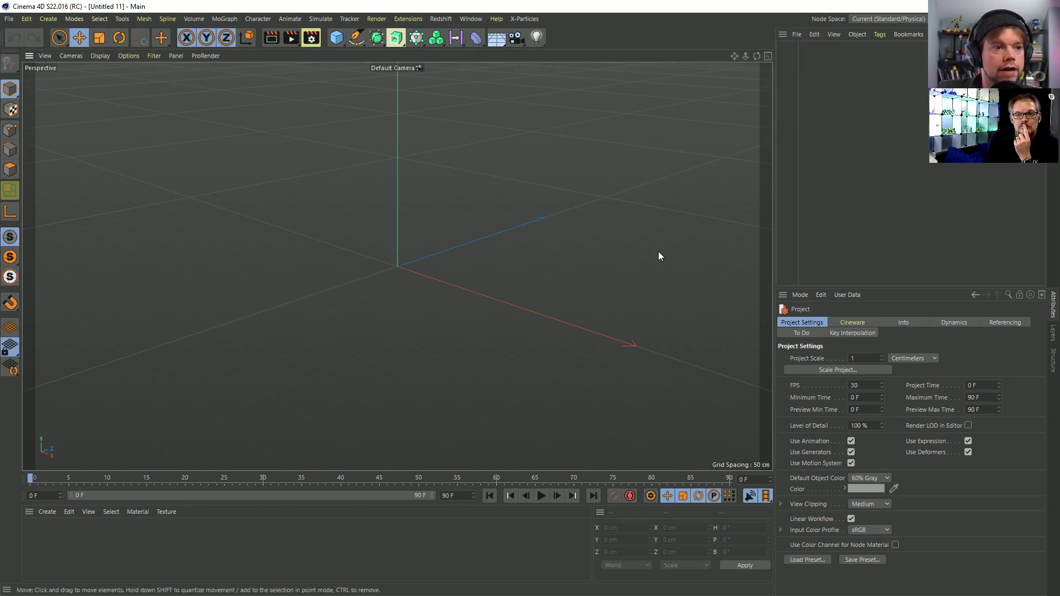
drag(775, 170, 802, 168)
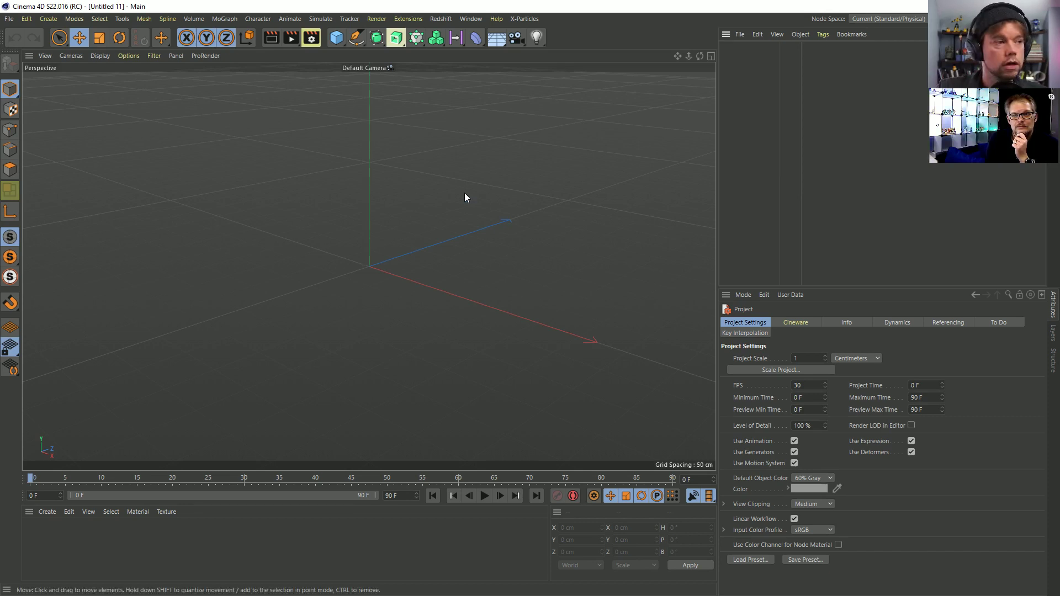
click(334, 39)
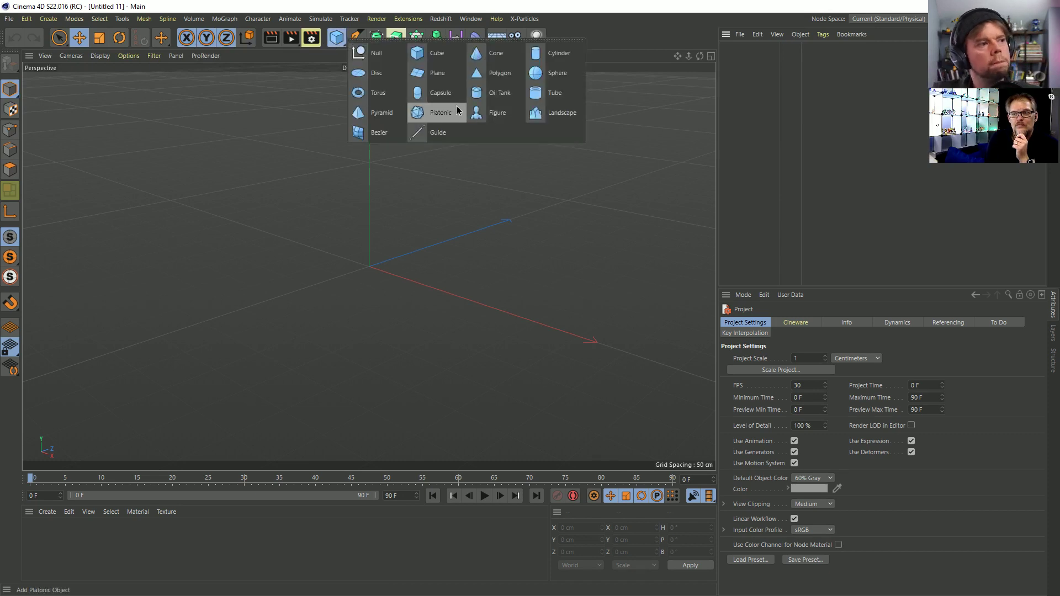
click(436, 73)
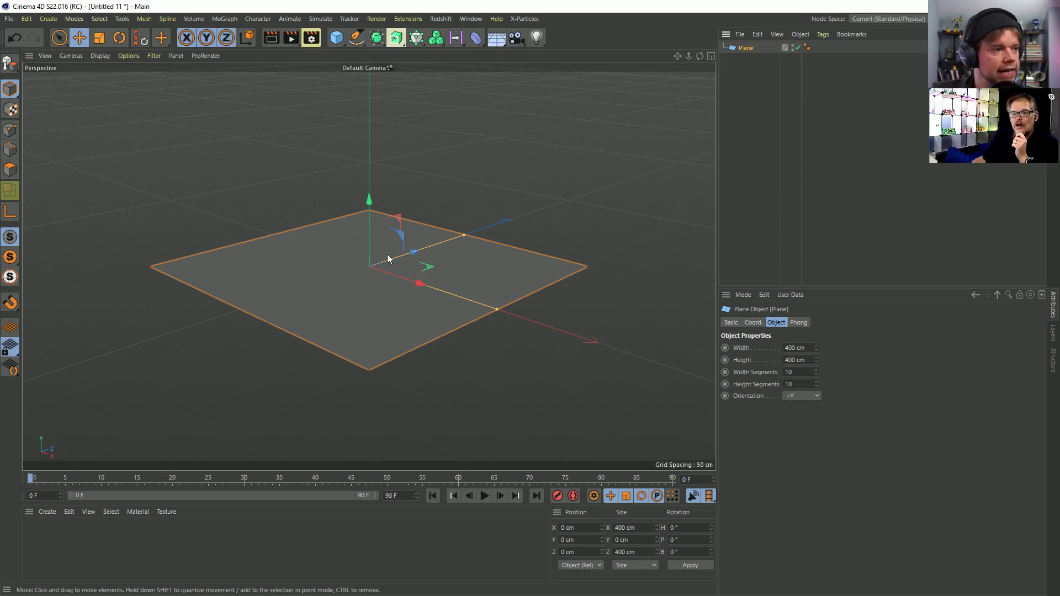
alt+drag(388, 256, 384, 294)
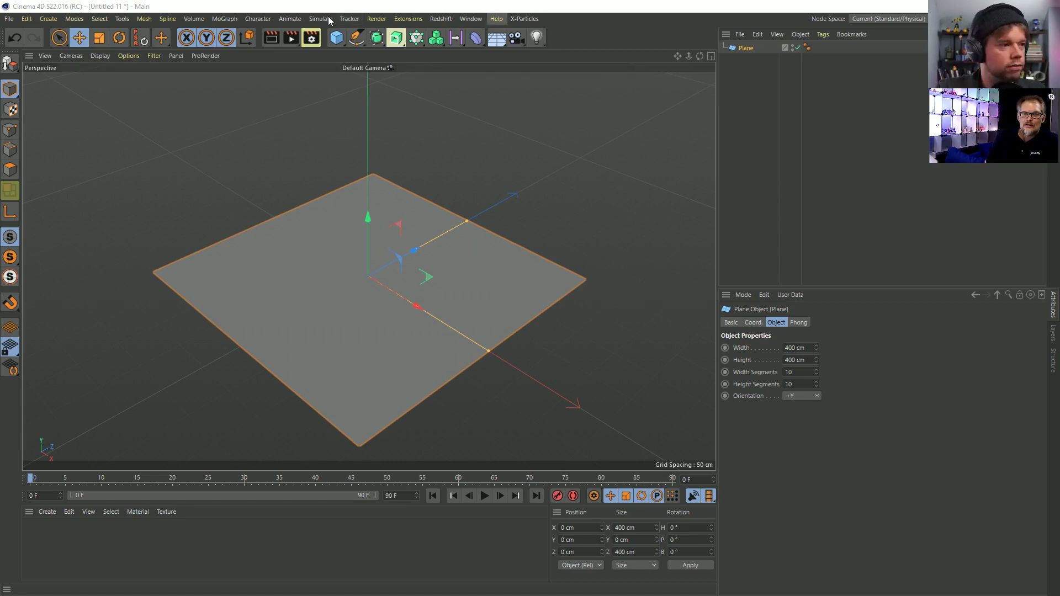
- Switch the viewport shading to show mesh lines and convert the plane to an editable polygon object
key(n)
key(b)
mouse_move(381, 260)
alt+mouse_down()
mouse_move(450, 277)
mouse_move(562, 177)
mouse_move(537, 294)
mouse_move(377, 289)
mouse_move(301, 256)
mouse_move(303, 240)
alt+mouse_up()
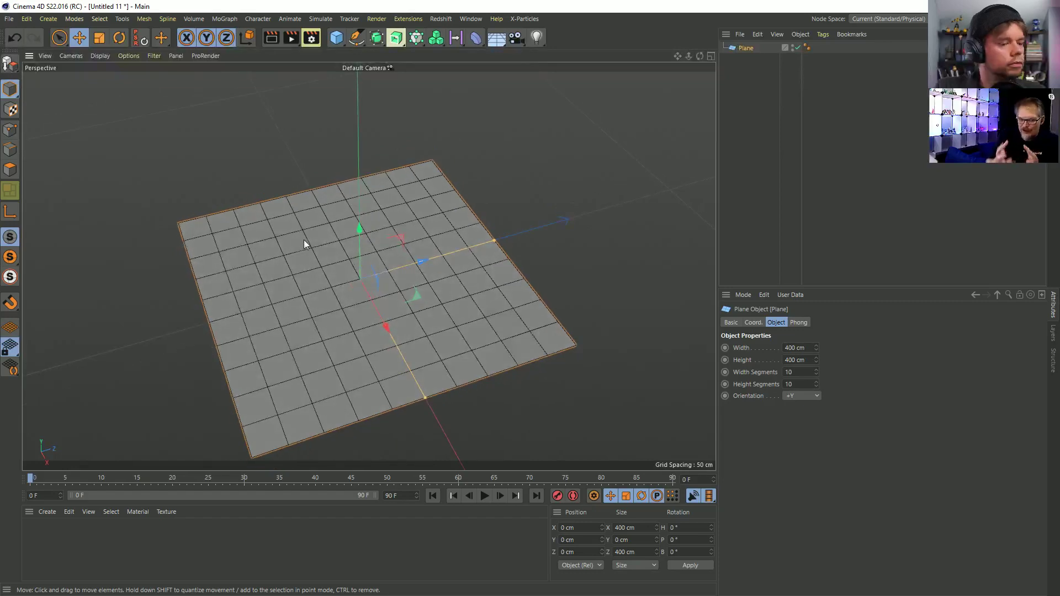
alt+drag(357, 305, 478, 274)
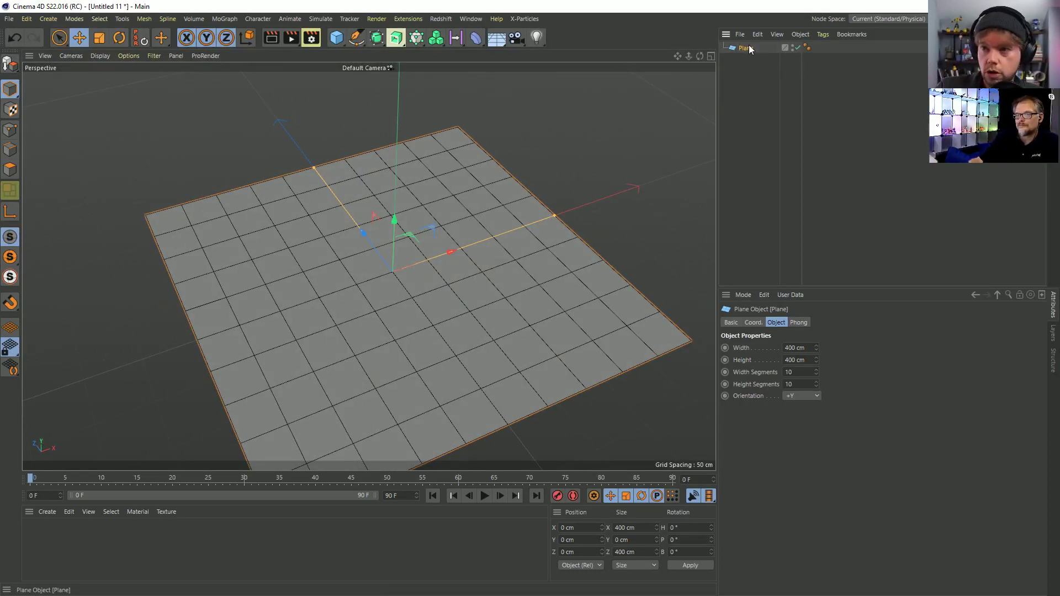
key(c)
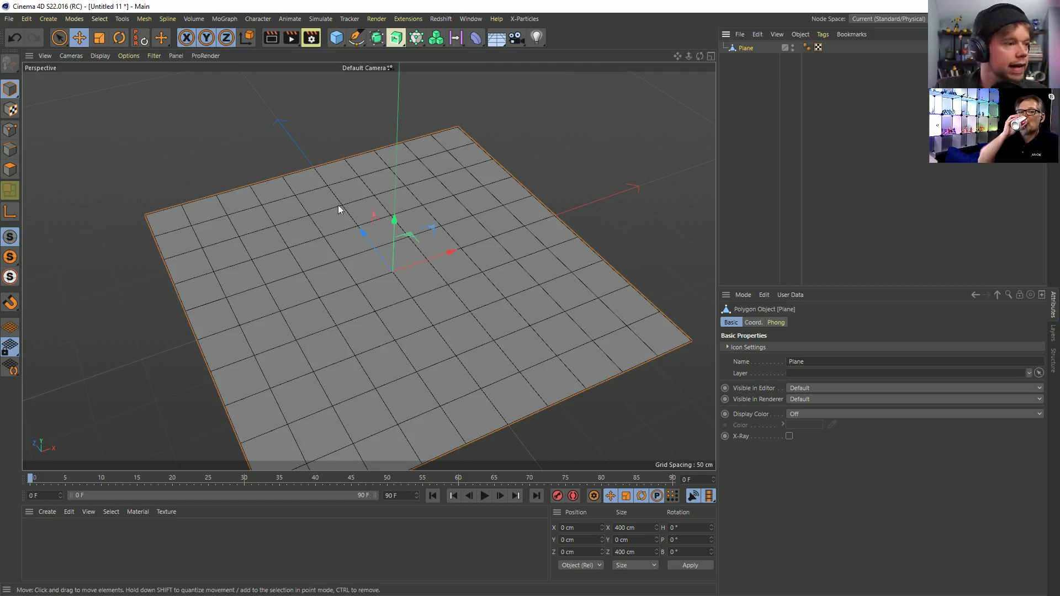
- Select a zigzag path of connected edges across the plane using Path Selection in Live Path mode
click(9, 150)
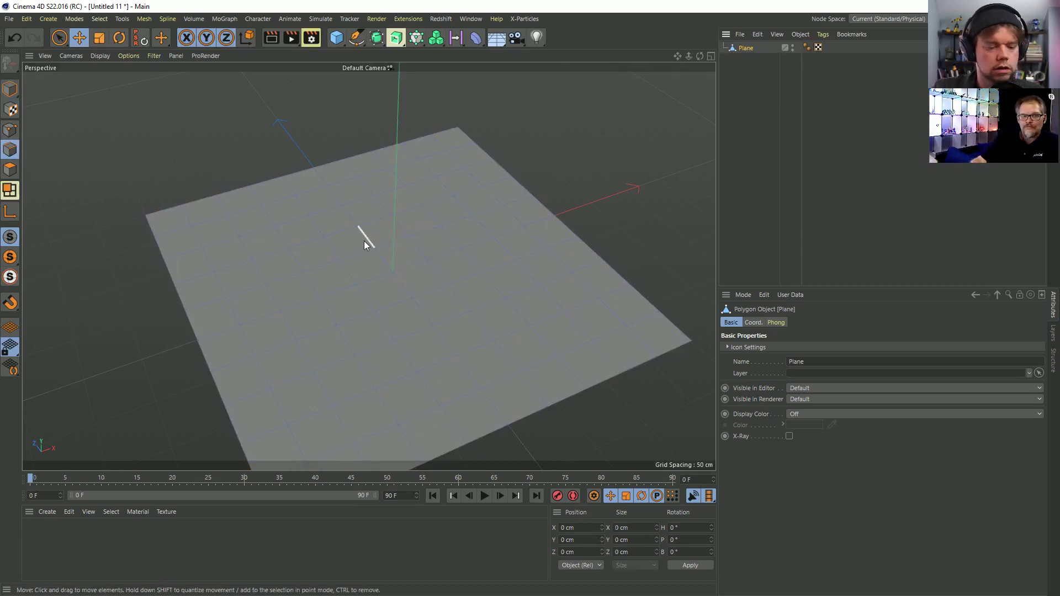
key(u)
key(m)
mouse_move(333, 243)
mouse_down()
mouse_move(379, 234)
mouse_move(386, 274)
mouse_move(323, 303)
mouse_up()
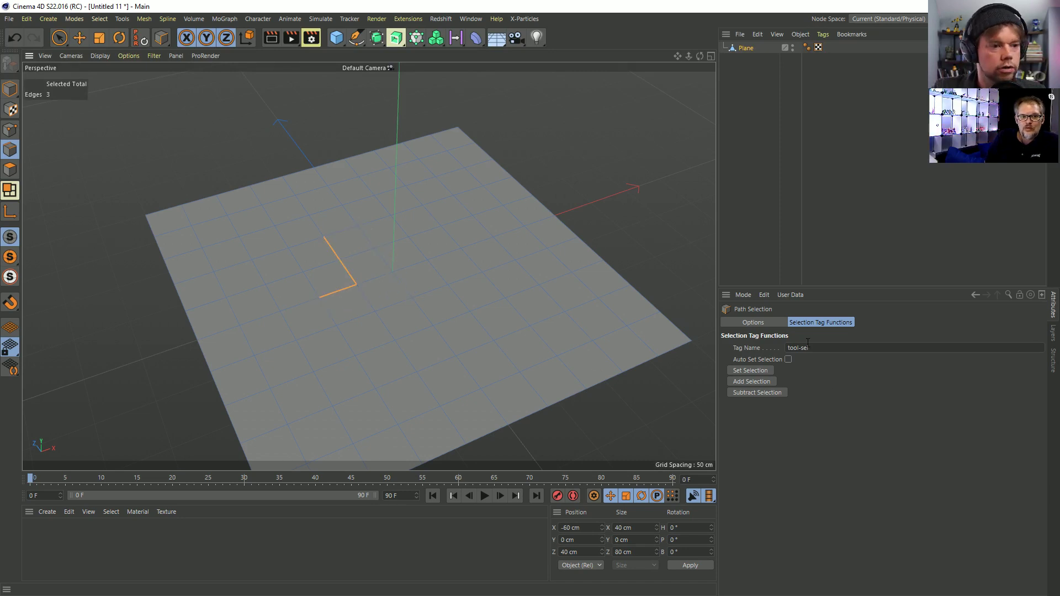
click(777, 325)
click(791, 348)
click(809, 372)
mouse_move(316, 234)
mouse_down()
mouse_move(443, 220)
mouse_move(488, 289)
mouse_move(406, 304)
mouse_move(481, 374)
mouse_move(379, 407)
mouse_move(334, 405)
mouse_up()
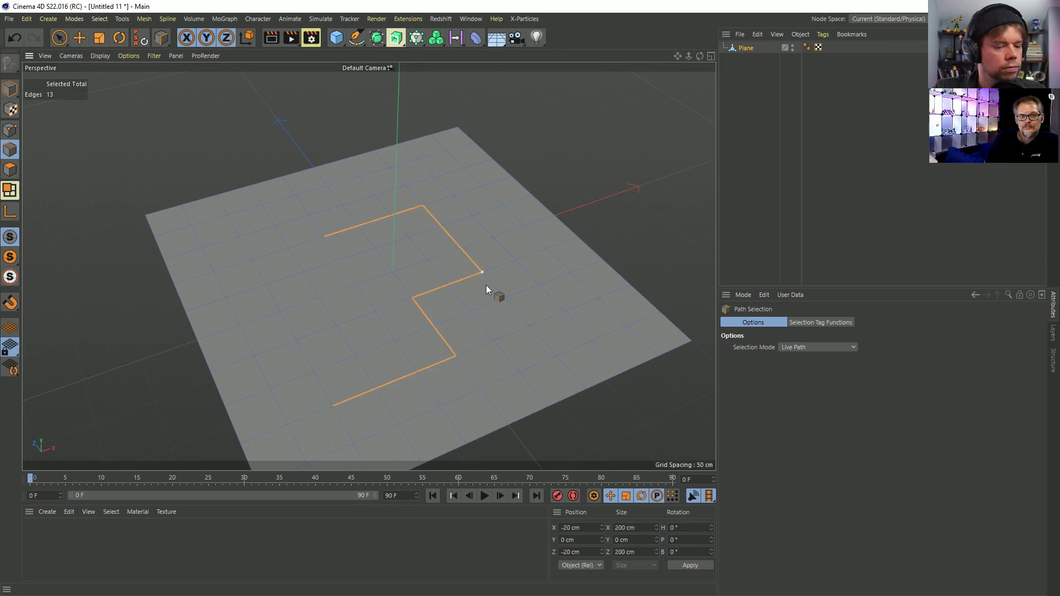
- Extrude the selected edge path straight up 53 cm to form walls and switch to polygon mode
key(d)
drag(431, 320, 489, 320)
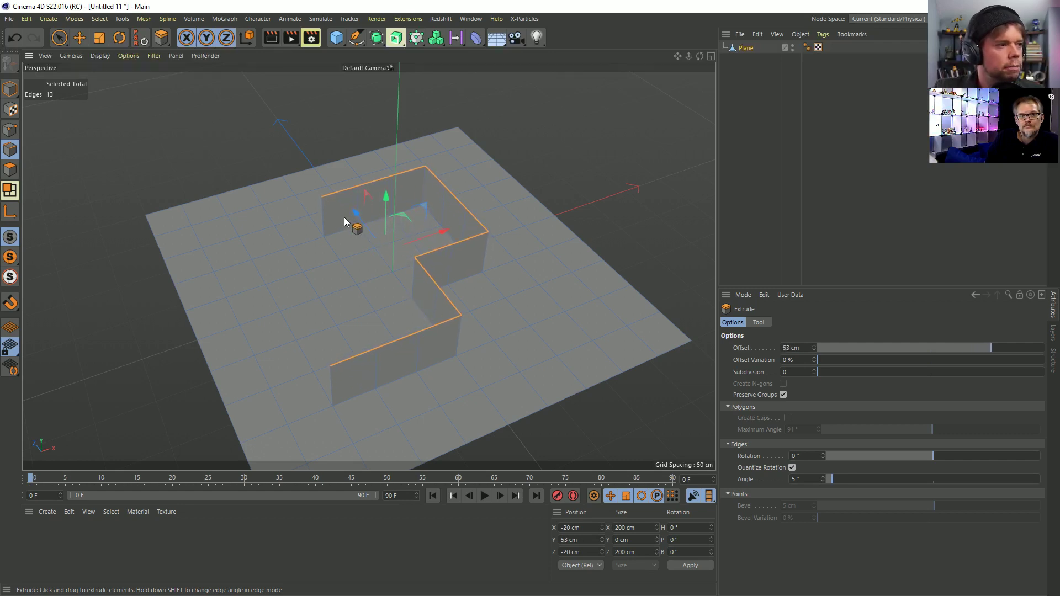
click(10, 192)
click(59, 37)
mouse_move(344, 208)
alt+mouse_down()
mouse_move(362, 190)
mouse_move(366, 161)
mouse_move(506, 205)
mouse_move(396, 190)
alt+mouse_up()
click(8, 168)
- Try changing the selection on the wall polygons with Live Selection and undo the changes
mouse_move(327, 197)
mouse_down()
mouse_move(517, 200)
mouse_move(408, 189)
mouse_move(403, 237)
mouse_move(490, 218)
mouse_move(490, 192)
mouse_move(521, 185)
mouse_up()
click(472, 197)
key(ctrl+z)
key(ctrl+z)
- Check the Rotate tool's options and turn off UV editing mode so the selected wall polygons can be transformed
key(e)
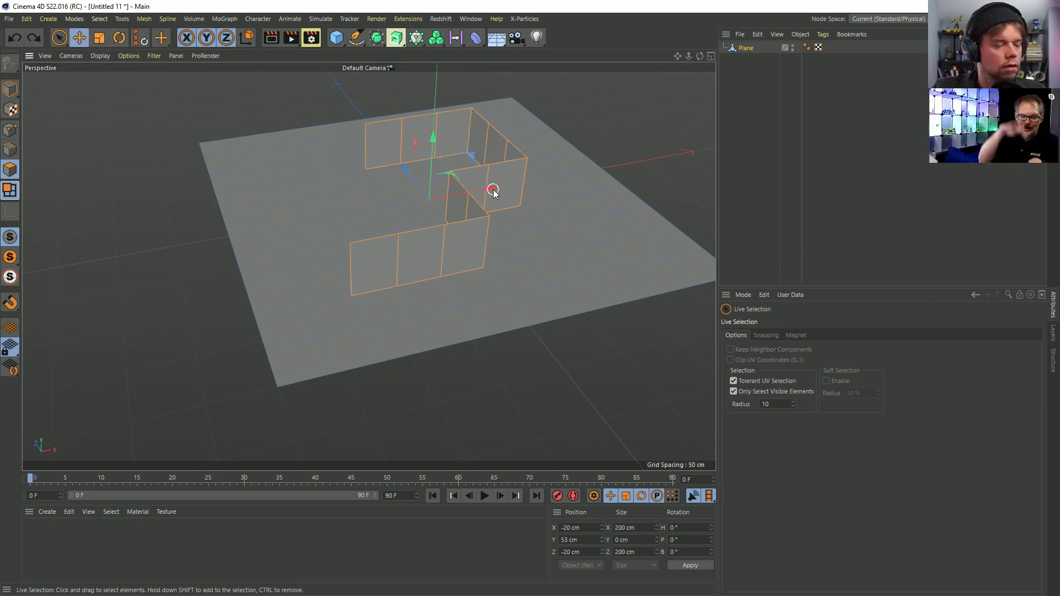
alt+drag(412, 226, 451, 259)
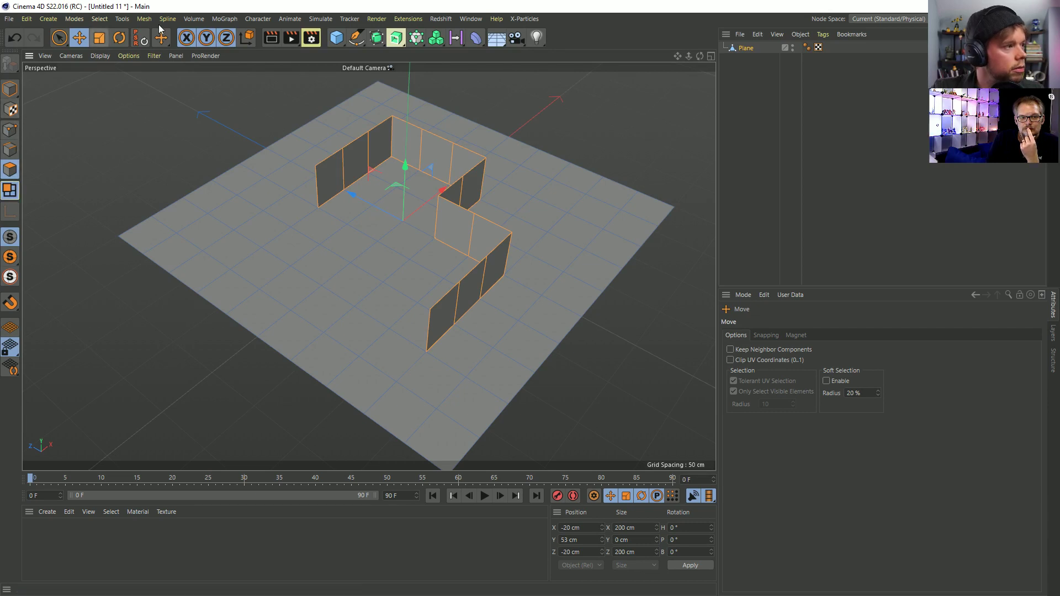
key(r)
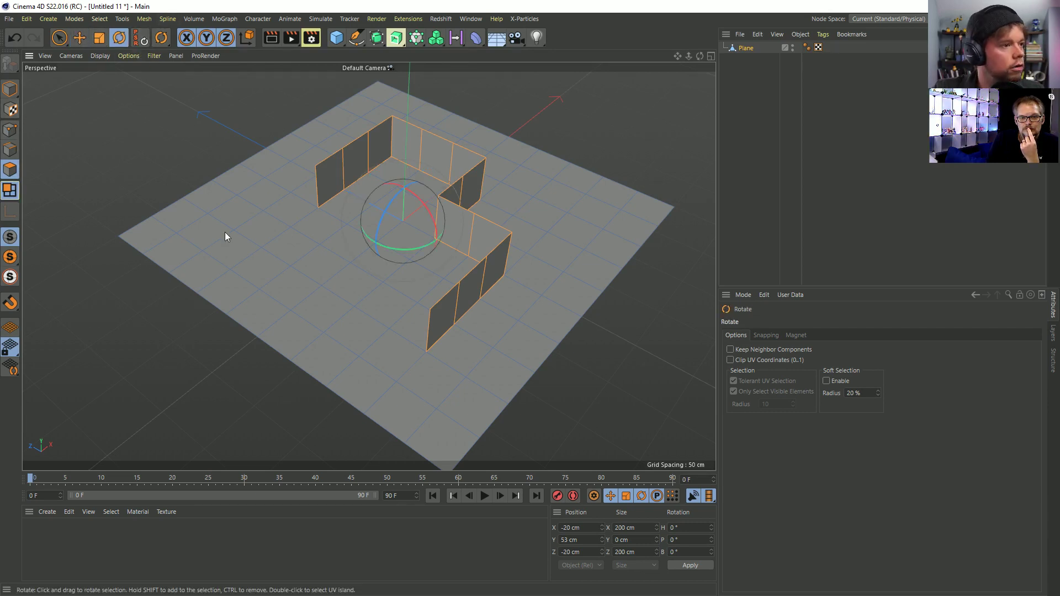
click(766, 336)
click(796, 335)
click(736, 336)
alt+middle_drag(543, 184, 517, 220)
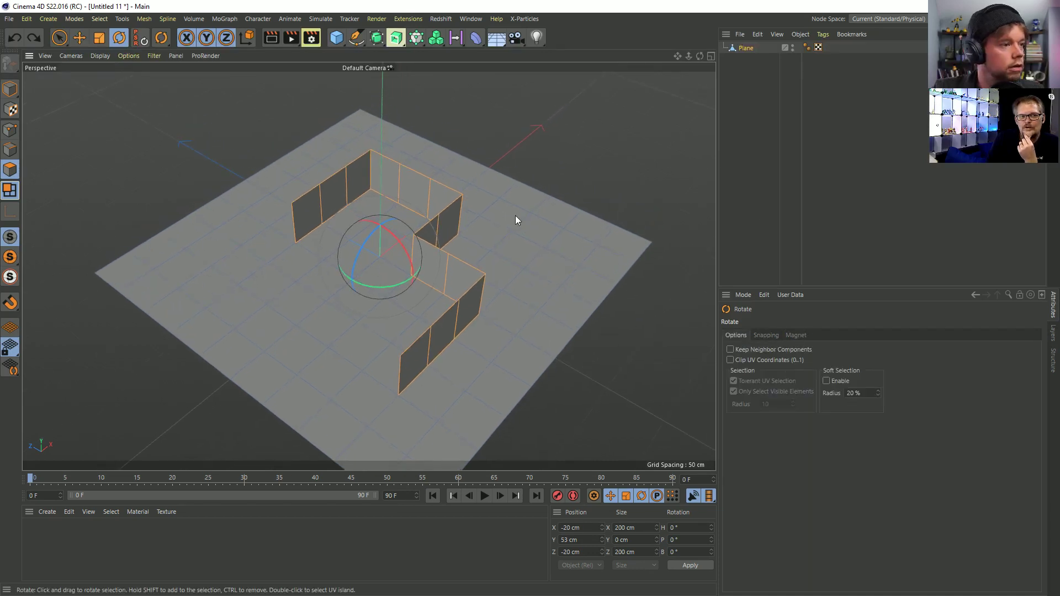
click(11, 191)
click(14, 194)
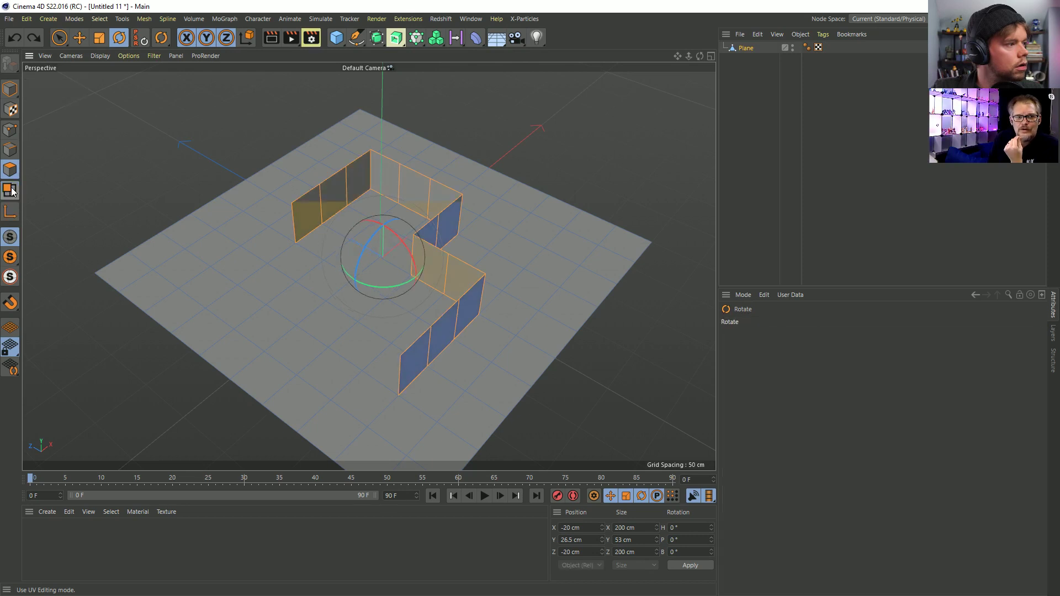
- Try moving the selected wall polygons and extruding them away from the plane, undoing each attempt
key(e)
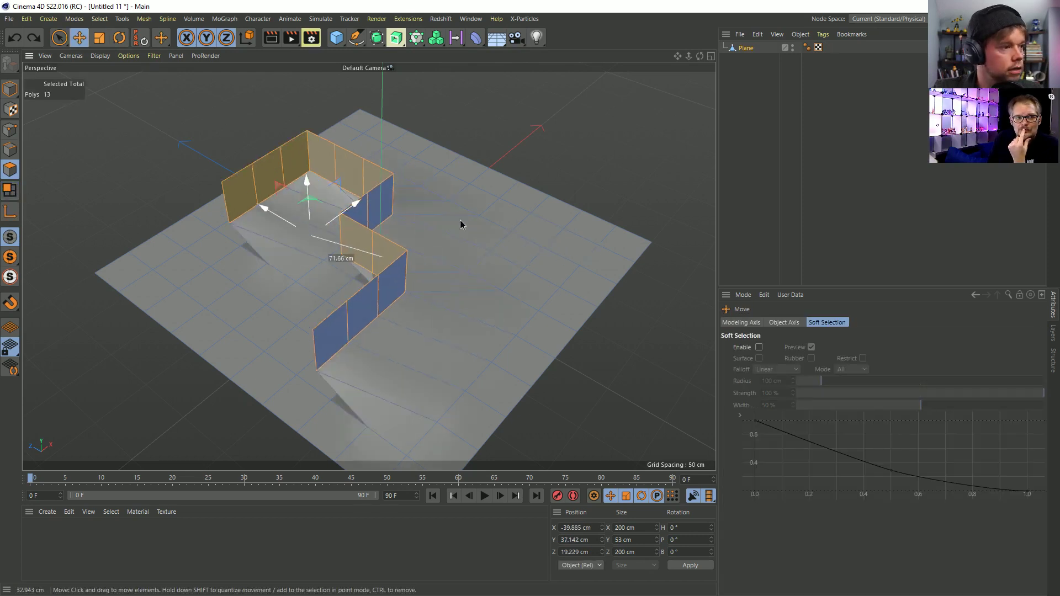
click(11, 191)
click(11, 192)
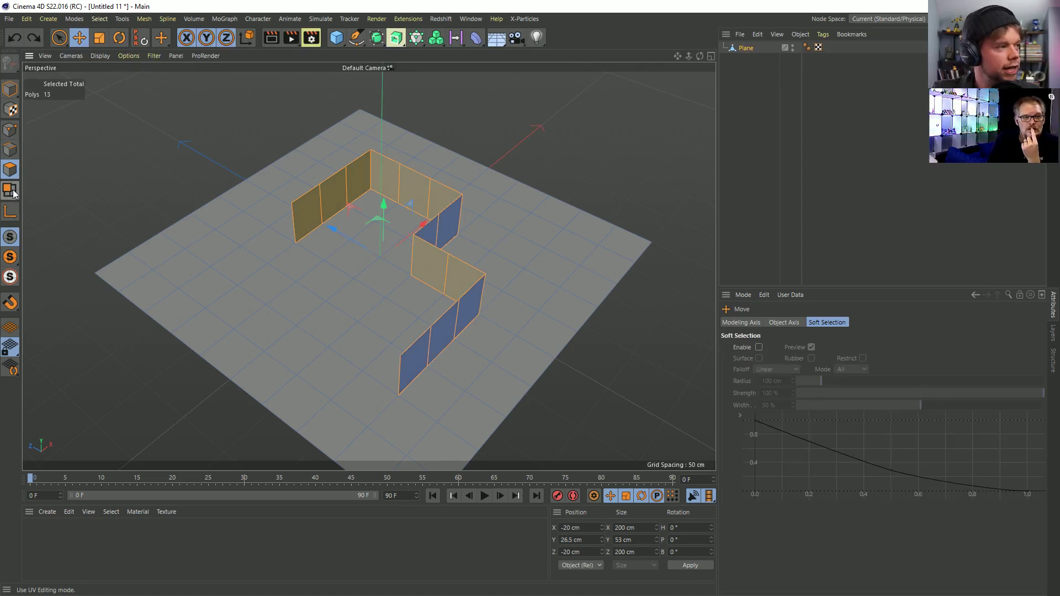
alt+drag(416, 269, 389, 247)
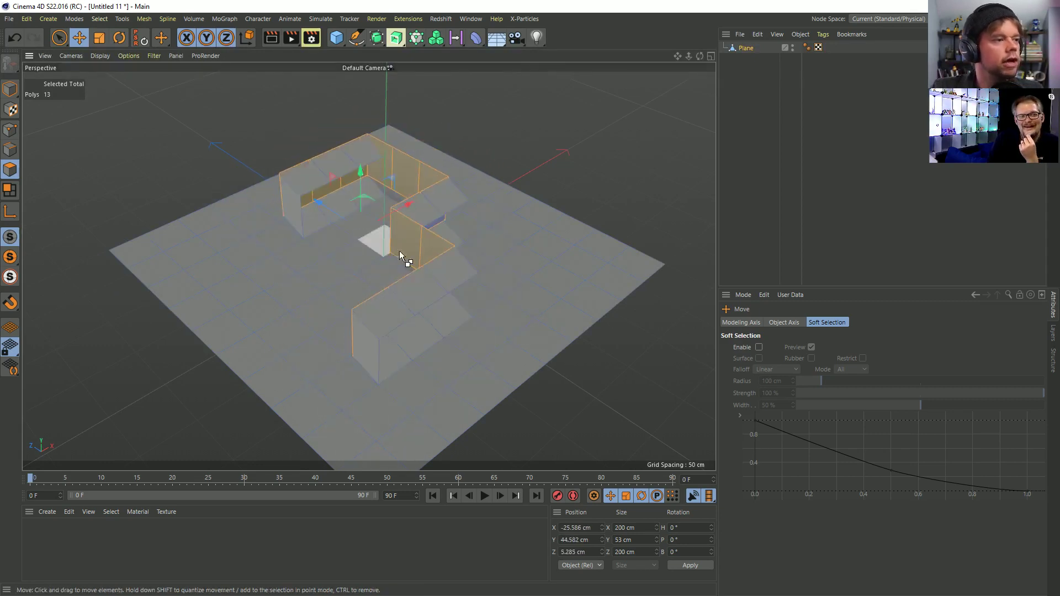
key(ctrl+z)
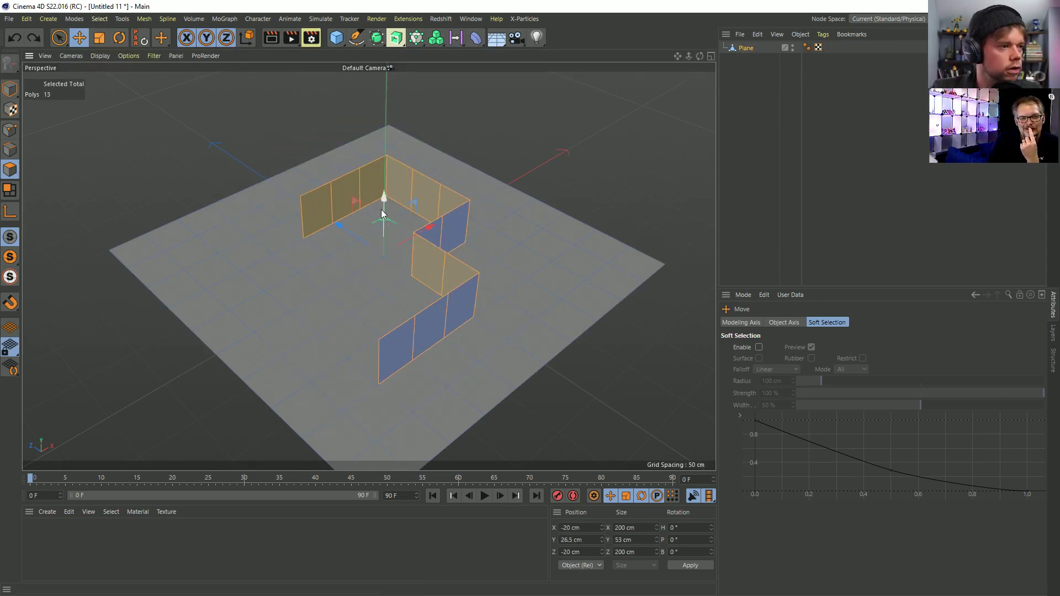
ctrl+drag(404, 195, 461, 224)
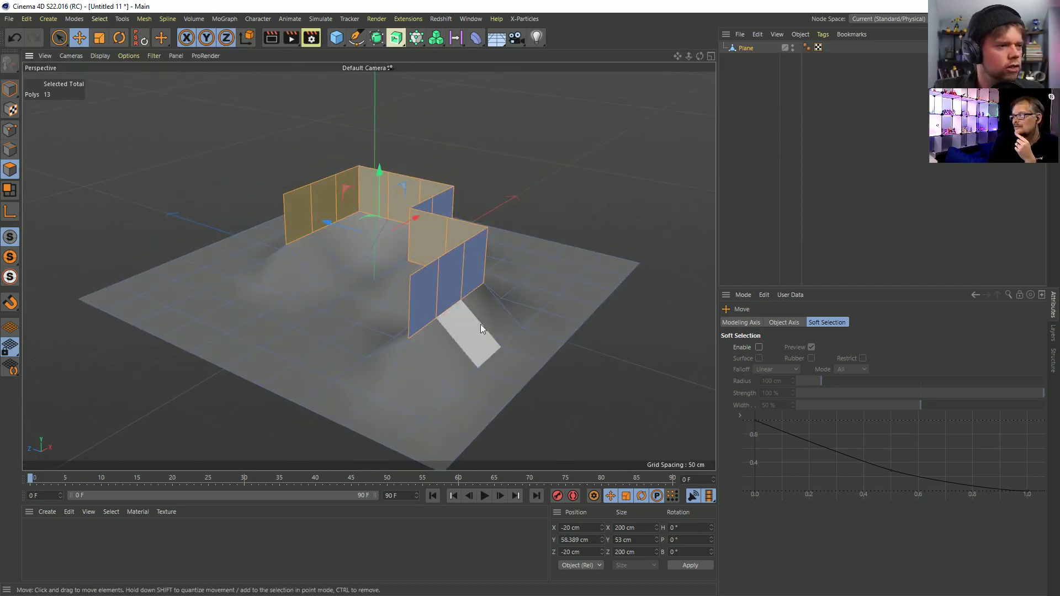
- Add a Subdivision Surface, try nesting the plane under it, and undo the nesting
click(377, 37)
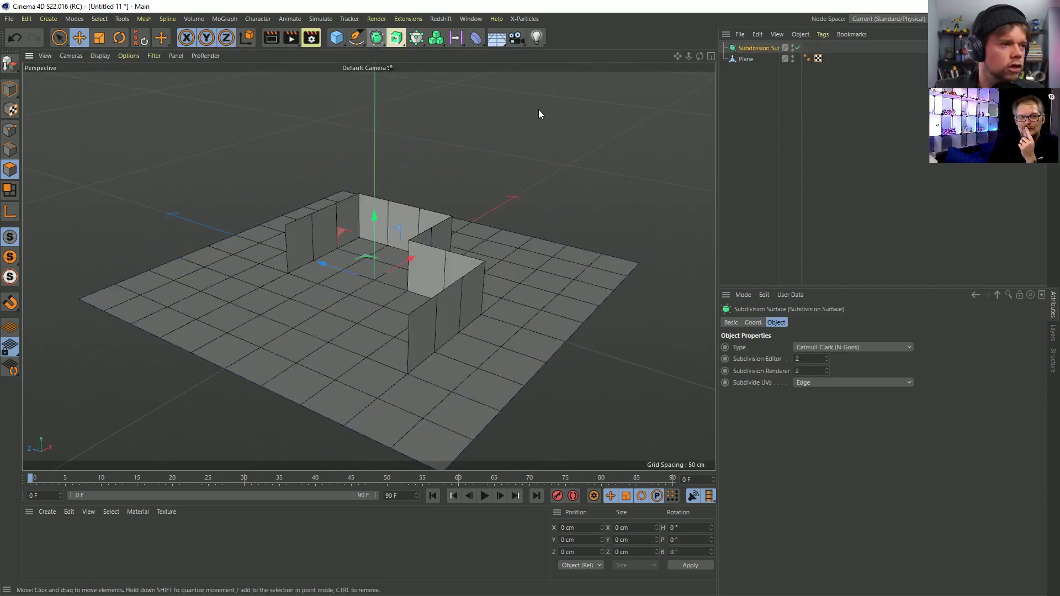
mouse_move(747, 59)
mouse_down()
mouse_move(740, 53)
mouse_move(753, 48)
mouse_up()
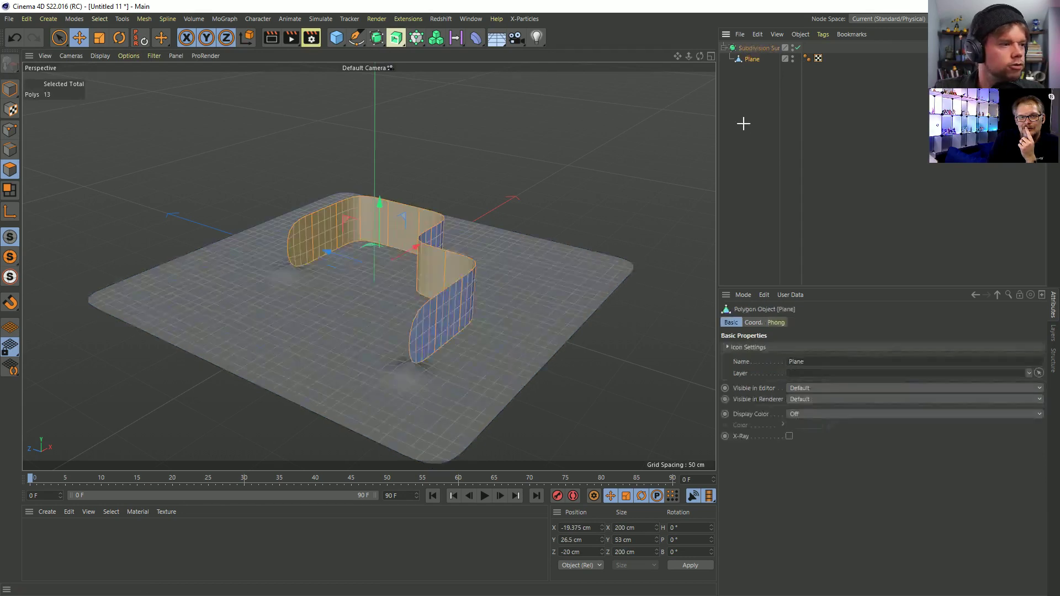
click(746, 119)
key(ctrl+z)
key(ctrl+z)
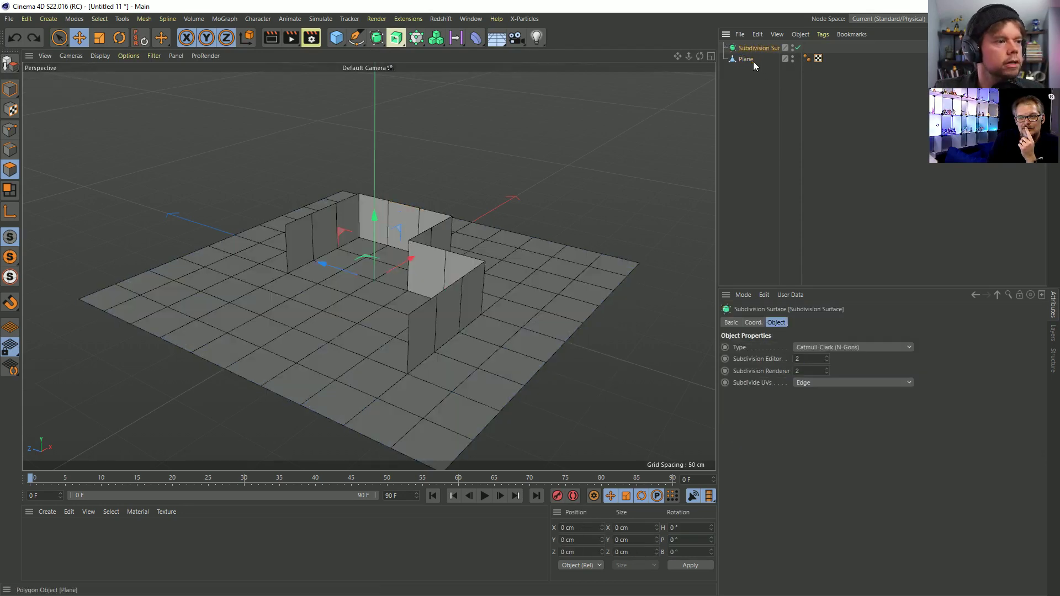
- Select the plane object and all of its polygons
click(747, 59)
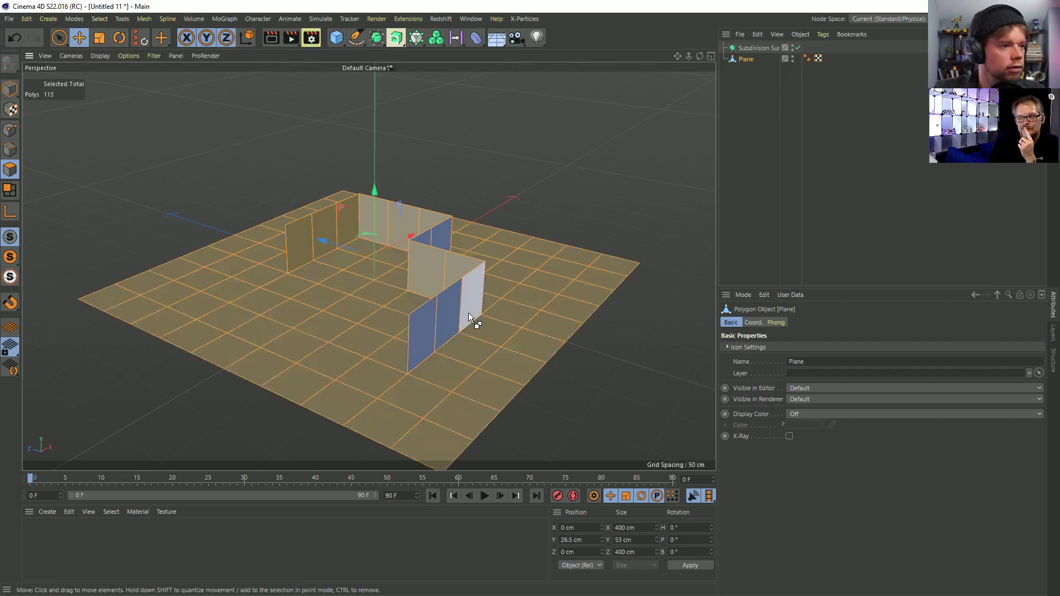
right_click(469, 318)
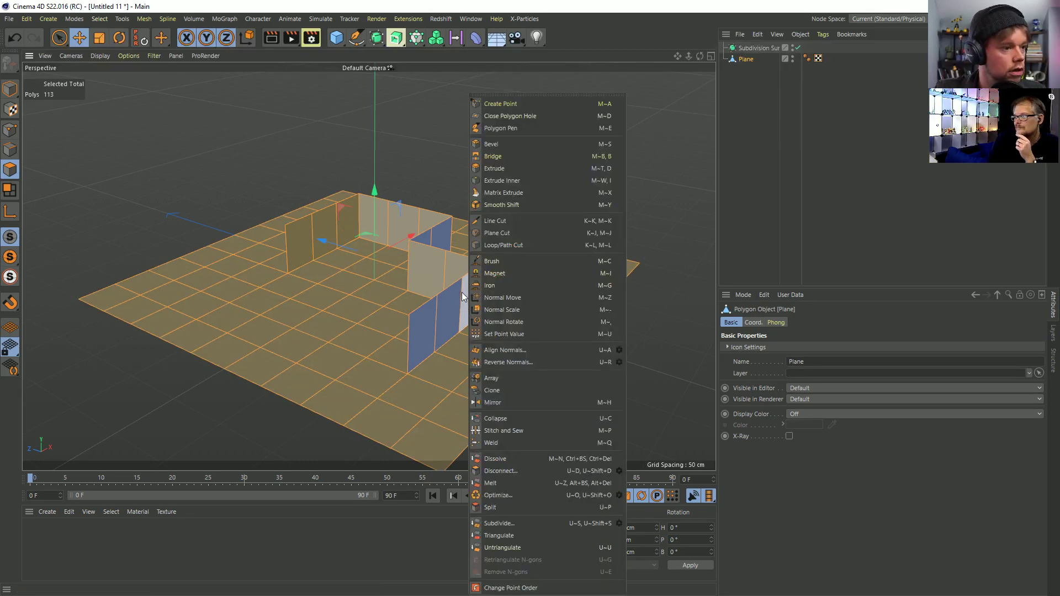
click(351, 182)
click(122, 20)
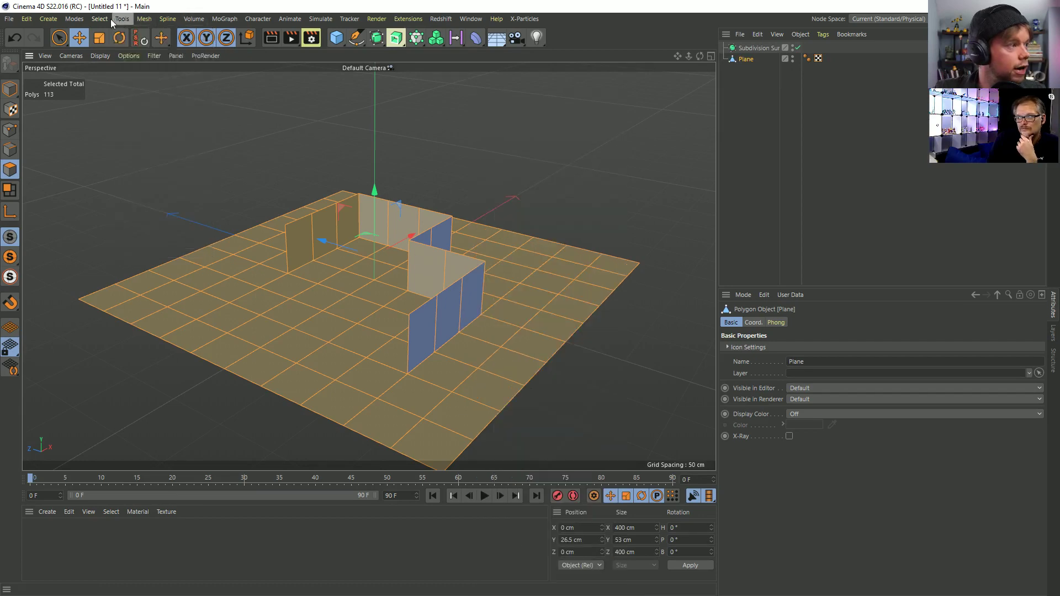
mouse_move(146, 21)
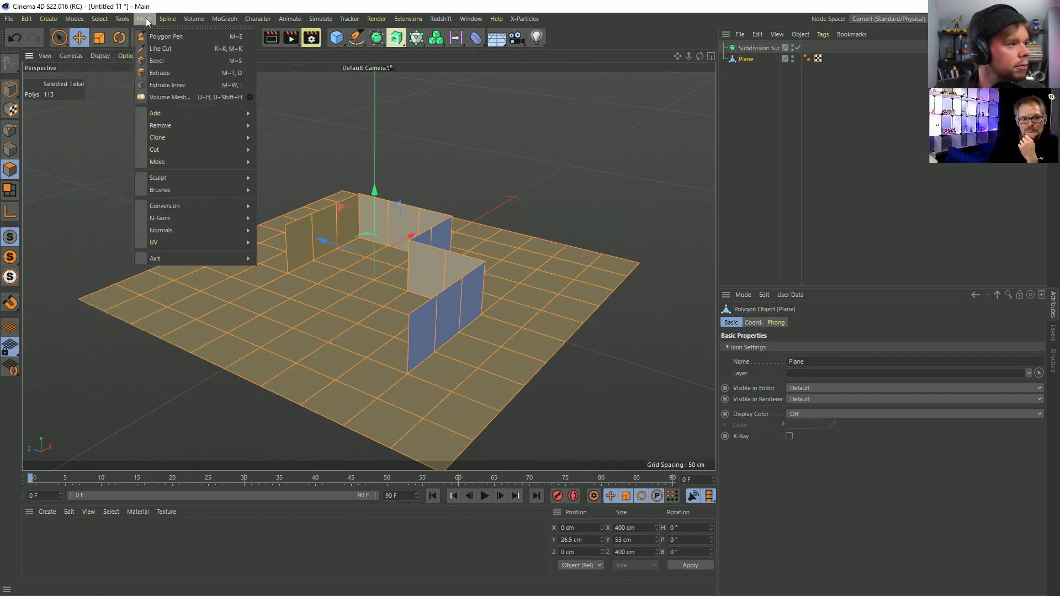
key(Escape)
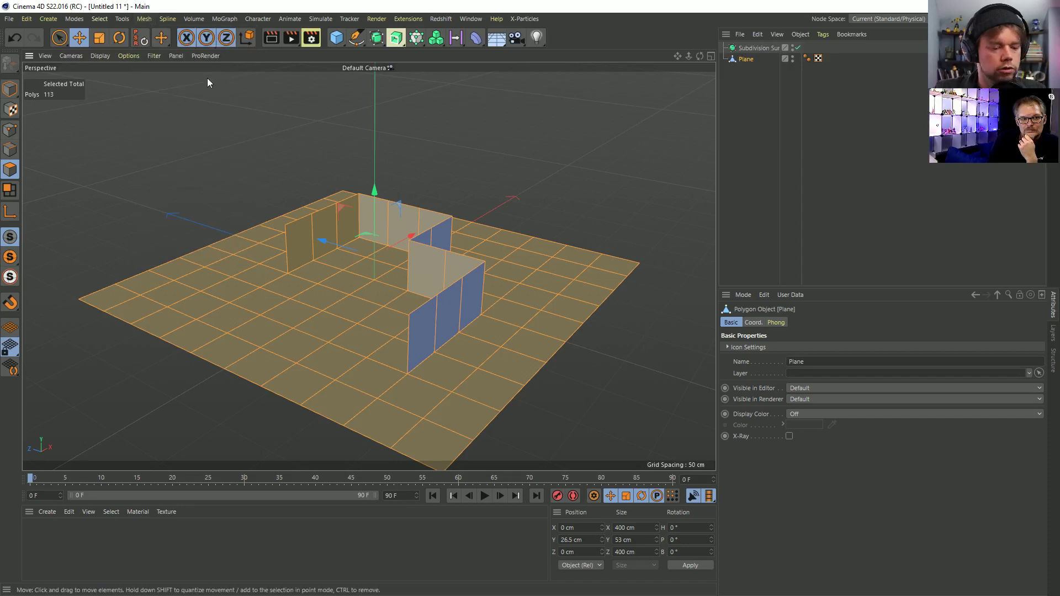
- Search the commands for "manifo" and apply Resolve Non-Manifold to the selected polygons
key(shift+c)
text(ma)
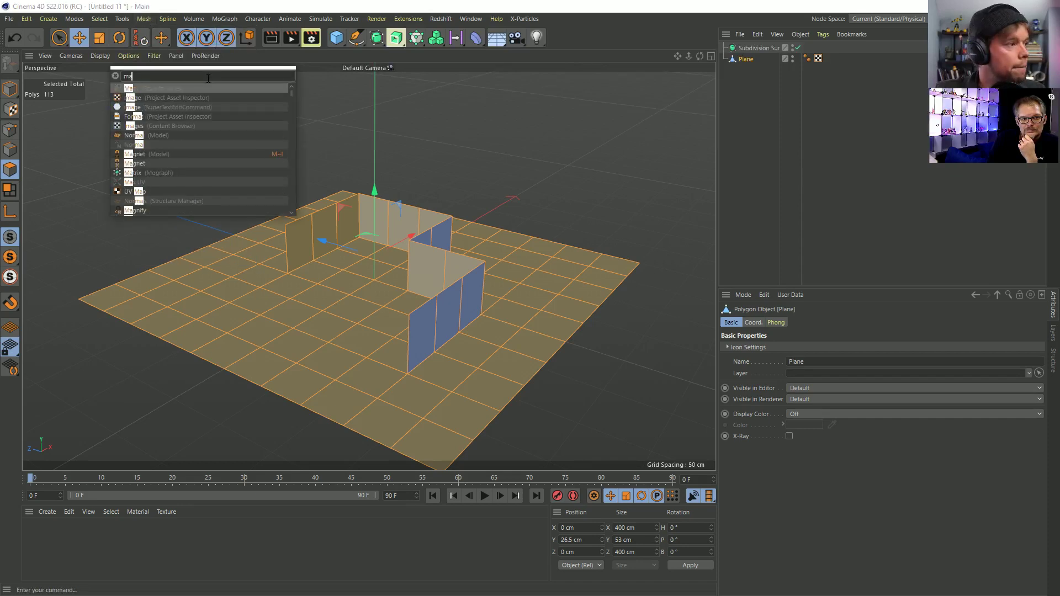
text(nad)
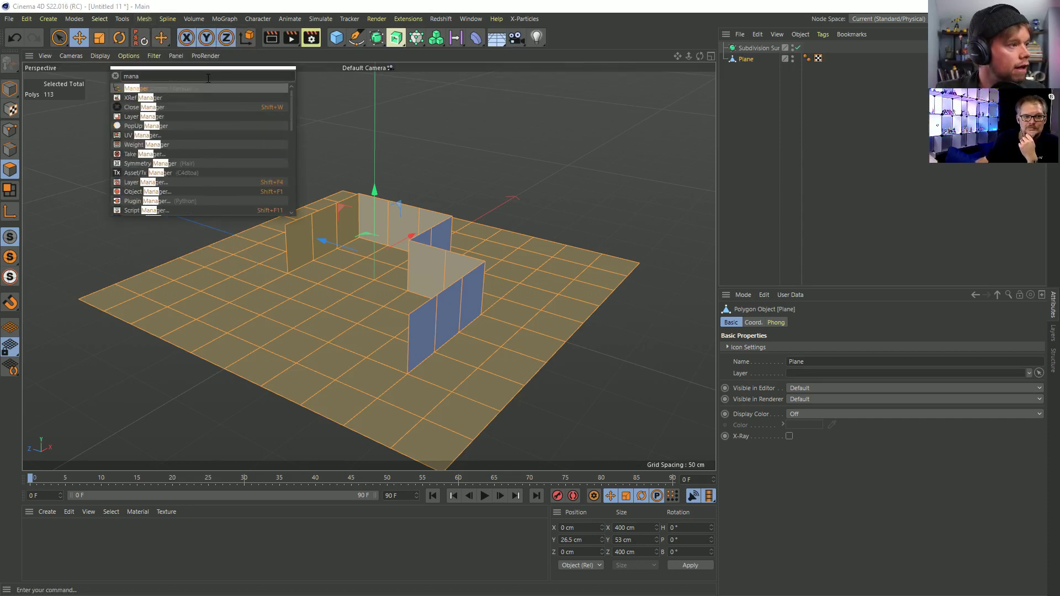
key(BackSpace)
key(BackSpace)
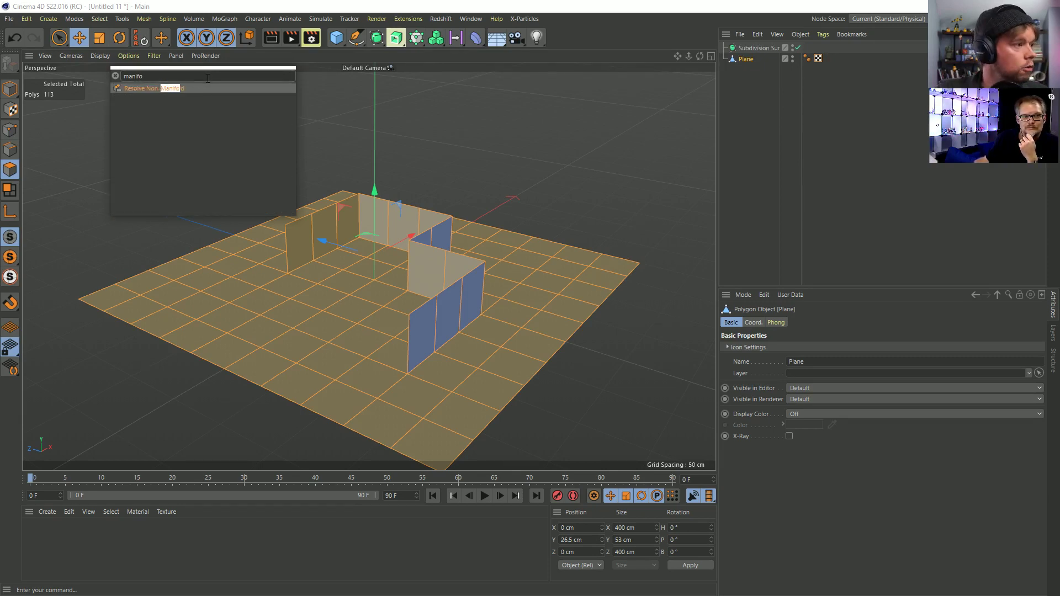
click(177, 89)
- Select several wall polygons with Live Selection, try lifting them off the plane, and undo the move
alt+drag(454, 228, 295, 181)
key(9)
drag(392, 158, 194, 163)
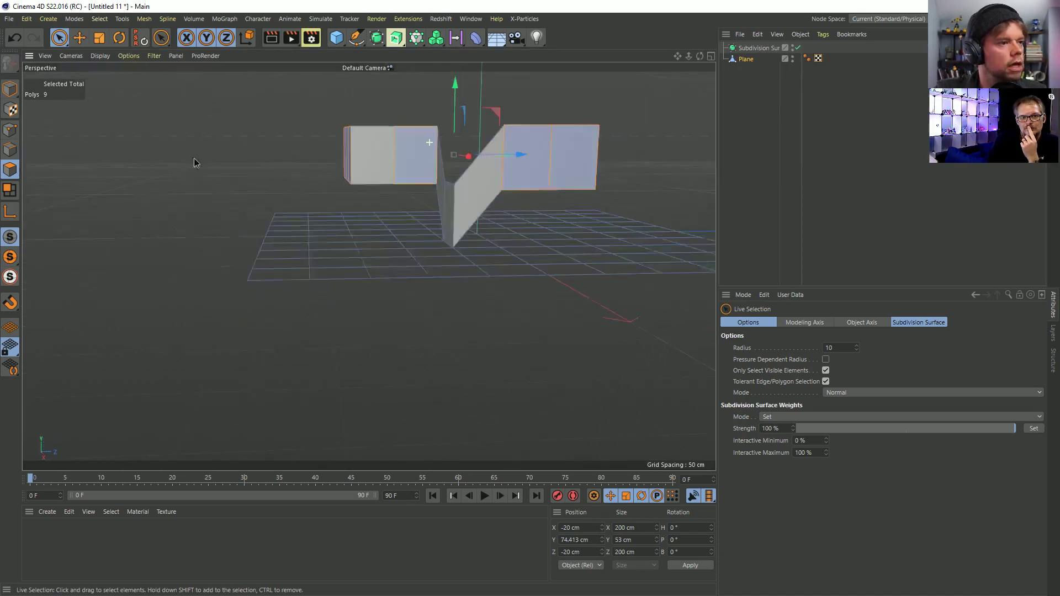
key(ctrl+z)
- Add the remaining wall polygons to the selection, test pulling the walls away from the plane, and undo the move
mouse_move(476, 213)
alt+mouse_down()
mouse_move(526, 245)
mouse_move(472, 216)
mouse_move(487, 221)
mouse_move(476, 187)
mouse_move(508, 189)
mouse_move(417, 187)
mouse_move(467, 211)
alt+mouse_up()
shift+click(463, 189)
shift+click(522, 164)
shift+drag(434, 157, 486, 161)
drag(383, 122, 374, 162)
key(ctrl+z)
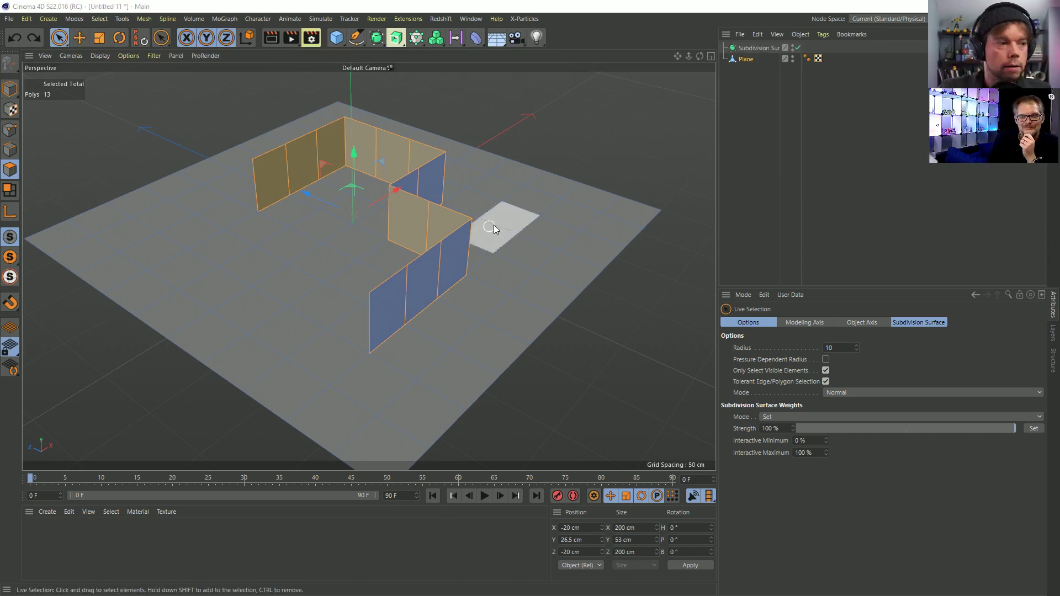
- Delete the selected wall polygons from the plane
alt+drag(516, 220, 484, 260)
key(Delete)
alt+drag(363, 196, 327, 242)
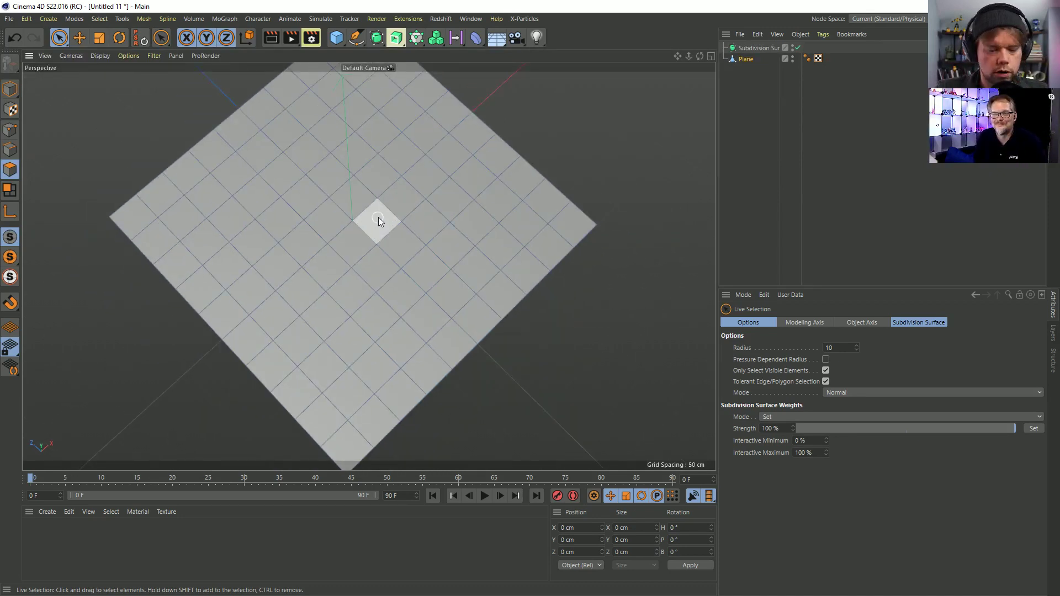
- Reshape the plane's grid with the Polygon Pen by moving several points near its middle into an irregular layout
key(m)
key(e)
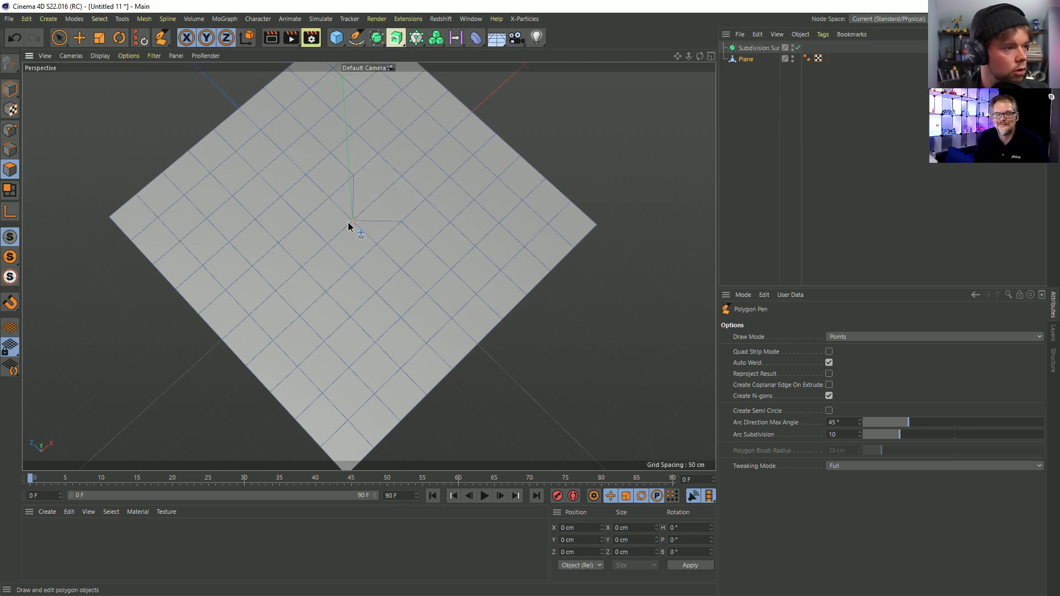
drag(358, 178, 359, 133)
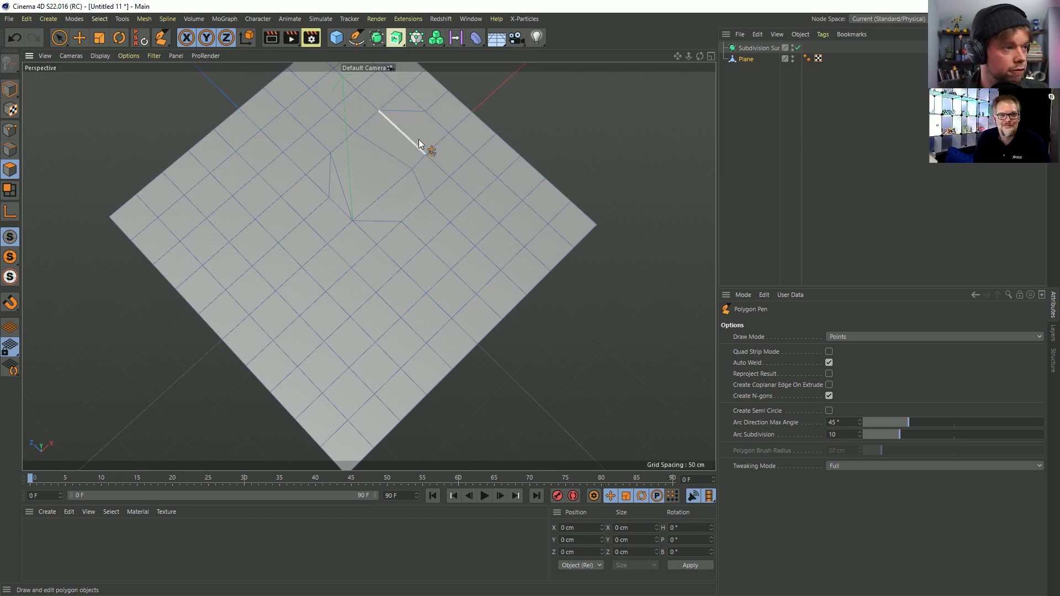
key(space)
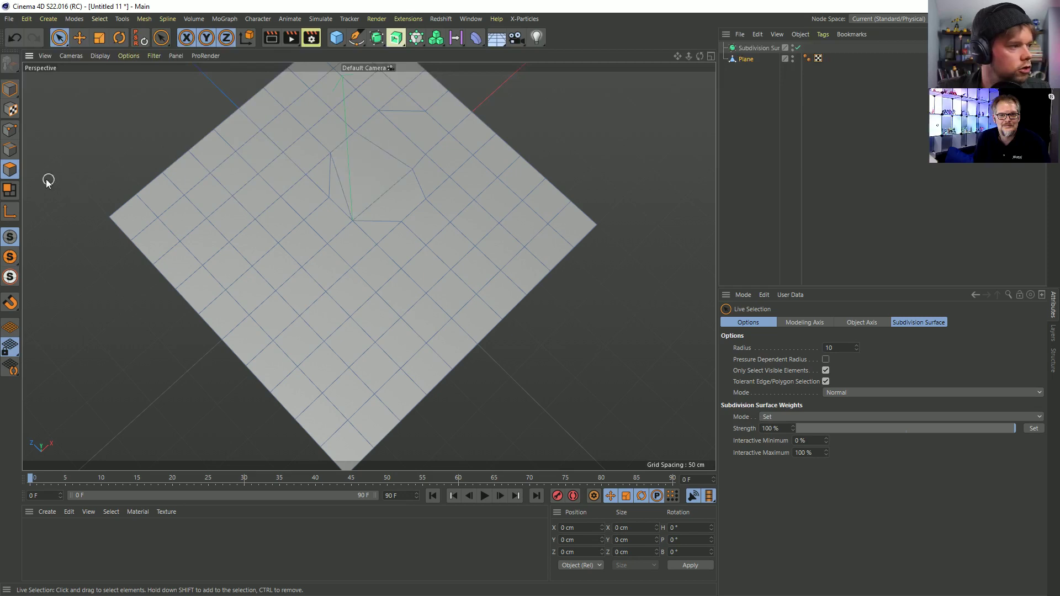
- Select the reshaped patch of polygons, invert the selection, and delete the surrounding polygons
mouse_move(436, 166)
mouse_down()
mouse_move(382, 165)
mouse_move(363, 198)
mouse_move(400, 213)
mouse_move(387, 229)
mouse_up()
key(u)
key(i)
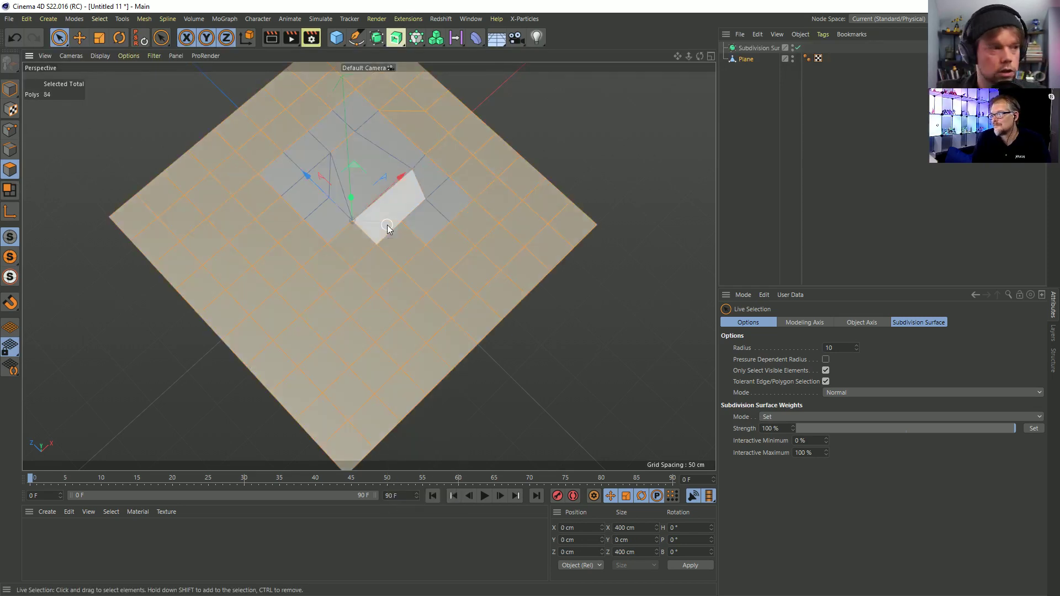
key(Delete)
scroll(394, 166, up, 3)
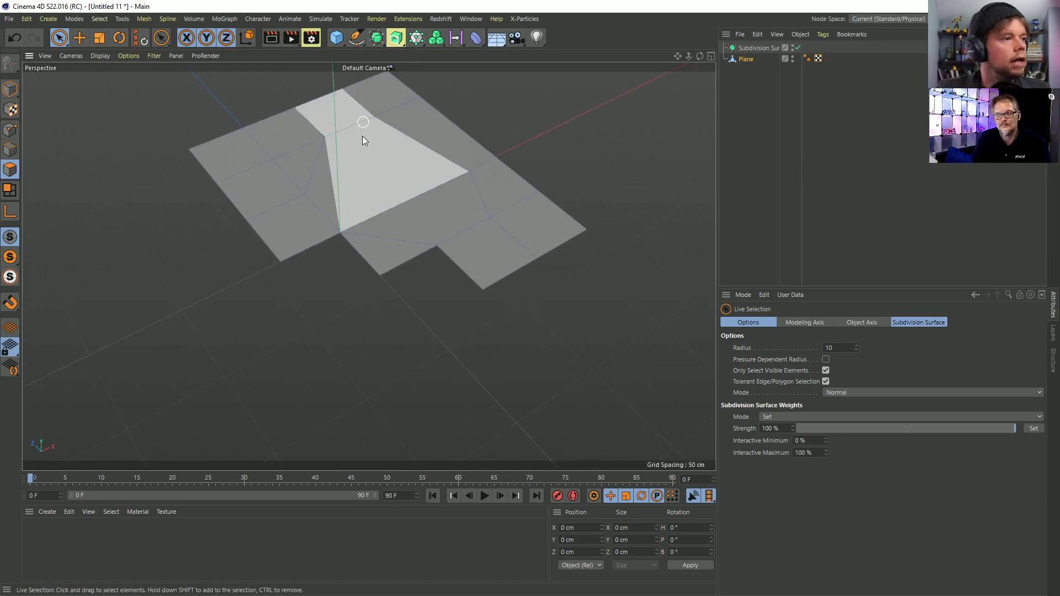
- Try subdividing all remaining polygons with Smooth Subdivision enabled and the Loop pattern, and undo the subdivision
right_click(409, 179)
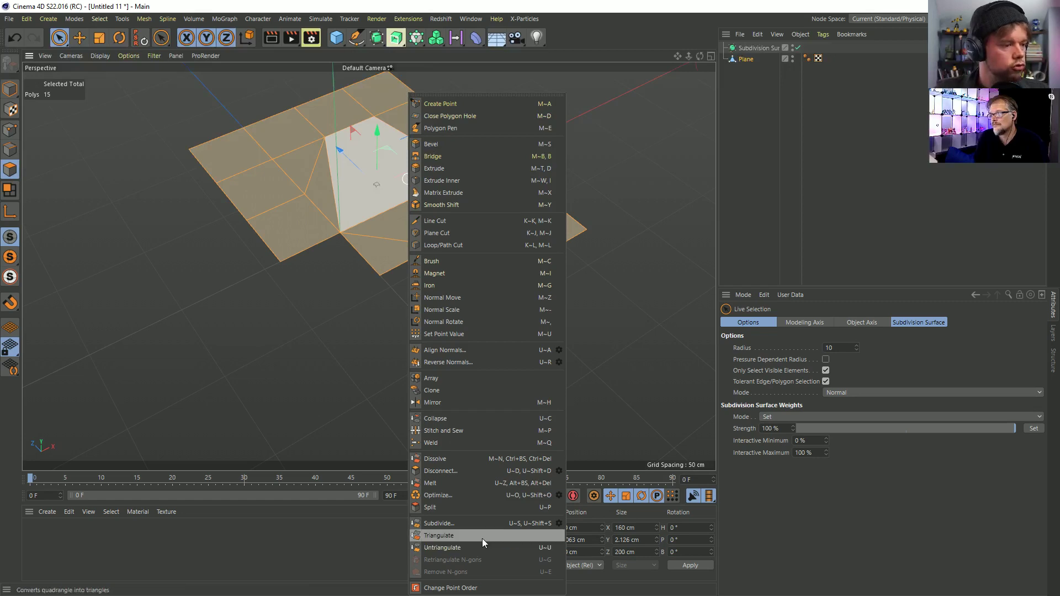
click(554, 522)
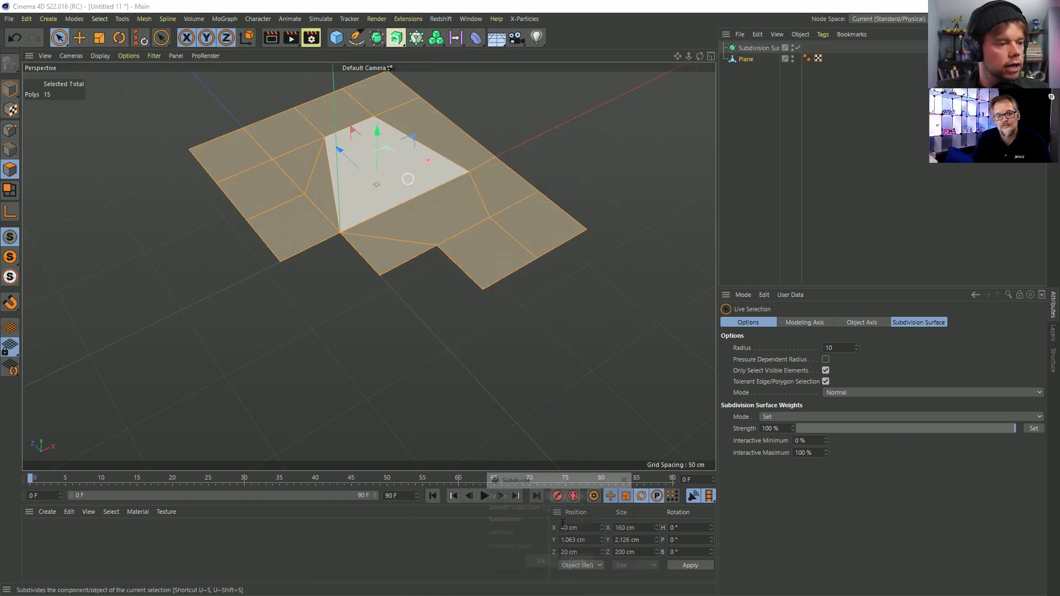
drag(561, 483, 605, 285)
click(607, 299)
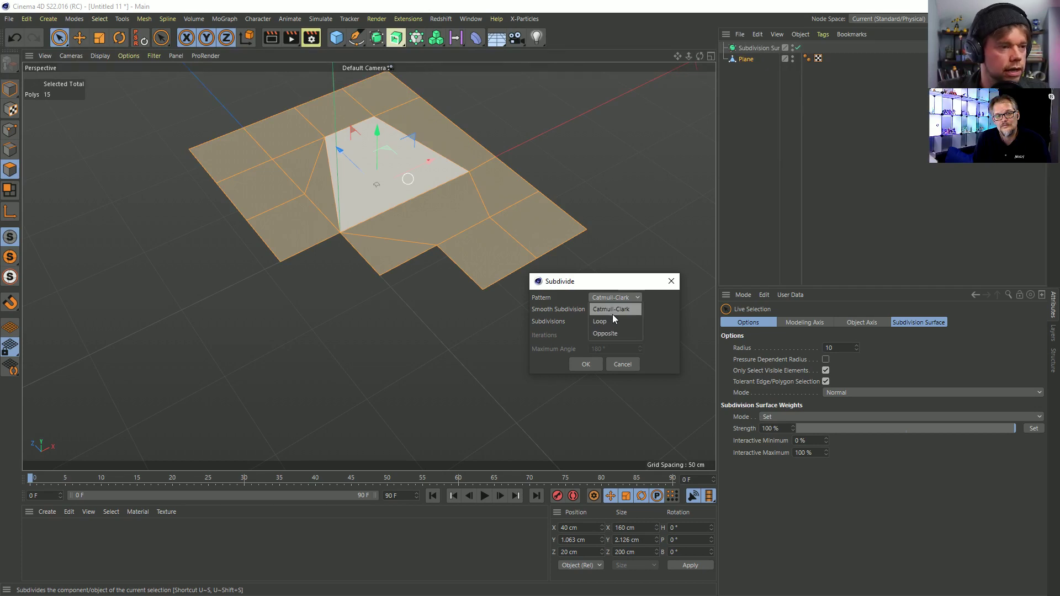
click(608, 311)
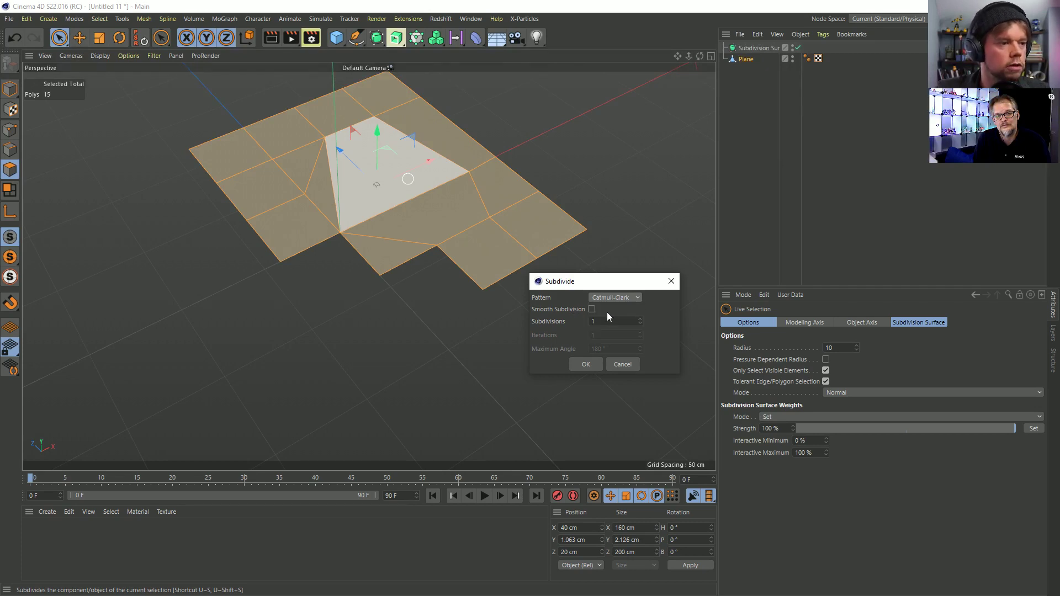
click(592, 309)
click(617, 298)
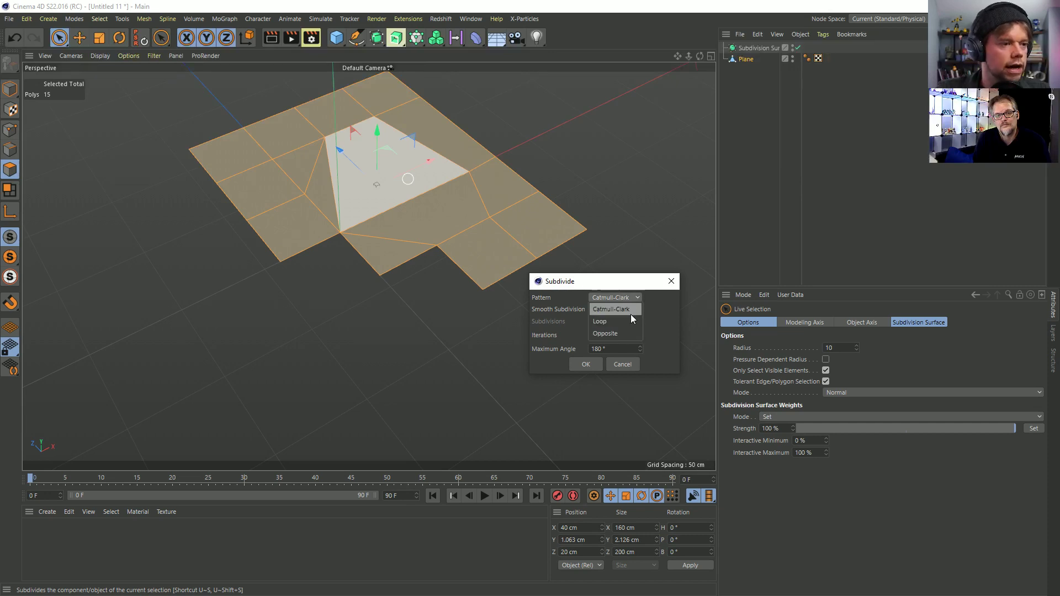
click(630, 322)
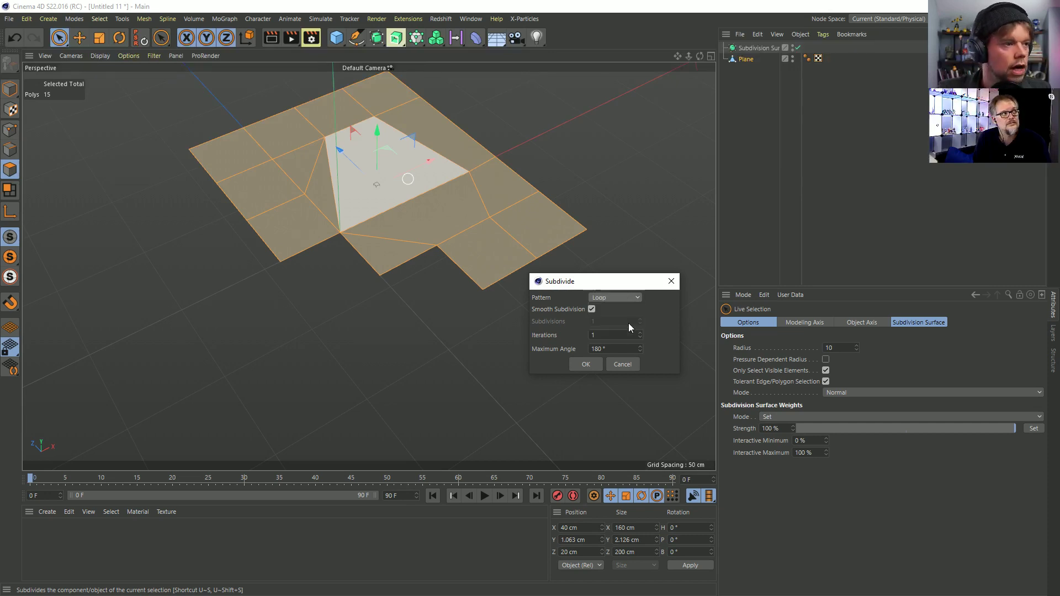
click(585, 366)
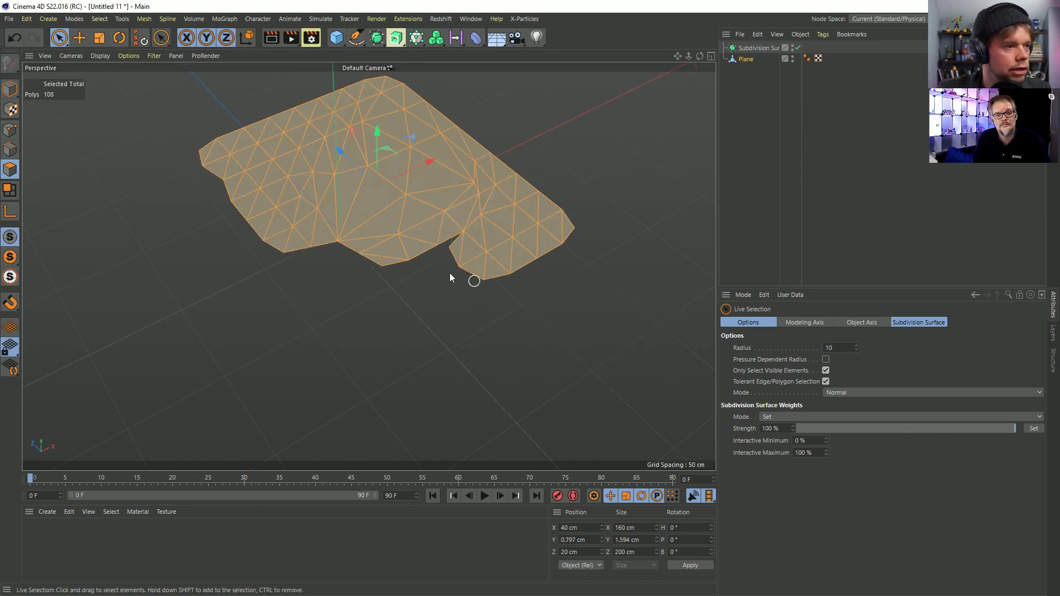
key(ctrl+z)
- Try subdividing the same polygons smoothly with the Opposite pattern and 1 iteration, inspect the mesh, and undo the subdivision
right_click(534, 241)
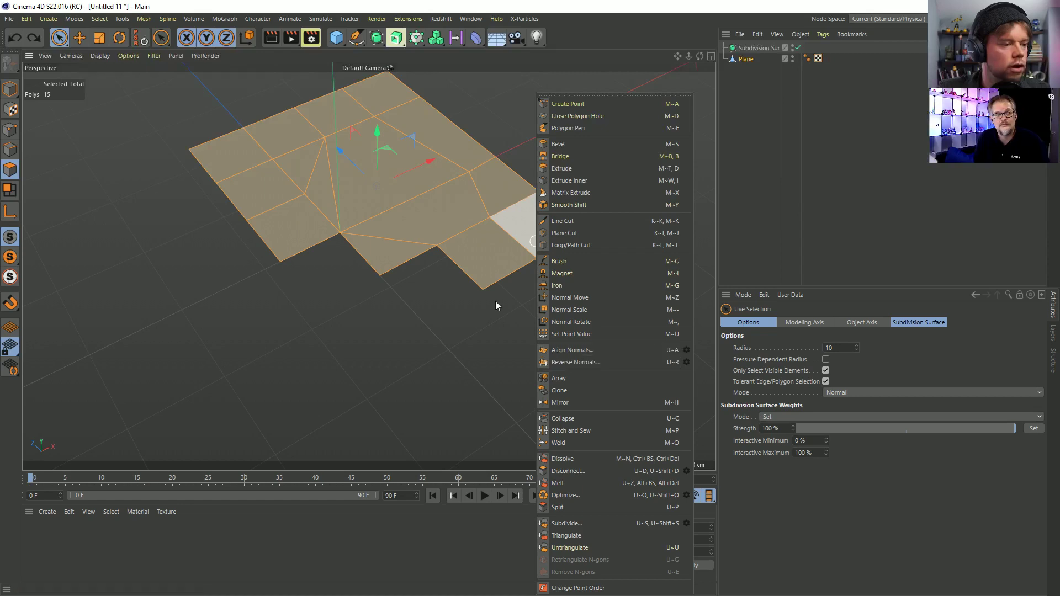
click(448, 221)
right_click(487, 275)
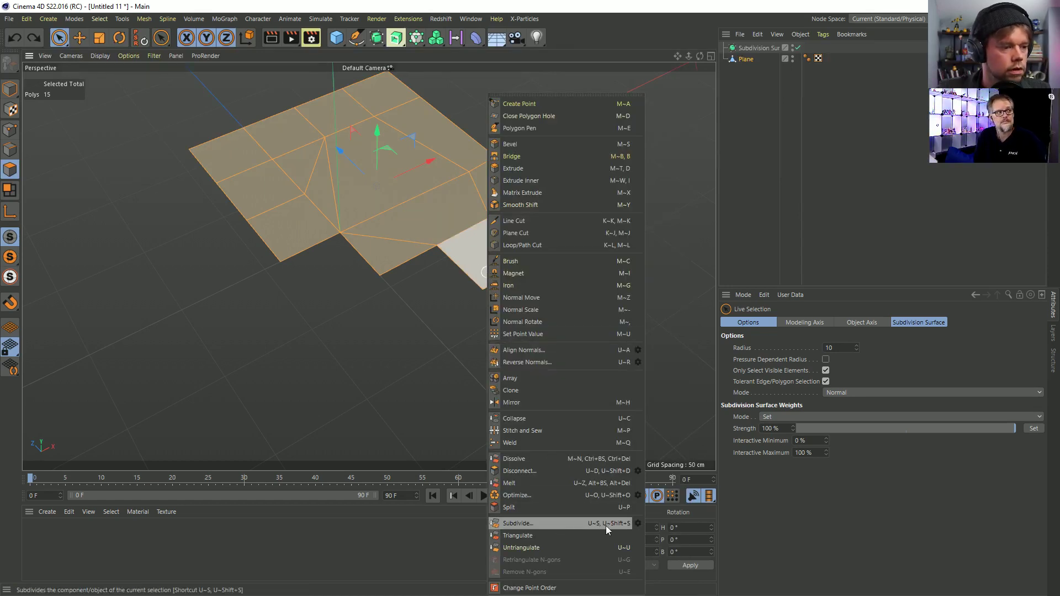
click(638, 524)
click(632, 493)
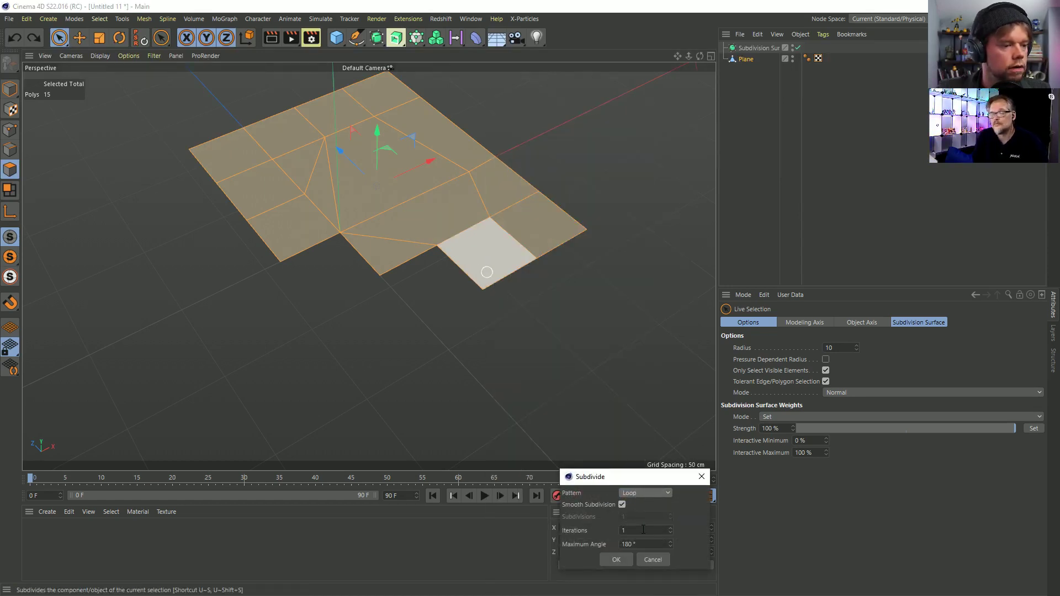
click(635, 530)
click(616, 559)
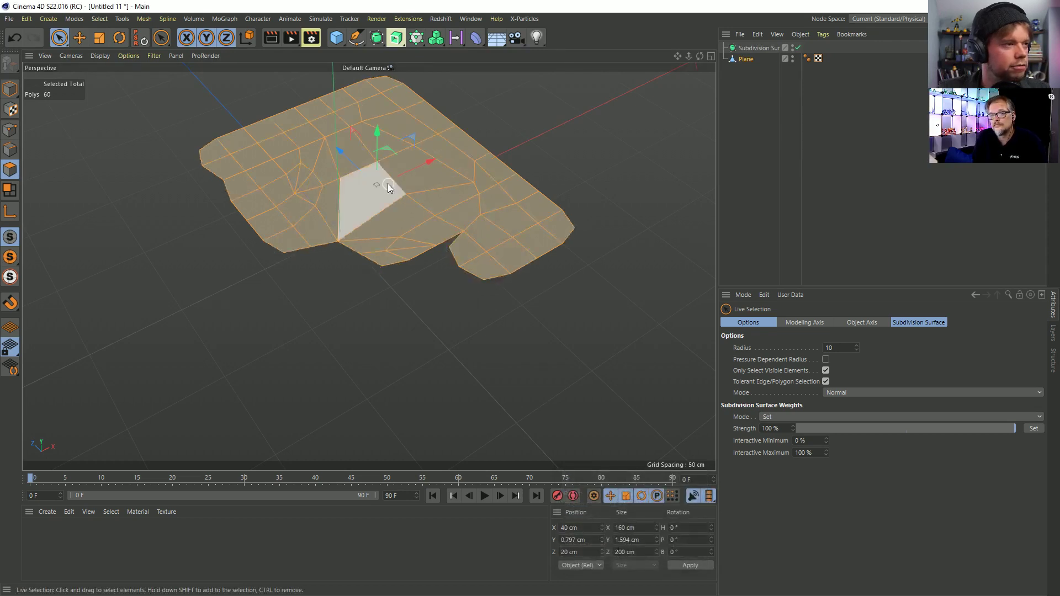
mouse_move(332, 182)
alt+mouse_down()
mouse_move(384, 187)
mouse_move(328, 194)
alt+mouse_up()
key(ctrl+z)
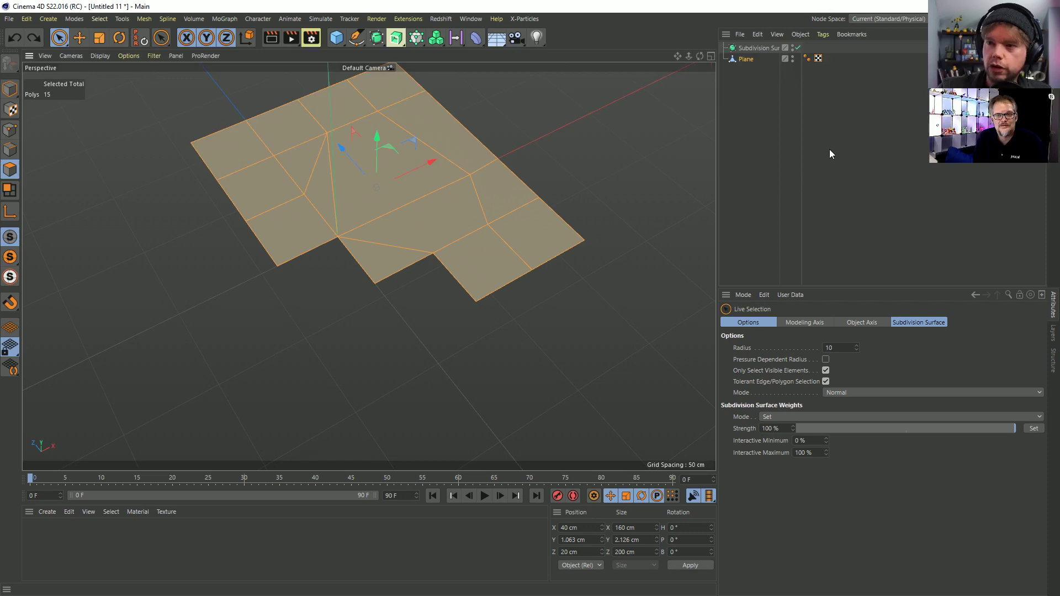
- Create a new project and add a sphere primitive to it
key(ctrl+n)
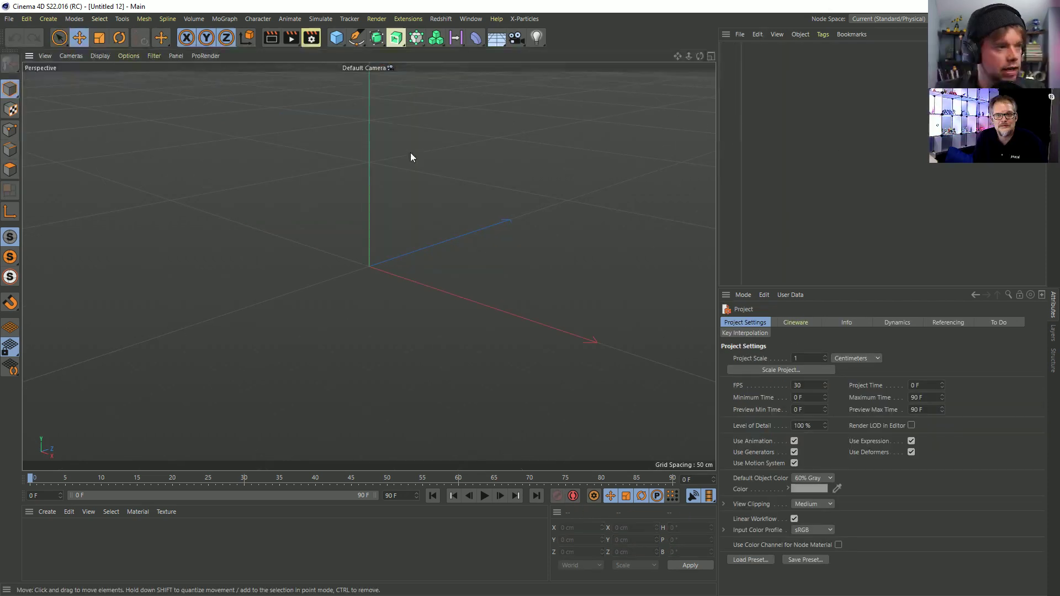
click(336, 37)
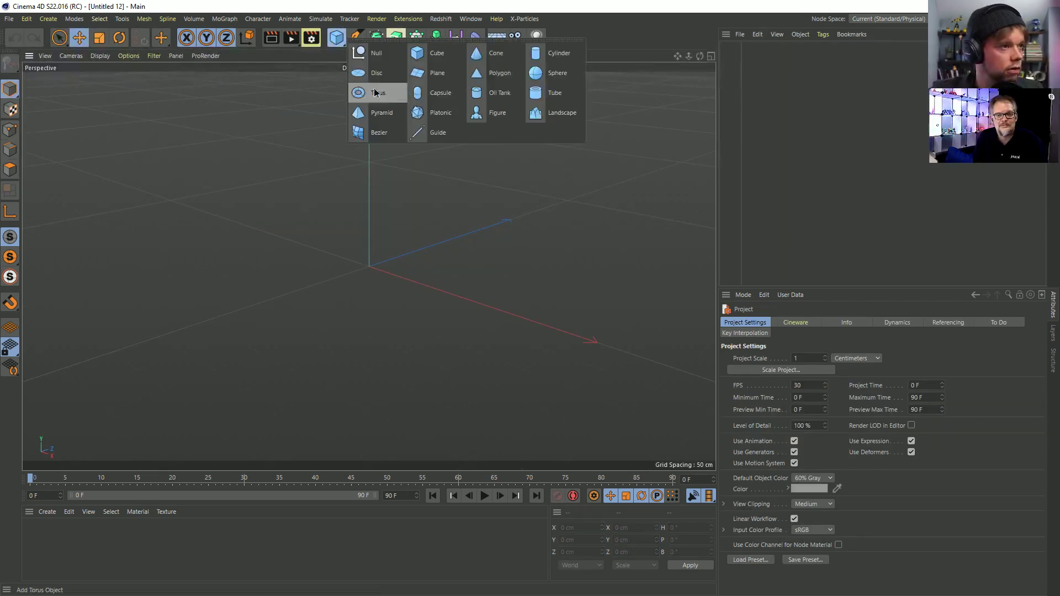
click(549, 73)
key(ctrl+z)
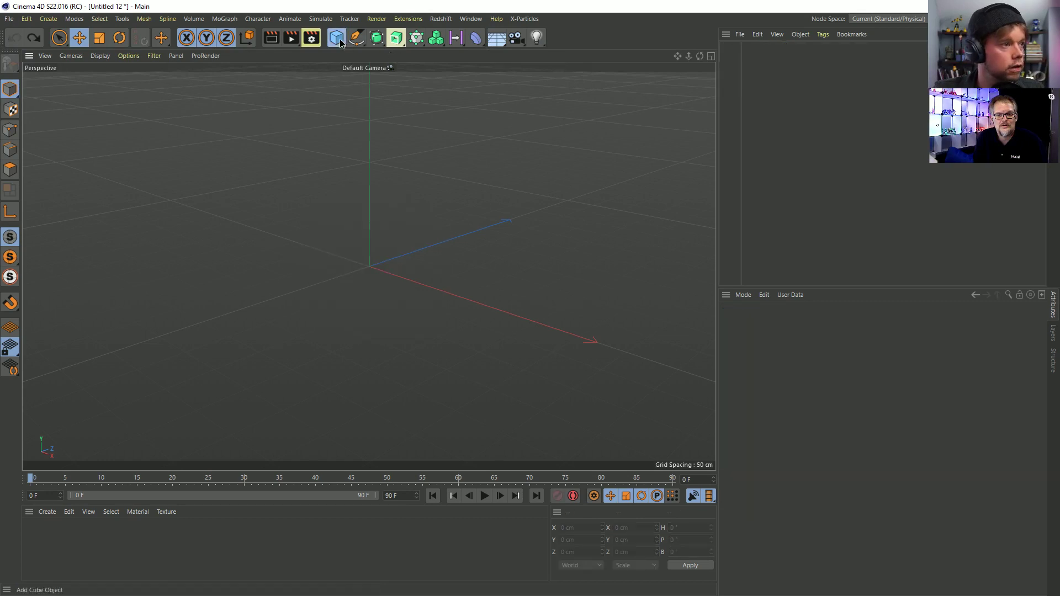
click(336, 37)
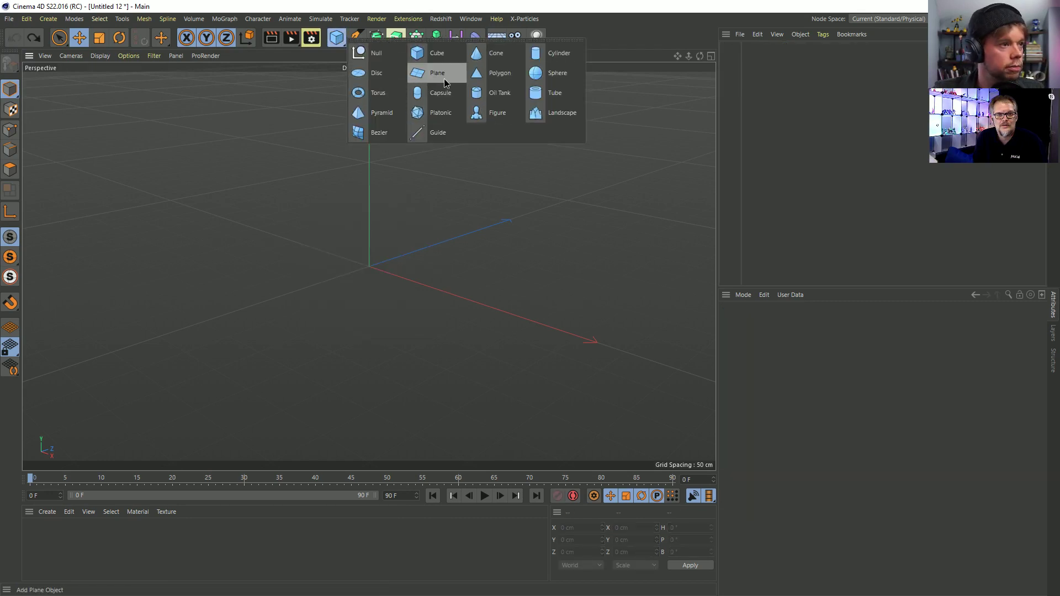
click(553, 73)
- Set the sphere's type to Icosahedron with 73 segments and make it editable
click(801, 371)
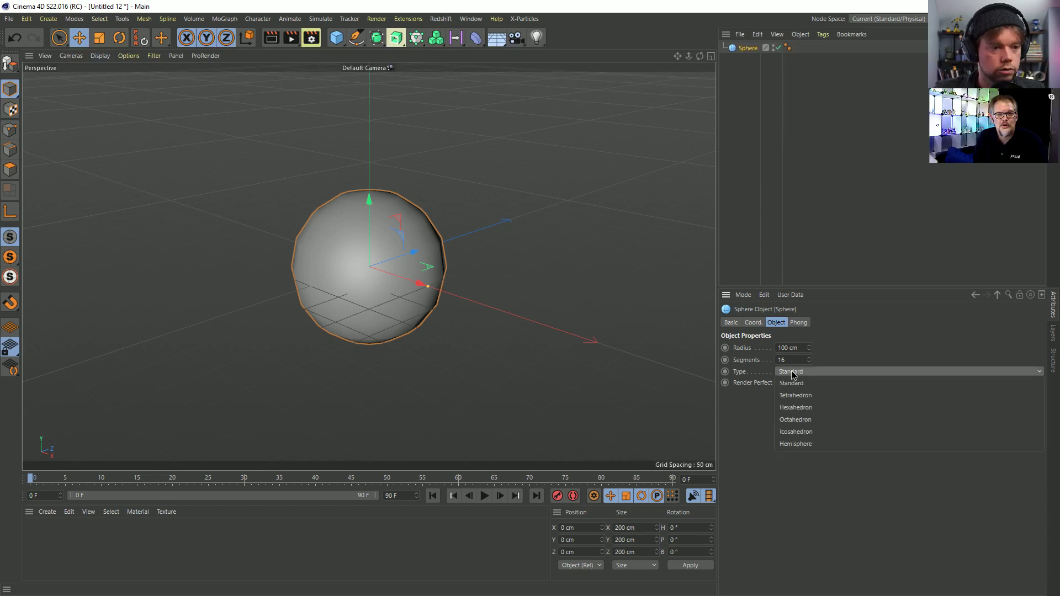
click(792, 432)
drag(810, 360, 810, 319)
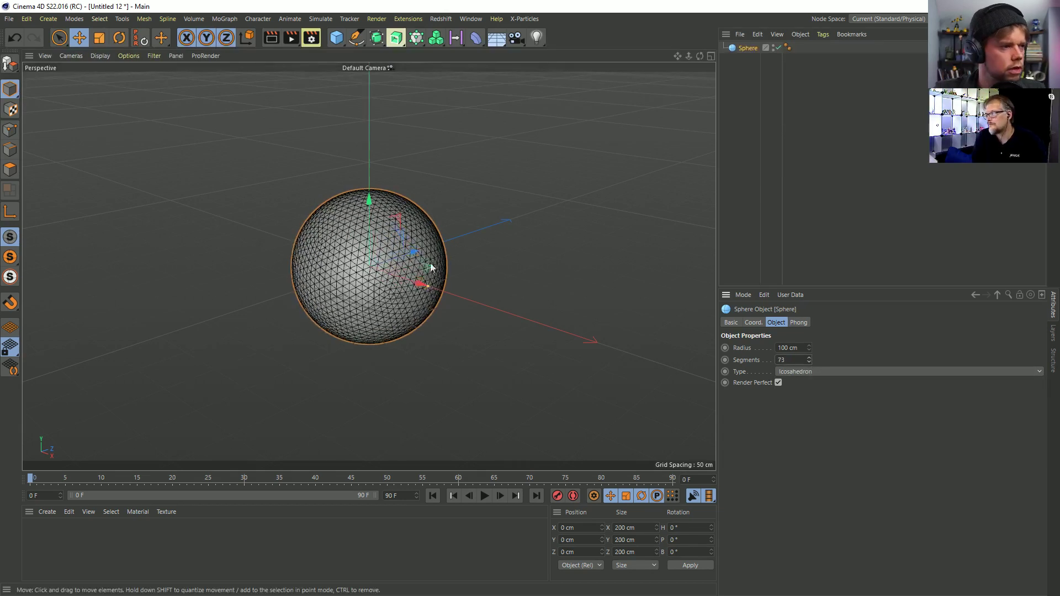
key(c)
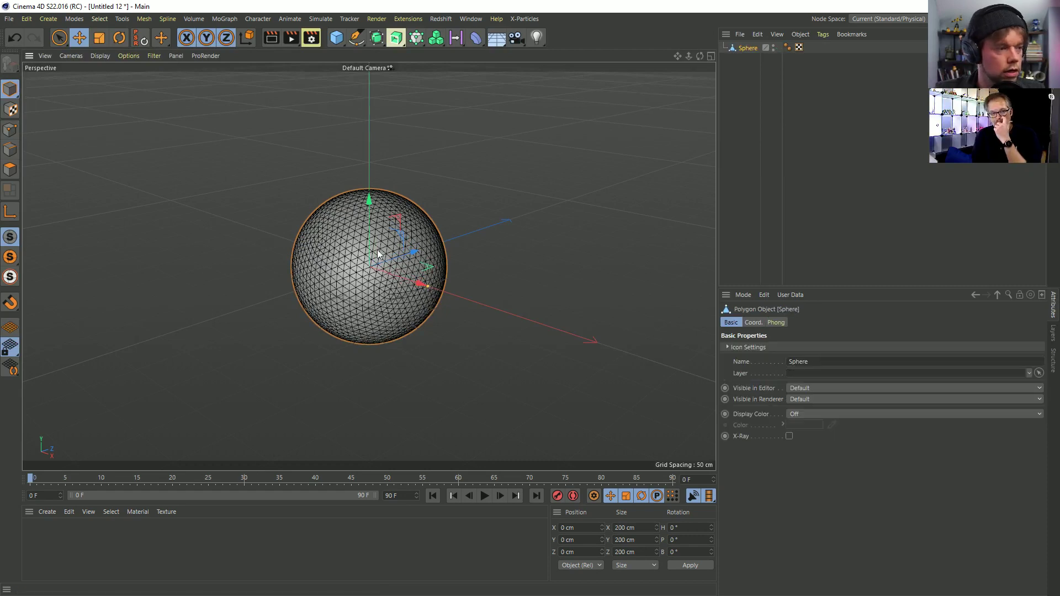
- Switch the sphere to point mode and paint a small patch of upper front points with Live Selection
click(10, 170)
alt+drag(352, 256, 399, 258)
click(6, 133)
alt+right_drag(336, 242, 386, 193)
key(9)
click(365, 177)
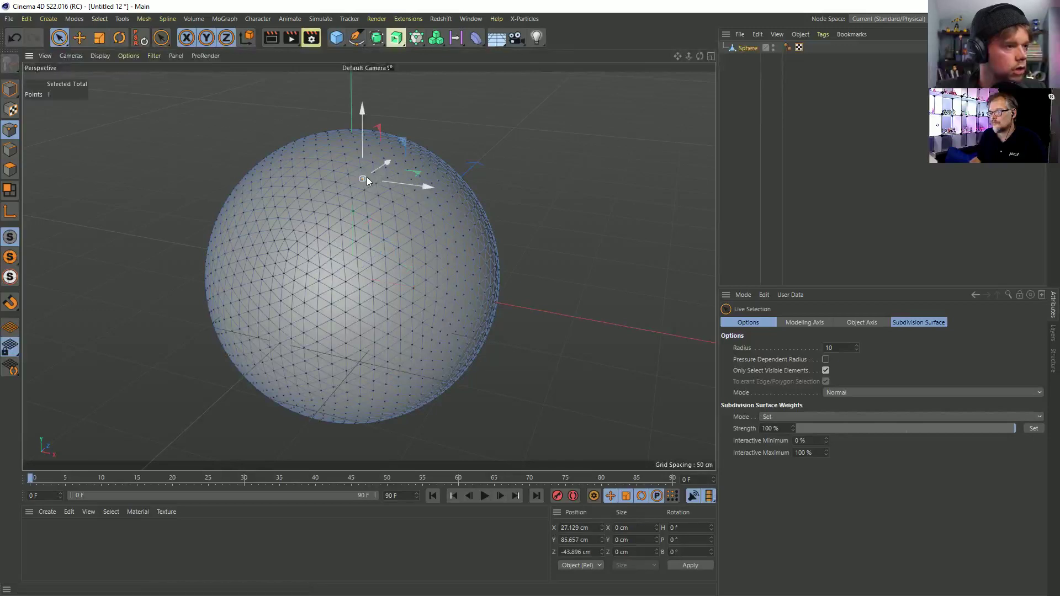
mouse_move(398, 199)
mouse_down()
mouse_move(405, 219)
mouse_move(357, 246)
mouse_move(427, 233)
mouse_move(405, 203)
mouse_up()
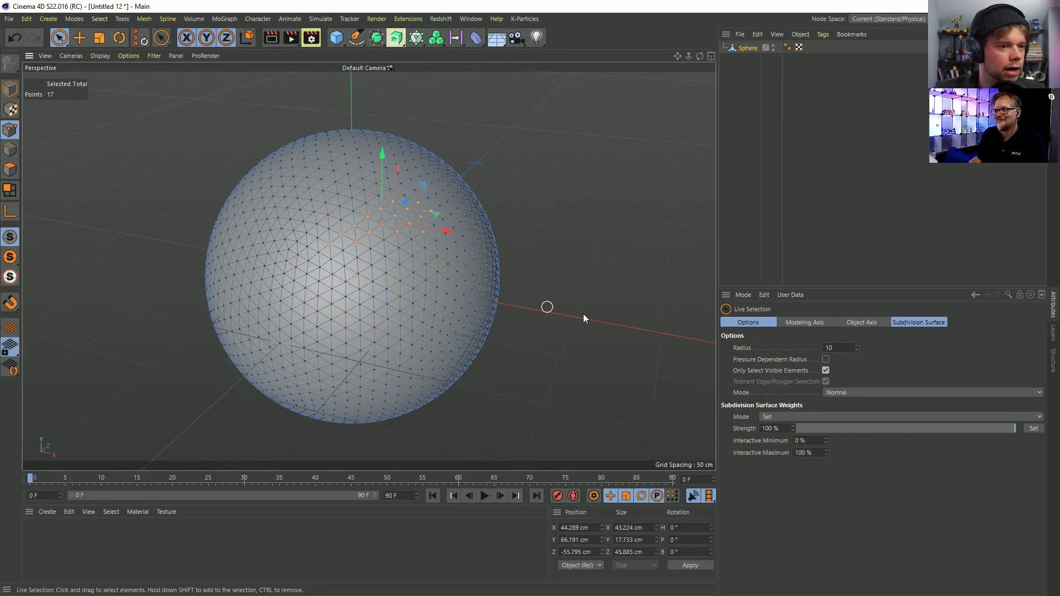
- Activate the Move tool and enable Soft Selection for the selected points
click(801, 322)
click(862, 322)
click(806, 322)
key(e)
click(827, 322)
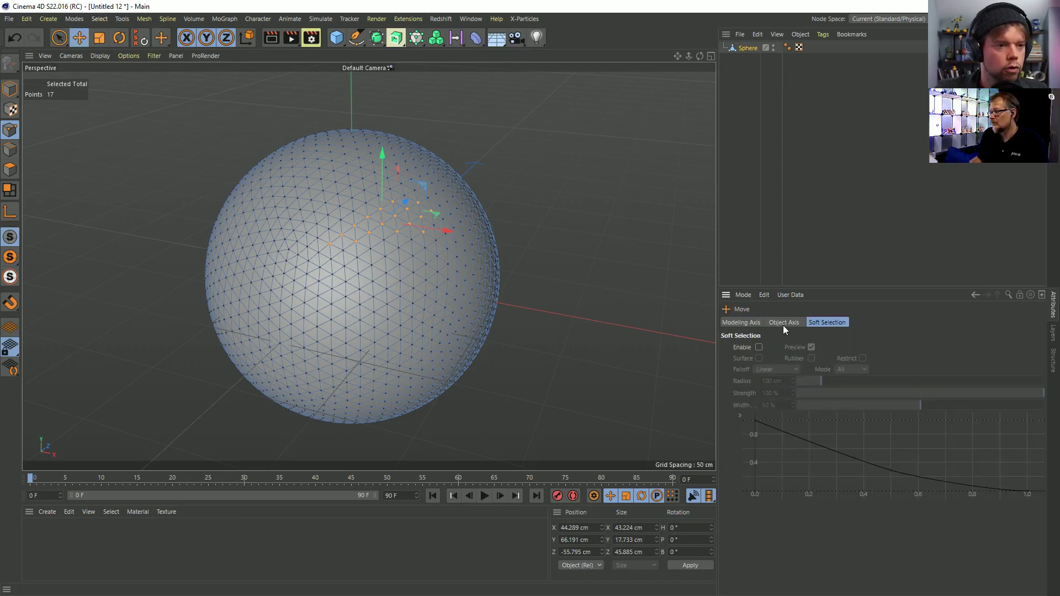
click(759, 348)
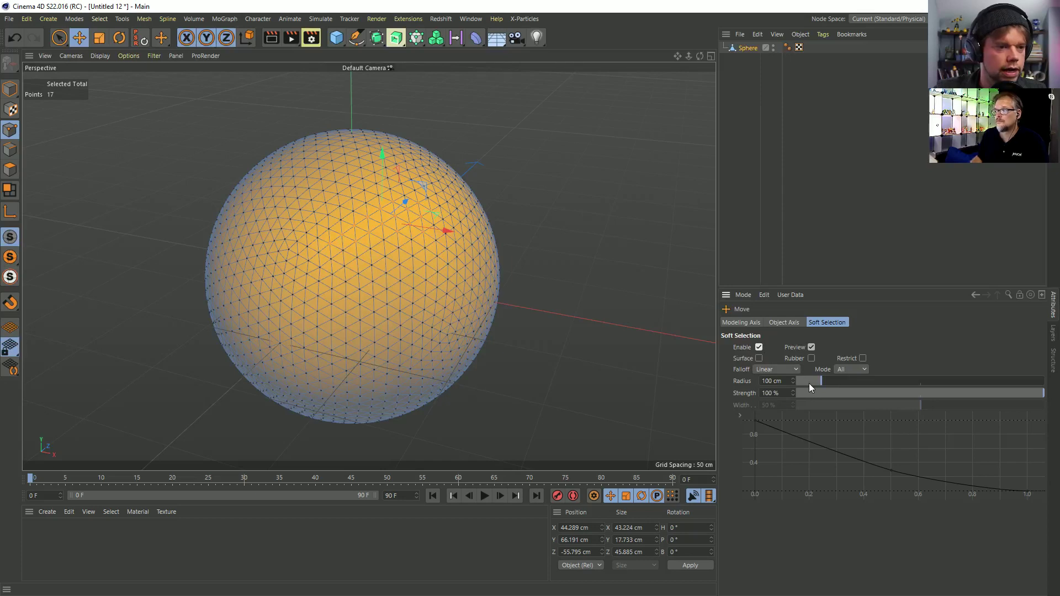
- Test the soft selection by pulling the points outward along X to about 192 cm, and undo the move
alt+drag(449, 303, 366, 235)
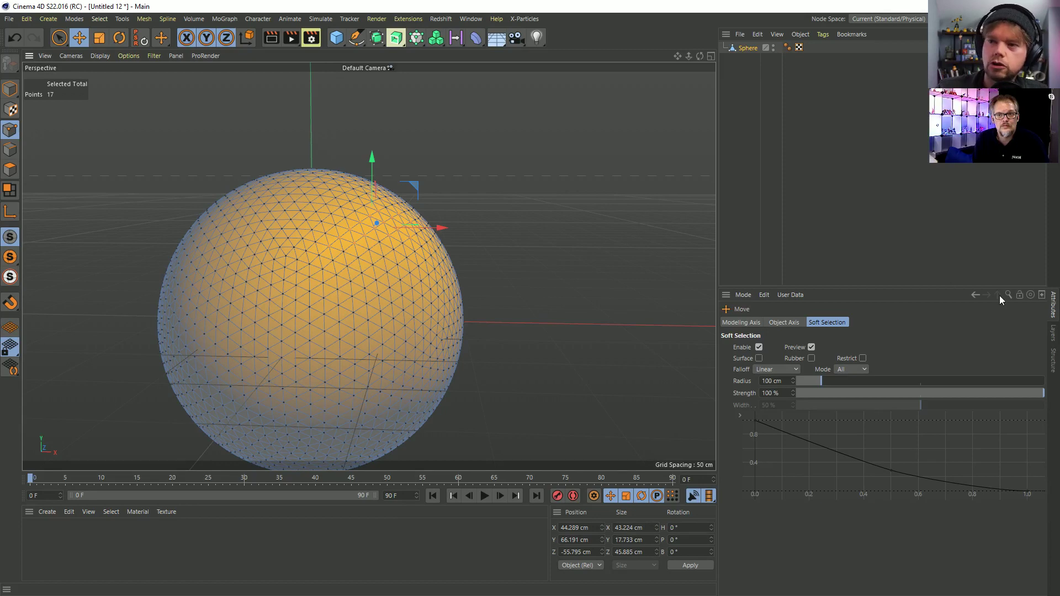
mouse_move(445, 232)
mouse_down()
mouse_move(545, 235)
mouse_move(425, 234)
mouse_up()
drag(638, 228, 640, 228)
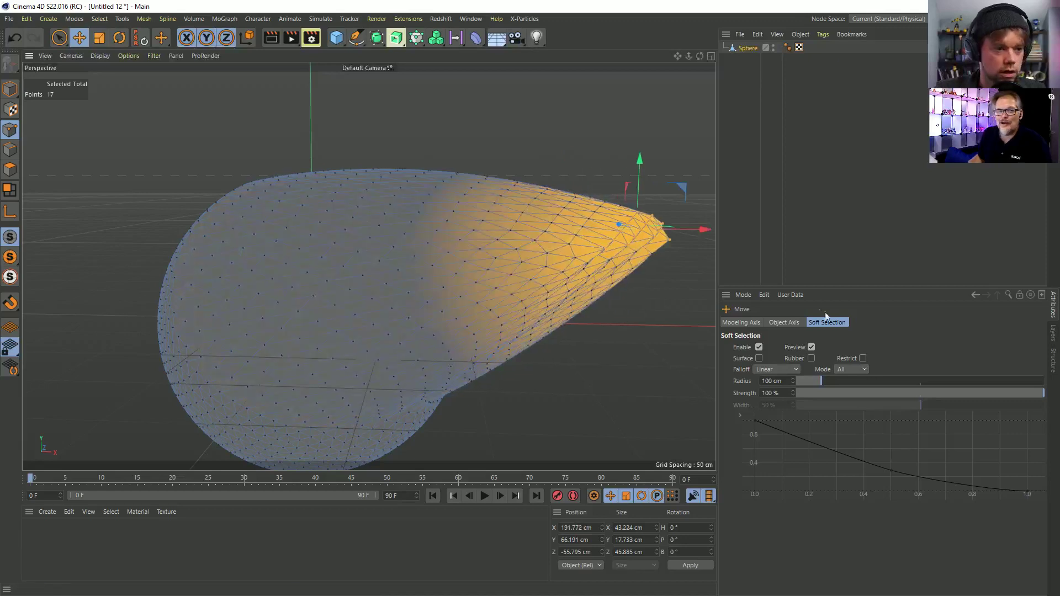
key(ctrl+z)
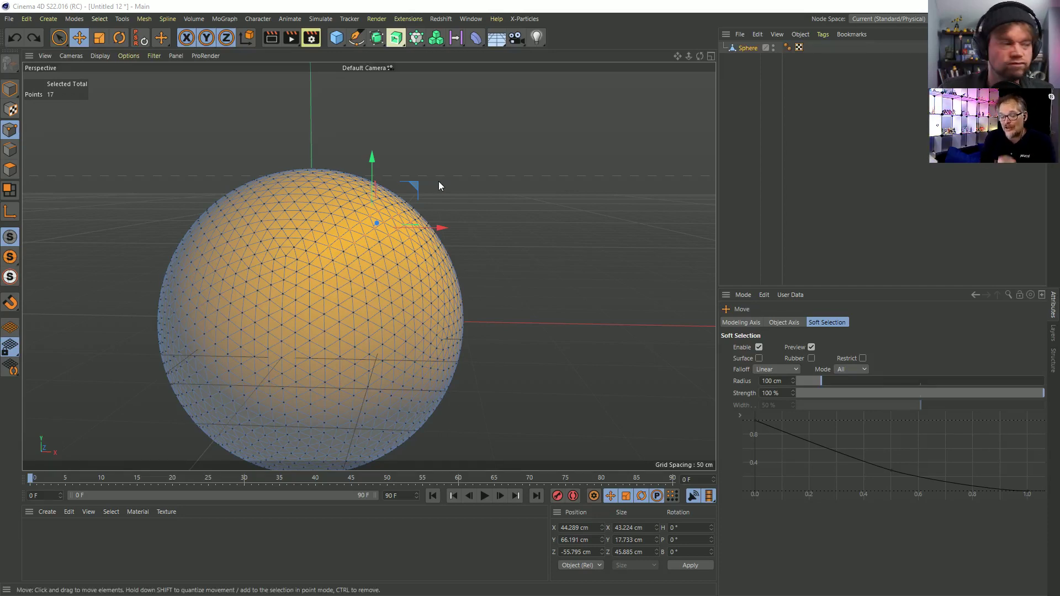
- Switch the sphere to edge mode and enable Mesh Checking in the modeling settings
click(10, 150)
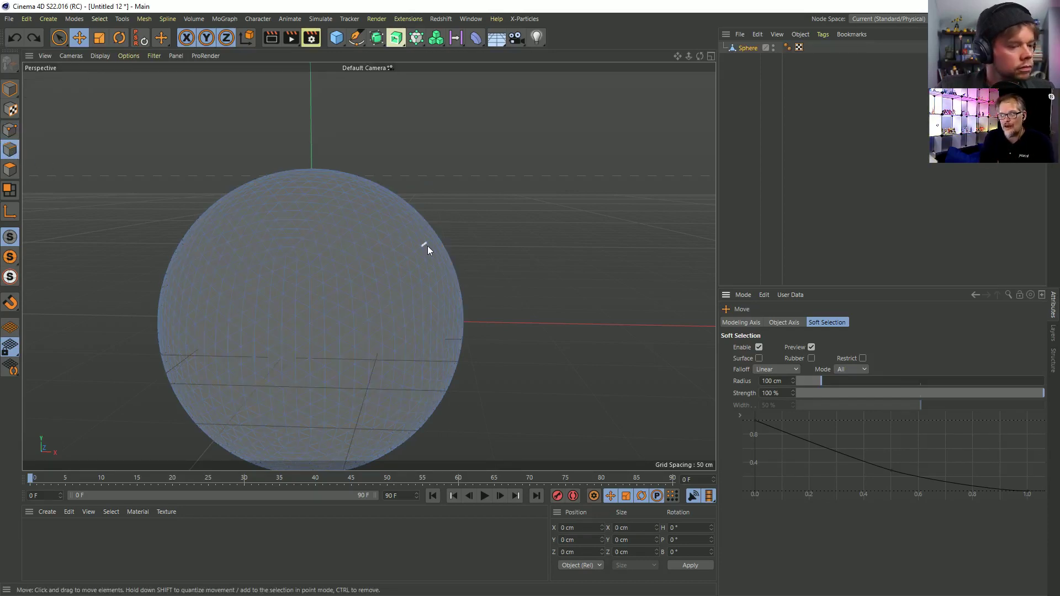
key(shift+m)
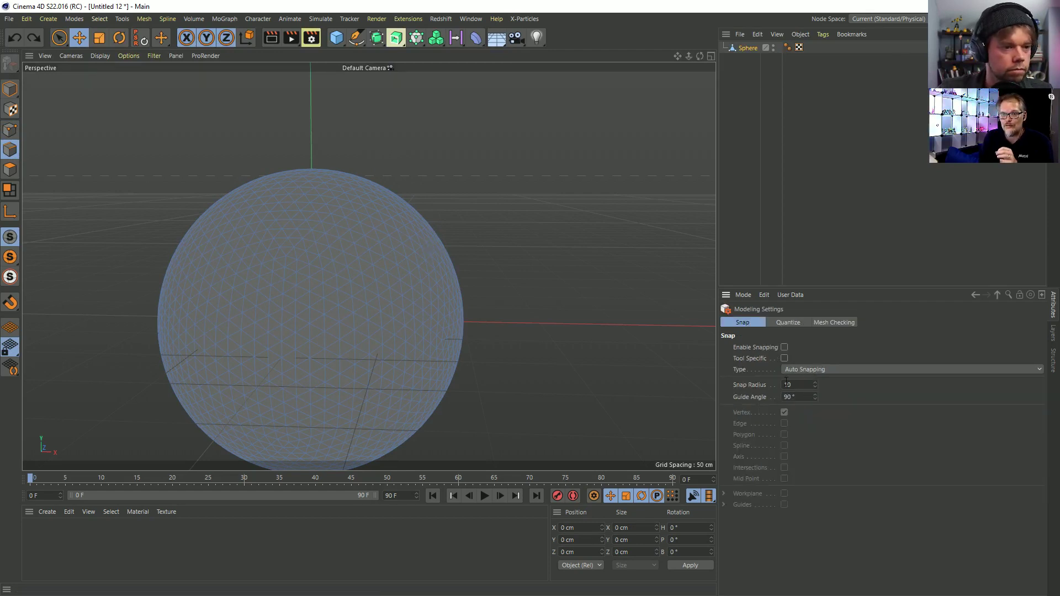
click(831, 323)
click(792, 348)
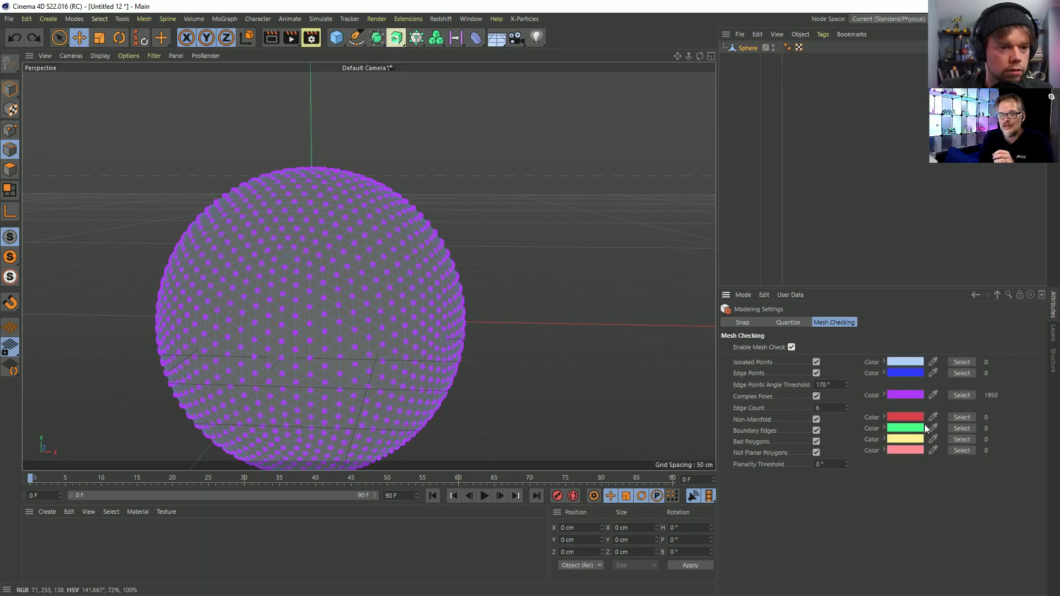
- Select a bent path of edges across the sphere's front with Path Selection and extrude them by 22.2 cm
click(965, 417)
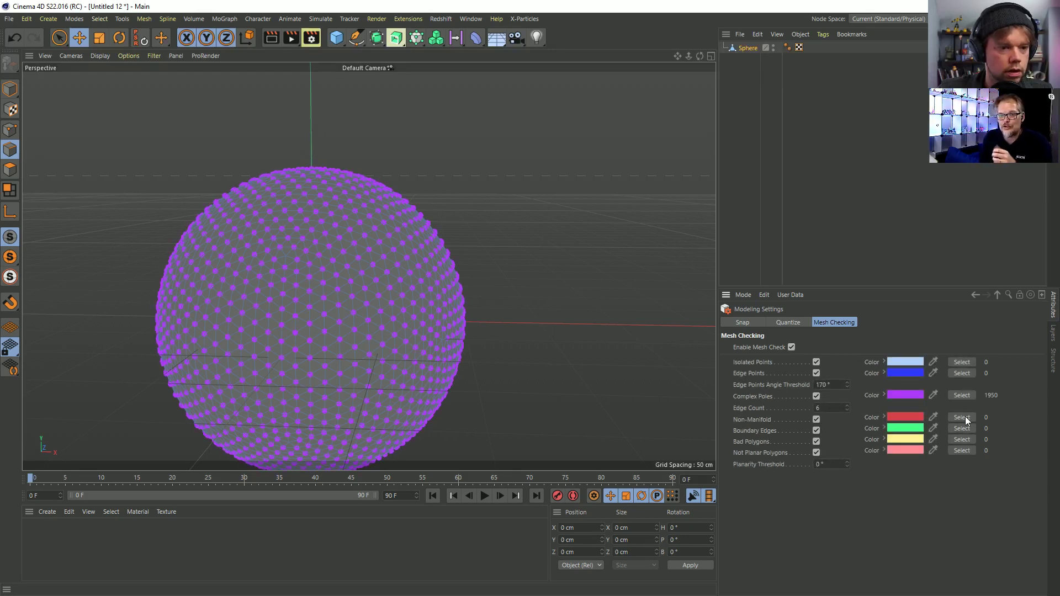
alt+drag(362, 277, 331, 285)
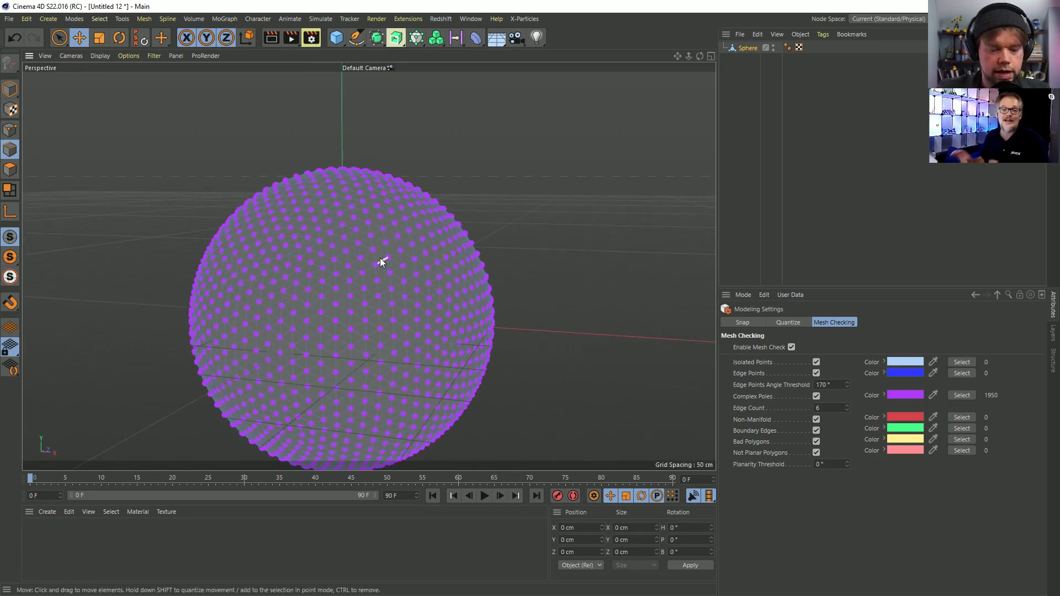
key(u)
key(m)
mouse_move(356, 230)
mouse_down()
mouse_move(288, 306)
mouse_move(280, 404)
mouse_up()
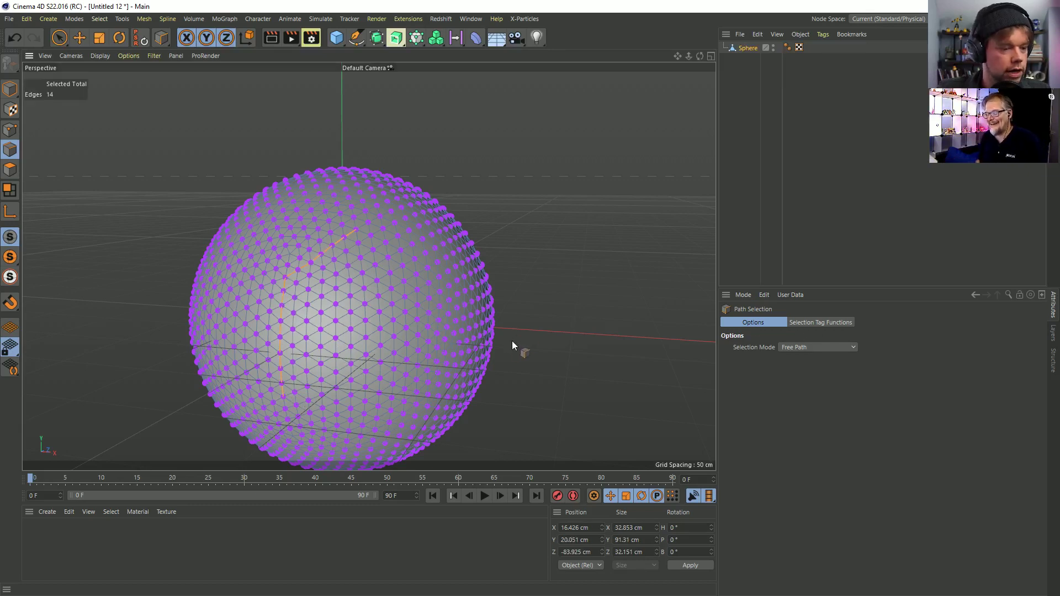
key(d)
drag(506, 342, 547, 343)
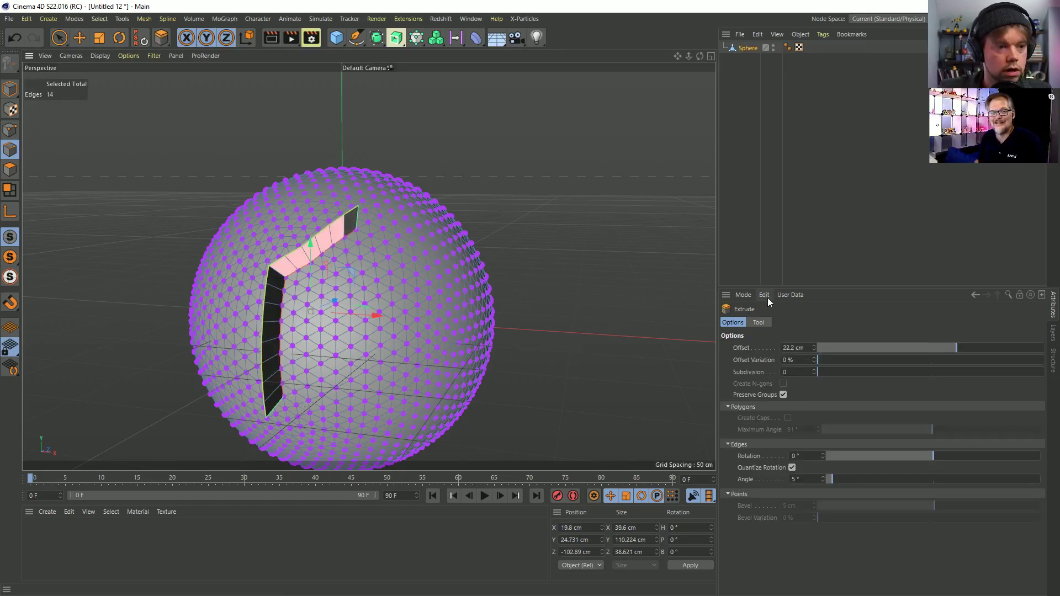
- Select the sphere's non-manifold edges through Mesh Checking and inspect them where the extruded strip meets the surface
key(shift+m)
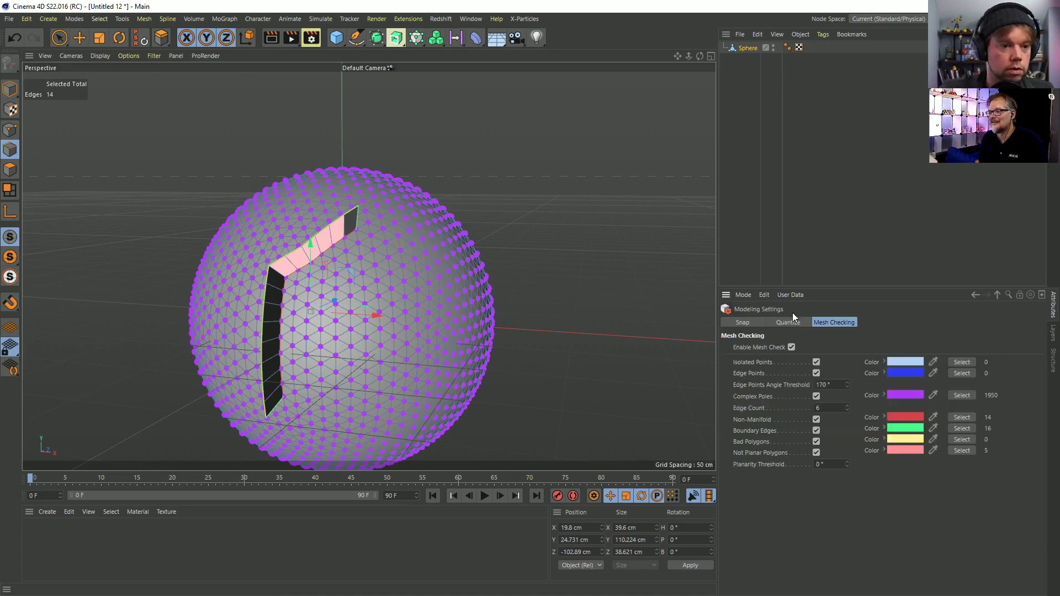
click(963, 417)
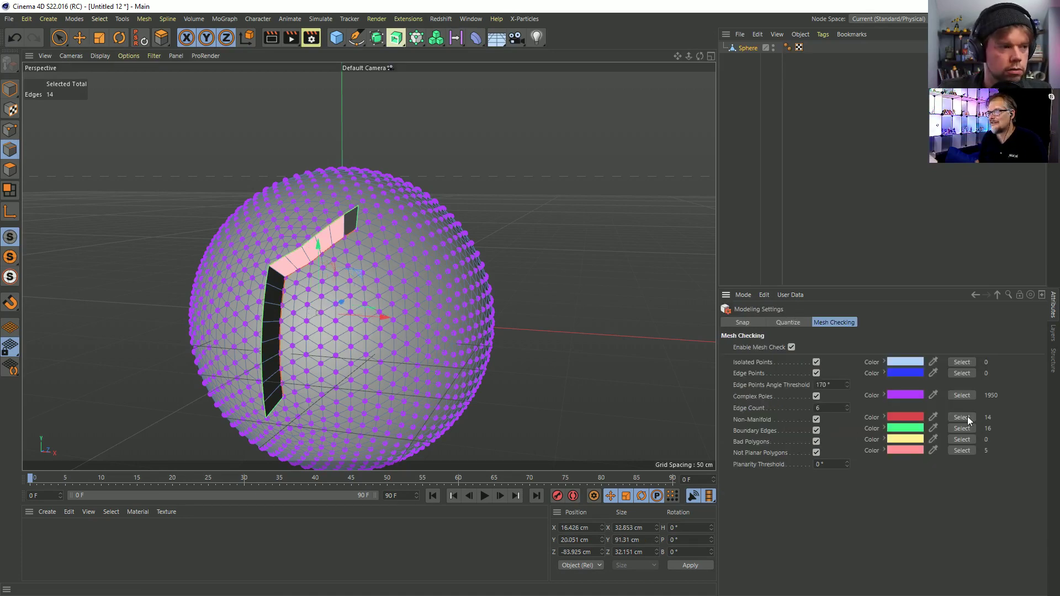
alt+drag(366, 281, 355, 224)
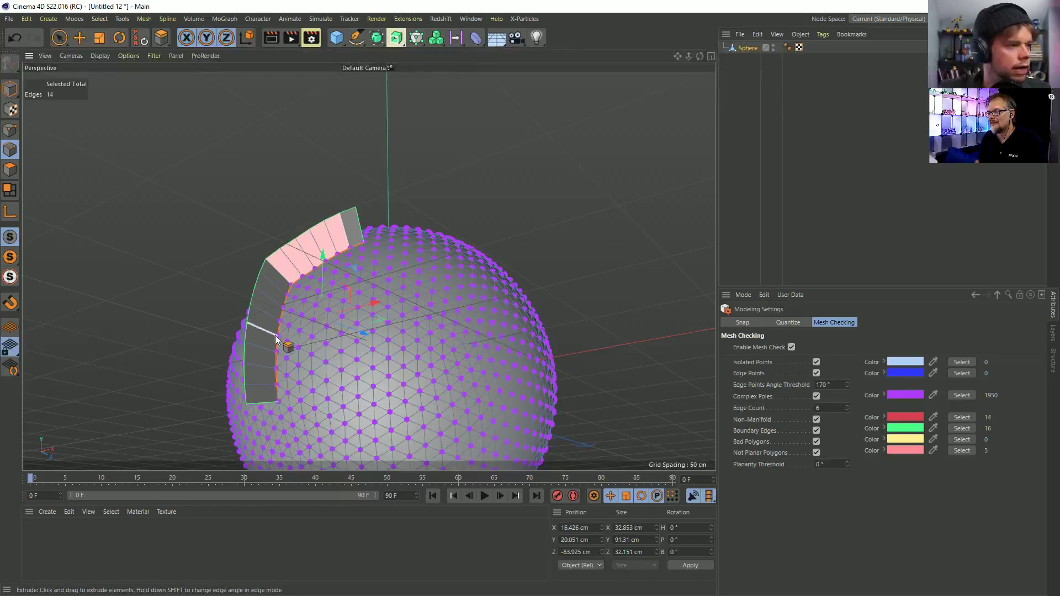
alt+drag(300, 293, 387, 309)
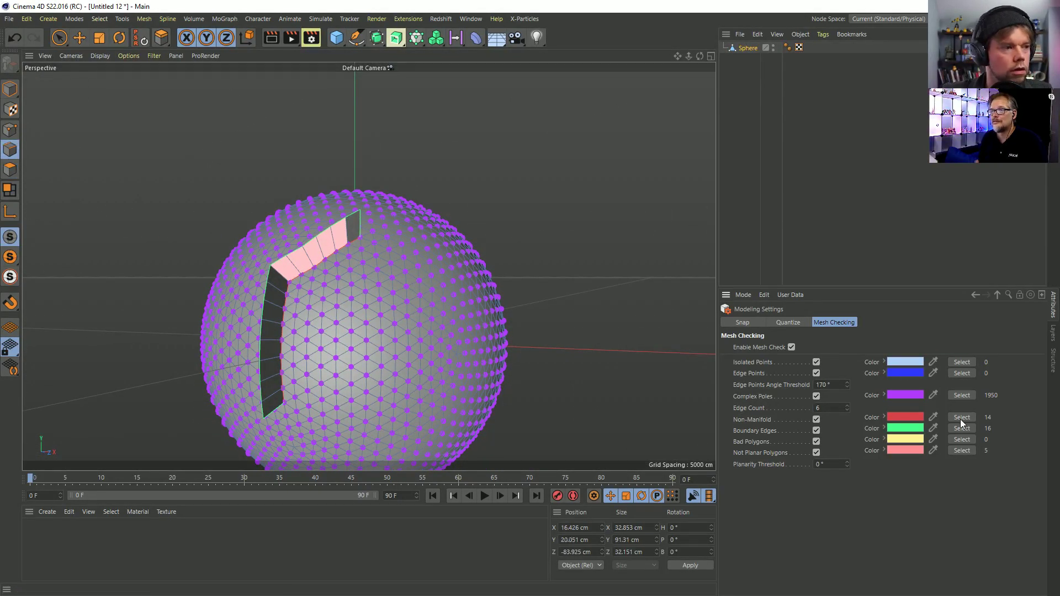
alt+drag(329, 346, 348, 355)
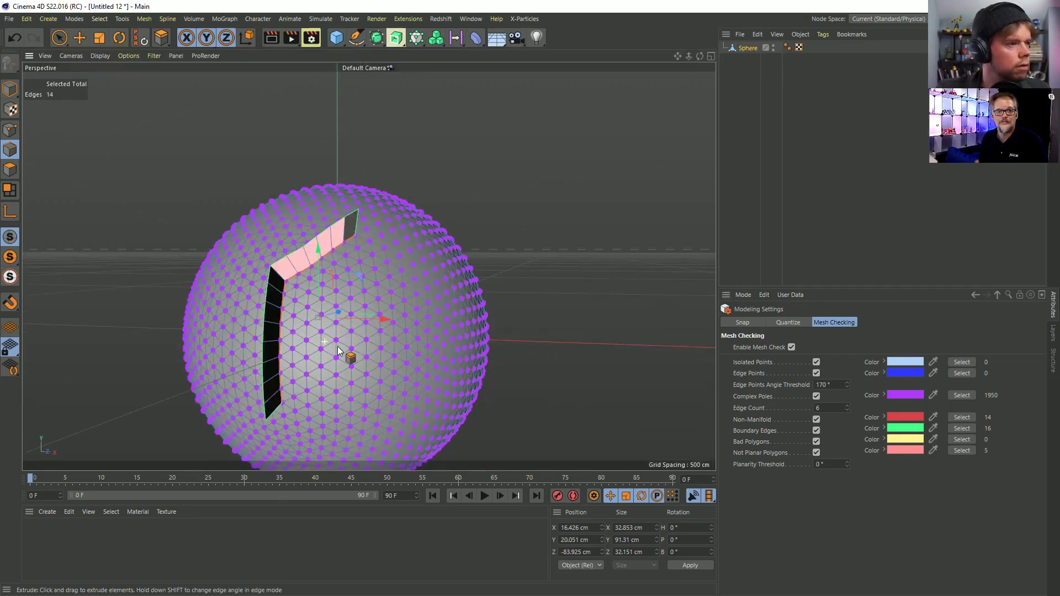
- Delete the sphere and add a cube to the empty scene
click(742, 49)
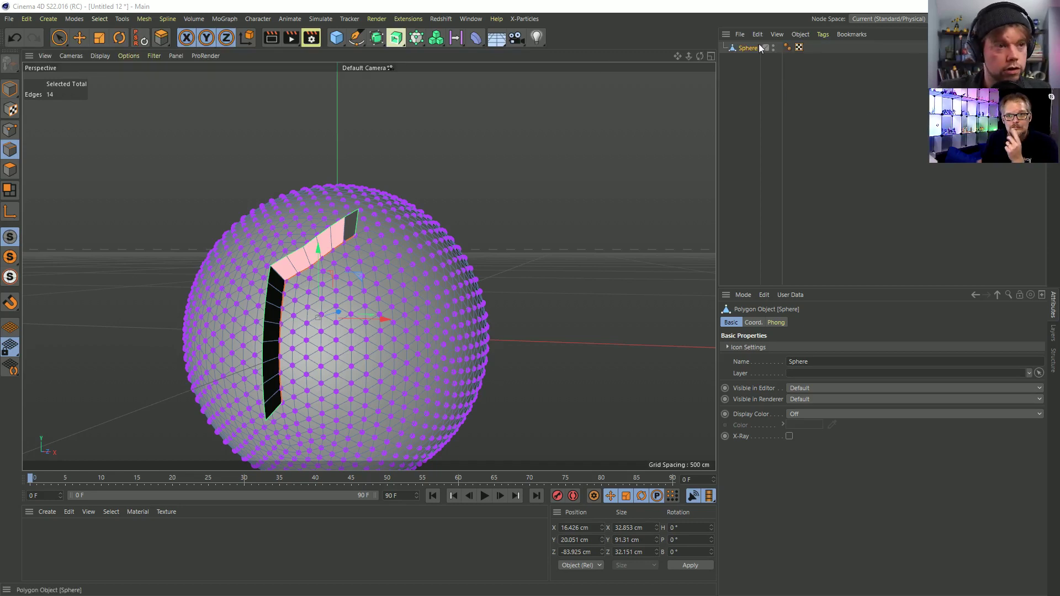
key(Delete)
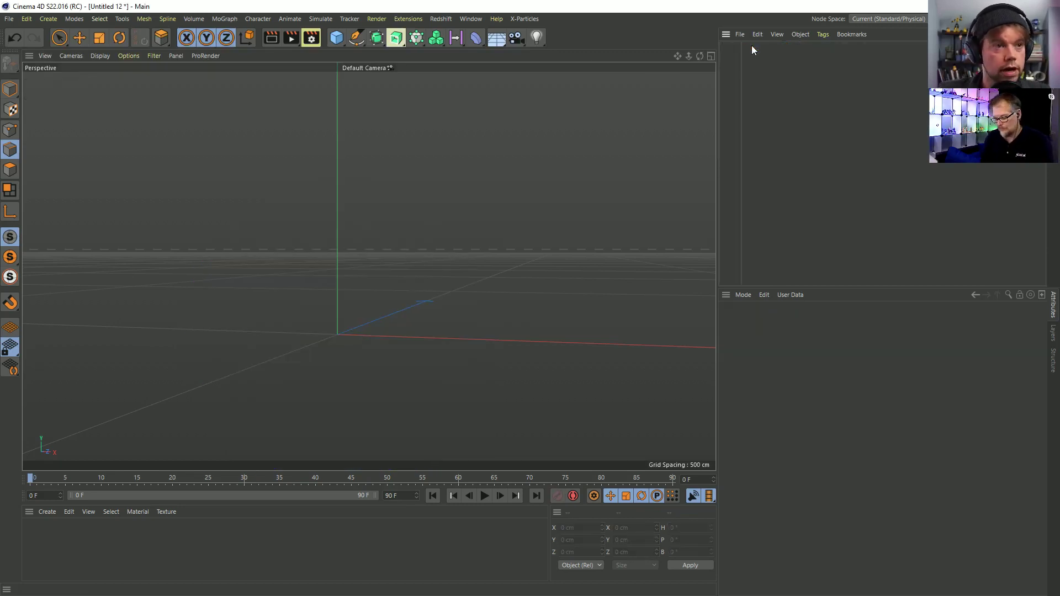
click(337, 38)
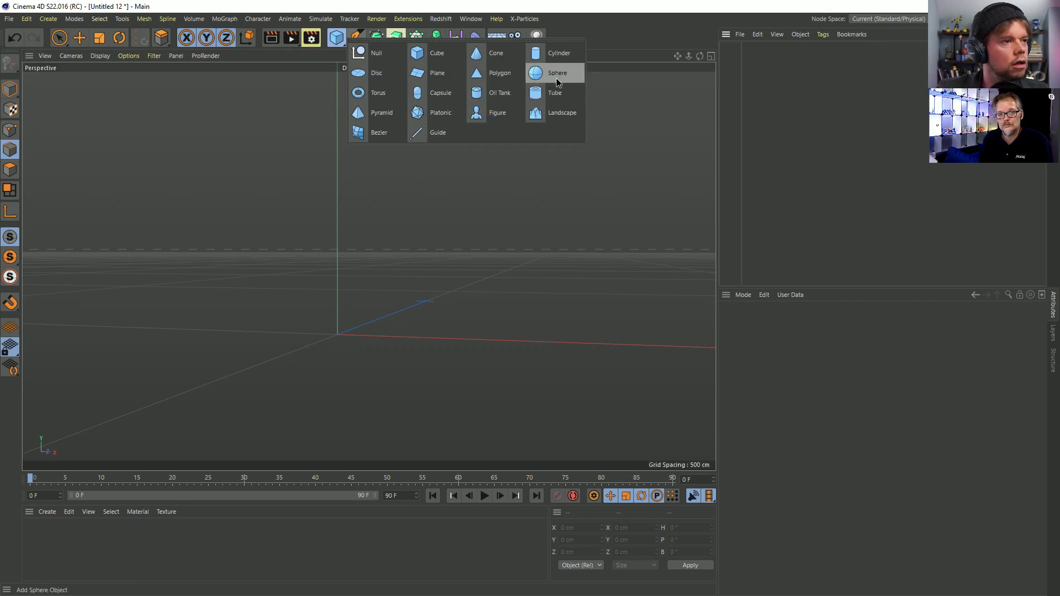
click(433, 53)
alt+drag(451, 168, 402, 266)
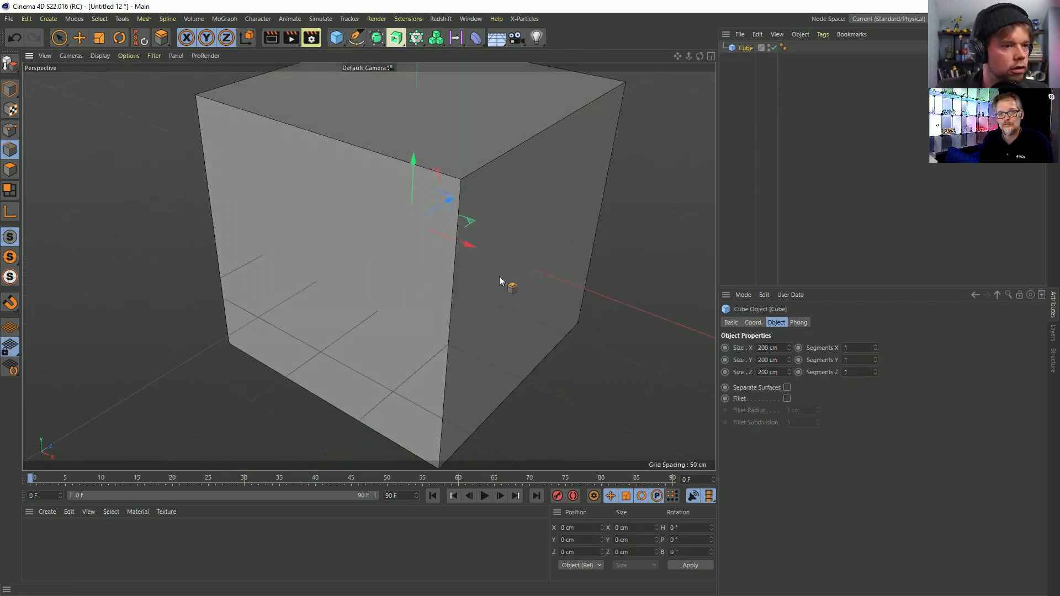
- Set the cube's X, Y and Z segments to 11 and make it editable
text(1)
key(Return)
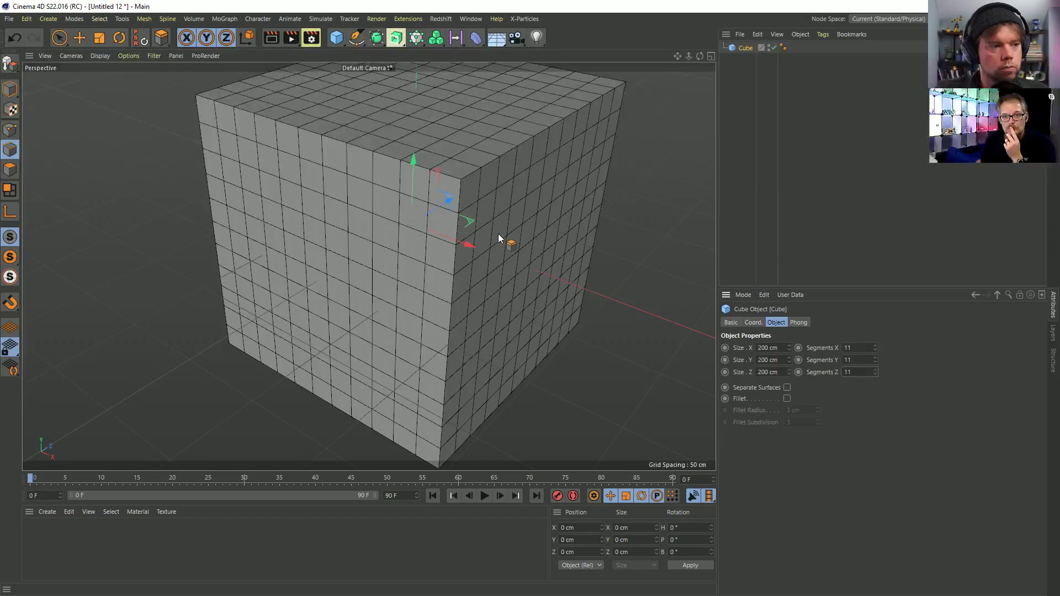
scroll(432, 243, up, 3)
alt+drag(432, 244, 432, 282)
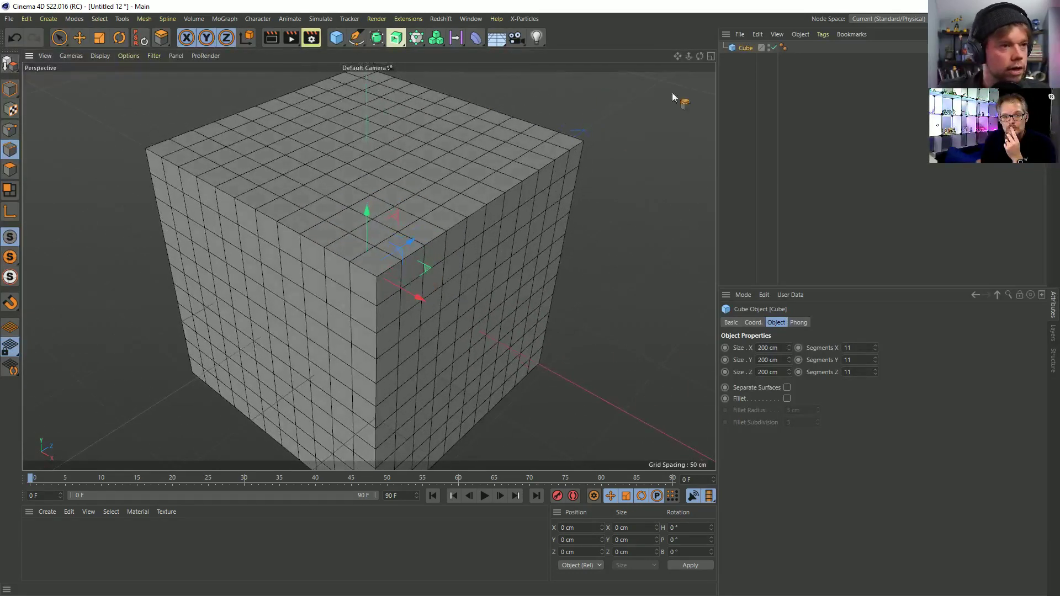
key(c)
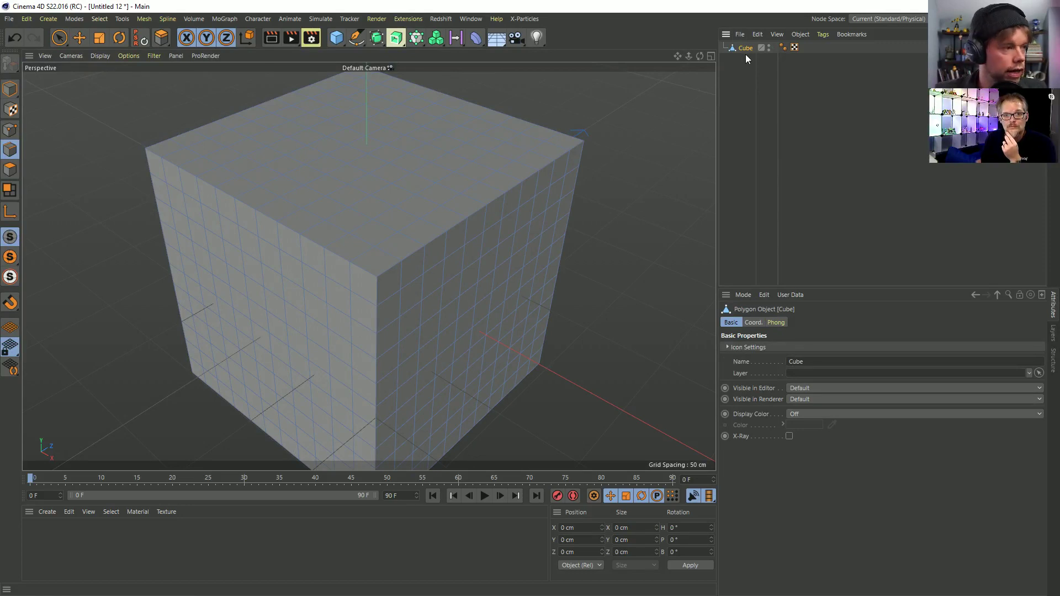
- With Loop Selection, select a horizontal edge loop near the cube's top and add a vertical loop crossing it
key(u)
key(l)
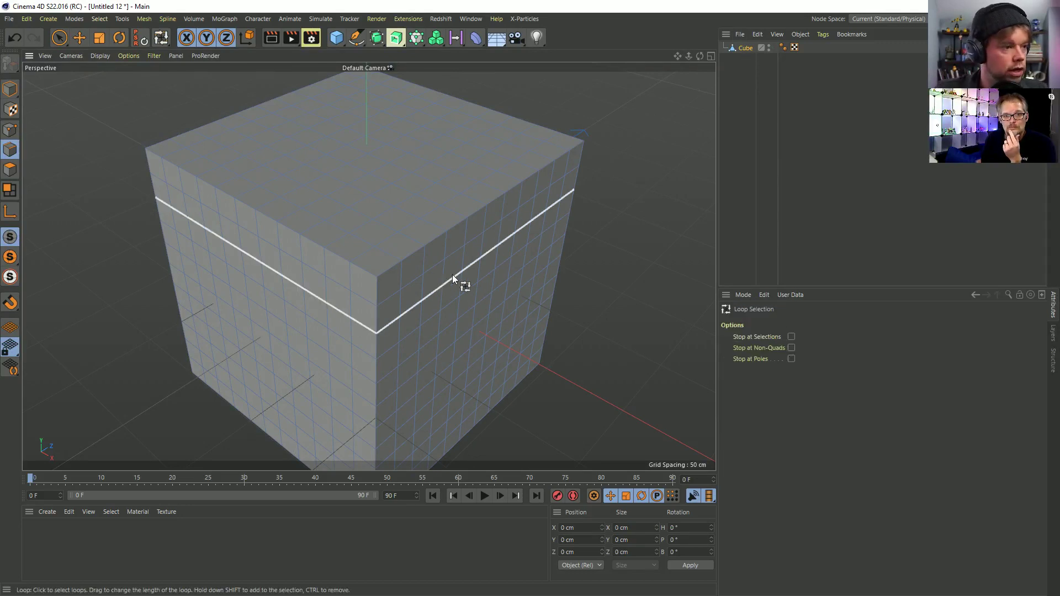
right_click(435, 280)
key(Escape)
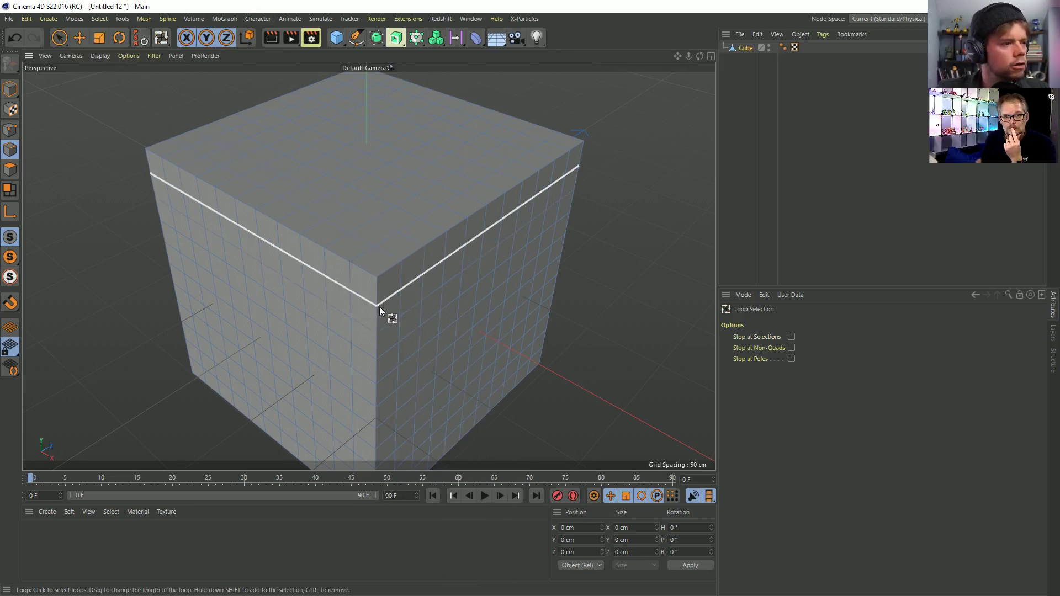
click(386, 322)
shift+click(424, 274)
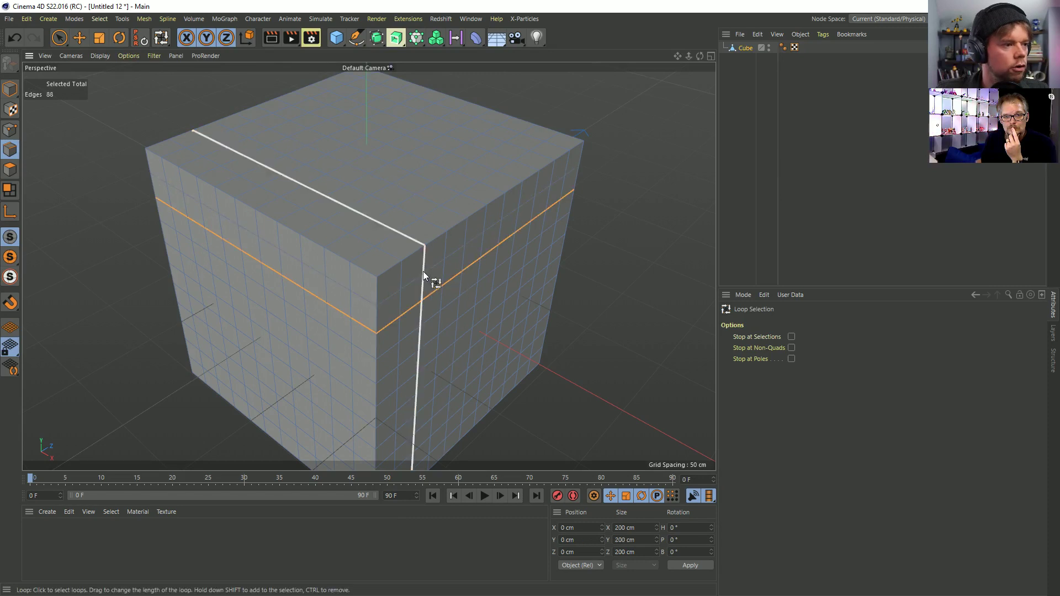
- Enable Stop at Poles and select a single vertical edge loop around the cube
click(789, 359)
click(466, 247)
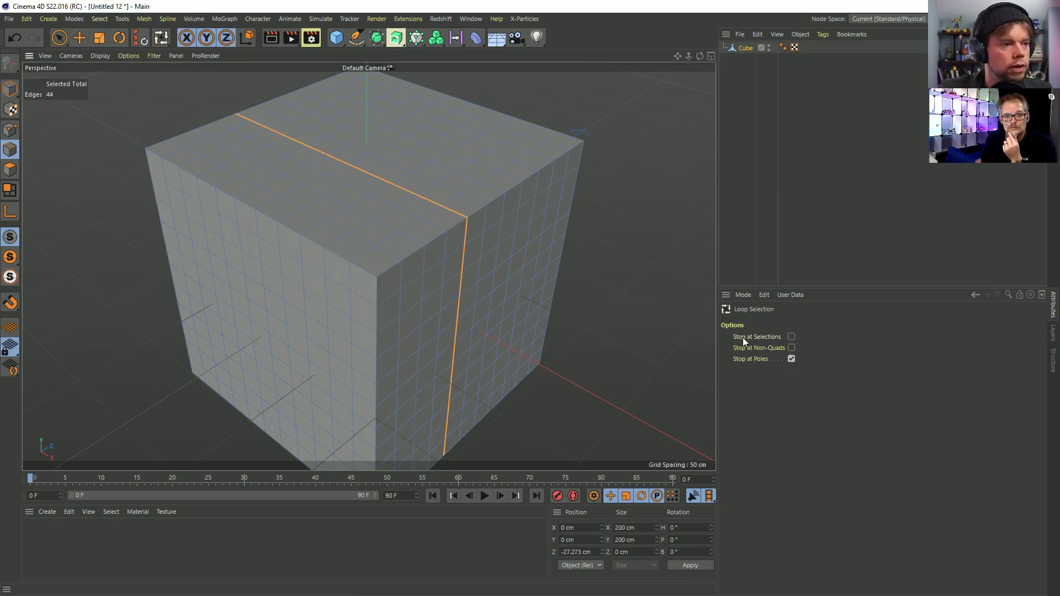
alt+drag(530, 273, 473, 241)
- In polygon mode, paint a stepped strip of polygons along the upper part of one side face and extrude it 48.2 cm
key(d)
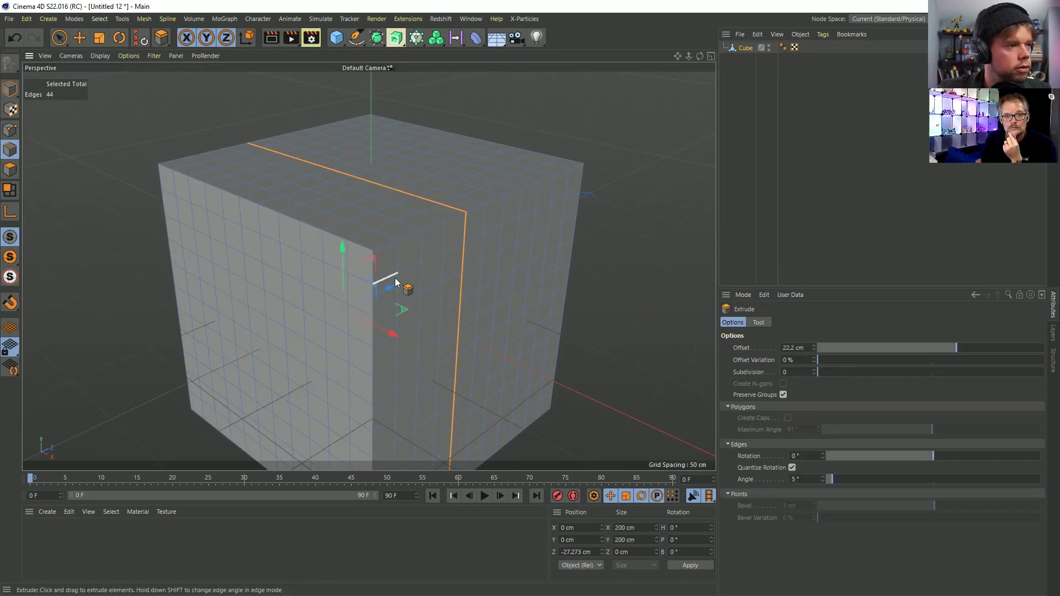
click(9, 169)
key(space)
click(359, 230)
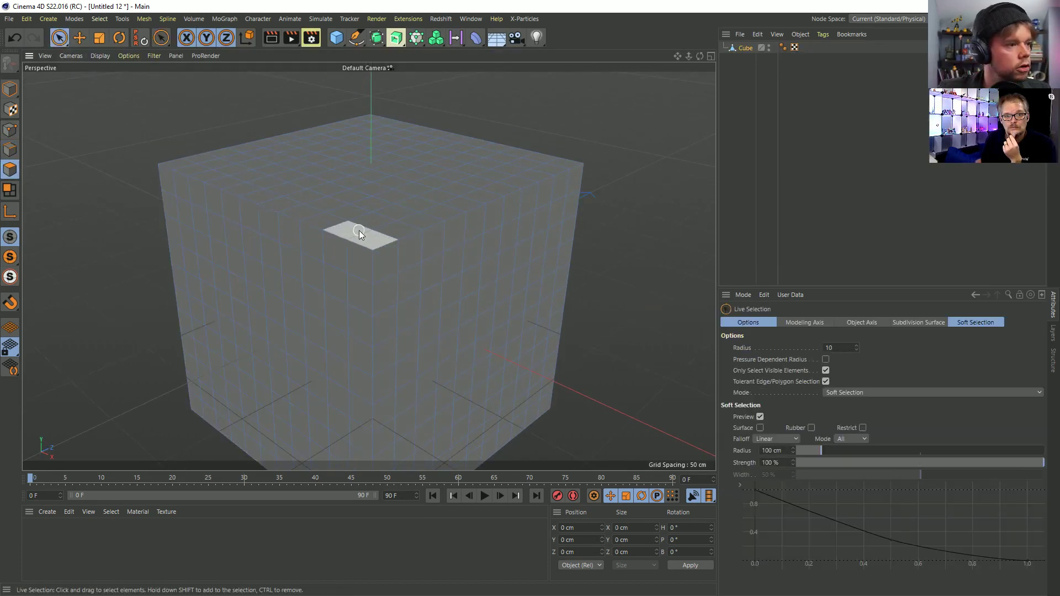
mouse_move(400, 279)
mouse_down()
mouse_move(549, 233)
mouse_move(490, 226)
mouse_move(591, 197)
mouse_move(574, 189)
mouse_move(532, 345)
mouse_move(519, 273)
mouse_up()
key(d)
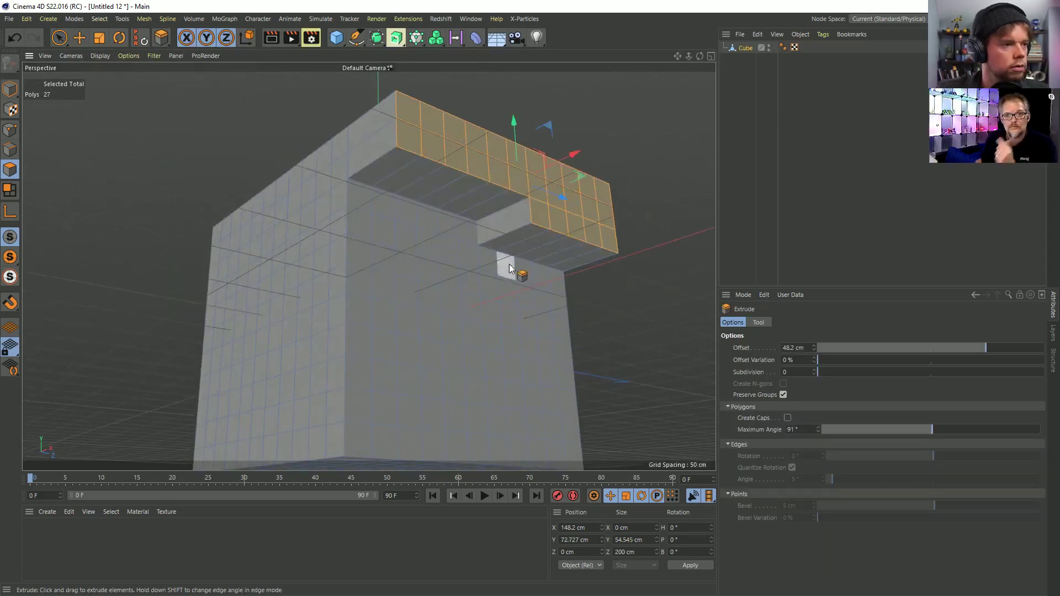
- Return to edge mode and loop-select a vertical edge loop on the face below the extruded overhang
click(10, 149)
key(u)
key(l)
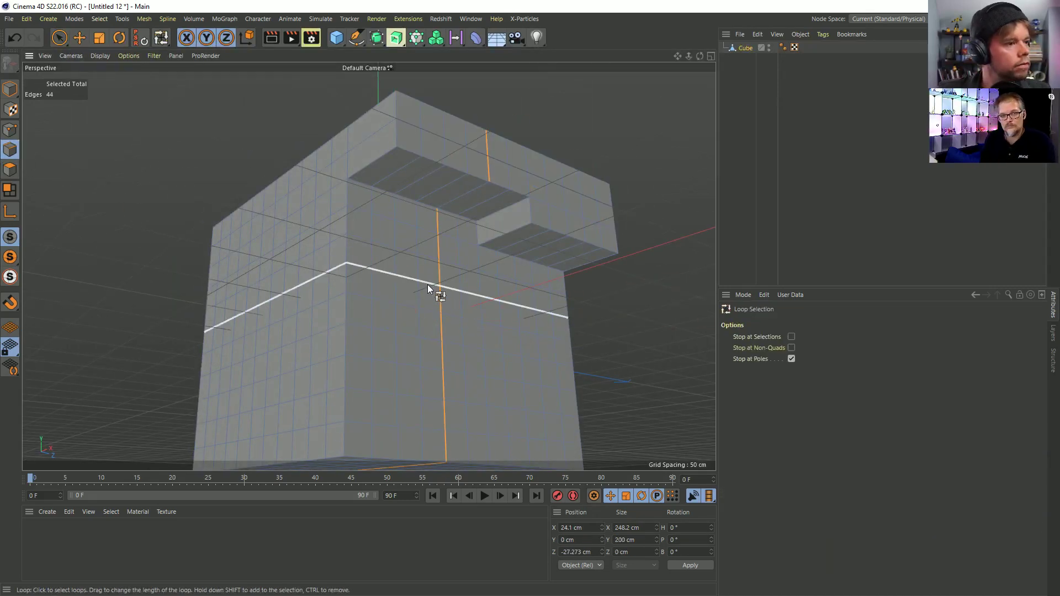
click(418, 270)
- Turn off Stop at Poles, enable Stop at Selections, and select one vertical edge loop running over the overhang
click(794, 358)
click(793, 337)
click(466, 327)
alt+drag(497, 308, 473, 319)
alt+drag(541, 323, 443, 330)
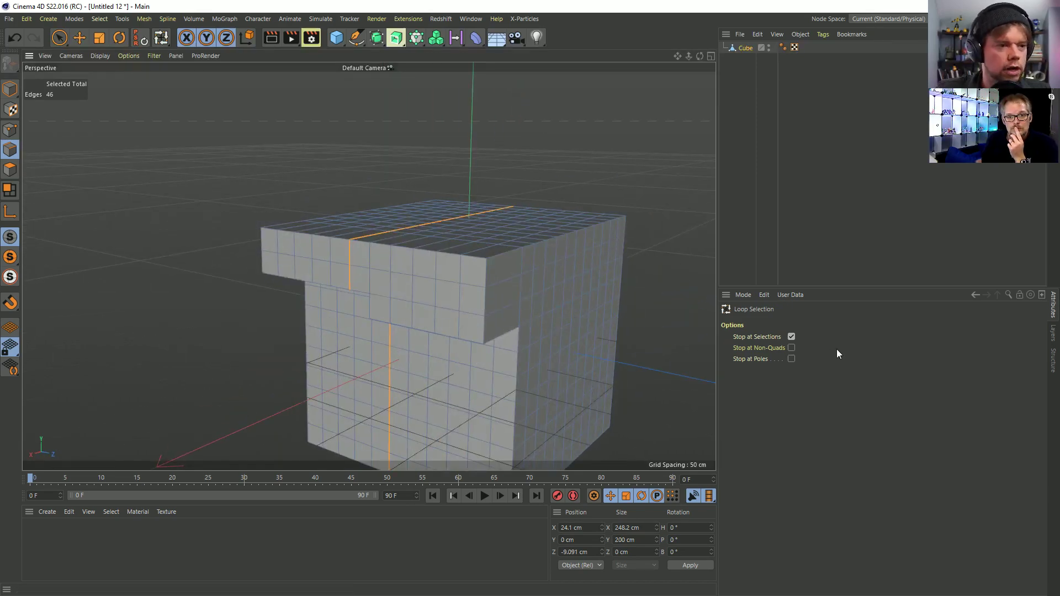
click(792, 337)
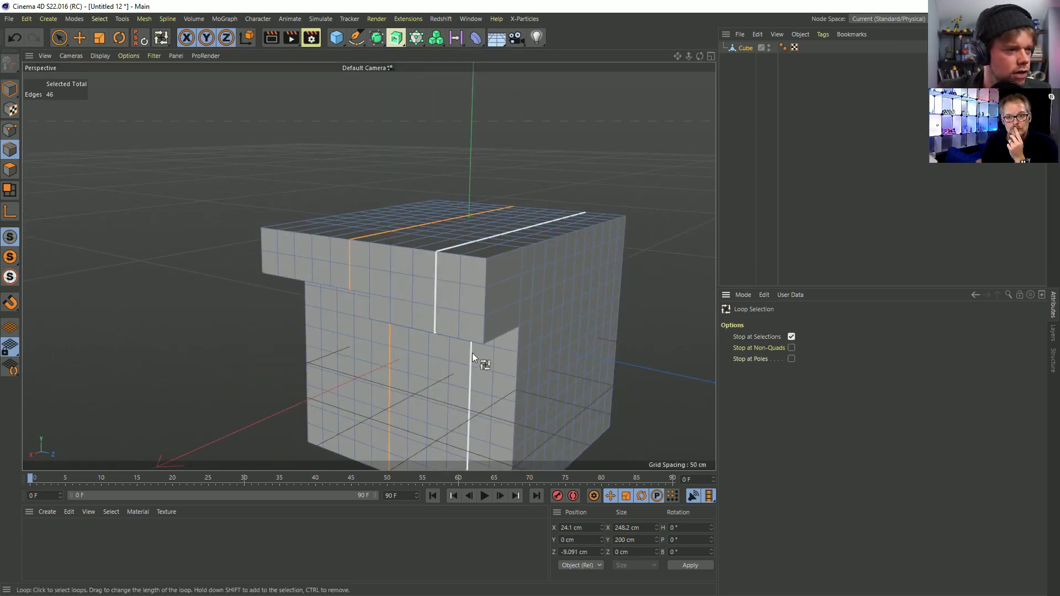
- Add a second parallel edge loop and the short crossing edge segments between both loops on the cube's upper face
shift+click(327, 229)
alt+drag(442, 277, 371, 199)
shift+click(370, 173)
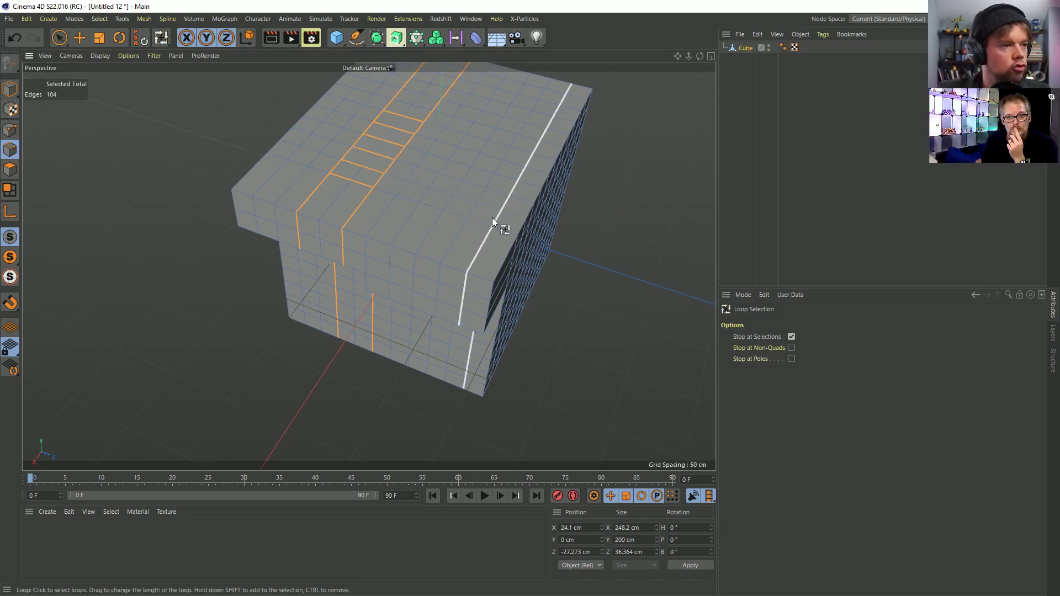
- Add another parallel loop near the far edge, crossing segments bounded by the selected loops, and a horizontal loop on the adjacent side
shift+click(490, 223)
shift+click(469, 197)
shift+click(497, 151)
shift+click(509, 125)
shift+click(520, 119)
alt+drag(512, 197, 440, 142)
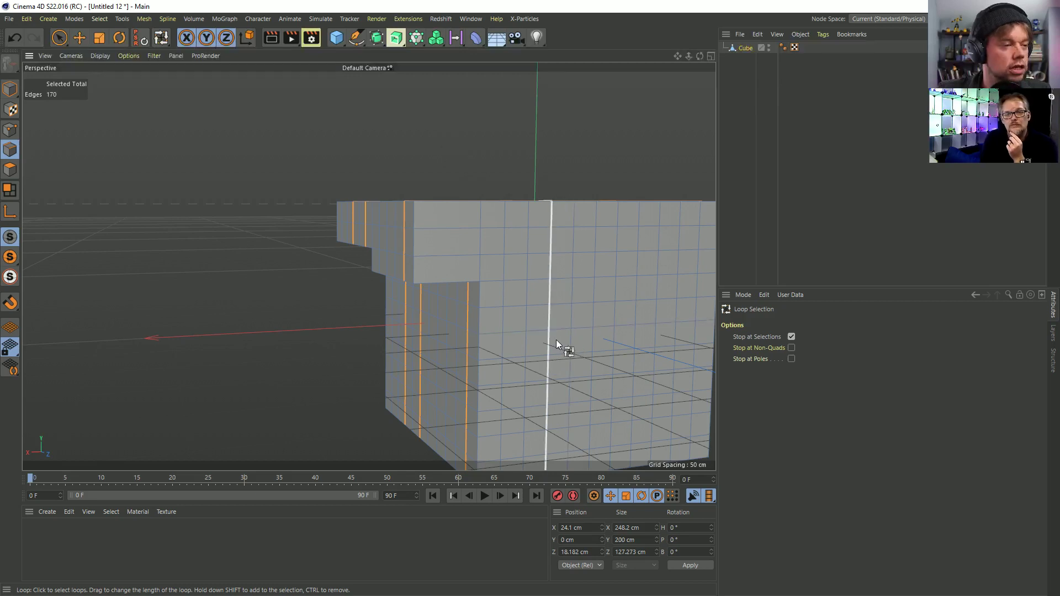
shift+click(534, 336)
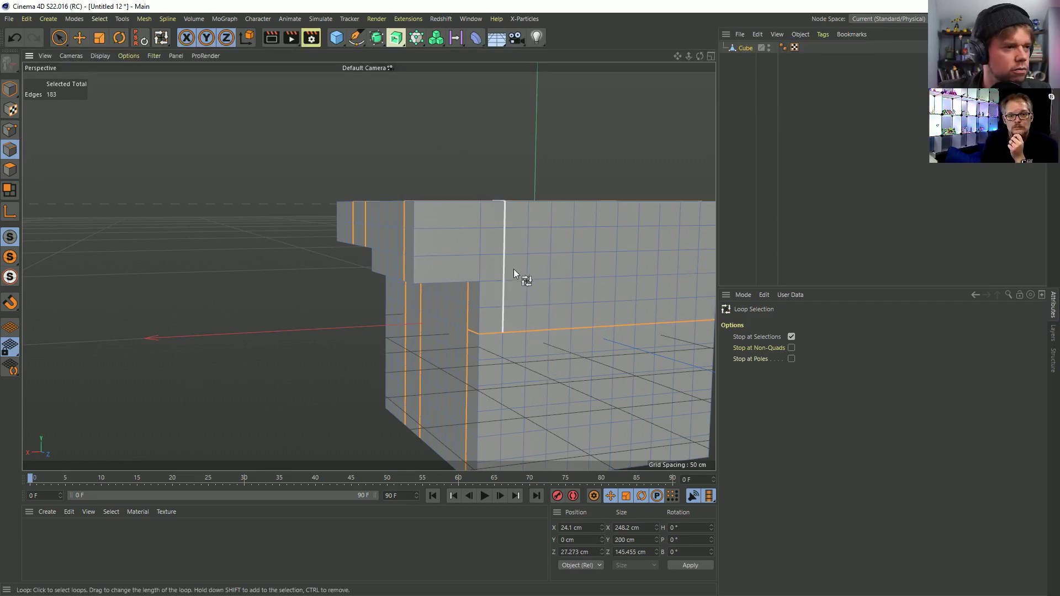
- Replace the selection with two vertical edge loops on the adjacent side face and add one horizontal segment between them
click(473, 231)
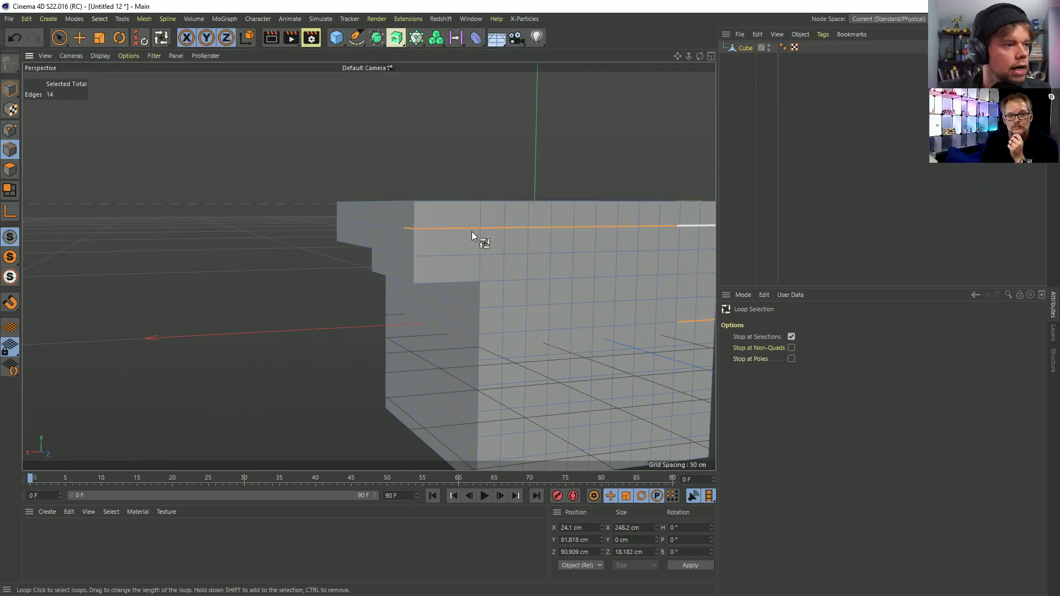
click(546, 335)
shift+click(641, 333)
shift+click(589, 331)
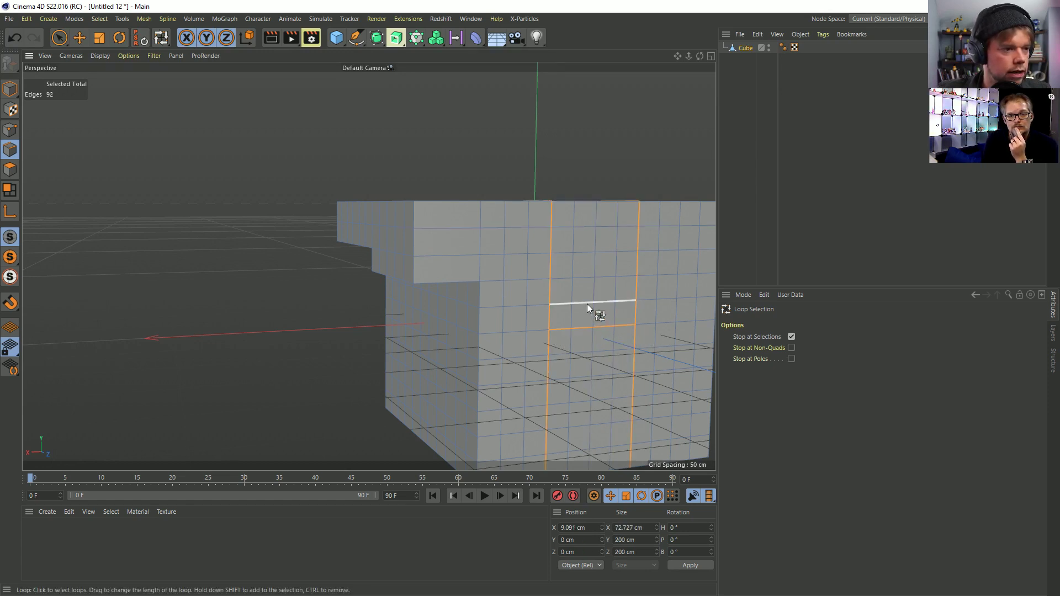
- Add six more horizontal edge segments between the two vertical loops, undoing the stray vertical loop selected in the middle
shift+click(586, 277)
shift+click(587, 253)
shift+click(594, 236)
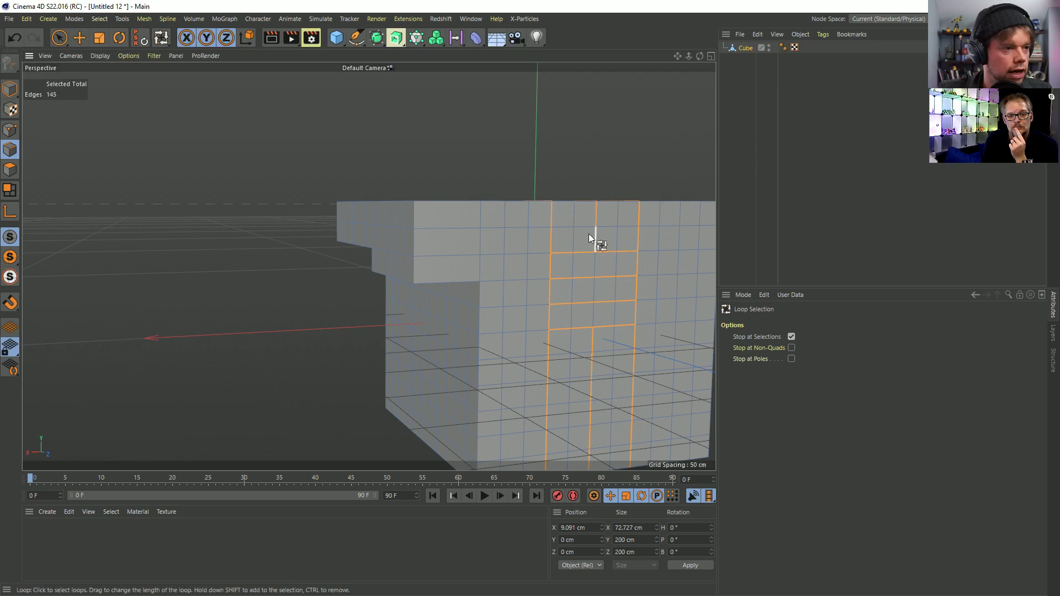
key(ctrl+z)
shift+click(585, 232)
shift+click(579, 352)
shift+click(582, 374)
- Find the mirror commands through the command search and apply Mirror Selection to the selected edge loops
alt+drag(583, 374, 490, 293)
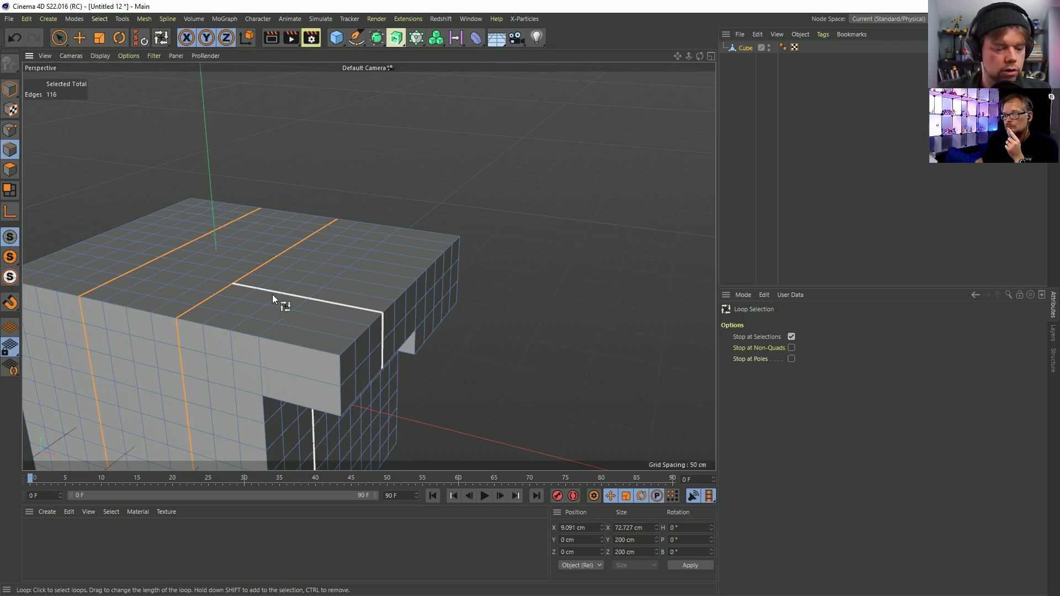
key(shift+c)
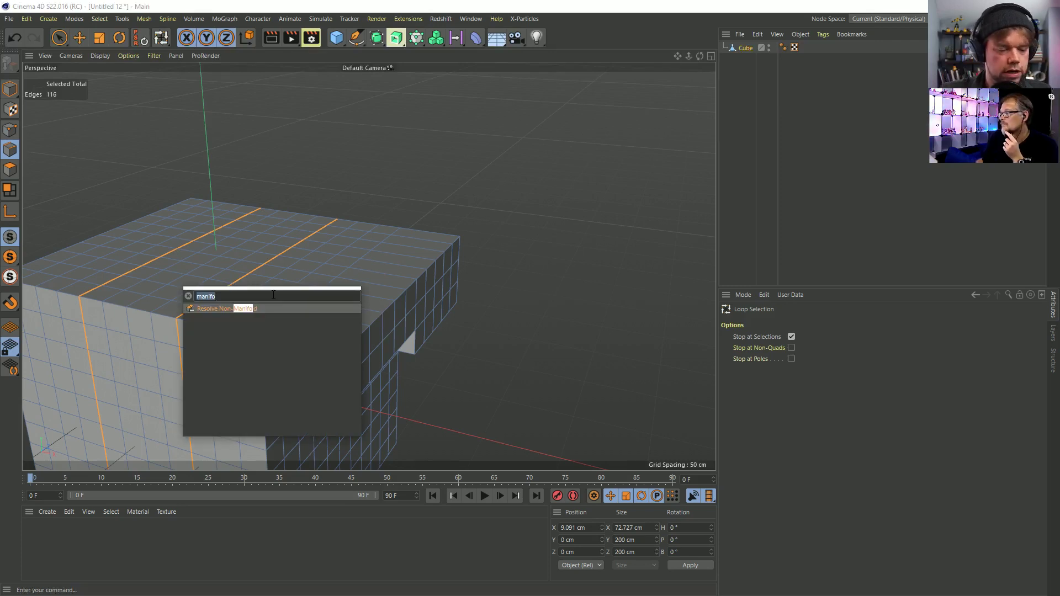
text(mirror)
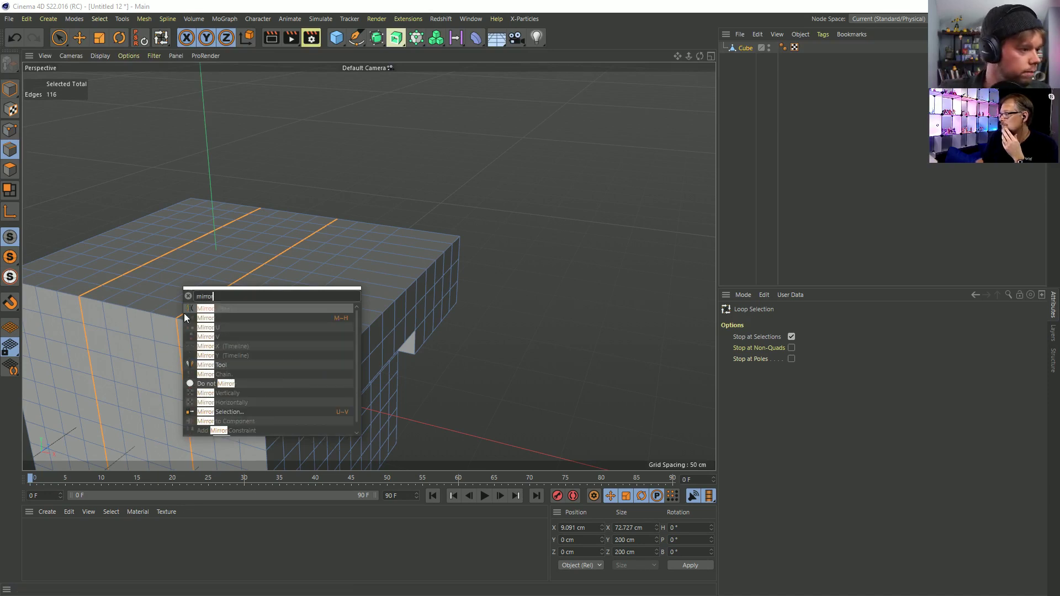
scroll(258, 376, down, 1)
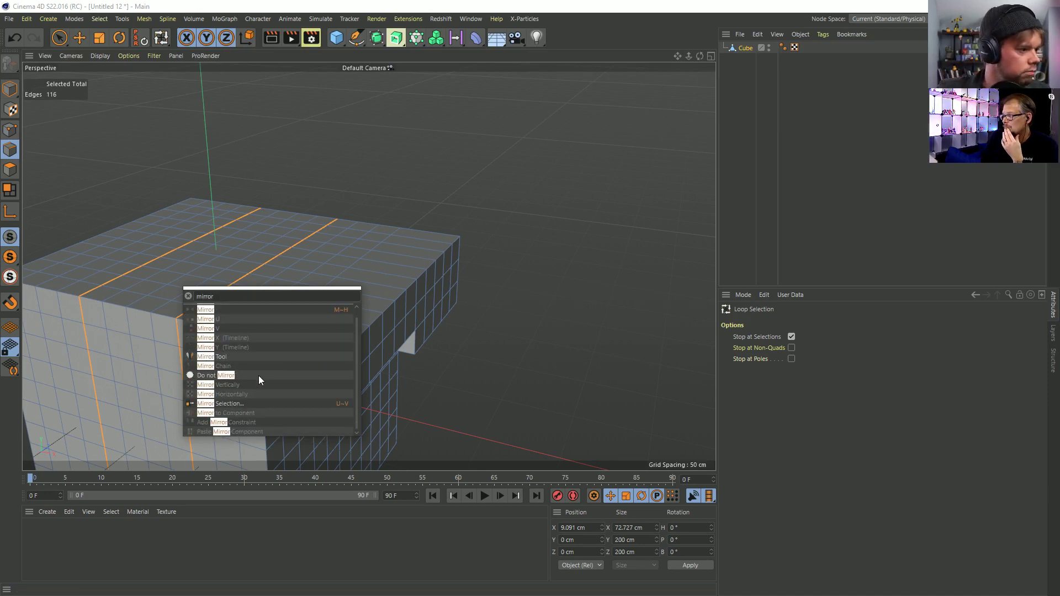
click(236, 407)
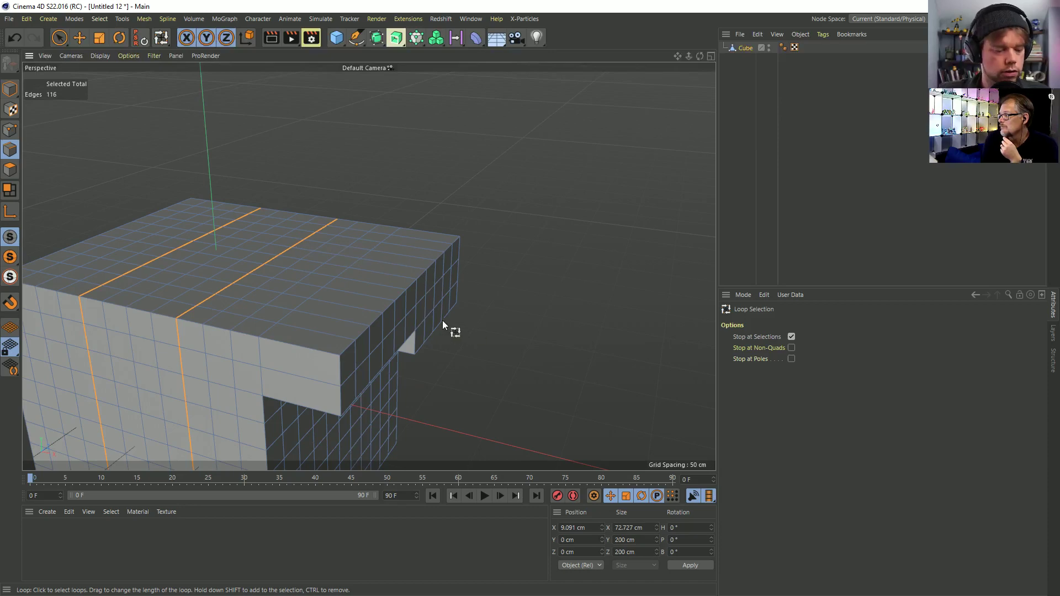
alt+drag(380, 277, 237, 296)
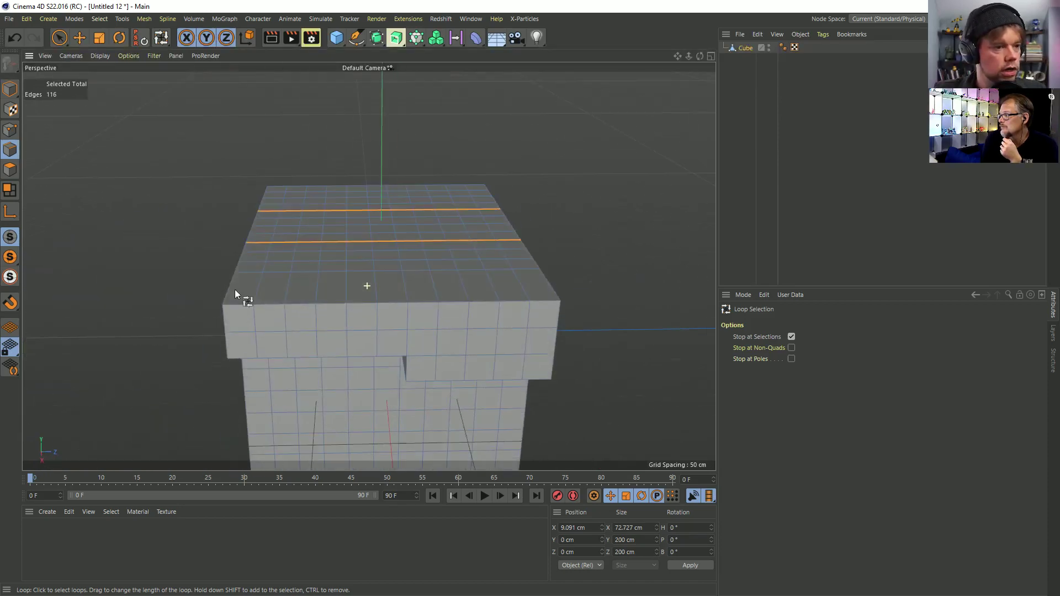
- Grow the edge selection on the cube and return to Loop Selection, undoing the stray selection
key(u)
key(y)
alt+drag(420, 250, 322, 251)
key(u)
key(l)
alt+drag(702, 276, 439, 219)
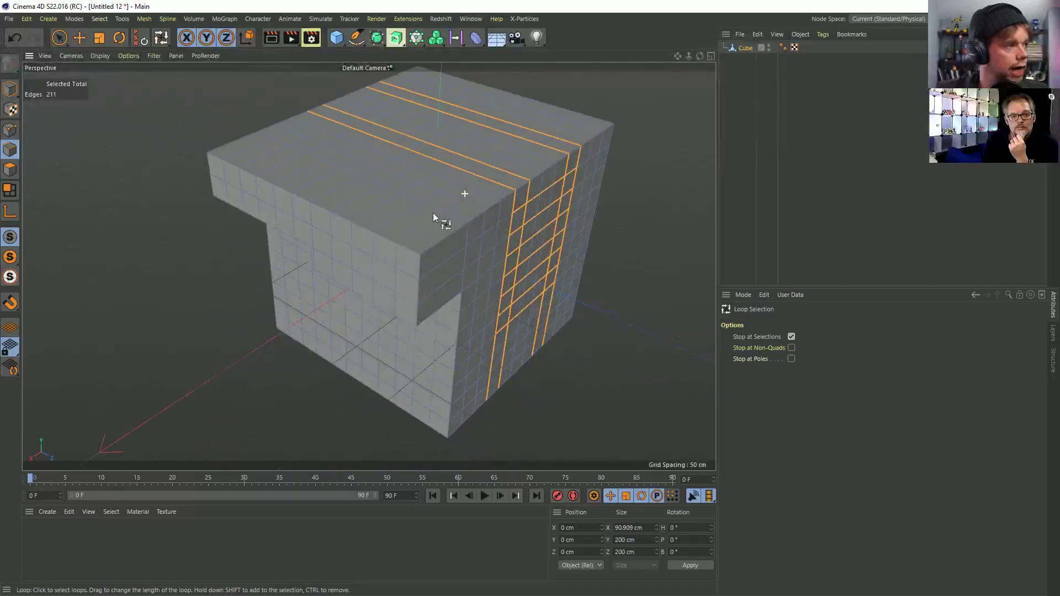
alt+drag(363, 192, 527, 234)
alt+middle_drag(526, 234, 458, 227)
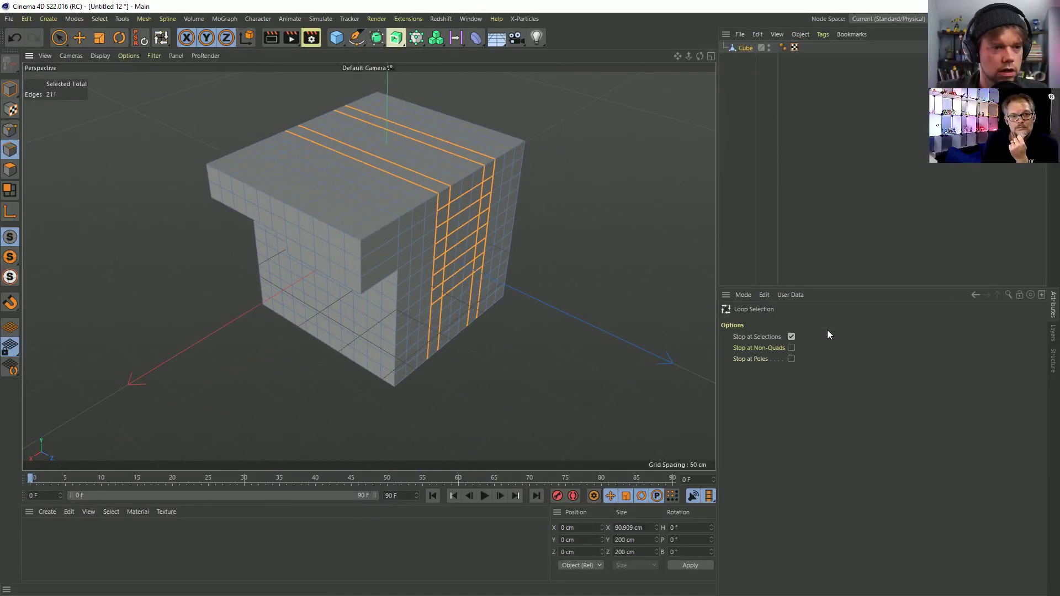
click(501, 183)
key(ctrl+z)
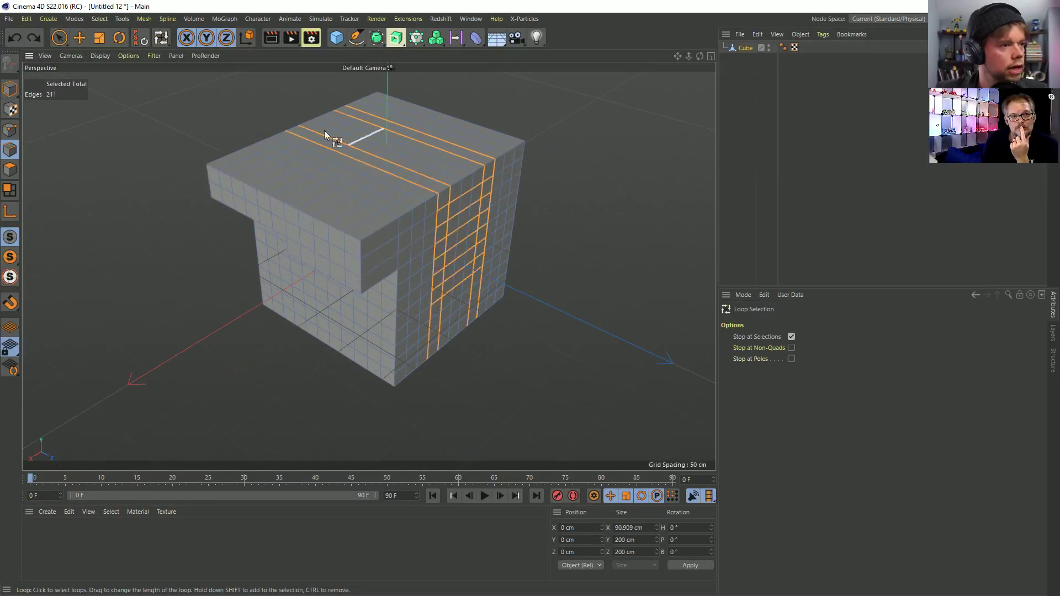
- Disable Soft Selection for the Move tool and switch to editing the cube's points
click(79, 38)
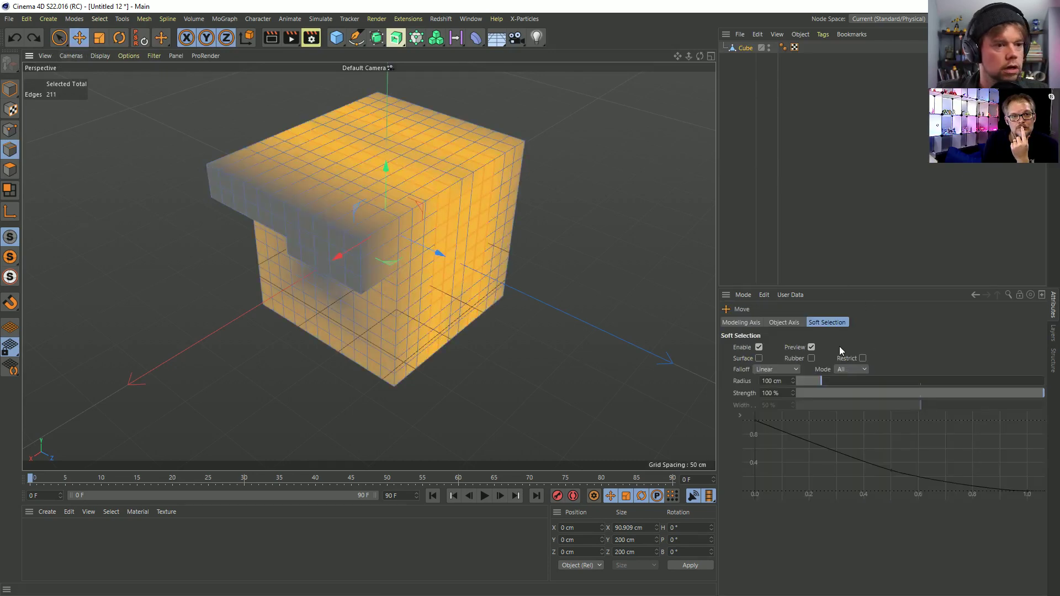
click(758, 346)
alt+drag(442, 260, 438, 233)
click(9, 129)
- Select a small cluster of points on the cube's side face with Live Selection and turn off mesh checking
key(u)
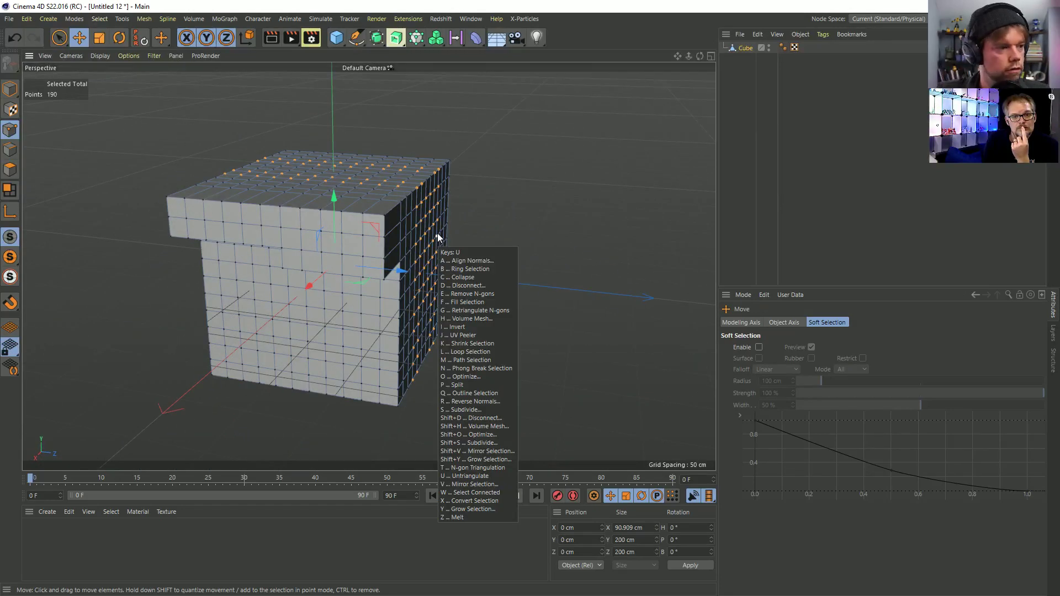
alt+drag(389, 300, 345, 281)
key(u)
mouse_move(440, 226)
alt+mouse_down()
mouse_move(453, 228)
mouse_move(473, 272)
mouse_move(438, 267)
mouse_move(475, 260)
mouse_move(534, 291)
alt+mouse_up()
click(59, 39)
key(ctrl+z)
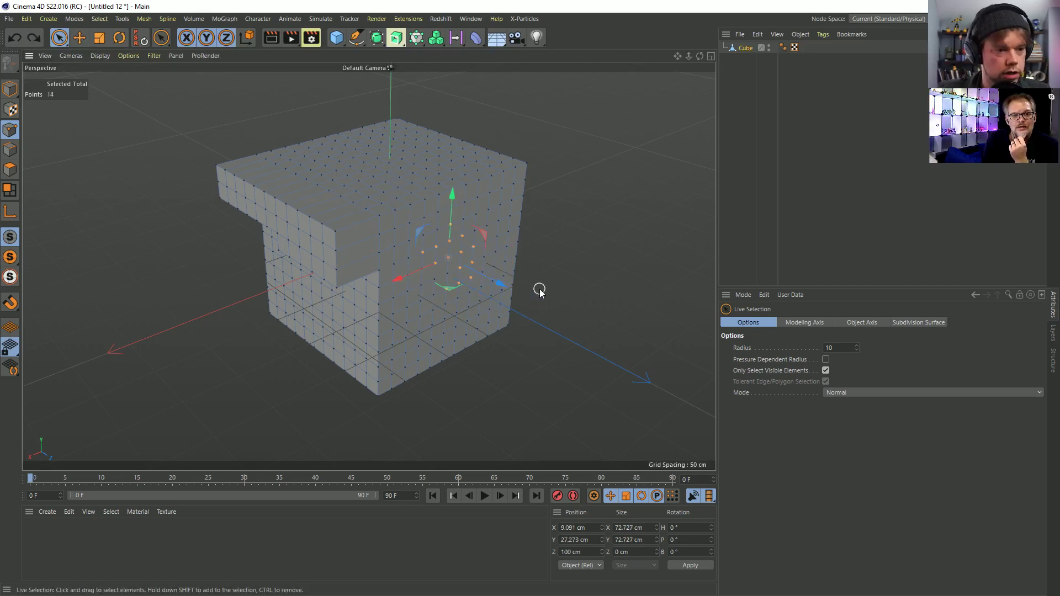
key(shift+m)
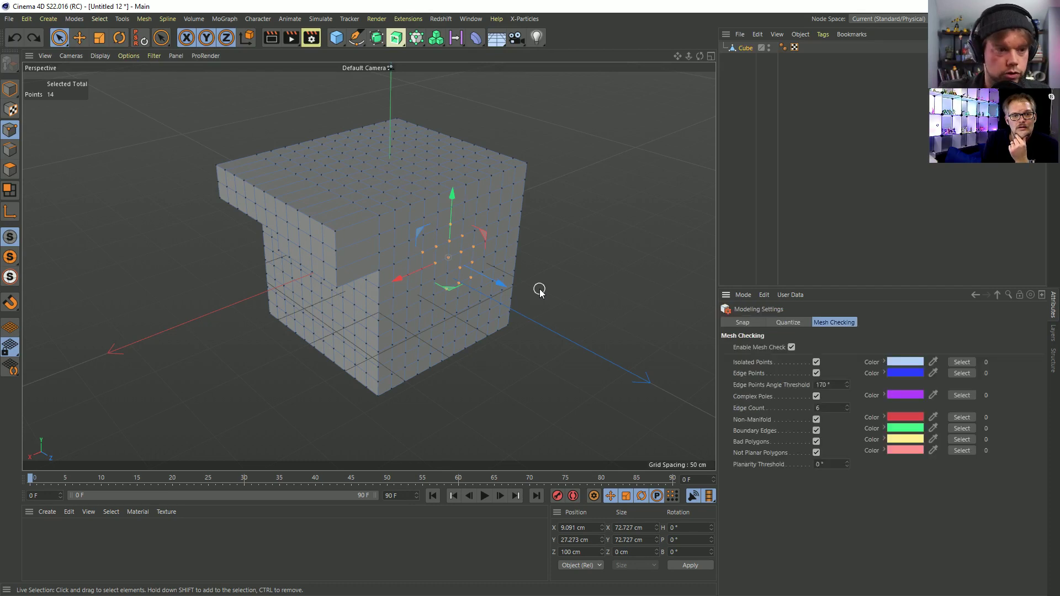
click(791, 346)
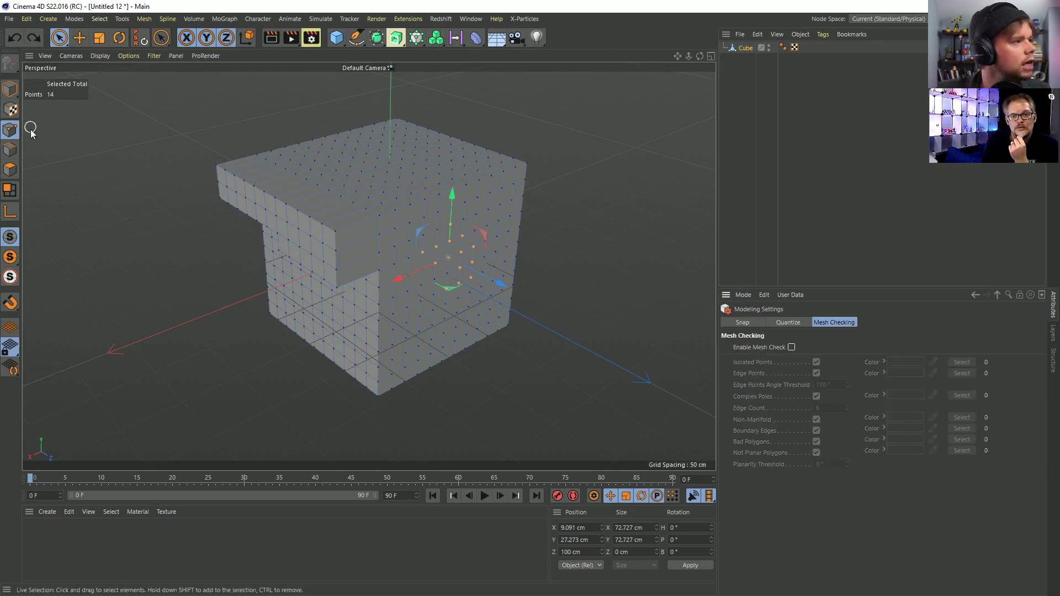
- Select a vertical column of four points on the side face and apply Connect Points/Edges
click(459, 242)
drag(428, 240, 428, 240)
right_click(428, 243)
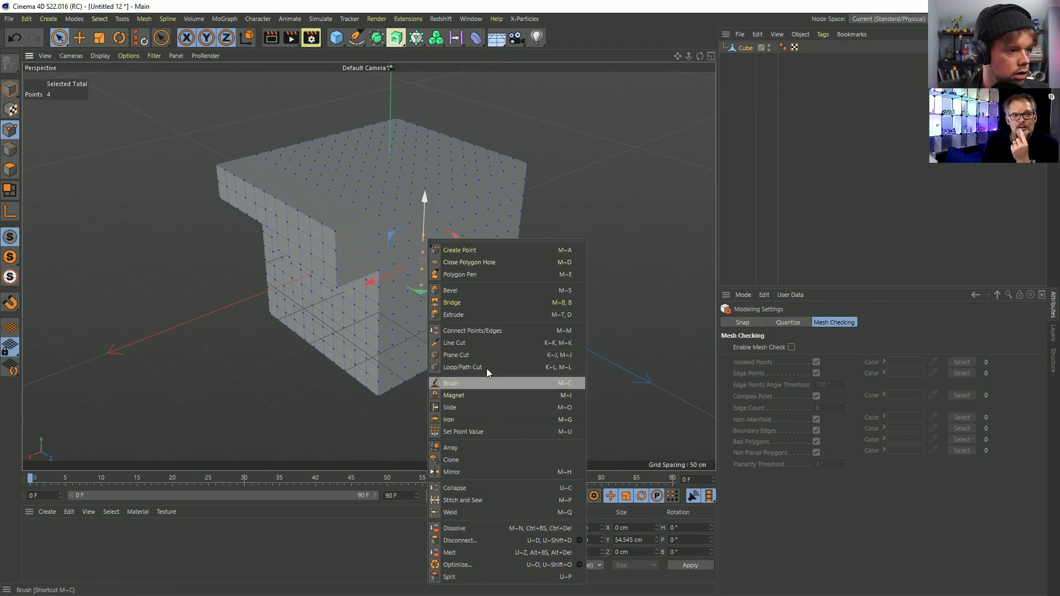
click(472, 330)
mouse_move(425, 292)
alt+mouse_down()
mouse_move(445, 291)
mouse_move(436, 279)
alt+mouse_up()
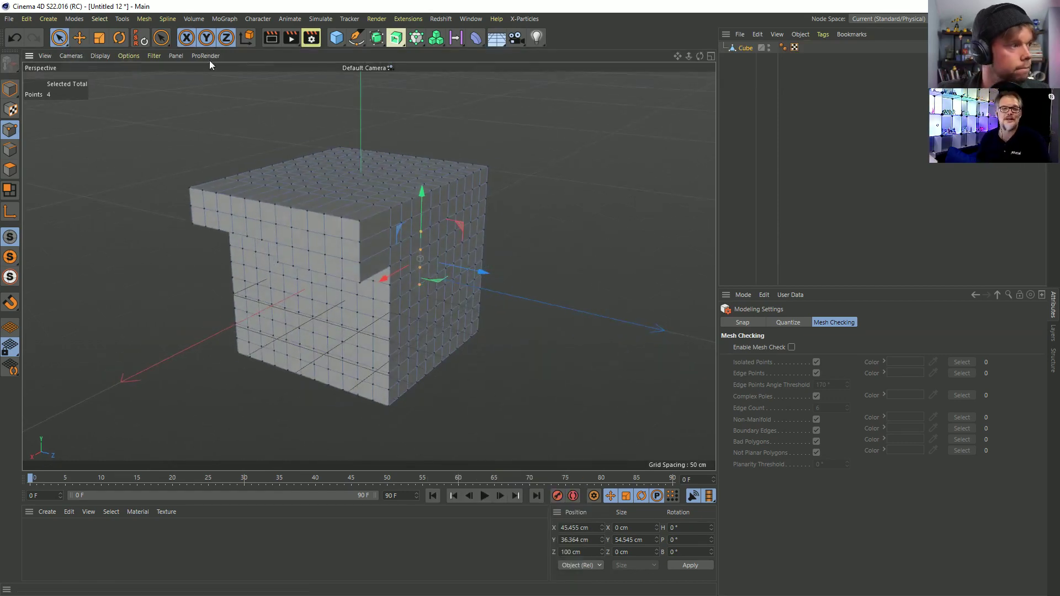
- Open the Mirror Selection options for the four selected points
click(99, 19)
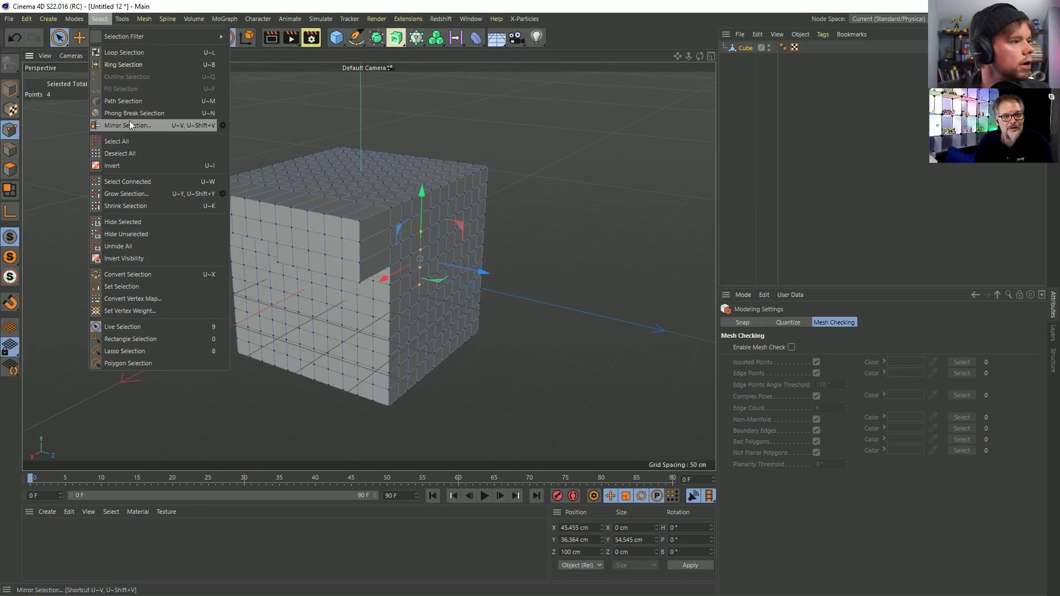
click(222, 126)
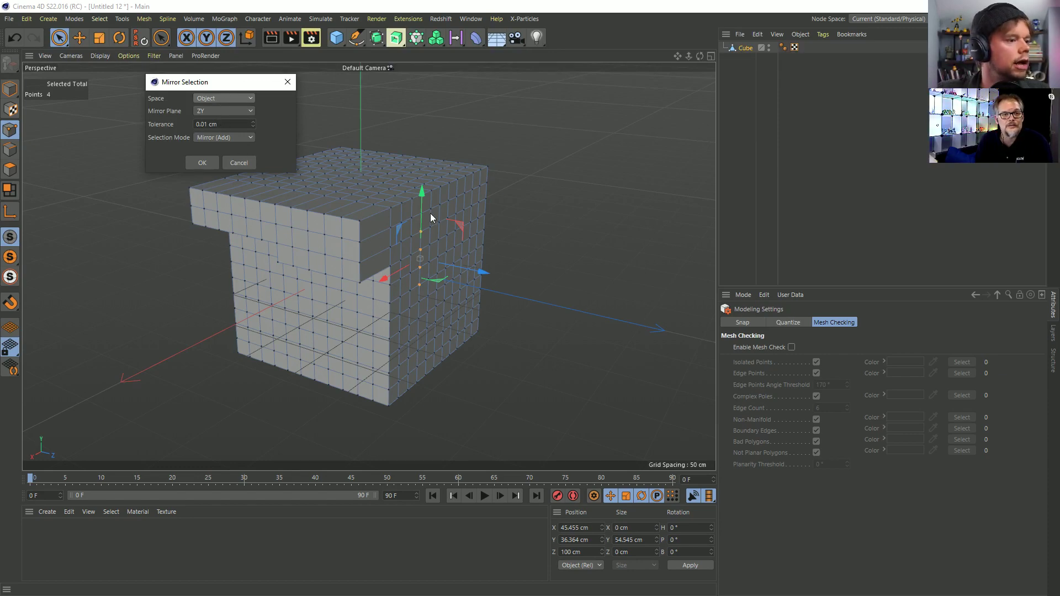
alt+drag(348, 200, 474, 269)
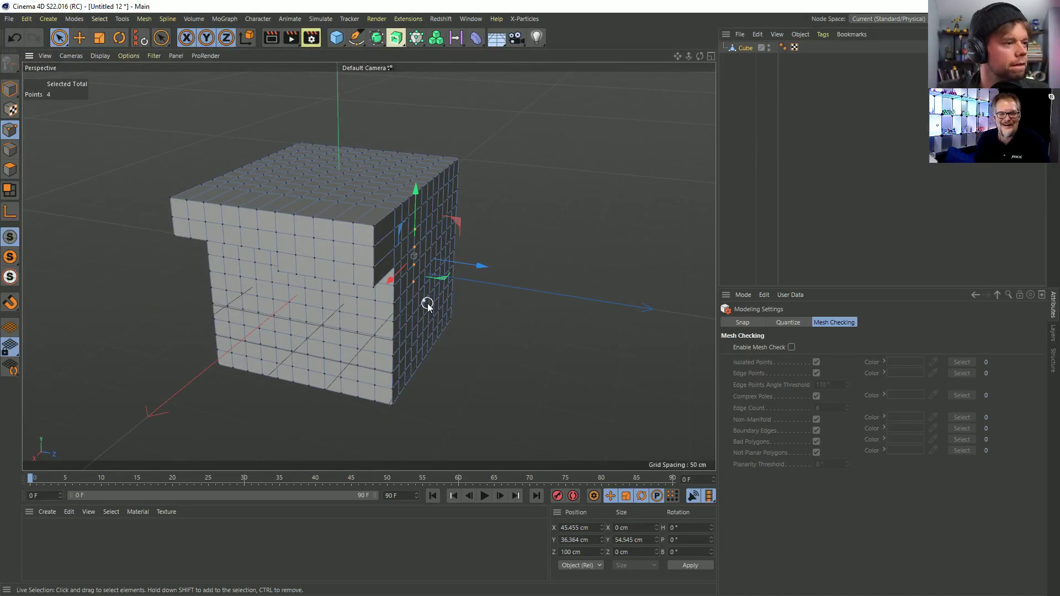
- Add many more side-face points to the selection and mirror it in object space across the XY plane using Mirror (Add)
shift+drag(421, 301, 467, 305)
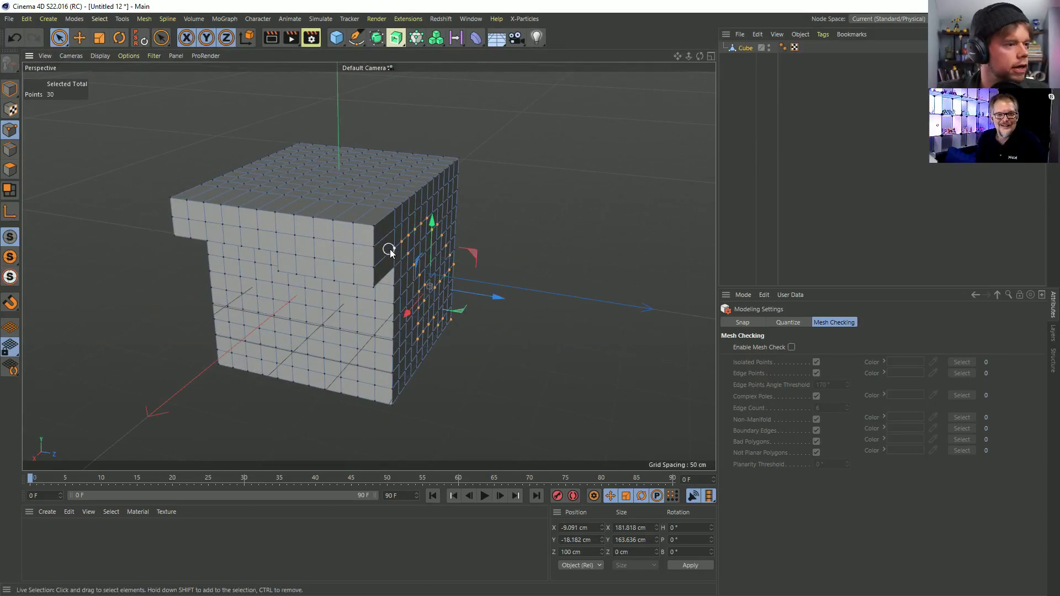
alt+drag(386, 252, 426, 246)
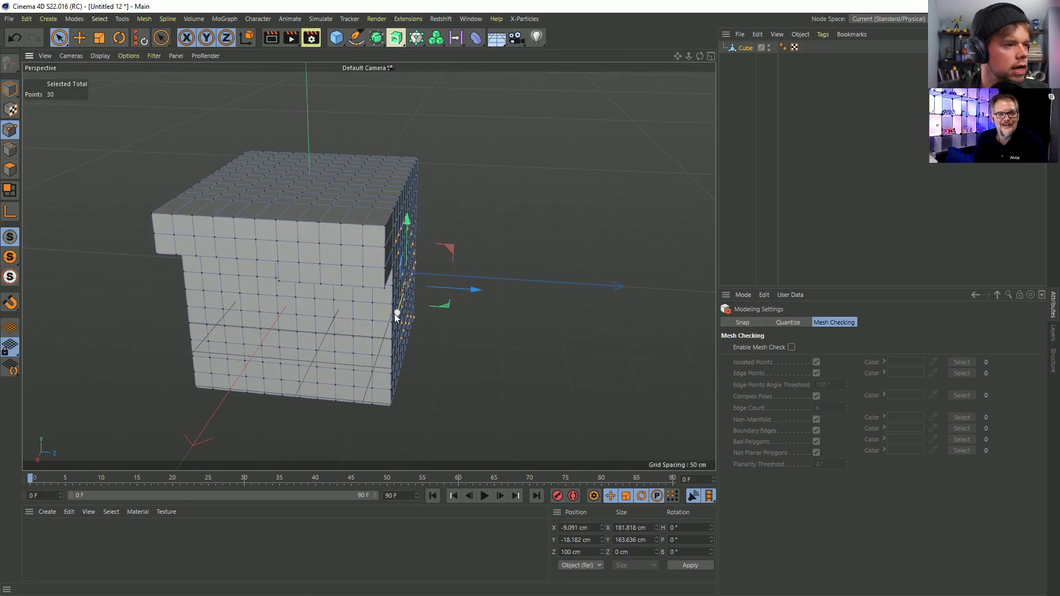
click(78, 19)
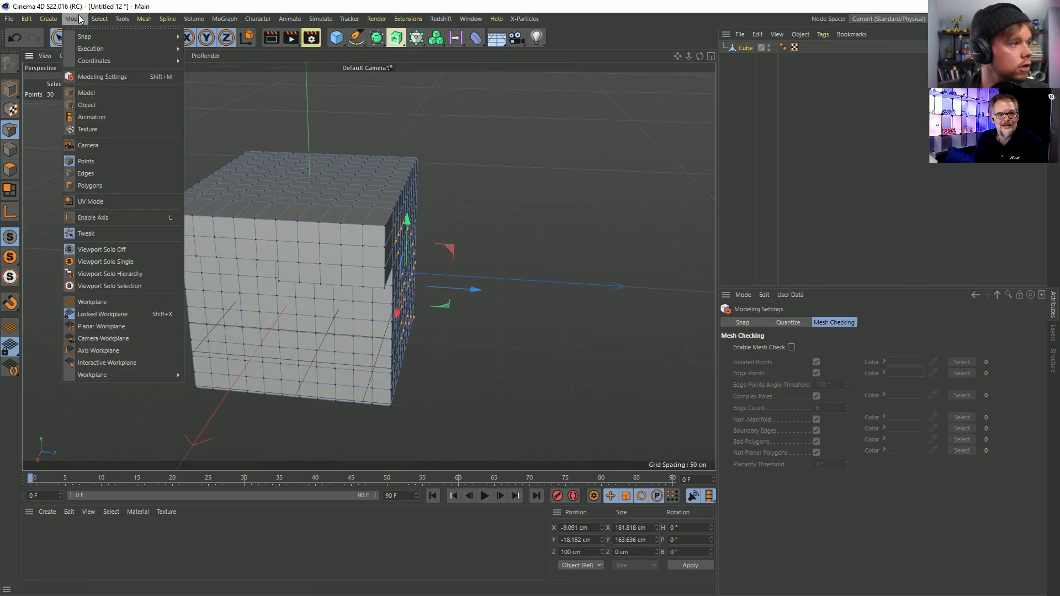
mouse_move(96, 21)
click(207, 126)
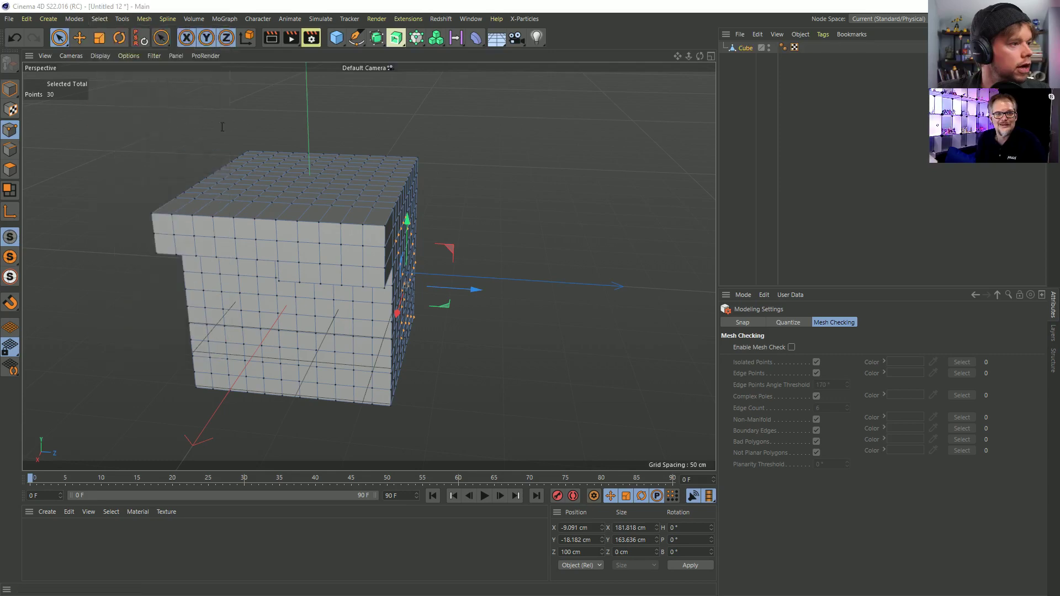
click(215, 112)
click(215, 124)
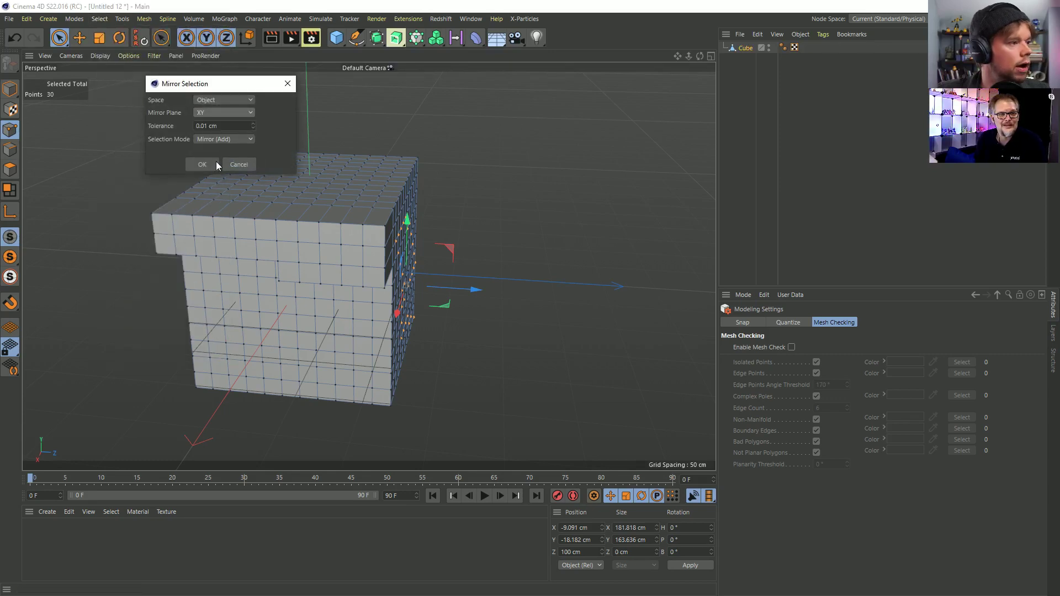
click(210, 164)
alt+drag(243, 238, 422, 230)
- Paint a jagged group of edges on the cube's opposite side face in edge mode and activate Loop Selection
click(10, 149)
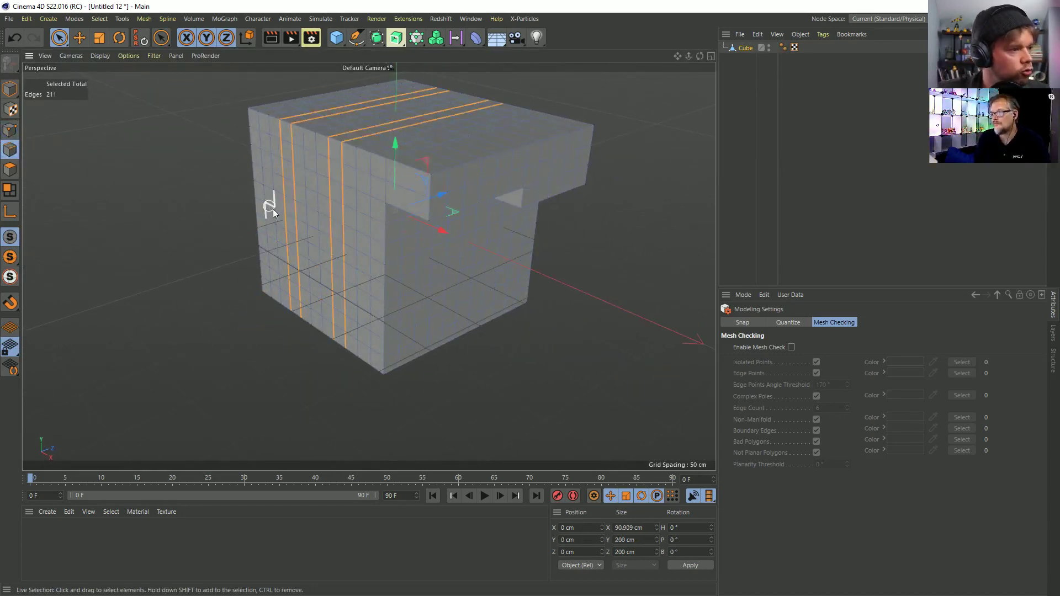
mouse_move(275, 178)
mouse_down()
mouse_move(293, 210)
mouse_move(313, 214)
mouse_up()
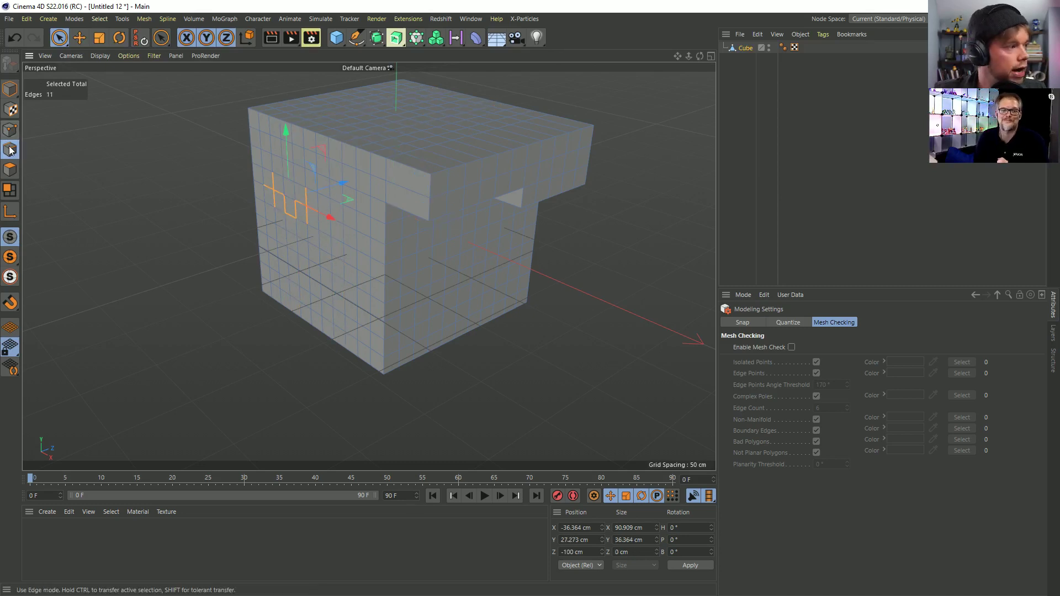
key(u)
key(l)
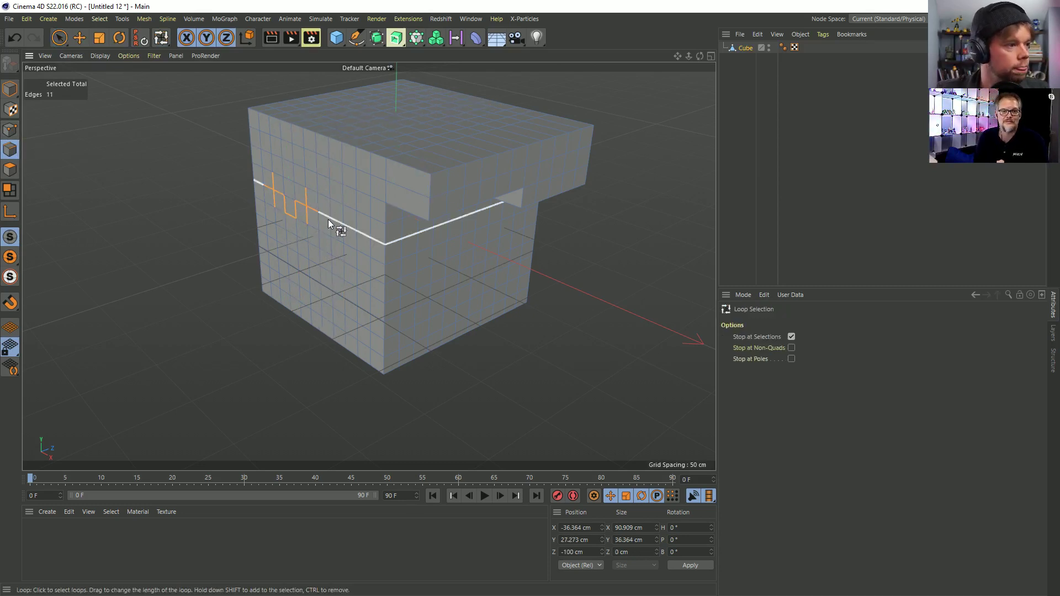
- Try selecting the horizontal edge loop that runs through the painted edges, and undo the selection
click(338, 222)
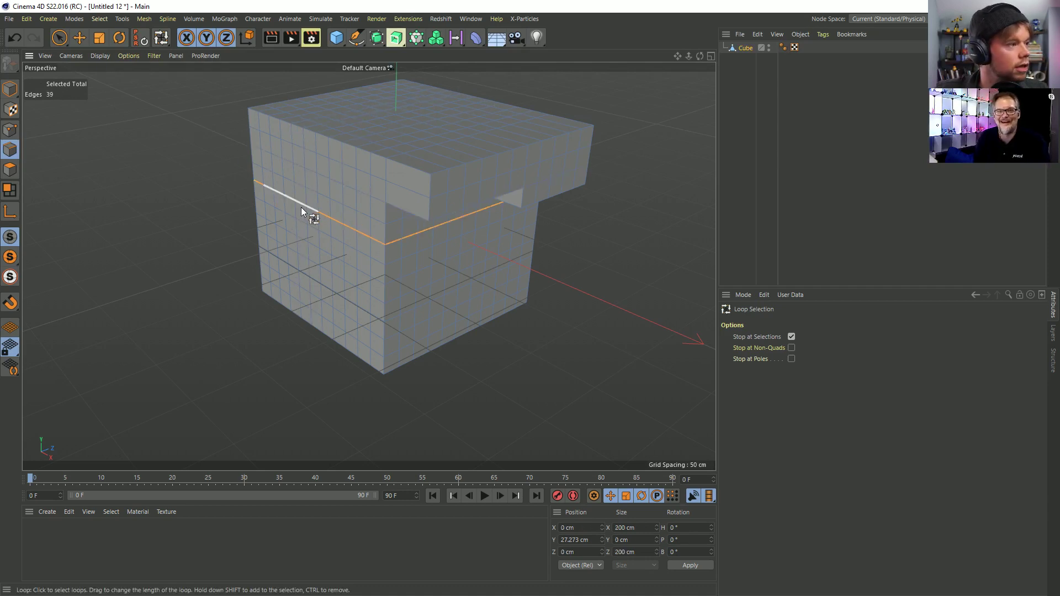
key(ctrl+z)
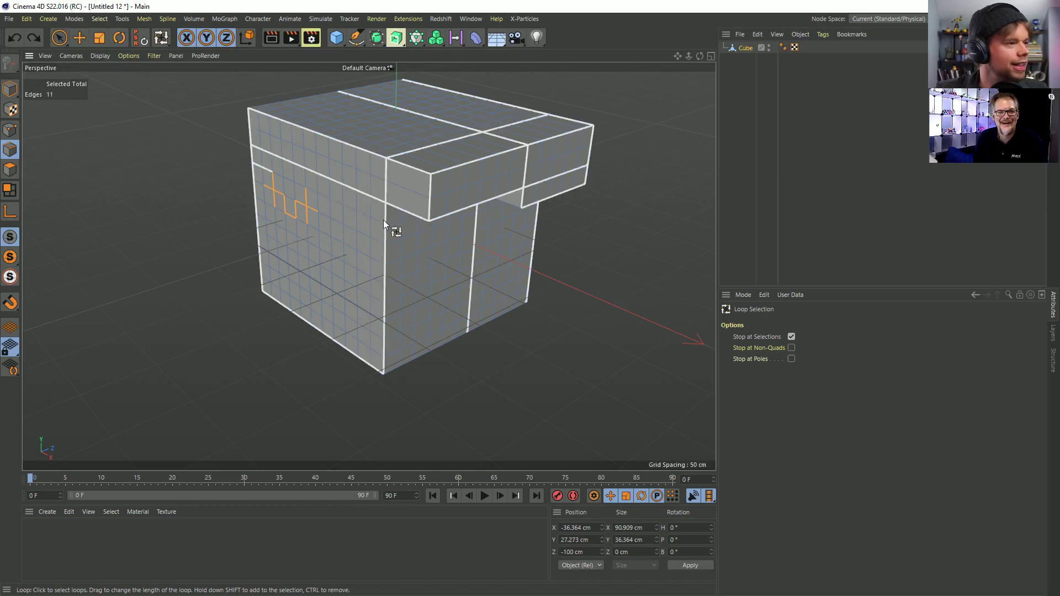
scroll(376, 194, up, 5)
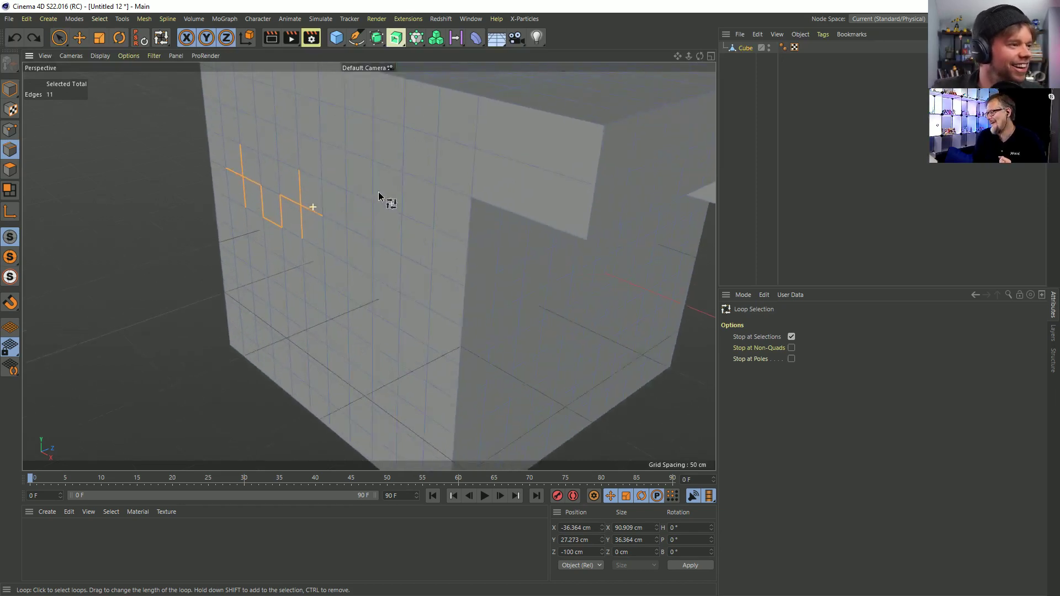
scroll(376, 193, down, 6)
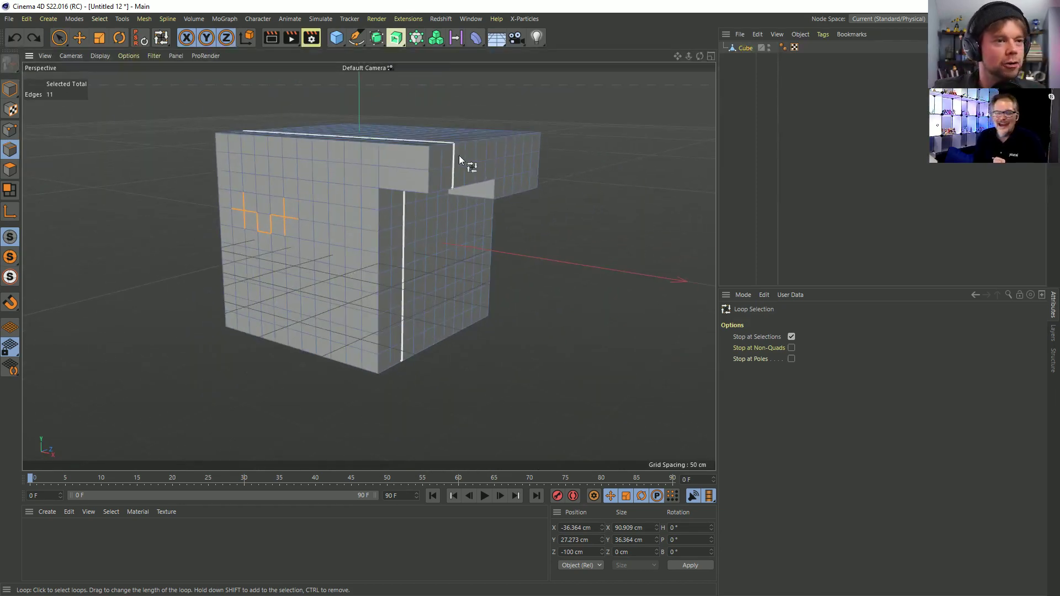
- Add a Disc primitive to a new project and make it editable in edge mode
key(ctrl+n)
drag(336, 38, 367, 70)
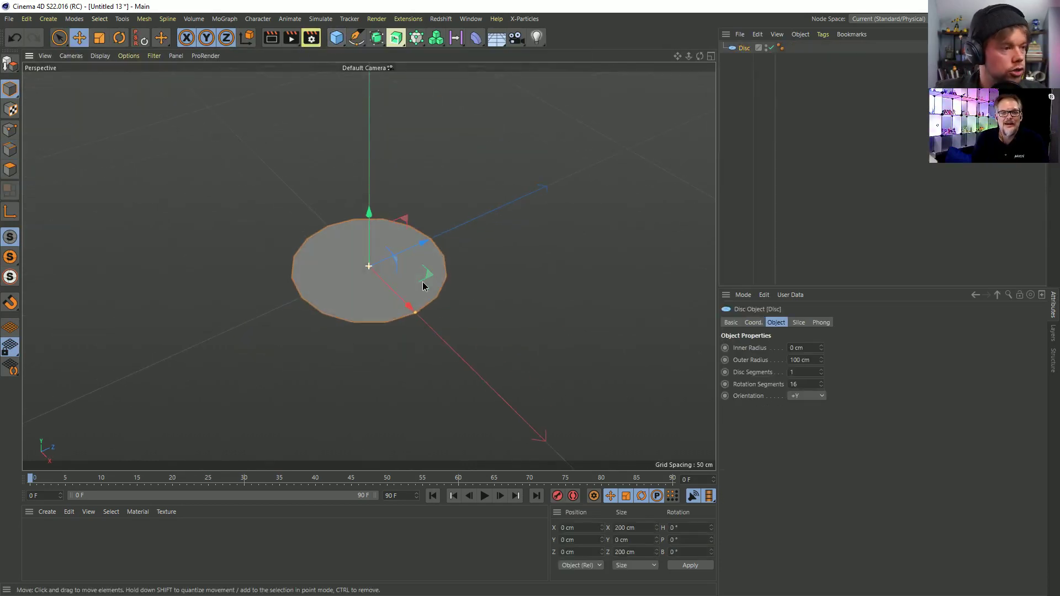
key(c)
scroll(379, 306, up, 5)
click(10, 149)
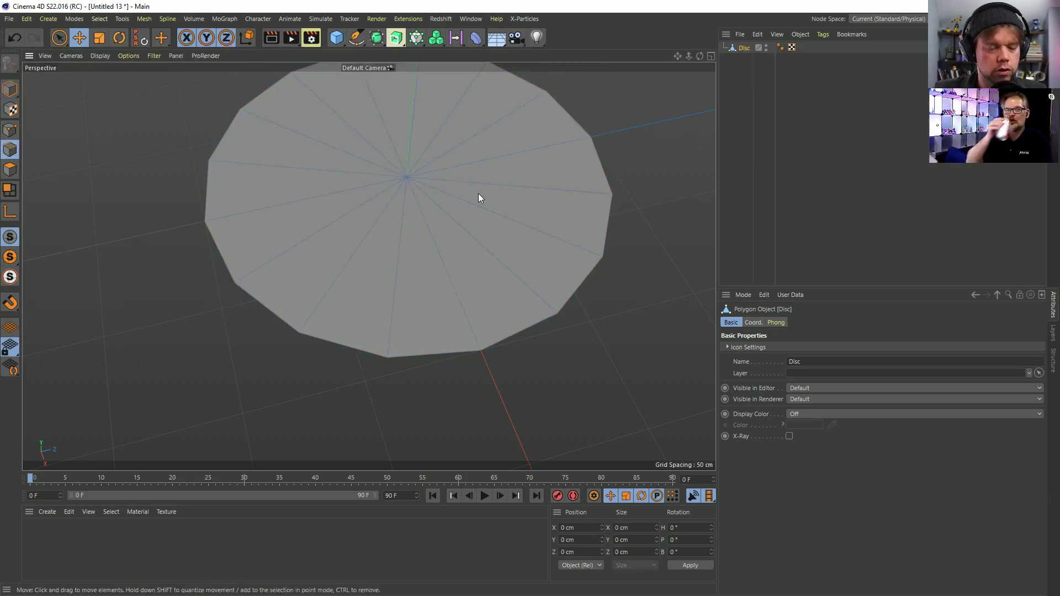
- Undo the disc's conversion to an editable object and set its disc segments to 27
key(ctrl+z)
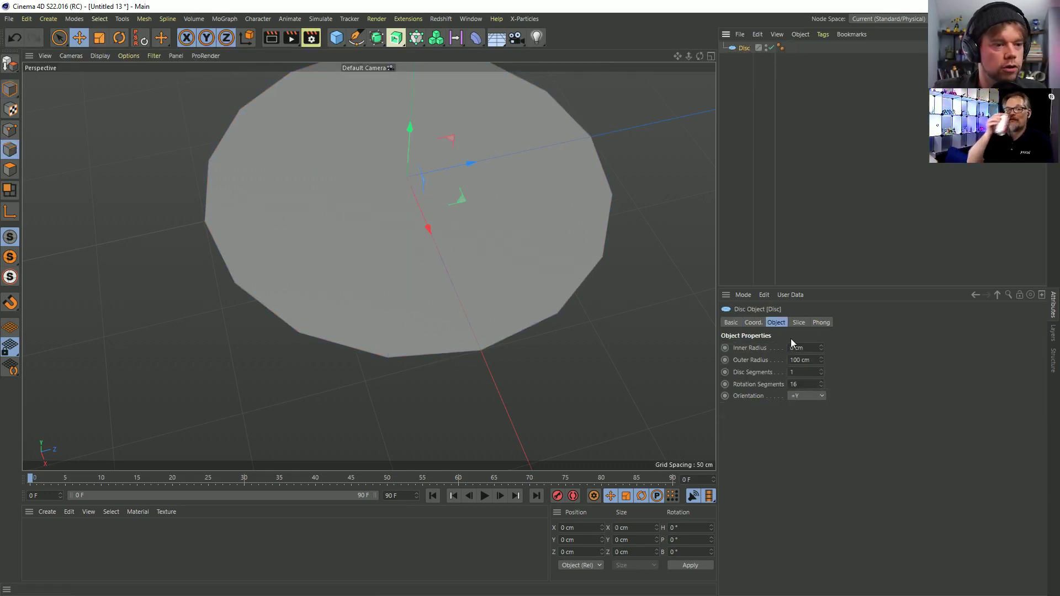
drag(822, 372, 822, 366)
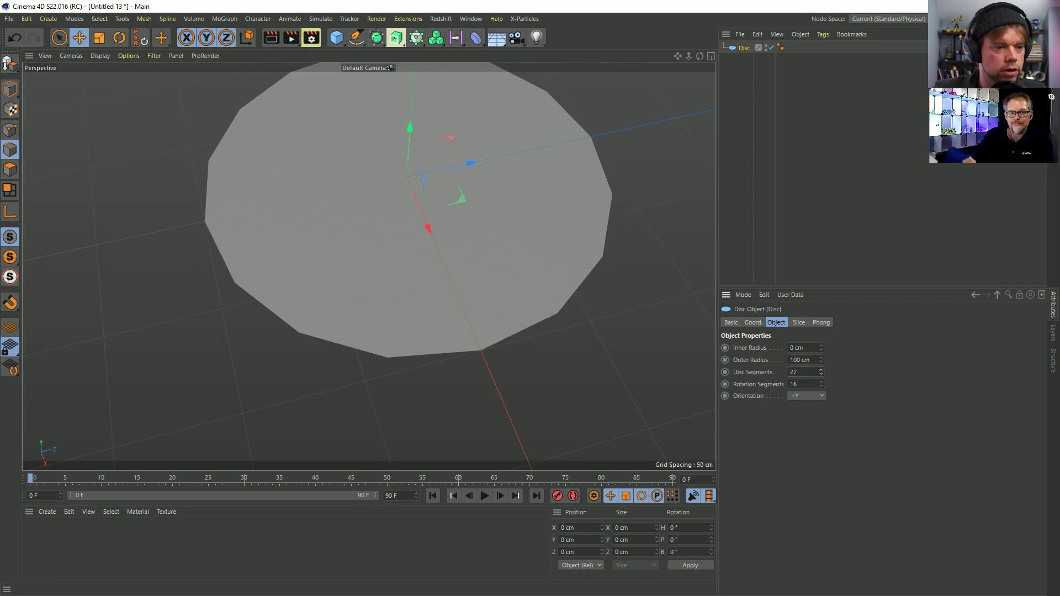
- Set the disc's rotation segments to 61, make the disc editable and activate the Move tool
drag(820, 382, 796, 187)
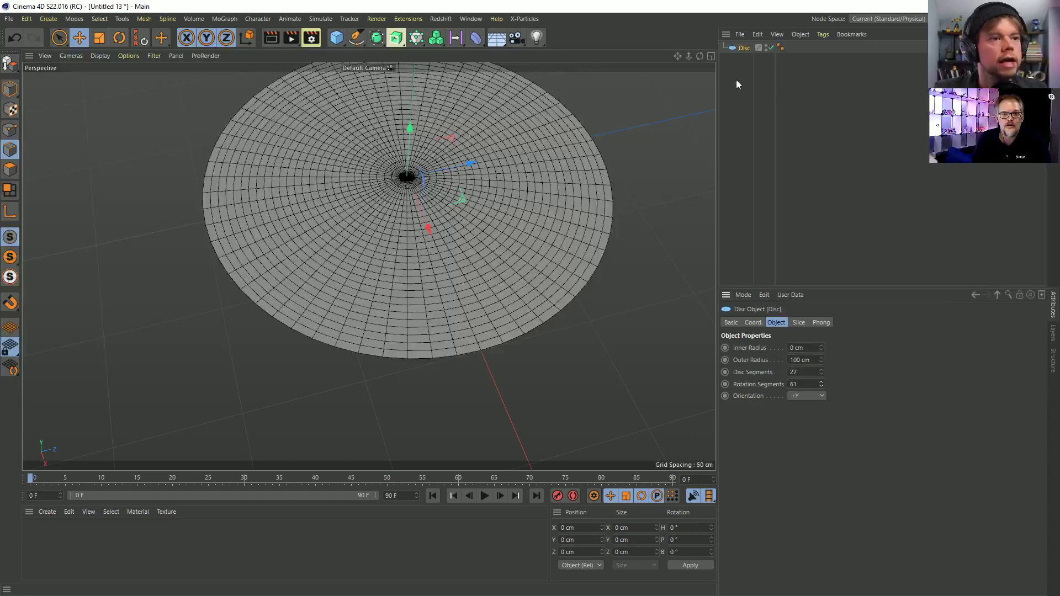
key(c)
click(79, 39)
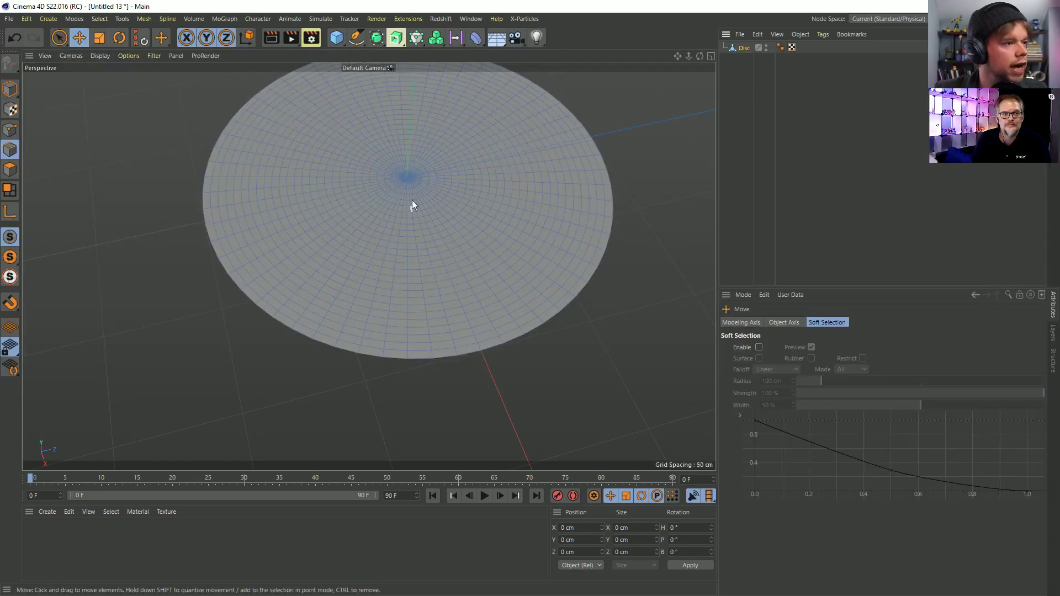
- Select five concentric edge loops across the disc and extrude them upward by about 11.5 cm
alt+drag(367, 166, 355, 257)
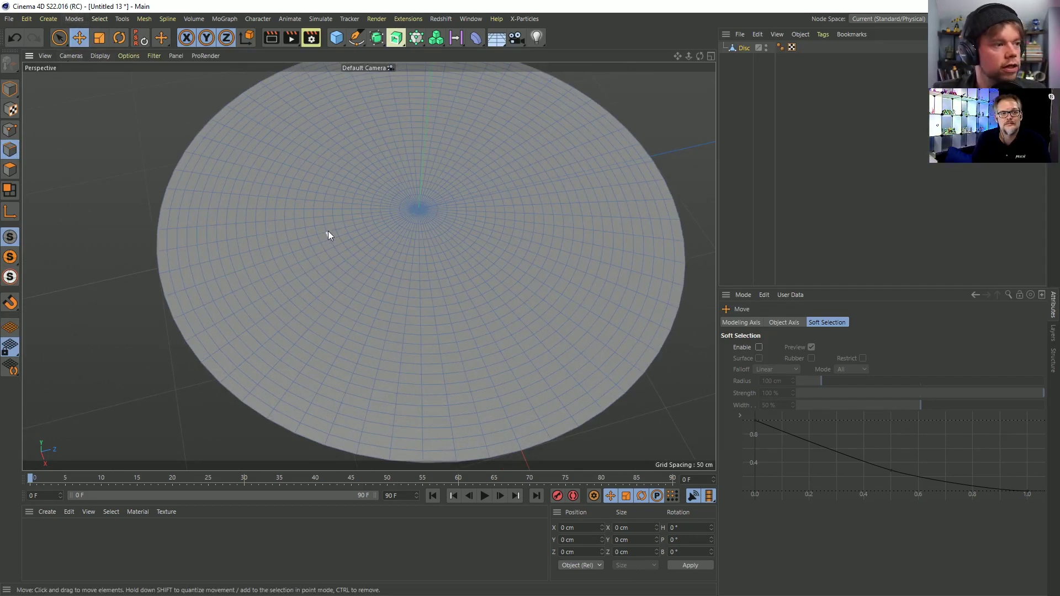
double_click(323, 247)
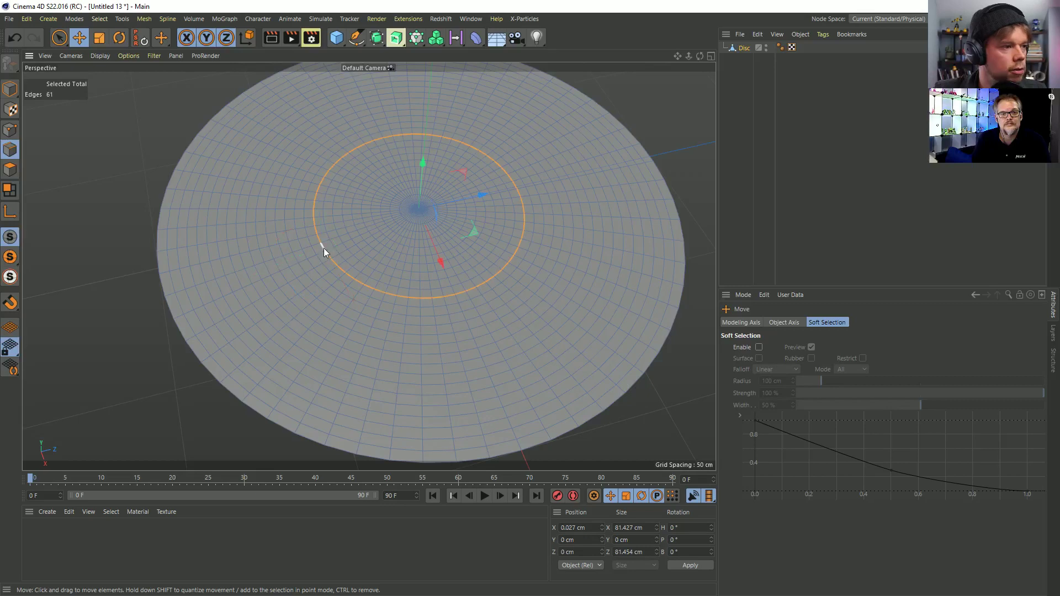
shift+double_click(307, 279)
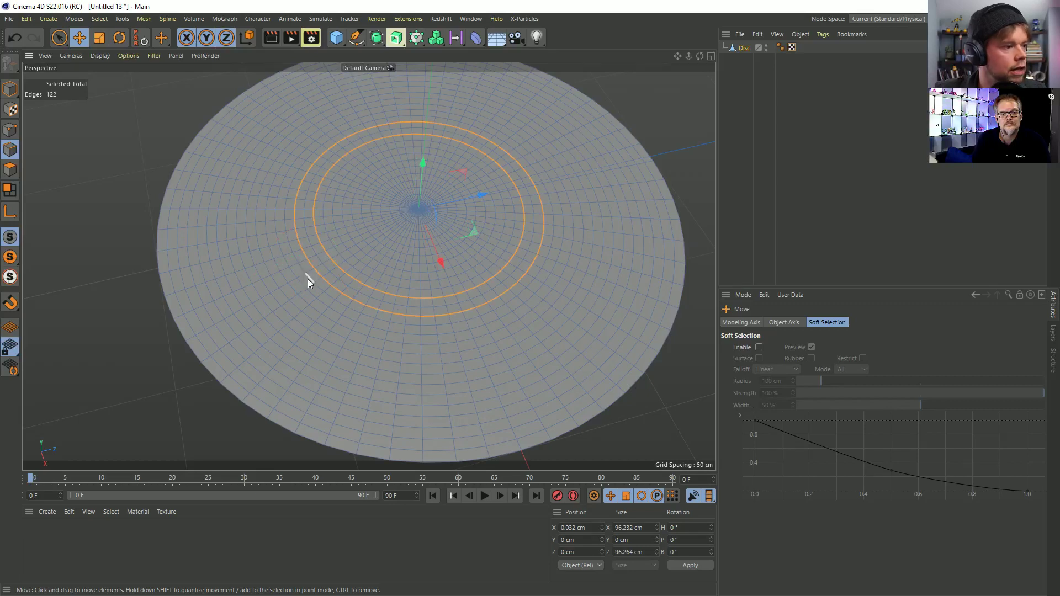
shift+double_click(266, 305)
shift+double_click(219, 346)
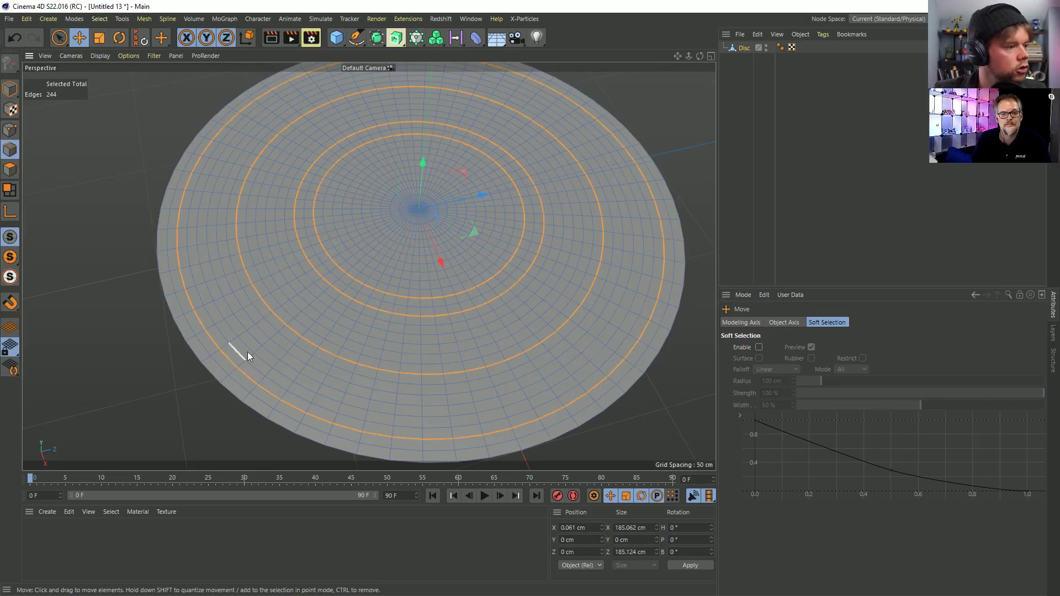
shift+double_click(512, 395)
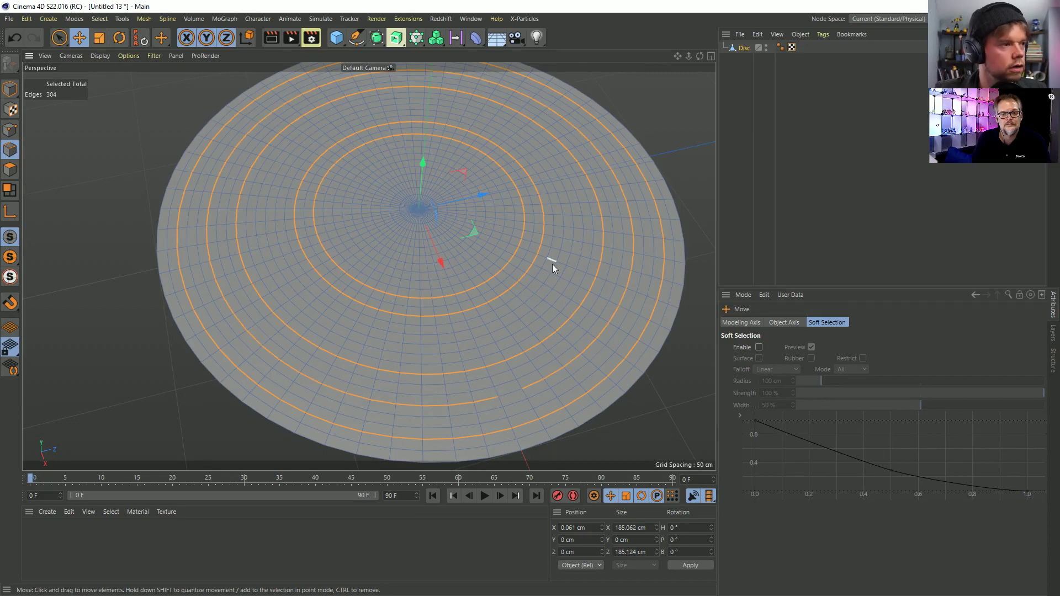
key(d)
drag(455, 339, 500, 338)
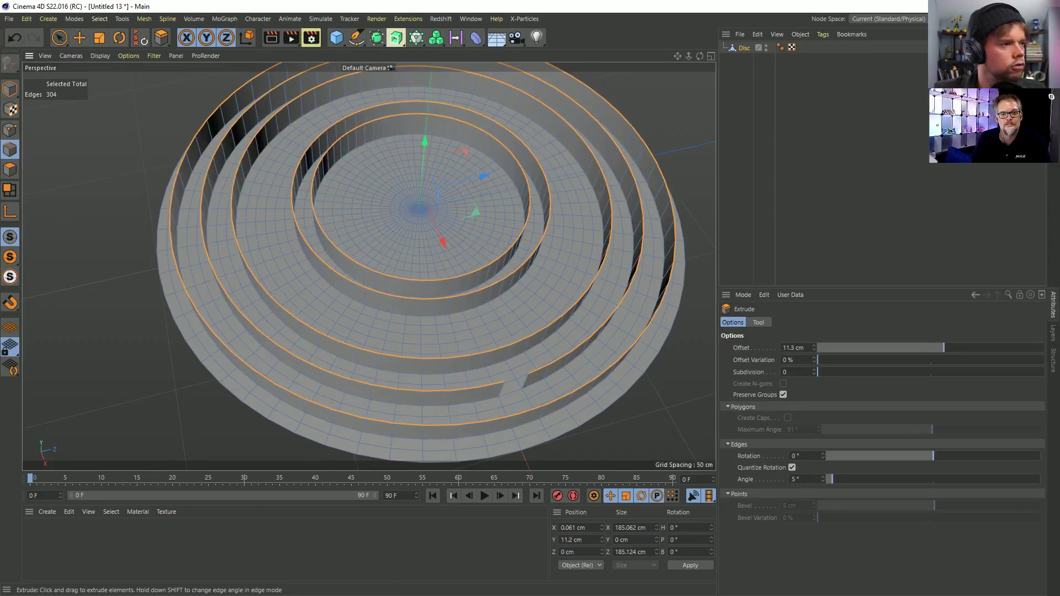
- Extrude the edge loop outside the two inner raised rings about 31.8 cm upward, and extrude it inward about 17.4 cm to form a collar
double_click(444, 335)
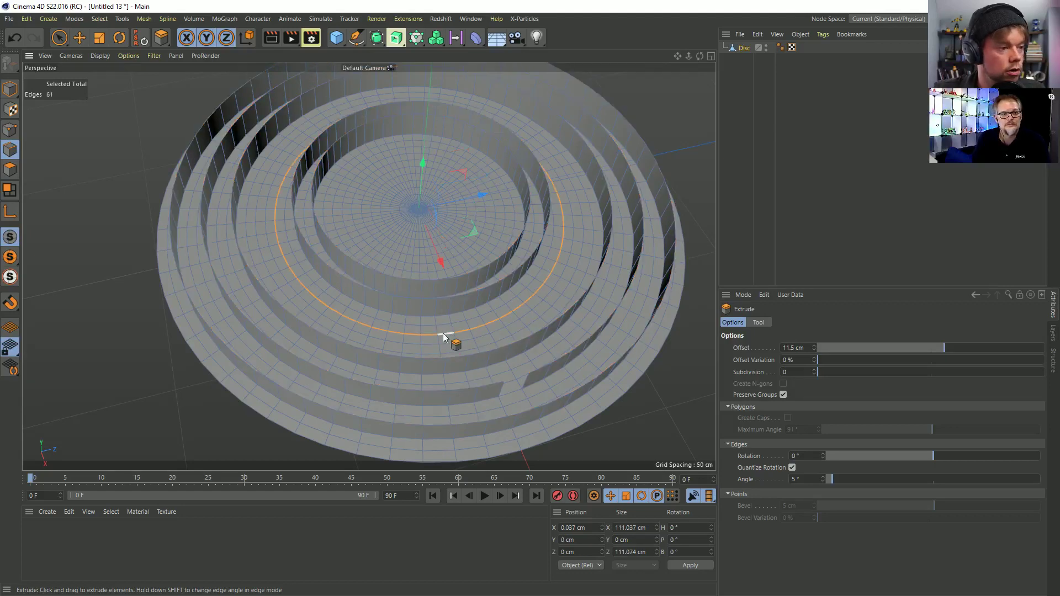
drag(425, 349, 544, 349)
drag(454, 336, 517, 336)
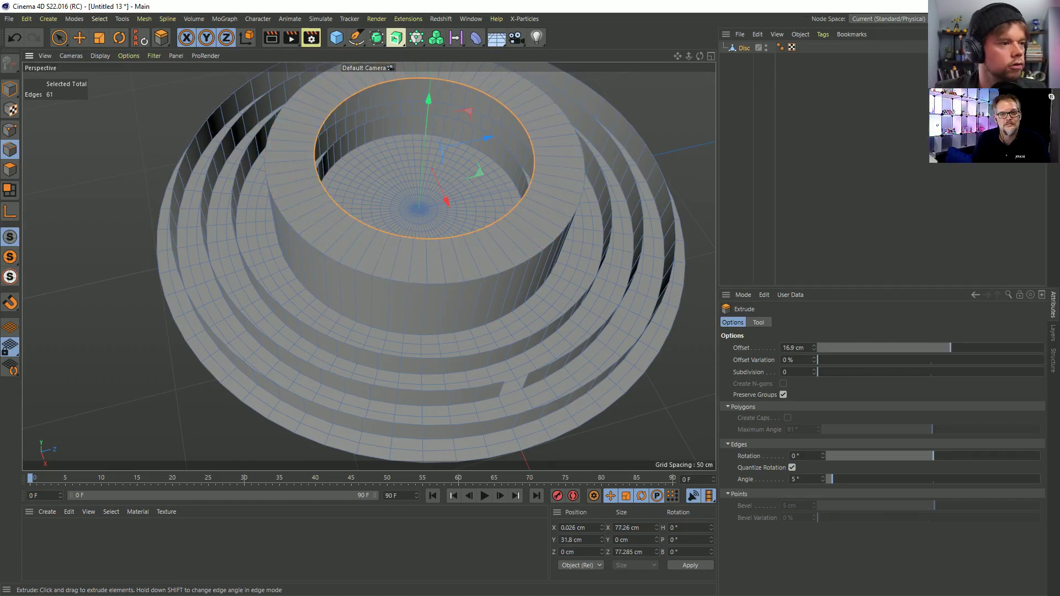
- Try loop selections on the collar's wall edges, the flat rings around it and the inner disc
double_click(444, 317)
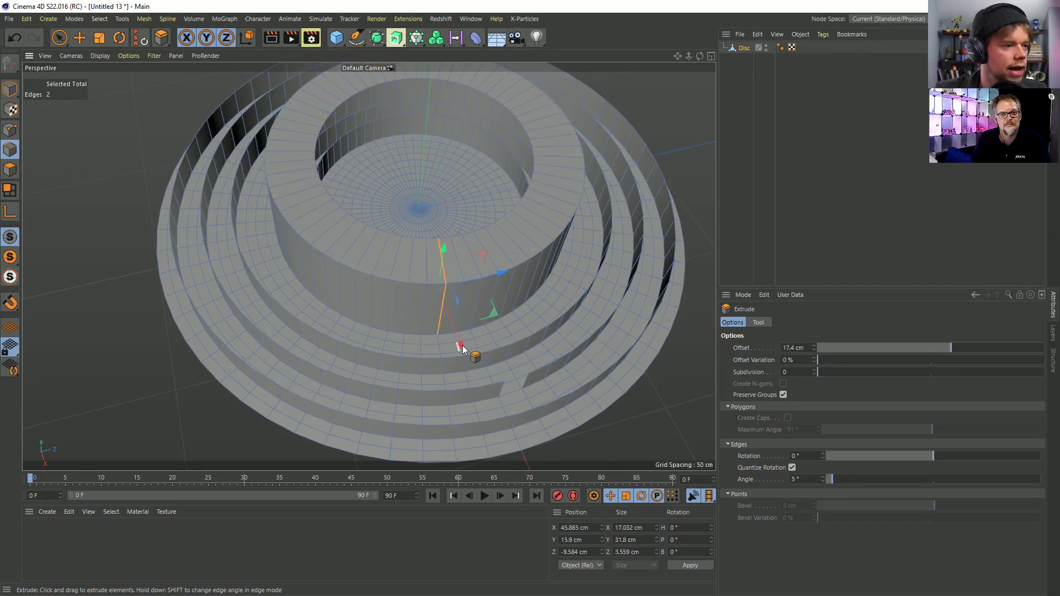
alt+drag(545, 331, 418, 346)
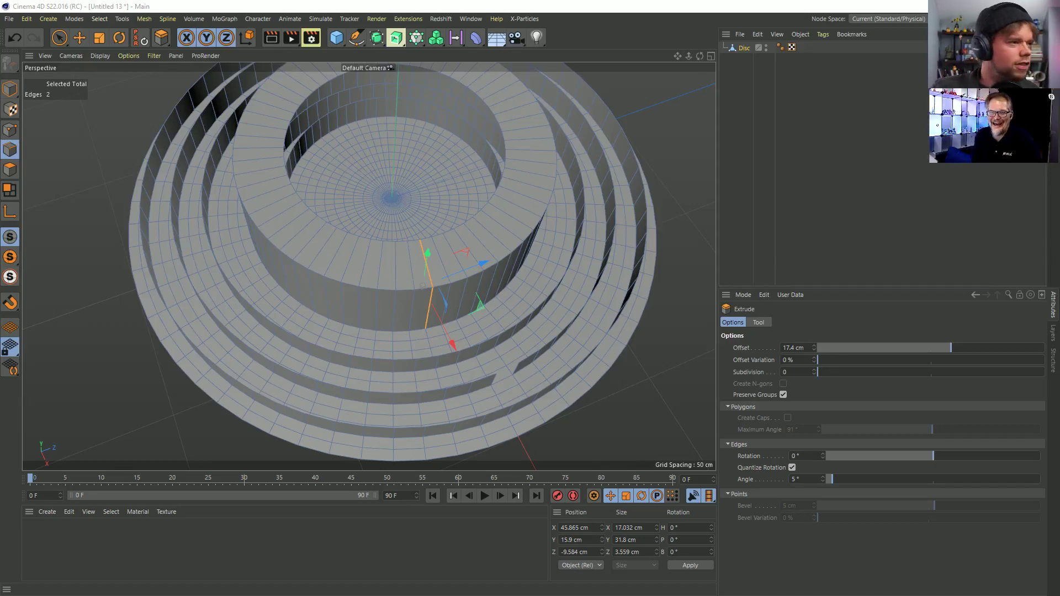
double_click(501, 309)
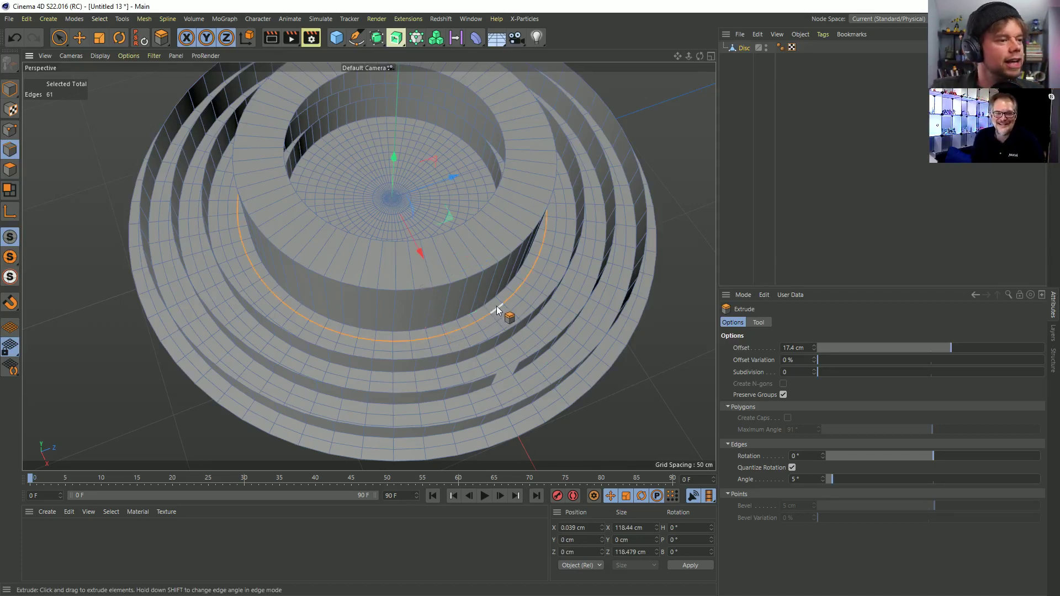
alt+drag(503, 309, 451, 313)
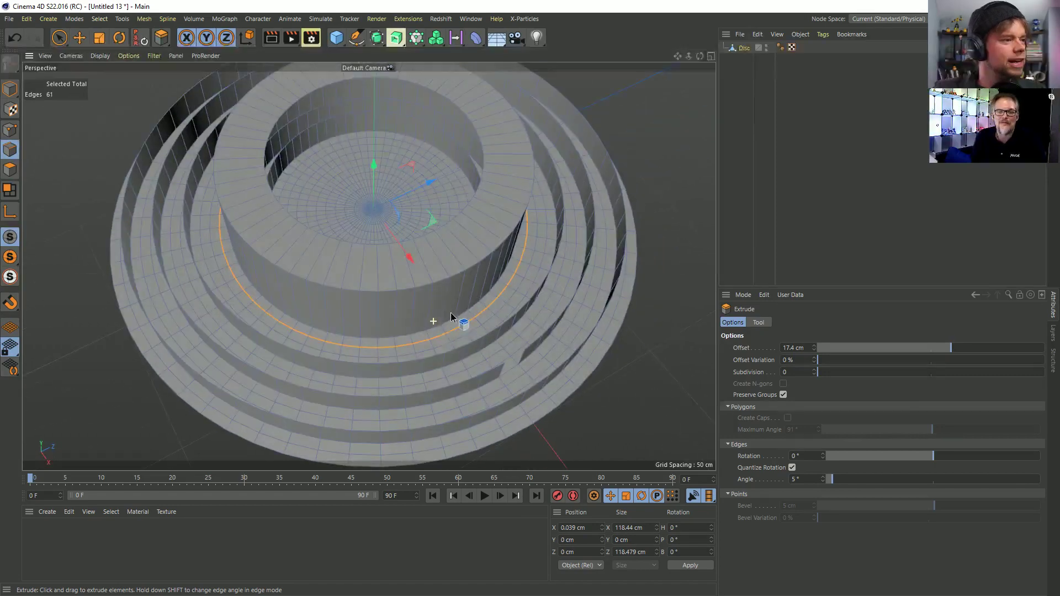
click(393, 390)
alt+drag(473, 272, 379, 279)
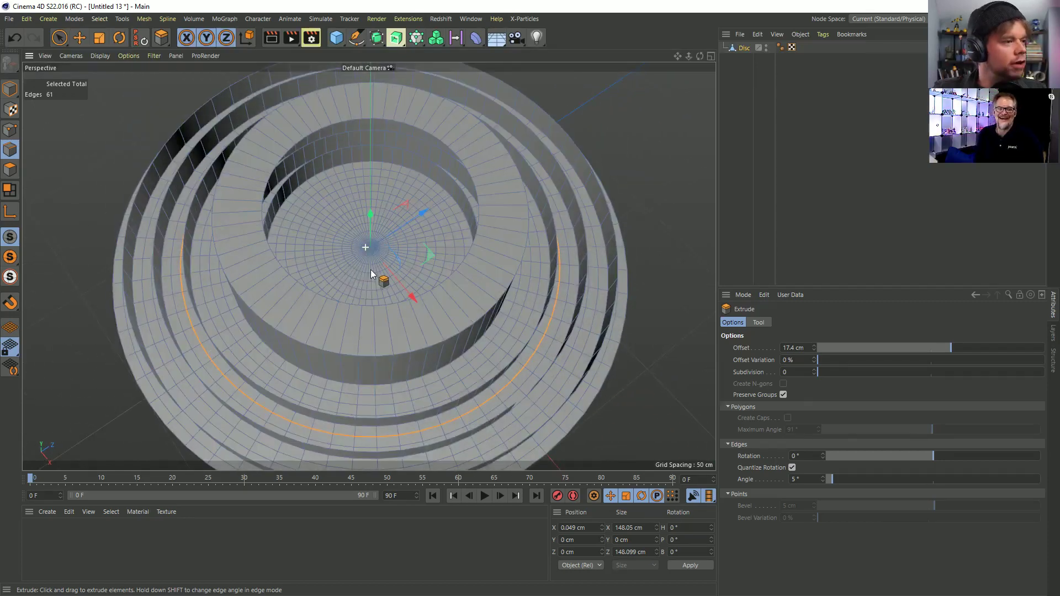
double_click(331, 273)
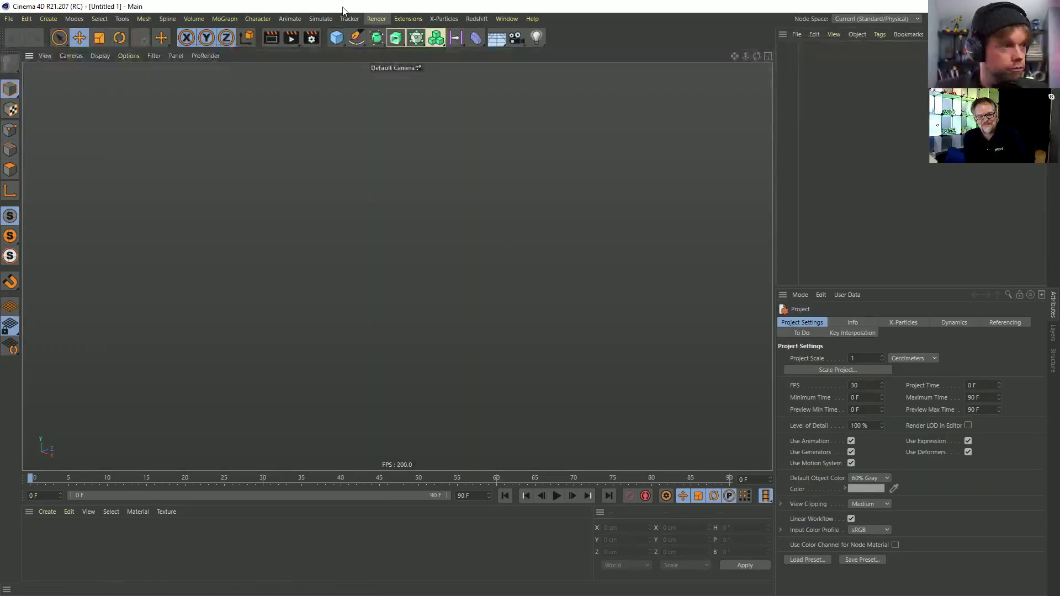
- Switch to Cinema 4D R21, add a Sphere primitive and make it editable in polygon mode
click(336, 37)
click(555, 77)
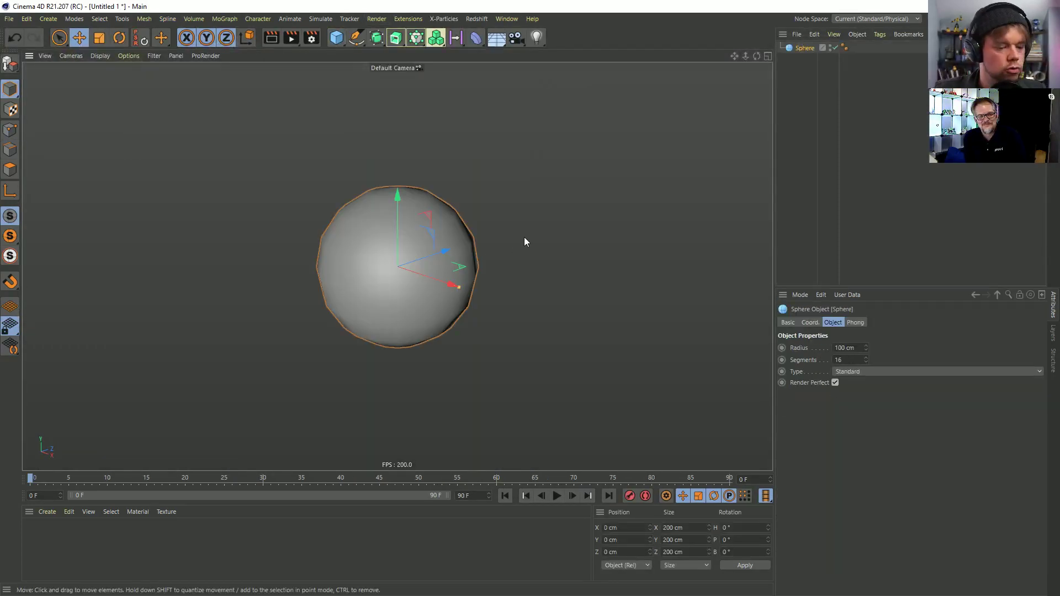
alt+drag(438, 223, 435, 266)
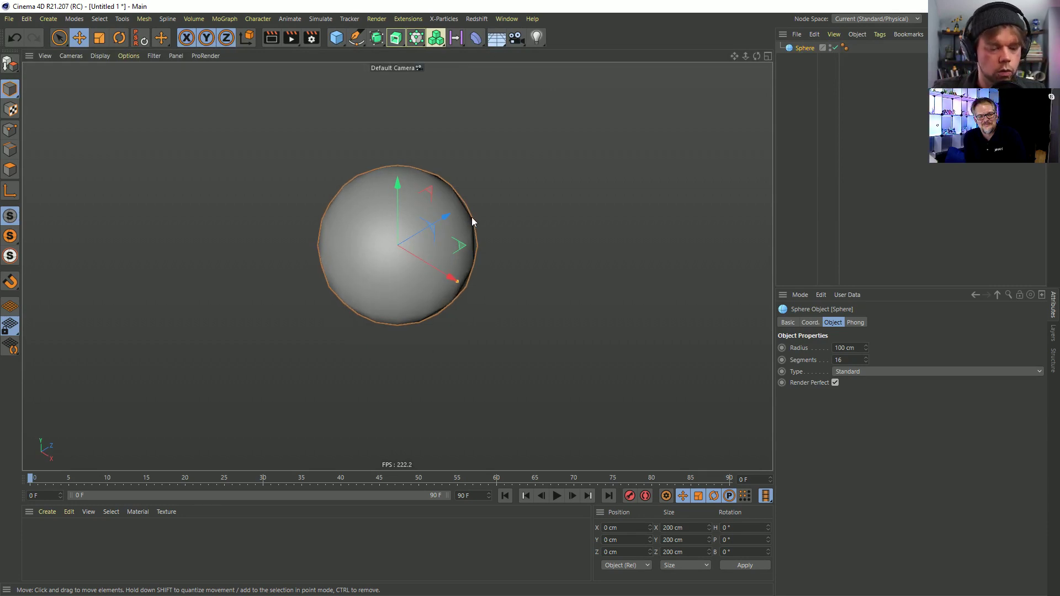
key(c)
click(16, 170)
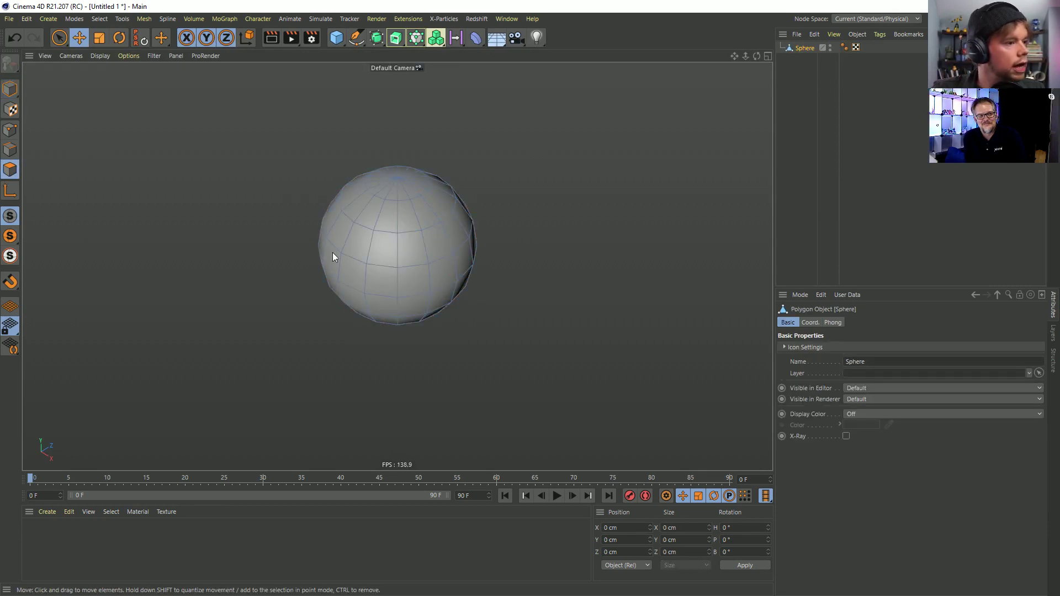
- Activate Ring Selection, switch the sphere to edge mode and try the tool on its edges
click(100, 21)
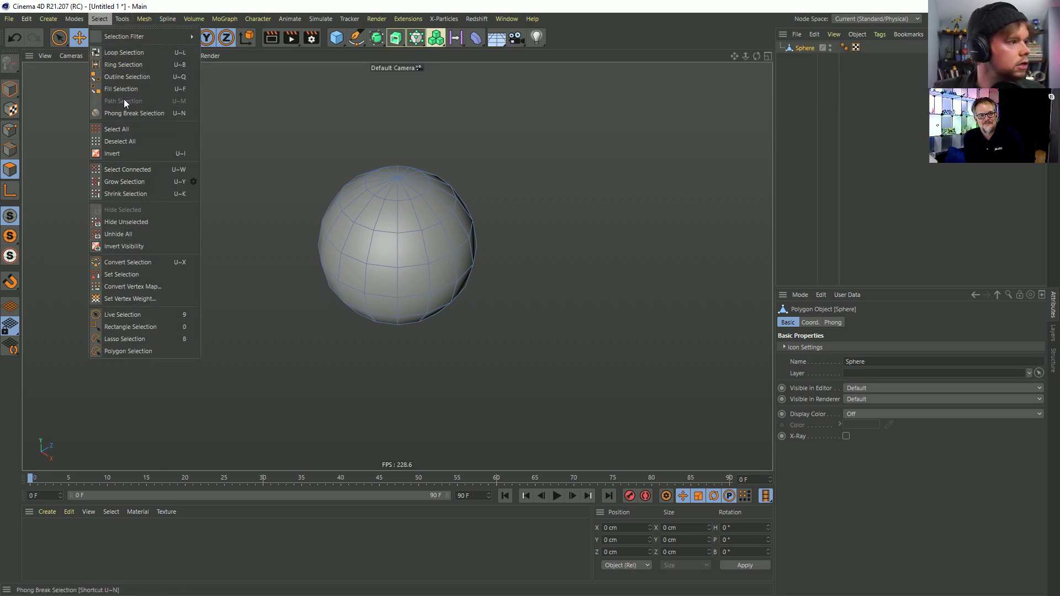
click(124, 66)
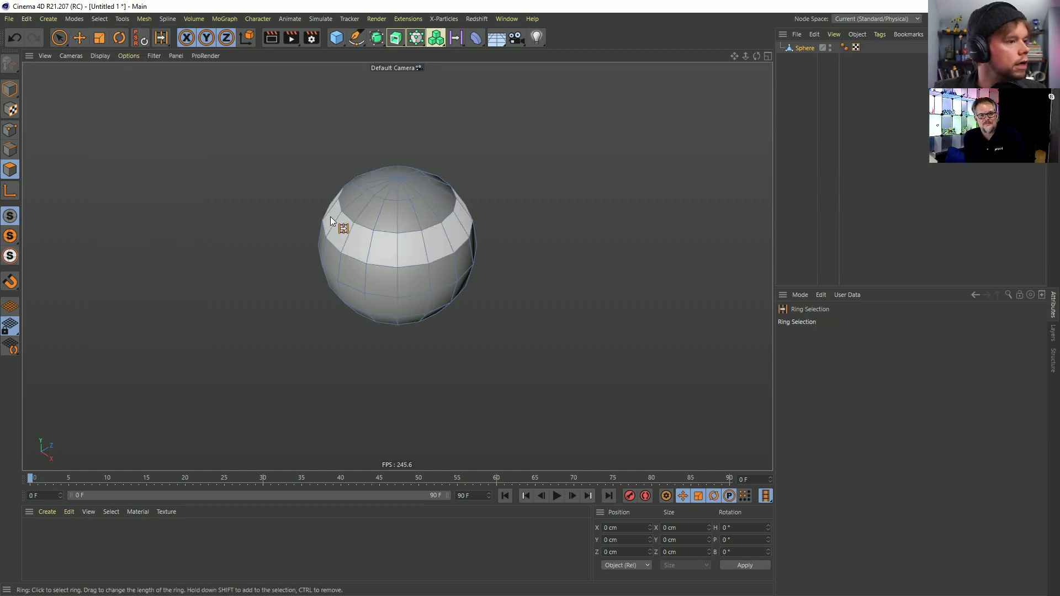
click(10, 149)
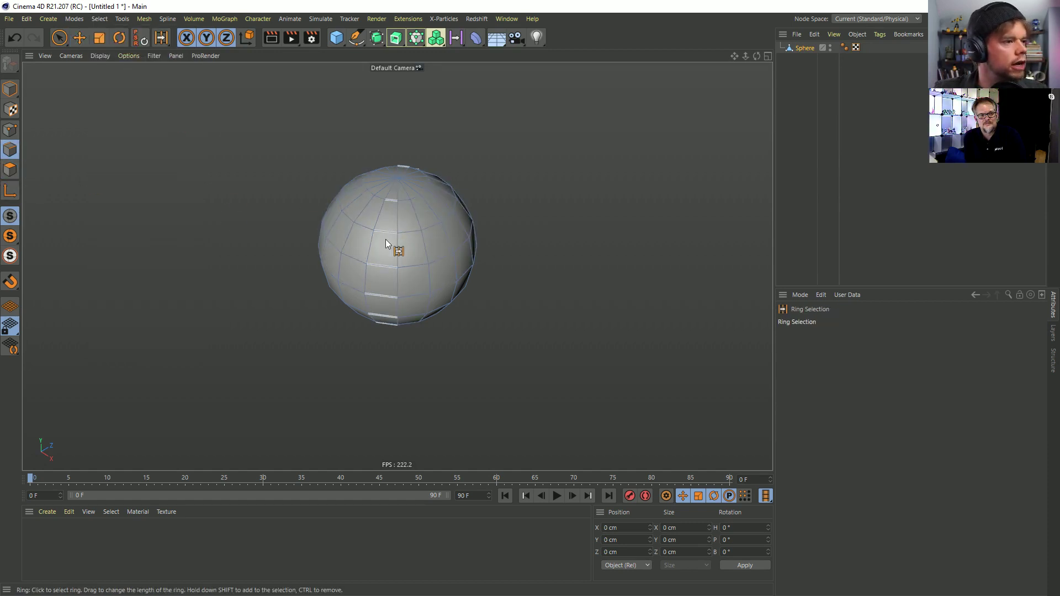
click(402, 230)
alt+drag(400, 219, 419, 255)
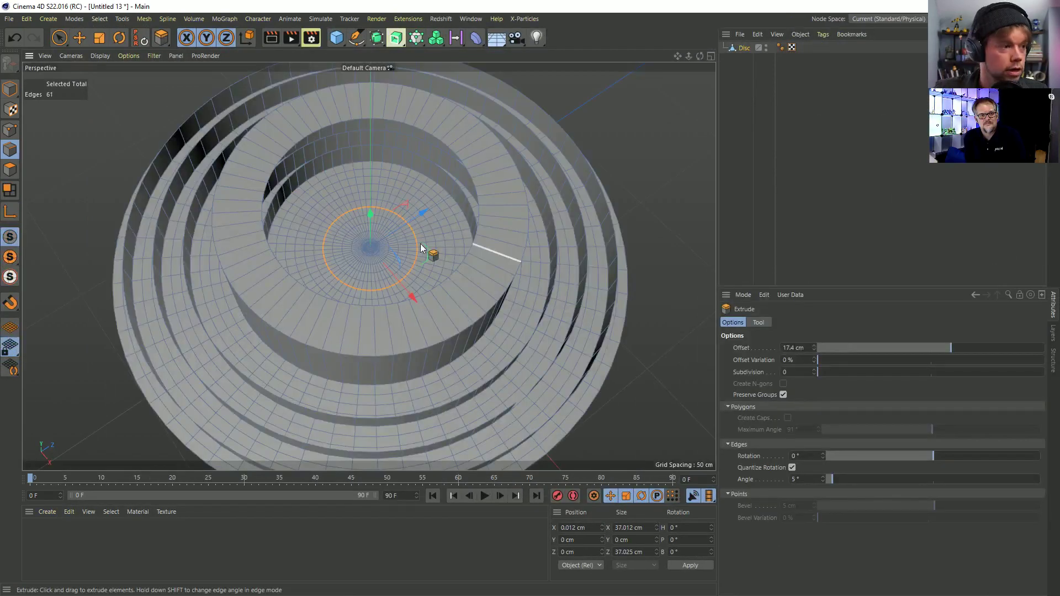
- Return to the disc project in Cinema 4D S22 and ring-select the radial edges on the collar's top face
mouse_move(474, 244)
mouse_down()
mouse_move(516, 256)
mouse_move(504, 237)
mouse_move(473, 265)
mouse_up()
key(u)
key(b)
click(495, 249)
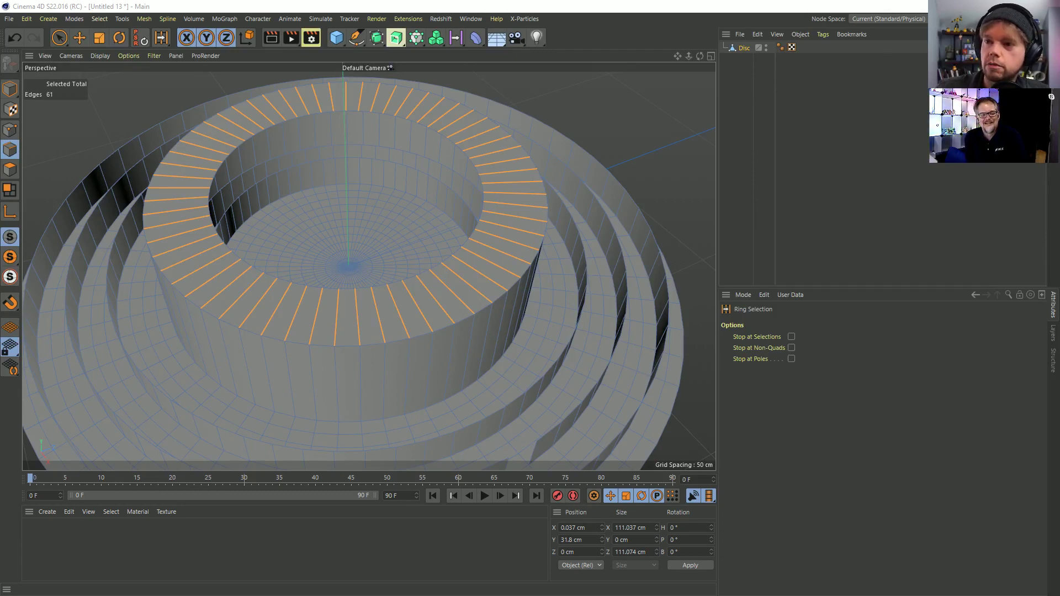
- Switch the disc to polygon mode and try Close Polygon Hole with the N-gon type on the collar's opening
alt+drag(445, 258, 433, 214)
alt+drag(384, 130, 451, 196)
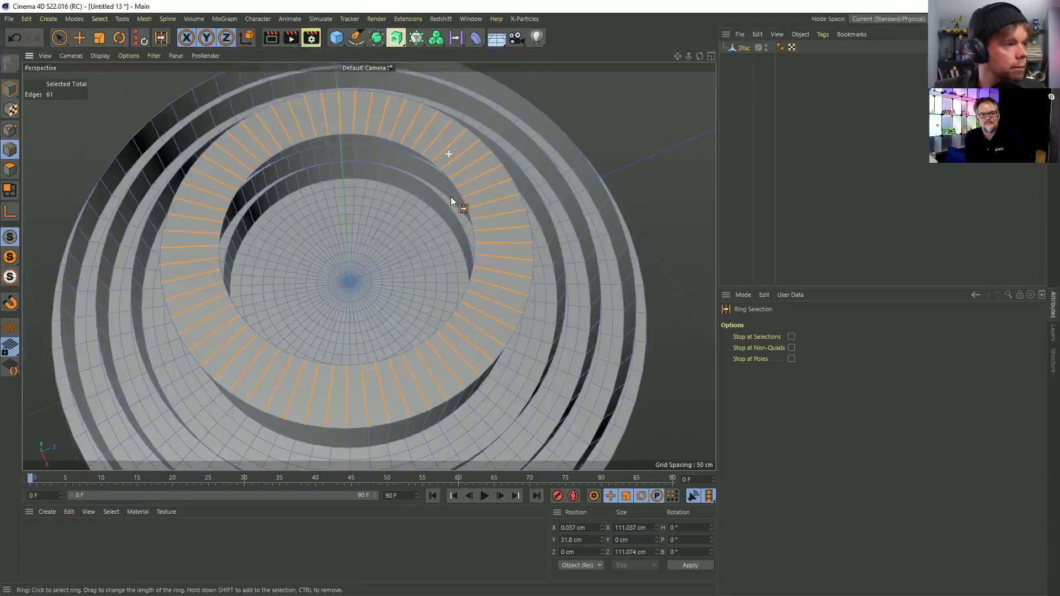
click(10, 169)
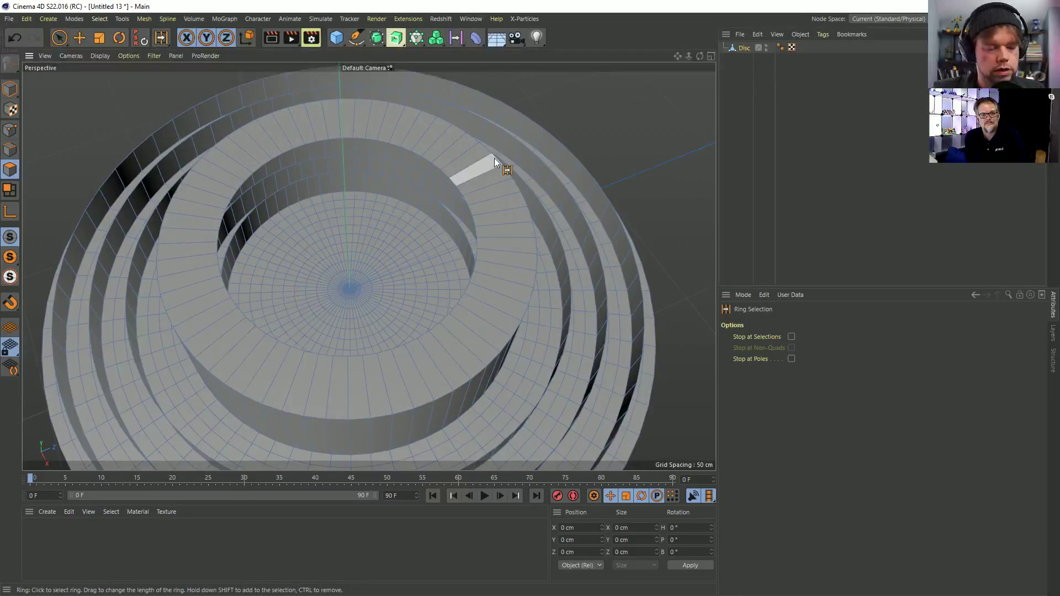
right_click(495, 158)
click(525, 218)
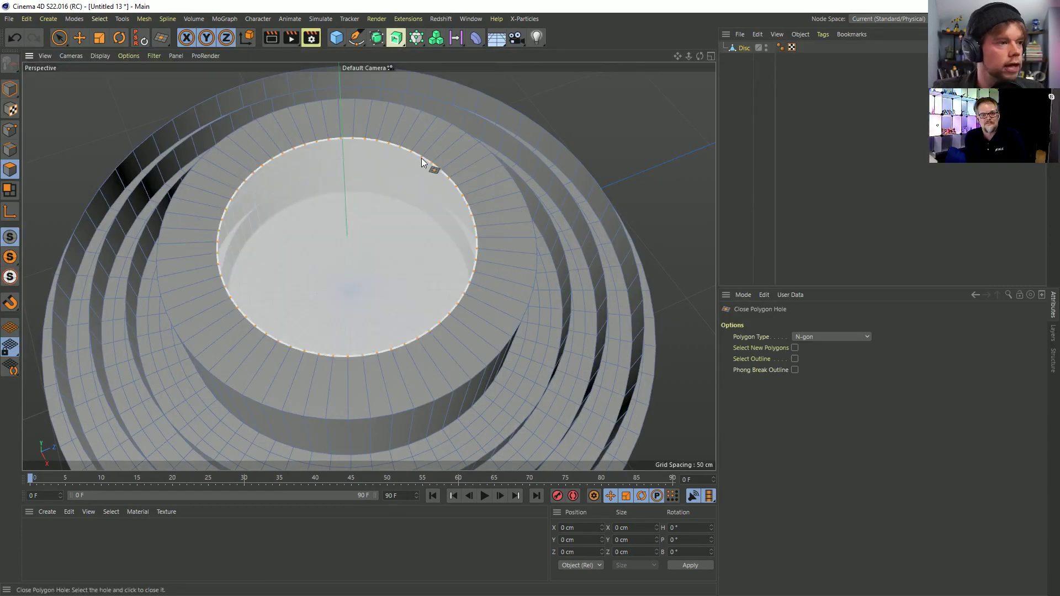
click(378, 145)
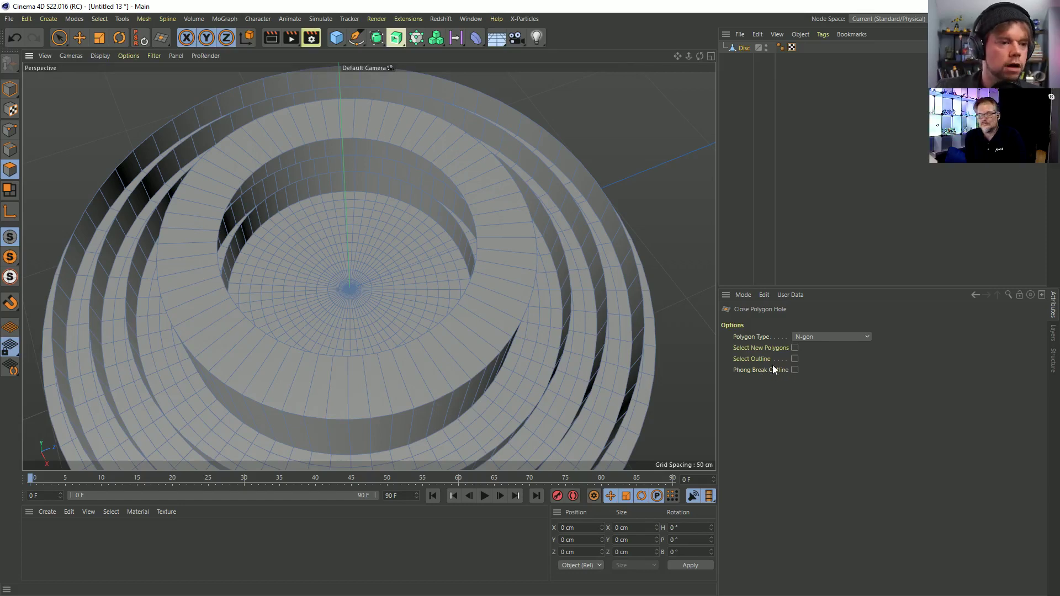
- Try closing the collar's opening with the Quadrangles polygon type, and undo the closed hole
click(798, 337)
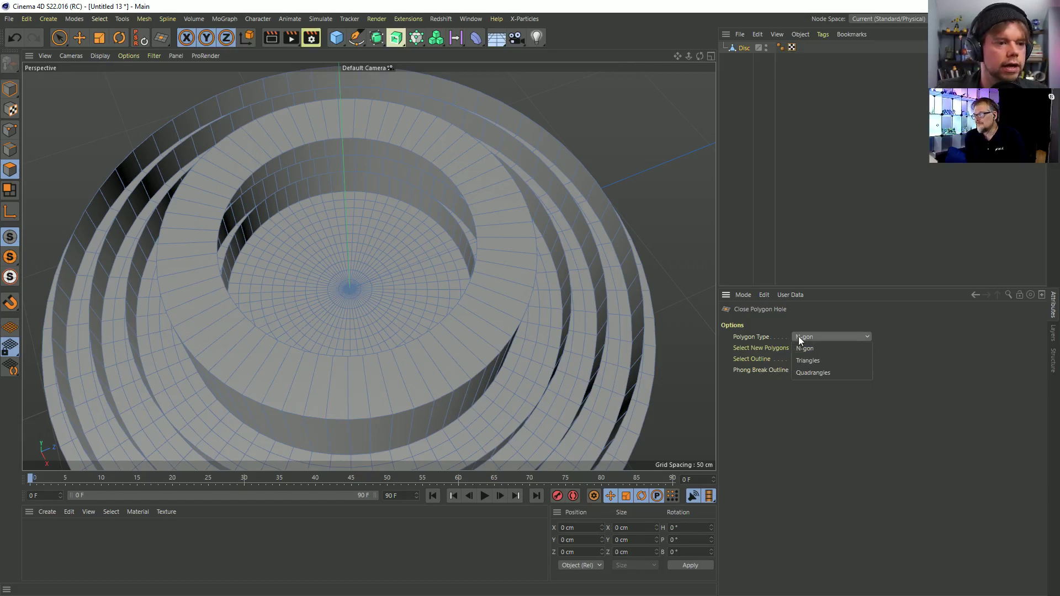
click(823, 373)
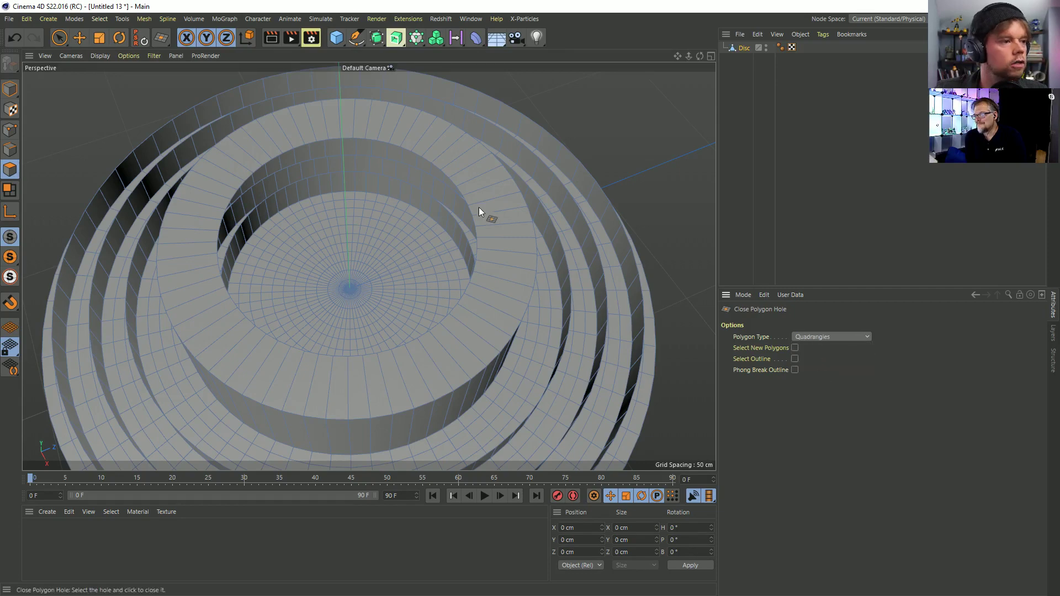
click(454, 201)
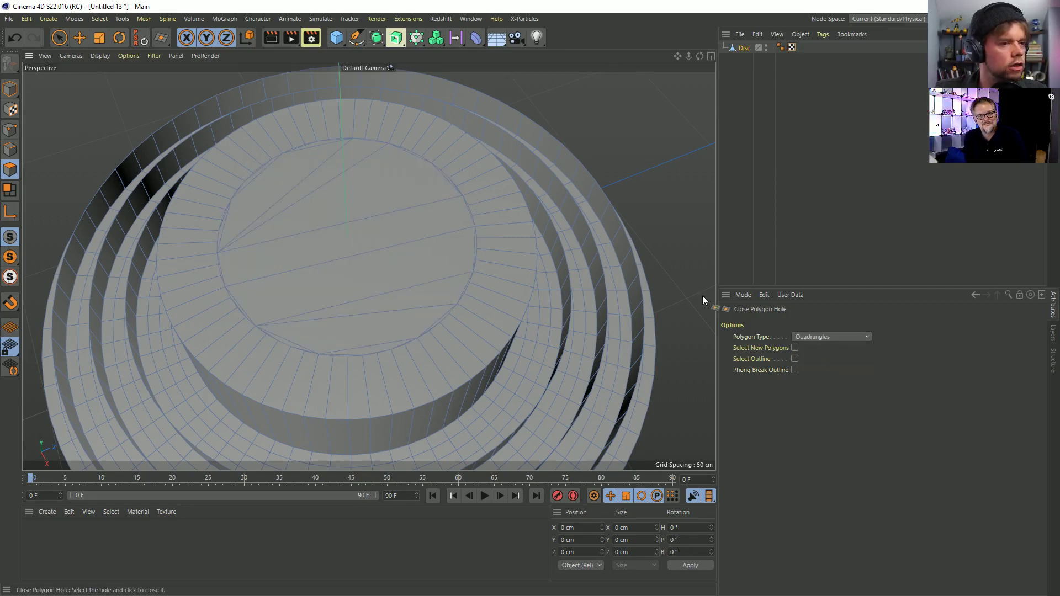
key(ctrl+z)
- Set the polygon type back to N-gon and close the collar's opening with a single cap
click(809, 339)
click(812, 349)
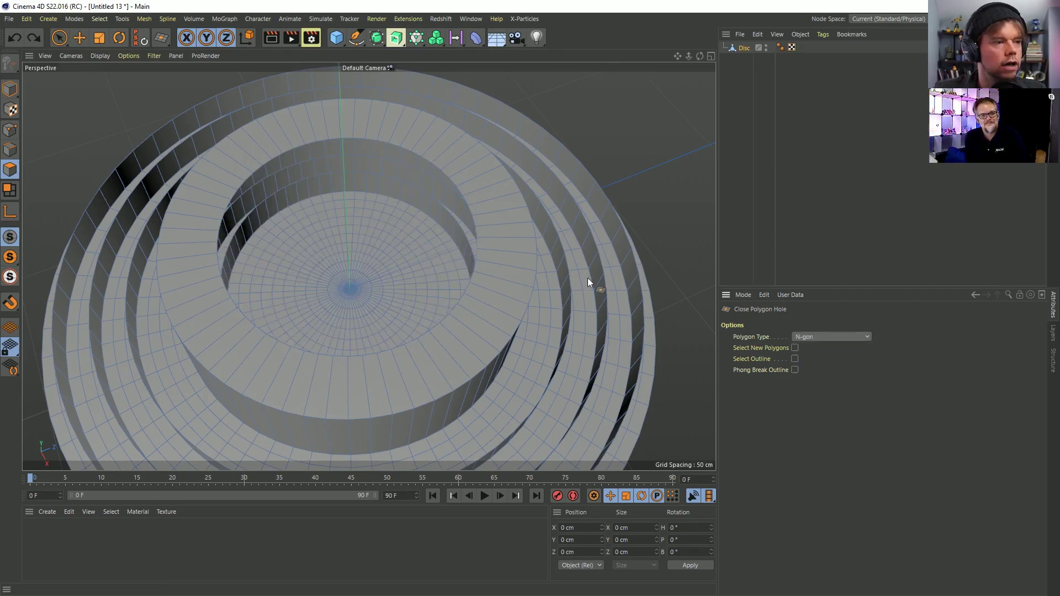
click(464, 198)
click(462, 200)
- Try Ring Selection on the N-gon cap, selecting the cap with adjoining polygons on the collar's top and wall
key(u)
key(b)
click(358, 238)
click(384, 258)
key(space)
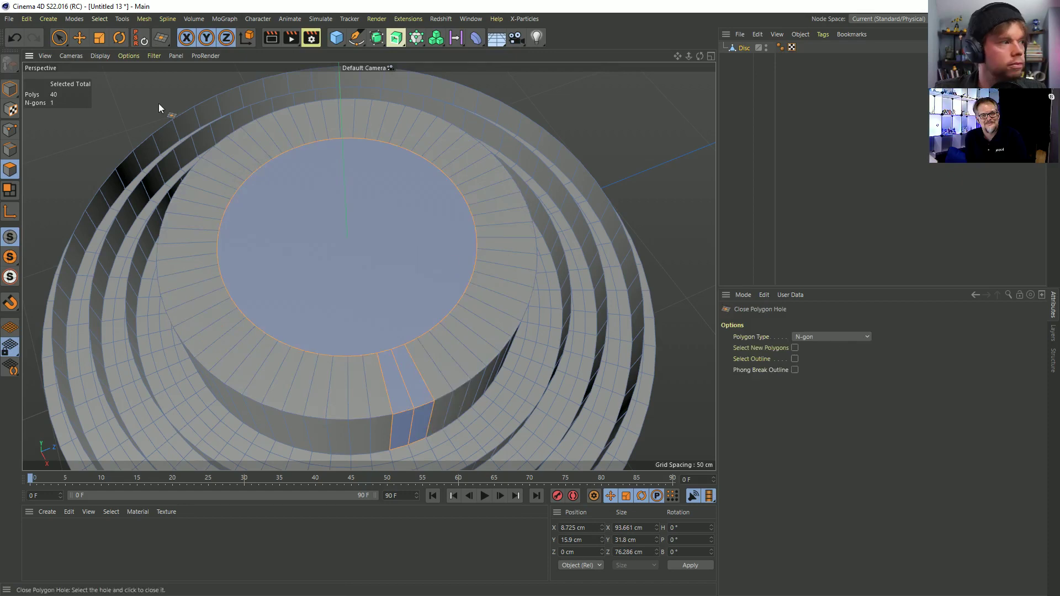
- Select only the N-gon cap using Live Selection and reactivate Close Polygon Hole
key(space)
click(65, 45)
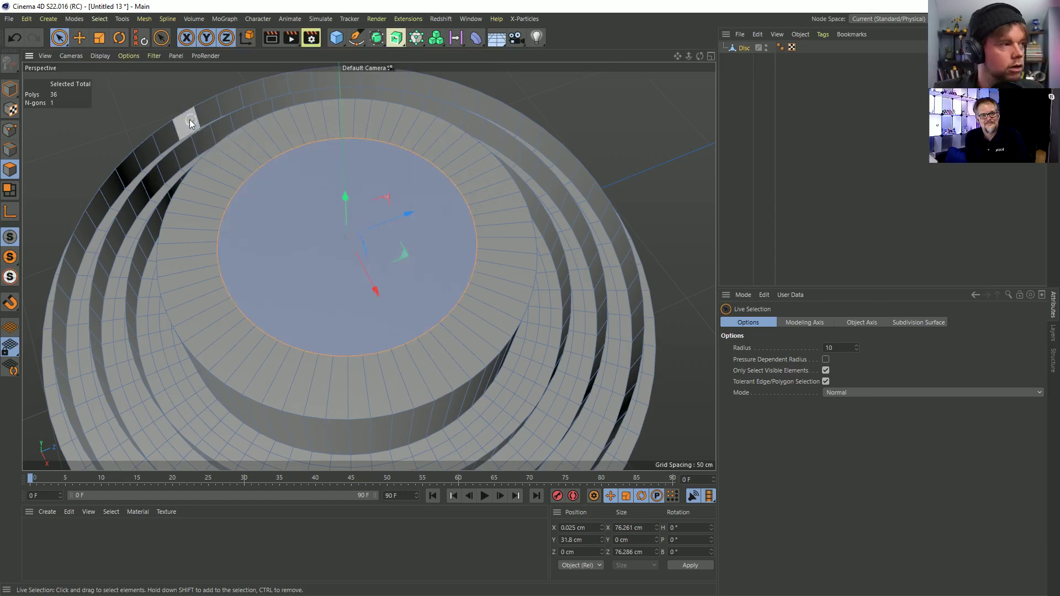
key(m)
key(d)
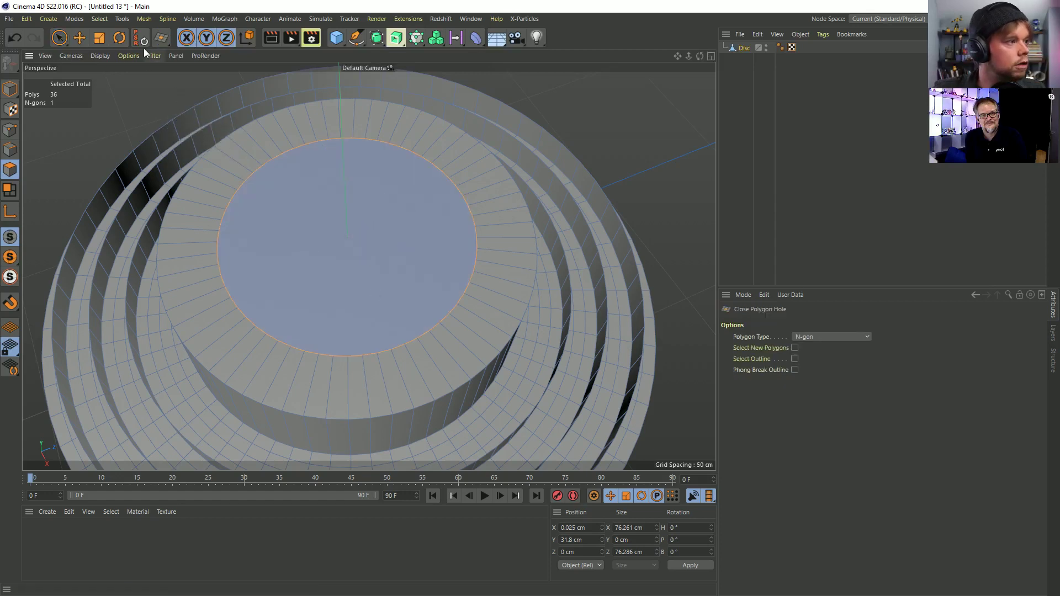
- Select the polygon loop surrounding the N-gon cap with Loop Selection, switching to the Move tool and back
click(61, 38)
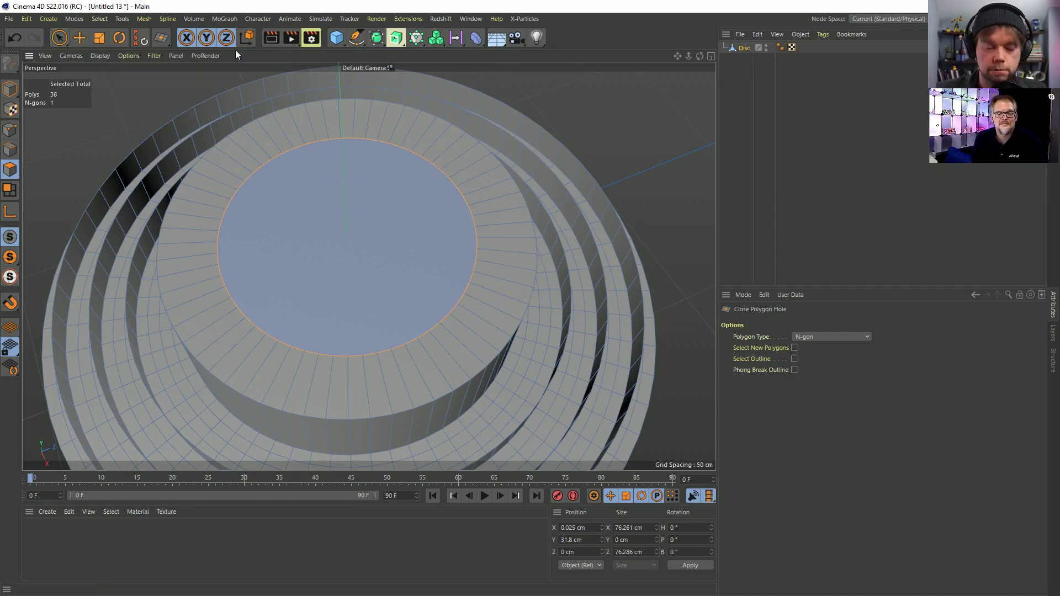
key(u)
key(l)
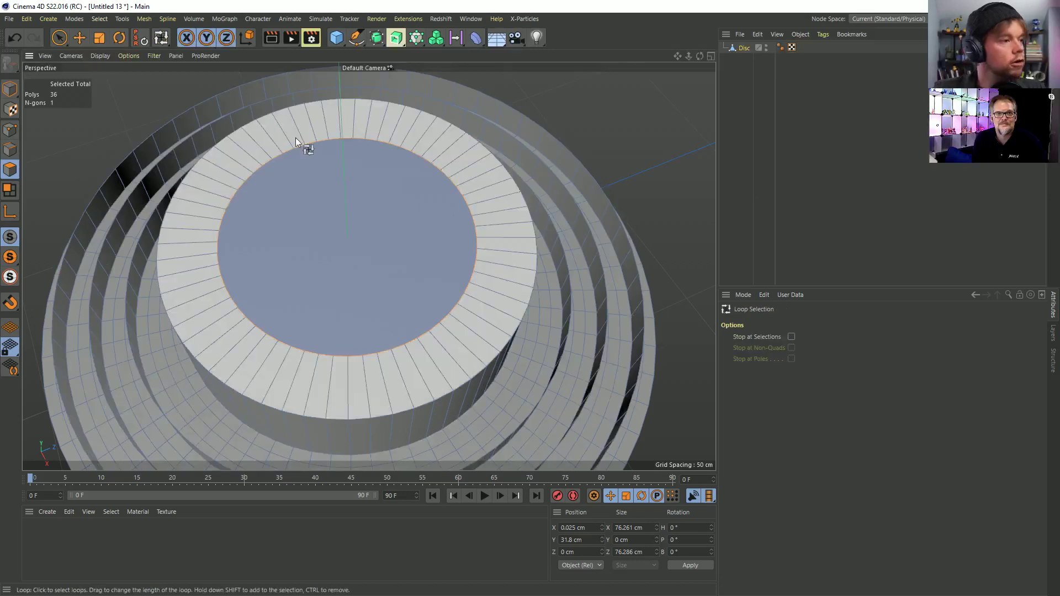
click(283, 130)
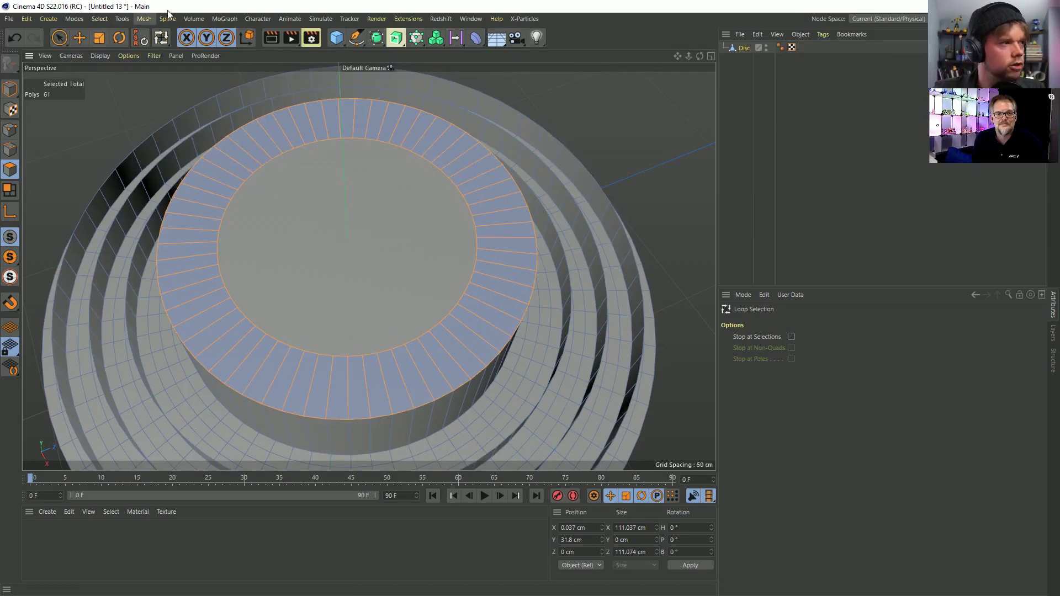
click(79, 39)
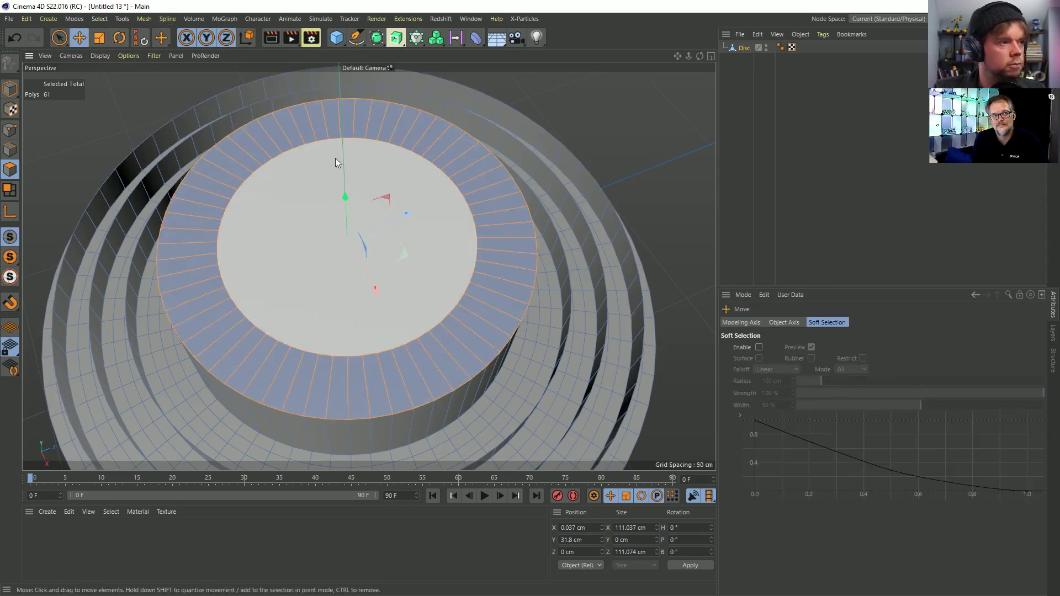
key(u)
key(l)
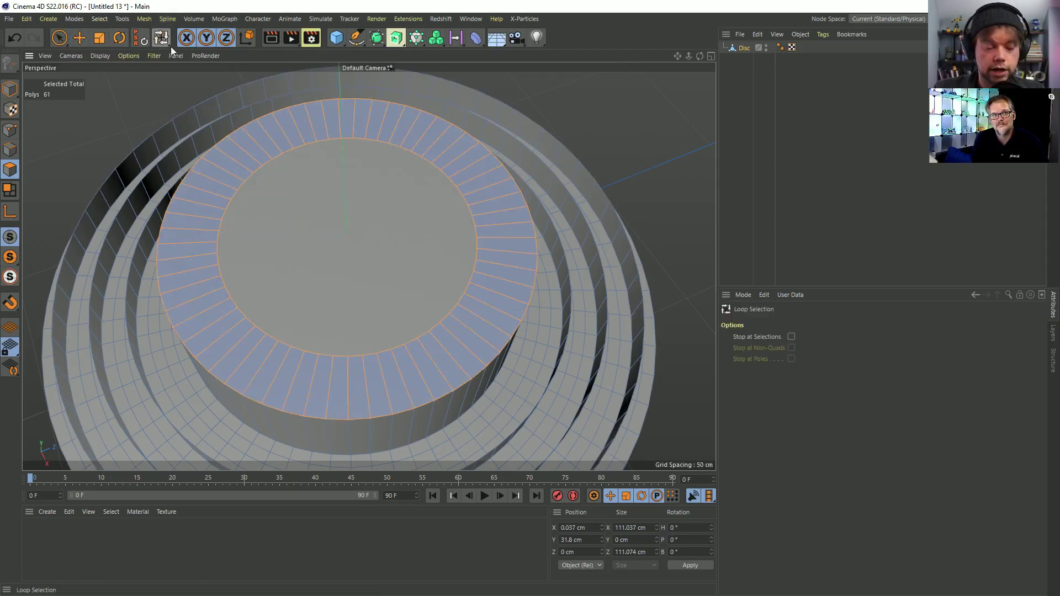
- Loop-select the narrow band of base polygons just outside the collar and raise it along Y above the cap
click(59, 38)
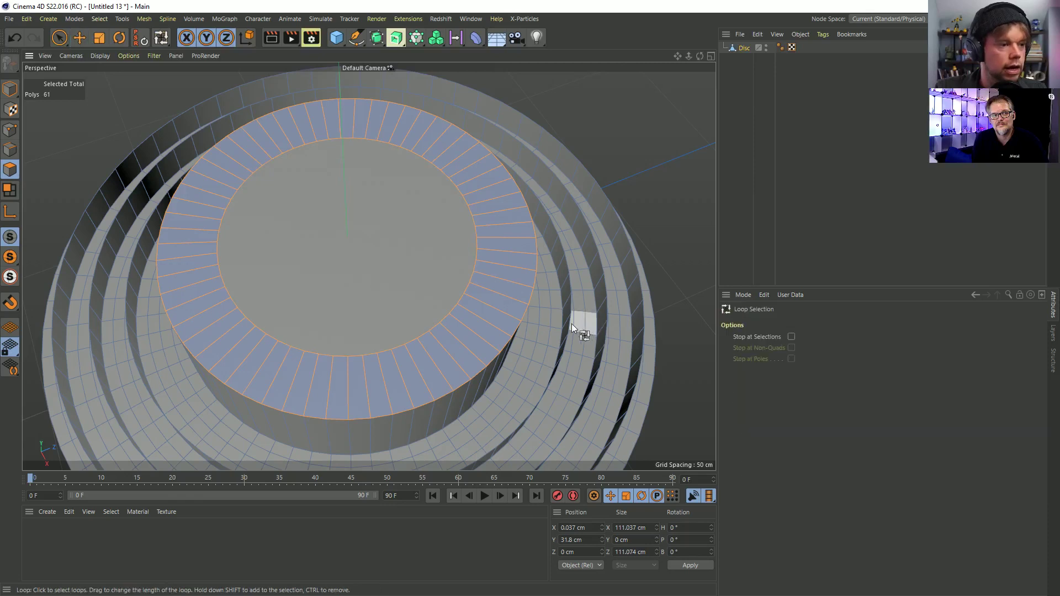
click(547, 327)
key(e)
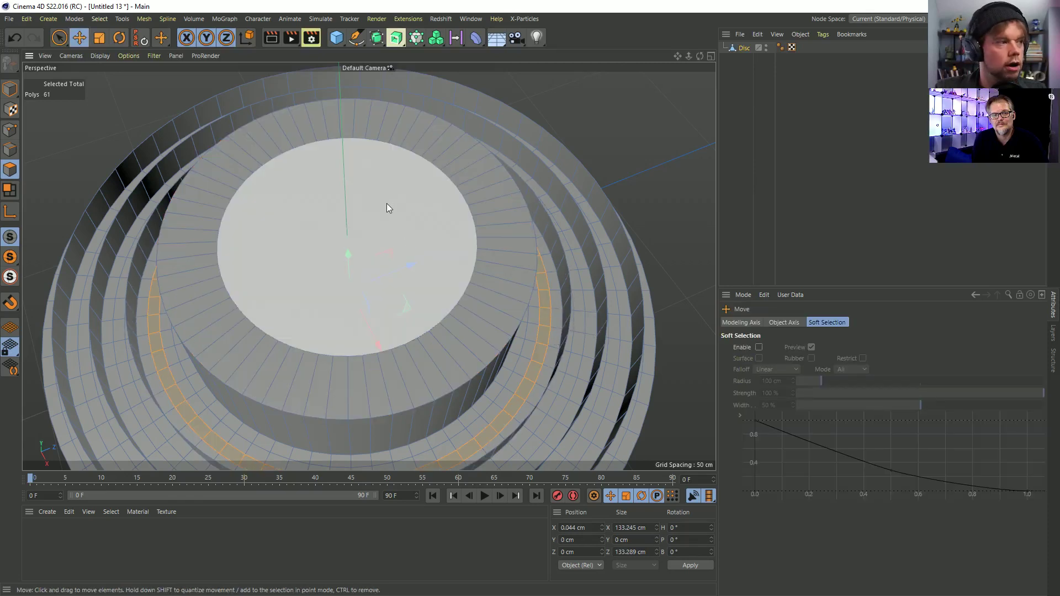
drag(344, 250, 344, 200)
- Loop-select the next polygon band outward on the disc and raise it to a Y position of about 17.8 cm
key(u)
key(l)
click(560, 396)
alt+drag(561, 397, 447, 319)
key(e)
drag(416, 250, 410, 204)
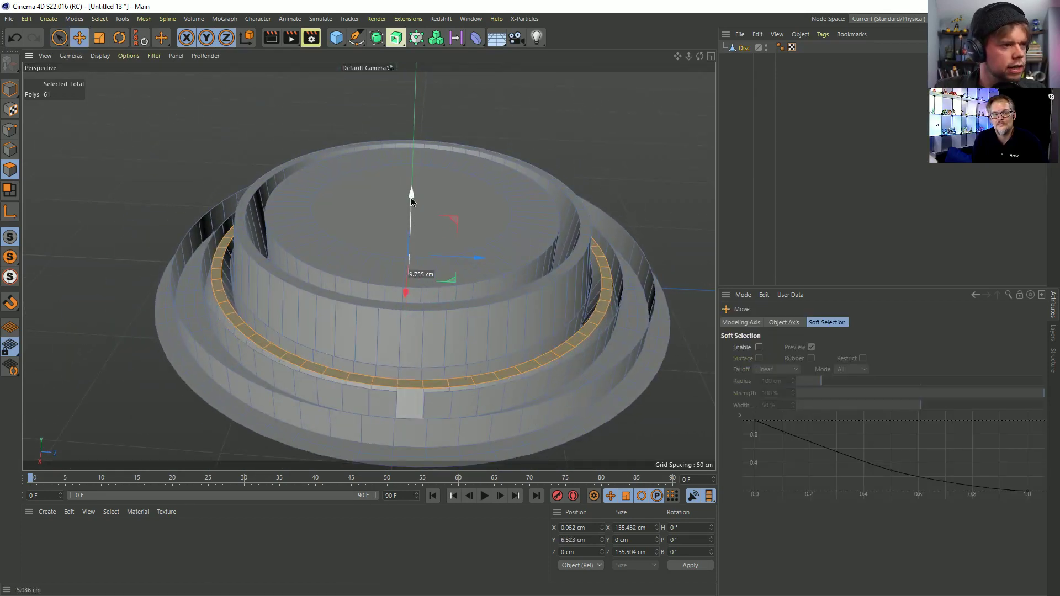
alt+drag(416, 241, 442, 280)
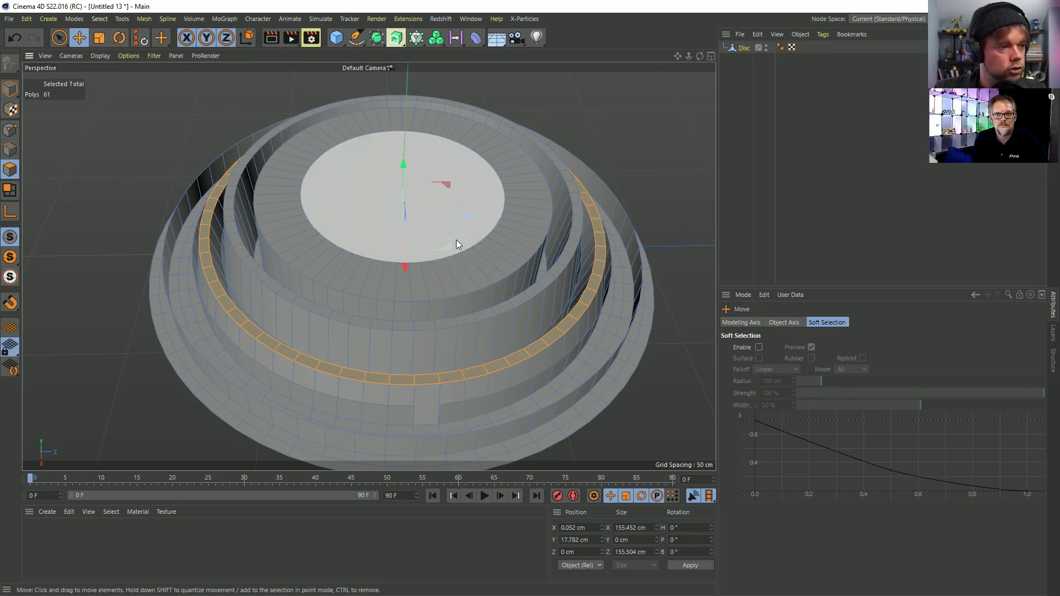
- Switch back and forth between Loop Selection and Move, and select the N-gon cap with the Move tool
key(u)
key(l)
key(e)
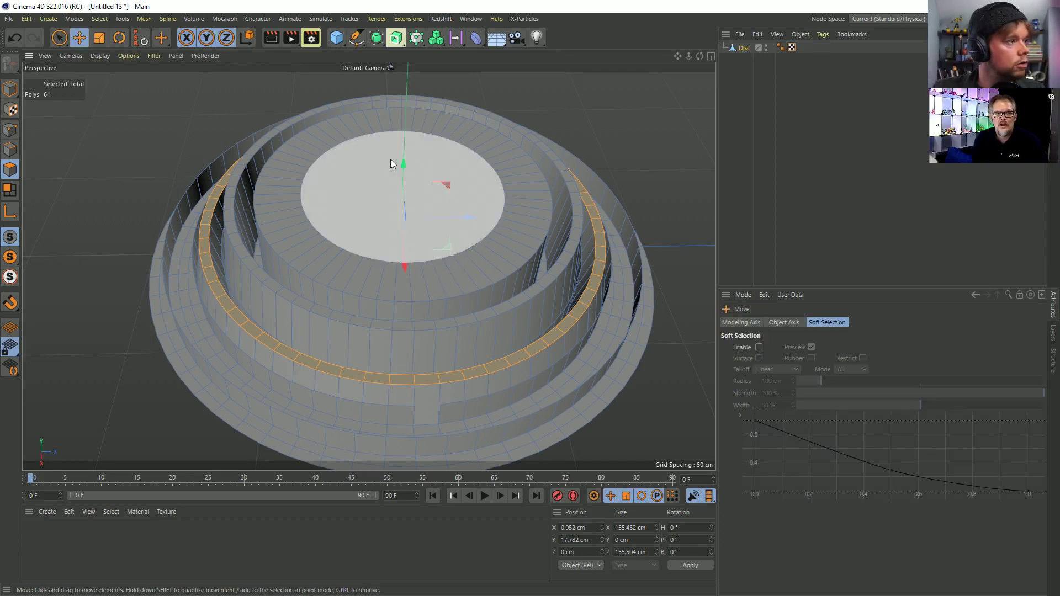
key(u)
key(l)
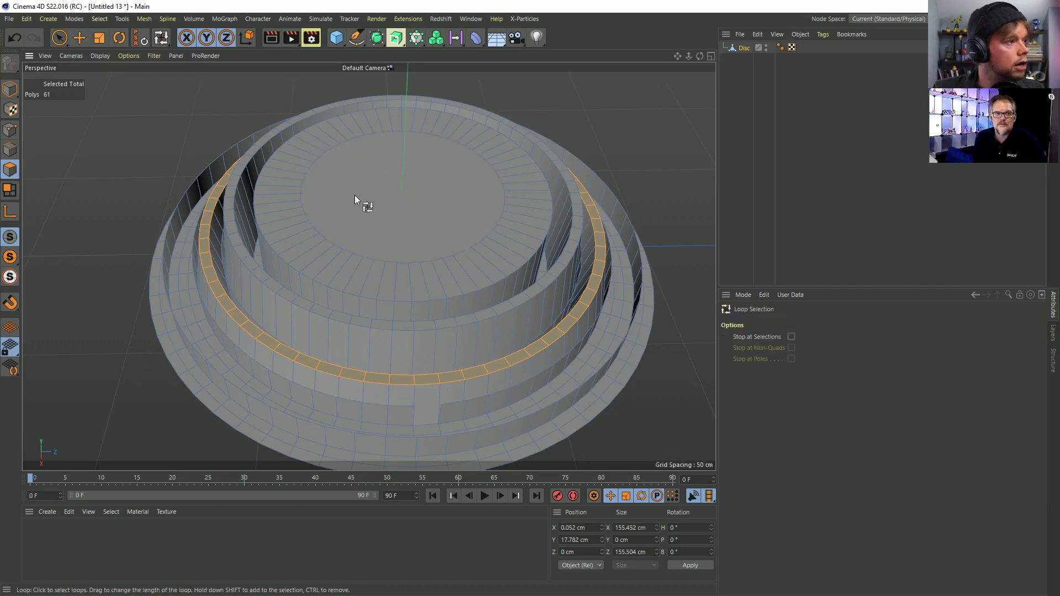
key(e)
click(381, 195)
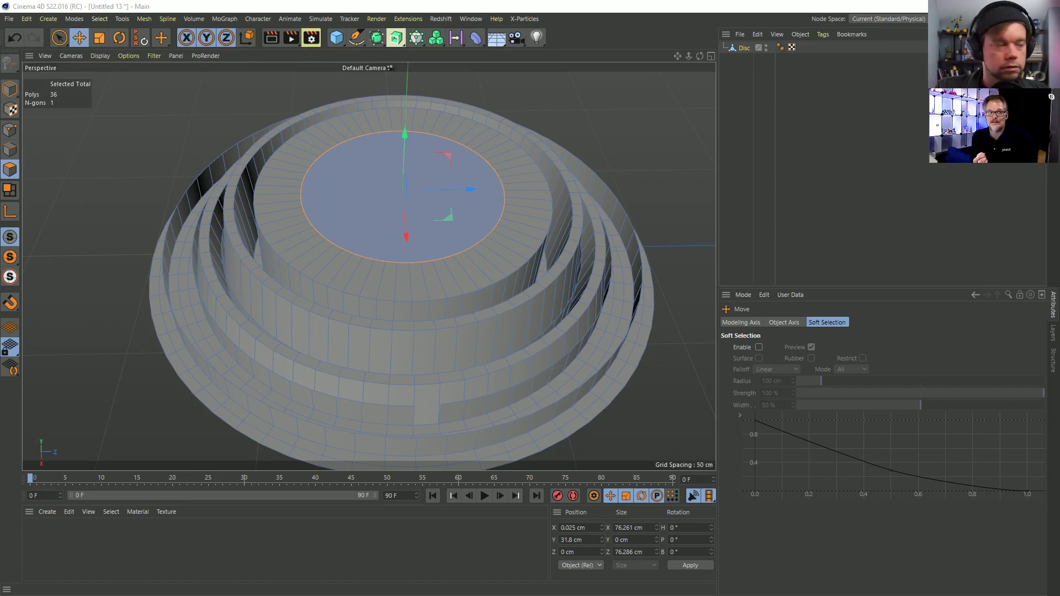
- Select the whole polygon loop around the cap directly with the Move tool
alt+drag(481, 210, 398, 221)
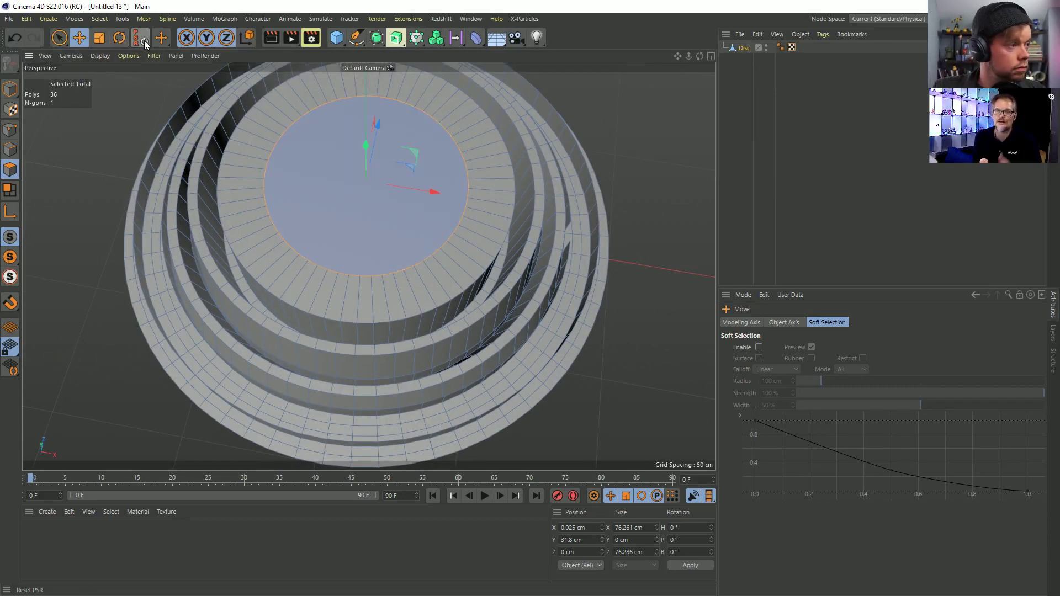
click(247, 141)
double_click(252, 145)
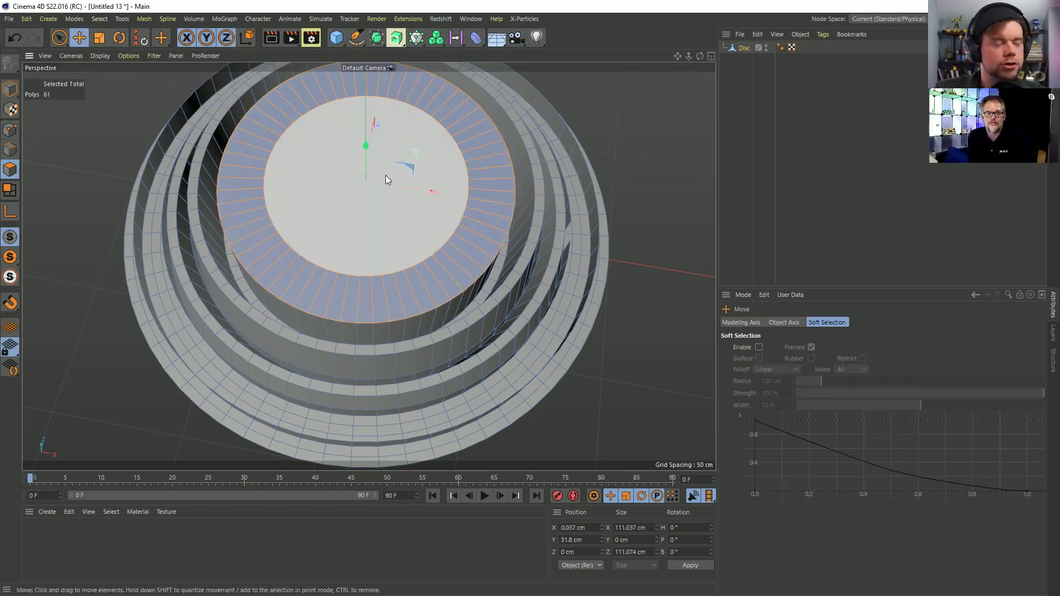
- Select the N-gon cap alone and extend the selection to all of the disc's polygons
alt+drag(319, 221, 351, 147)
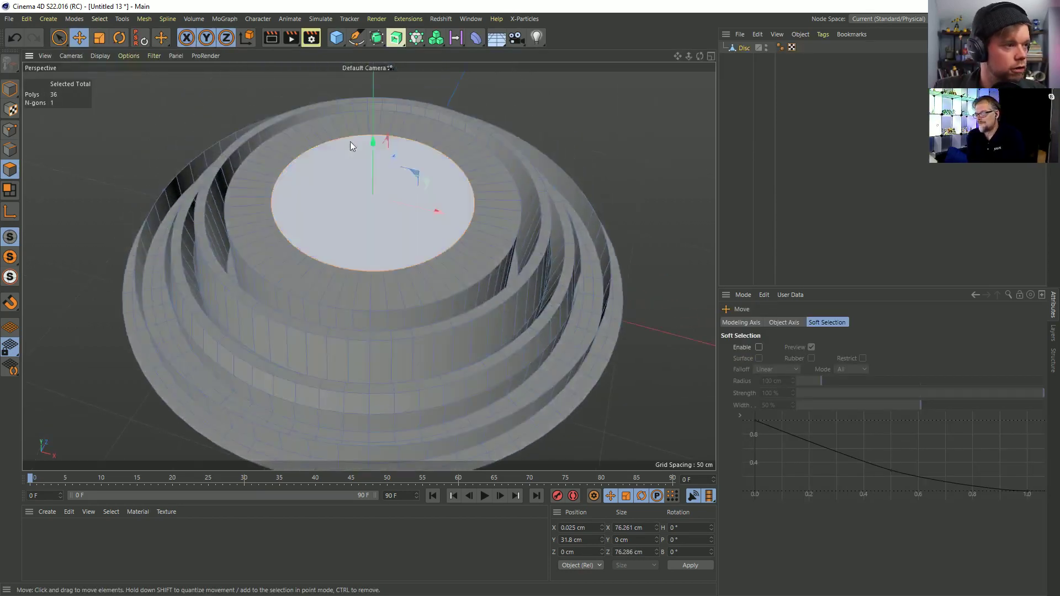
click(375, 146)
key(ctrl+a)
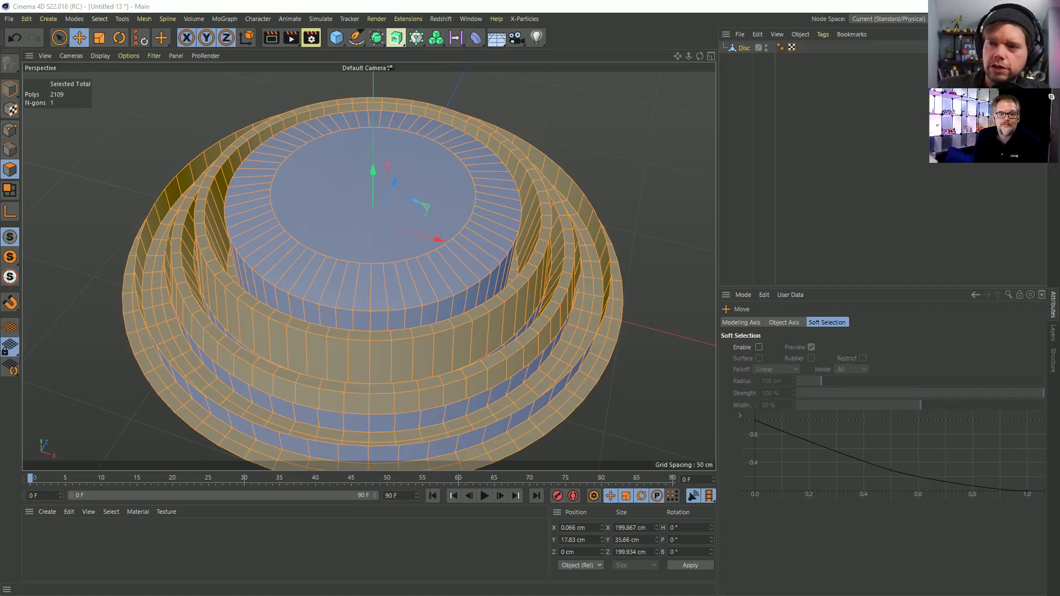
alt+drag(464, 255, 473, 244)
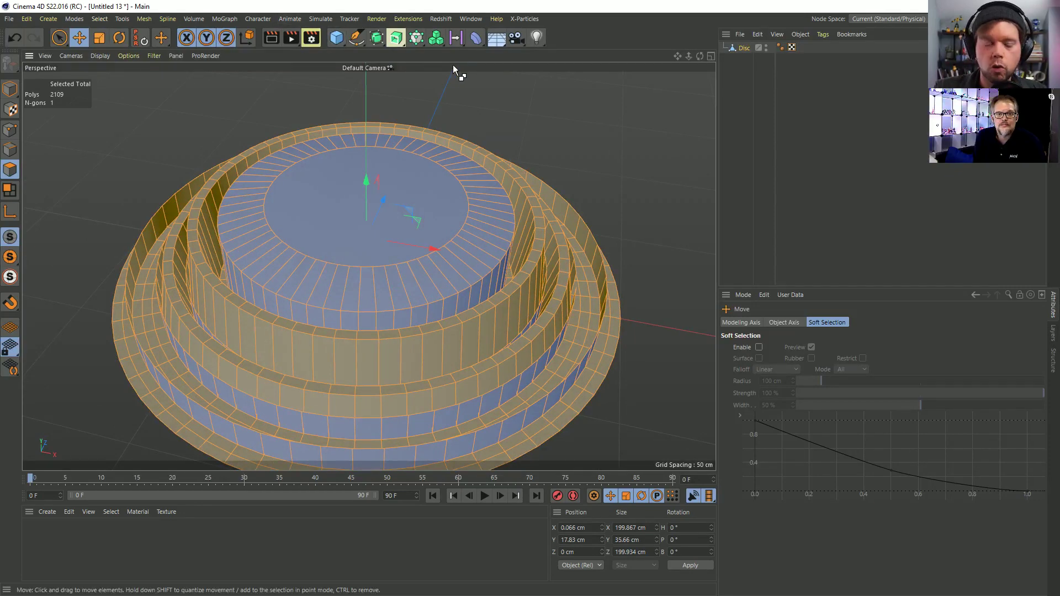
- Start a new project and add a Plane with its default 400 x 400 cm size
key(ctrl+n)
drag(337, 38, 346, 57)
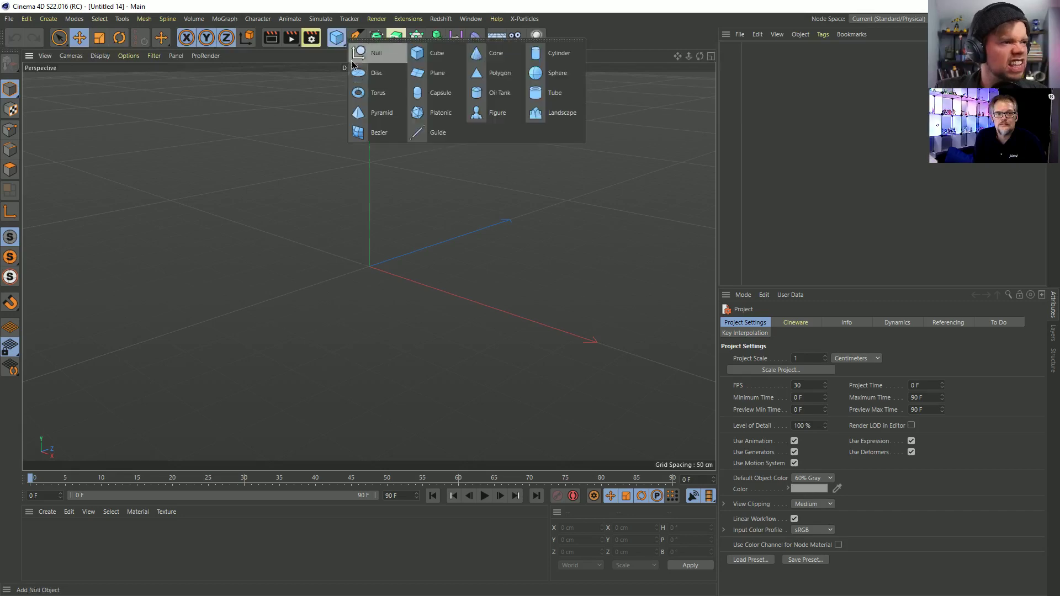
click(418, 72)
mouse_move(416, 223)
alt+mouse_down()
mouse_move(395, 310)
mouse_move(389, 236)
mouse_move(416, 203)
alt+mouse_up()
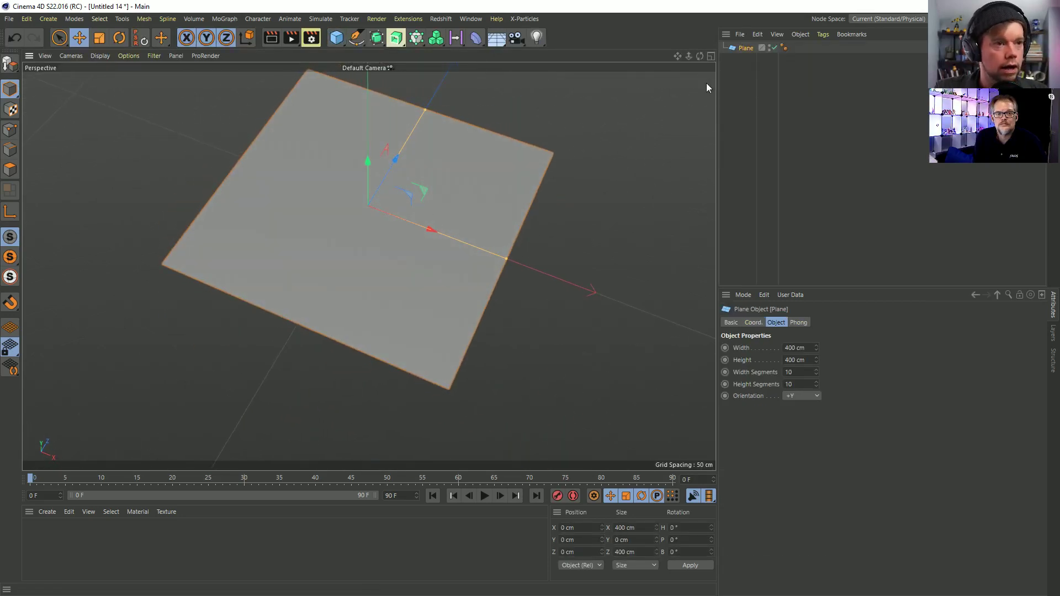
alt+middle_drag(428, 192, 426, 216)
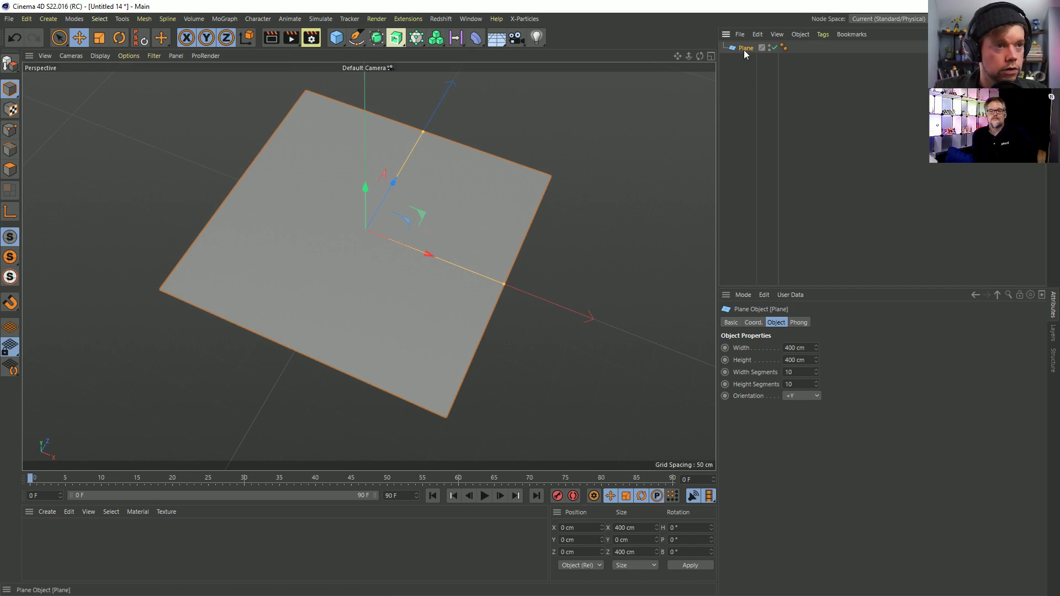
alt+drag(552, 126, 514, 155)
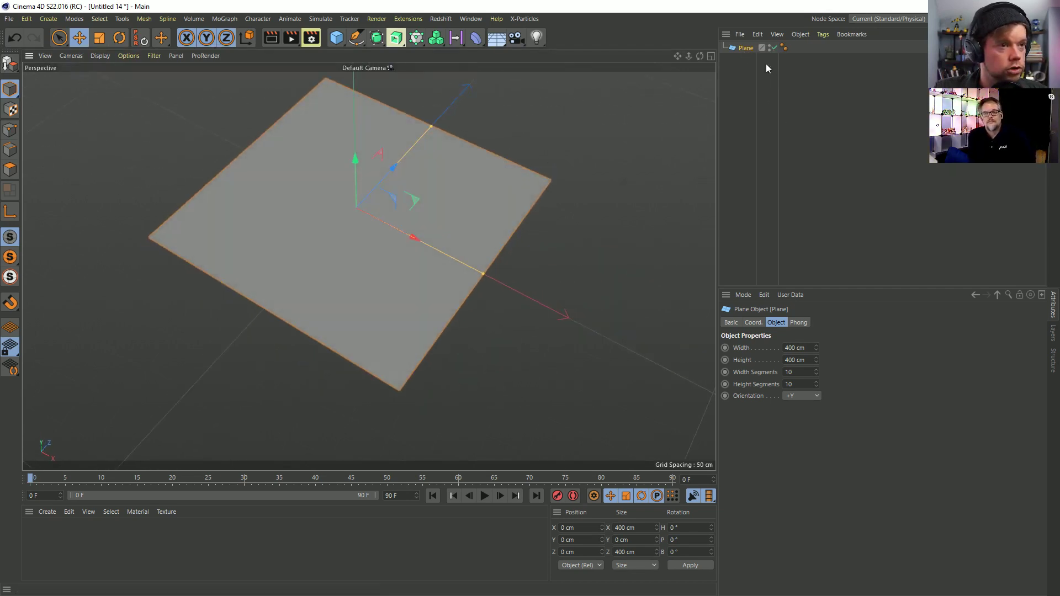
- Make the plane editable and live-select an L-shaped run of five edges near its middle in edge mode
key(c)
click(10, 150)
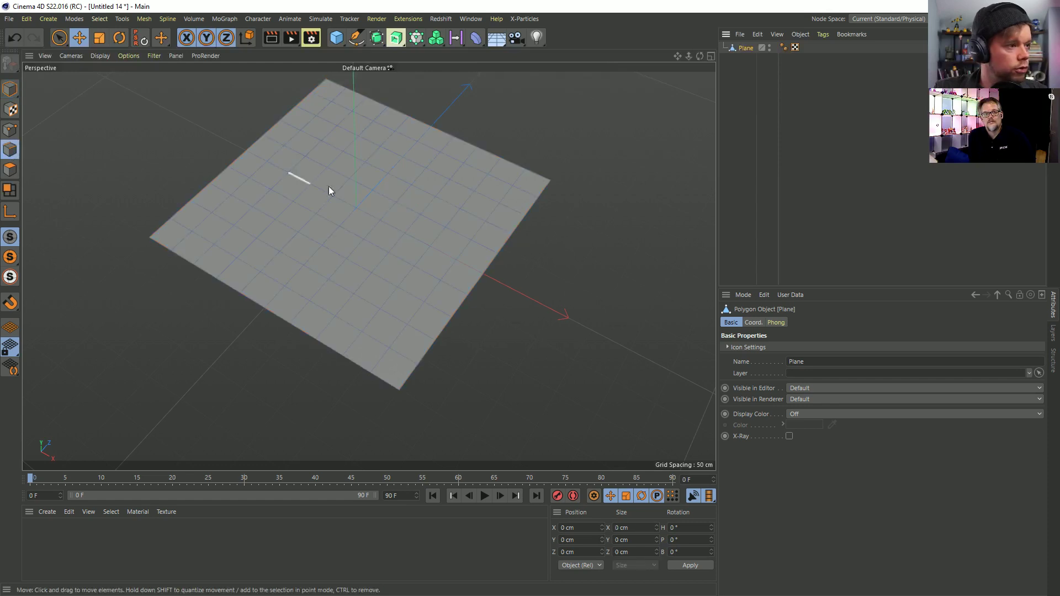
key(9)
click(380, 182)
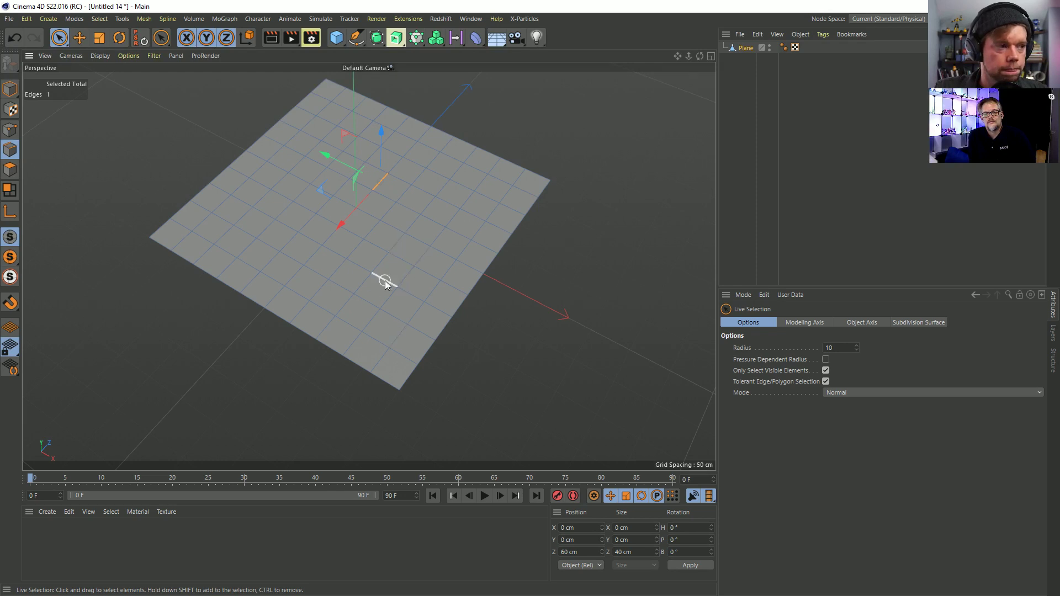
scroll(379, 198, up, 5)
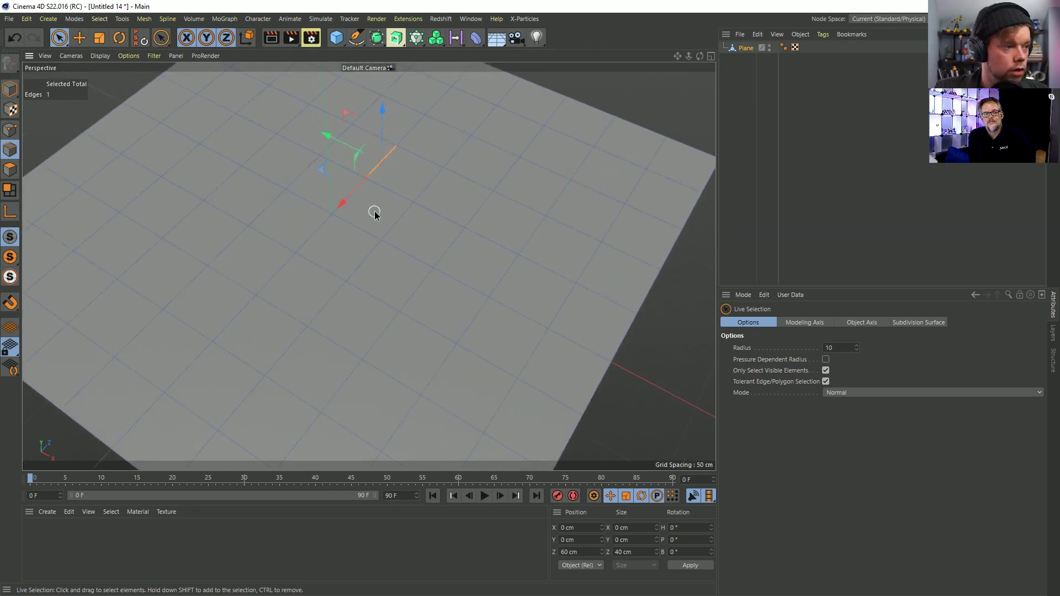
mouse_move(375, 214)
shift+mouse_down()
mouse_move(366, 225)
mouse_move(444, 297)
shift+mouse_up()
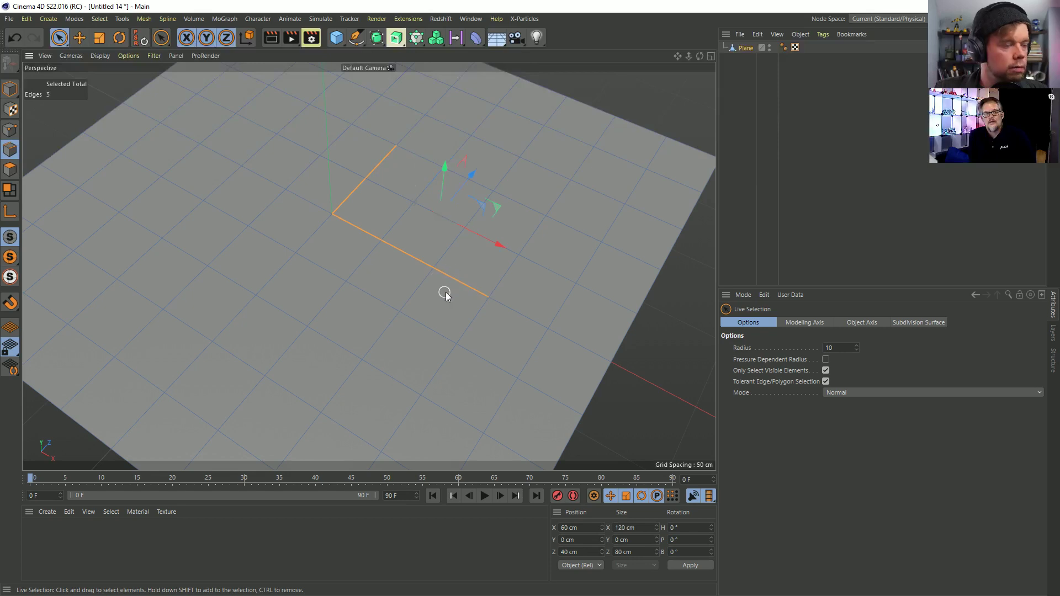
- Try a Chamfer bevel with a 6.3 cm offset on the selected edges, and undo it
key(m)
key(s)
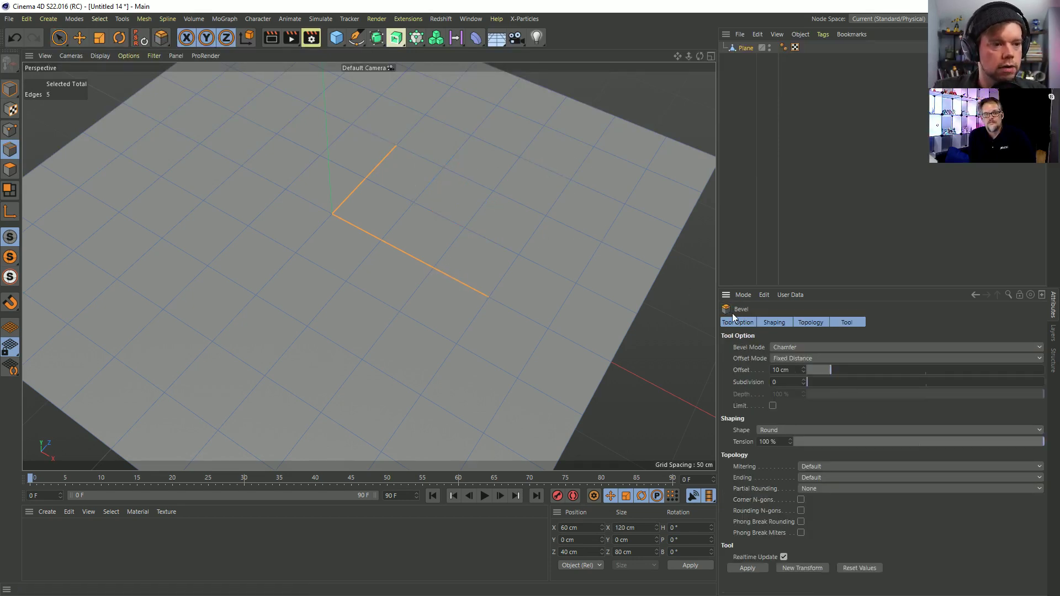
click(476, 38)
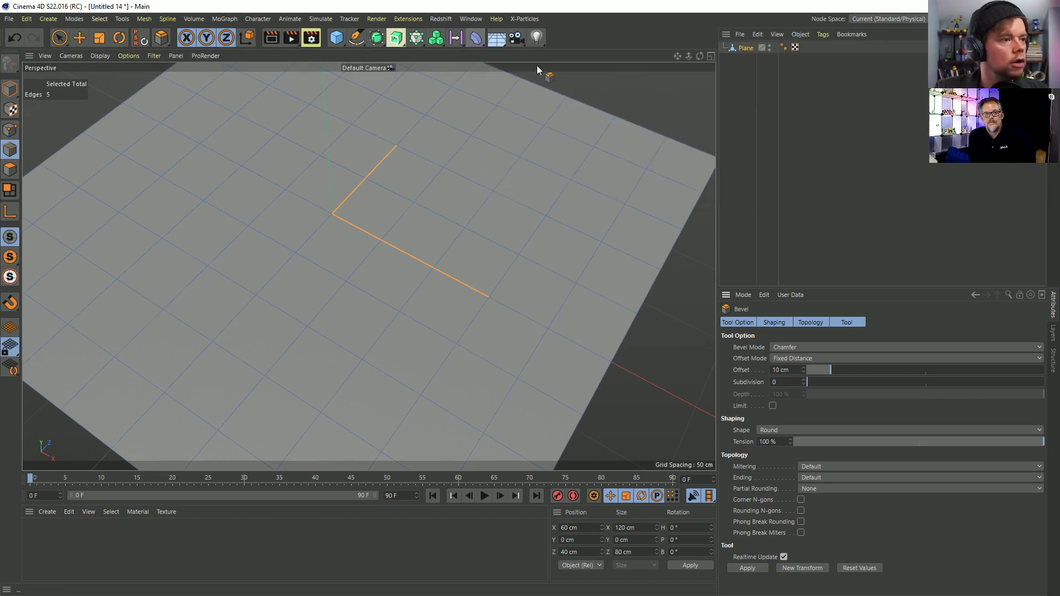
alt+drag(415, 265, 403, 249)
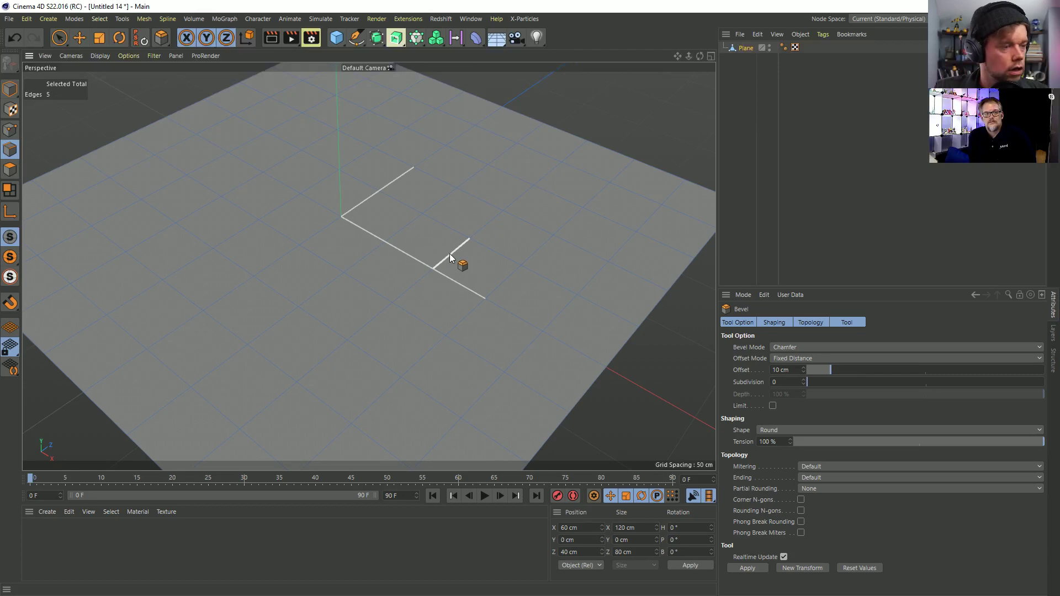
mouse_move(485, 243)
mouse_down()
mouse_move(516, 243)
mouse_move(481, 243)
mouse_up()
key(ctrl+z)
- Switch to Cinema 4D R21, create an editable plane in a new project, and activate edge mode
click(1012, 18)
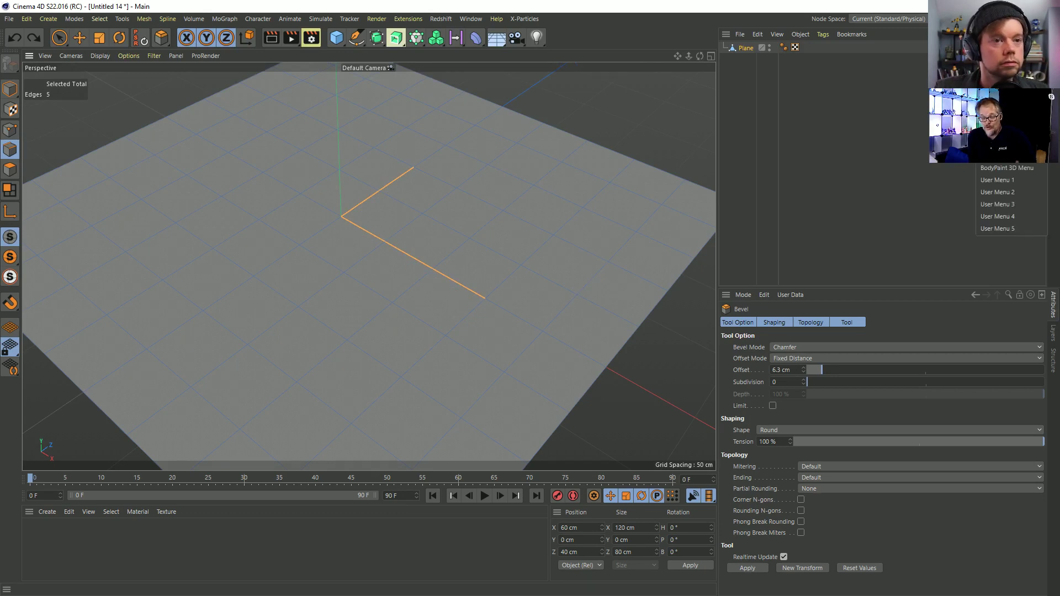
click(657, 17)
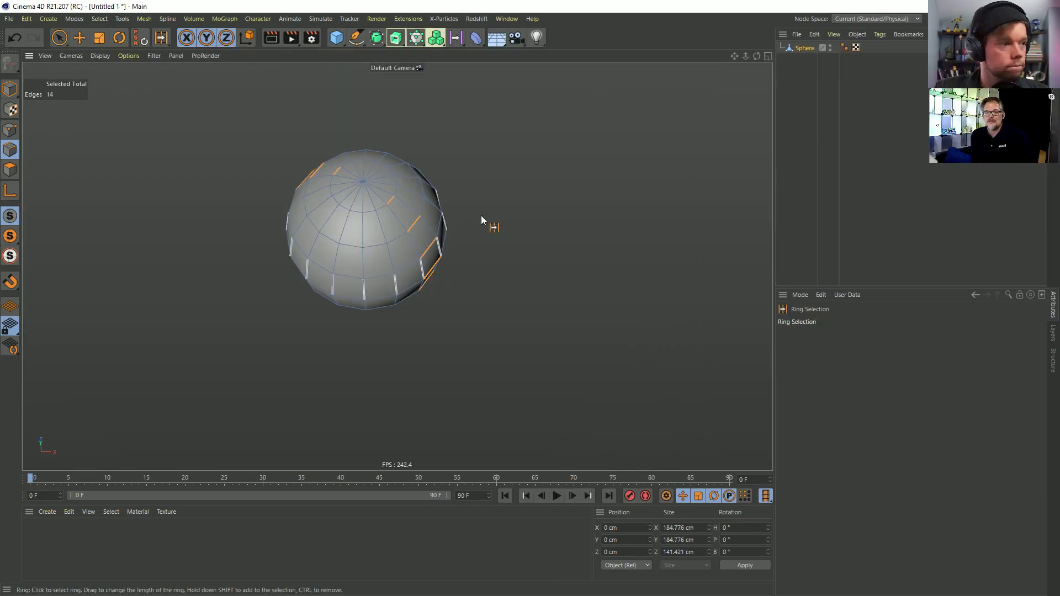
drag(336, 37, 440, 73)
alt+drag(431, 274, 441, 337)
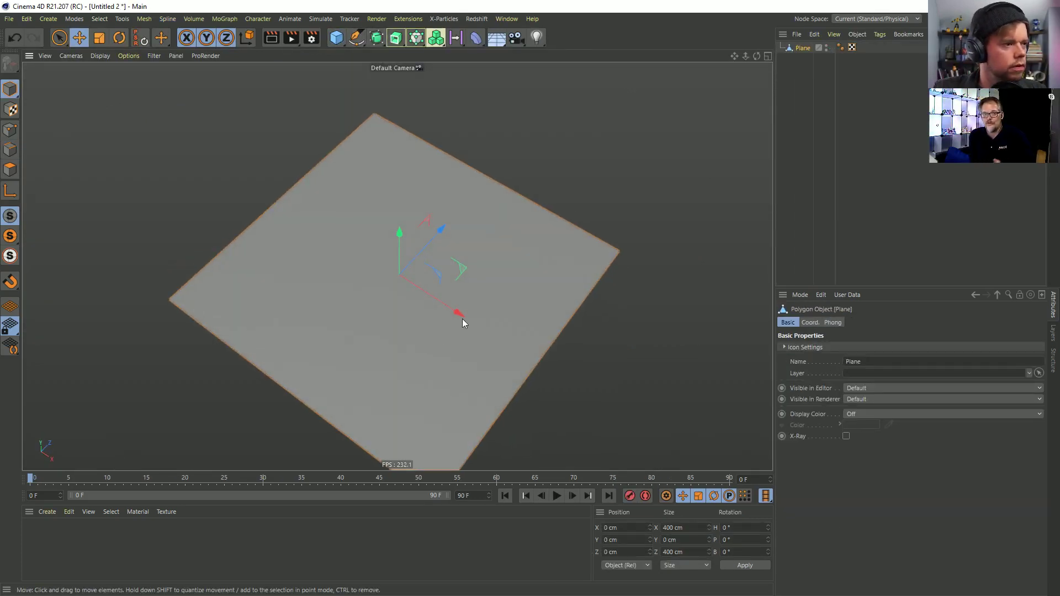
click(10, 149)
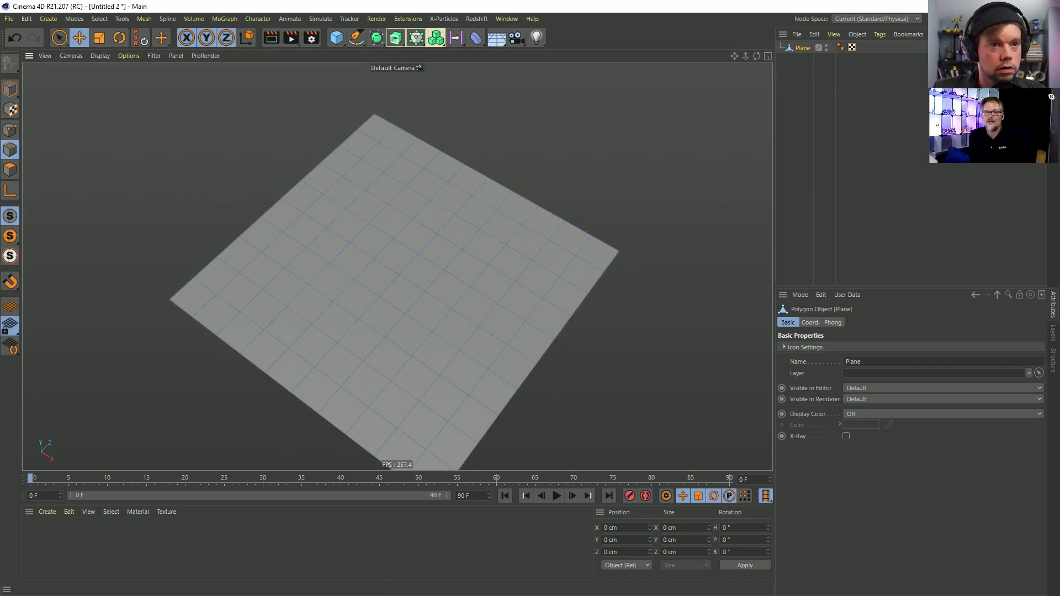
- Trace an L-shaped path of five edges across the plane's middle with Path Selection in Live Path mode
click(1003, 19)
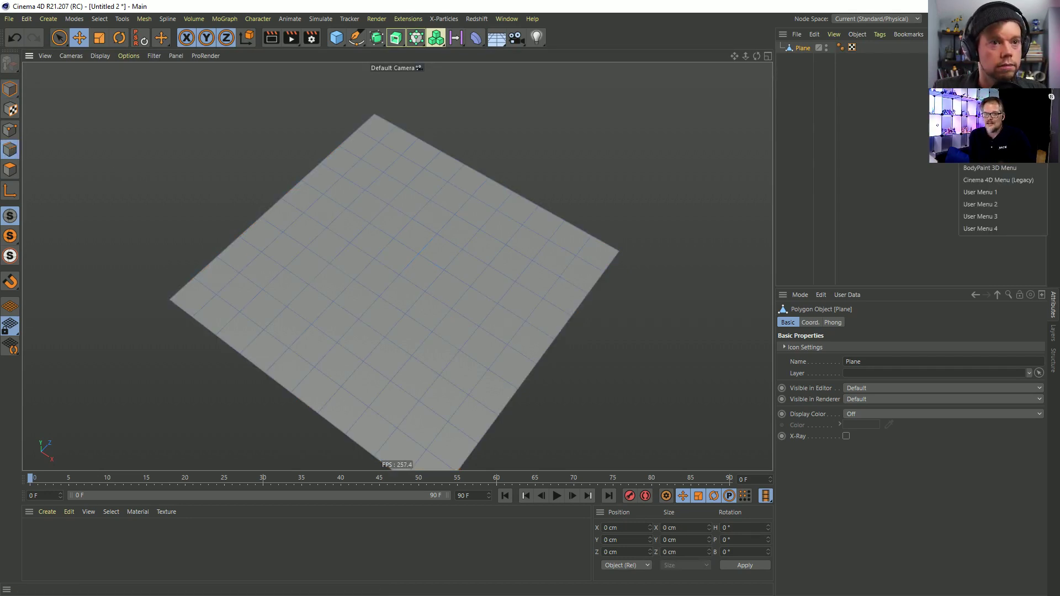
click(678, 137)
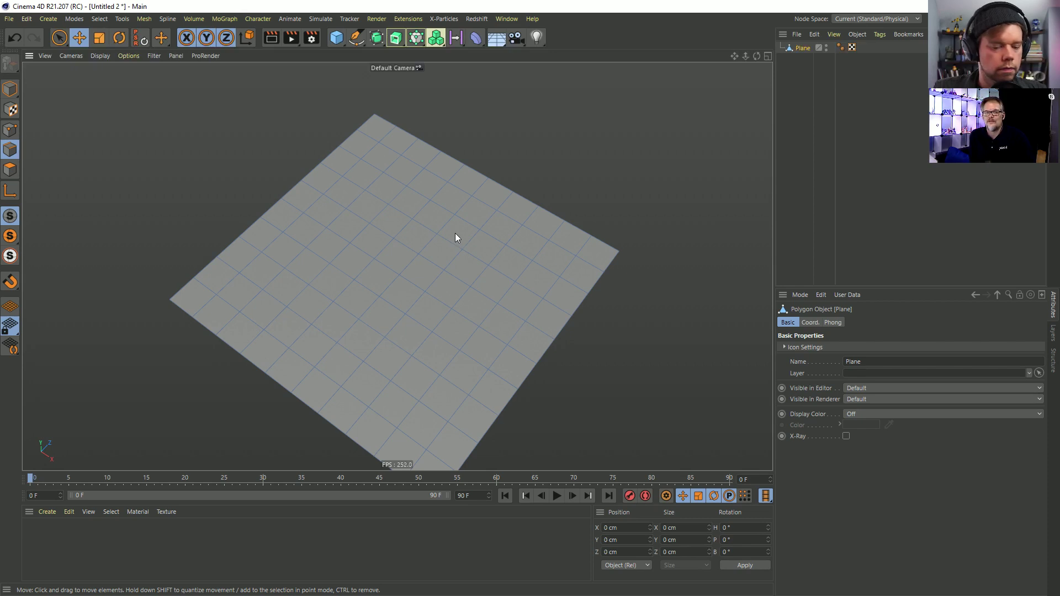
key(u)
key(m)
mouse_move(411, 220)
mouse_down()
mouse_move(380, 263)
mouse_move(464, 319)
mouse_up()
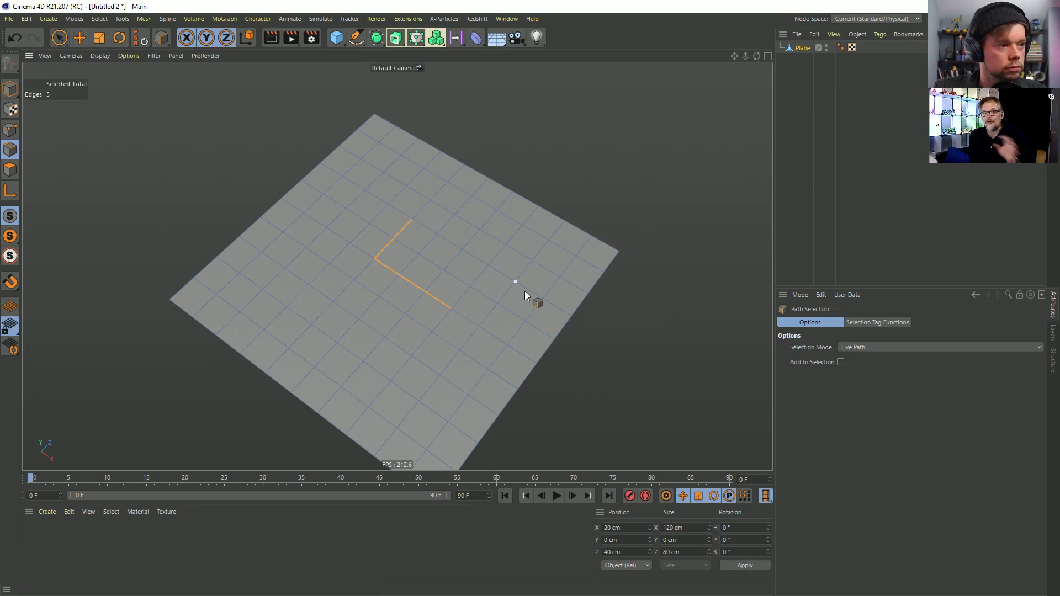
- Extend the L-shaped path selection by two adjoining edges so it forms a Z shape across the plane
shift+drag(406, 362, 407, 361)
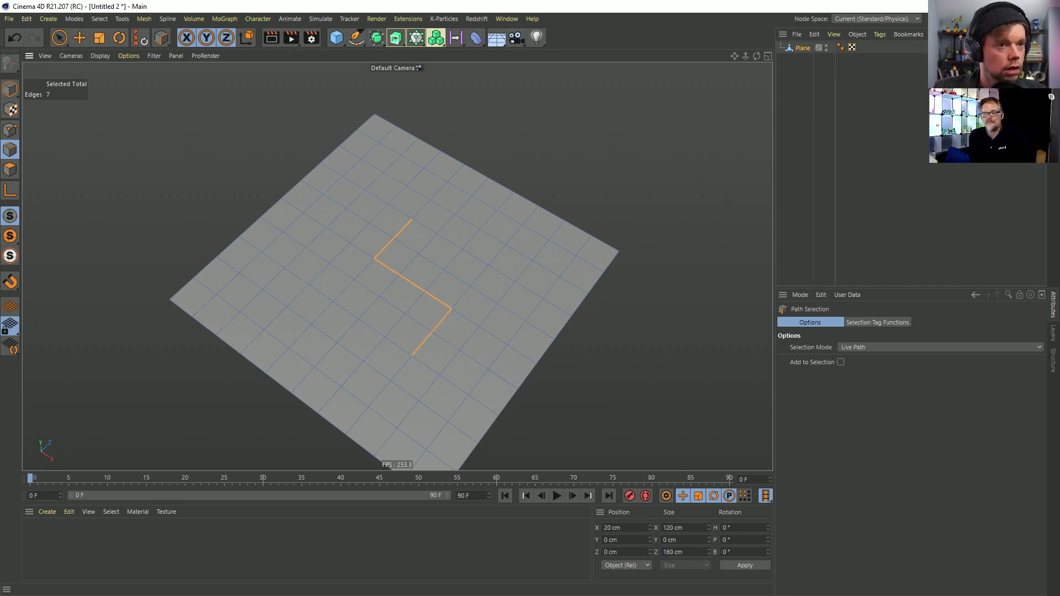
scroll(407, 324, up, 3)
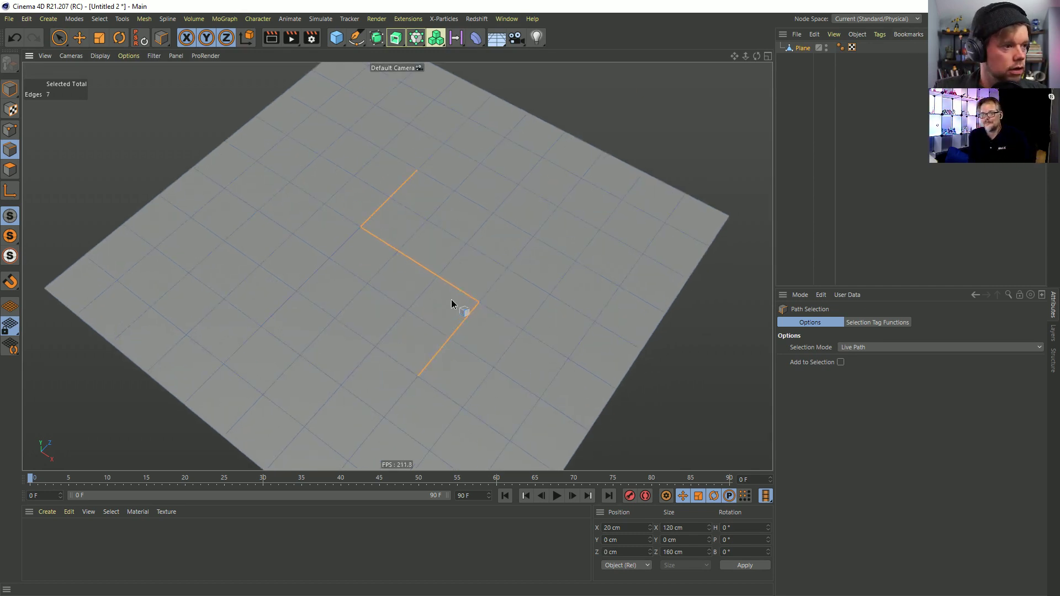
alt+middle_drag(451, 300, 424, 274)
- Switch to the UV editing layout, try a Chamfer bevel with an 11.7 cm offset on the Z-shaped edges, and undo it
click(1003, 19)
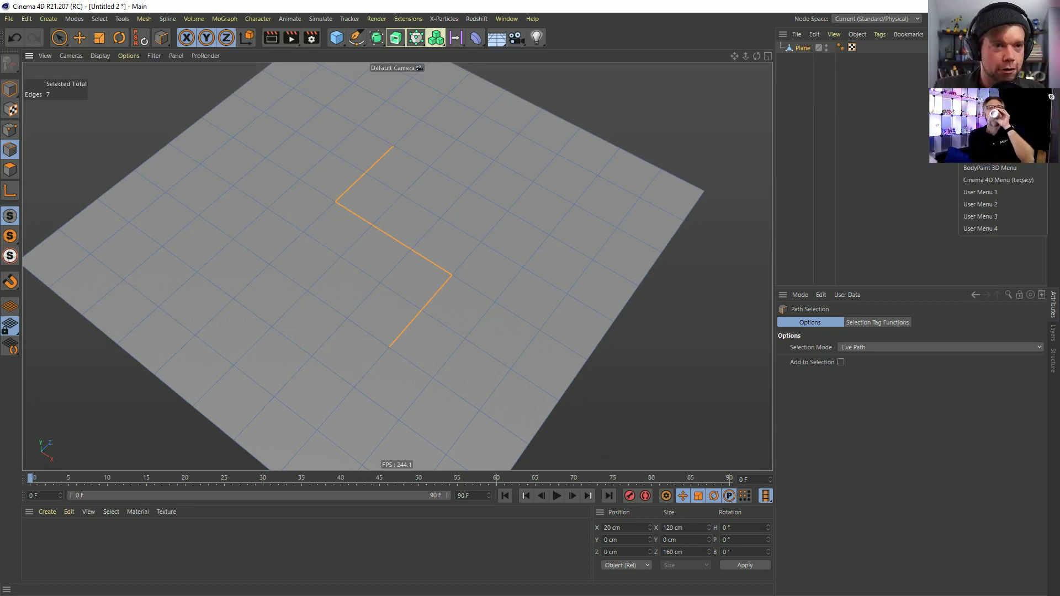
key(Escape)
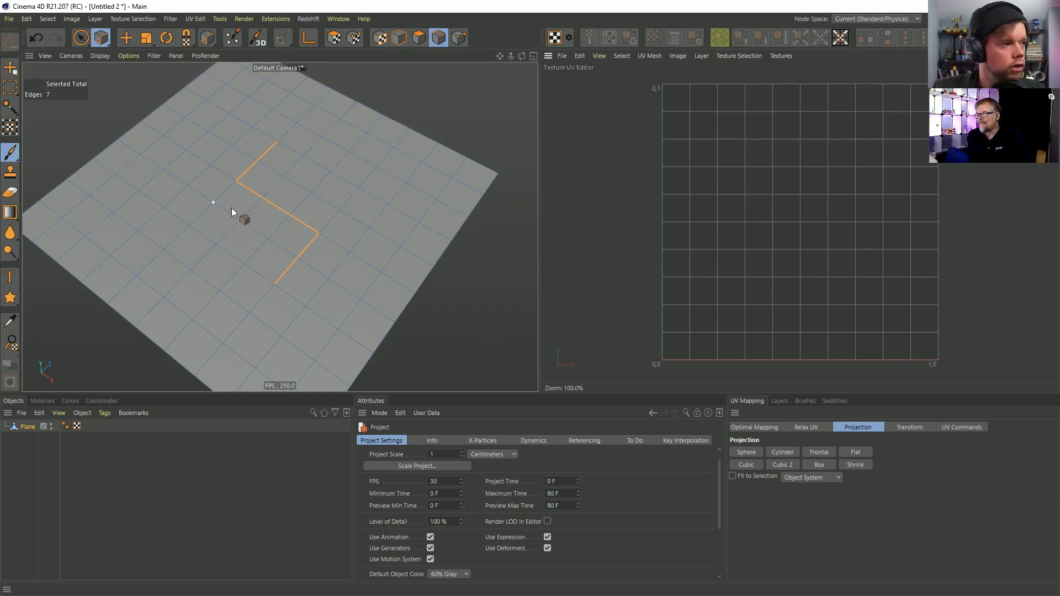
key(m)
key(s)
drag(296, 209, 319, 209)
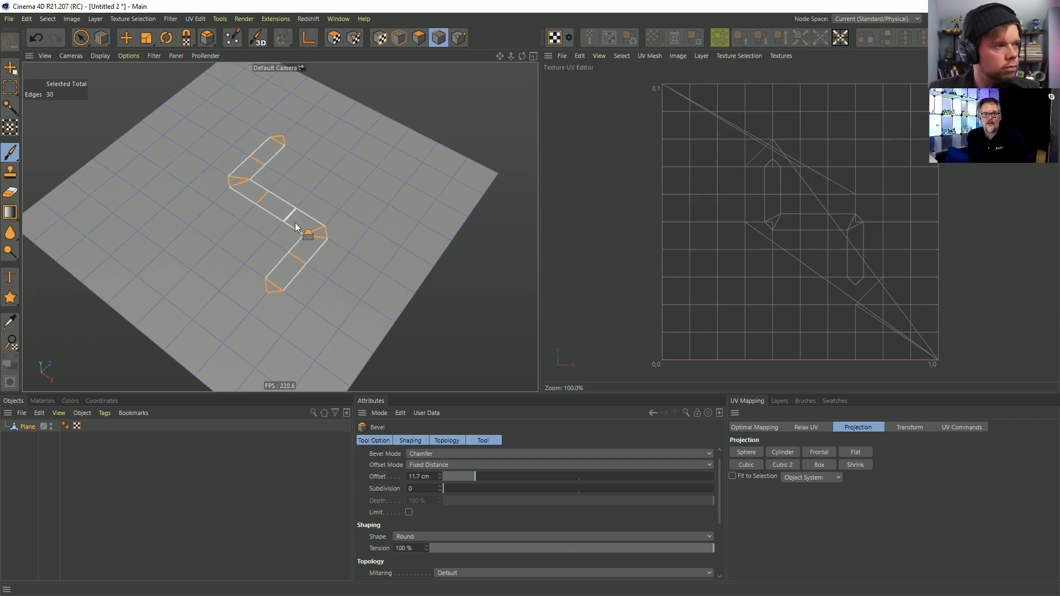
key(ctrl+z)
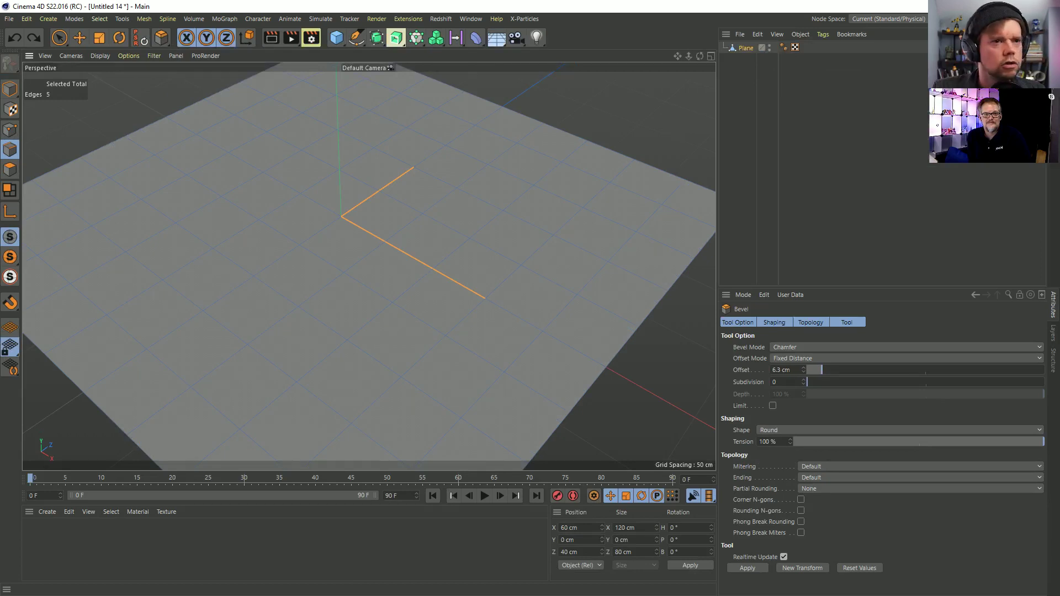
- In Cinema 4D S22's UV editing layout, bevel the L-shaped edges with a 7.1 cm Chamfer offset, and restore the standard layout
click(978, 127)
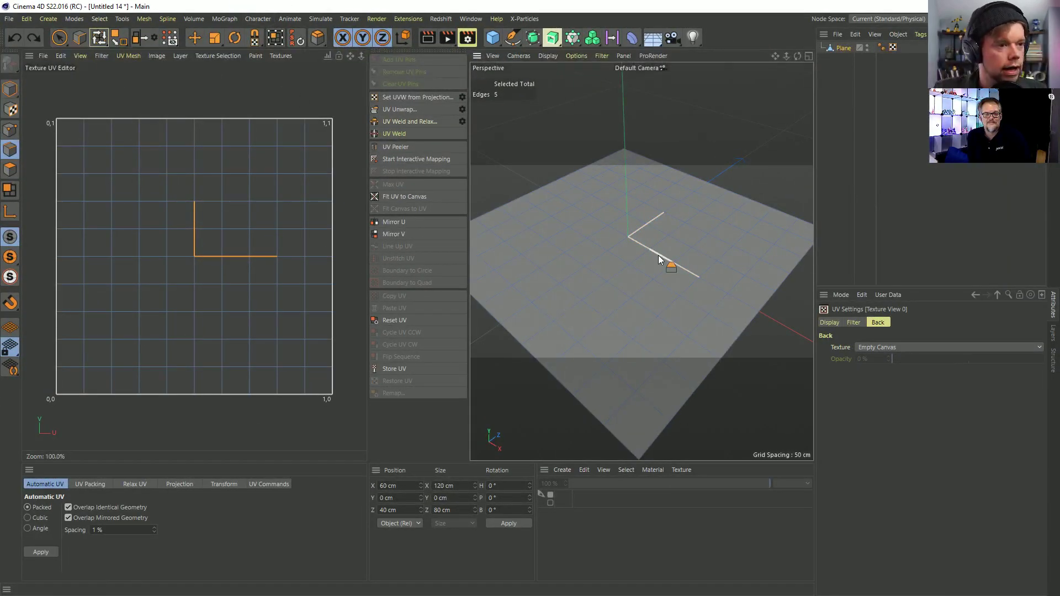
drag(646, 268, 670, 268)
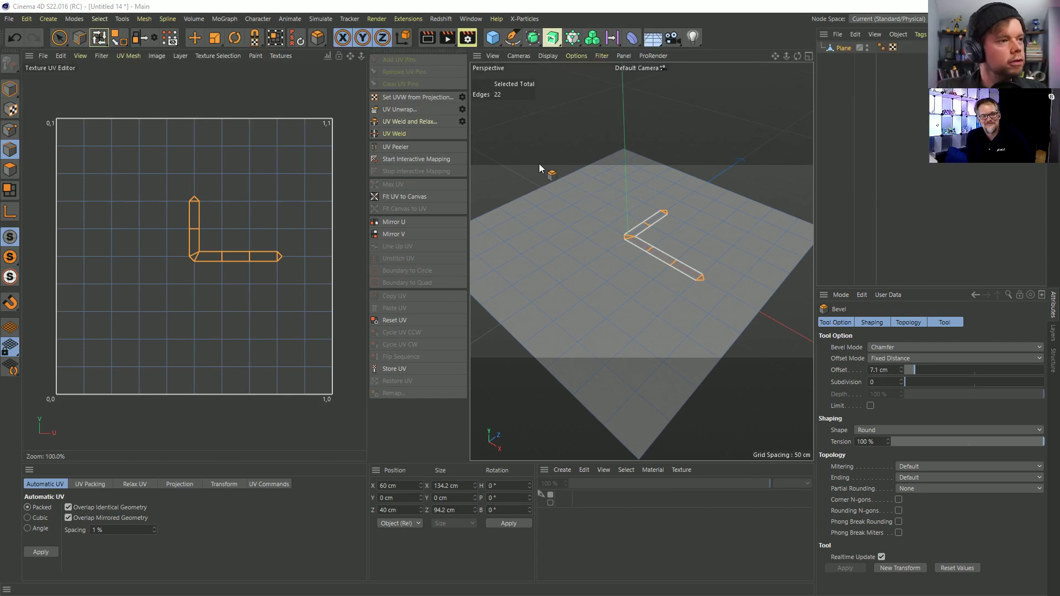
click(1010, 19)
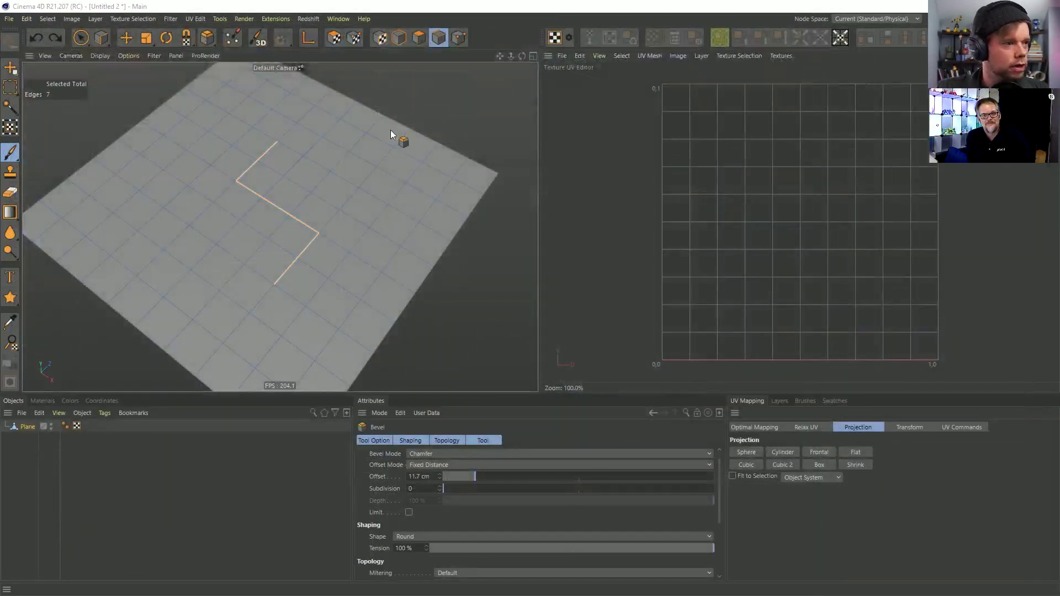
- In Cinema 4D R21, split the viewport into four views and return to the standard layout
middle_click(390, 176)
click(1010, 19)
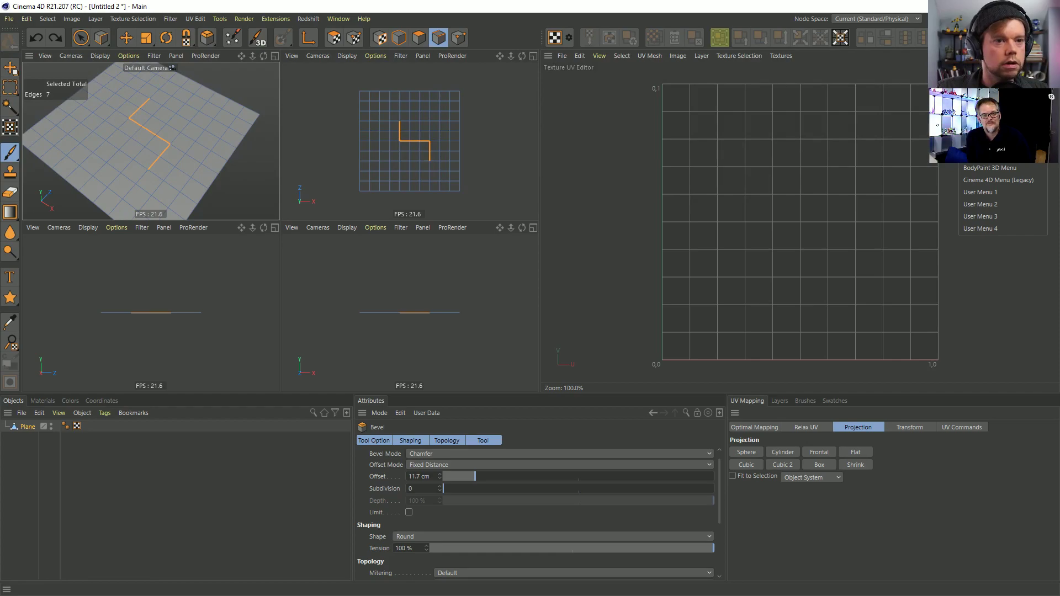
key(Escape)
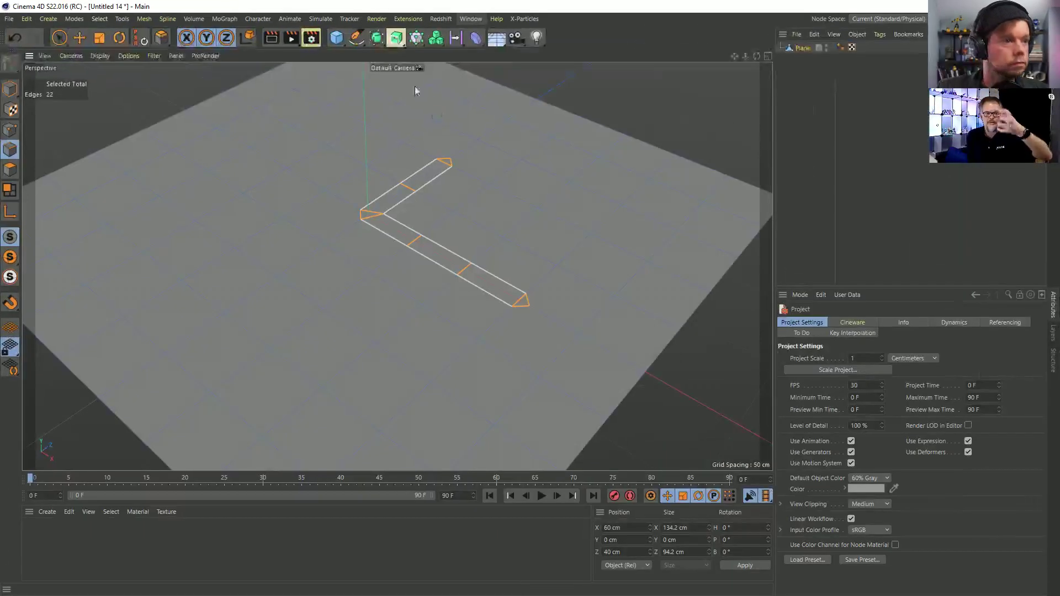
- Add a sphere with 60 segments in a new Cinema 4D S22 project
key(ctrl+n)
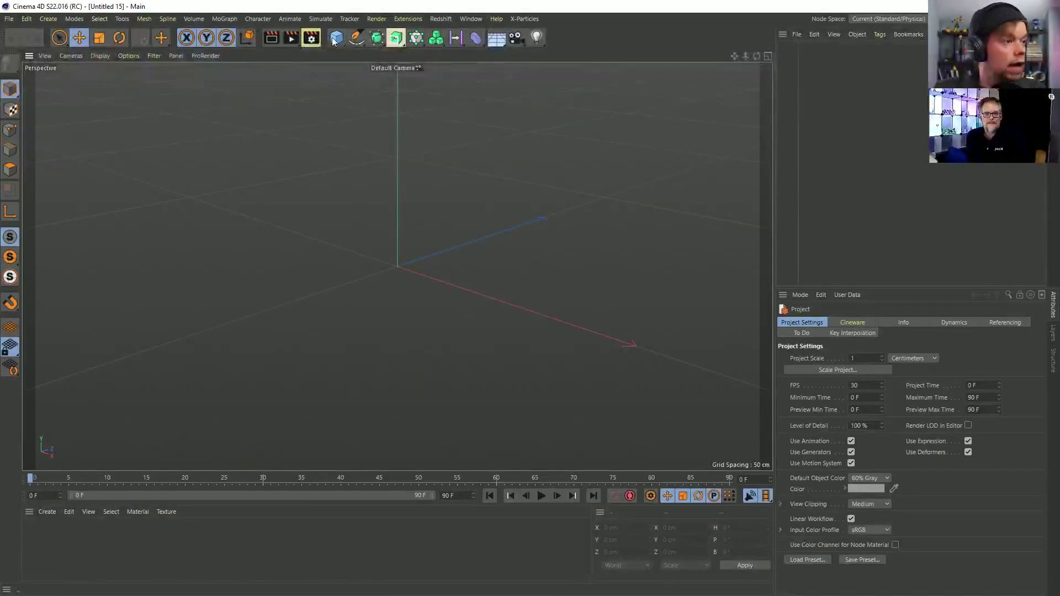
click(335, 38)
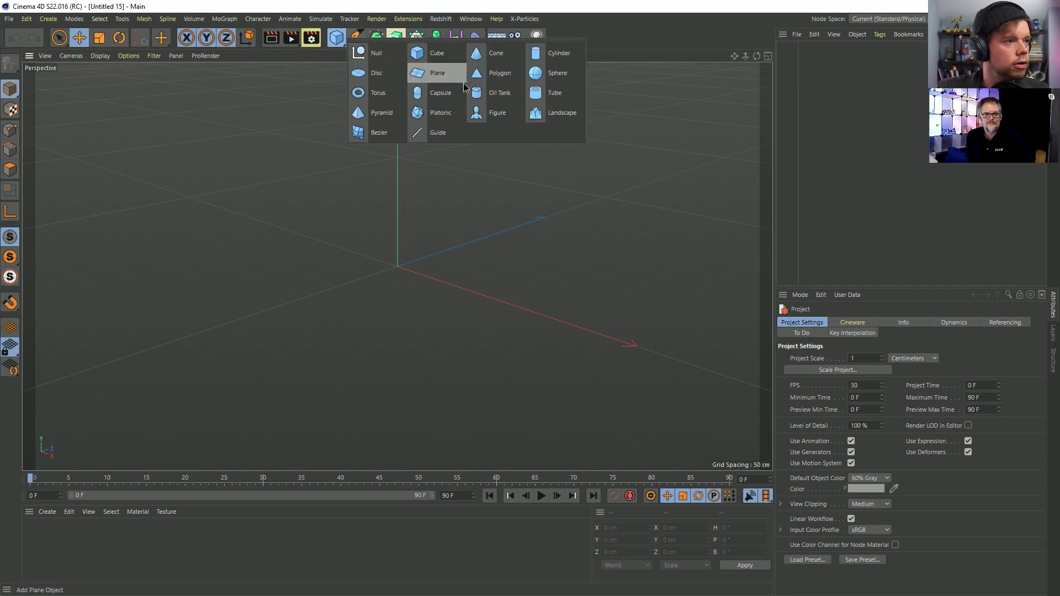
click(559, 76)
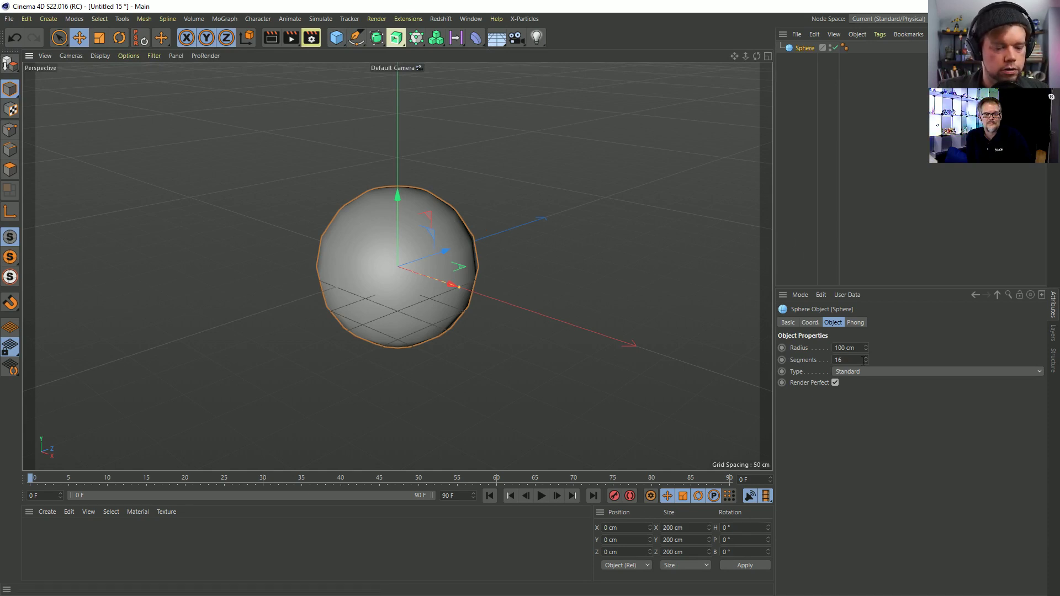
drag(866, 359, 866, 340)
scroll(378, 252, up, 3)
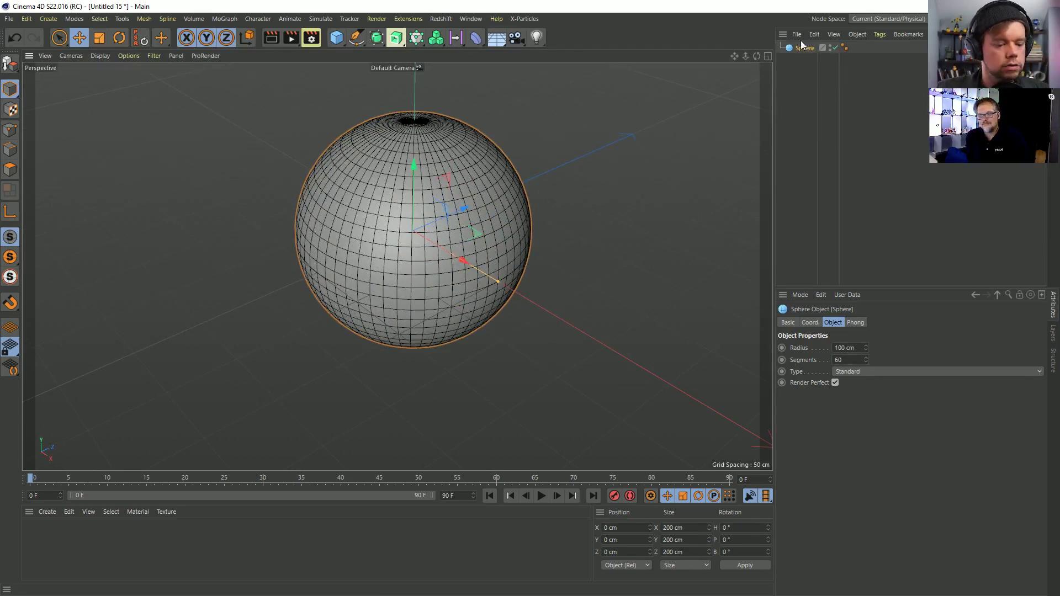
- Make the sphere editable and loop-select one polygon ring near its top and another near its underside
key(c)
key(u)
key(l)
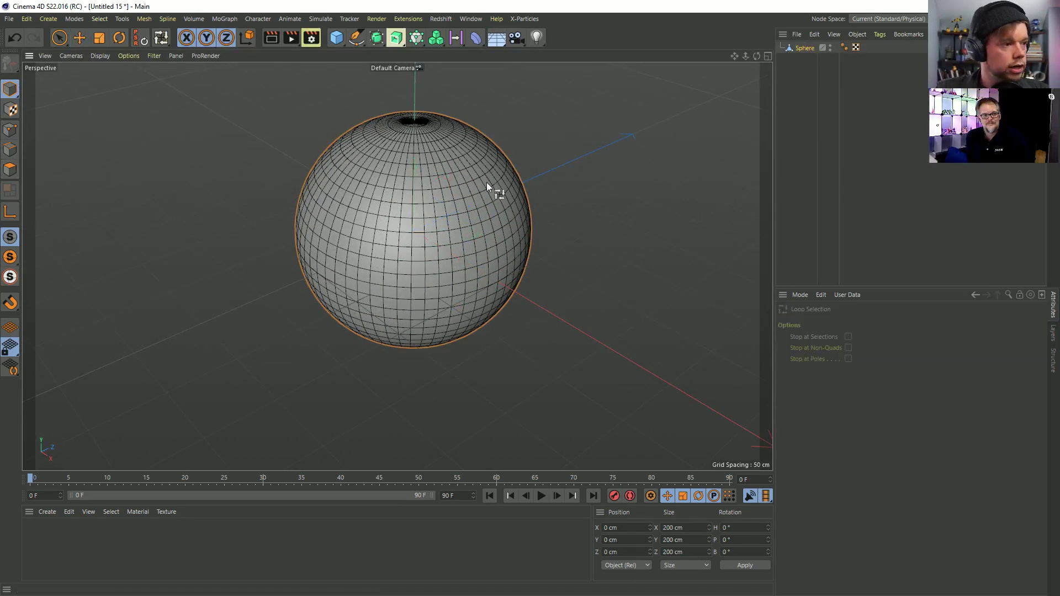
click(10, 169)
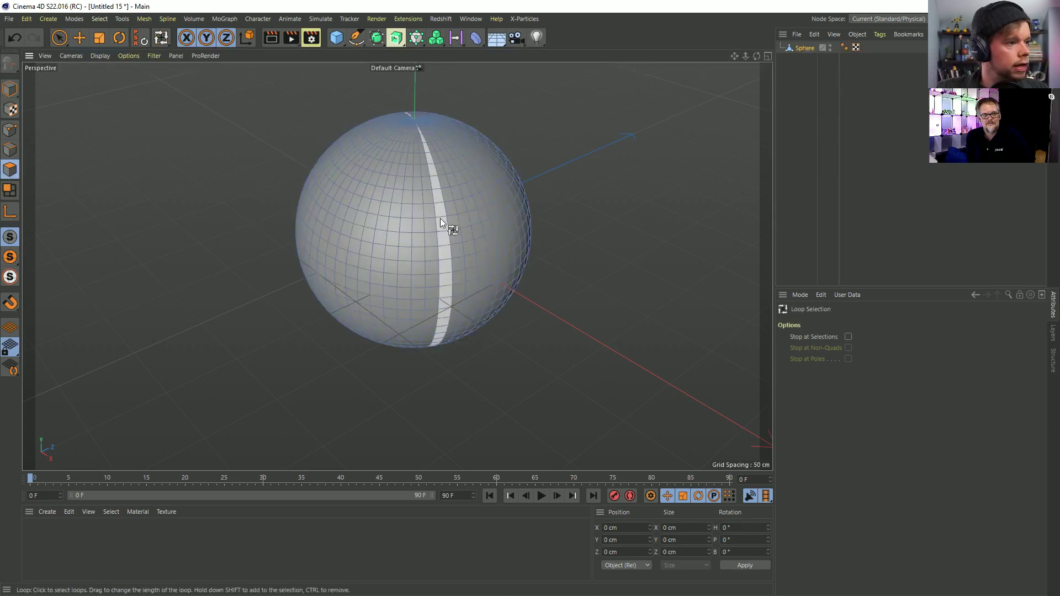
click(412, 160)
alt+drag(434, 253, 435, 235)
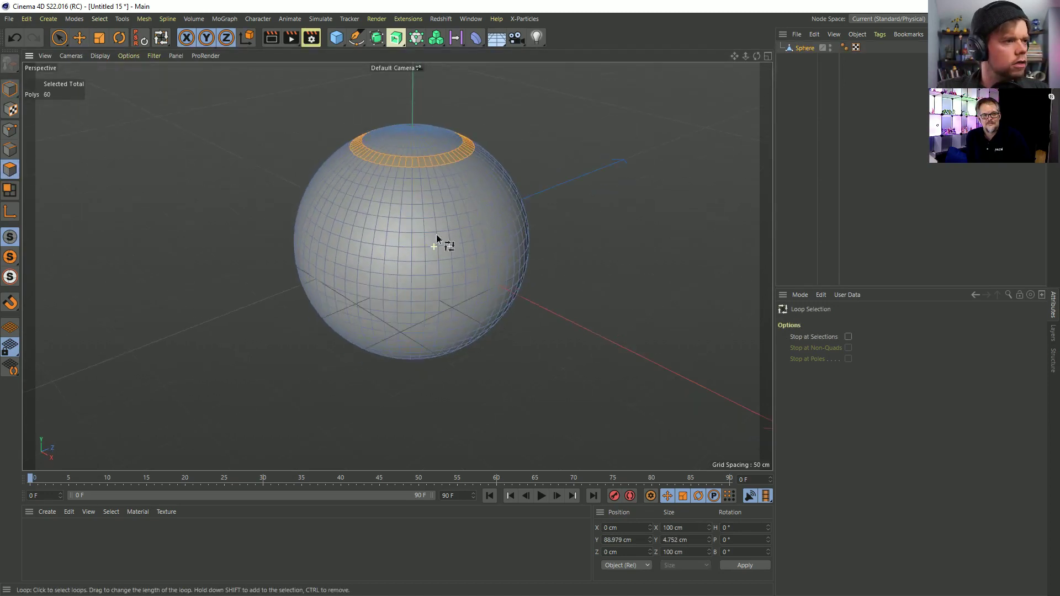
alt+middle_drag(457, 282, 470, 120)
alt+drag(471, 121, 445, 130)
shift+click(436, 244)
- Fill-select the area between the two polygon rings and invert the selection so only the sphere's caps are selected
key(u)
key(f)
click(466, 202)
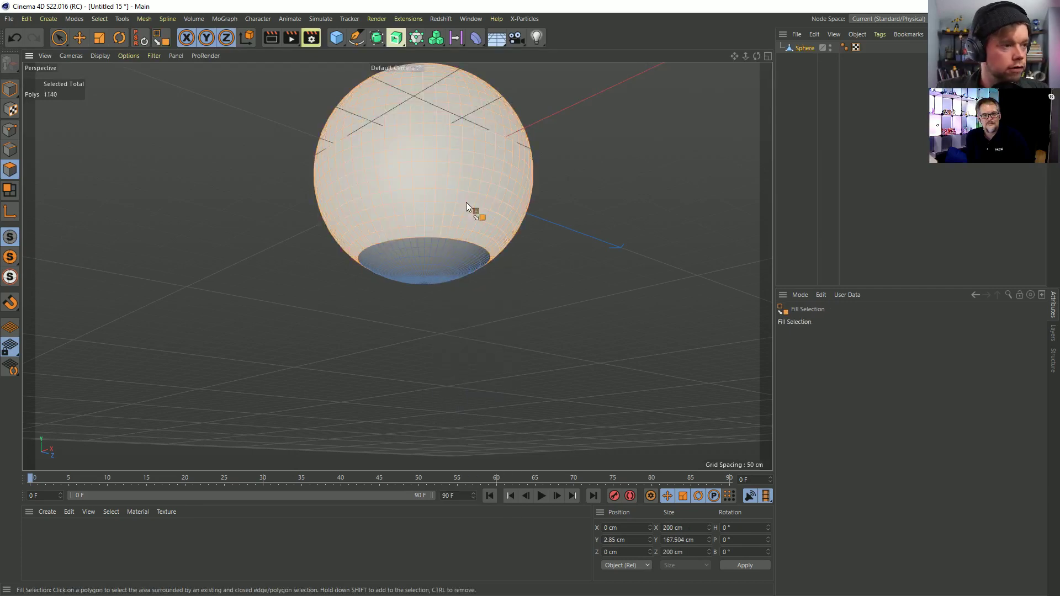
key(u)
key(i)
alt+drag(474, 208, 490, 276)
alt+drag(414, 410, 429, 213)
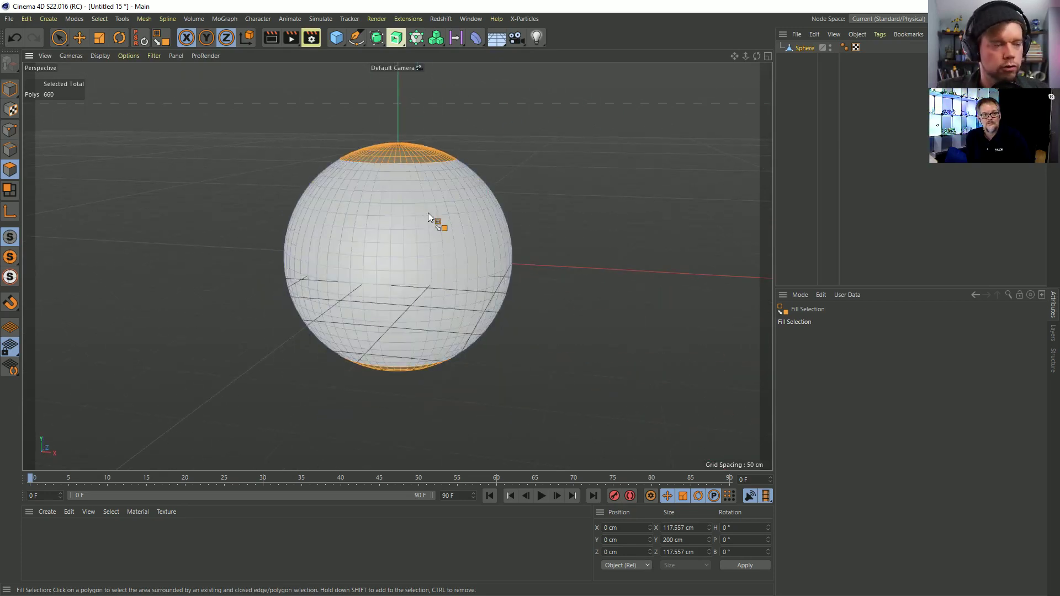
- Shrink the polygon selection on both caps of the sphere twice
key(u)
key(k)
key(u)
key(k)
- From inside the sphere, bridge the lower cap selection to the upper one, with the original polygons deleted
alt+right_drag(422, 308, 371, 285)
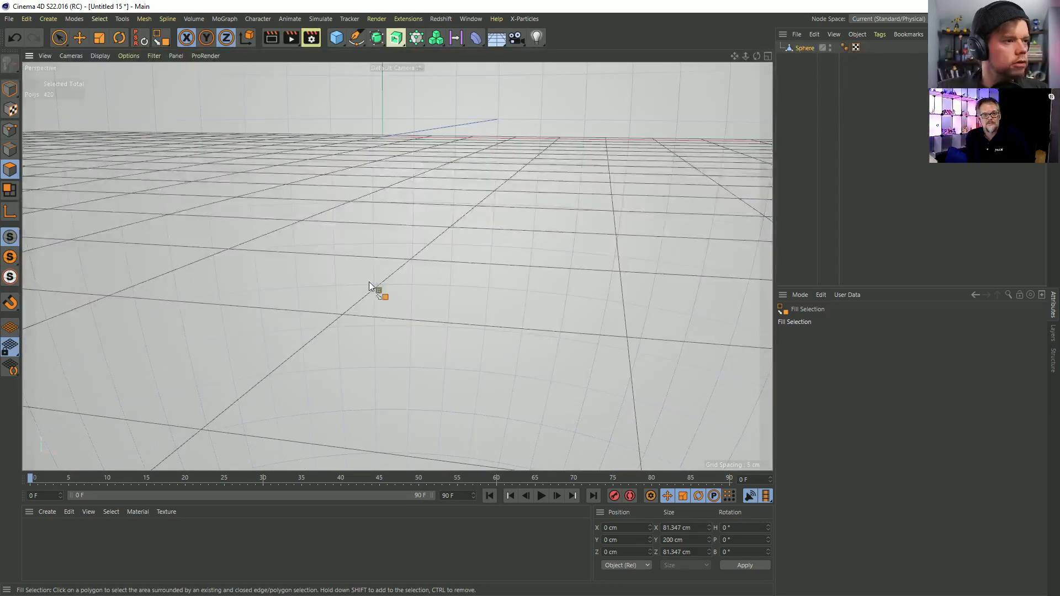
drag(745, 55, 674, 59)
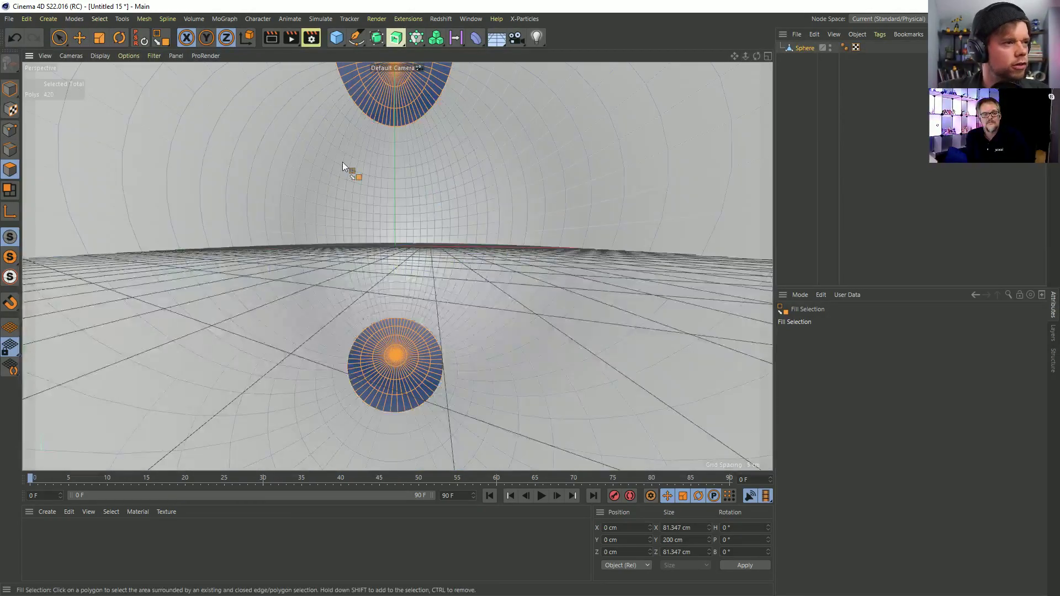
key(b)
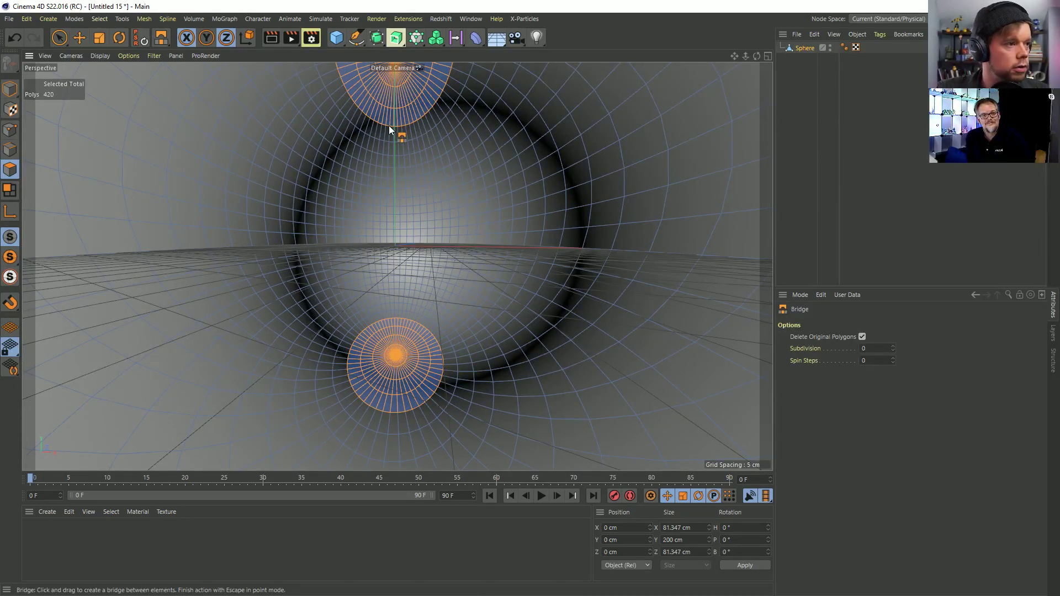
drag(388, 330, 396, 123)
mouse_move(389, 321)
mouse_down()
mouse_move(371, 330)
mouse_move(379, 320)
mouse_up()
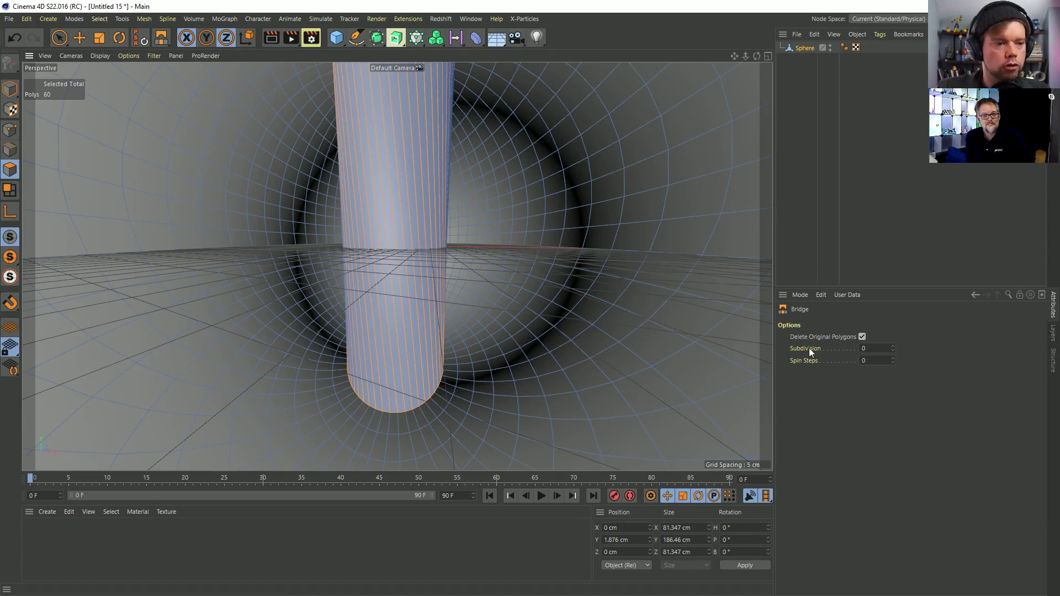
- Set the bridge's subdivision to 11
click(892, 347)
click(893, 347)
click(893, 347)
click(892, 346)
click(892, 347)
click(893, 348)
click(893, 348)
click(893, 348)
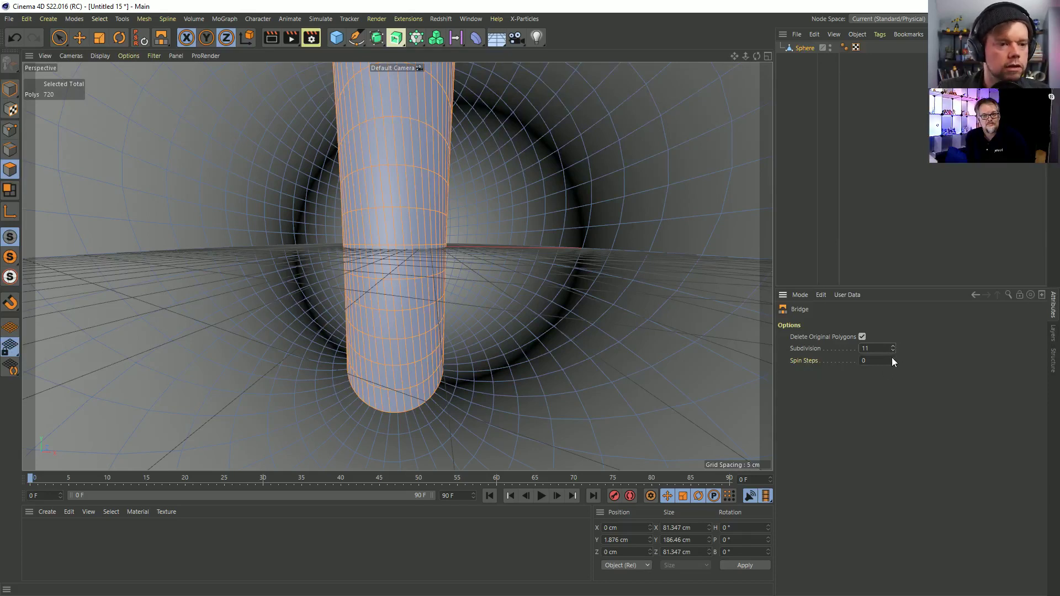
- Set the bridge's spin steps to -5
click(893, 359)
click(892, 358)
click(894, 363)
click(894, 363)
click(893, 363)
click(894, 362)
click(893, 363)
click(894, 363)
click(894, 362)
click(893, 363)
click(894, 363)
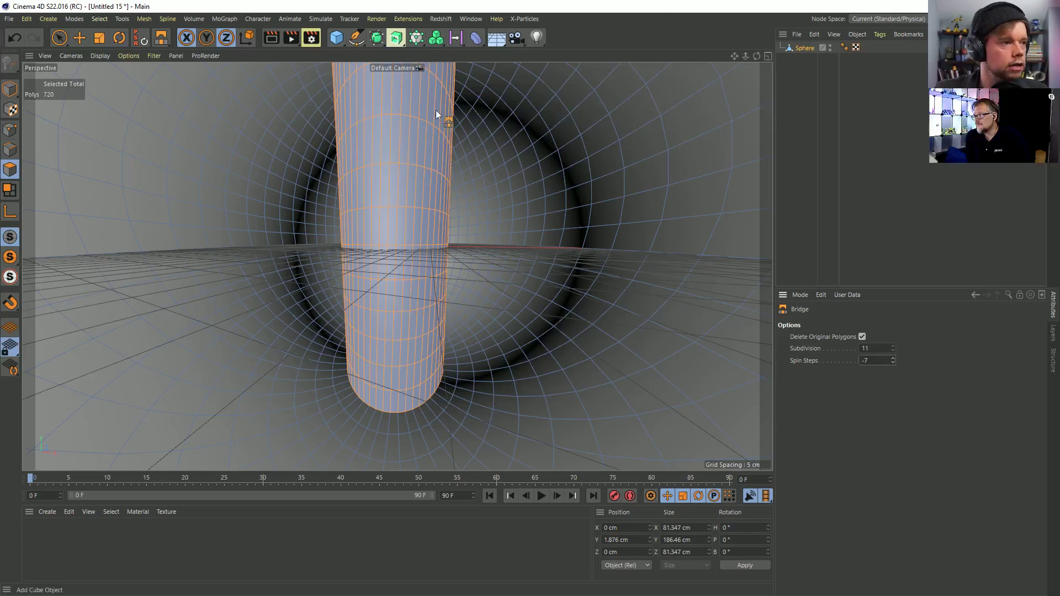
click(892, 358)
click(893, 359)
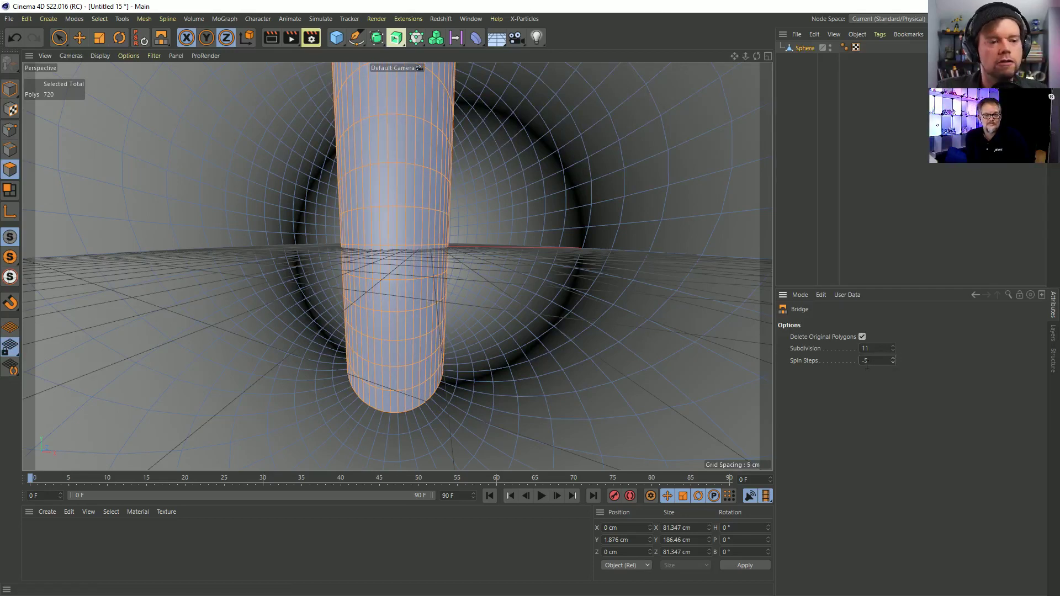
- Examine the bridged tunnel from outside the sphere, looking down into its upper opening
alt+drag(492, 275, 390, 332)
mouse_move(448, 257)
alt+right_down()
mouse_move(382, 270)
mouse_move(429, 250)
alt+right_up()
alt+drag(441, 227, 381, 306)
alt+right_drag(381, 306, 412, 267)
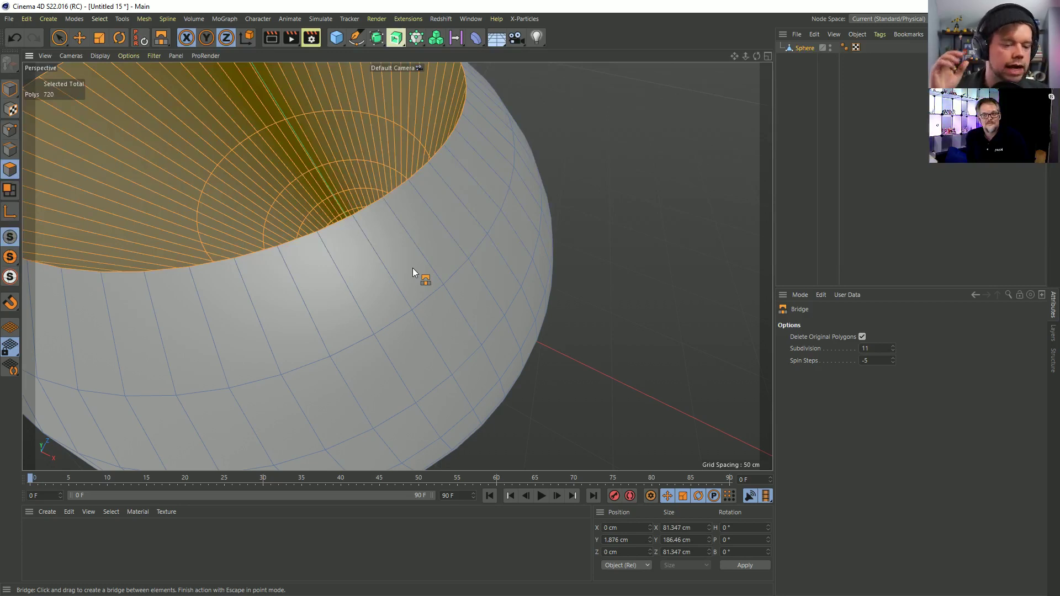
scroll(417, 259, down, 3)
scroll(387, 211, down, 2)
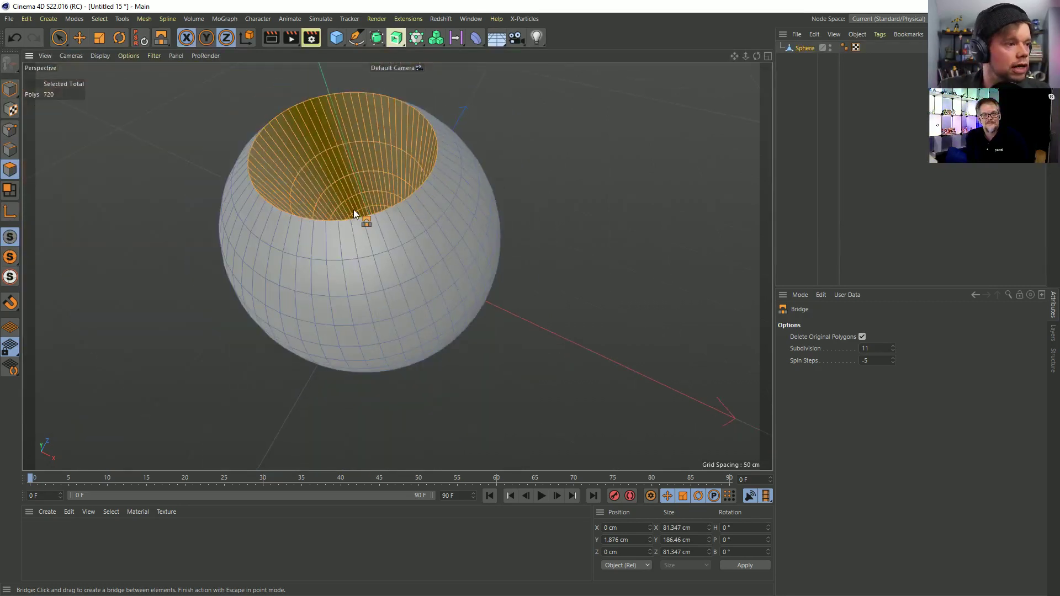
- Switch to Cinema 4D R21 and add a default sphere in a new project
key(ctrl+n)
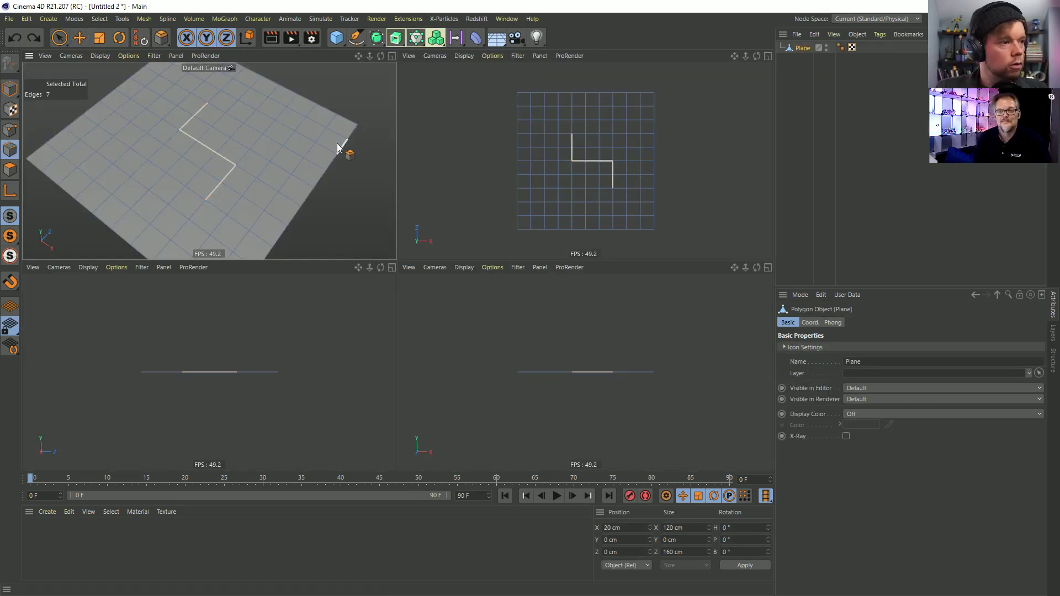
middle_click(345, 147)
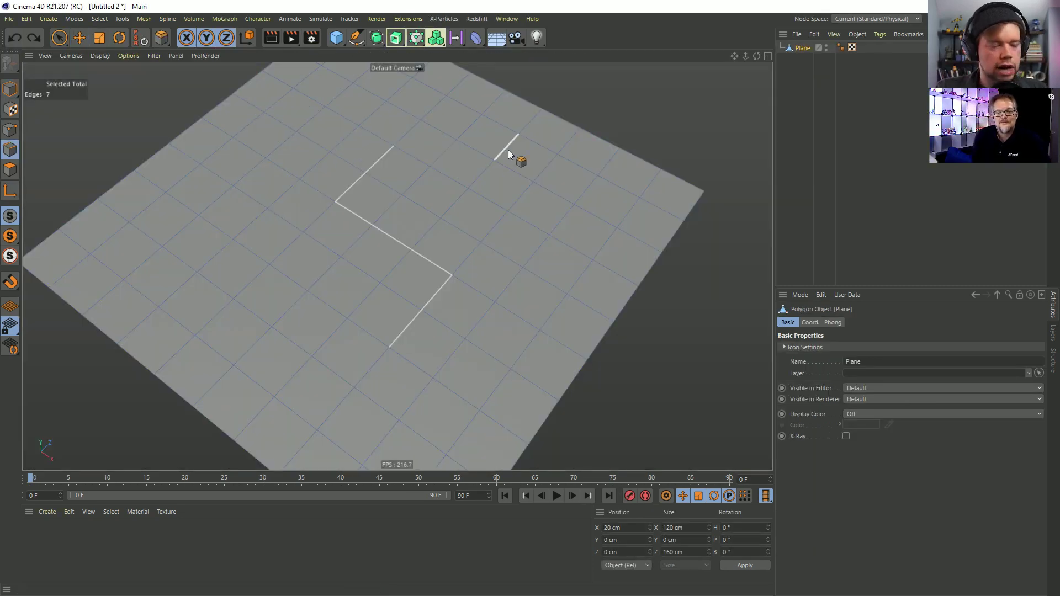
key(ctrl+n)
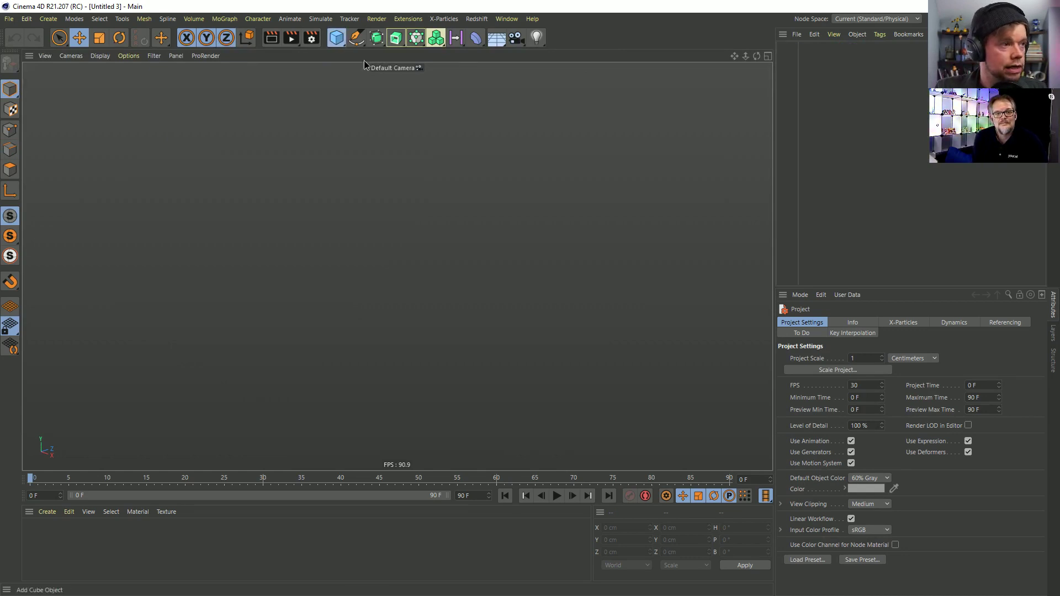
click(339, 41)
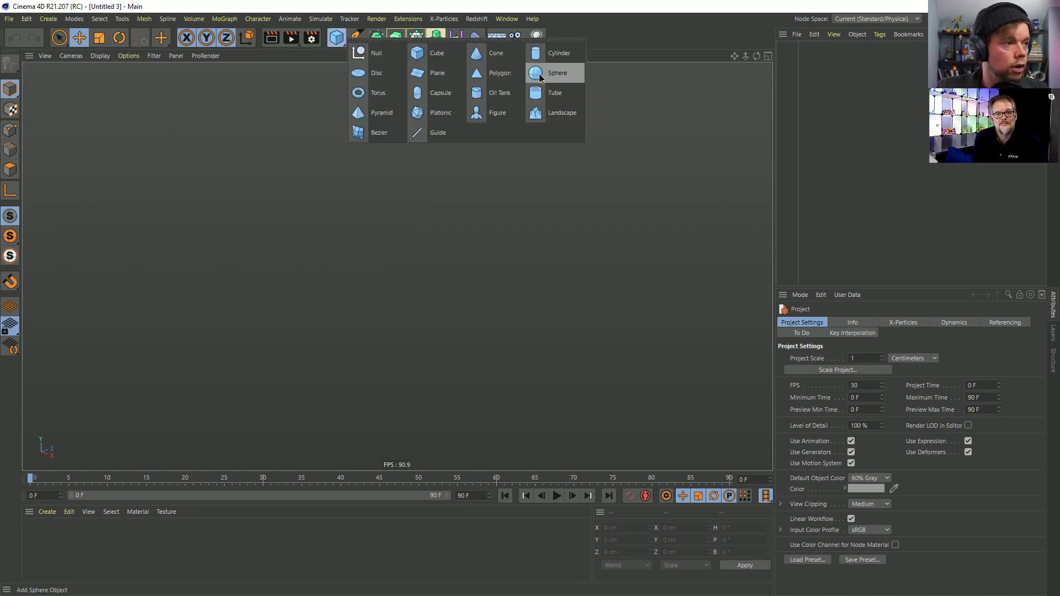
click(539, 74)
scroll(427, 247, up, 2)
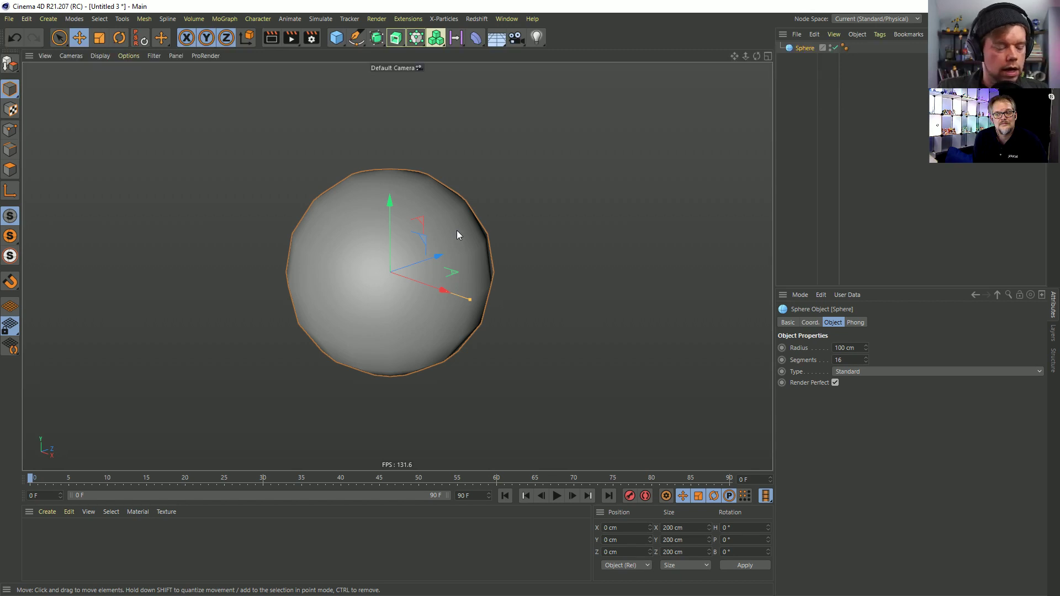
- Display the sphere with Gouraud Shading (Lines) and activate edge mode
key(n)
key(b)
key(Return)
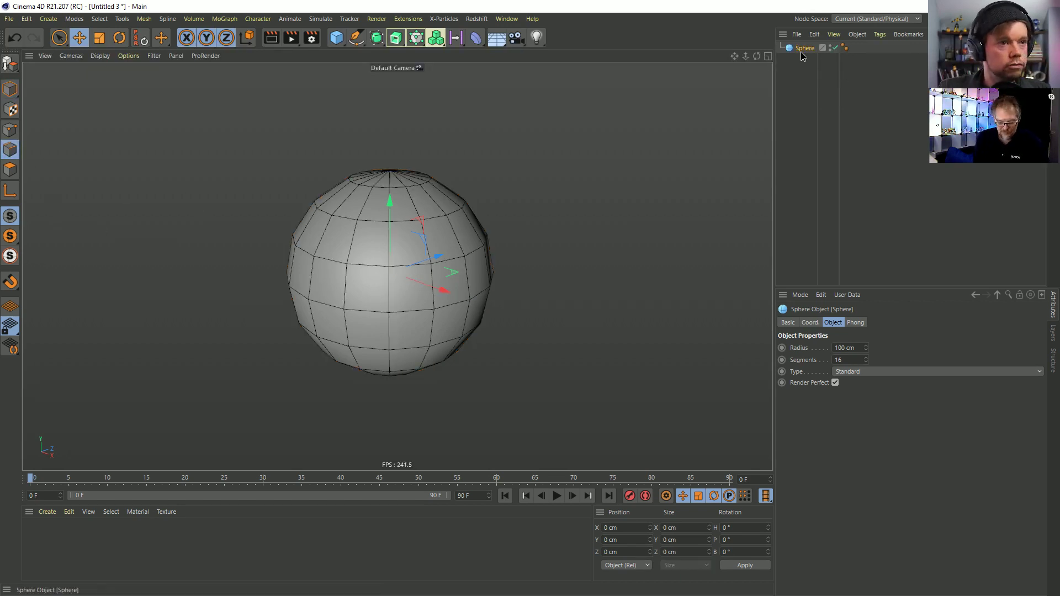
- Make the sphere editable and loop-select the horizontal edge ring just above its middle
key(c)
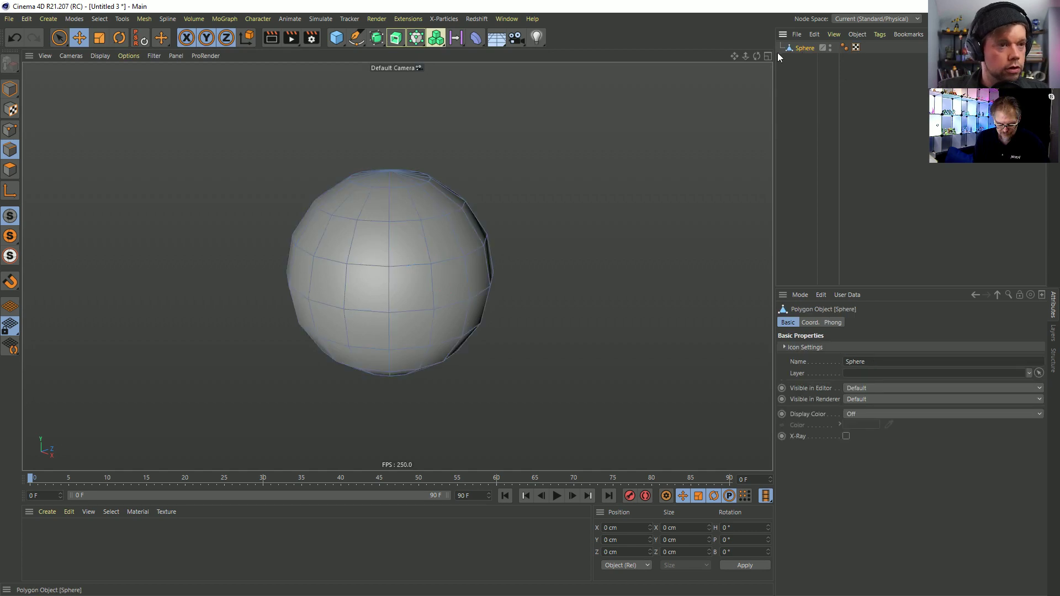
key(u)
key(l)
click(380, 269)
key(space)
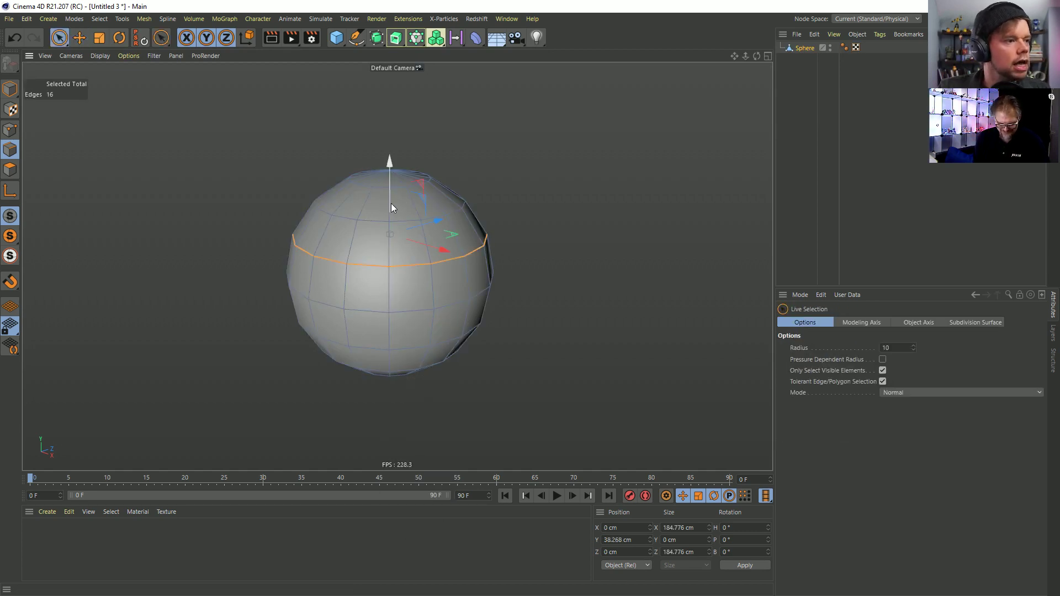
- Loop-select an upper and a lower horizontal edge ring instead, and toggle Stop at Boundary Edges
key(space)
click(370, 224)
shift+click(368, 313)
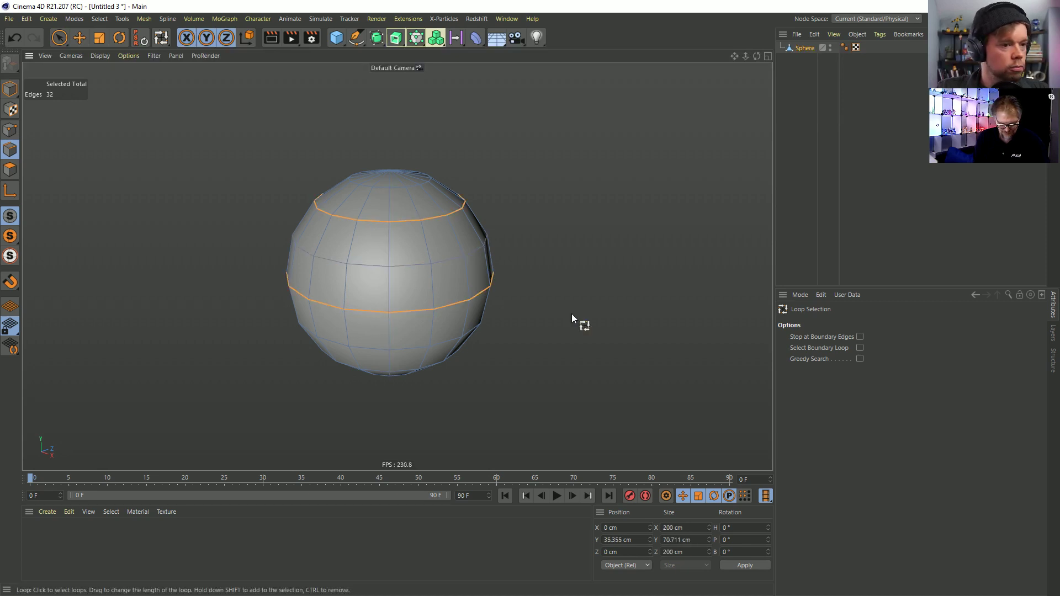
click(860, 337)
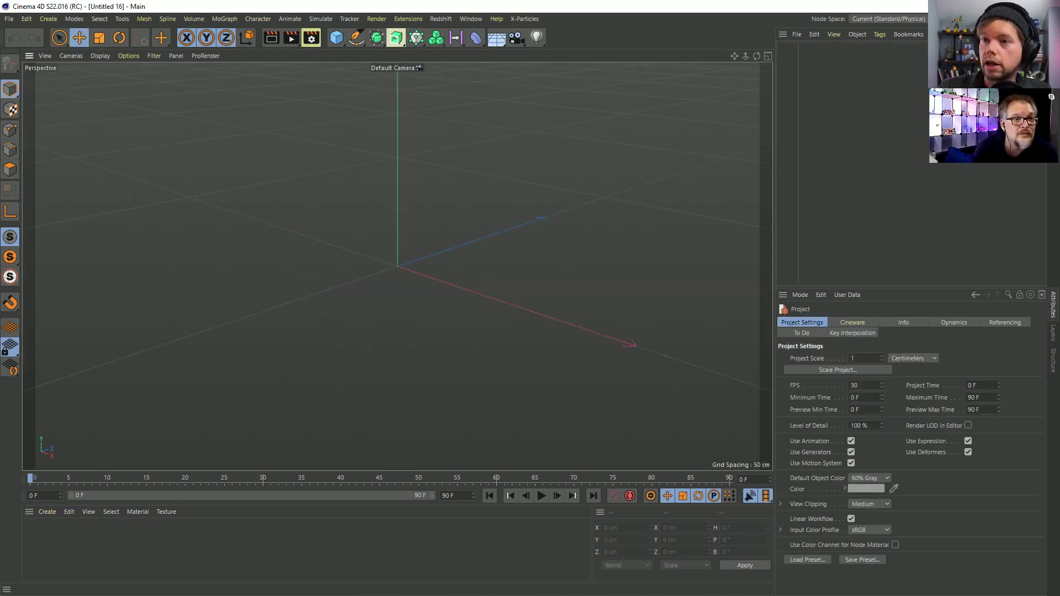
- In Cinema 4D S22, add a sphere with 33 segments, activate edge mode and make the sphere editable
click(336, 38)
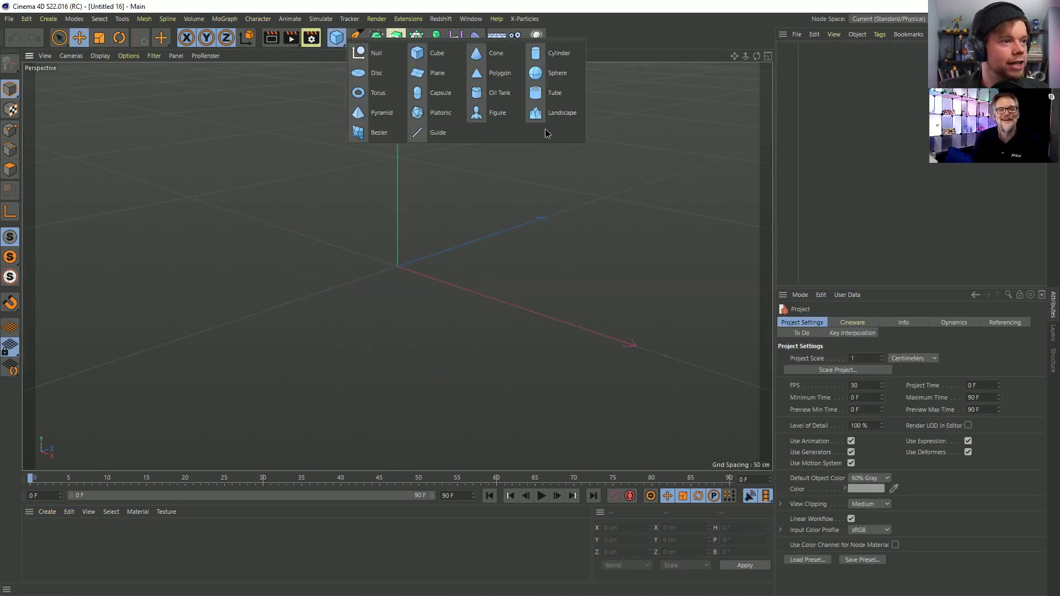
click(555, 77)
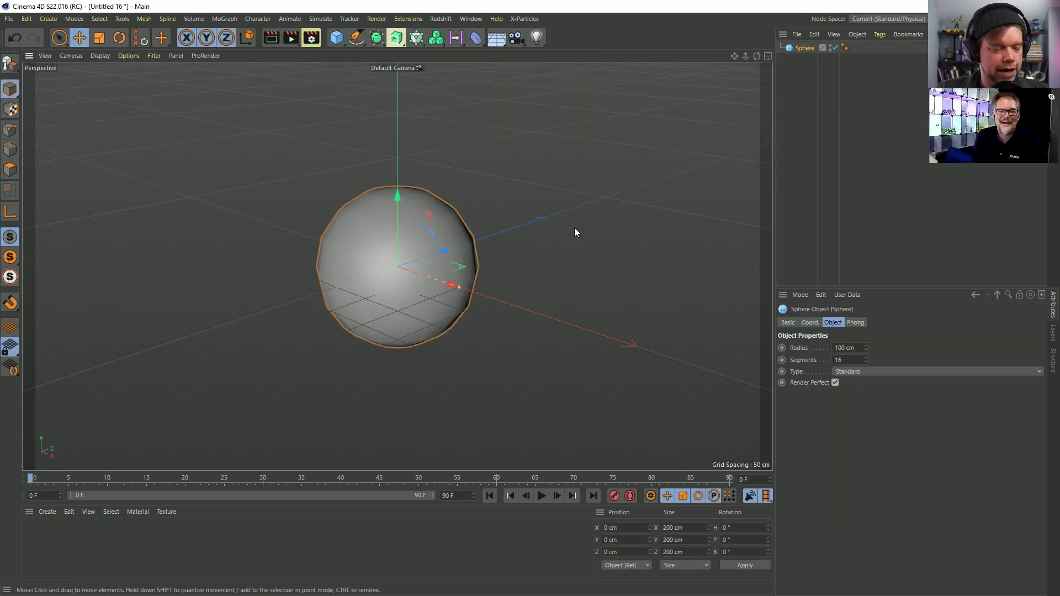
key(c)
click(7, 147)
key(ctrl+z)
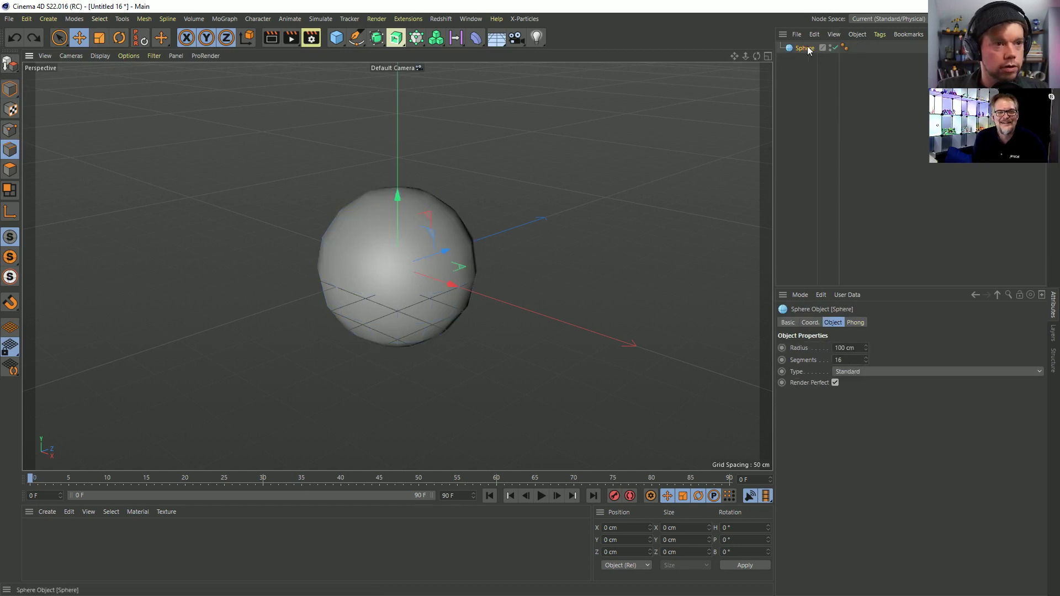
drag(866, 362, 894, 362)
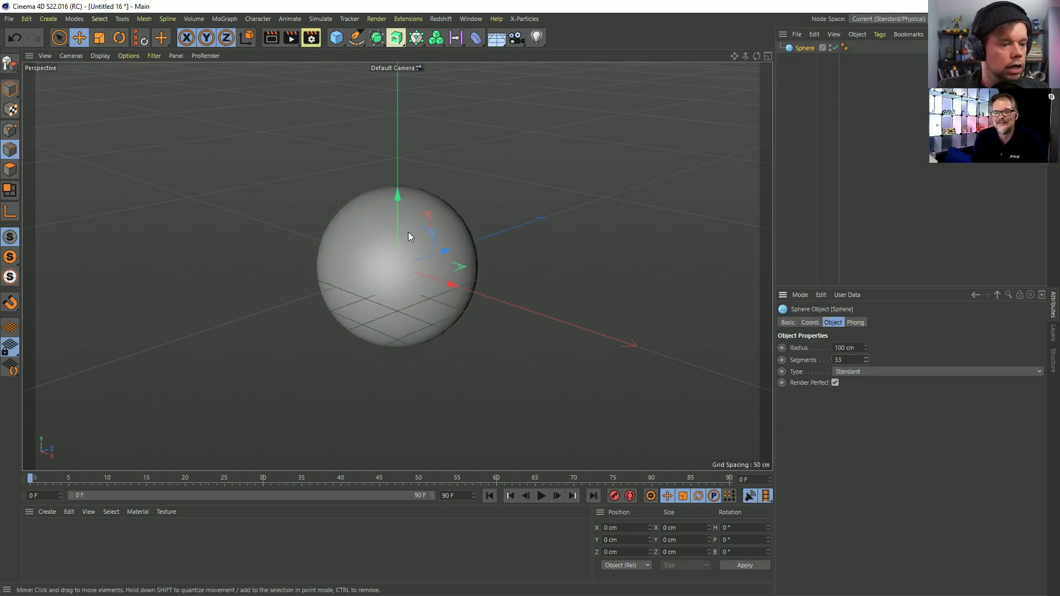
key(c)
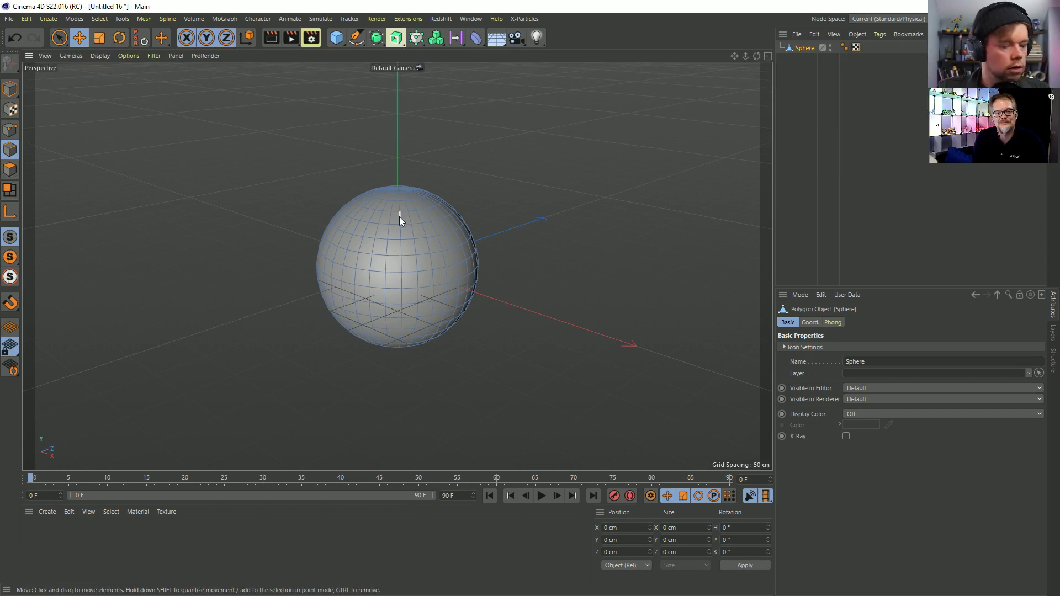
- Loop-select an upper and a lower horizontal edge ring plus two vertical edge runs on the sphere's front
key(u)
key(l)
click(396, 226)
shift+click(386, 305)
click(848, 337)
shift+click(405, 278)
shift+click(425, 216)
mouse_move(448, 231)
alt+mouse_down()
mouse_move(457, 241)
mouse_move(425, 245)
mouse_move(493, 246)
mouse_move(442, 245)
mouse_move(482, 245)
mouse_move(456, 245)
alt+mouse_up()
- Try to extrude the selected edge loops by about 14.9 cm
key(d)
shift+drag(398, 266, 475, 259)
key(ctrl+z)
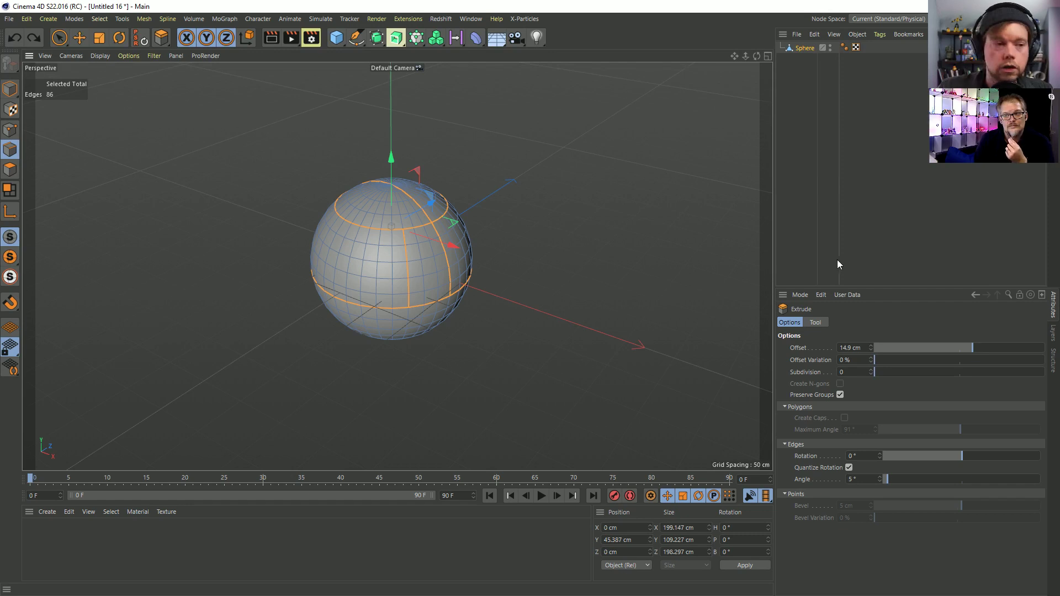
- In polygon mode, select the sphere's whole top cap using a polygon loop selection and Fill Selection
click(10, 169)
click(59, 37)
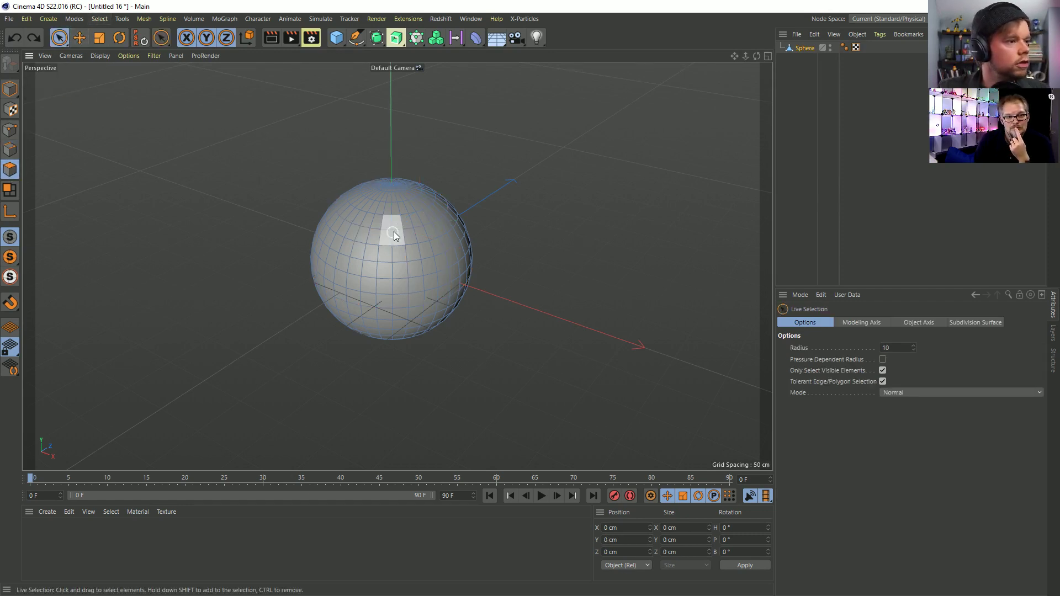
scroll(420, 191, up, 4)
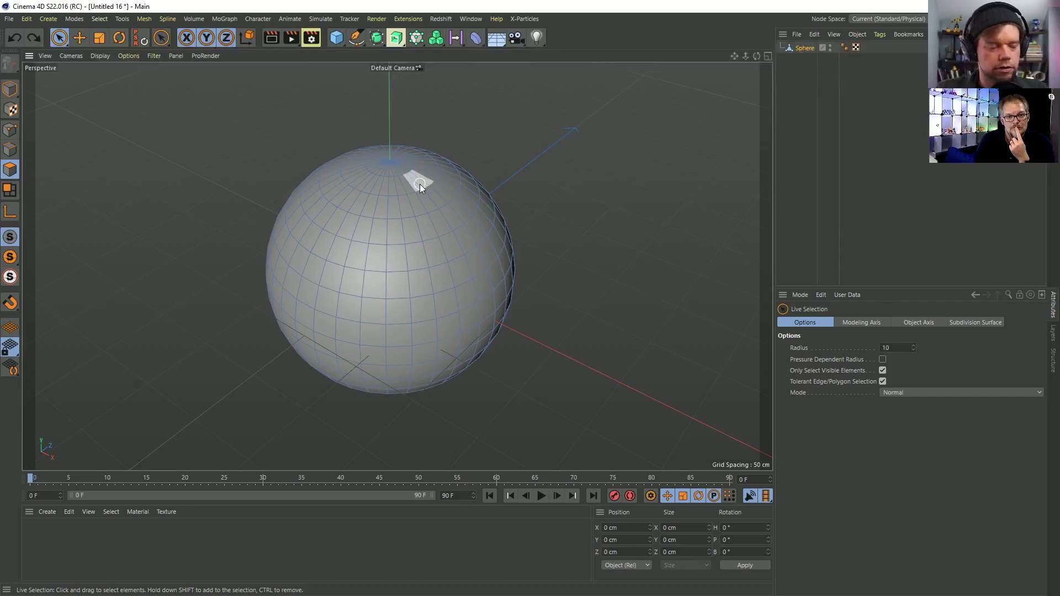
key(u)
key(l)
click(384, 200)
key(u)
key(i)
click(390, 174)
- Extrude the selected top cap with an offset of 28.5 cm and 2 subdivisions
key(d)
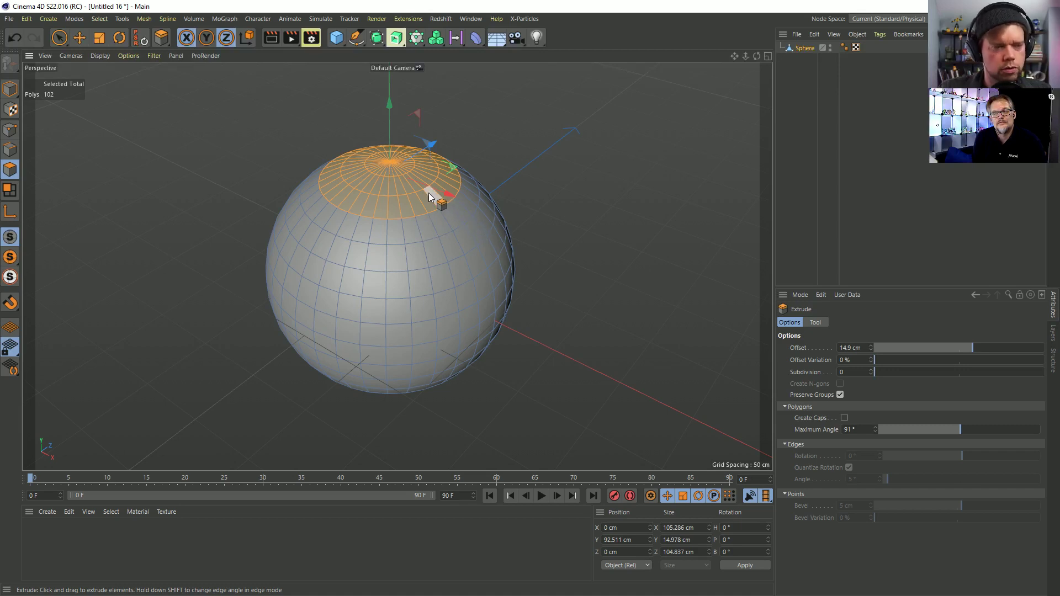
key(m)
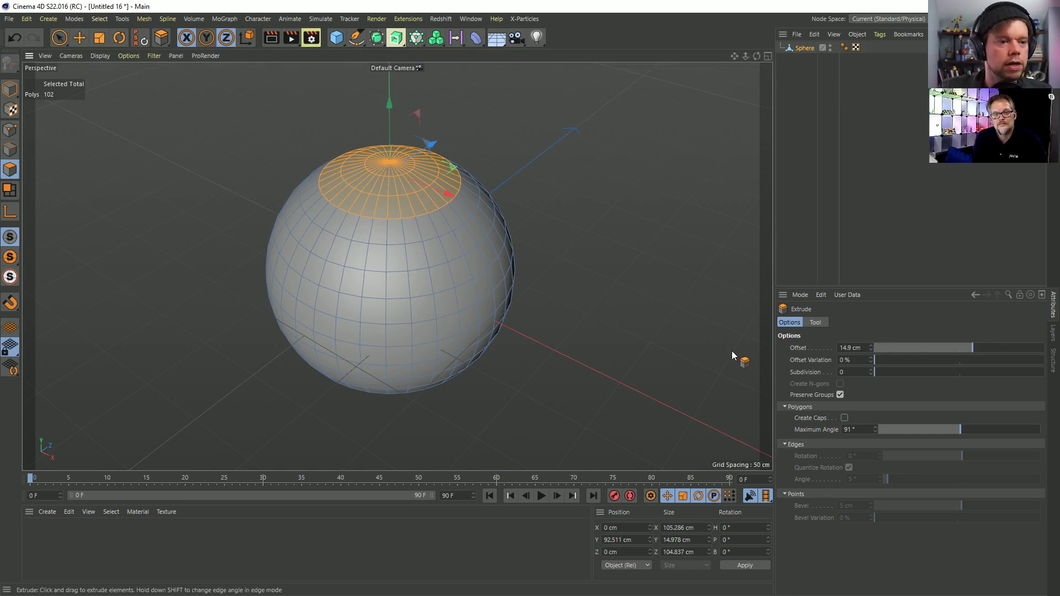
drag(871, 347, 901, 348)
mouse_move(980, 348)
mouse_down()
mouse_move(906, 349)
mouse_move(994, 357)
mouse_move(961, 357)
mouse_move(984, 356)
mouse_up()
mouse_move(892, 373)
mouse_down()
mouse_move(945, 375)
mouse_move(904, 376)
mouse_up()
alt+drag(475, 265, 453, 290)
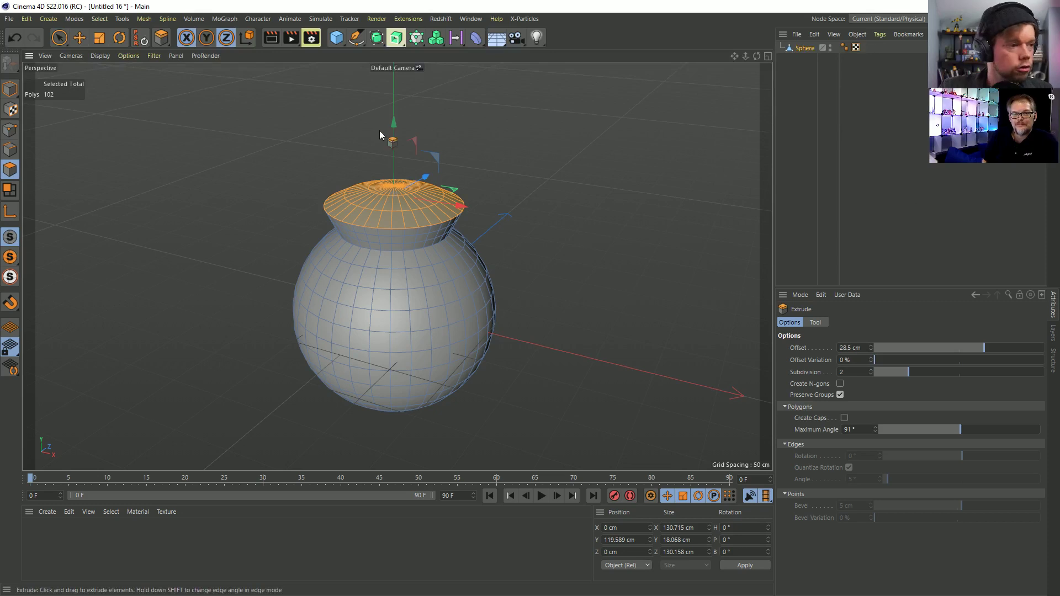
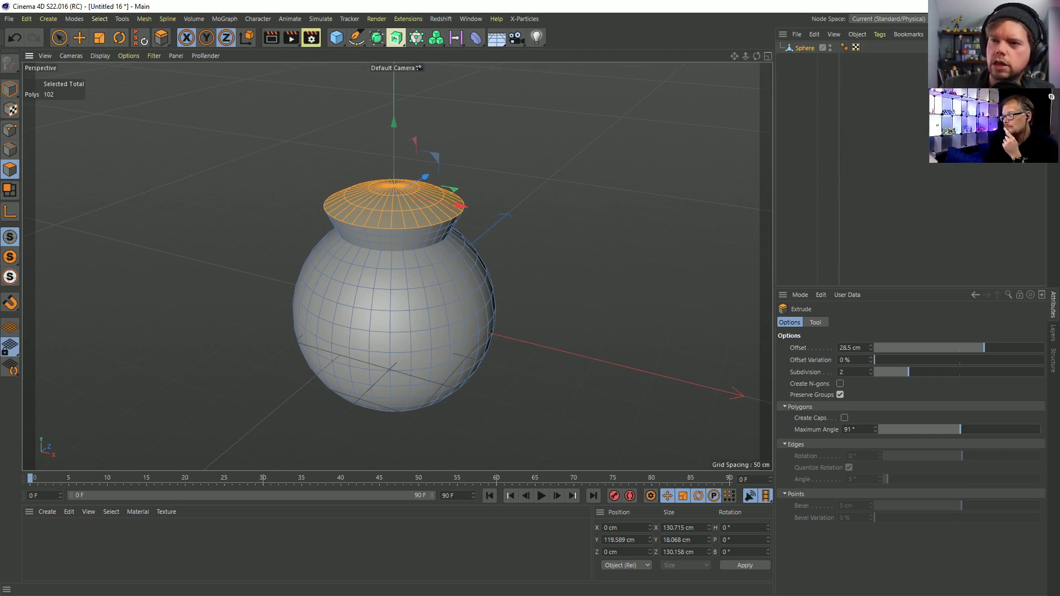
- Start a new project and add a default plane
key(ctrl+n)
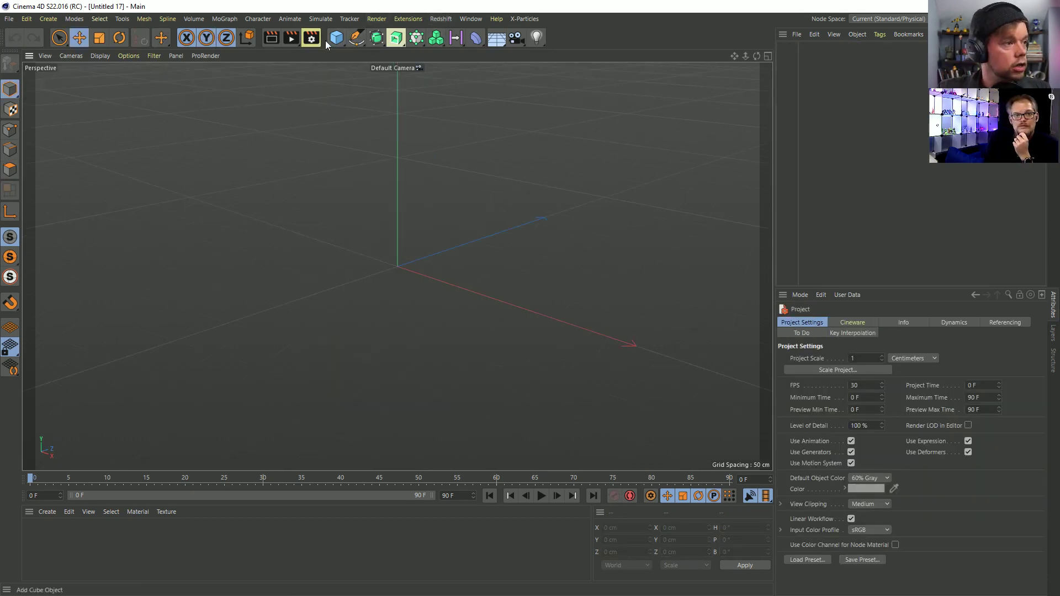
click(337, 37)
click(438, 75)
alt+drag(442, 196, 458, 319)
alt+right_drag(457, 319, 488, 263)
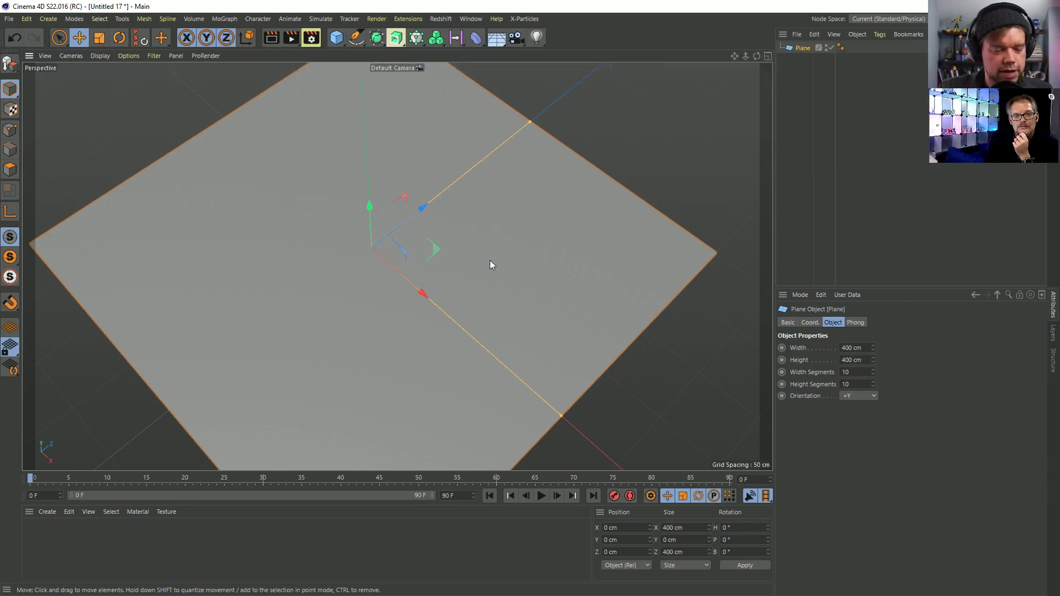
- Make the plane editable and select ten edges in two separate rows, one of them turning a corner
key(c)
click(3, 150)
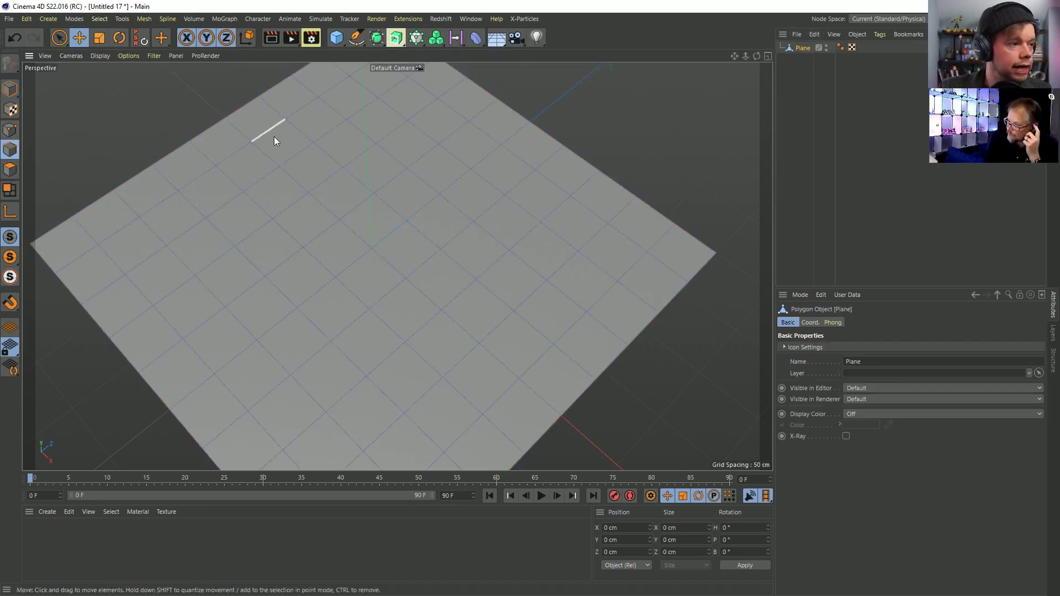
key(9)
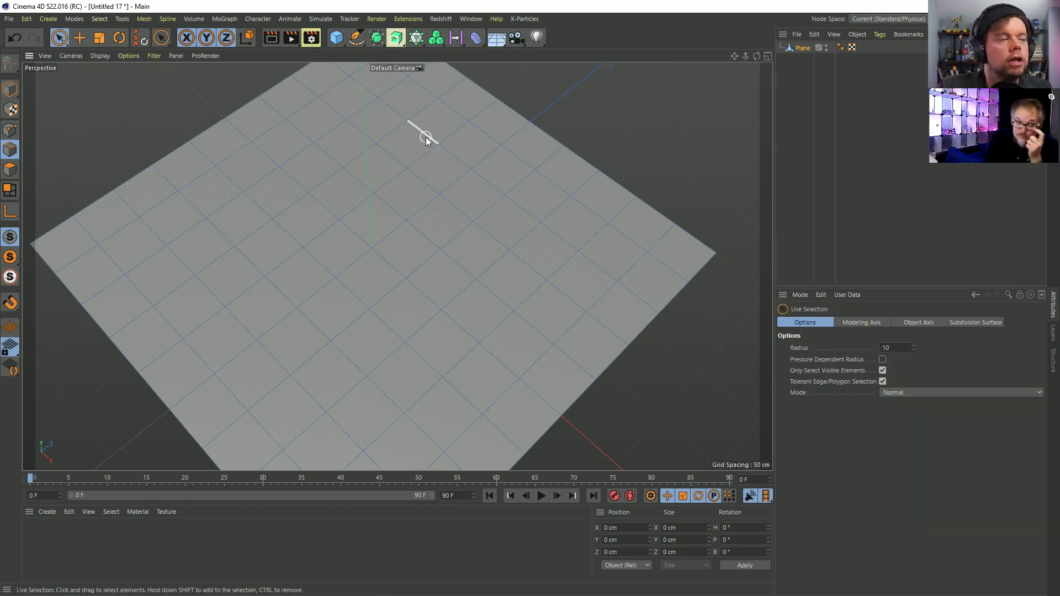
mouse_move(426, 141)
mouse_down()
mouse_move(374, 161)
mouse_move(337, 200)
mouse_move(443, 290)
mouse_up()
shift+drag(213, 262, 329, 372)
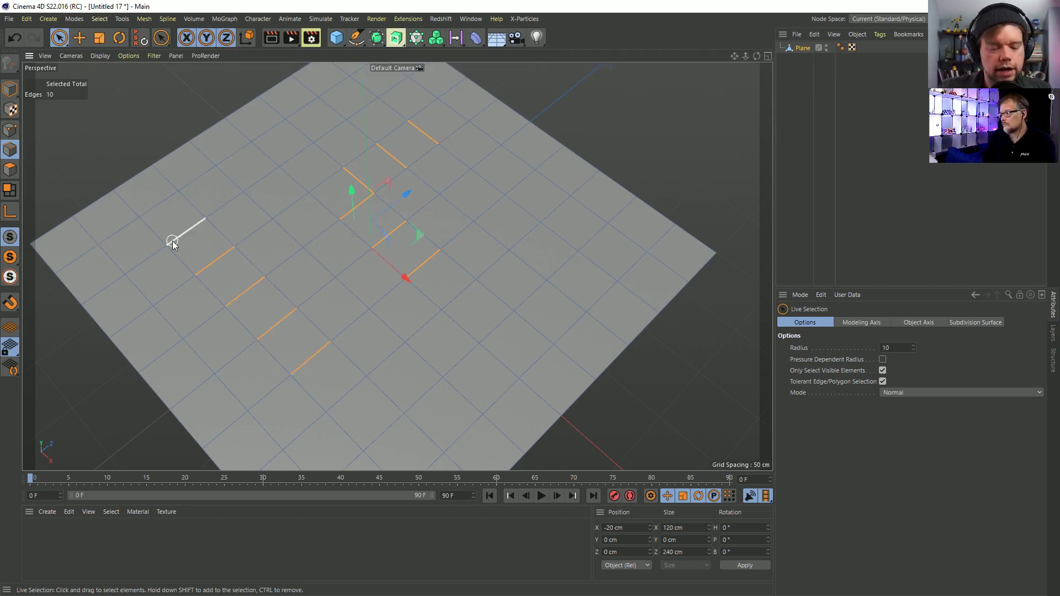
- Apply Edge Cut to the ten selected edges with N-gons set to None and 3 subdivisions
key(m)
key(f)
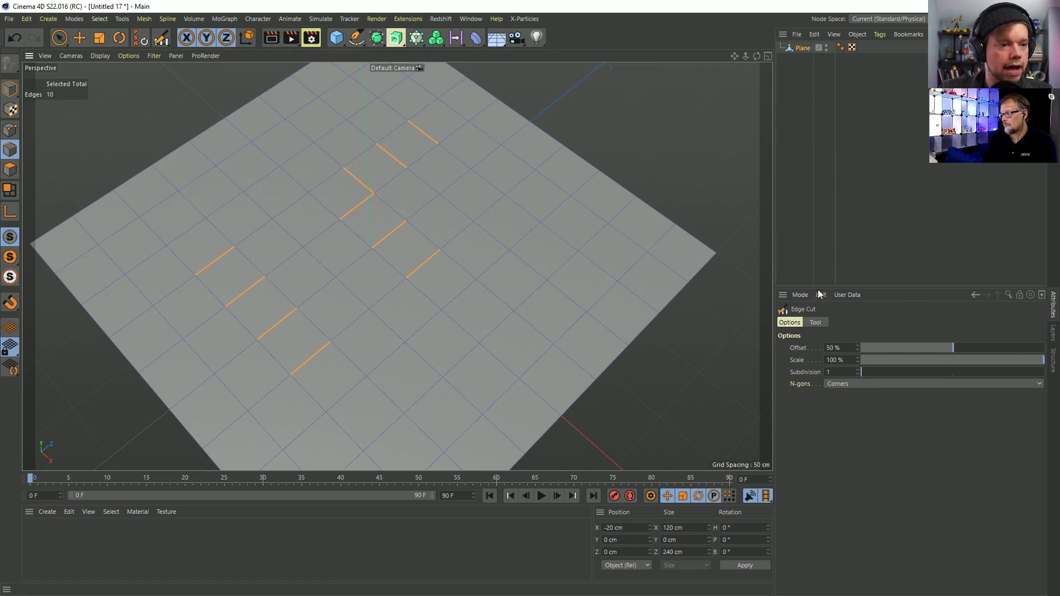
click(843, 383)
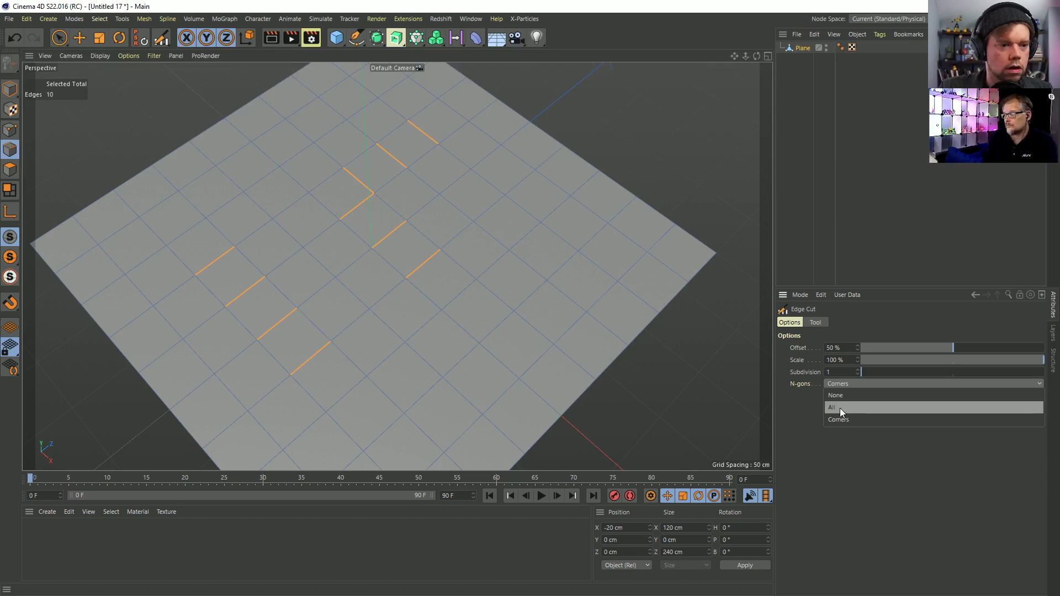
click(839, 396)
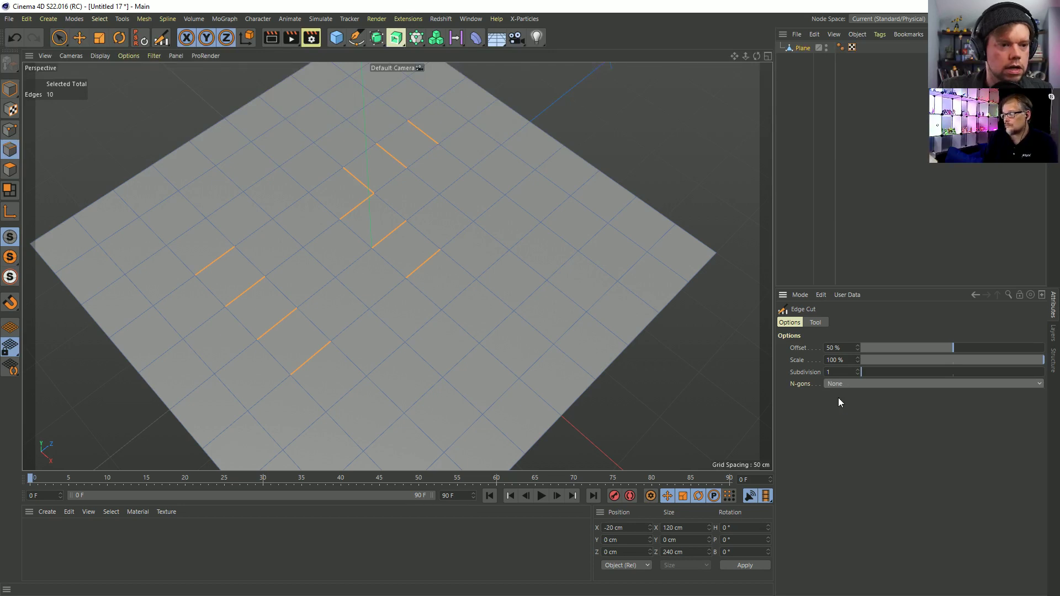
shift+click(816, 323)
click(804, 419)
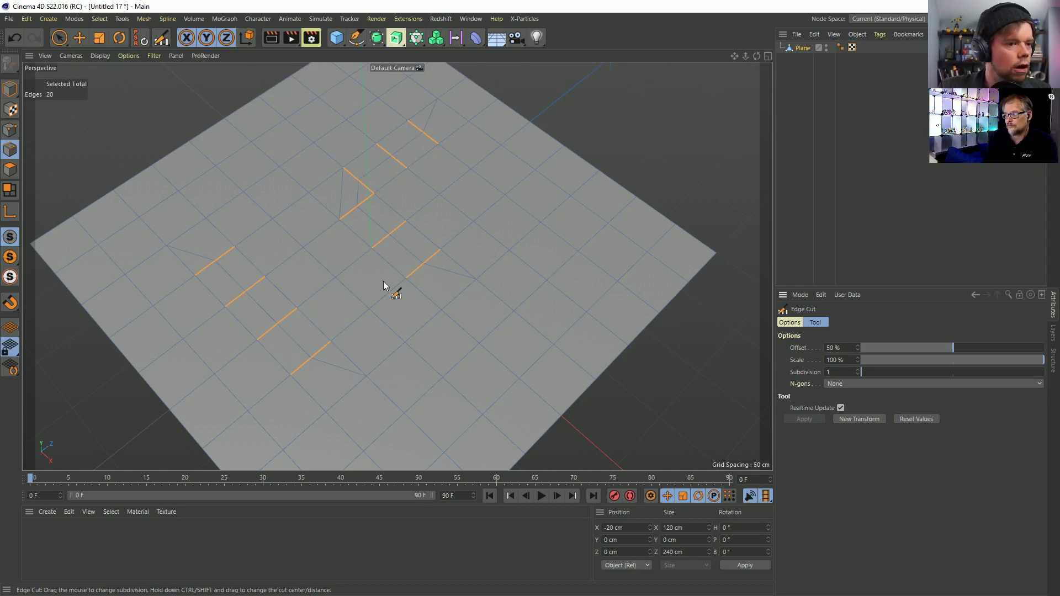
click(858, 370)
click(857, 369)
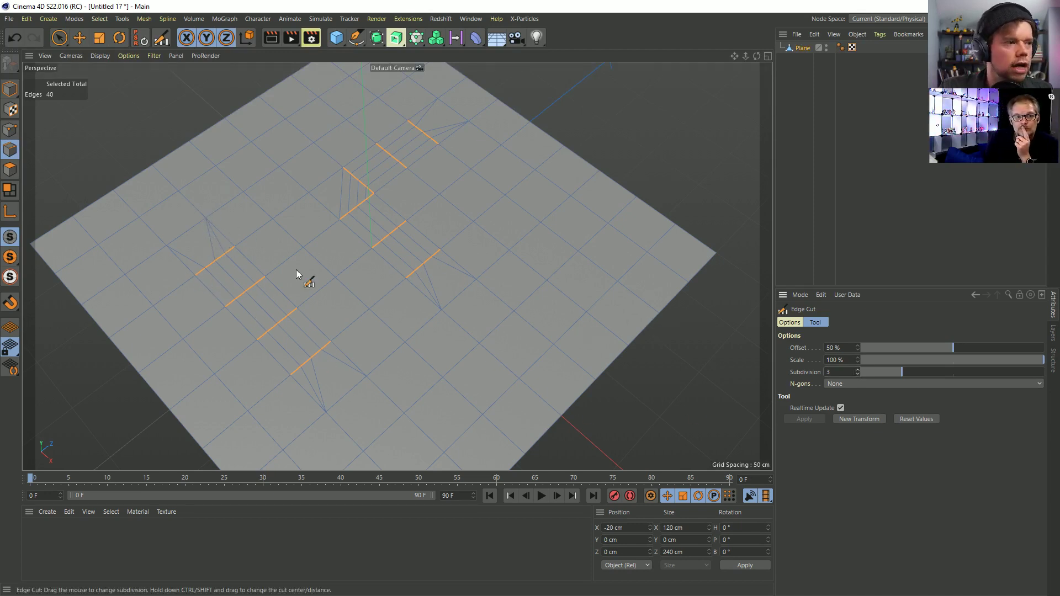
- Select the triangulating edges at the ends of the cut strips with Live Selection
click(58, 38)
click(207, 253)
shift+click(196, 263)
shift+click(331, 356)
shift+click(315, 376)
shift+click(436, 293)
shift+click(425, 287)
shift+click(448, 268)
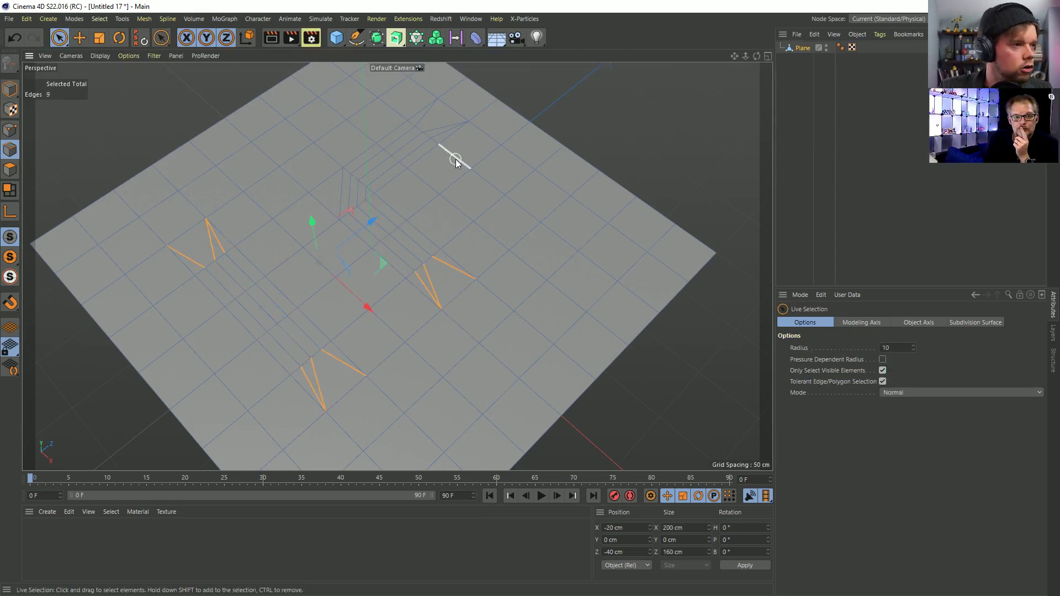
shift+click(447, 133)
shift+click(426, 115)
shift+click(456, 137)
- Undo the triangle edge selections and the edge cut, back to the ten selected edges
key(ctrl+z)
key(ctrl+z)
key(ctrl+z)
key(ctrl+z)
key(ctrl+z)
key(ctrl+z)
key(ctrl+z)
key(ctrl+z)
key(ctrl+z)
key(ctrl+z)
key(ctrl+z)
key(ctrl+z)
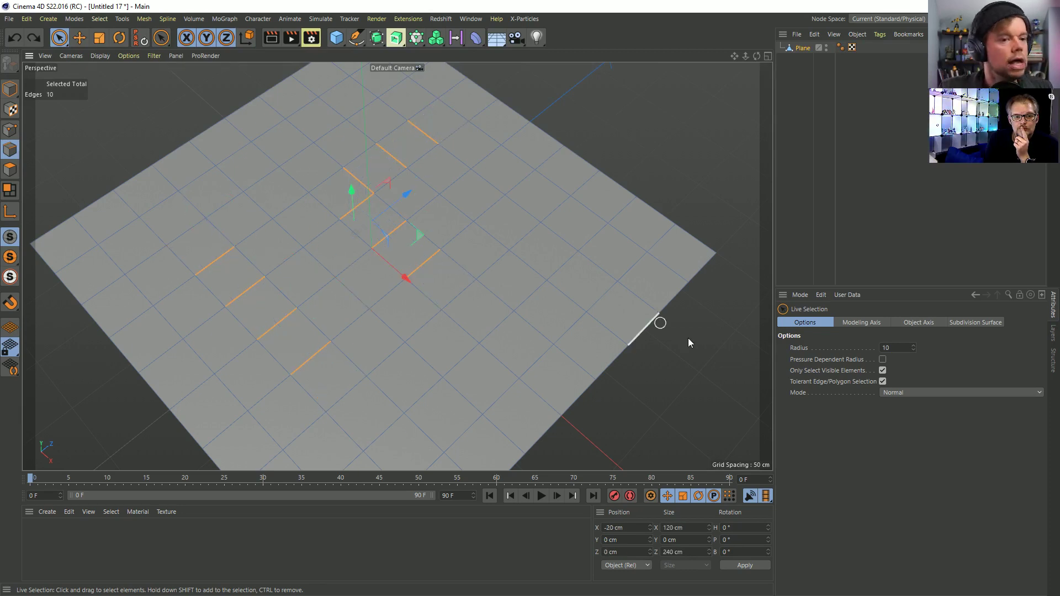
- Apply Edge Cut to the ten edges with N-gons set to All and 5 subdivisions, and activate point mode
key(m)
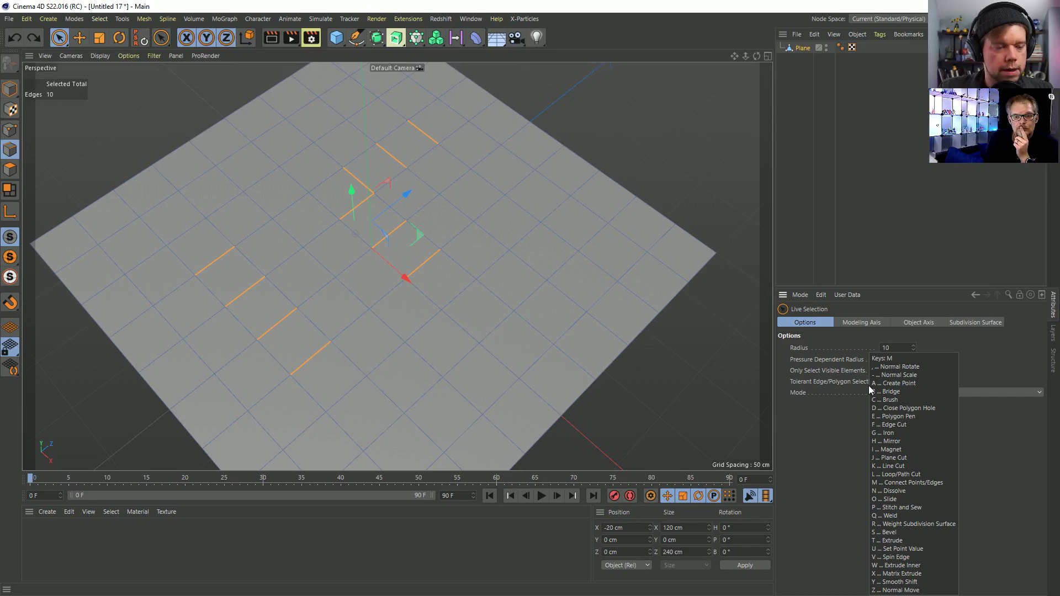
key(f)
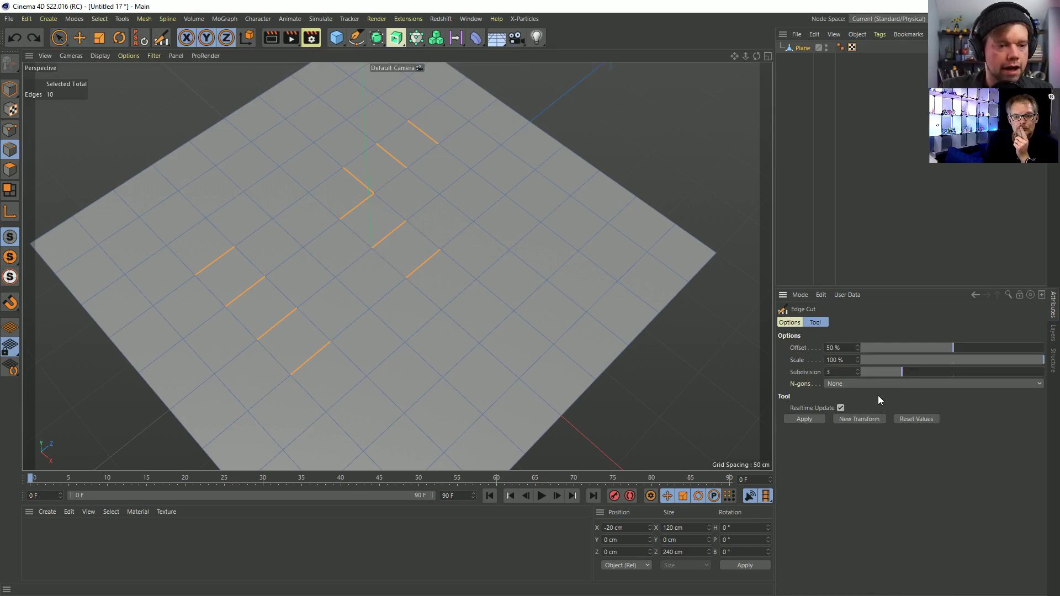
click(837, 386)
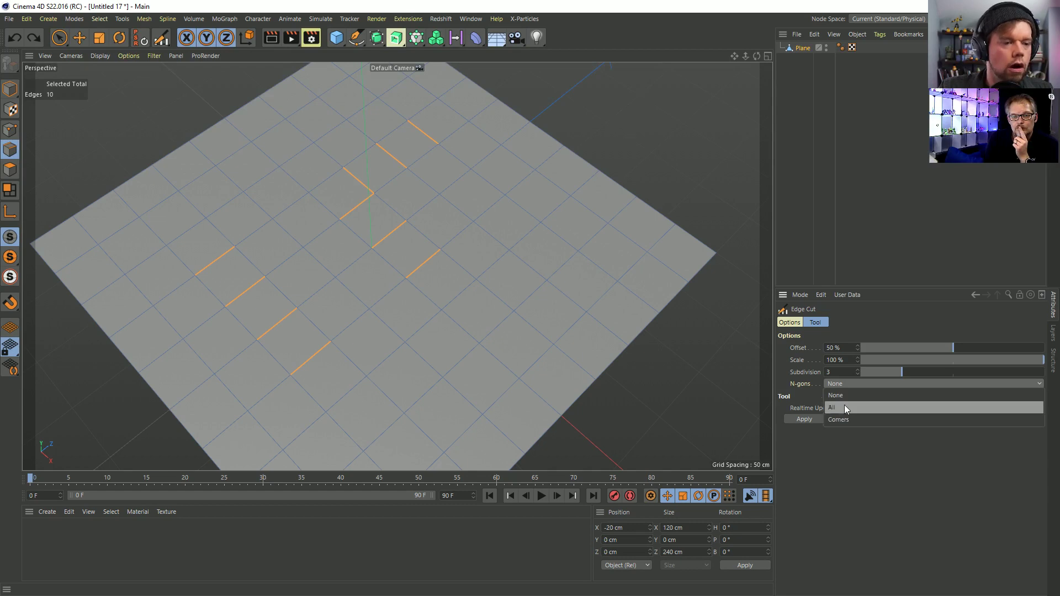
click(835, 407)
drag(387, 321, 390, 301)
click(10, 130)
- Undo the edge cut made with N-gons set to All and return to edge mode with Live Selection
key(ctrl+z)
key(space)
click(10, 169)
click(10, 150)
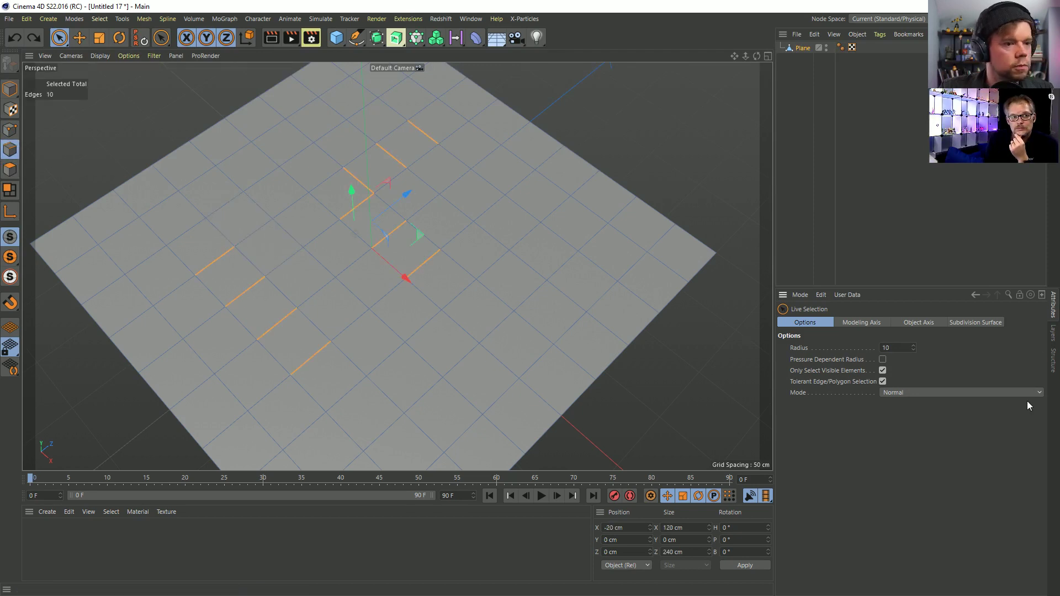
- Apply Edge Cut to the ten selected edges with N-gons set to Corners and 7 subdivisions
key(m)
key(f)
click(887, 384)
click(855, 418)
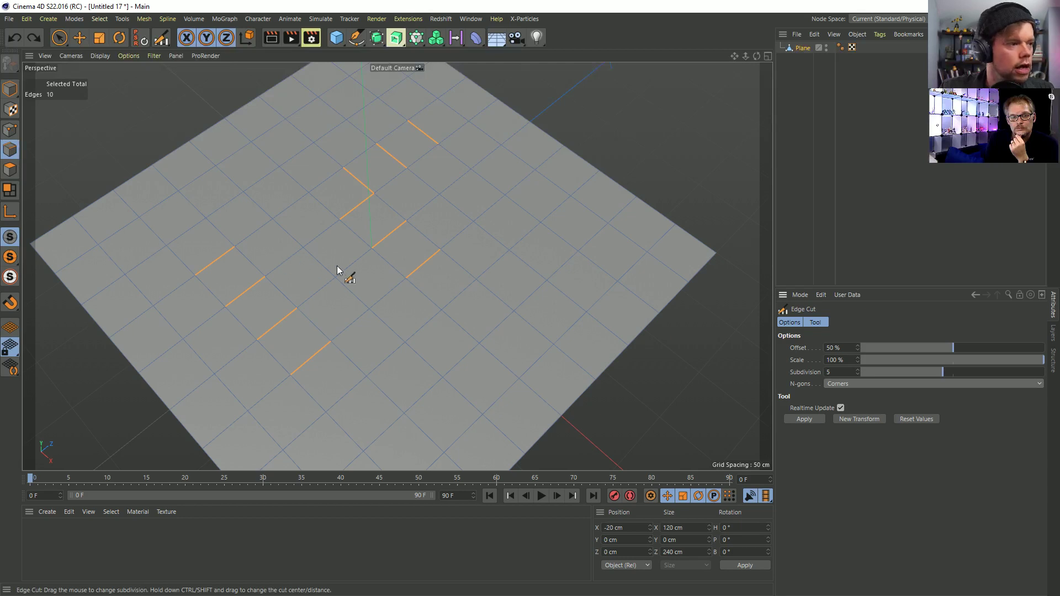
drag(356, 266, 378, 267)
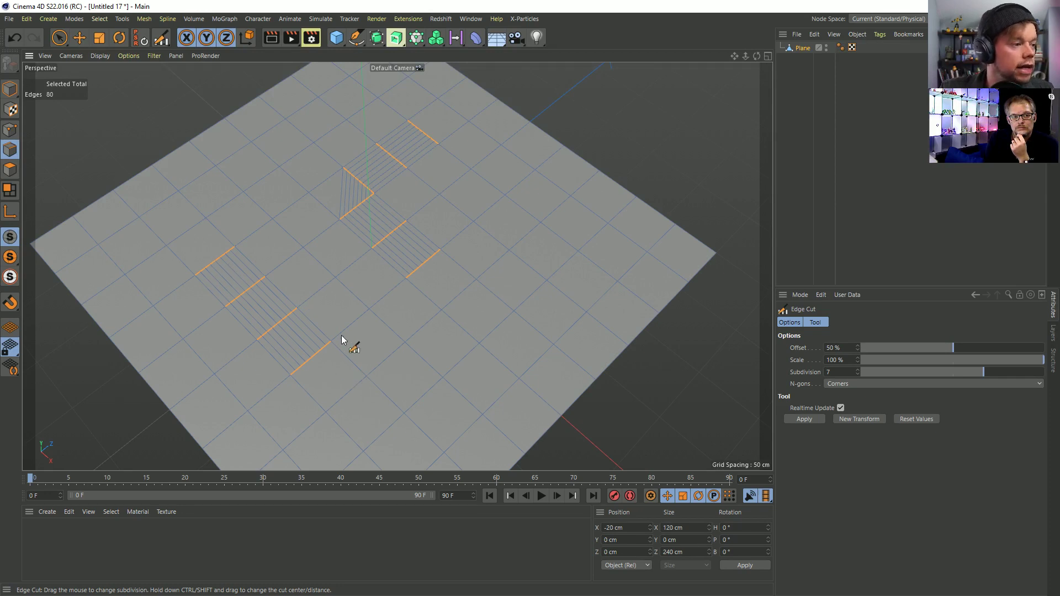
- Examine the polygons of the cut strips up close in polygon mode with Live Selection
scroll(71, 252, up, 4)
click(10, 170)
key(space)
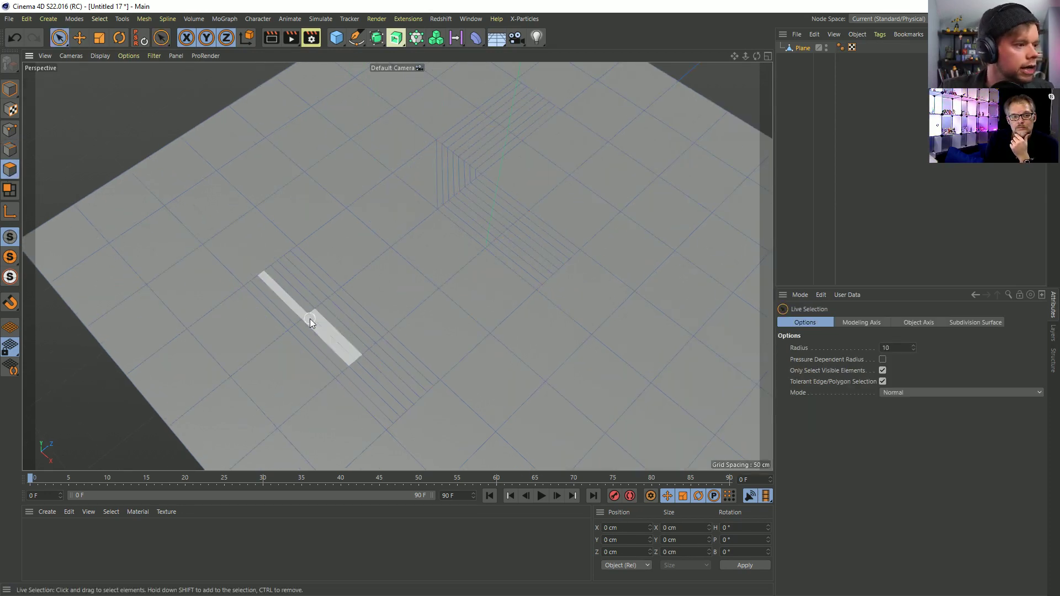
- Select the twelve polygons of four alternate cut strips with Live Selection at radius 1
scroll(310, 312, down, 5)
scroll(267, 282, up, 3)
scroll(277, 280, up, 2)
alt+right_drag(279, 293, 326, 291)
middle_drag(360, 278, 345, 279)
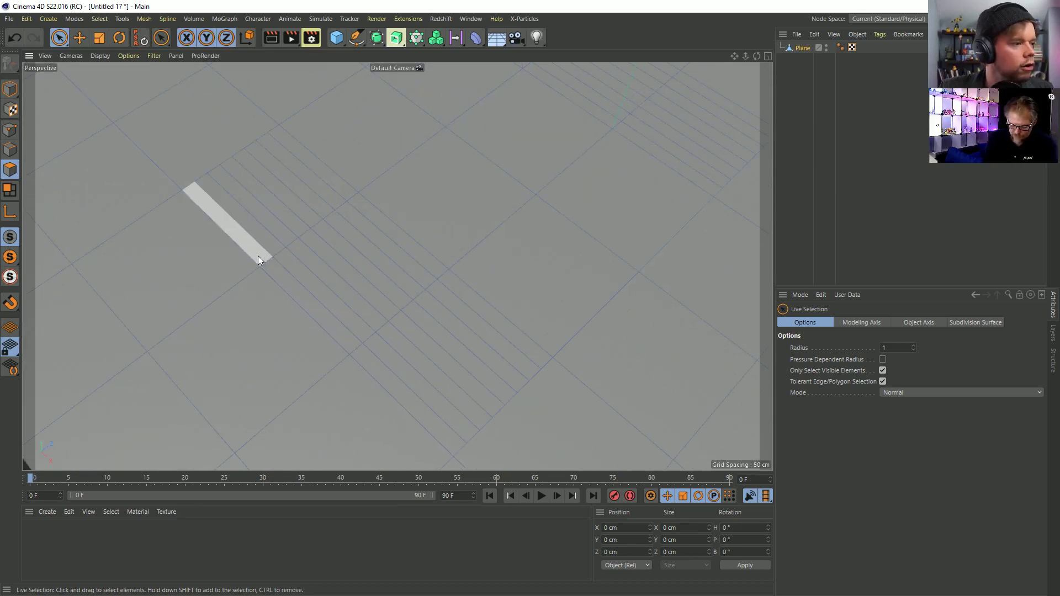
mouse_move(257, 264)
mouse_down()
mouse_move(338, 329)
mouse_move(348, 322)
mouse_up()
shift+drag(286, 240, 396, 337)
shift+drag(313, 221, 346, 244)
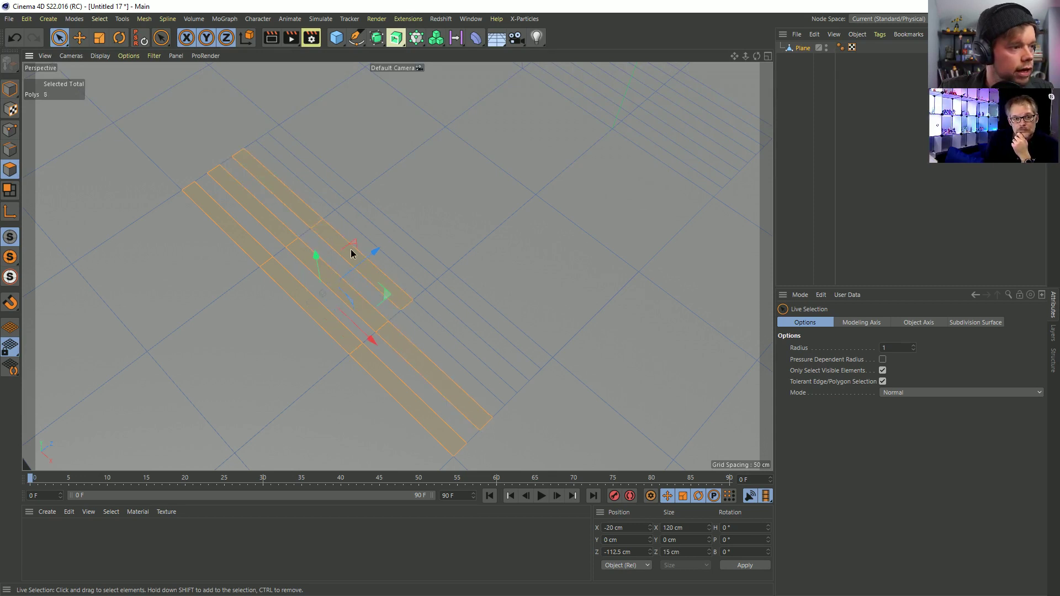
shift+click(422, 318)
shift+click(331, 205)
shift+click(366, 225)
shift+click(440, 288)
- Extrude the selected strip polygons by -25 cm to sink them as grooves into the plane
key(d)
drag(560, 299, 496, 307)
mouse_move(496, 308)
alt+mouse_down()
mouse_move(330, 286)
mouse_move(507, 261)
mouse_move(513, 294)
alt+mouse_up()
scroll(513, 293, down, 3)
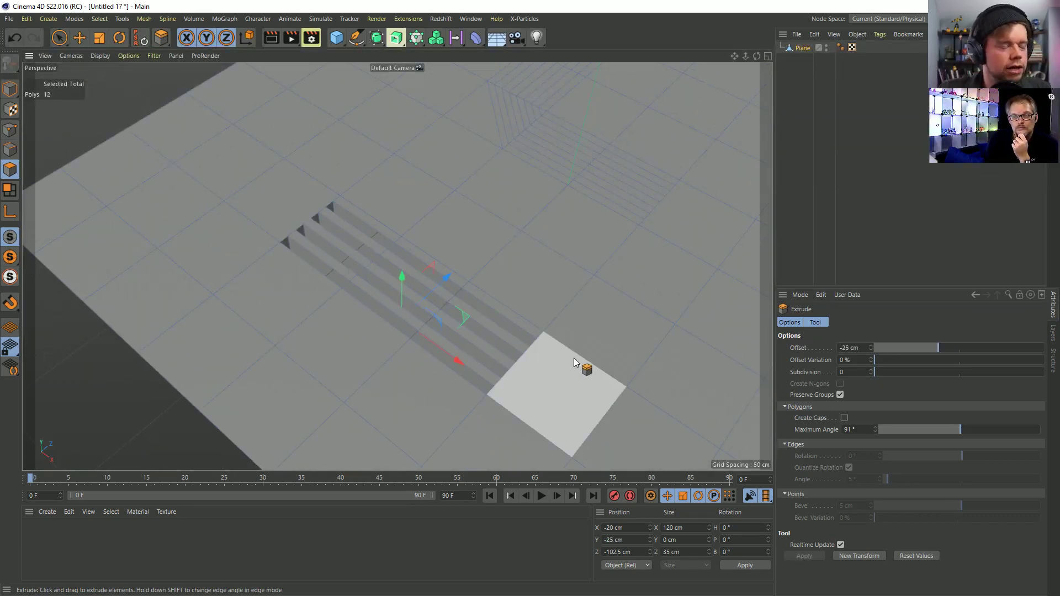
alt+drag(482, 291, 505, 260)
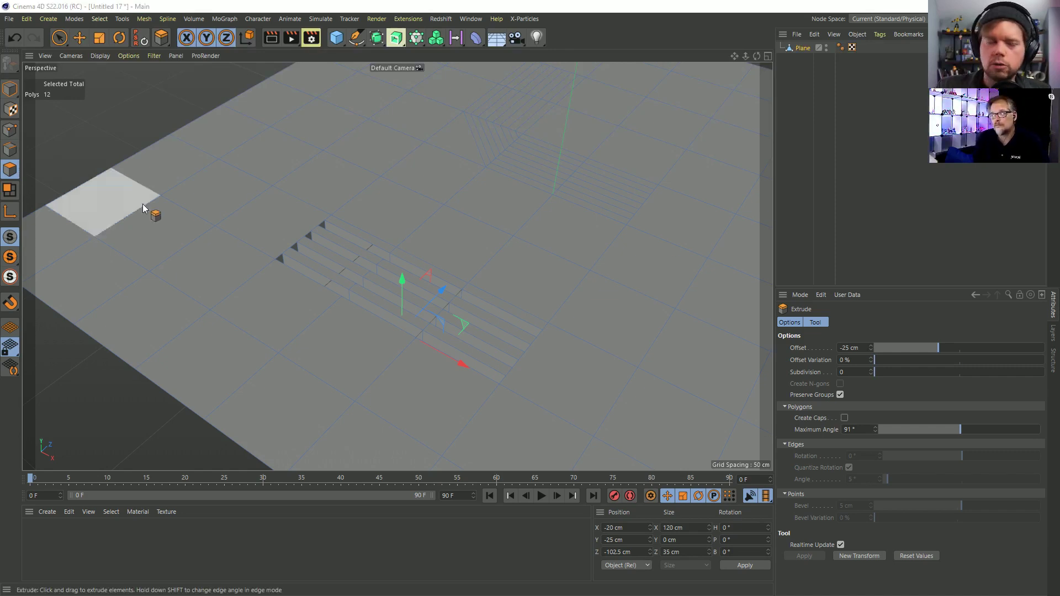
alt+right_drag(514, 205, 323, 267)
alt+middle_drag(509, 223, 398, 271)
alt+right_drag(397, 270, 589, 177)
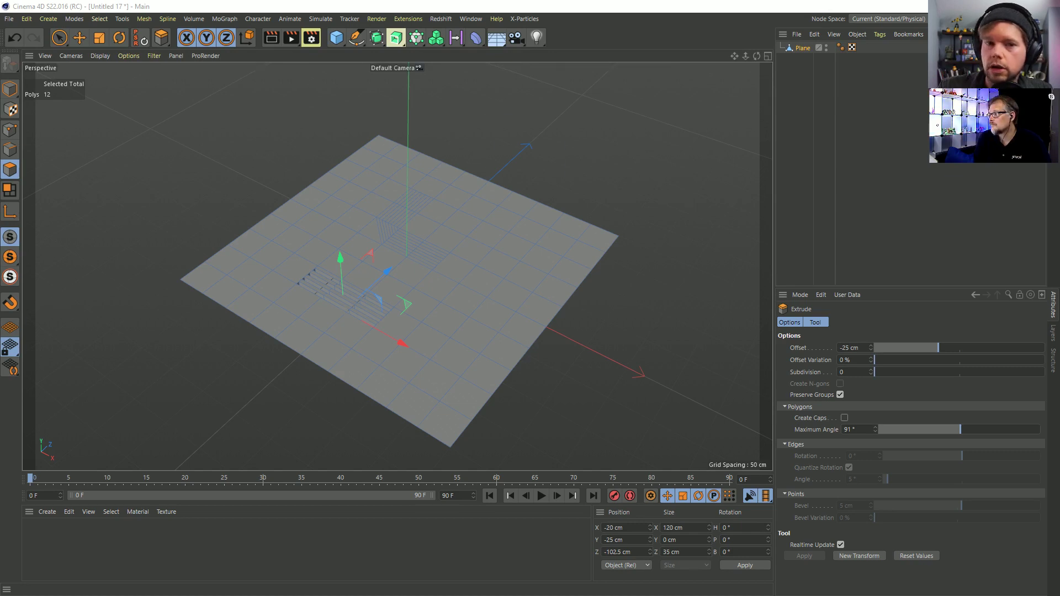
- Hide the Workplane in the viewport of the Armor.c4d scene
key(h)
alt+drag(534, 345, 241, 166)
click(154, 57)
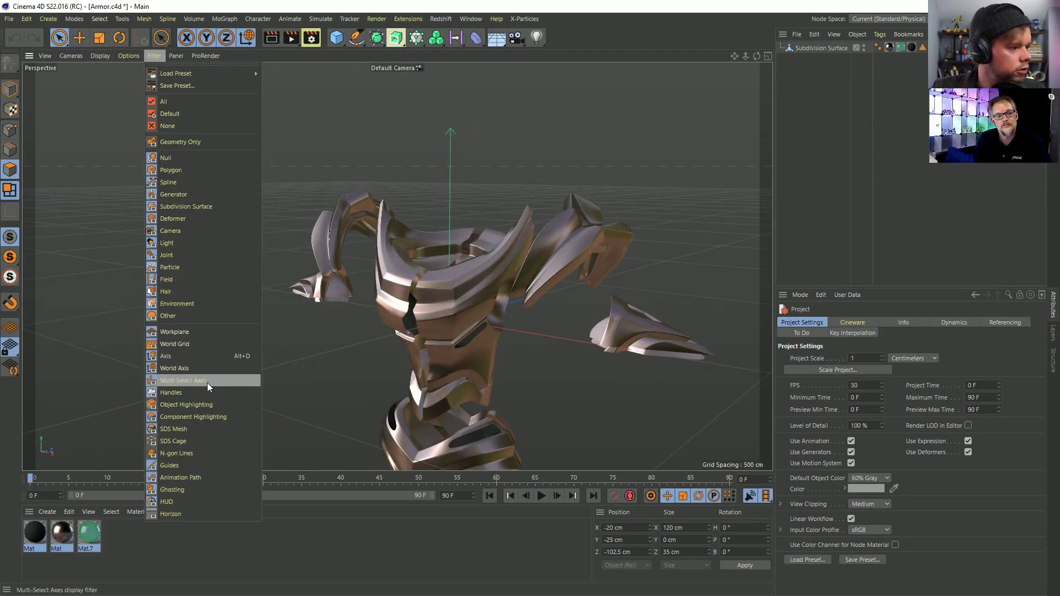
click(188, 326)
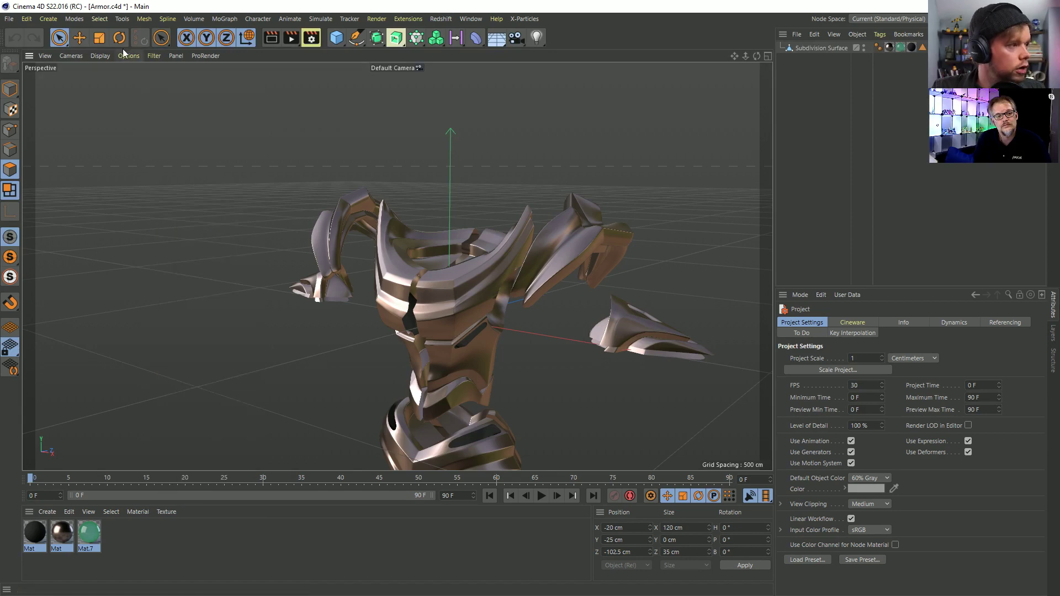
click(155, 56)
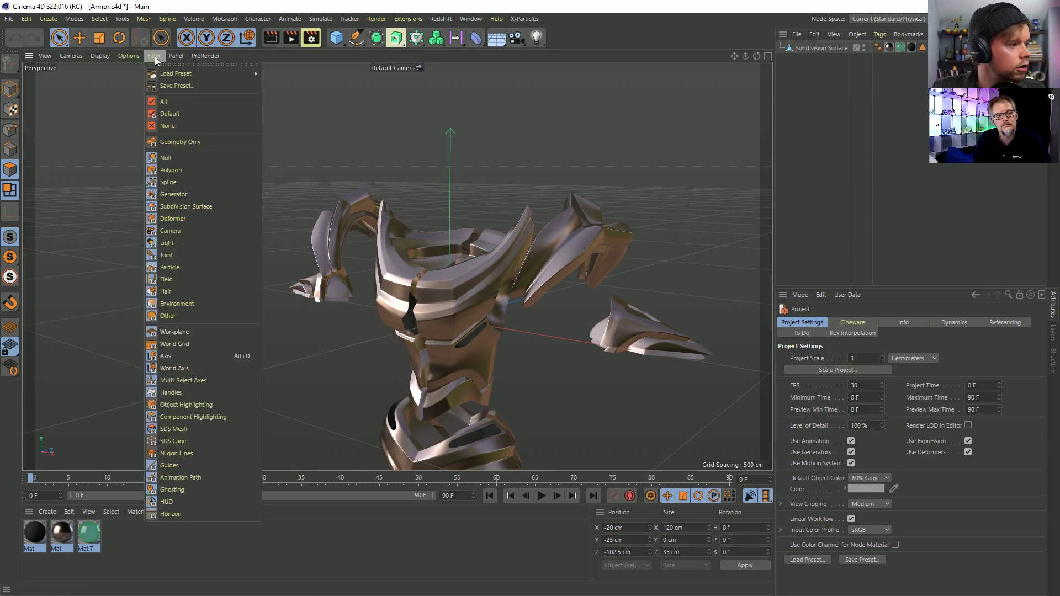
click(200, 335)
- Select the armor's Subdivision Surface polygon object and inspect its dense mesh around the chest
alt+drag(373, 276, 392, 243)
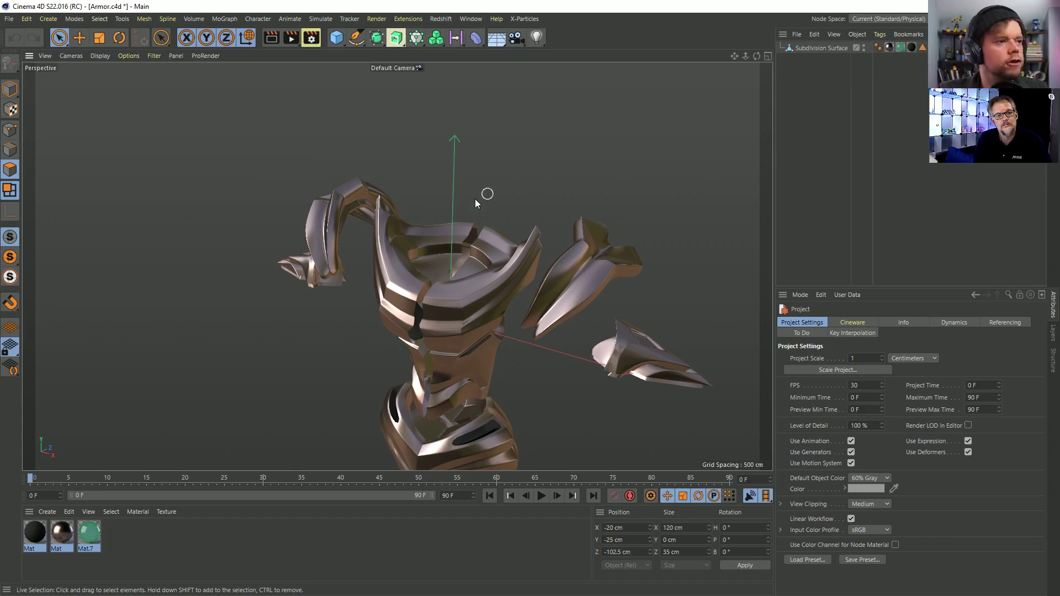
alt+right_drag(505, 187, 456, 296)
alt+middle_drag(456, 296, 373, 230)
mouse_move(373, 229)
alt+mouse_down()
mouse_move(409, 204)
mouse_move(374, 230)
alt+mouse_up()
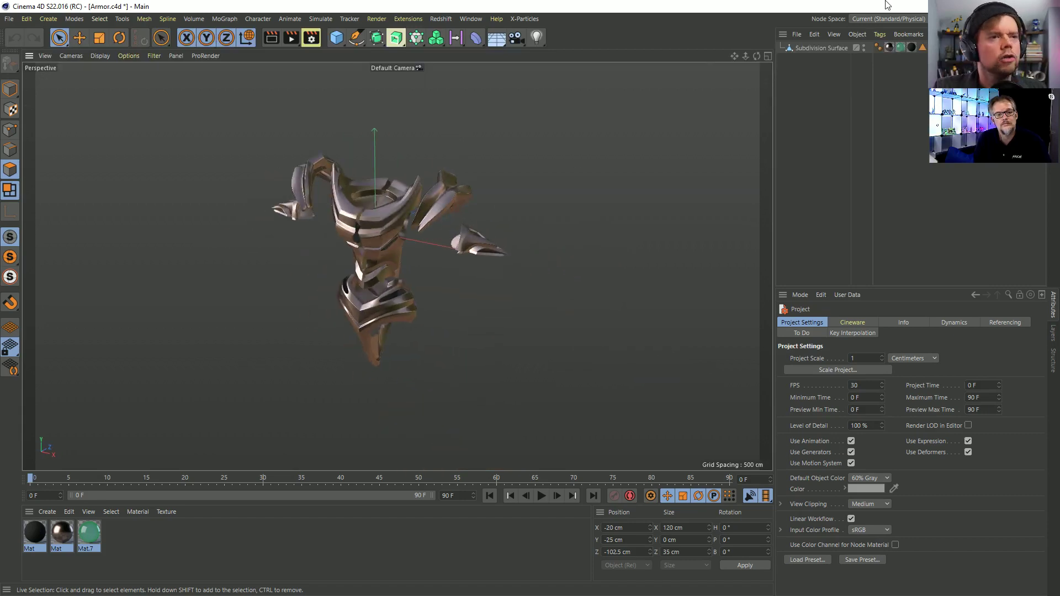
click(823, 48)
scroll(369, 251, up, 5)
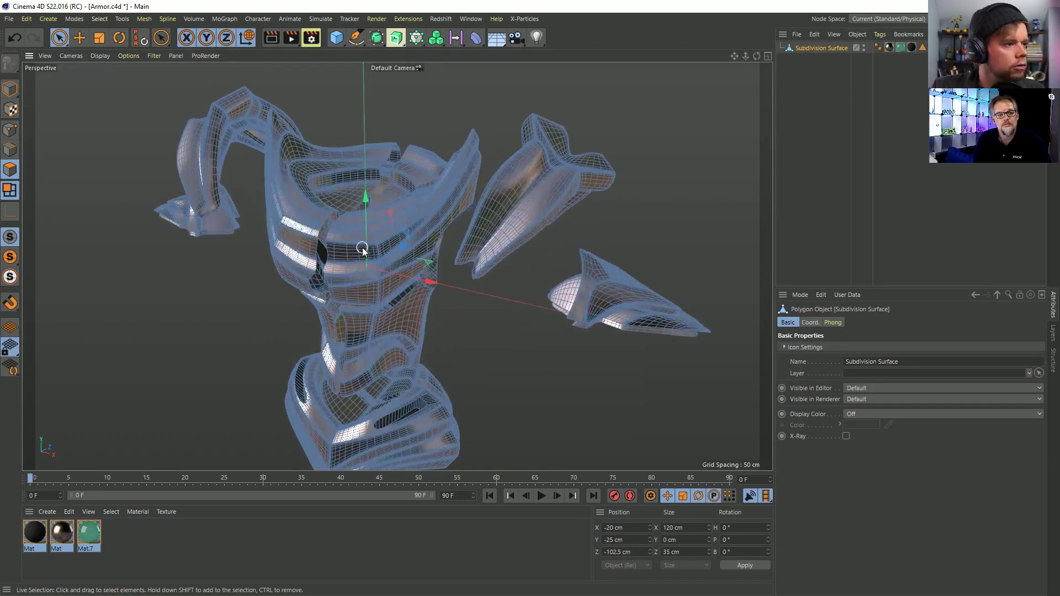
scroll(369, 251, up, 4)
scroll(426, 224, down, 3)
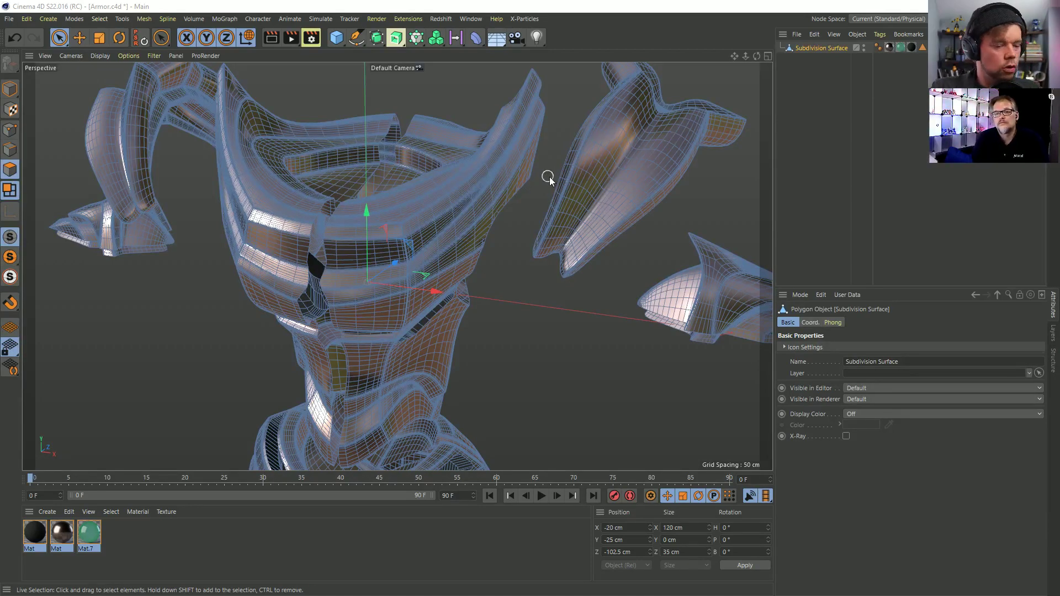
- Turn off UV editing for the armor mesh and activate the Brush tool in polygon mode
key(u)
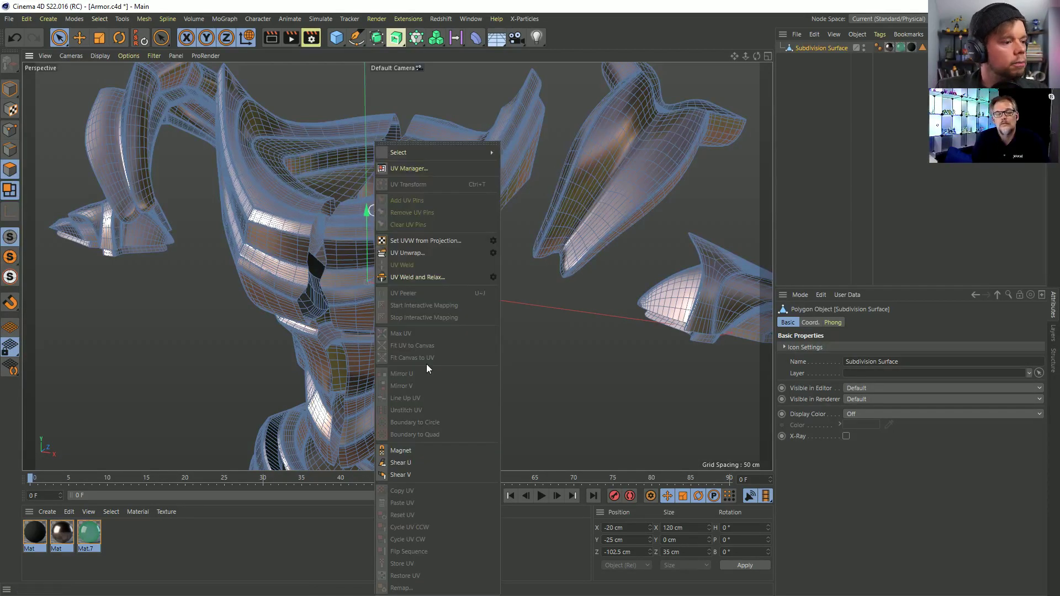
click(17, 172)
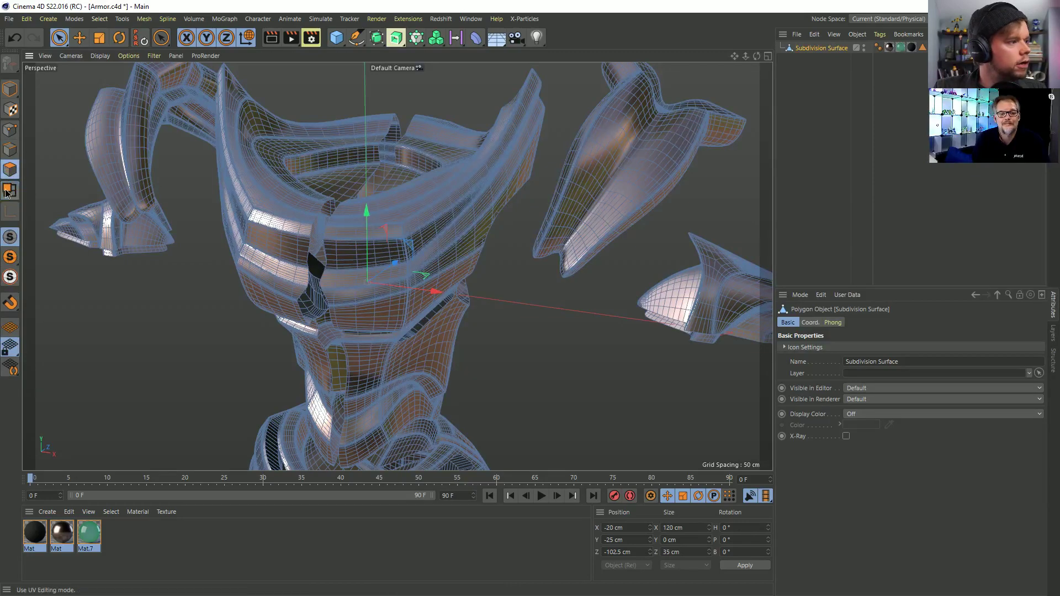
right_click(297, 200)
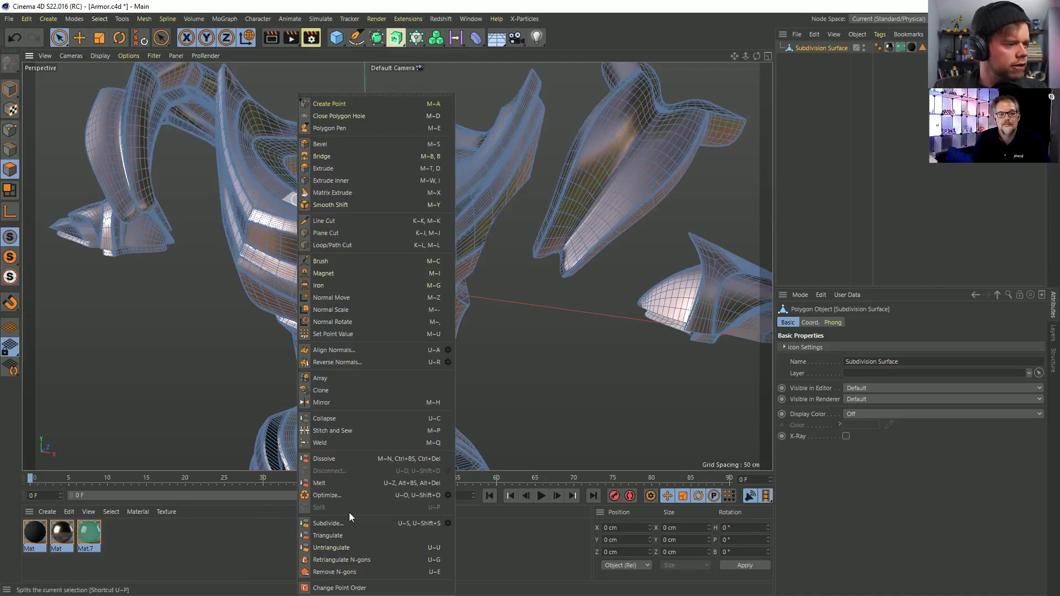
click(323, 261)
- Undo a trial brush stroke on the armor, and smear the collar tip inward and upward with several Brush strokes
mouse_move(421, 189)
mouse_down()
mouse_move(395, 211)
mouse_move(441, 218)
mouse_up()
key(ctrl+z)
alt+right_drag(420, 223, 414, 225)
alt+middle_drag(414, 225, 405, 303)
alt+drag(405, 303, 381, 272)
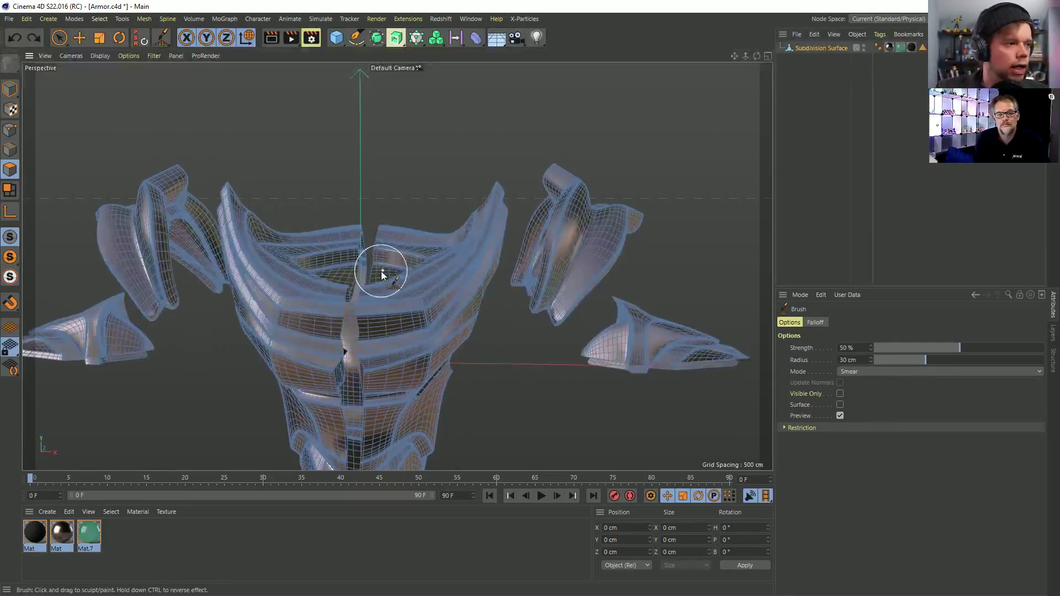
drag(245, 219, 287, 179)
drag(246, 219, 302, 161)
mouse_move(250, 205)
mouse_down()
mouse_move(322, 161)
mouse_move(303, 173)
mouse_up()
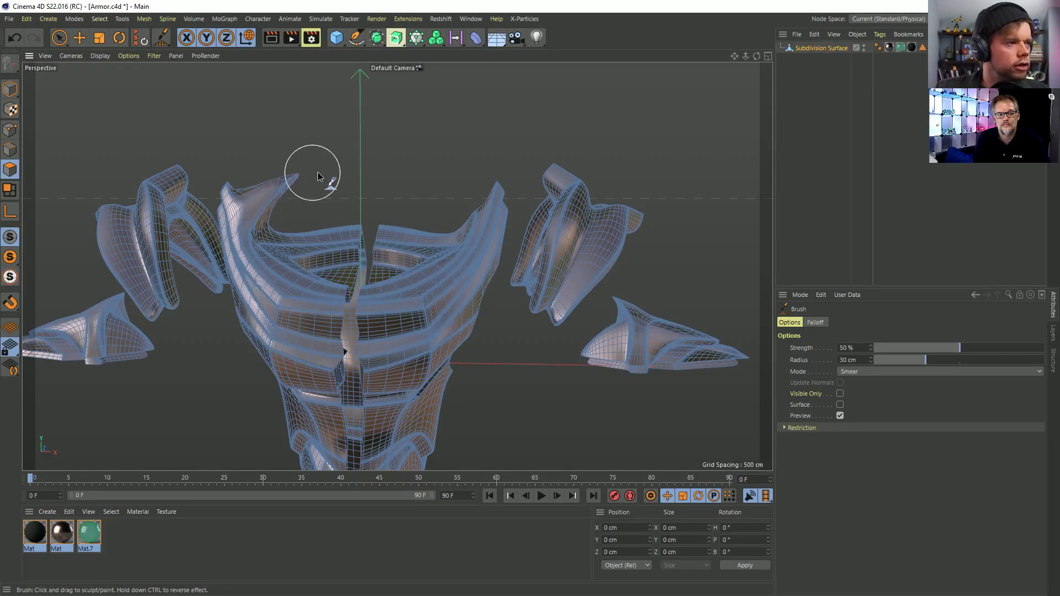
- Set the Brush mode to Smooth and check its Restriction options
alt+drag(496, 205, 481, 262)
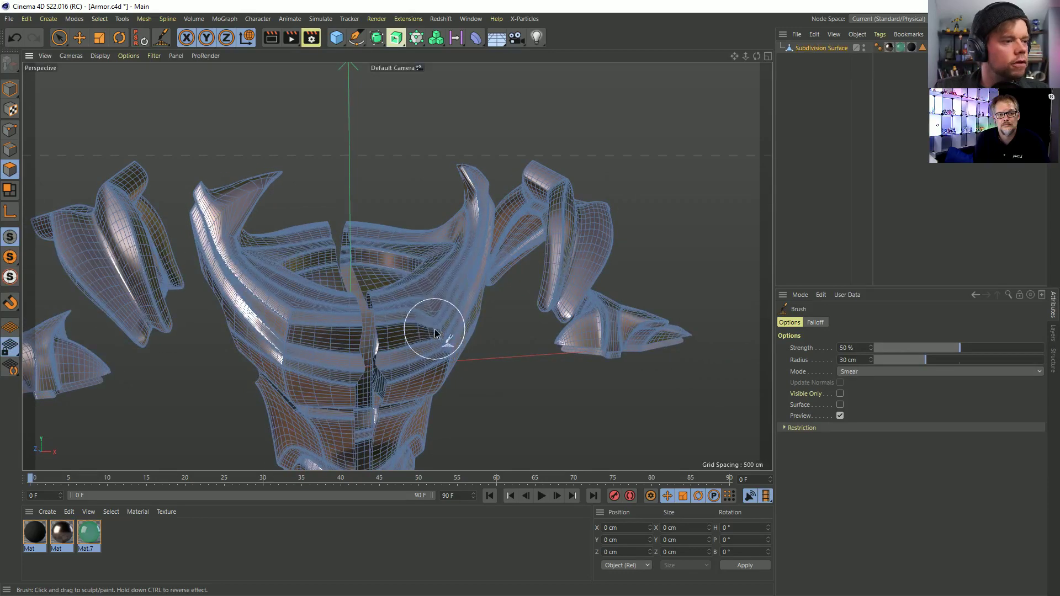
click(850, 372)
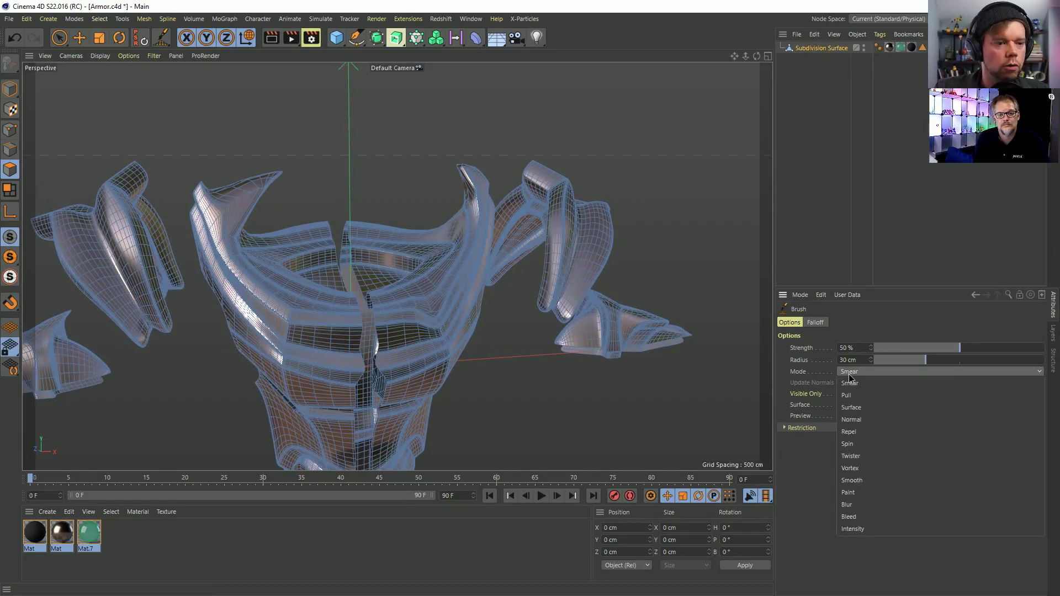
click(874, 482)
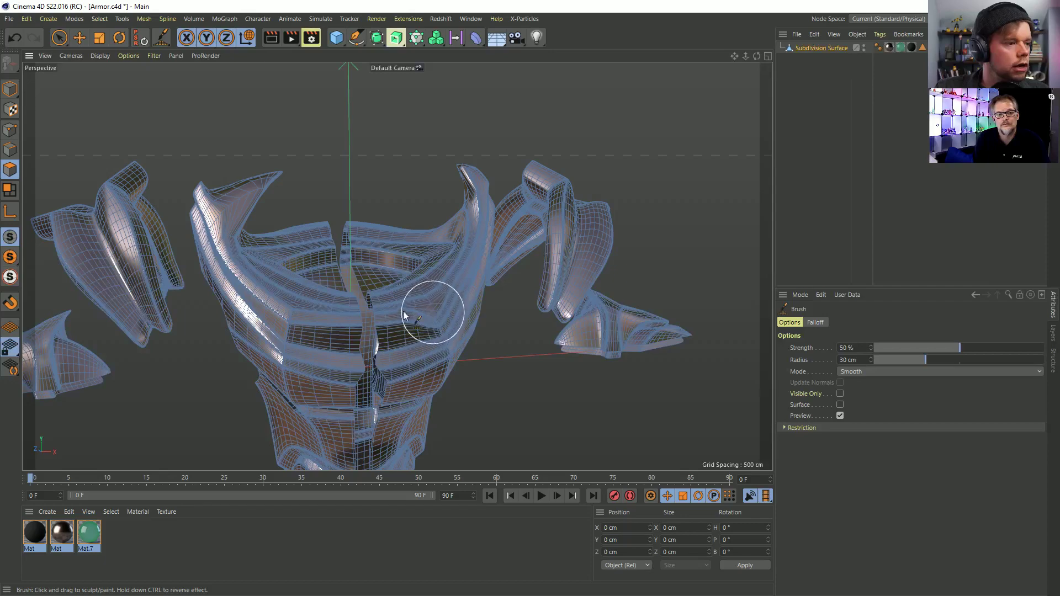
scroll(343, 302, up, 5)
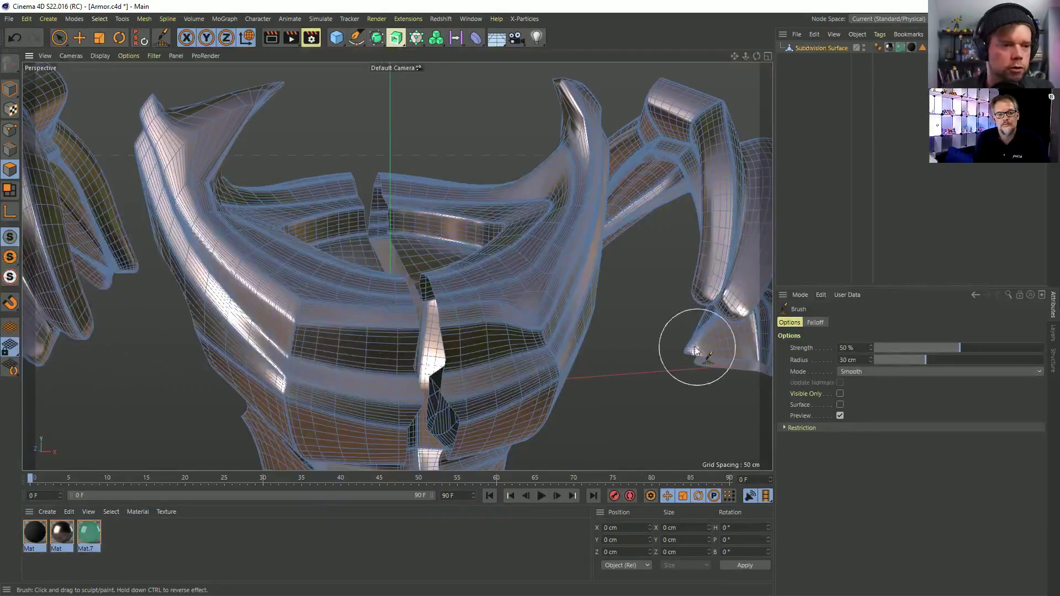
click(804, 427)
click(804, 424)
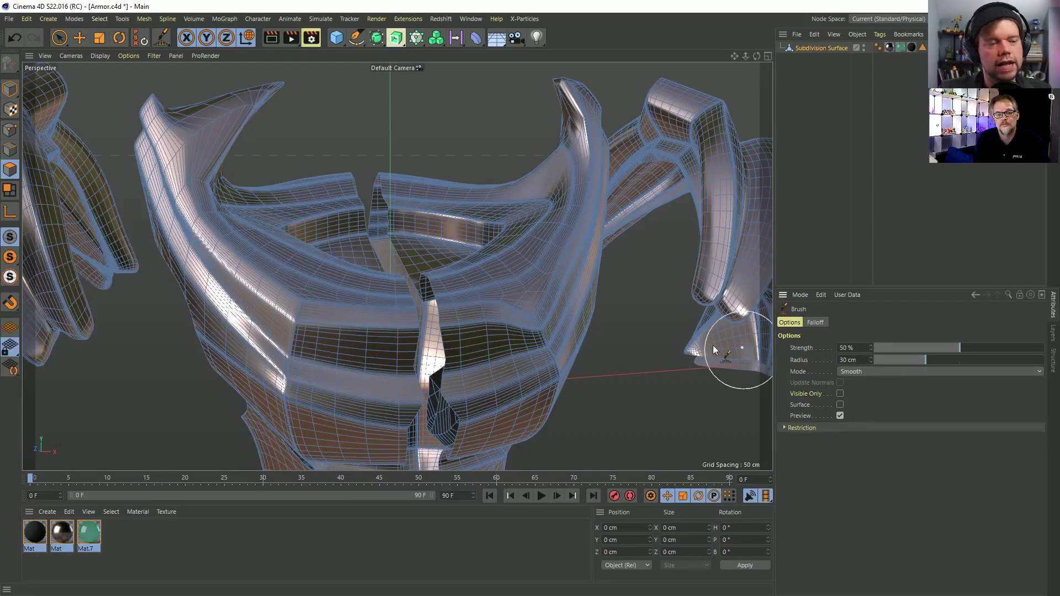
- Switch from the Brush to the Magnet tool and set its mode to Smooth
scroll(303, 288, up, 4)
mouse_move(297, 304)
mouse_down()
mouse_move(318, 292)
mouse_move(304, 298)
mouse_move(332, 320)
mouse_move(279, 323)
mouse_move(184, 222)
mouse_move(310, 322)
mouse_move(433, 316)
mouse_up()
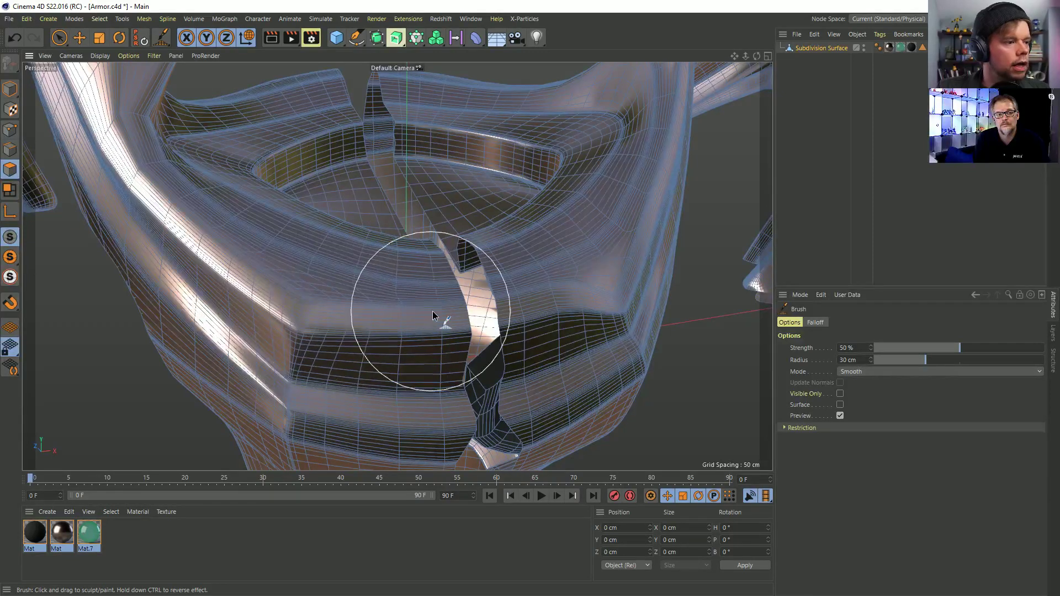
key(m)
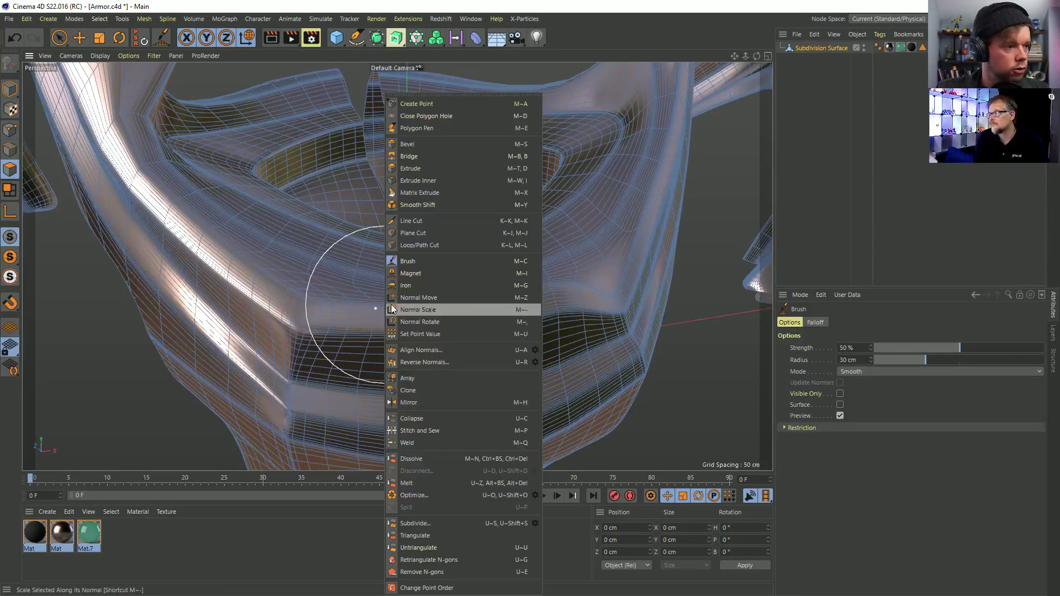
click(414, 274)
click(849, 371)
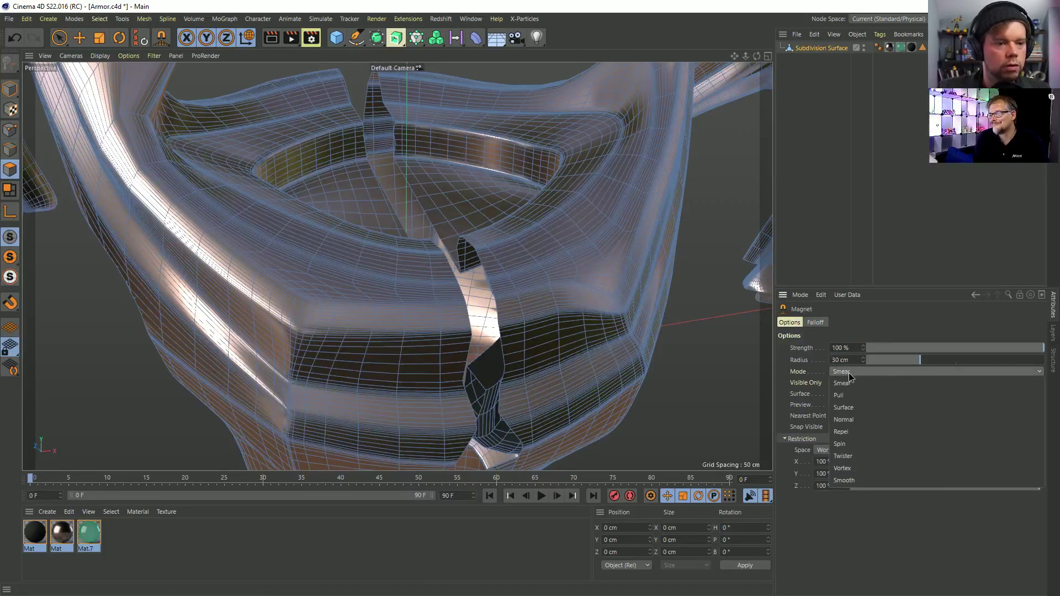
click(844, 481)
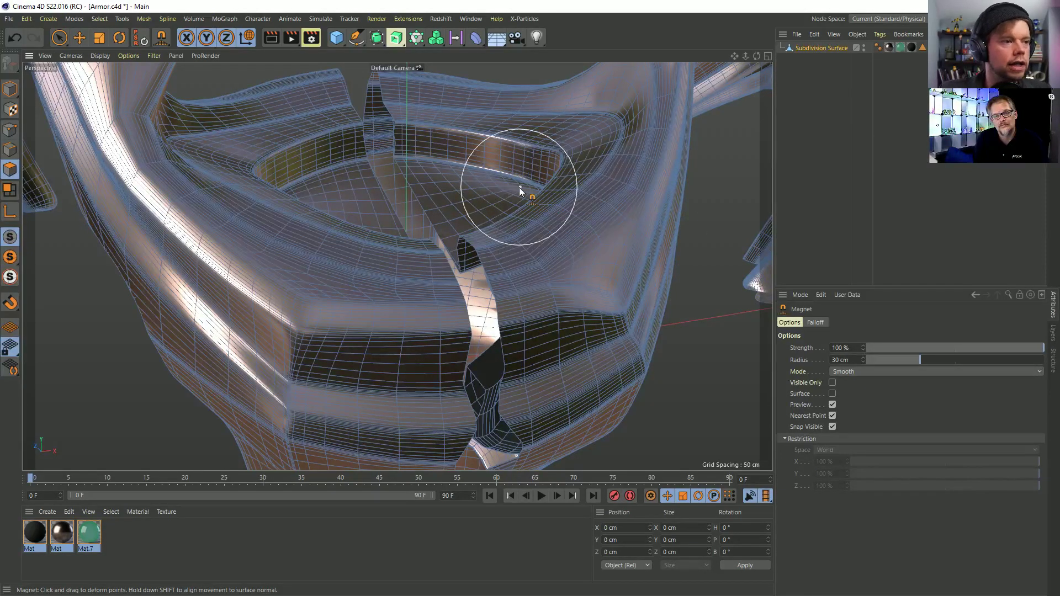
- Try smoothing the breastplate's right-hand horn with the Magnet tool and undo the last stroke
alt+drag(549, 177, 584, 269)
alt+right_drag(585, 269, 613, 245)
alt+middle_drag(613, 245, 445, 308)
mouse_move(445, 307)
alt+mouse_down()
mouse_move(424, 234)
mouse_move(512, 184)
mouse_move(451, 107)
mouse_move(463, 97)
mouse_move(456, 112)
mouse_move(483, 155)
alt+mouse_up()
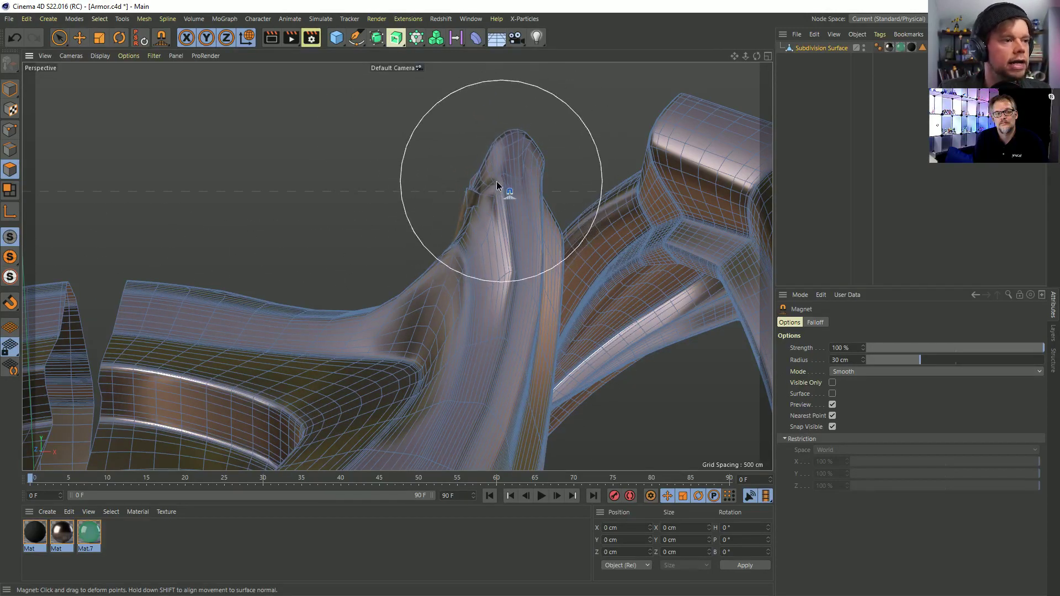
key(ctrl+z)
- Return to the Brush tool in Smooth mode and soften the breastplate's right-hand side and horn
alt+drag(451, 301, 447, 289)
alt+middle_drag(448, 289, 494, 134)
alt+right_drag(495, 135, 446, 214)
right_click(446, 216)
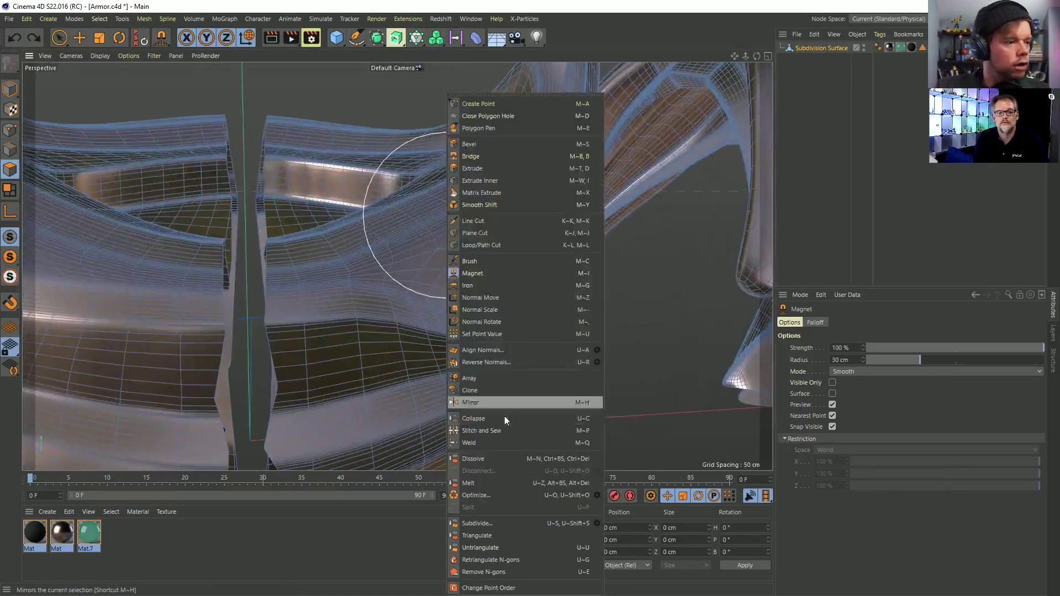
click(482, 261)
mouse_move(472, 305)
alt+mouse_down()
mouse_move(402, 286)
mouse_move(374, 320)
mouse_move(457, 293)
mouse_move(508, 237)
mouse_move(542, 171)
alt+mouse_up()
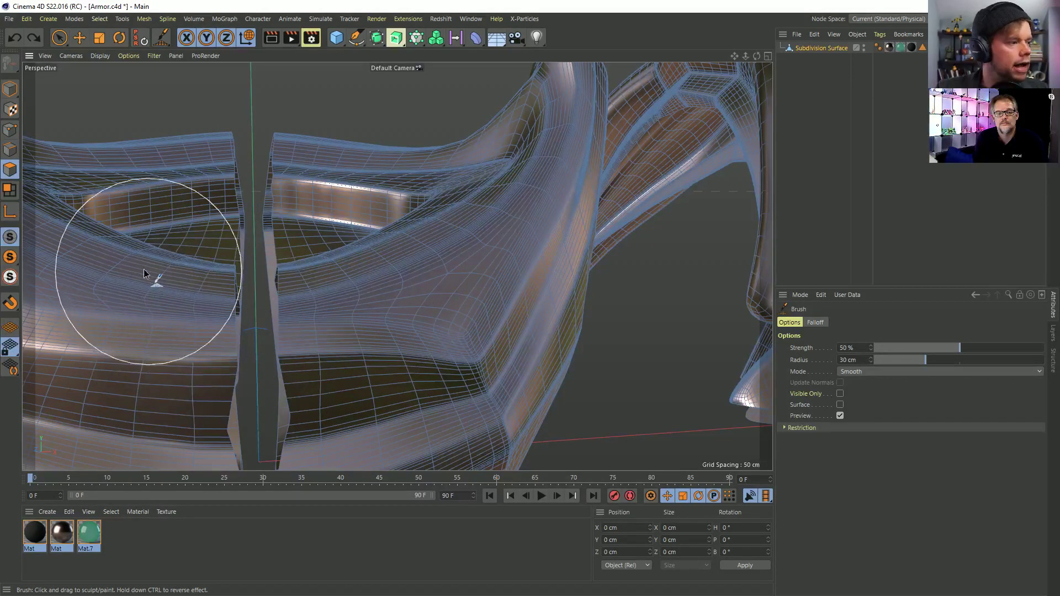
mouse_move(549, 128)
alt+mouse_down()
mouse_move(520, 310)
mouse_move(493, 340)
mouse_move(449, 255)
alt+mouse_up()
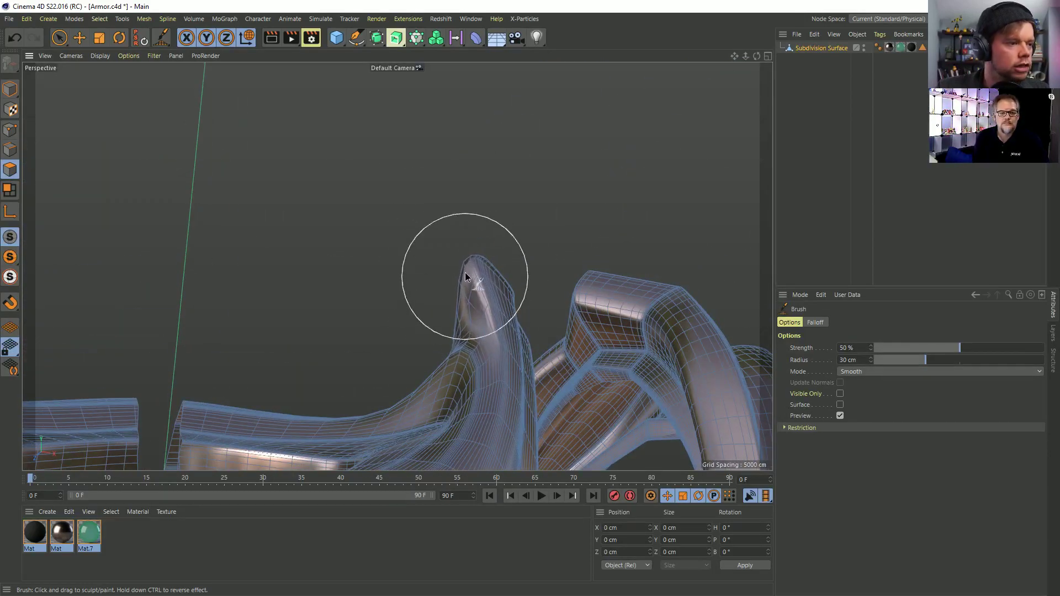
mouse_move(486, 297)
alt+mouse_down()
mouse_move(495, 357)
mouse_move(379, 366)
alt+mouse_up()
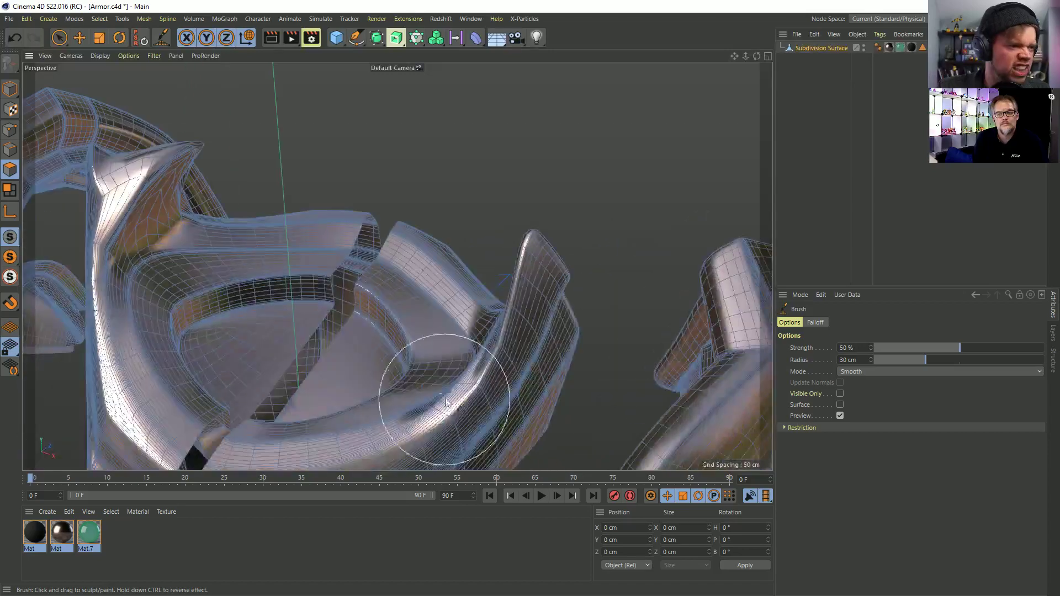
- Smooth the tip of the breastplate's left-hand horn with the Brush tool
scroll(574, 238, up, 3)
alt+drag(580, 235, 387, 263)
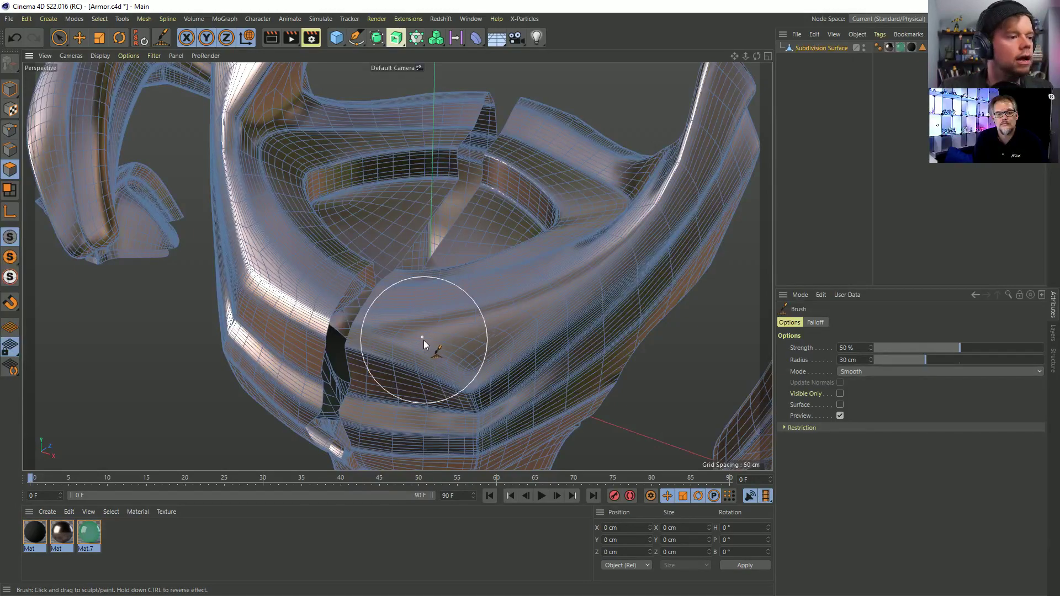
mouse_move(470, 308)
alt+mouse_down()
mouse_move(524, 297)
mouse_move(507, 340)
mouse_move(431, 345)
alt+mouse_up()
alt+middle_drag(305, 255, 365, 380)
mouse_move(294, 216)
mouse_down()
mouse_move(184, 234)
mouse_move(285, 226)
mouse_move(270, 237)
mouse_move(213, 209)
mouse_up()
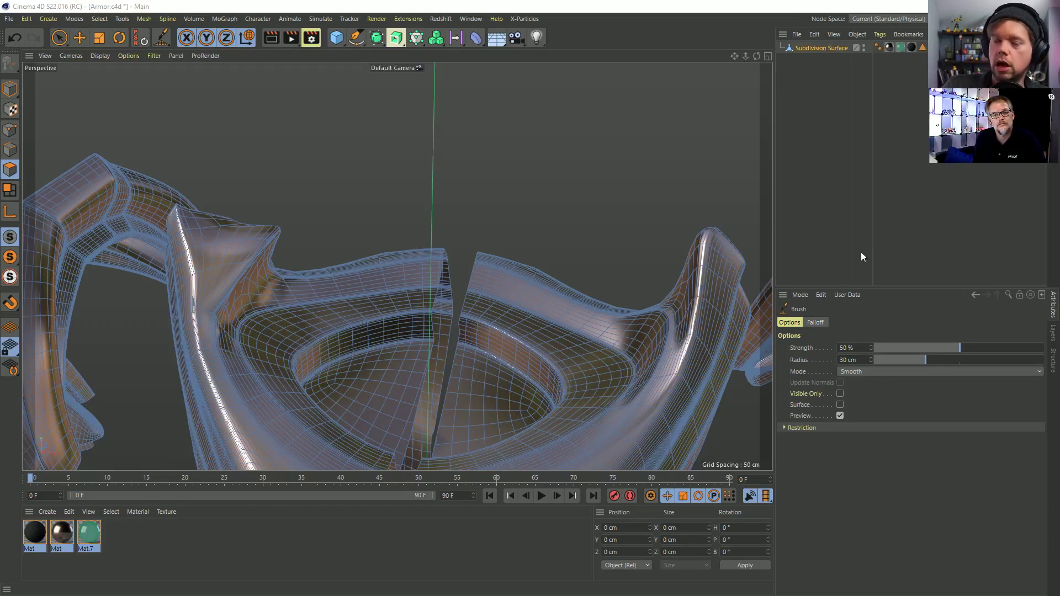
alt+drag(587, 257, 465, 271)
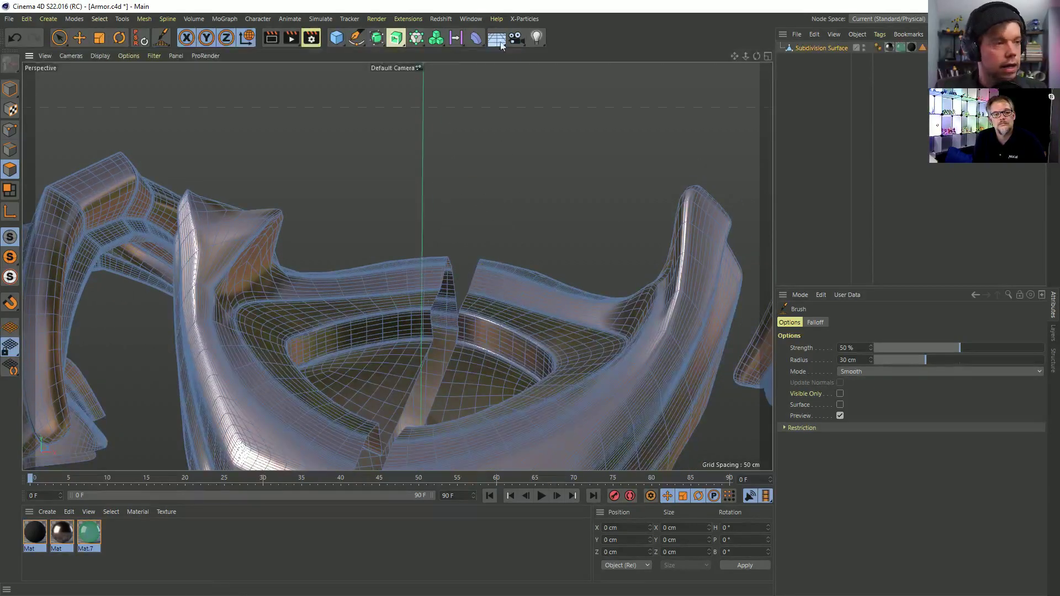
- Create a new document with a cube of three segments per axis and make the cube editable
key(ctrl+n)
drag(330, 40, 429, 61)
alt+drag(405, 252, 393, 265)
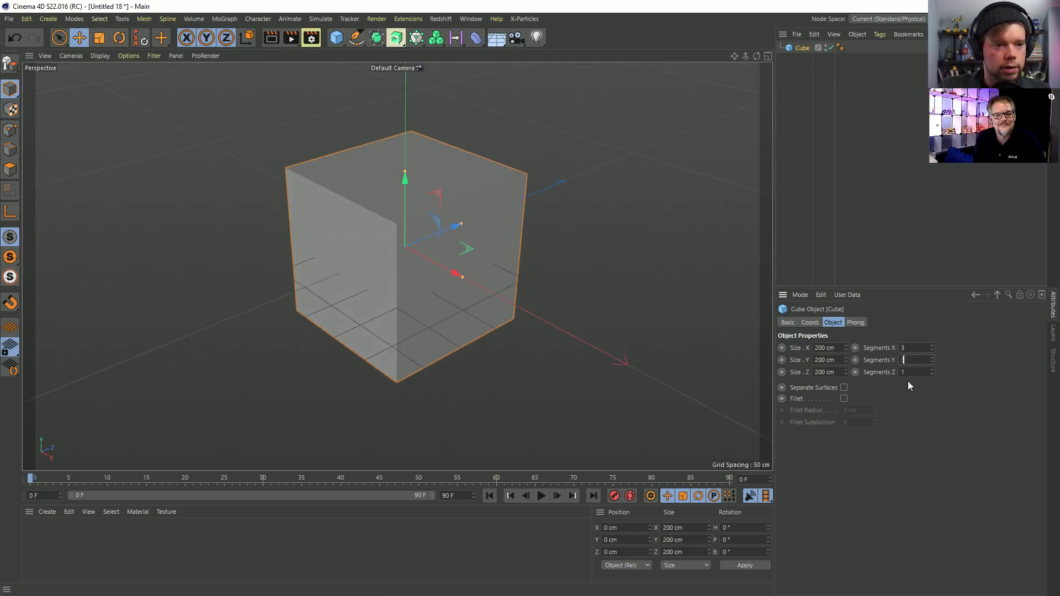
key(c)
- Select the nine polygons on one side of the cube and delete them
click(10, 170)
click(59, 38)
click(376, 263)
drag(376, 263, 309, 238)
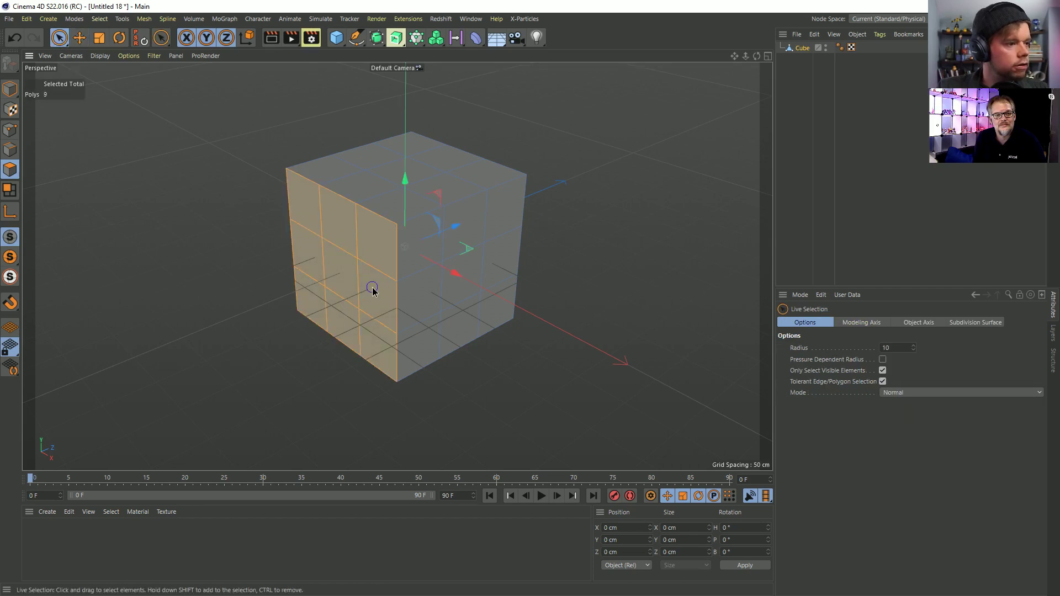
key(ctrl+shift+a)
- Activate the Iron tool for the open-sided cube
alt+drag(416, 236, 466, 237)
click(465, 238)
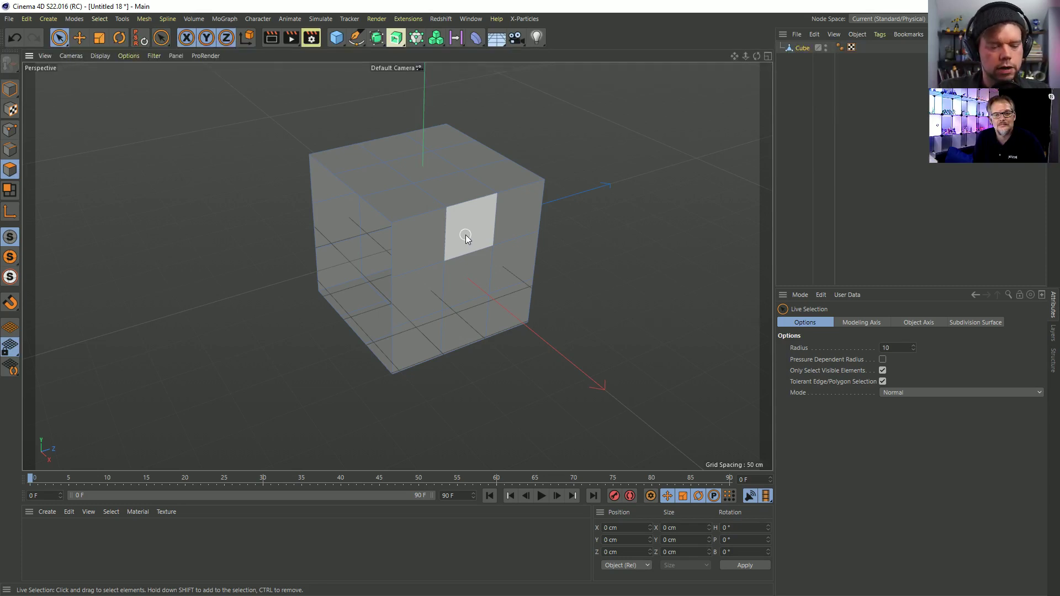
key(m)
key(g)
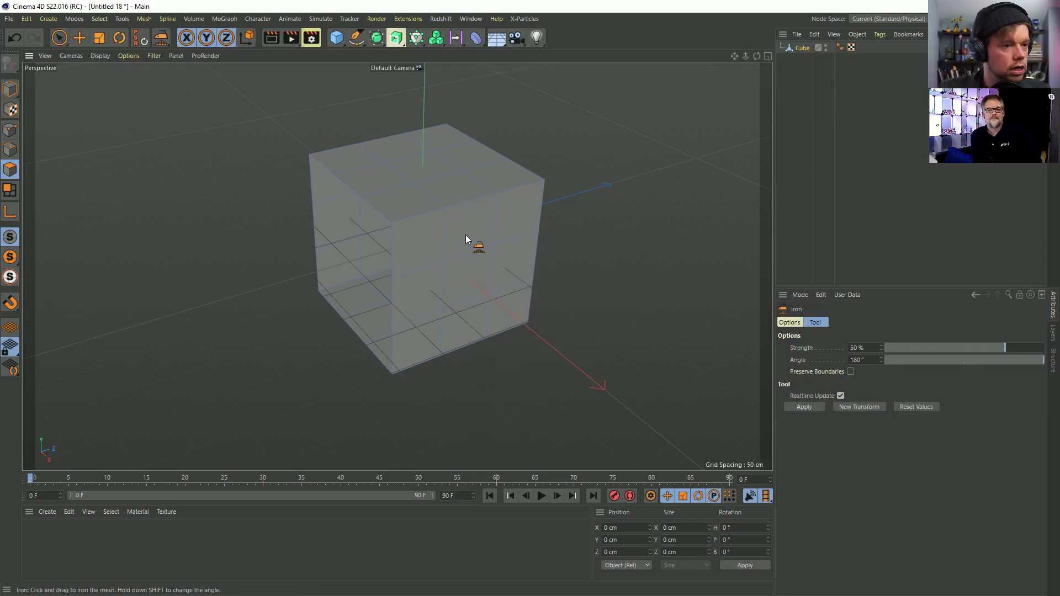
scroll(465, 240, up, 2)
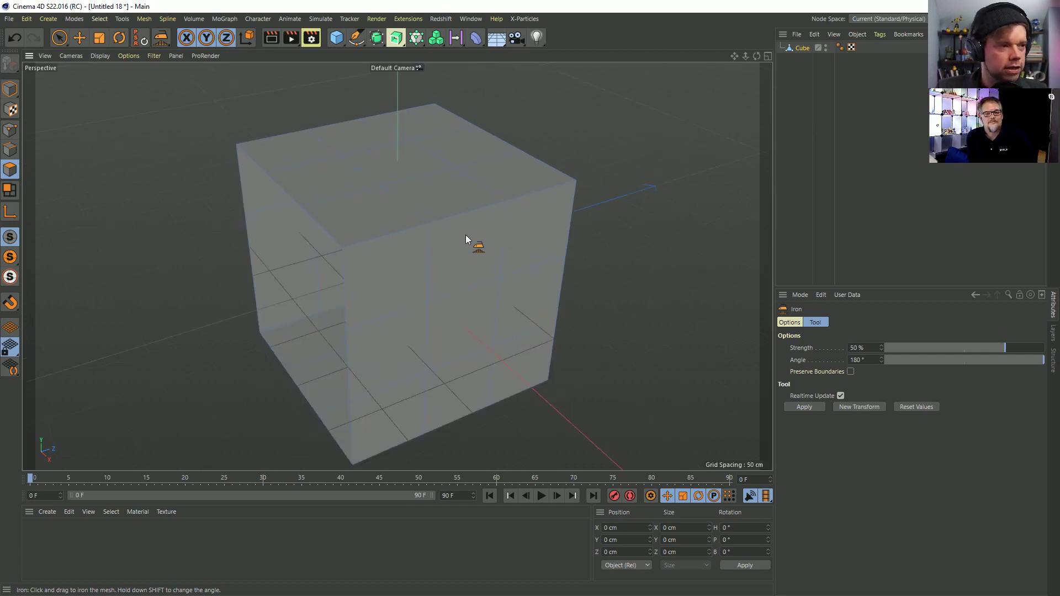
right_click(391, 204)
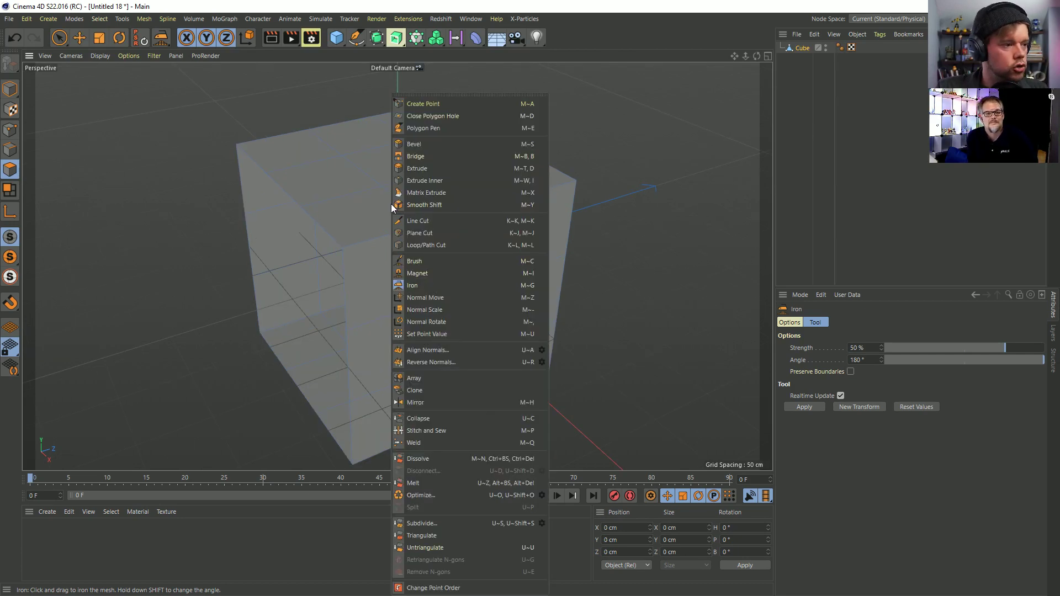
click(426, 287)
- Try ironing the cube mesh without preserving its boundaries and undo the smoothing
drag(405, 293, 688, 188)
alt+drag(547, 238, 665, 204)
key(ctrl+z)
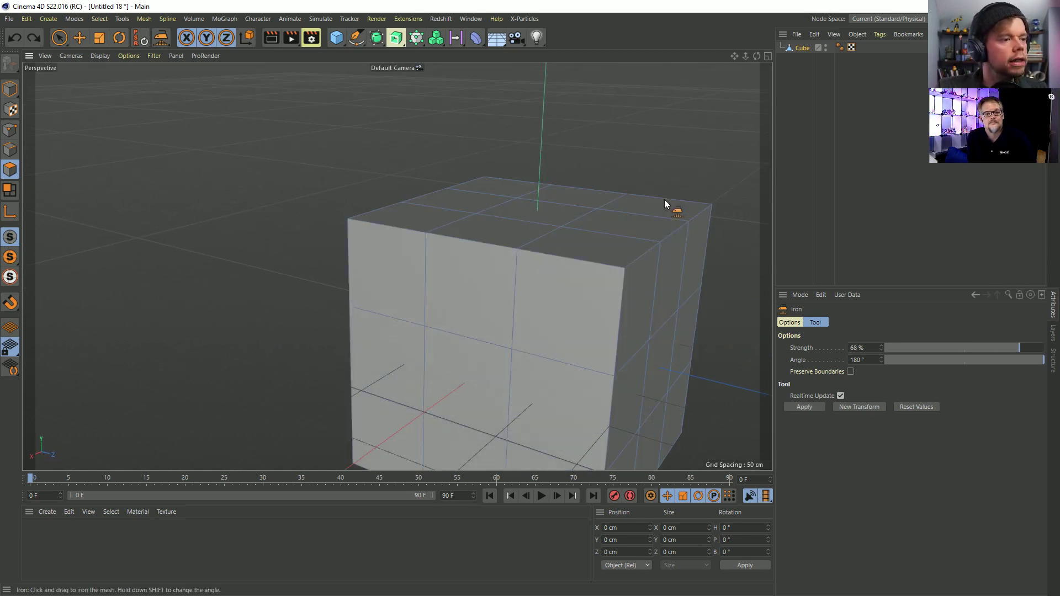
- Enable Preserve Boundaries for the Iron tool and iron the cube repeatedly so its open edge stays fixed
click(851, 372)
alt+drag(362, 206, 782, 174)
alt+drag(502, 284, 555, 268)
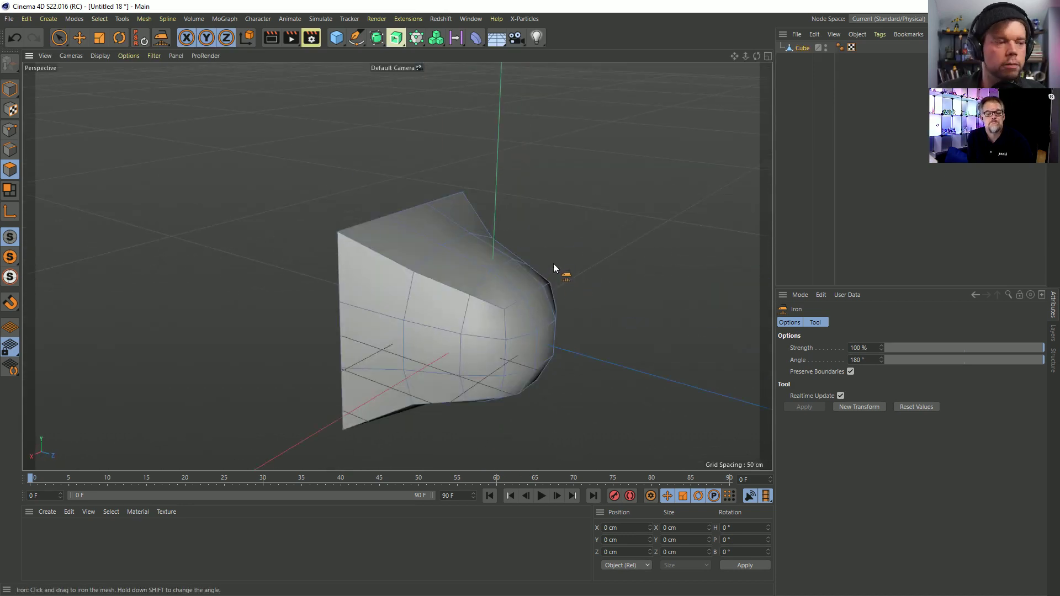
alt+drag(372, 310, 668, 263)
alt+drag(467, 316, 502, 304)
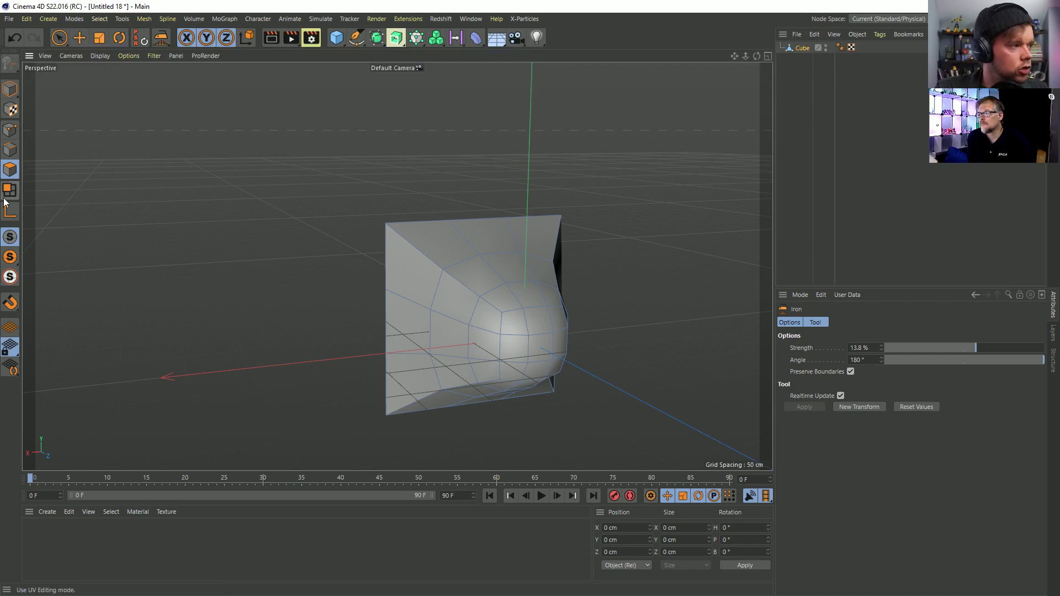
- Undo the polygon selection and the Iron strokes to bring back the cube's unsmoothed shape
click(60, 39)
drag(523, 329, 525, 363)
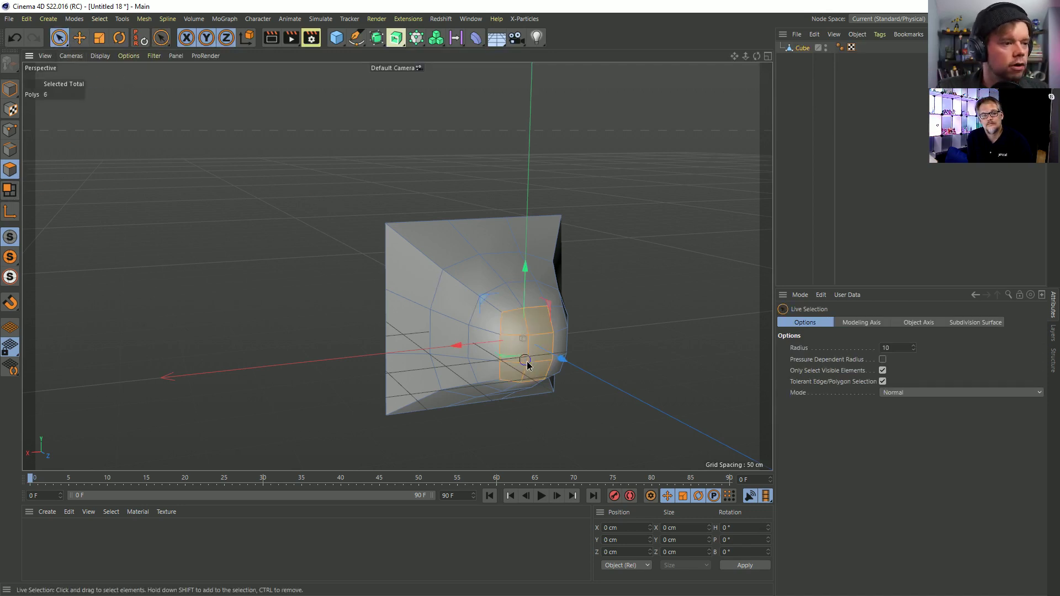
key(ctrl+z)
key(ctrl+z)
key(ctrl+z)
key(ctrl+z)
key(ctrl+z)
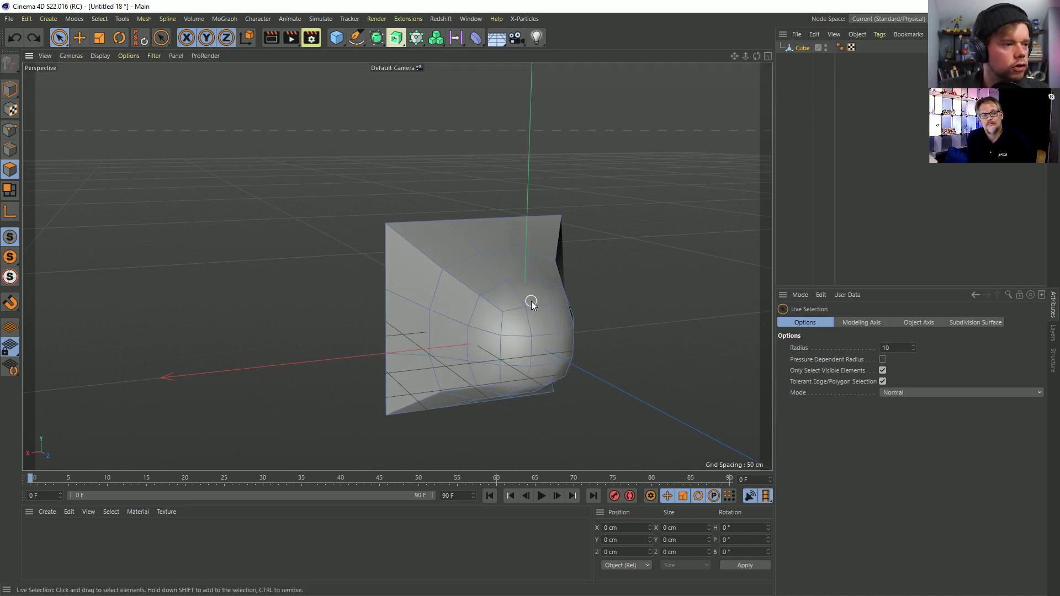
key(ctrl+z)
key(ctrl+z)
key(ctrl+z)
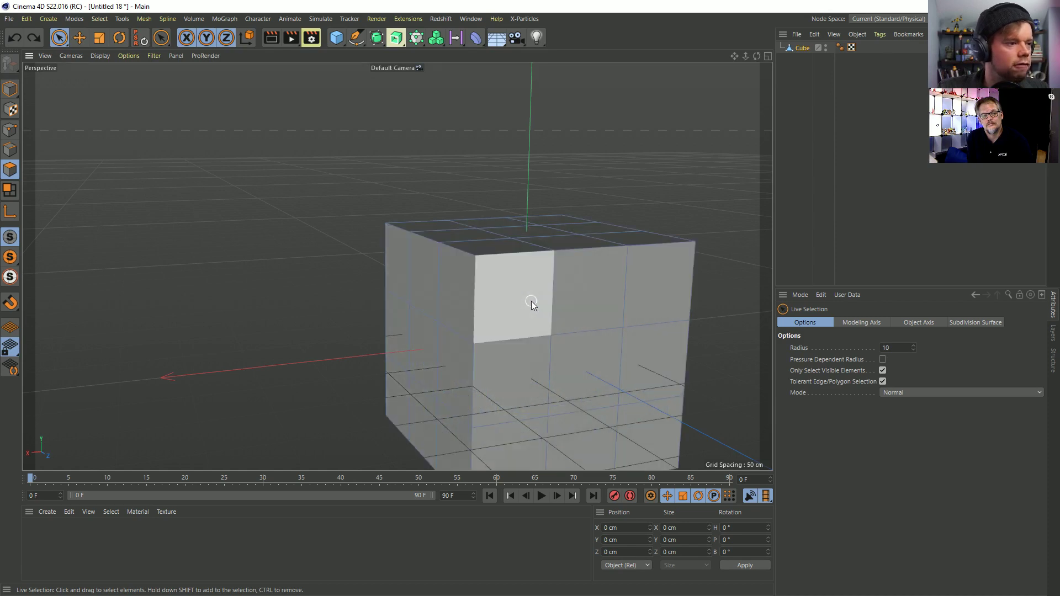
- Select the centre polygon of one cube face and grow the selection three times
click(571, 362)
key(u)
key(y)
key(u)
key(y)
key(u)
key(y)
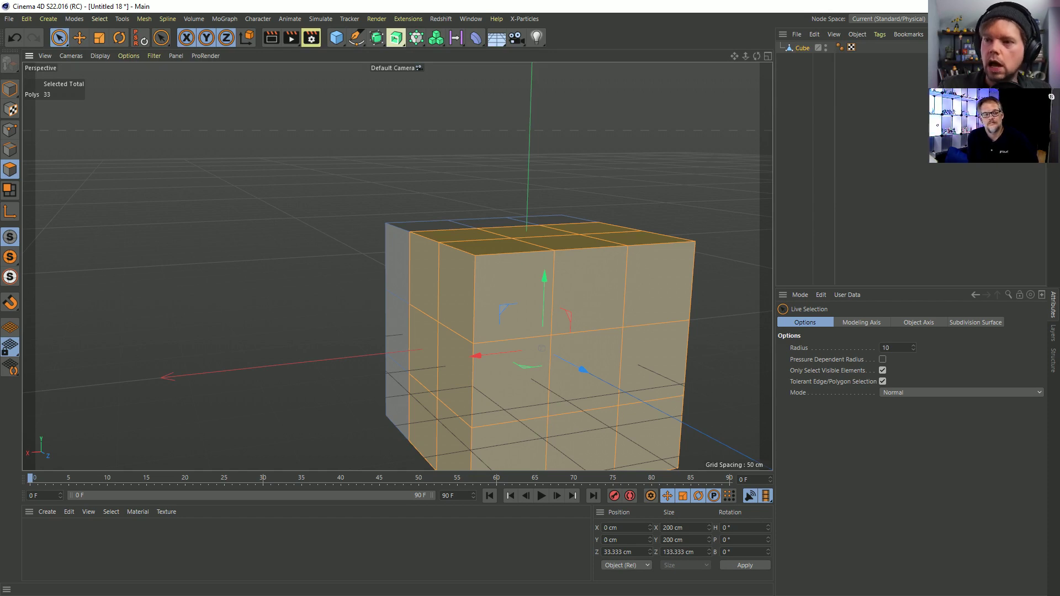
- Close the cube test document without saving and return to Armor.c4d
click(526, 20)
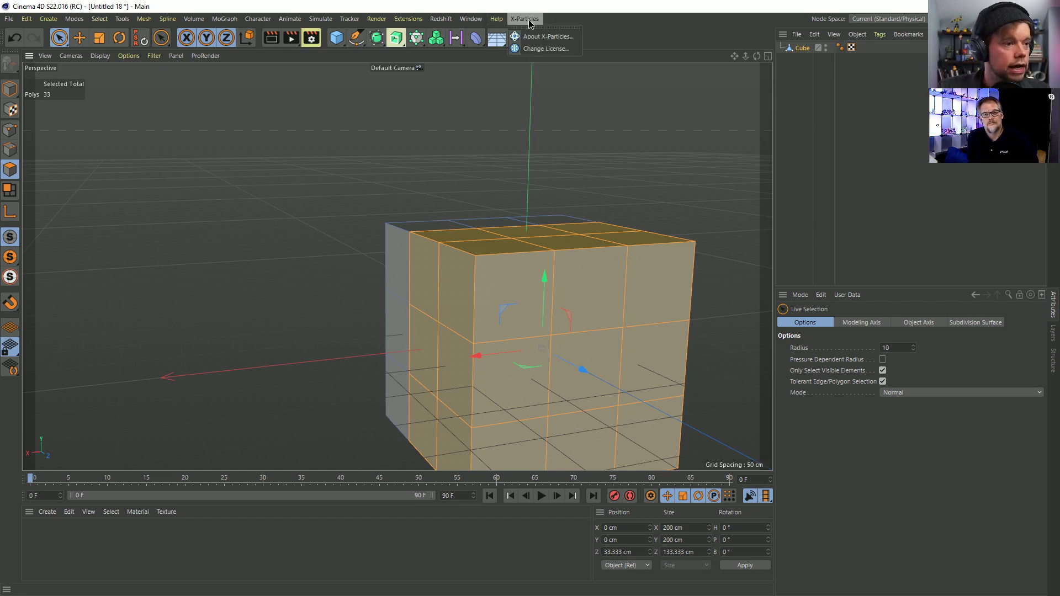
click(522, 10)
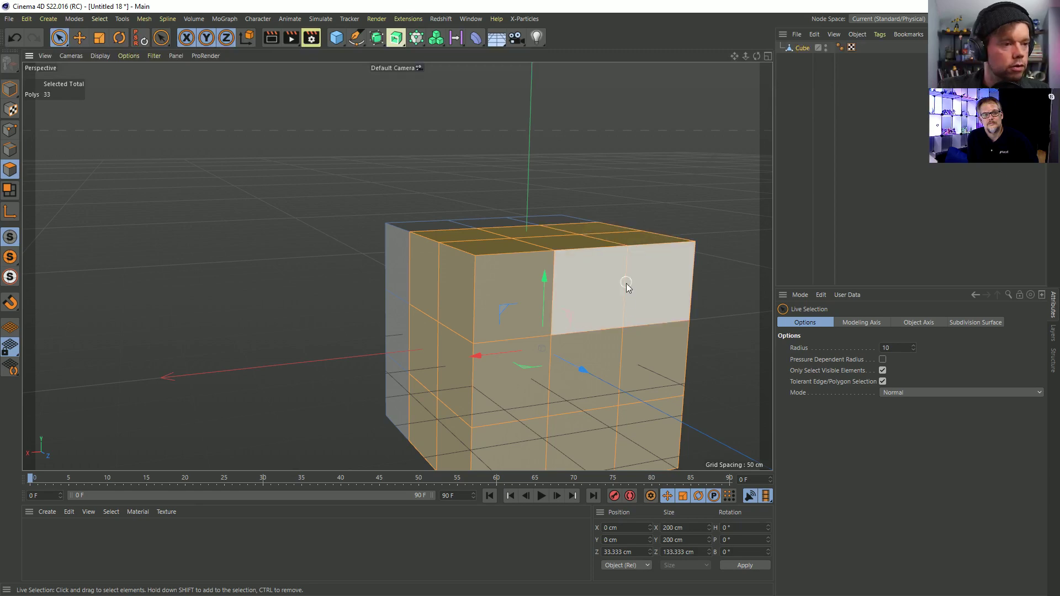
key(ctrl+F4)
click(546, 345)
- Select all polygons of the armor mesh and triangulate them
alt+drag(552, 340, 38, 220)
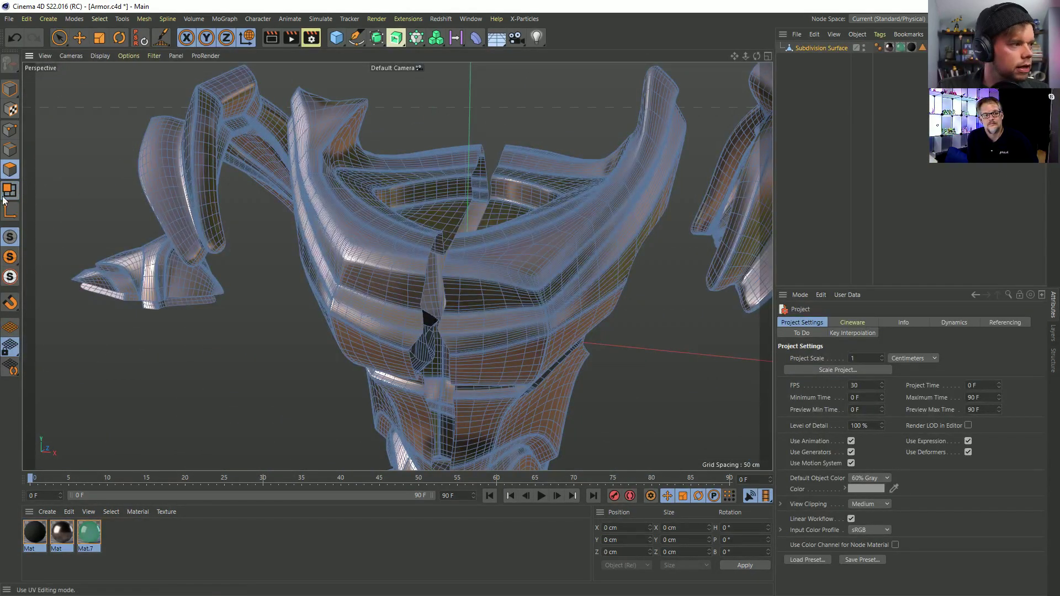
key(ctrl+a)
right_click(477, 249)
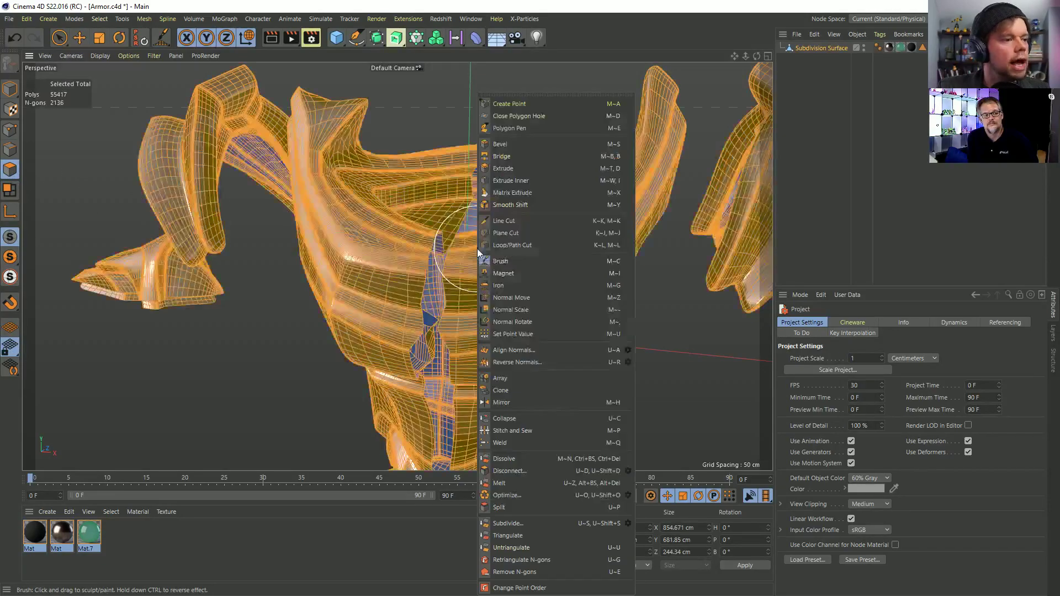
click(525, 535)
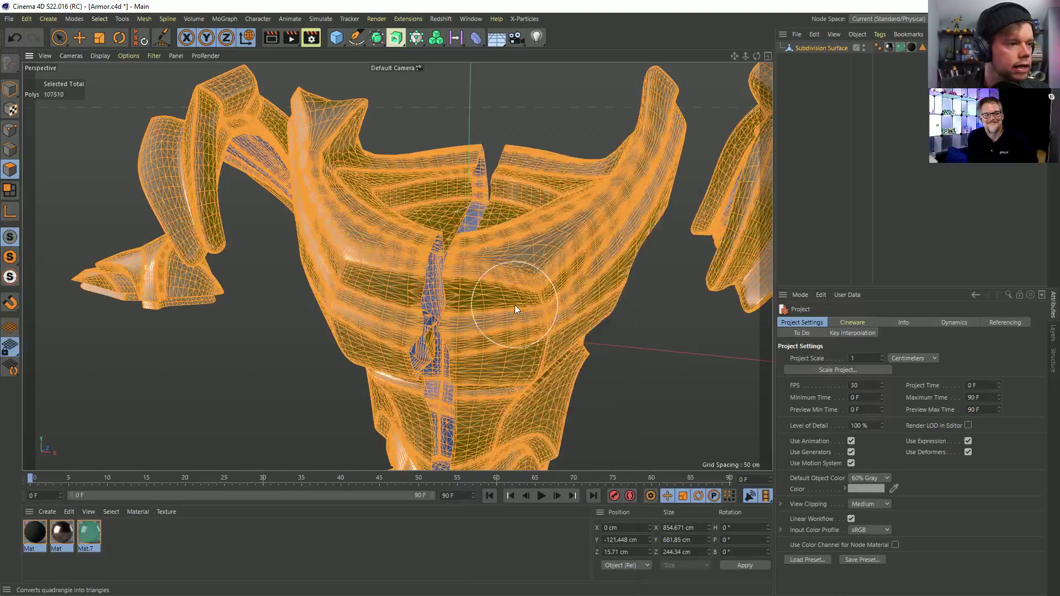
- Start the Untriangulate command with options on the selected armor polygons and lower its flatness angle to 0°
scroll(475, 274, up, 10)
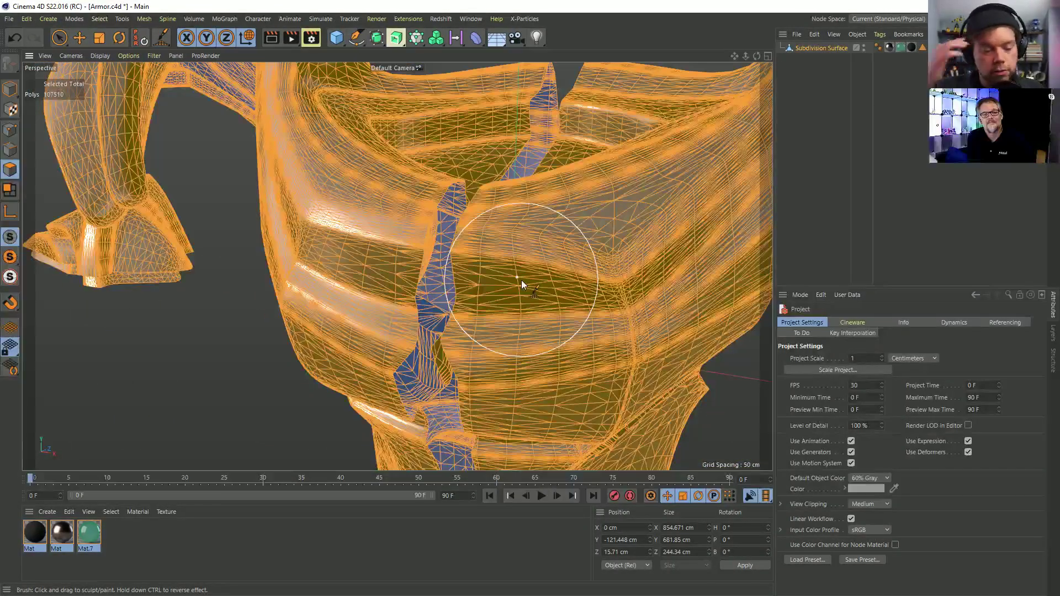
right_click(574, 227)
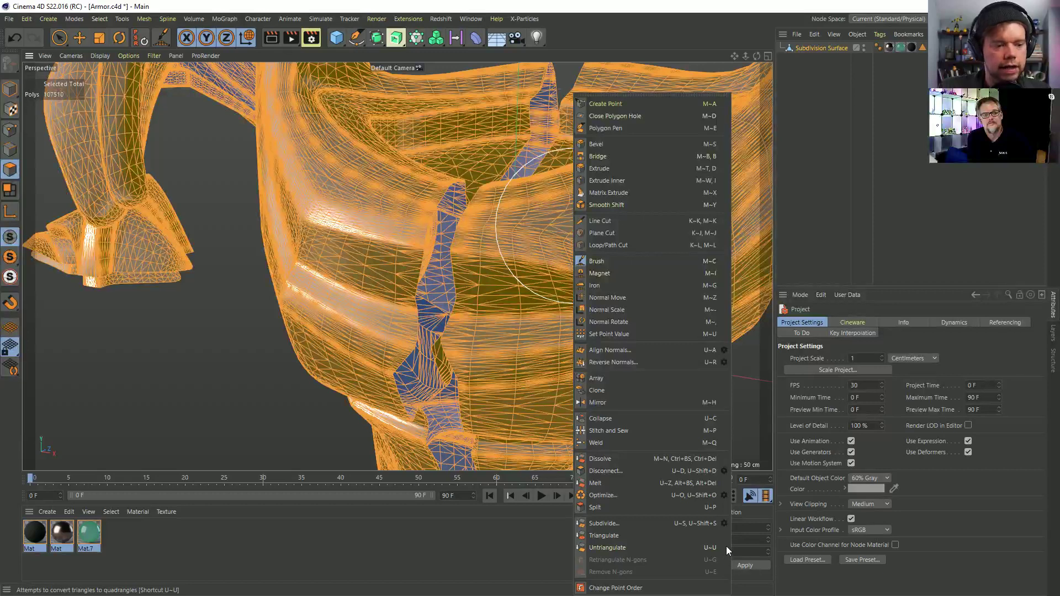
click(691, 547)
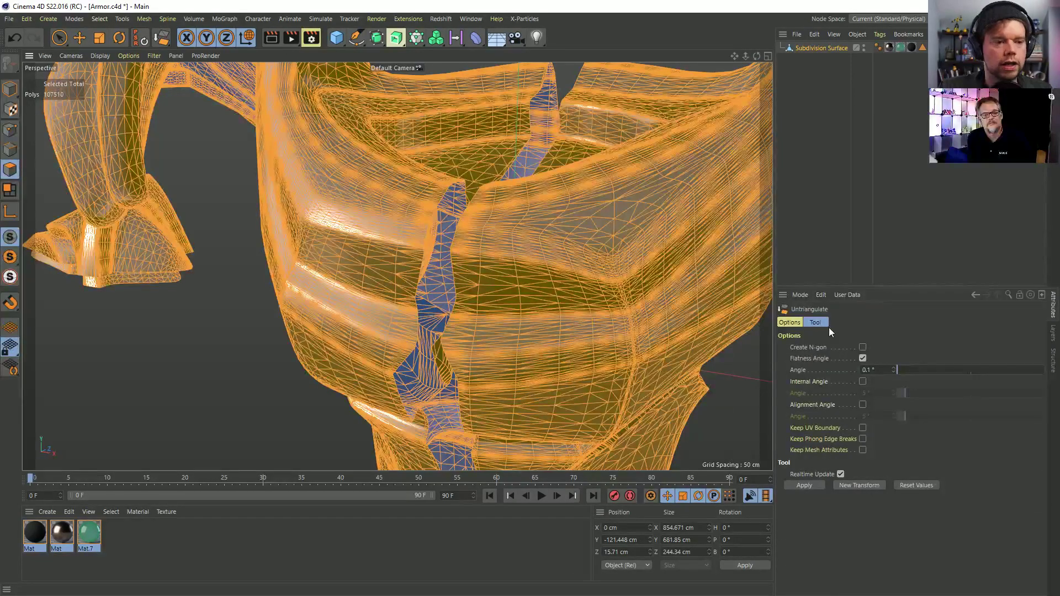
alt+drag(642, 254, 624, 278)
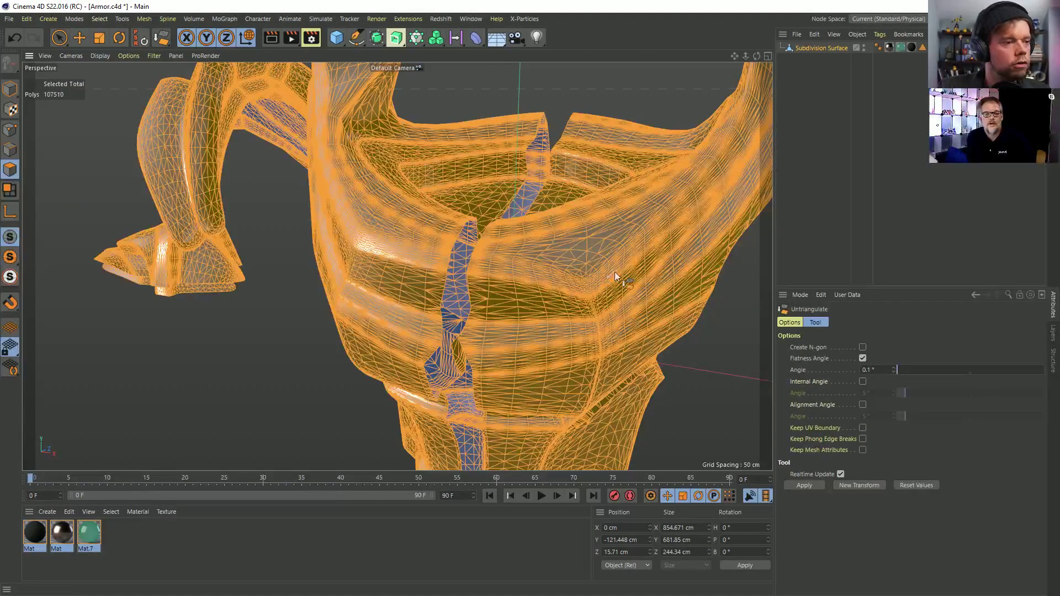
alt+drag(492, 248, 541, 304)
alt+right_drag(504, 325, 558, 318)
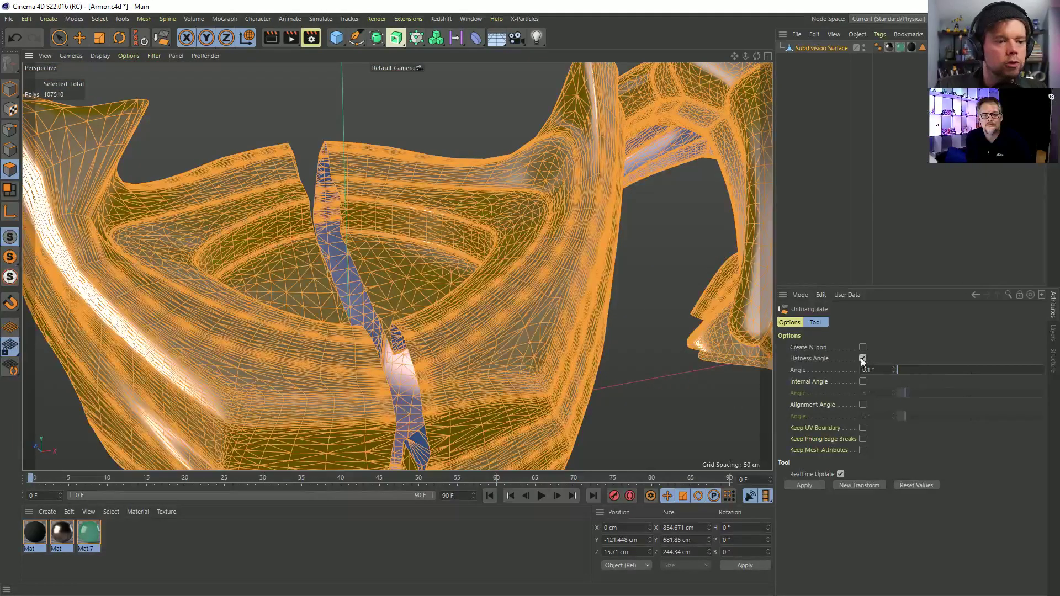
drag(904, 370, 882, 366)
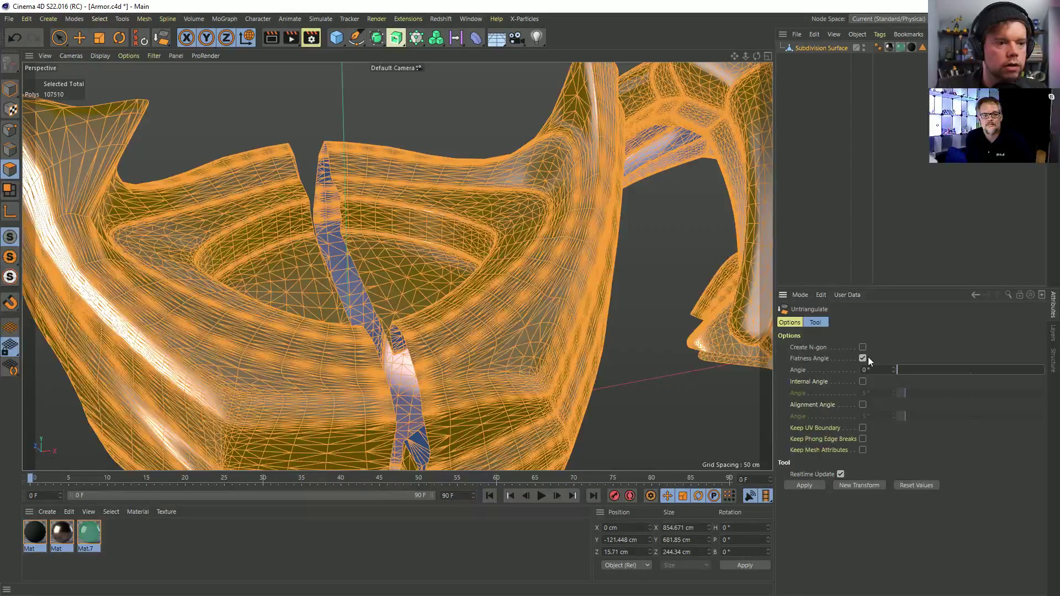
click(863, 348)
click(865, 348)
- Untriangulate the armor mesh with a flatness angle of 27° after trying larger angles
drag(900, 370, 980, 369)
alt+drag(489, 340, 457, 260)
scroll(495, 314, up, 5)
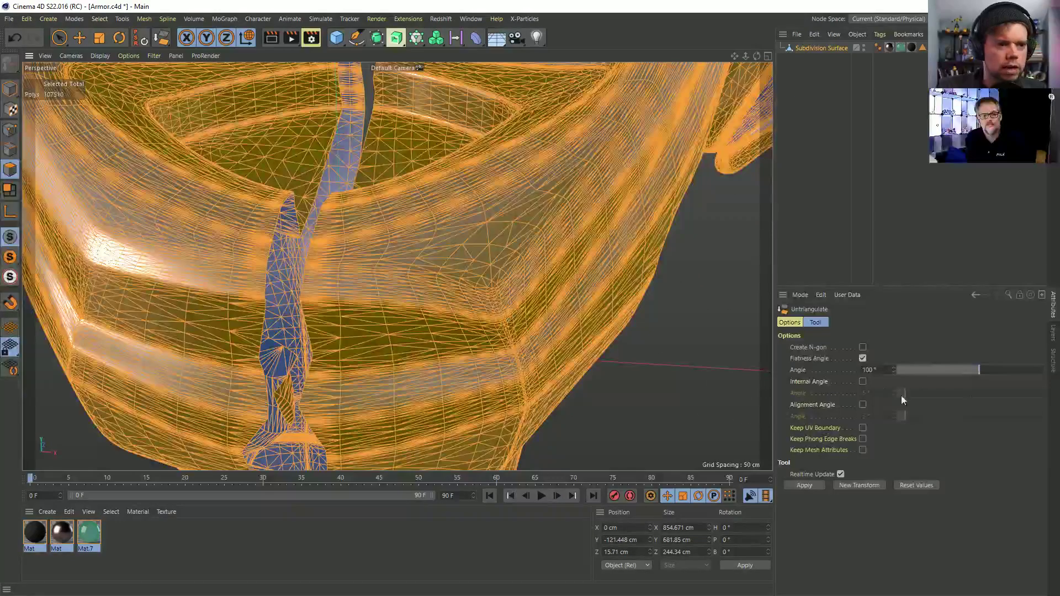
drag(978, 371, 1003, 370)
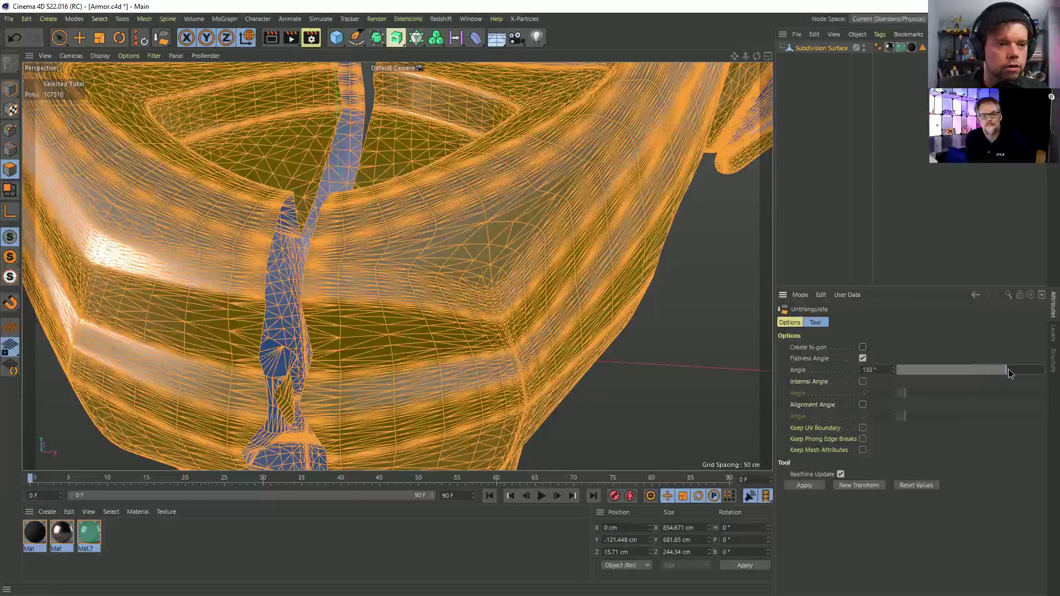
click(920, 371)
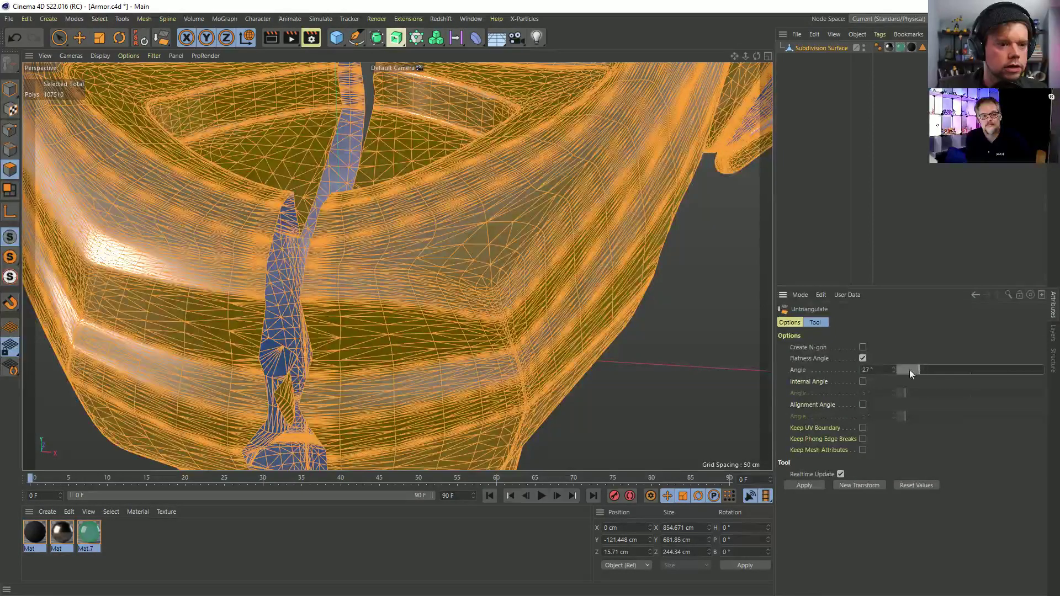
click(808, 485)
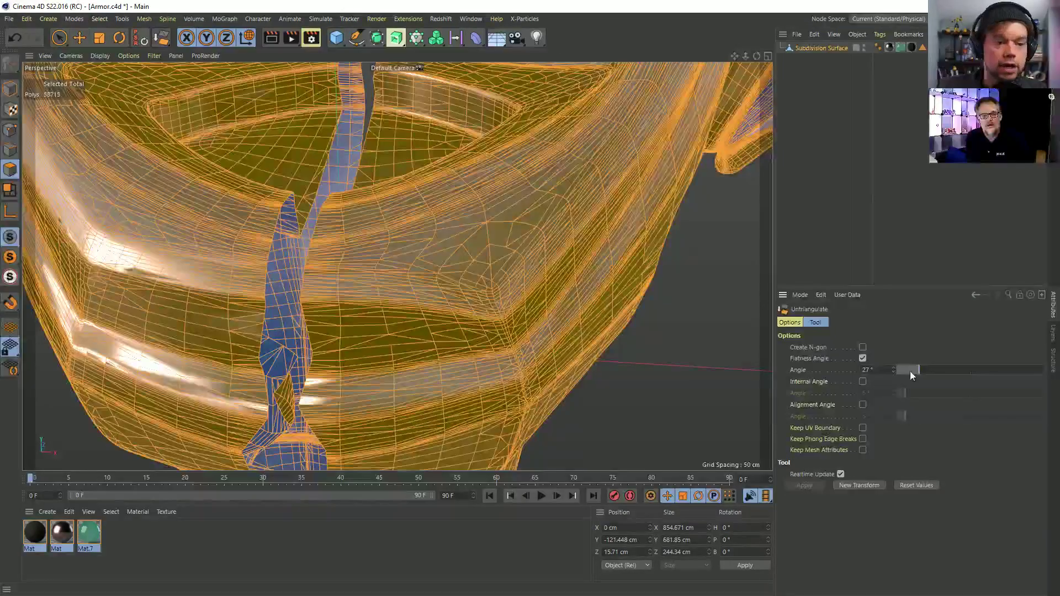
- Raise the untriangulation's flatness angle to 68° and enable the internal angle at 54°
drag(911, 371, 888, 376)
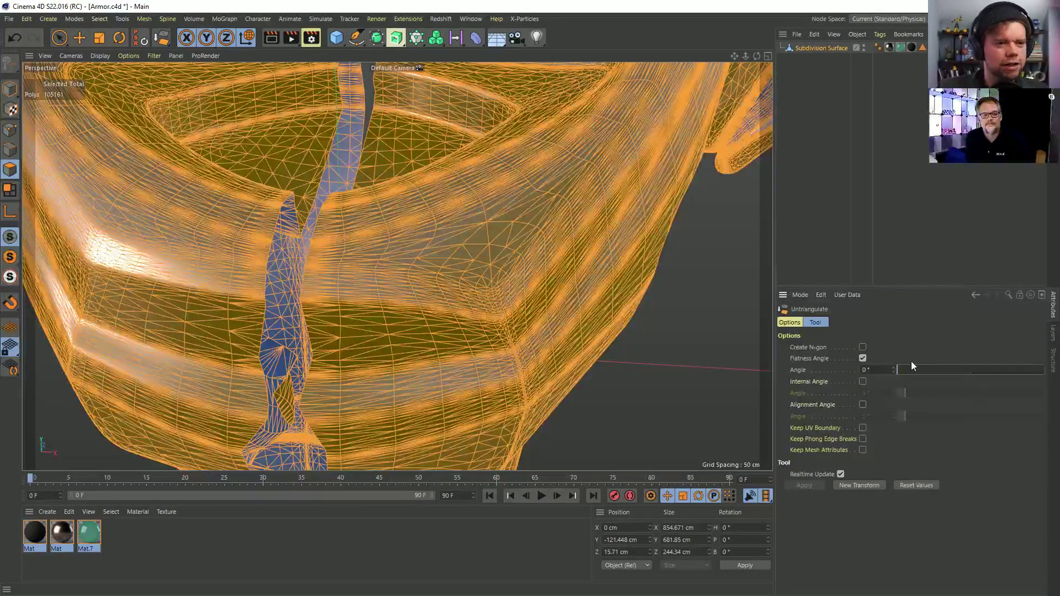
drag(913, 369, 958, 392)
click(863, 382)
text(14)
key(Return)
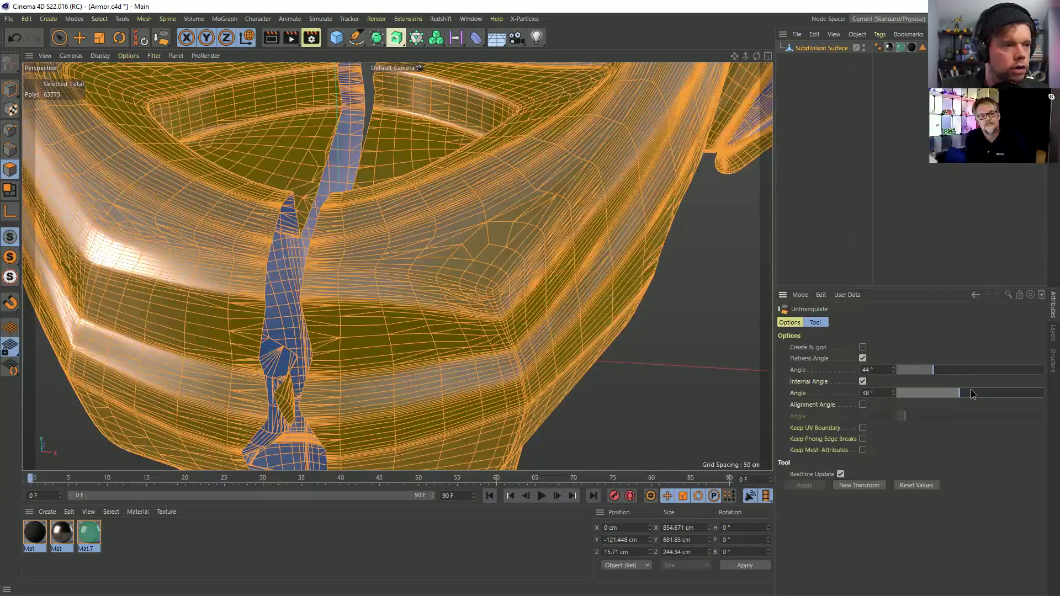
drag(921, 392, 988, 392)
alt+drag(530, 276, 477, 298)
alt+drag(414, 308, 503, 349)
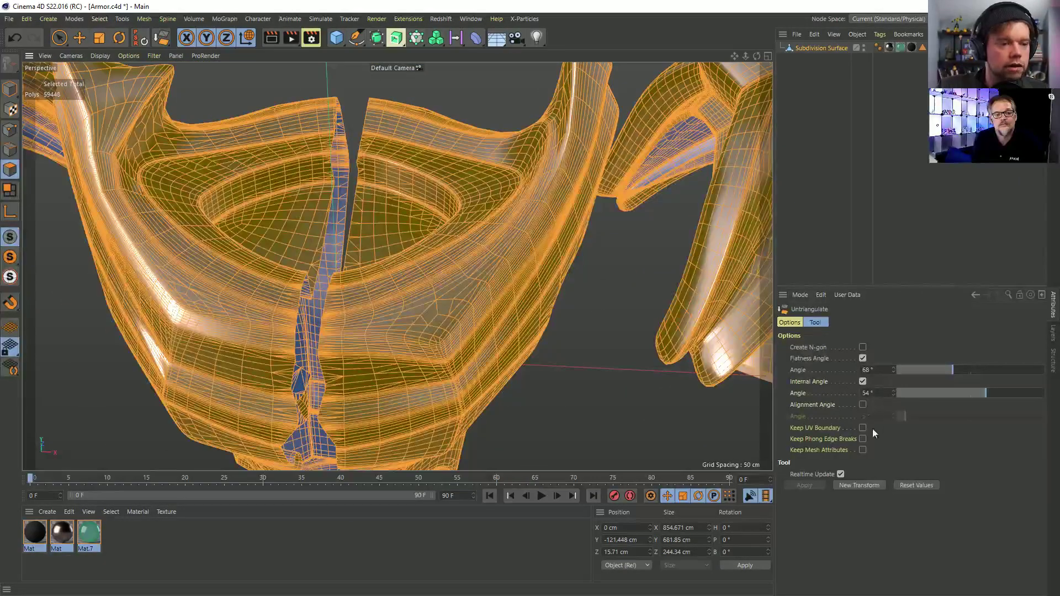
- Enable the untriangulation's alignment angle at 32° and examine the rebuilt quads across the armor
click(863, 405)
drag(906, 415, 950, 417)
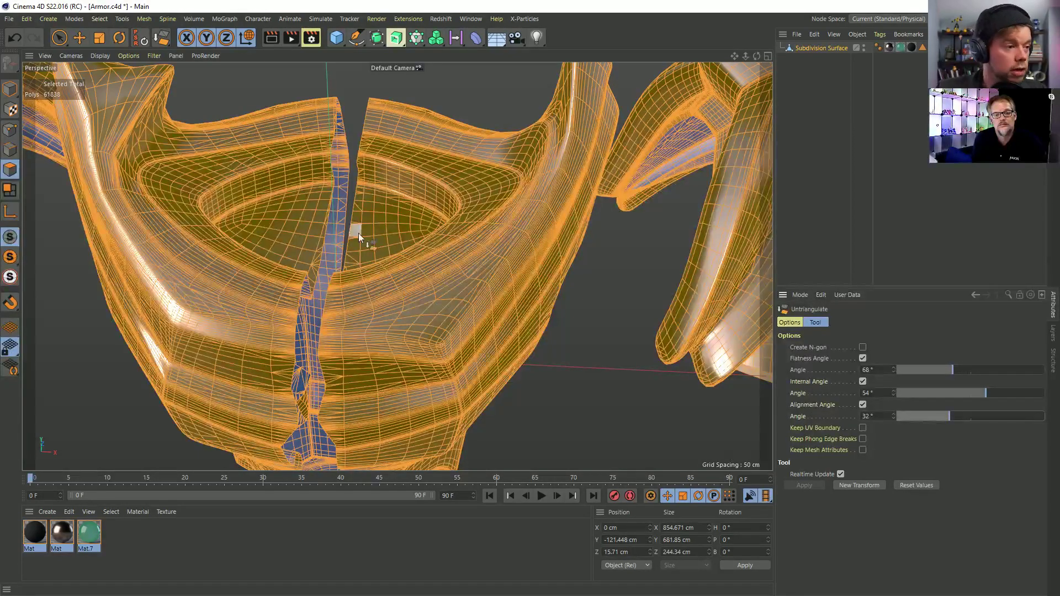
scroll(446, 347, up, 8)
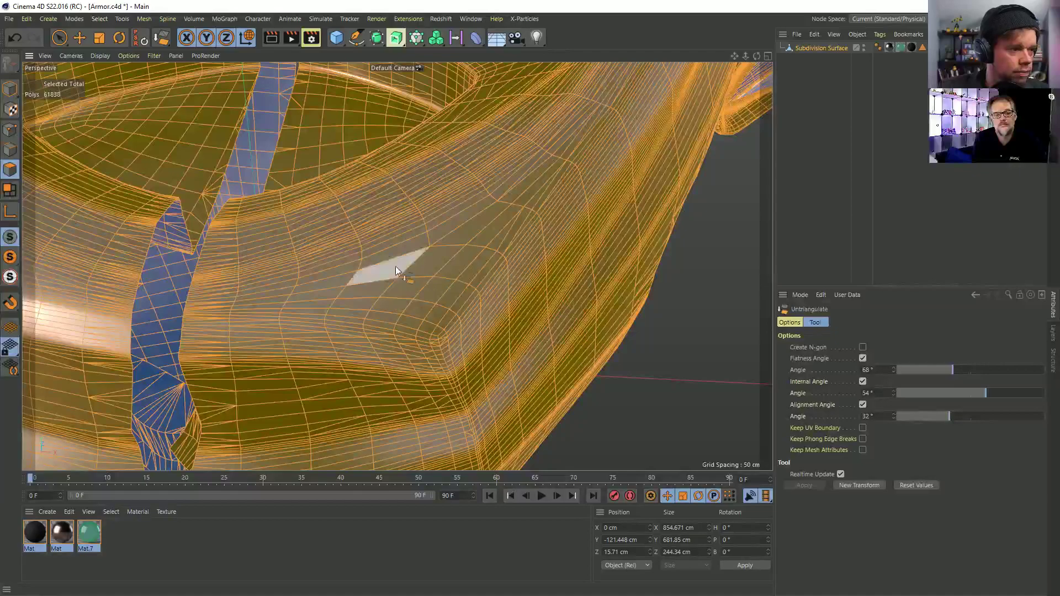
scroll(436, 288, down, 10)
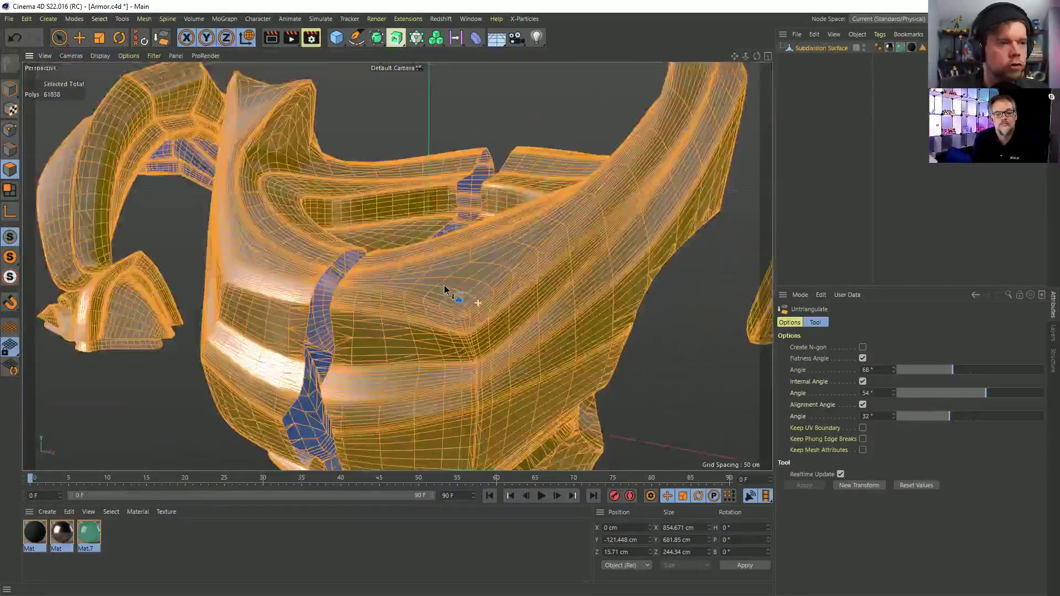
alt+drag(445, 290, 507, 276)
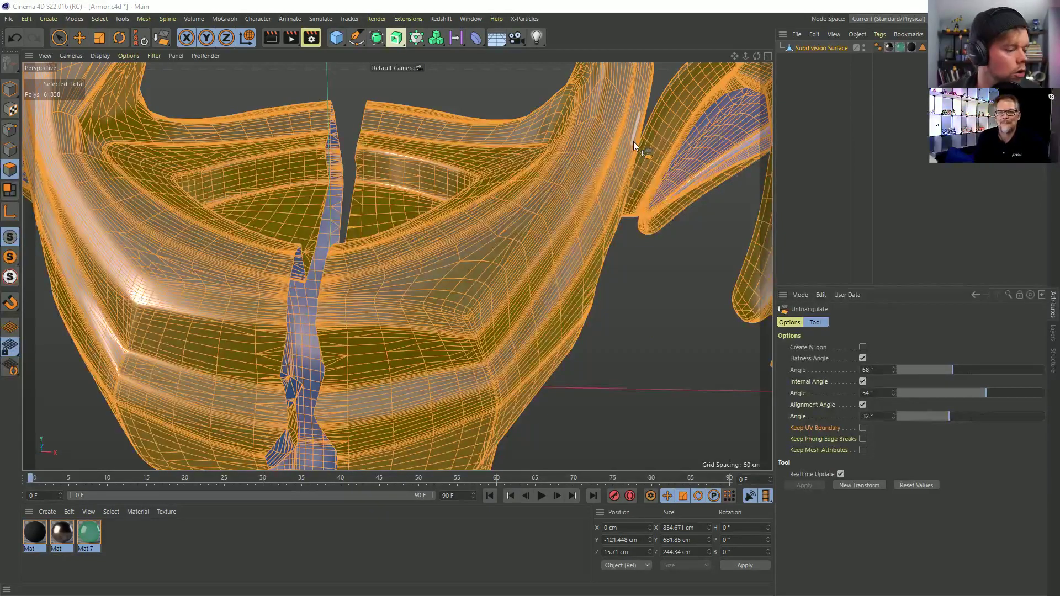
scroll(628, 201, down, 6)
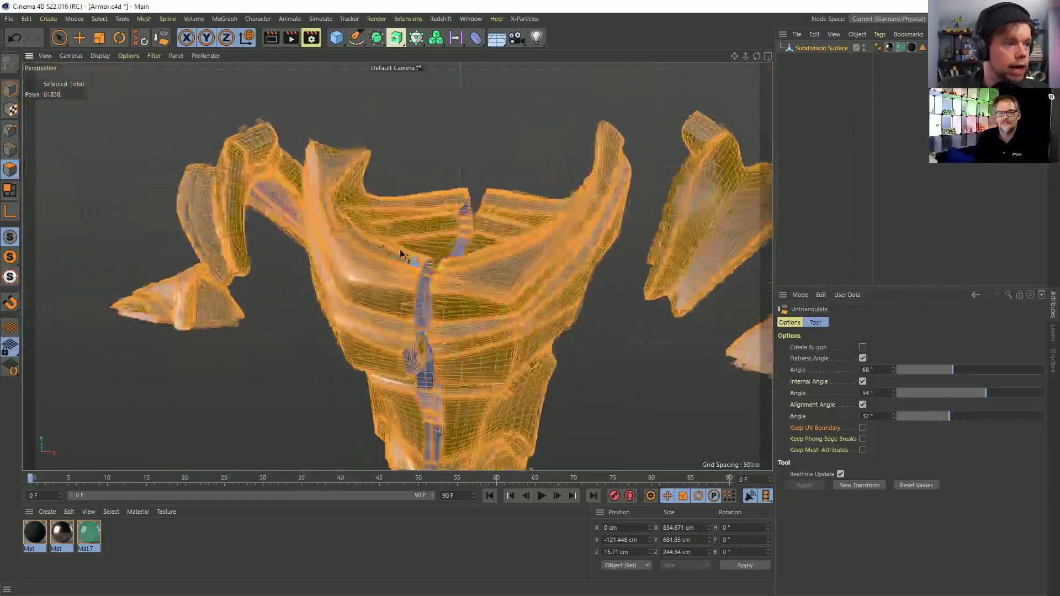
alt+drag(402, 254, 514, 232)
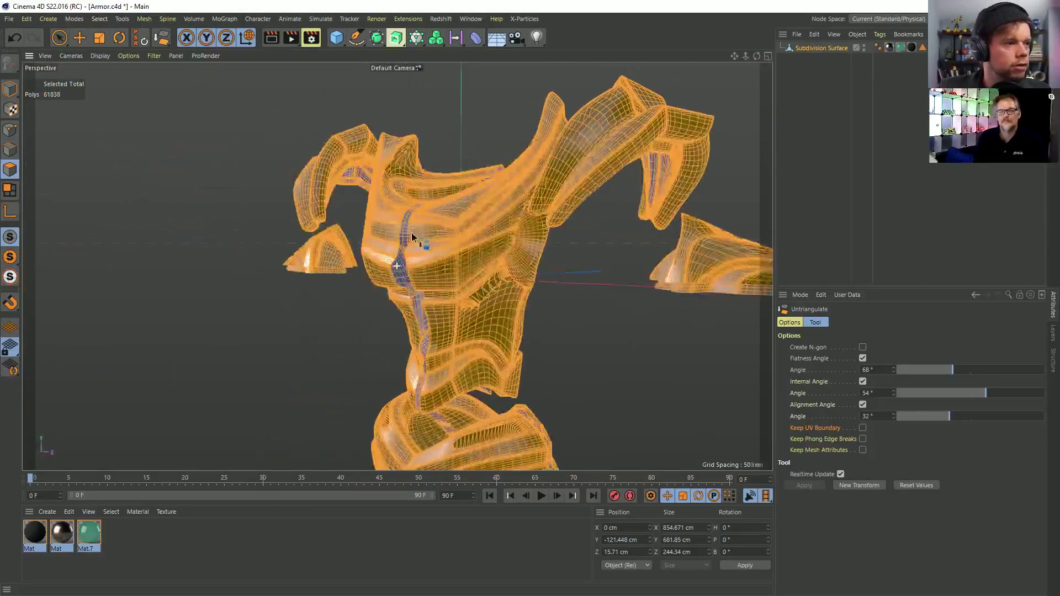
- Revert Armor.c4d to its saved version and select the armor object
click(9, 19)
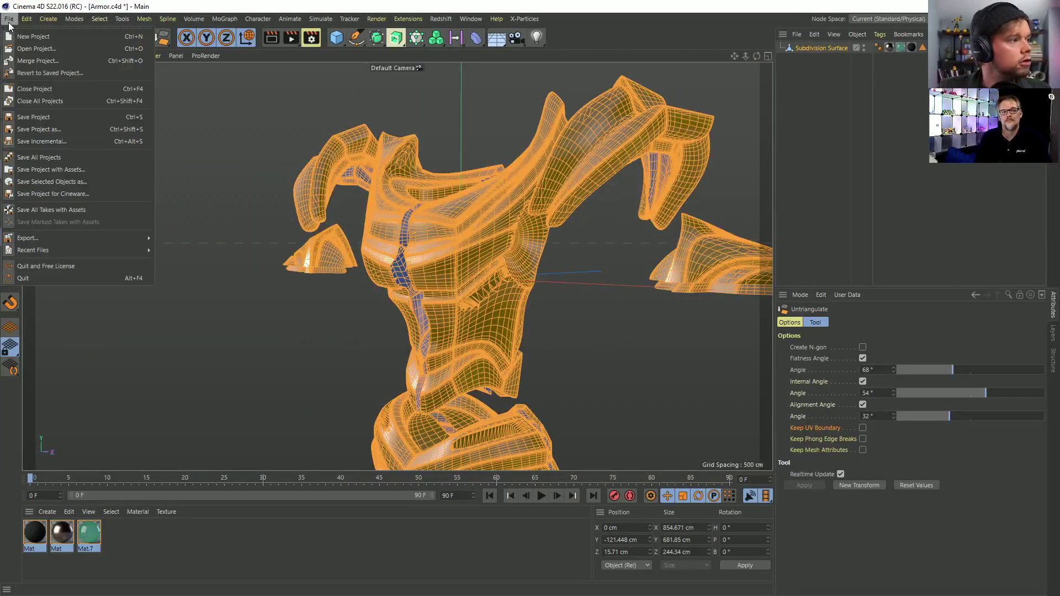
click(52, 74)
click(501, 345)
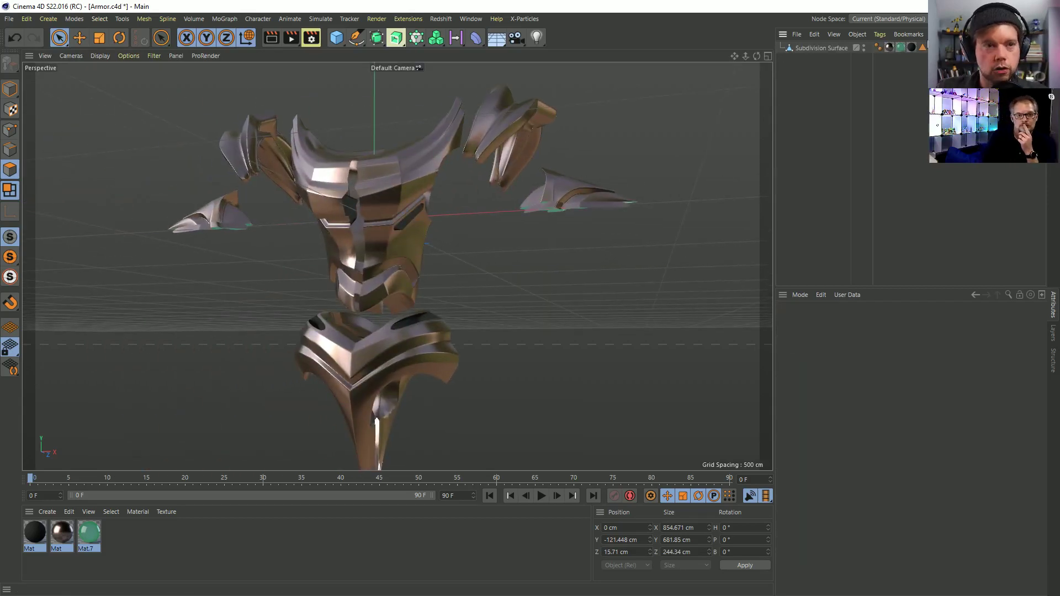
click(356, 211)
- Select the connected polygons of the round plate on the armor's side and examine its mesh layout up close
alt+drag(356, 212, 471, 236)
scroll(471, 236, up, 5)
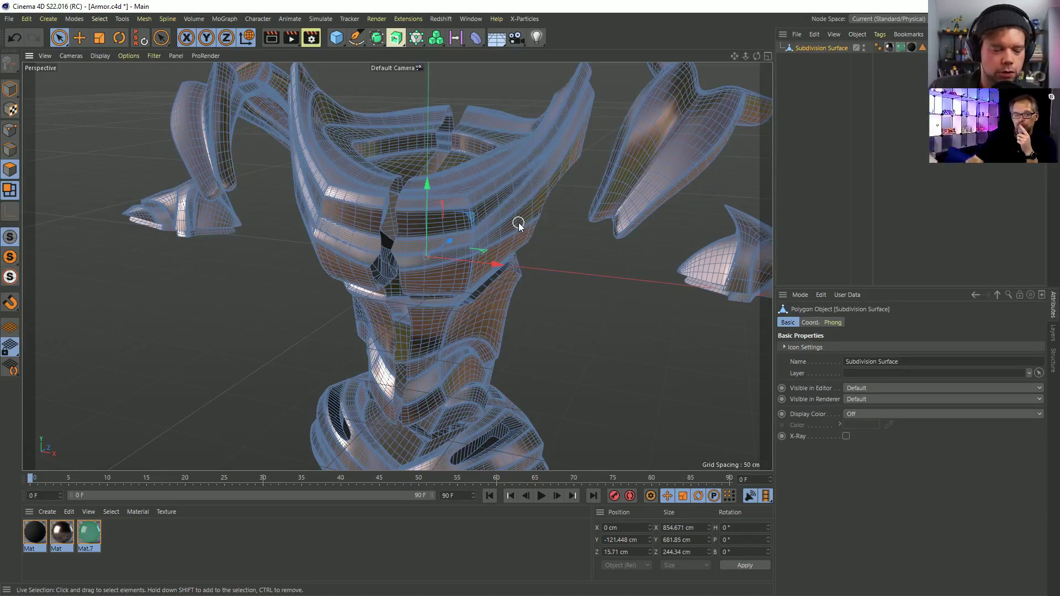
alt+drag(369, 205, 449, 192)
click(532, 191)
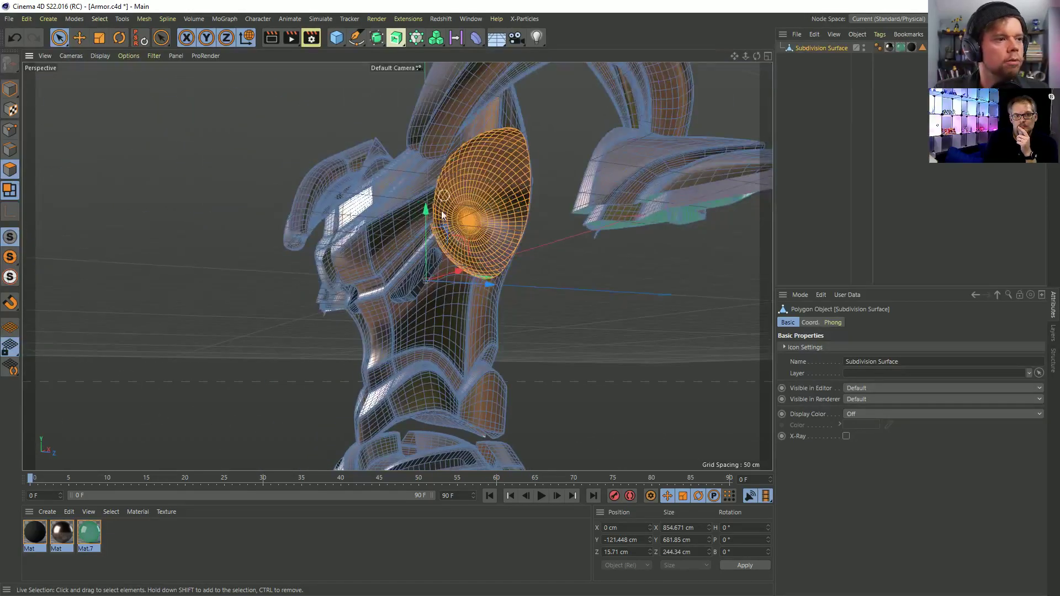
alt+right_drag(449, 172, 499, 133)
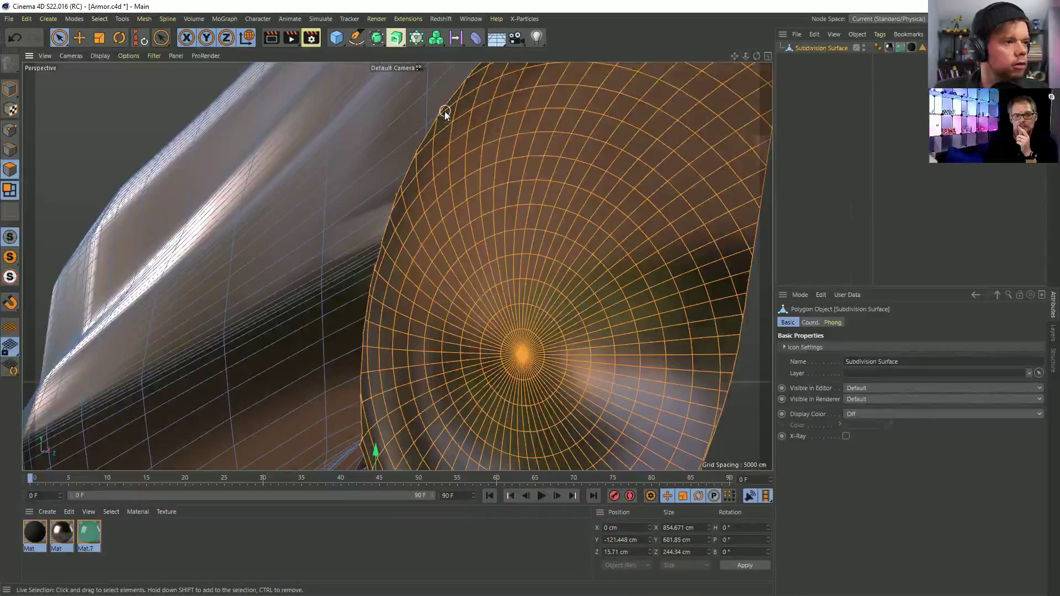
alt+drag(416, 212, 425, 300)
alt+middle_drag(426, 299, 450, 252)
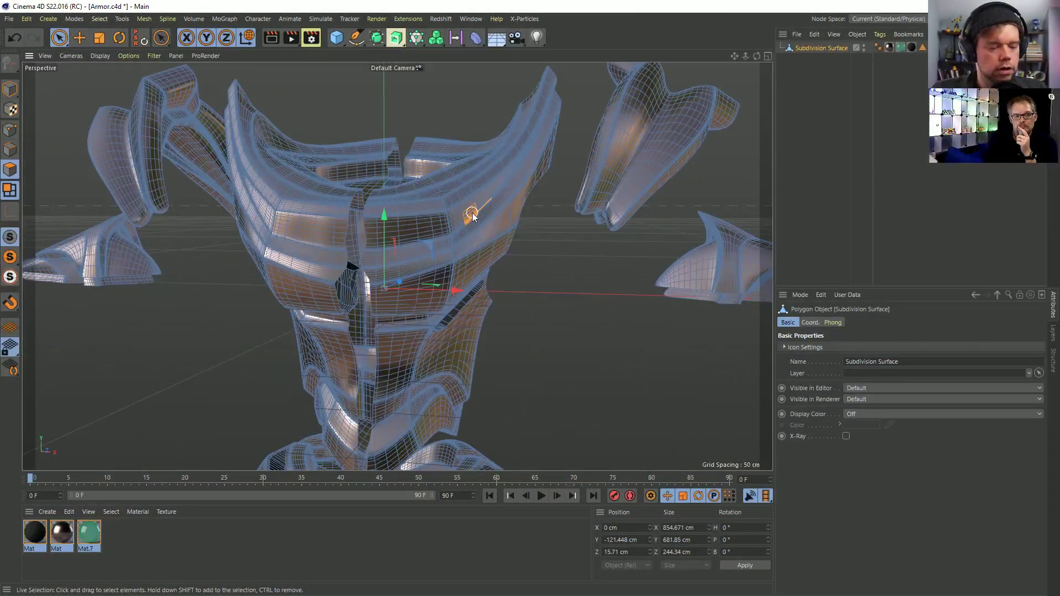
- Select the connected polygons of one torso half and examine the topology around its side opening and the full armor
double_click(471, 194)
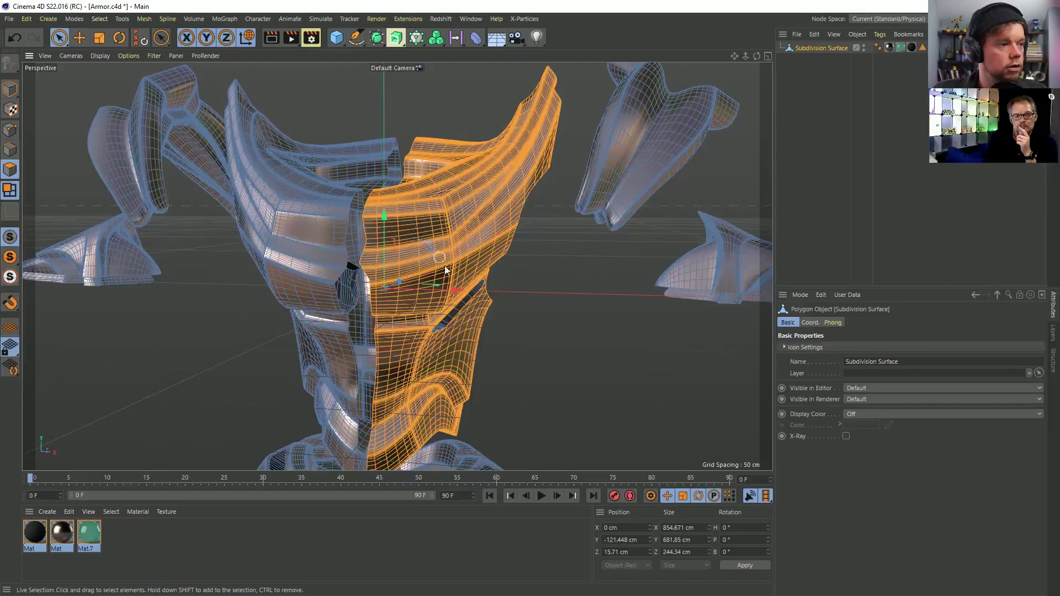
alt+drag(456, 336, 431, 229)
scroll(442, 221, up, 6)
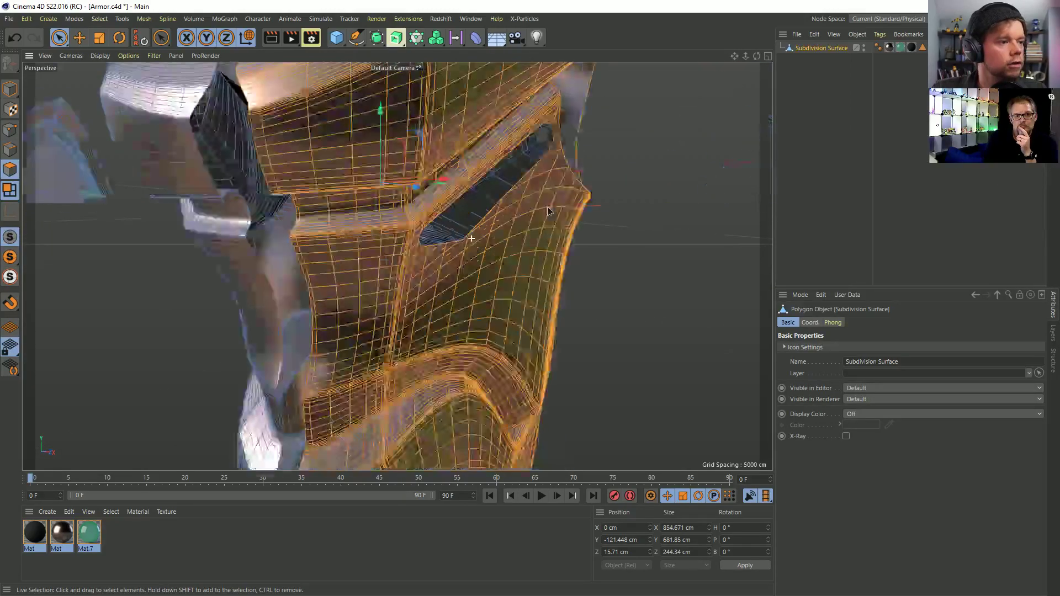
alt+right_drag(456, 206, 356, 104)
alt+drag(404, 330, 435, 399)
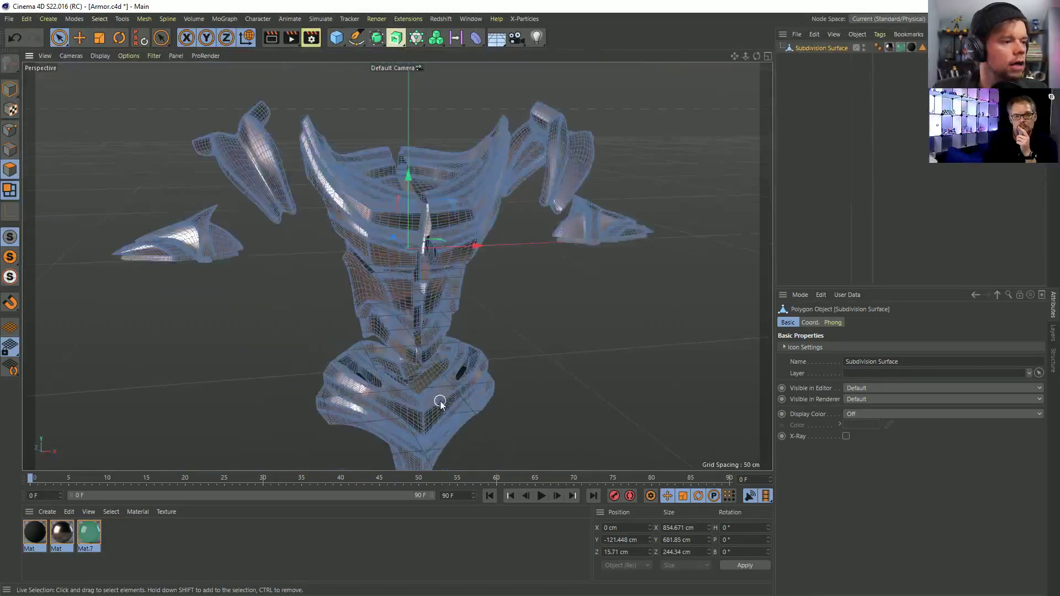
alt+middle_drag(435, 400, 434, 368)
alt+drag(401, 189, 356, 193)
alt+middle_drag(408, 187, 350, 199)
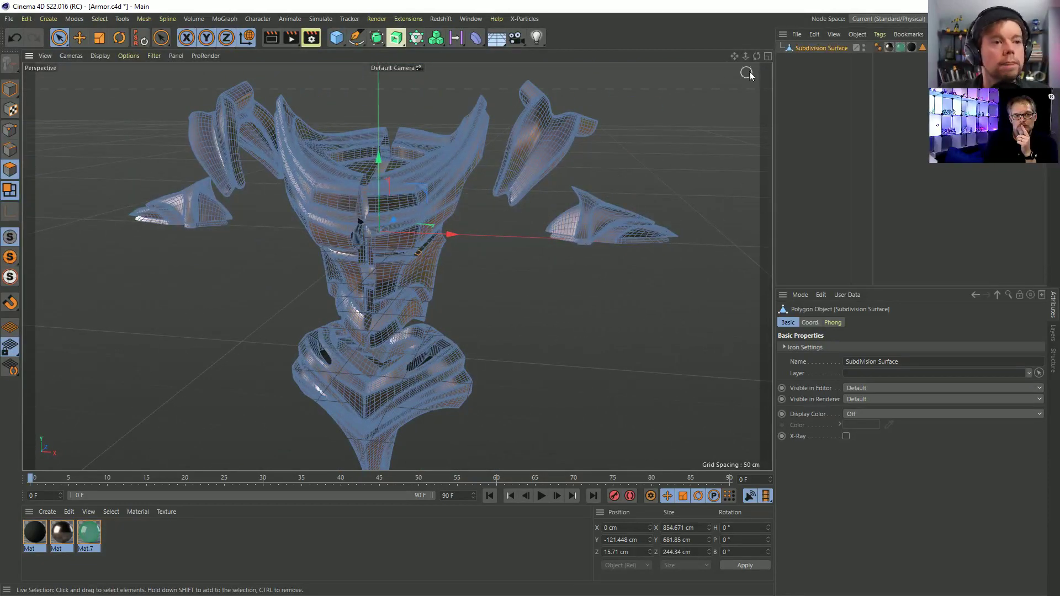
- Switch to the UV editing layout and show the properties of the armor's material tag restricted to Polygon Selection #0
click(1012, 19)
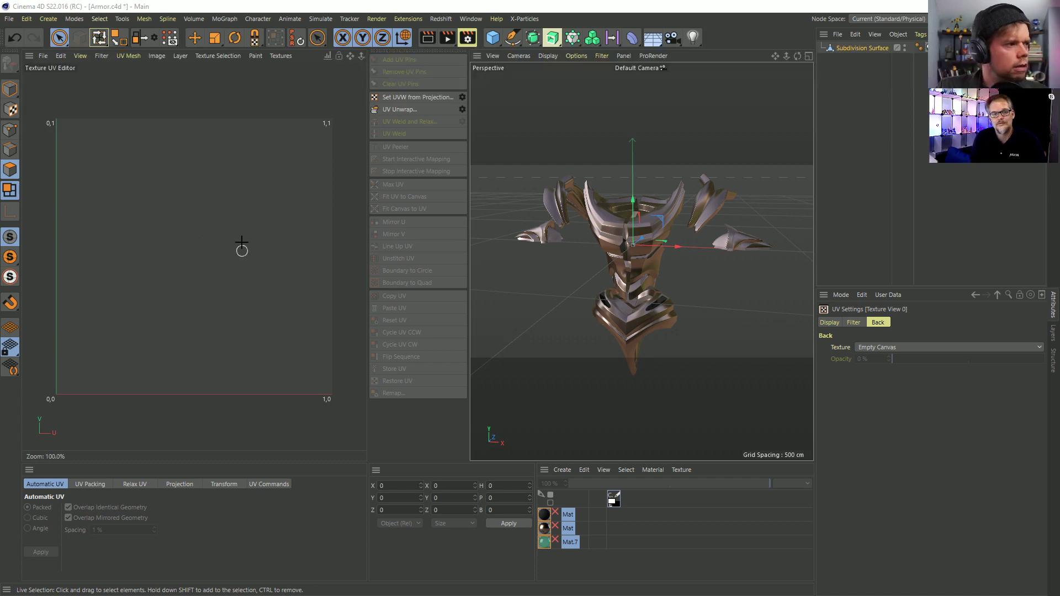
click(873, 49)
right_click(843, 51)
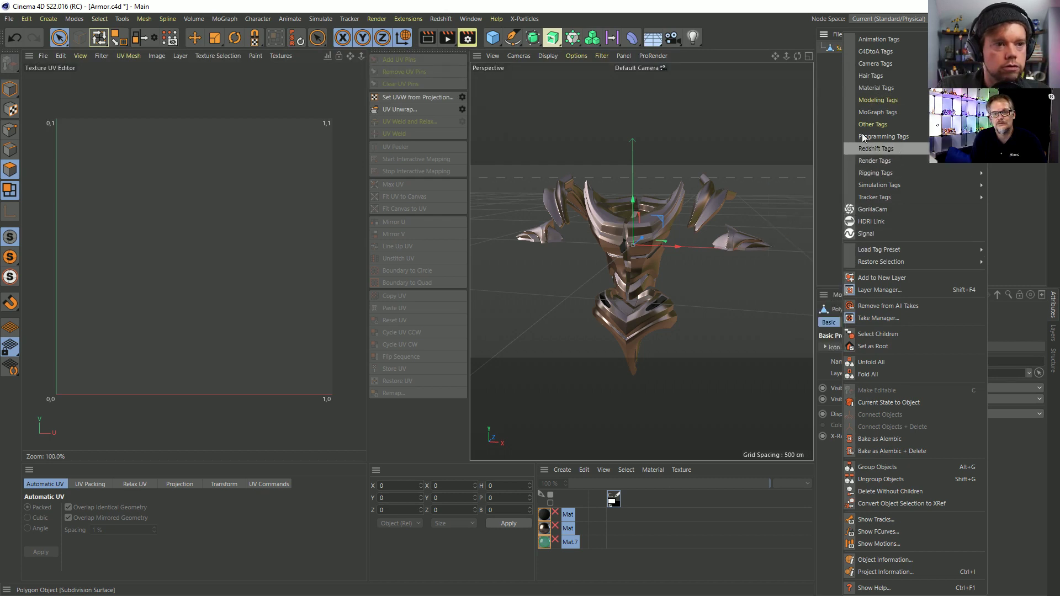
click(800, 31)
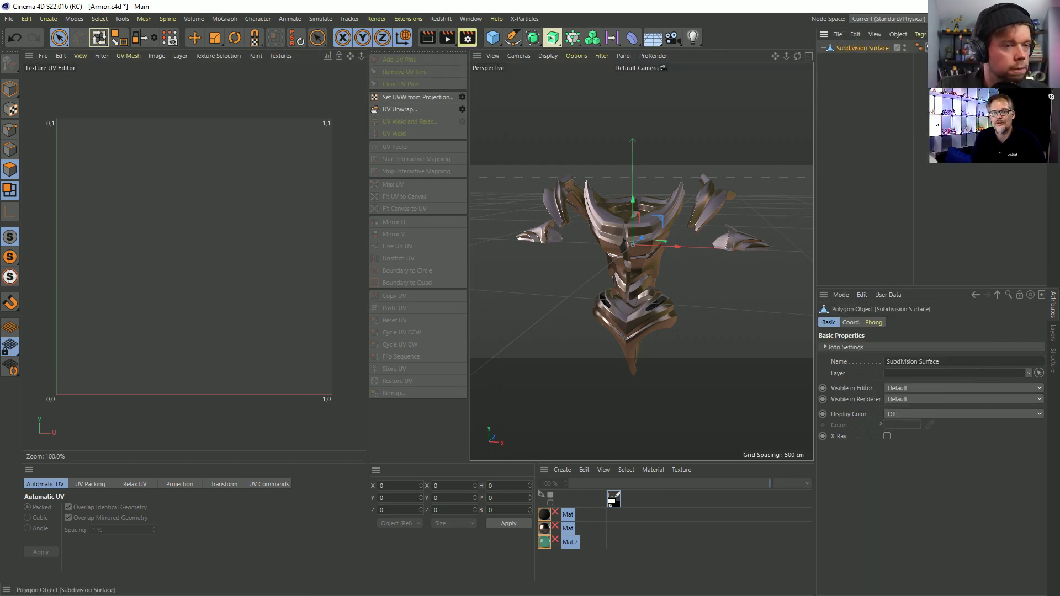
click(940, 48)
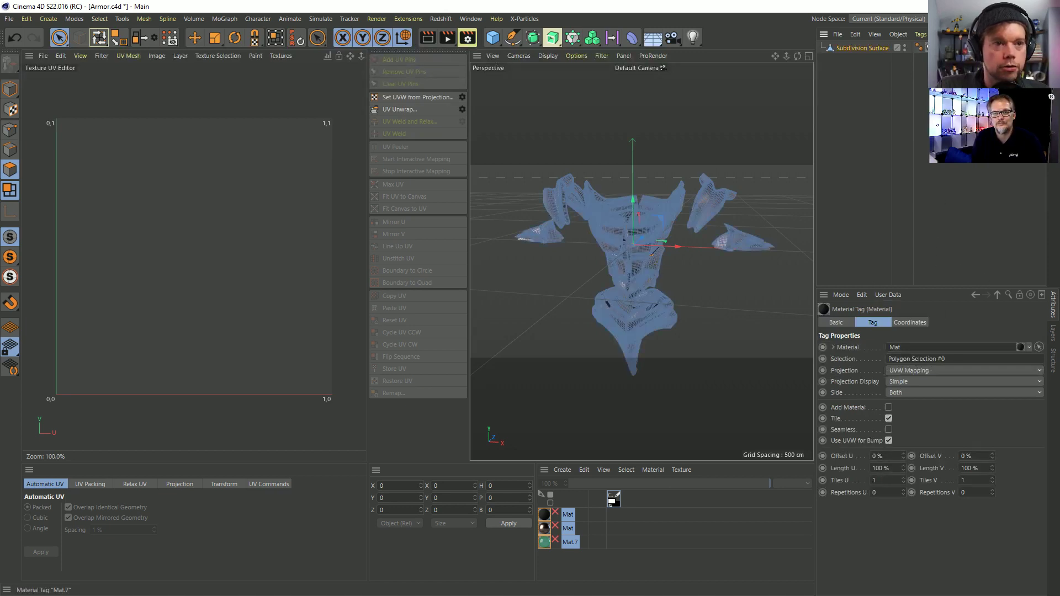
right_click(940, 48)
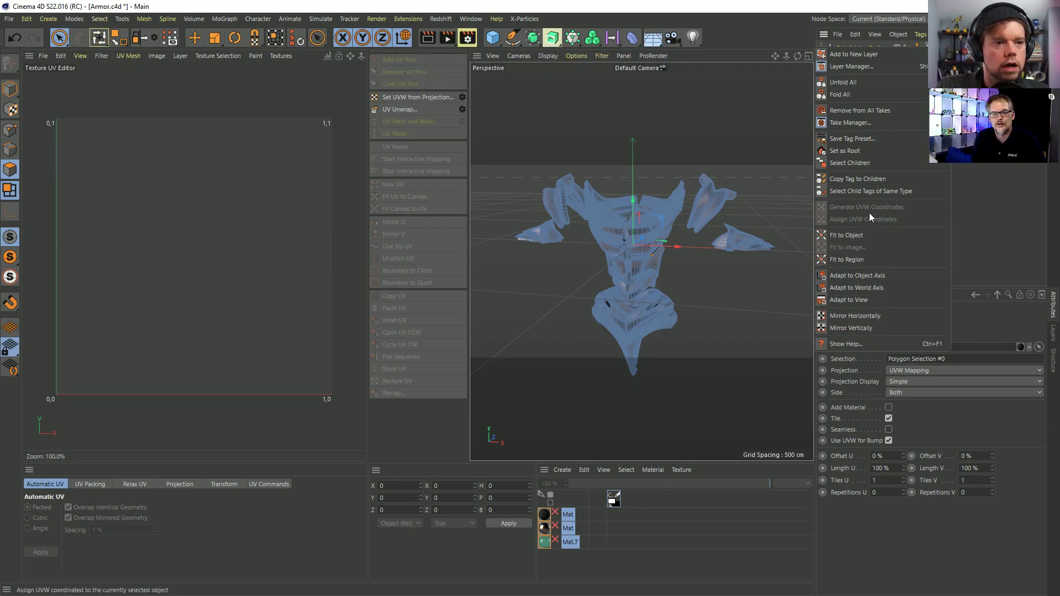
key(Escape)
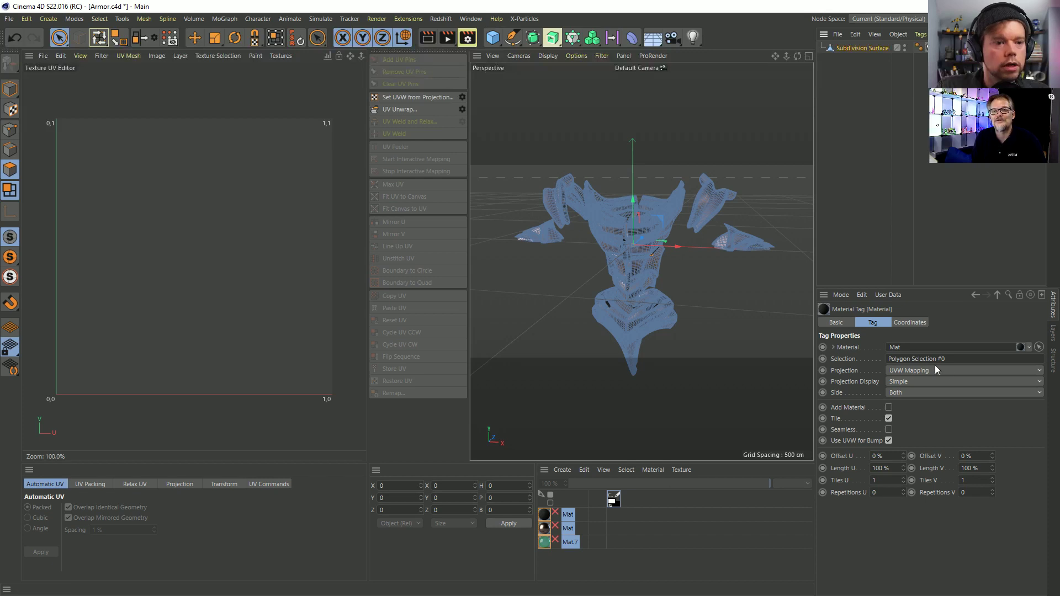
- Try to create UVW coordinates for the armor object from a Flat projection
right_click(860, 49)
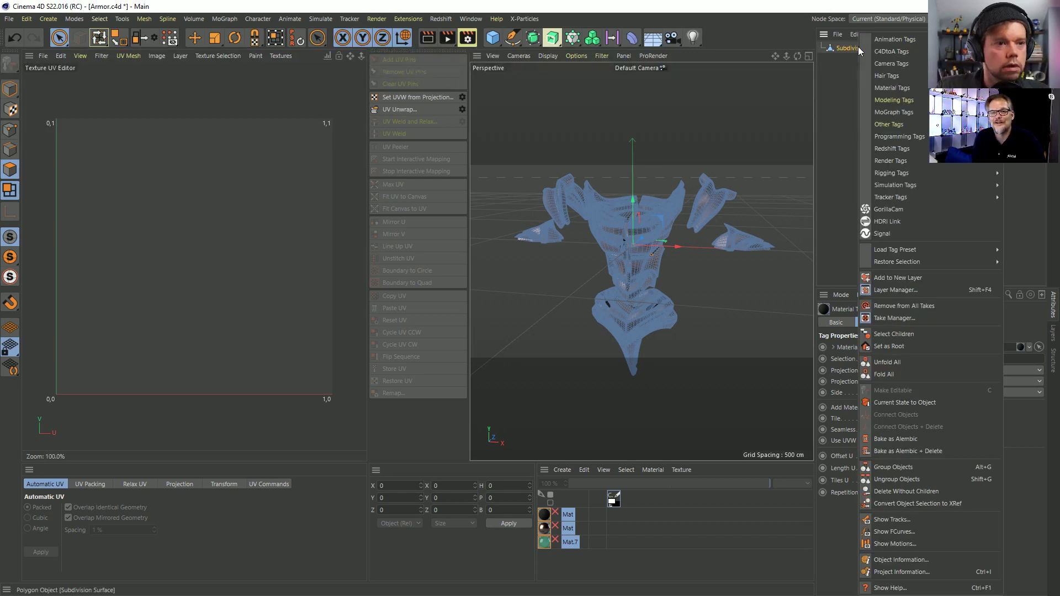
mouse_move(910, 89)
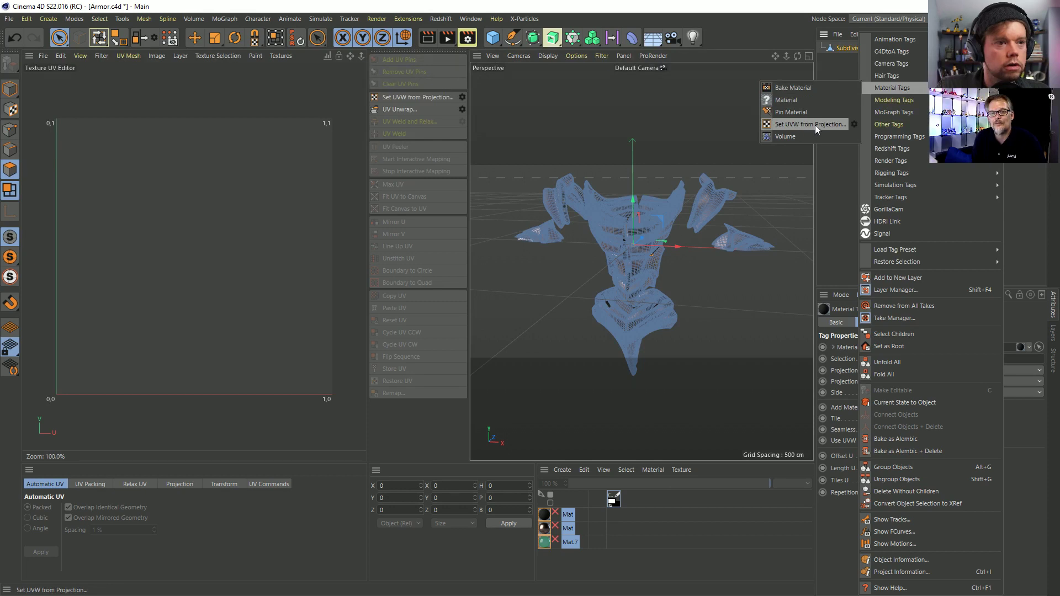
click(855, 124)
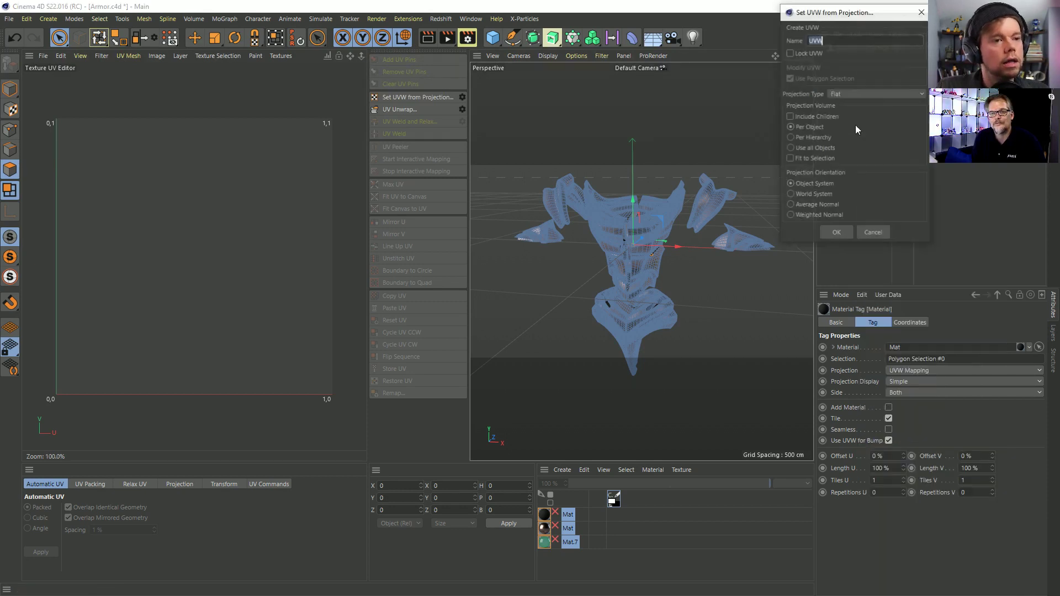
drag(853, 17, 550, 82)
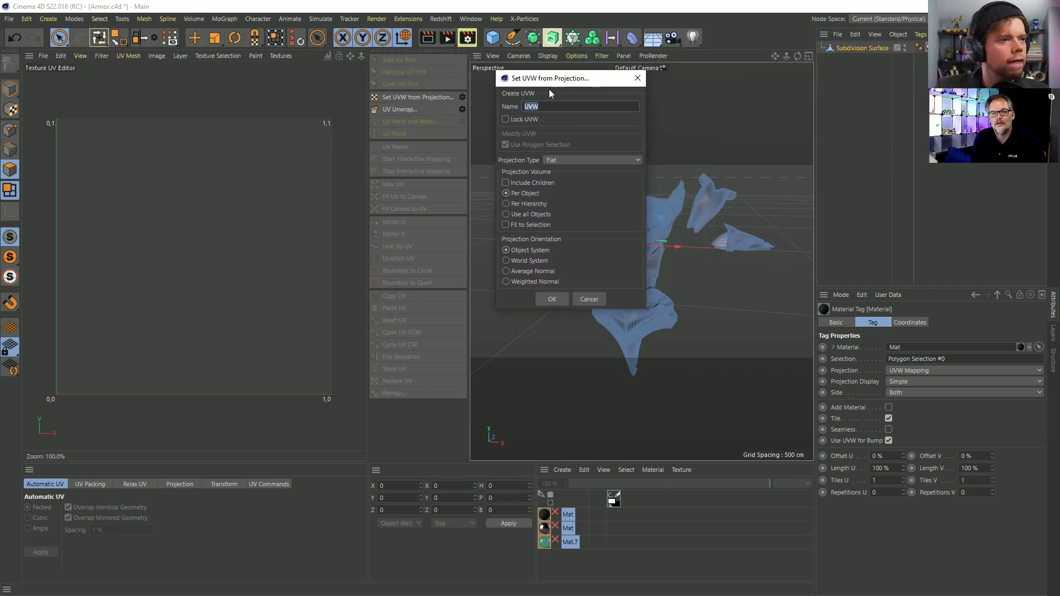
click(562, 160)
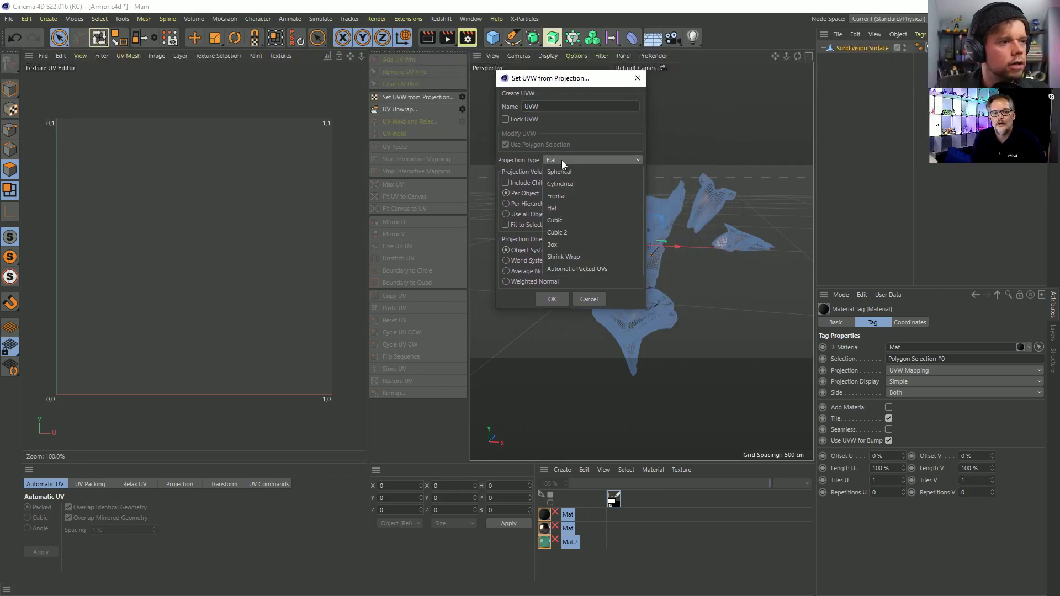
click(568, 208)
drag(566, 78, 880, 100)
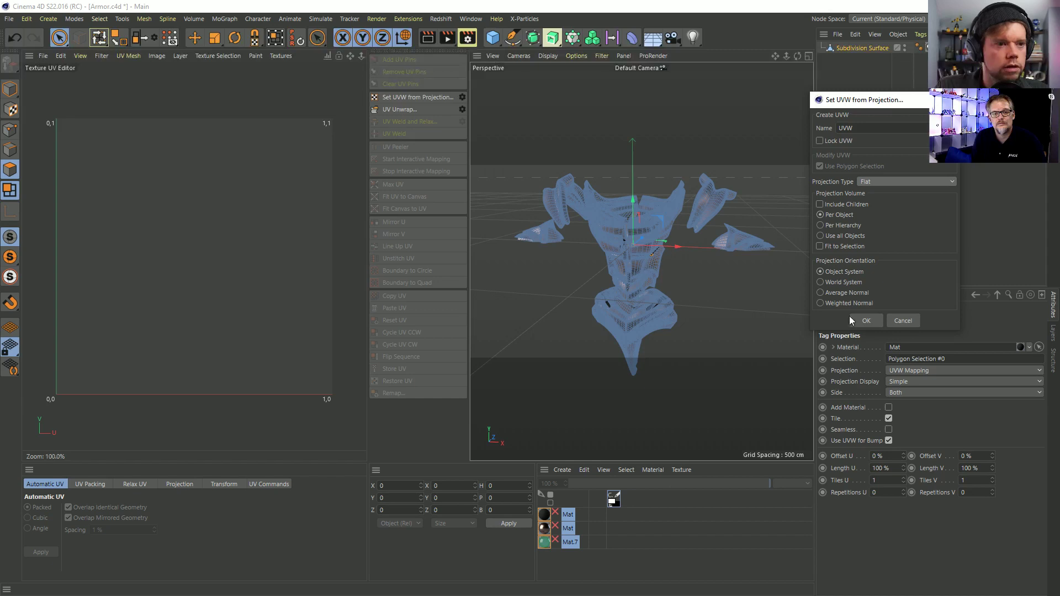
click(868, 321)
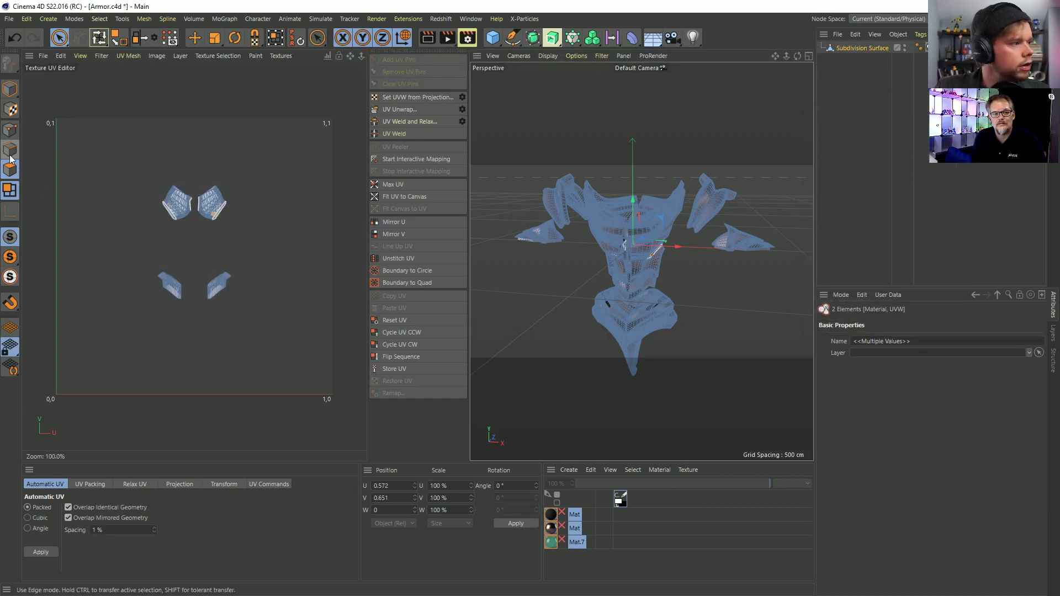
key(ctrl+z)
- Select all armor polygons, try the Flat UVW projection again and inspect the resulting UV islands up close
click(616, 233)
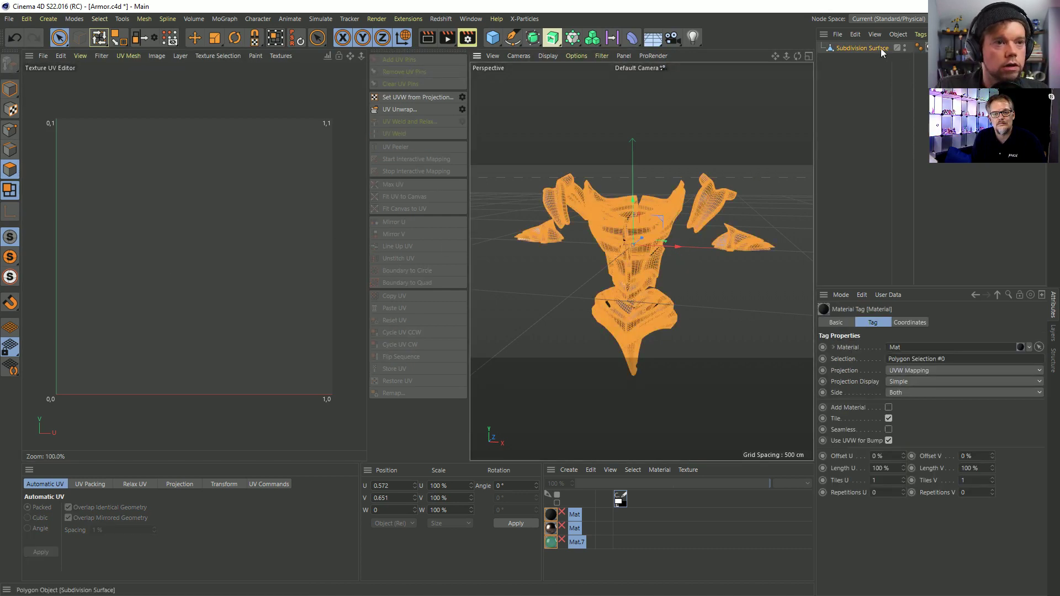
right_click(910, 57)
mouse_move(912, 99)
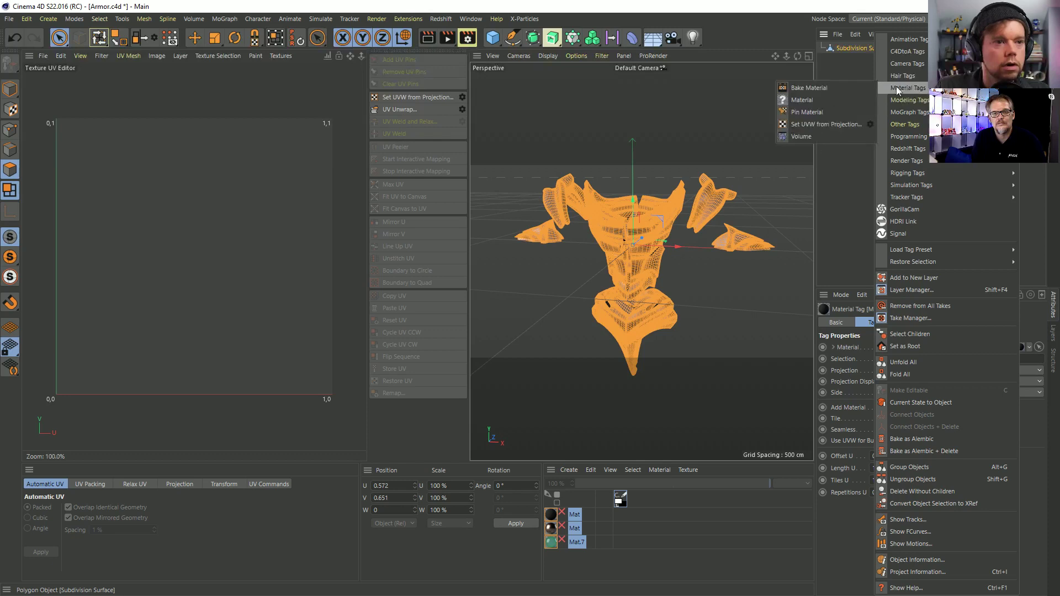
click(865, 125)
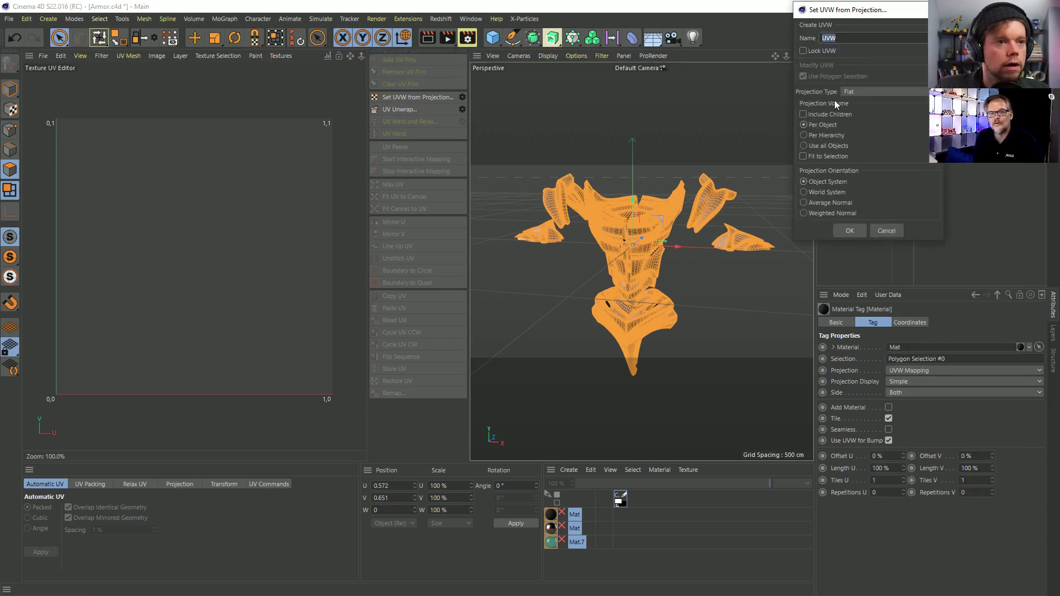
click(850, 231)
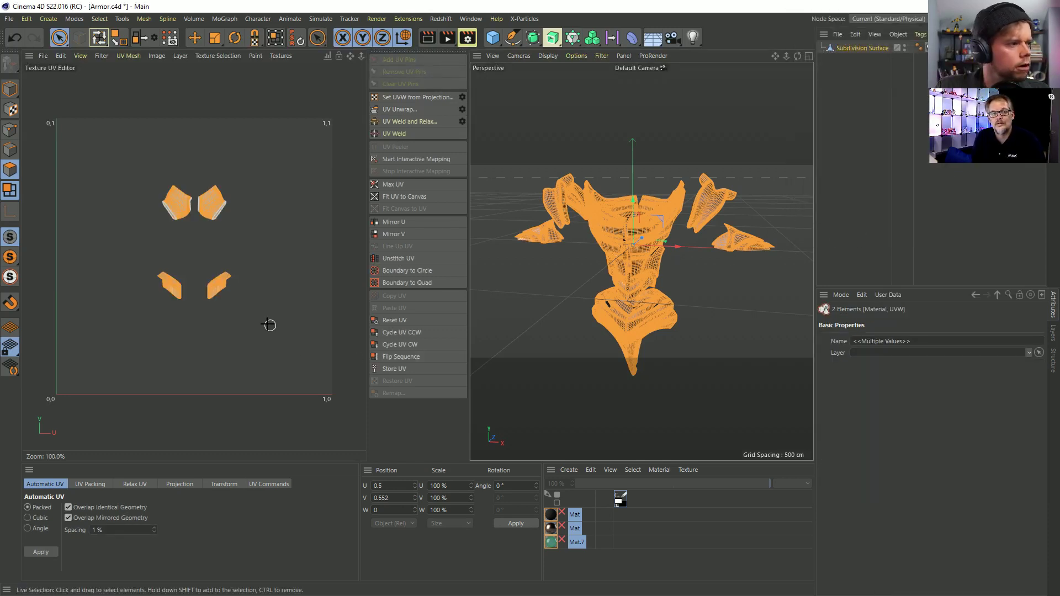
scroll(220, 239, up, 6)
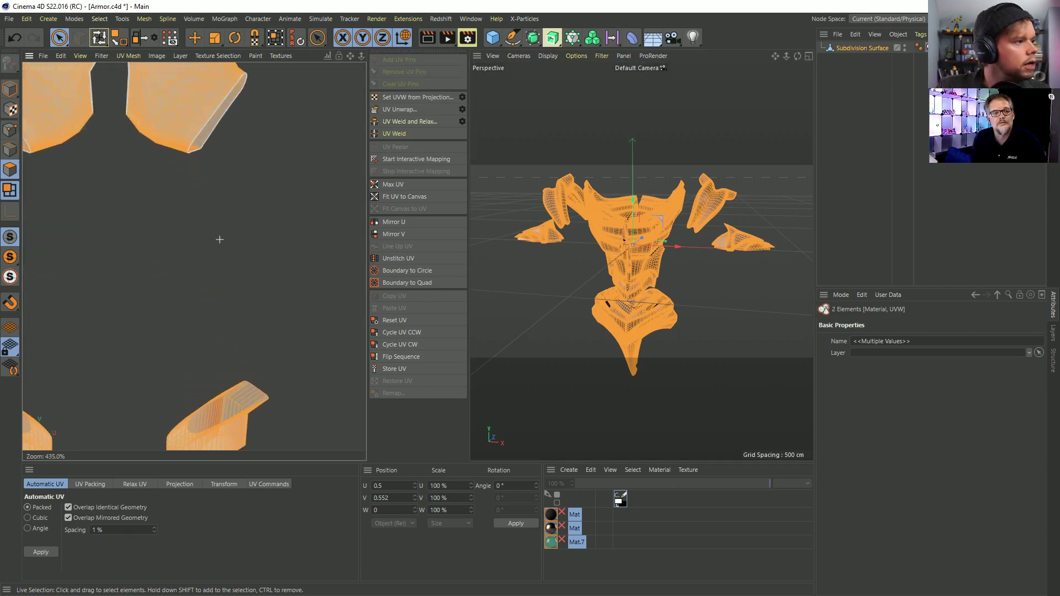
scroll(219, 237, down, 4)
click(619, 499)
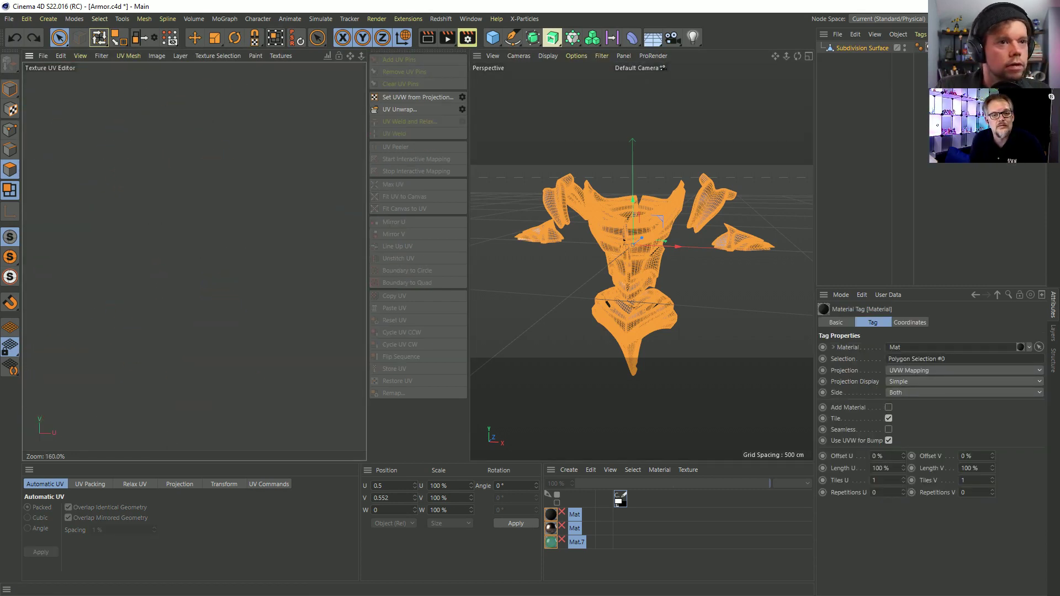
- Reselect the armor object and try a Frontal UVW projection from the perspective view
click(882, 49)
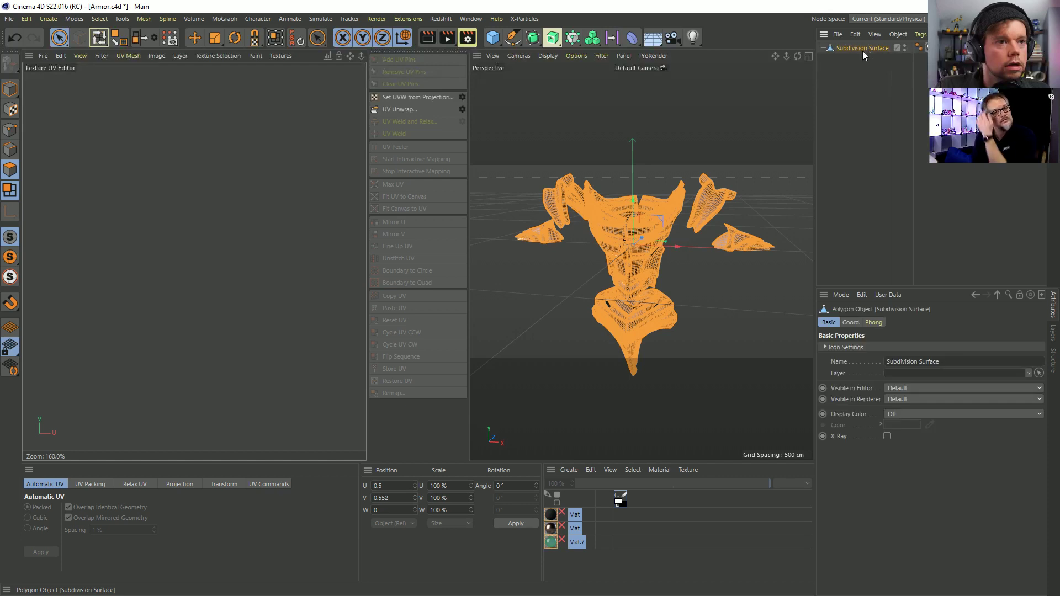
click(10, 190)
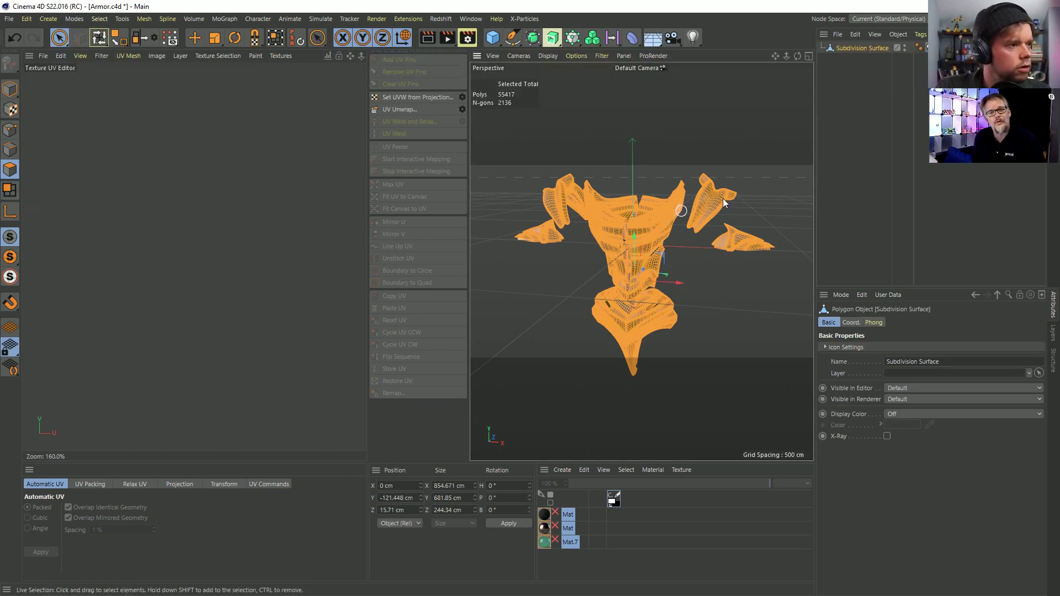
right_click(881, 92)
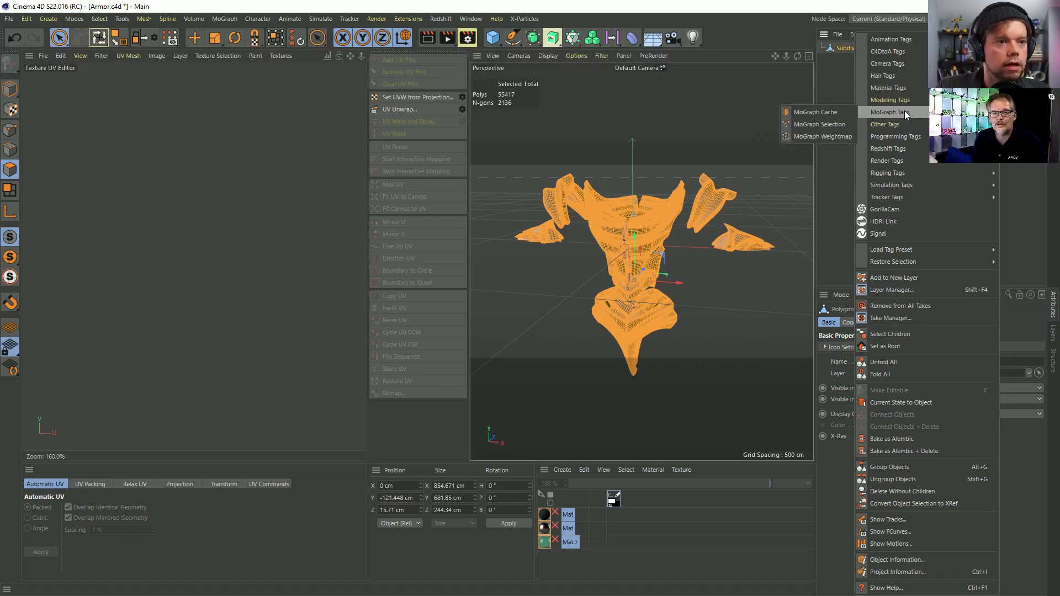
mouse_move(890, 125)
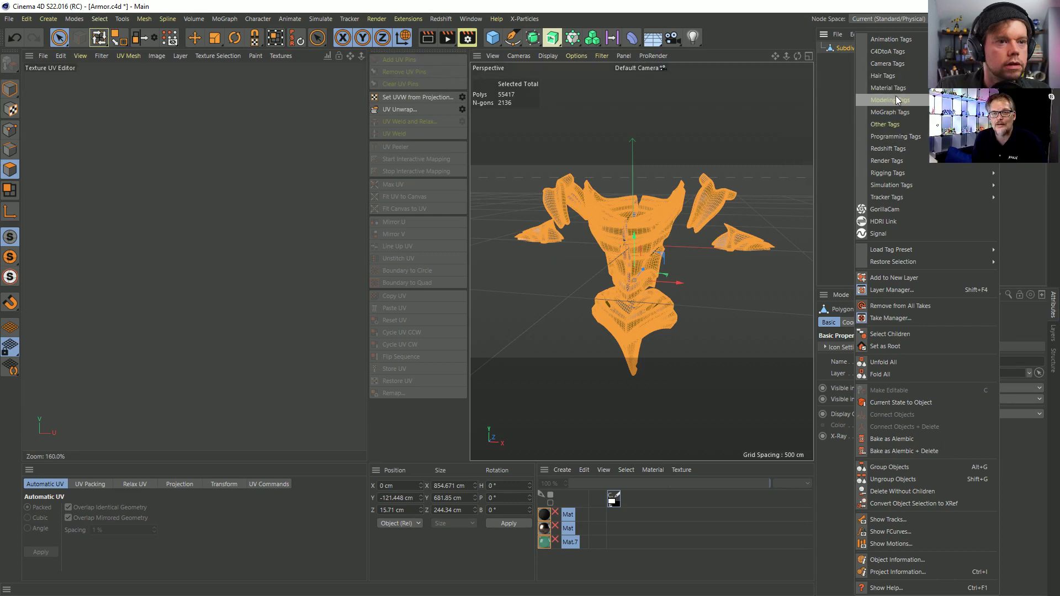
mouse_move(897, 100)
click(779, 123)
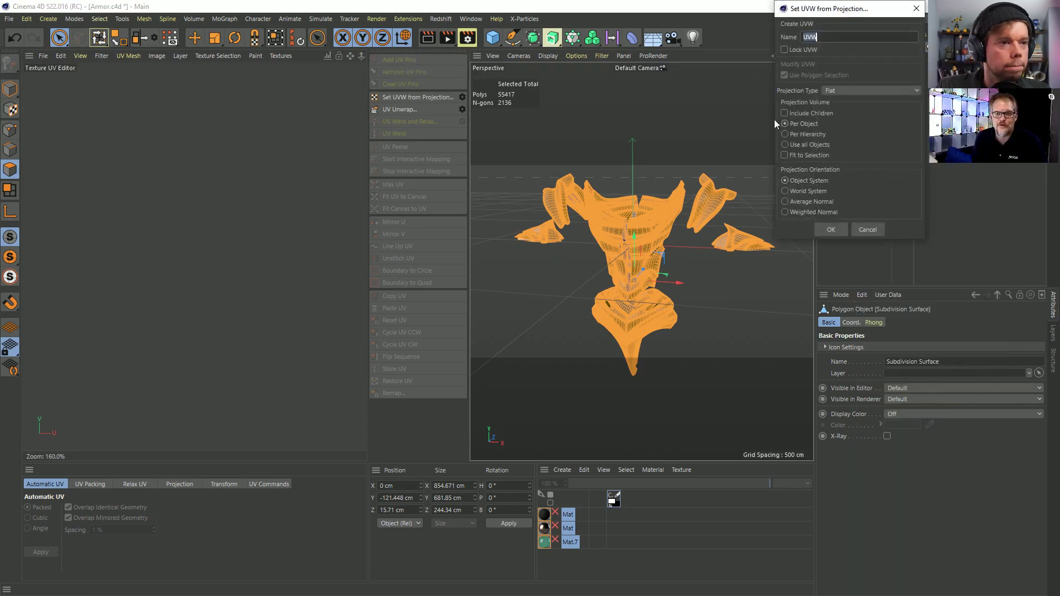
click(843, 91)
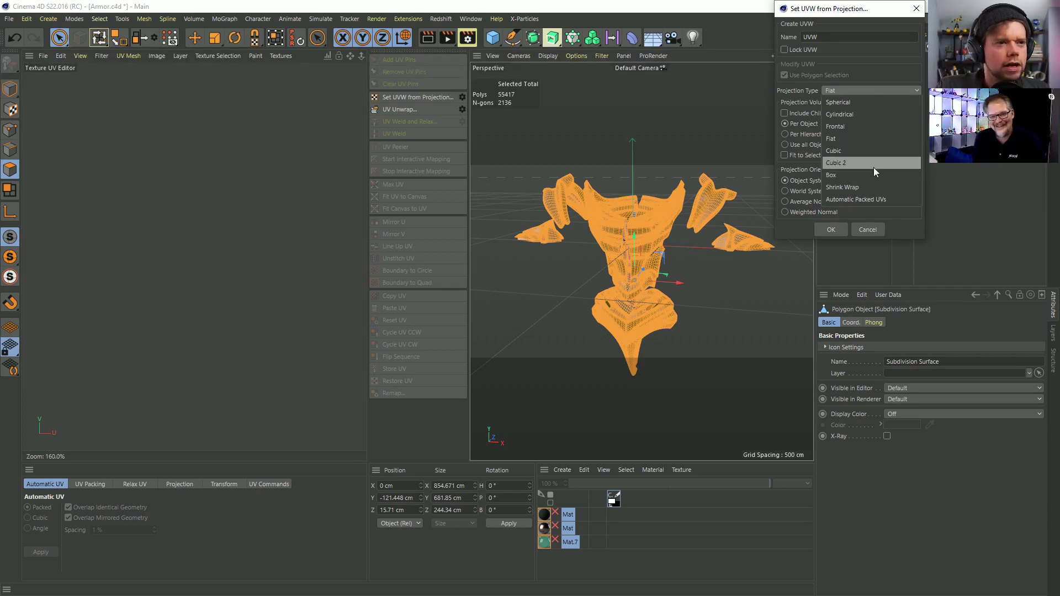
click(846, 127)
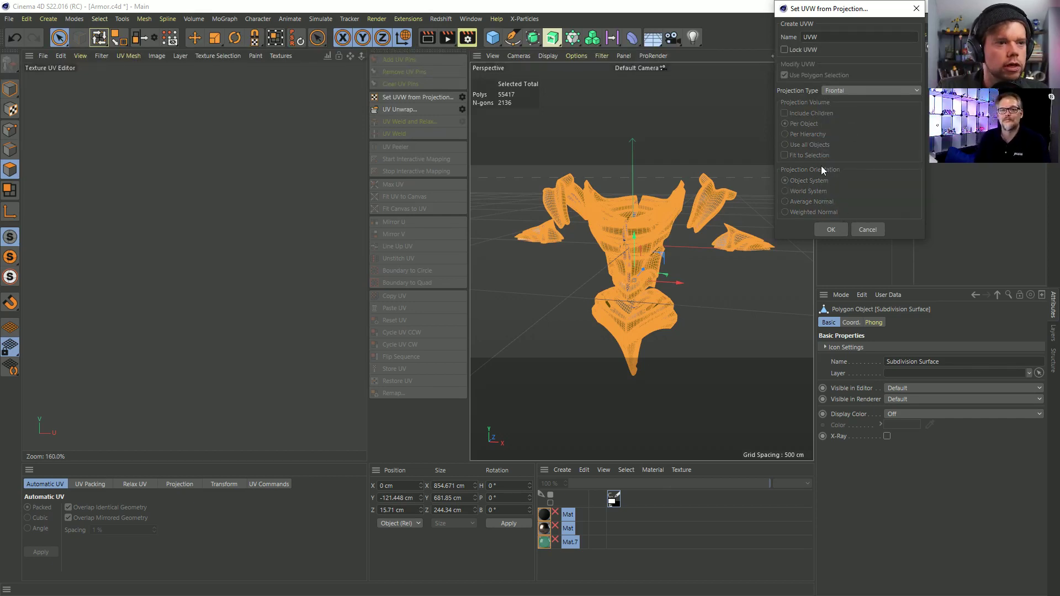
click(831, 228)
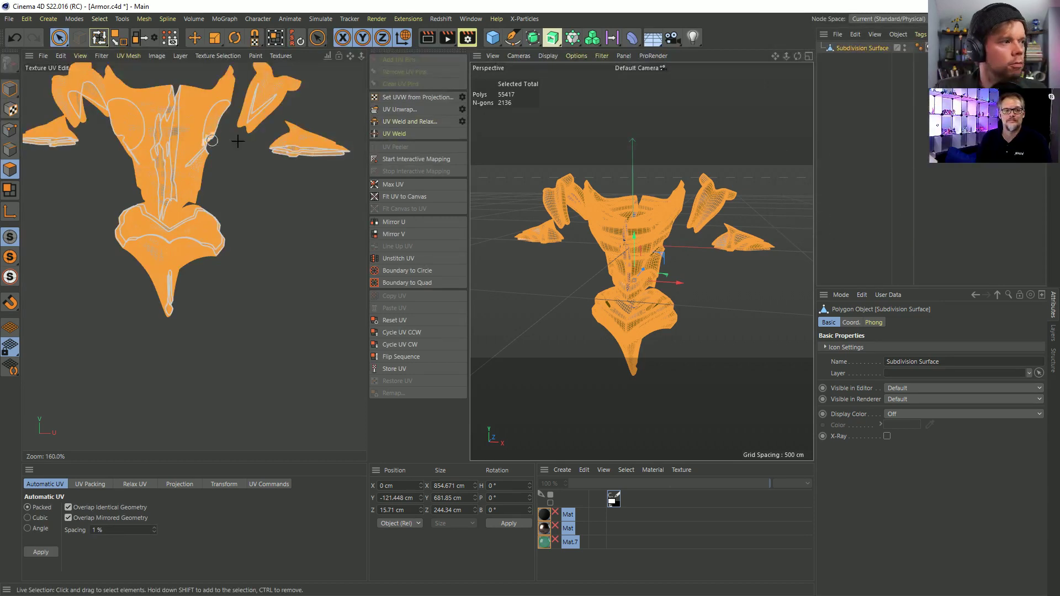
- Switch to the Front view and create the armor's UVW coordinates from a Frontal projection
middle_click(674, 232)
middle_click(670, 290)
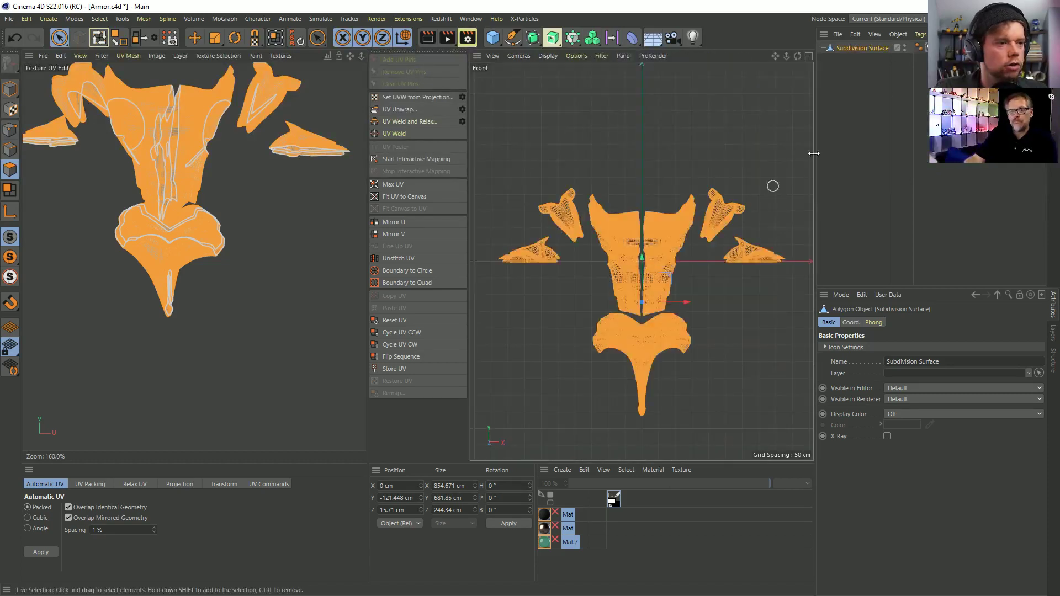
click(869, 47)
right_click(868, 47)
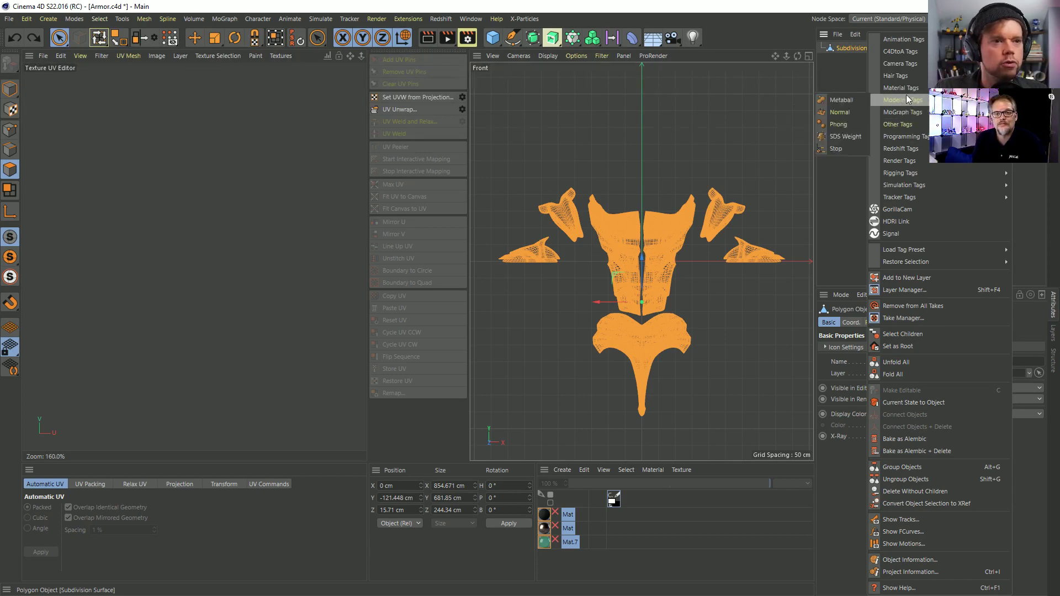
mouse_move(907, 92)
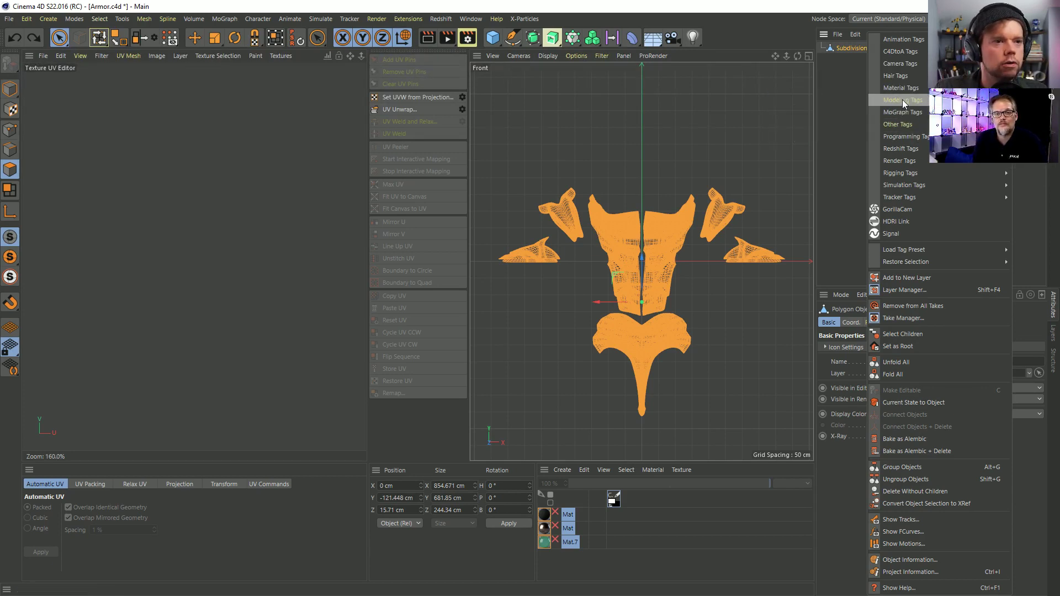
click(854, 132)
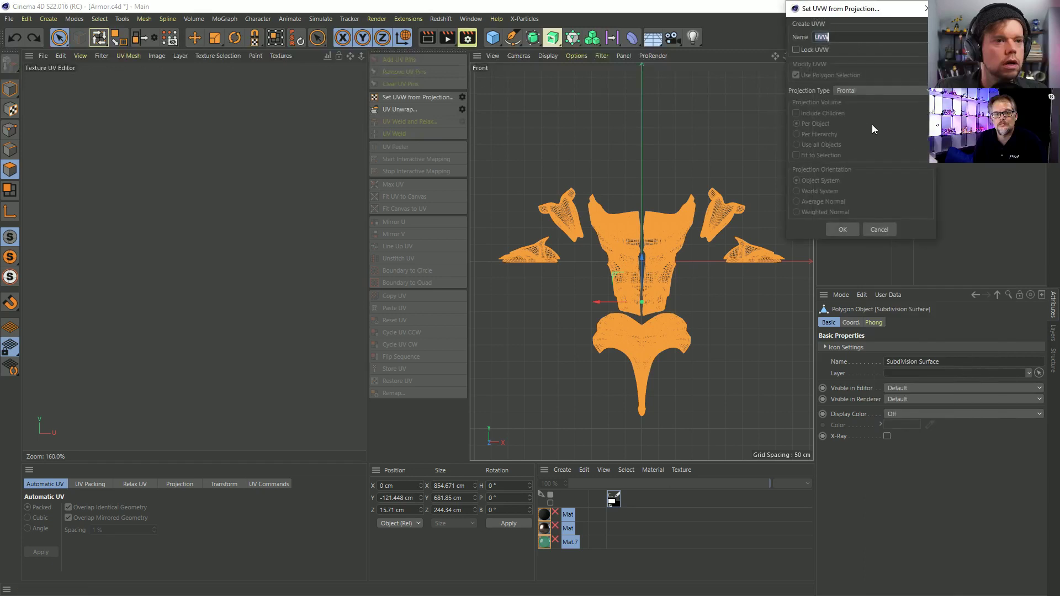
click(850, 227)
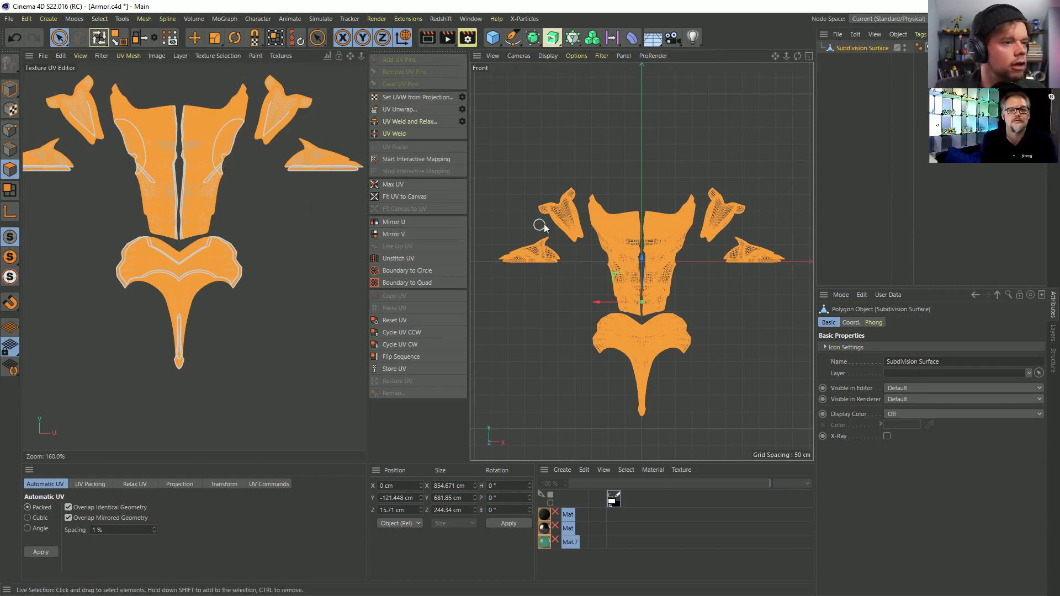
- Return to the perspective view and examine the armor's frontally projected UV islands up close and as a whole
middle_click(648, 252)
middle_click(564, 180)
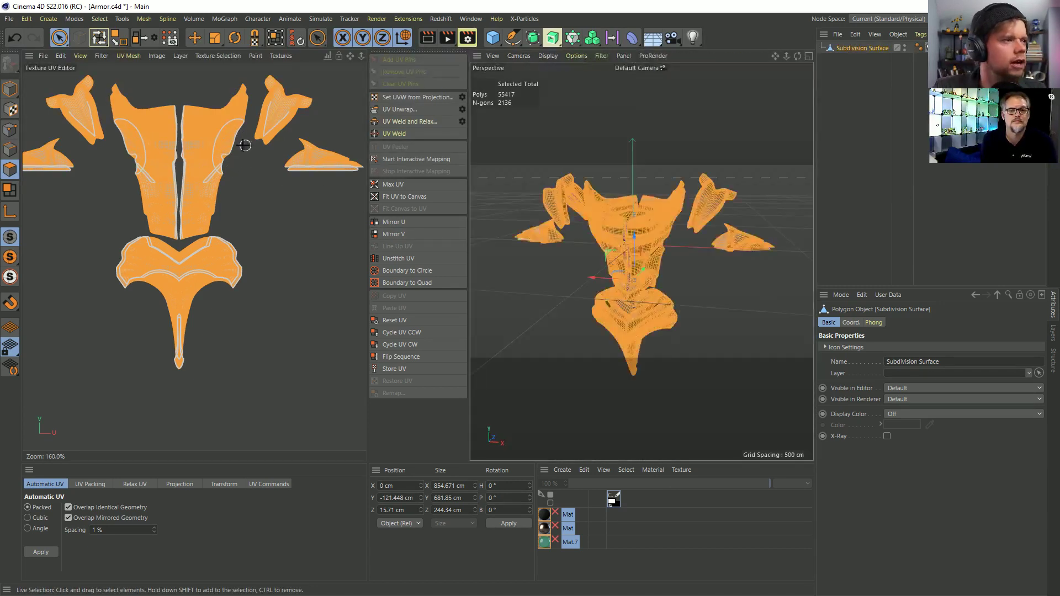
scroll(194, 208, up, 10)
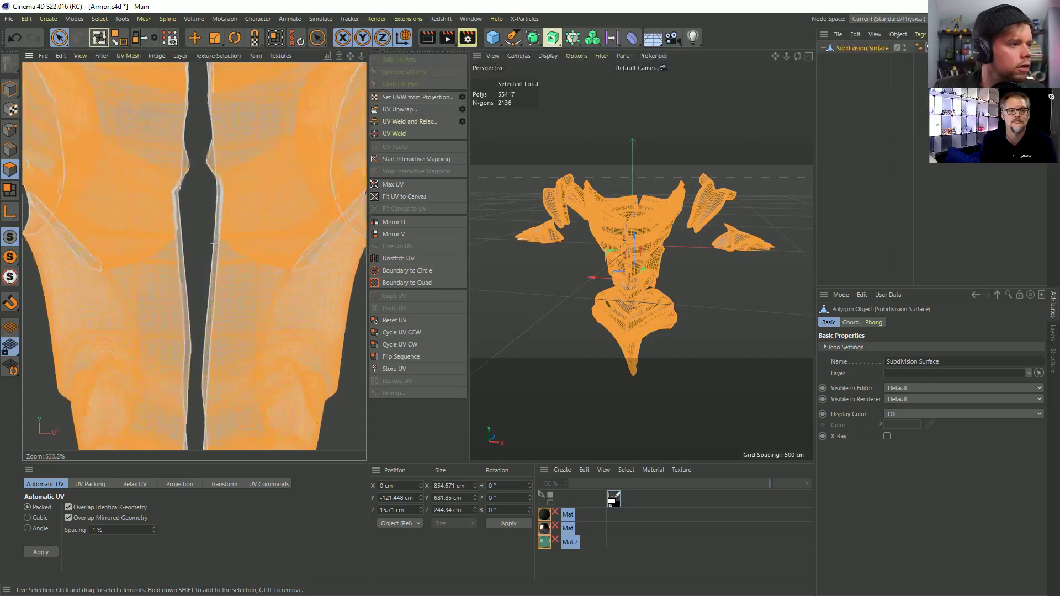
scroll(214, 243, down, 8)
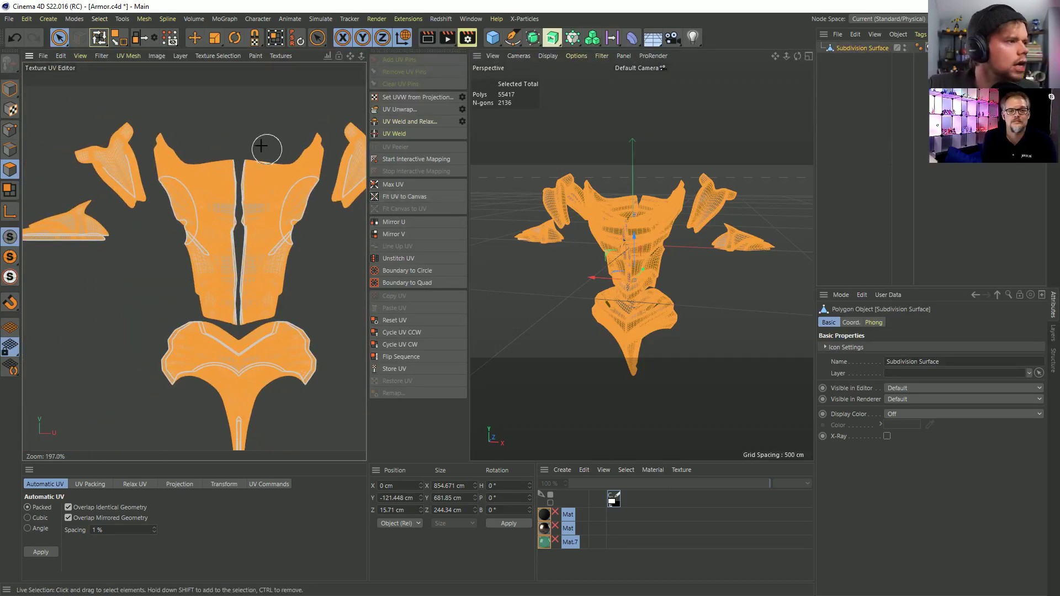
scroll(273, 201, down, 4)
scroll(296, 209, up, 3)
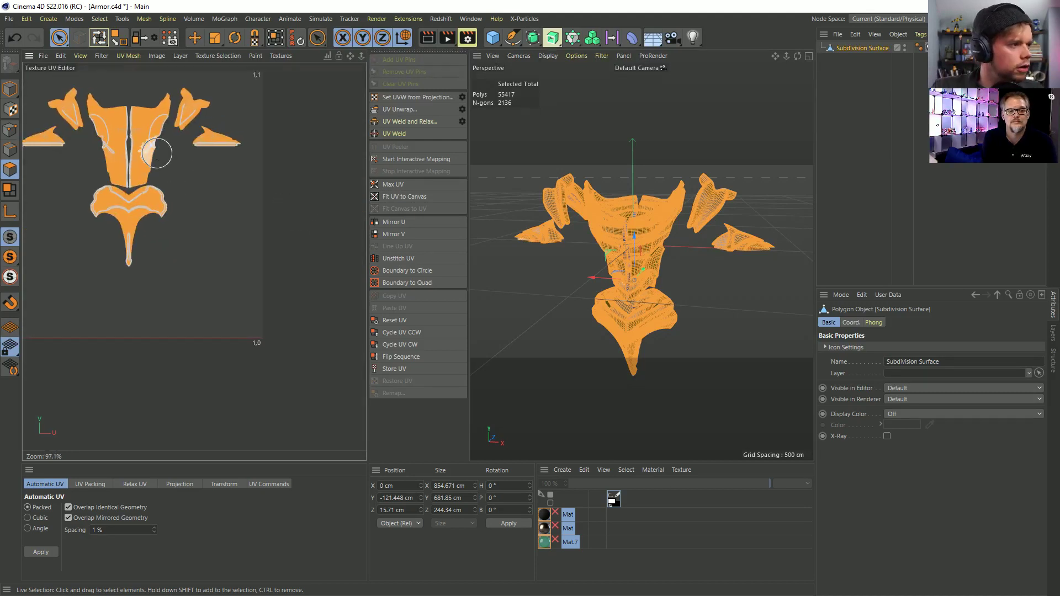
scroll(159, 152, up, 1)
alt+middle_drag(158, 152, 156, 183)
- Select all connected polygons of one shoulder plate with Live Selection and unwrap them with UV Unwrap
key(9)
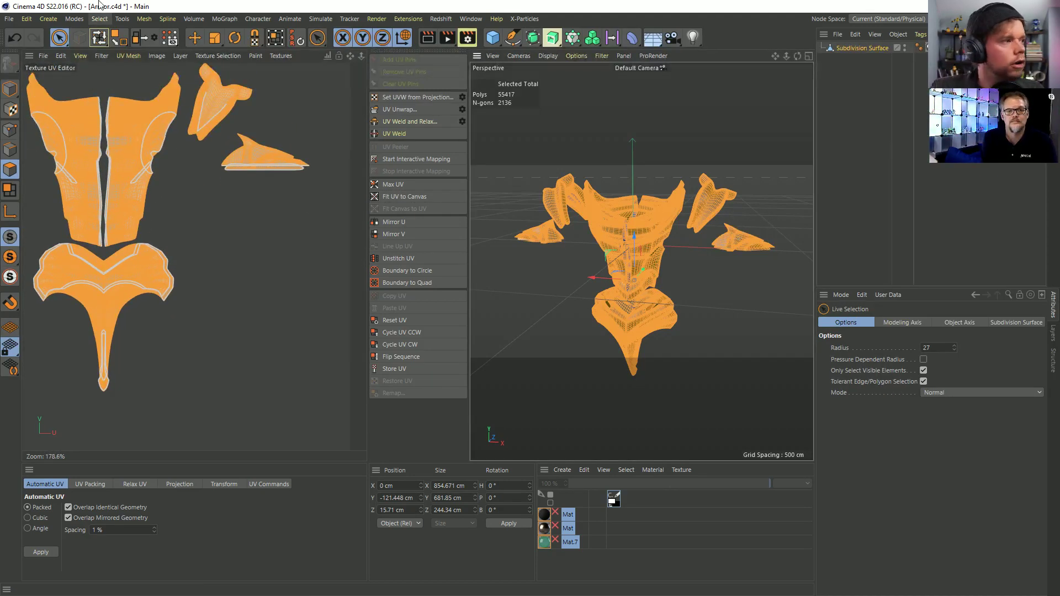
middle_drag(764, 218, 755, 218)
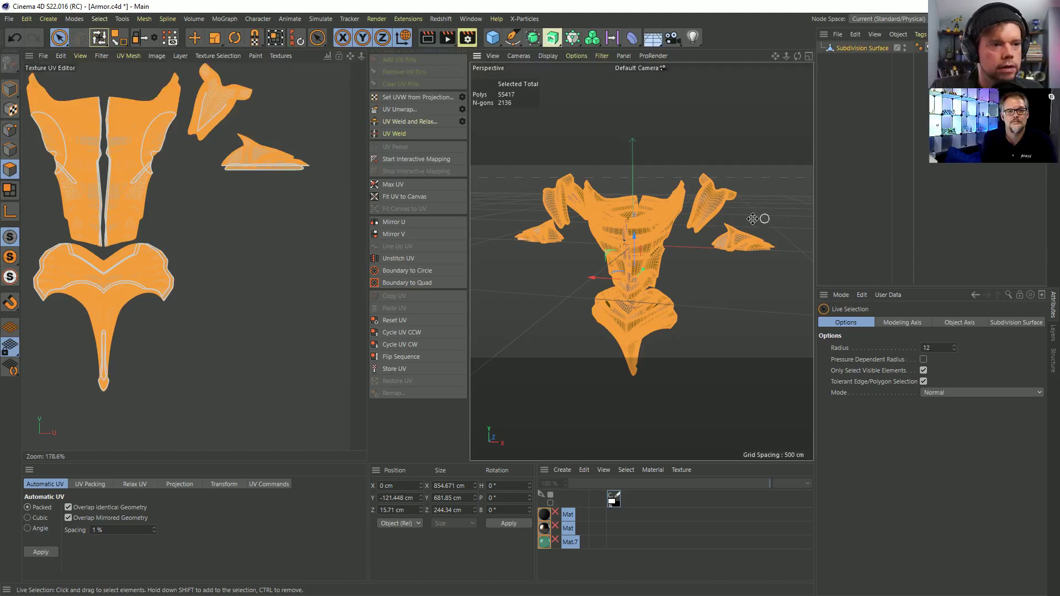
drag(739, 239, 746, 246)
click(721, 195)
double_click(733, 206)
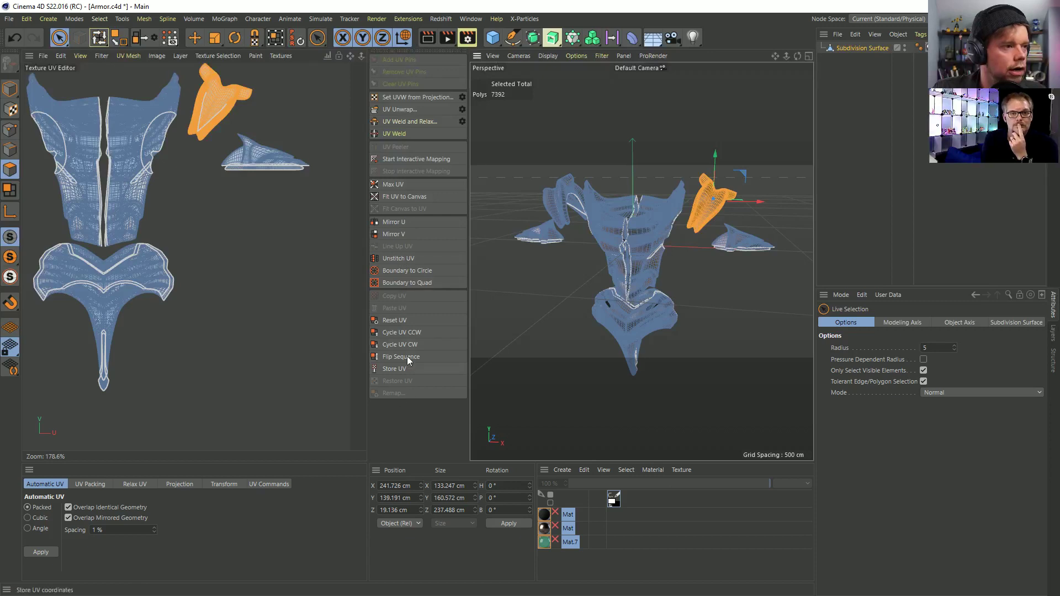
click(387, 110)
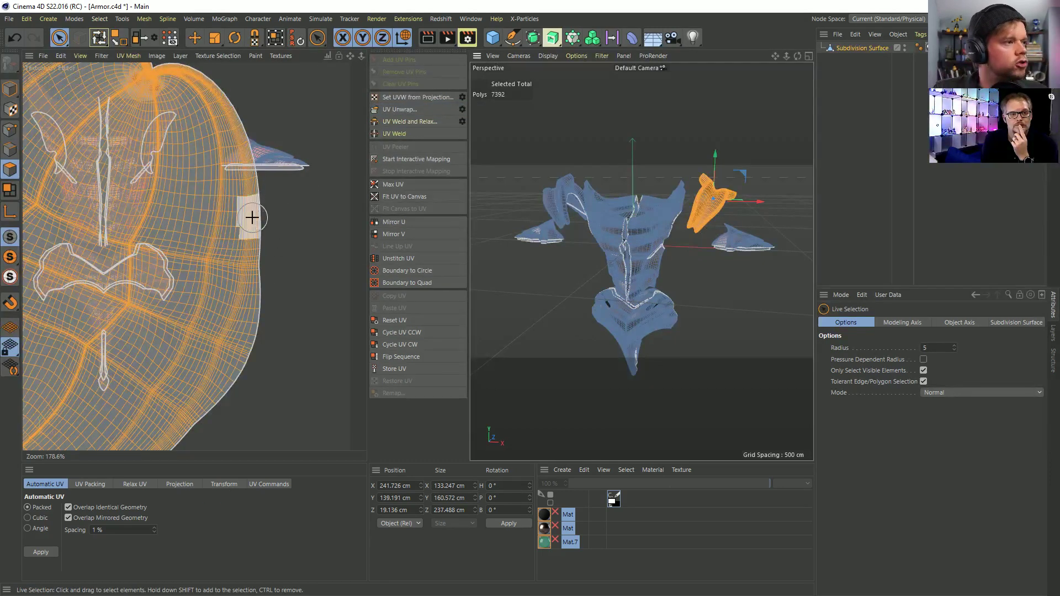
scroll(252, 217, down, 5)
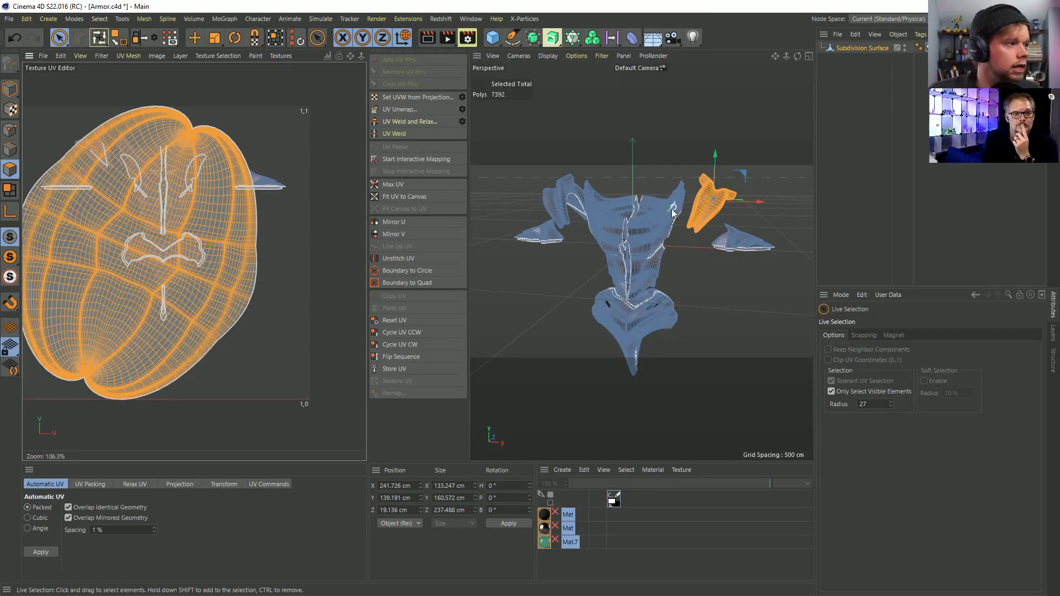
- Examine the unwrapped shoulder plate on the model up close and its large island in the UV layout
alt+right_drag(674, 236, 746, 185)
alt+drag(745, 184, 682, 309)
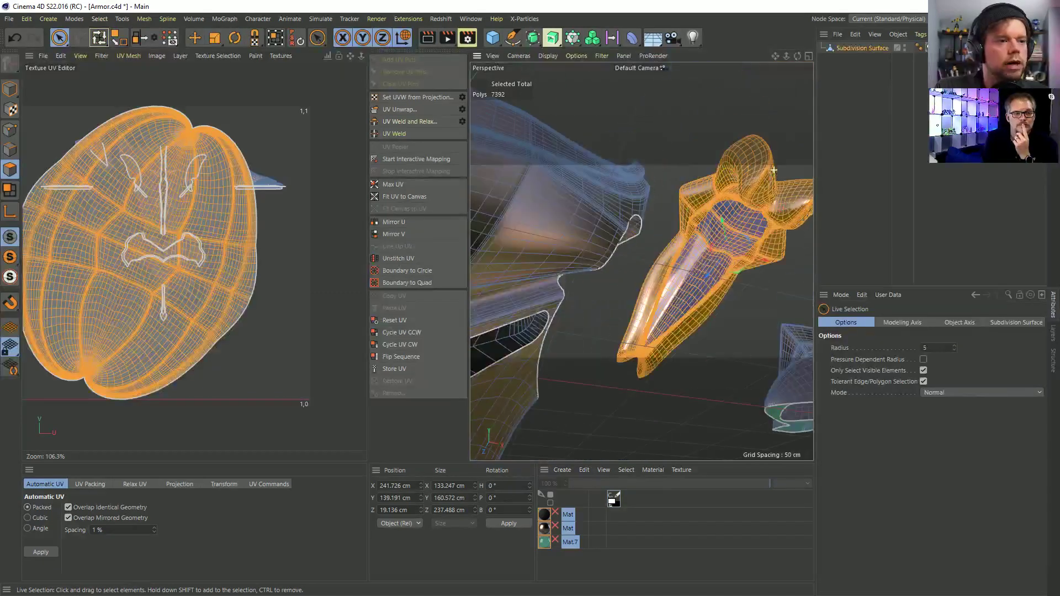
alt+drag(715, 217, 663, 310)
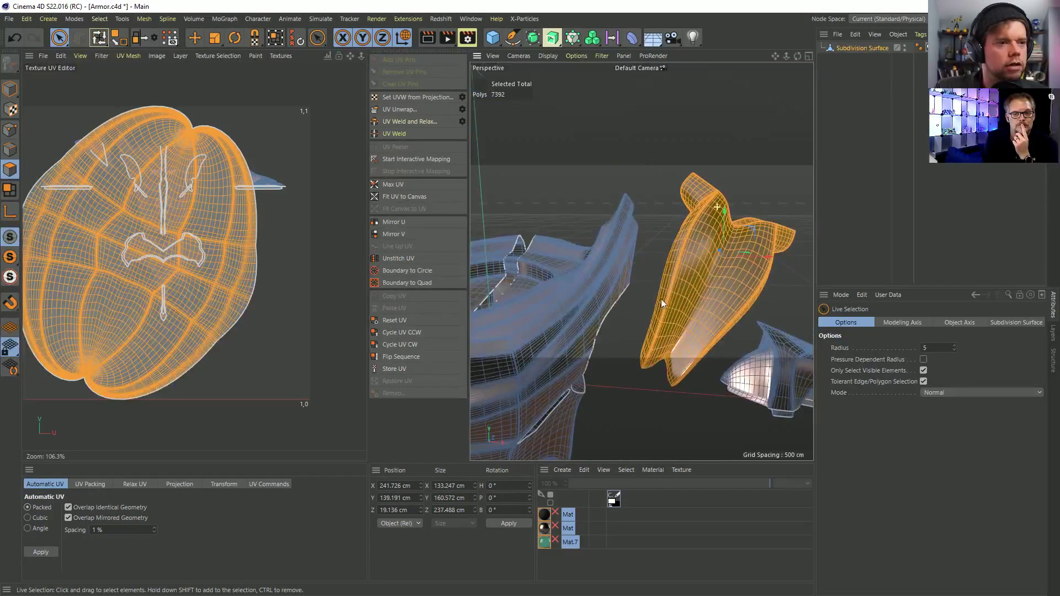
alt+right_drag(294, 232, 334, 193)
alt+right_drag(199, 208, 238, 205)
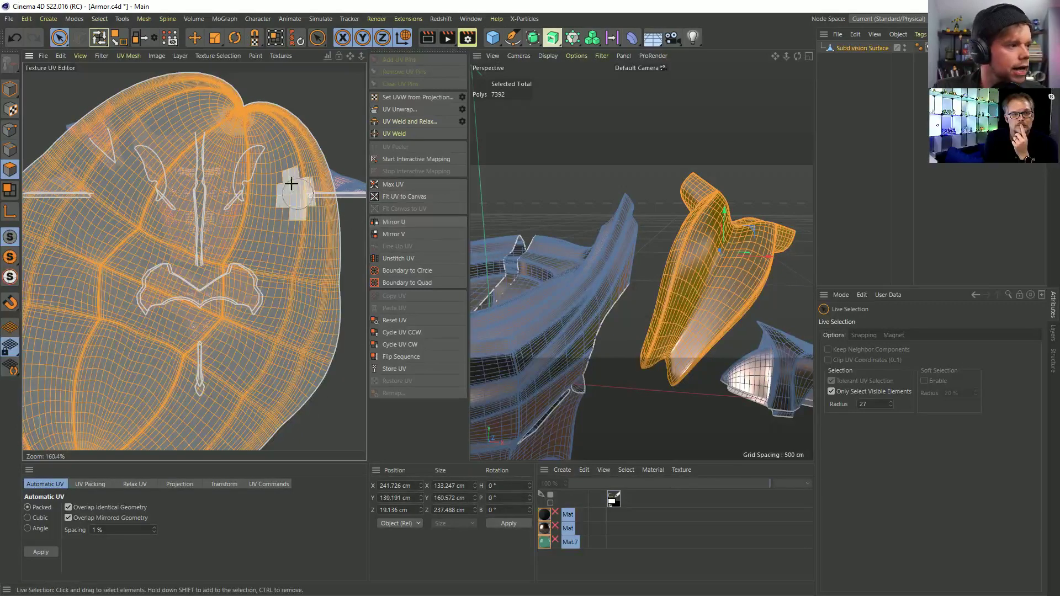
alt+middle_drag(268, 208, 123, 71)
mouse_move(177, 185)
alt+middle_down()
mouse_move(53, 124)
mouse_move(96, 139)
mouse_move(291, 283)
alt+middle_up()
mouse_move(133, 122)
alt+middle_down()
mouse_move(223, 188)
mouse_move(147, 126)
alt+middle_up()
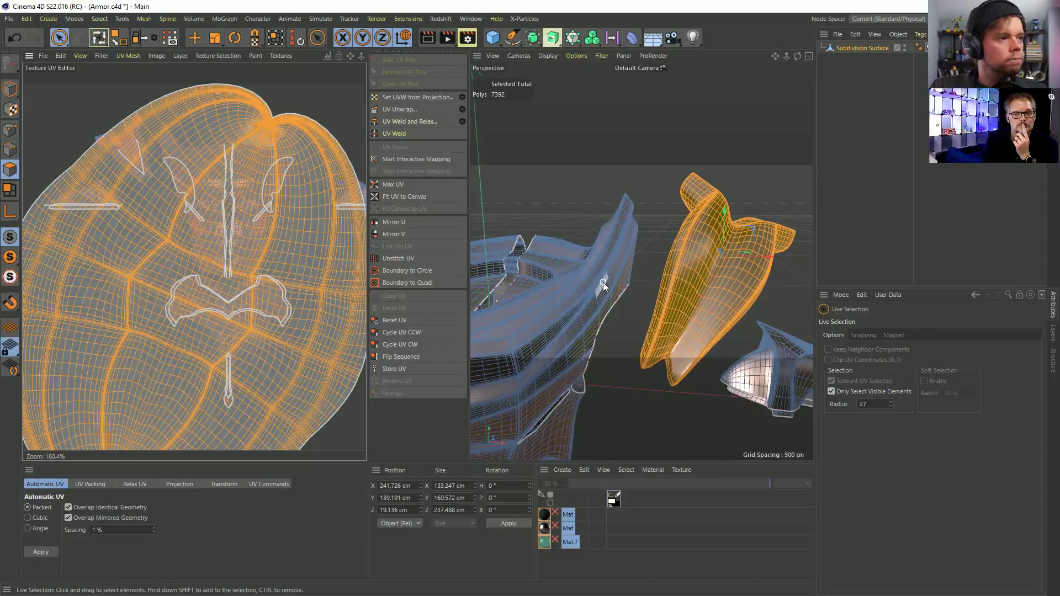
- Select all of the armor's polygons, run UV Unwrap on the whole model, and clear the resulting polygon selection
key(ctrl+a)
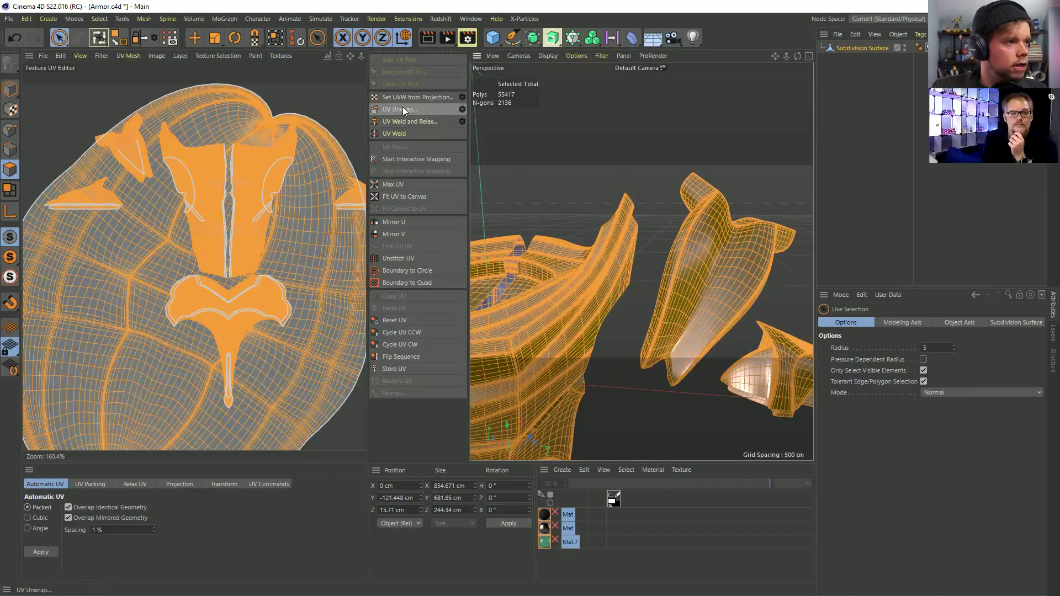
click(403, 111)
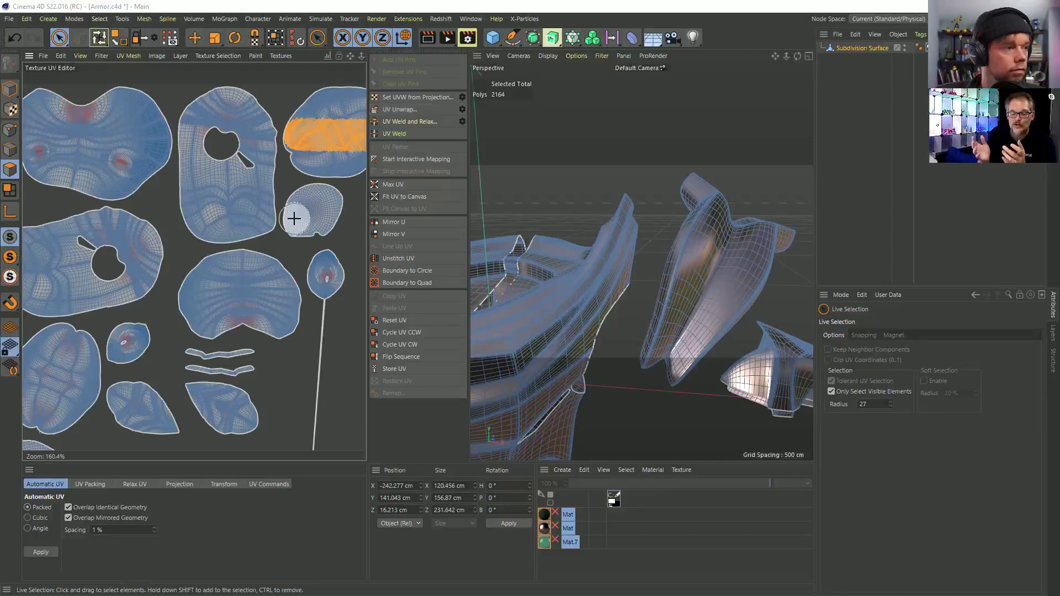
click(293, 386)
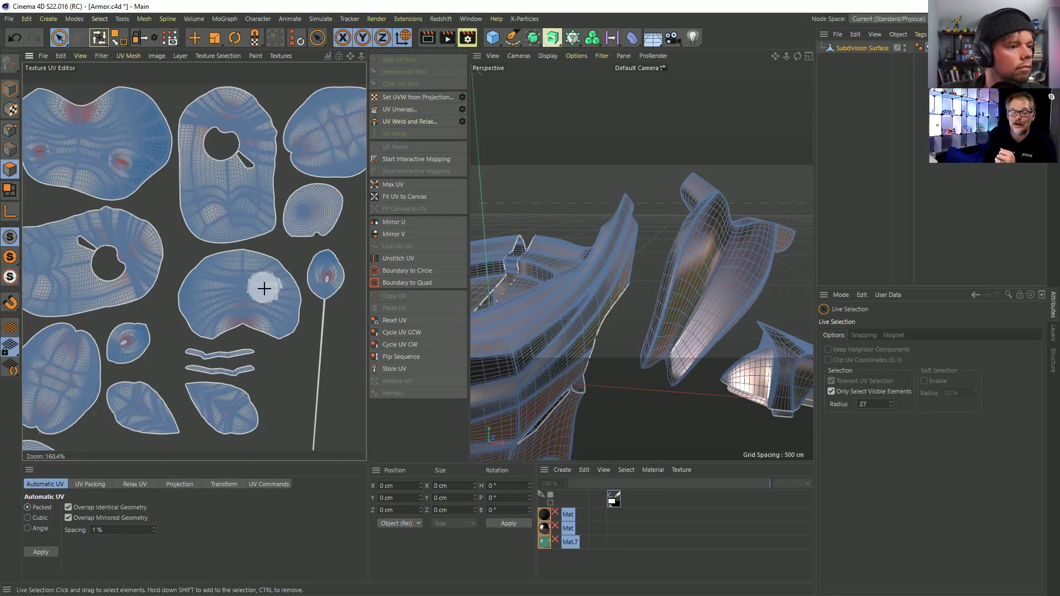
- Select the small oval UV island with the long thin spike and inspect its layout up close
scroll(254, 291, down, 3)
scroll(254, 291, up, 4)
click(327, 372)
scroll(332, 348, up, 6)
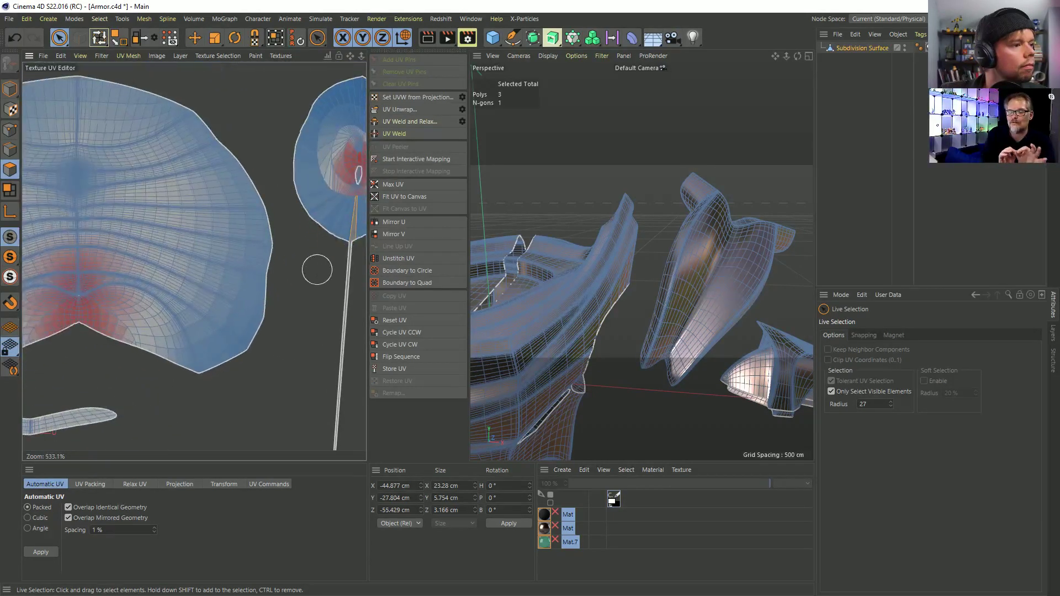
click(315, 222)
double_click(316, 222)
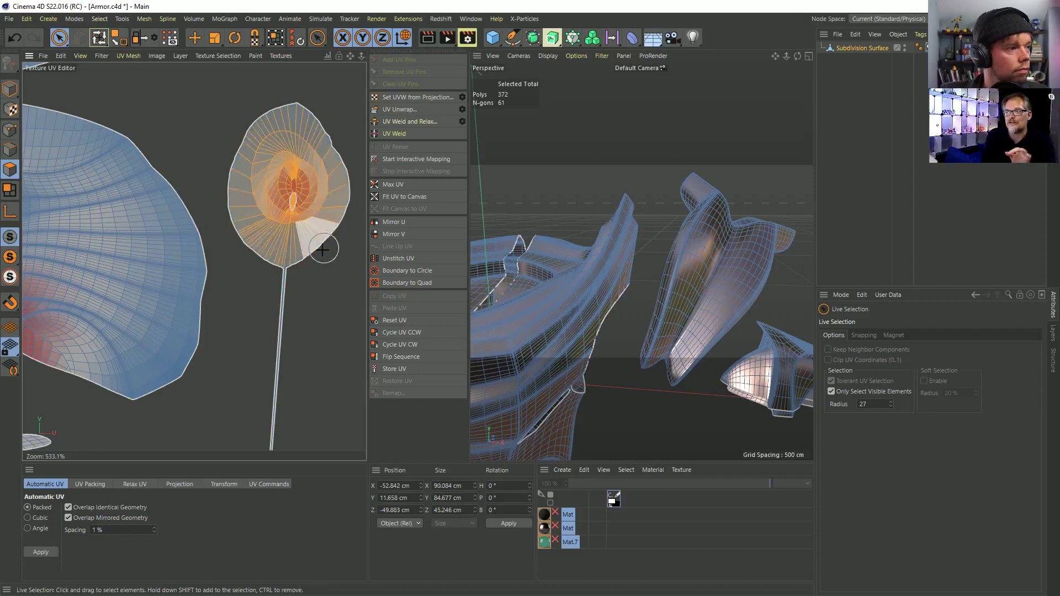
scroll(309, 255, up, 7)
scroll(276, 271, down, 10)
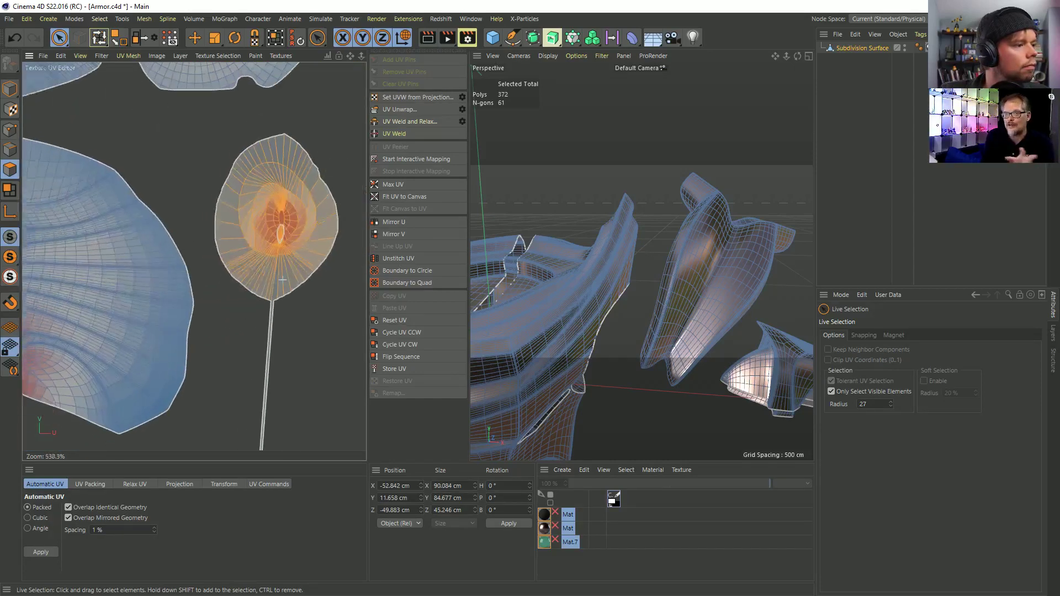
alt+middle_drag(315, 278, 317, 210)
- In Point mode, select the stray UV point at the spike's tip and move it up to the small oval island's boundary
click(9, 130)
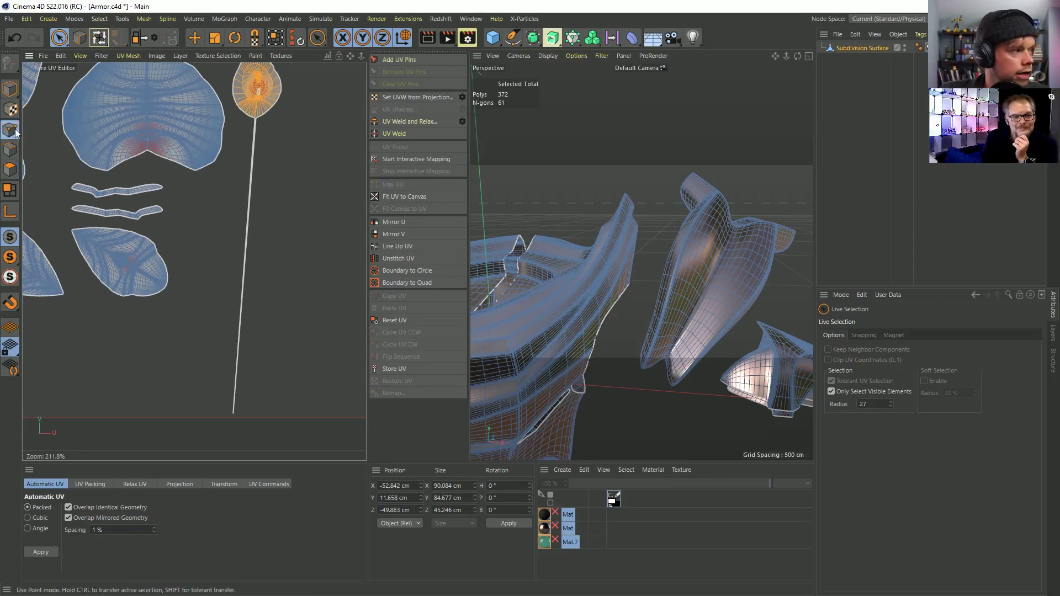
click(229, 419)
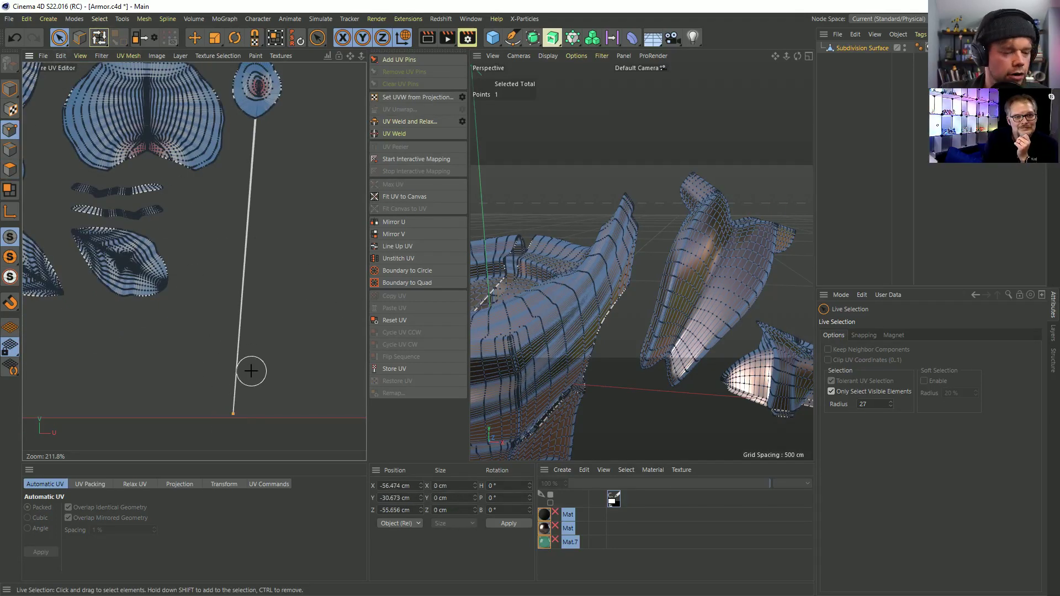
key(e)
drag(233, 417, 255, 124)
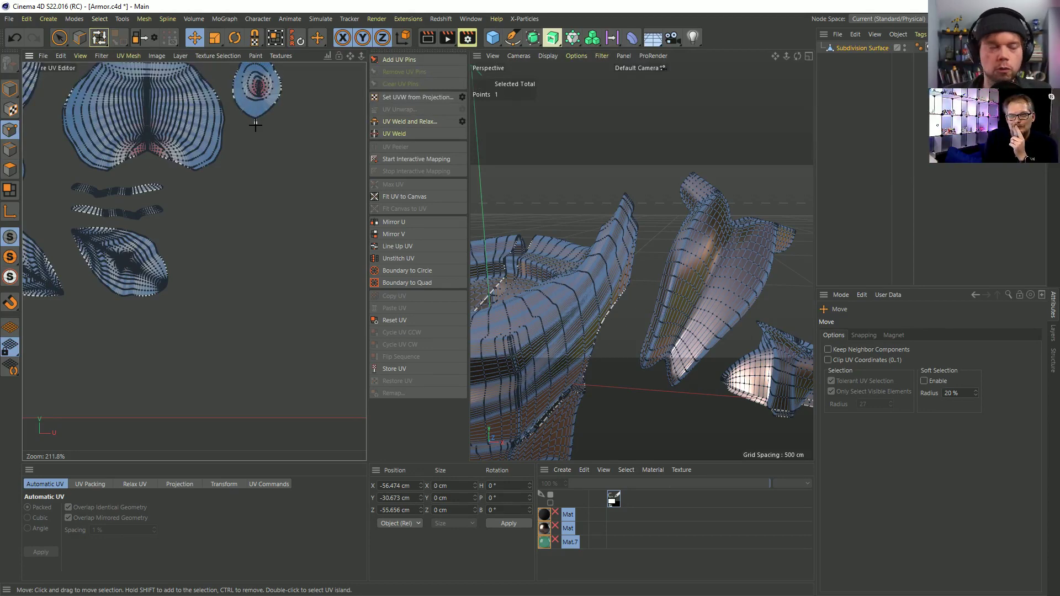
scroll(260, 102, up, 6)
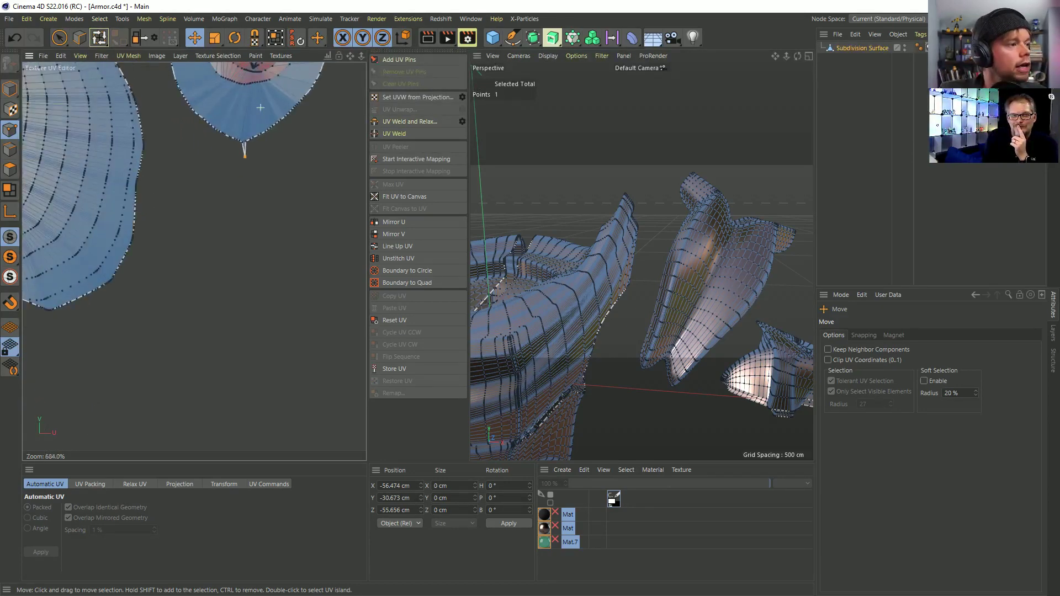
scroll(260, 108, up, 6)
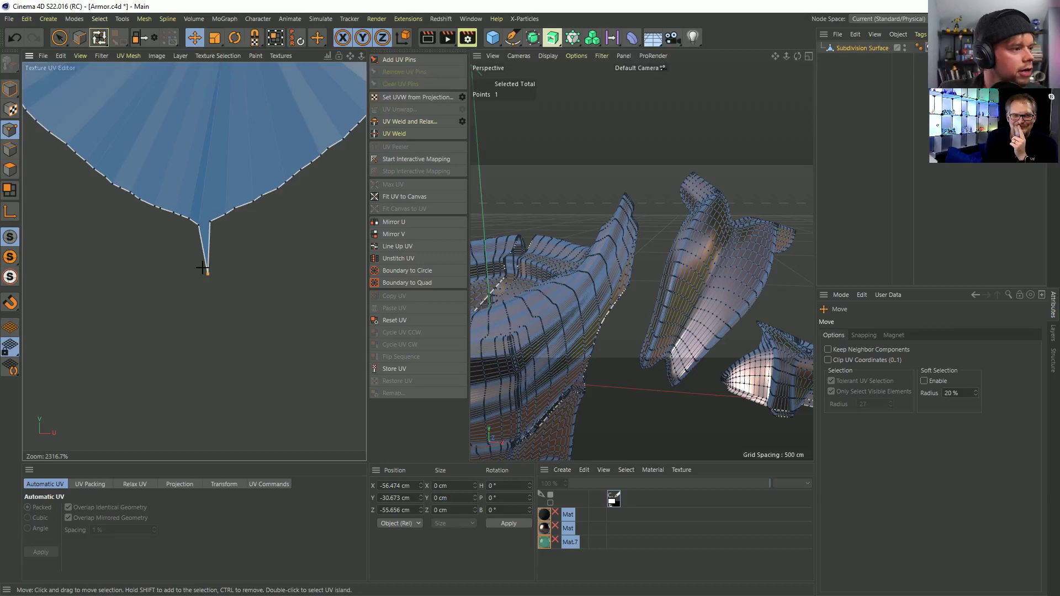
drag(207, 273, 203, 225)
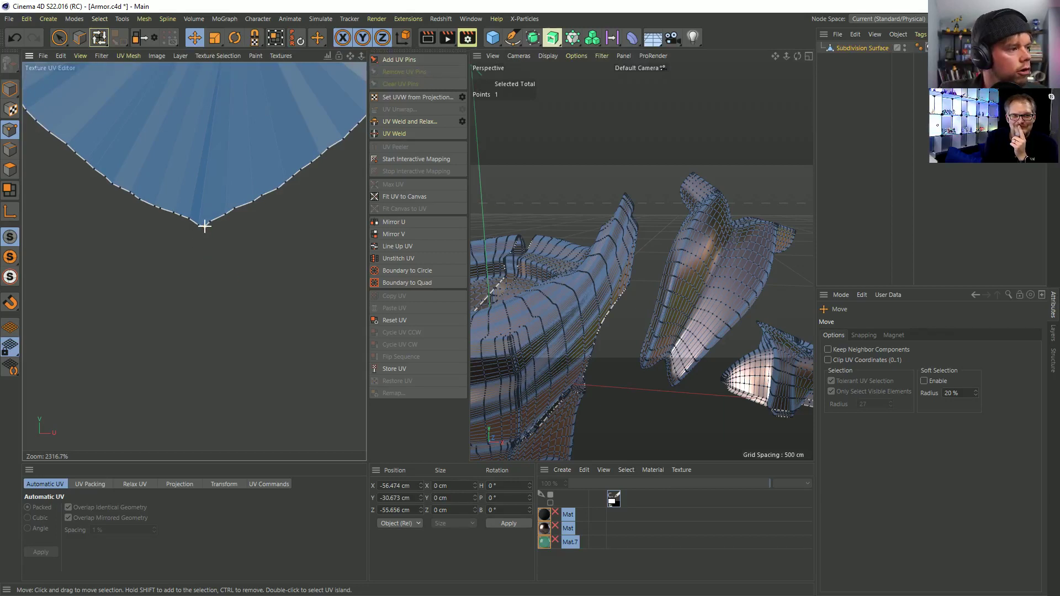
scroll(229, 201, down, 14)
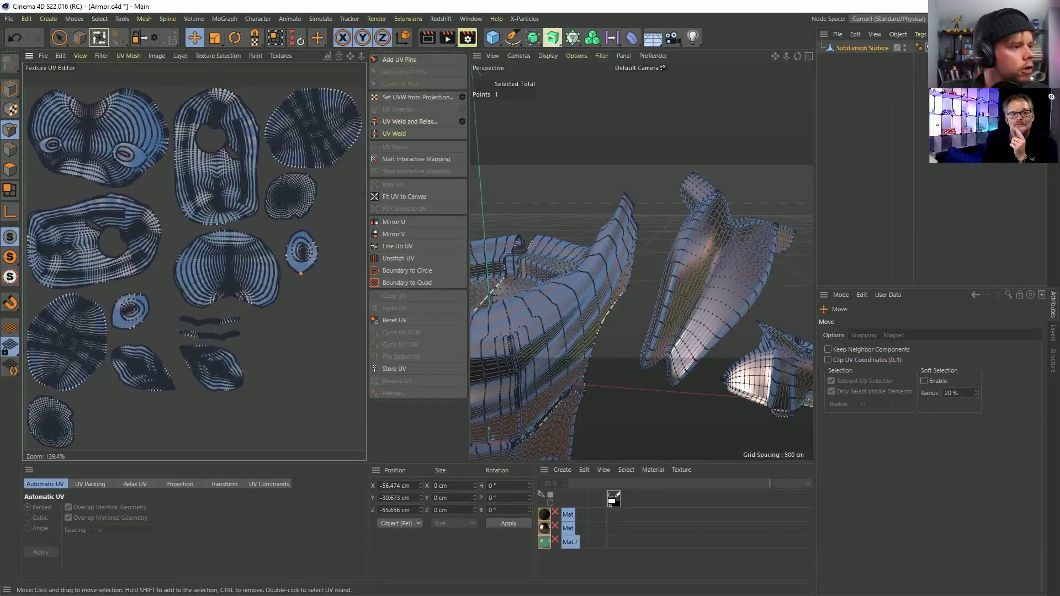
- Switch to Model mode and detach the UV editor's view options as a floating palette over the perspective view
click(10, 88)
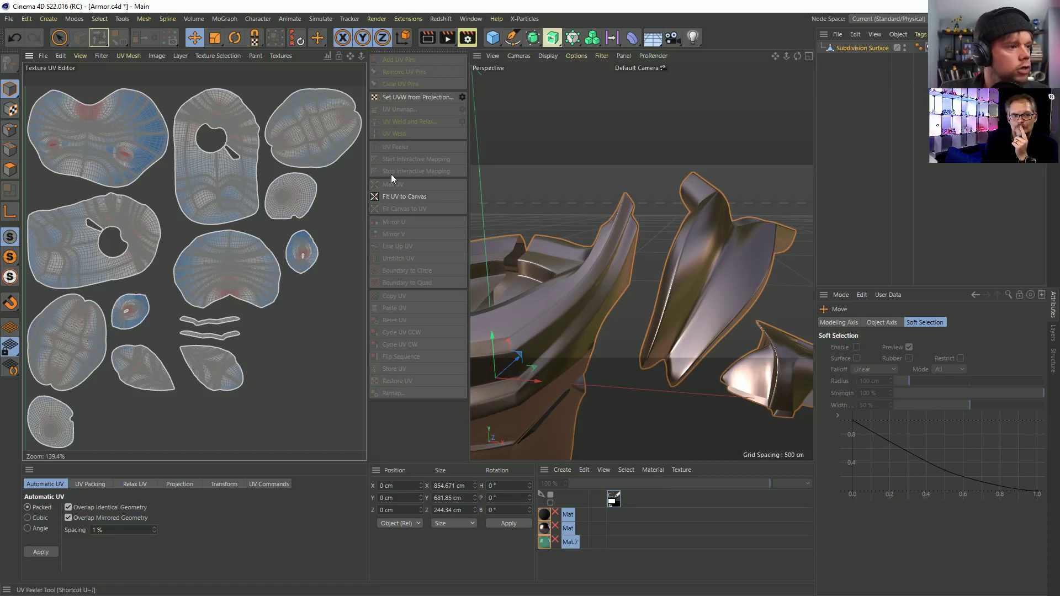
click(98, 55)
mouse_move(77, 55)
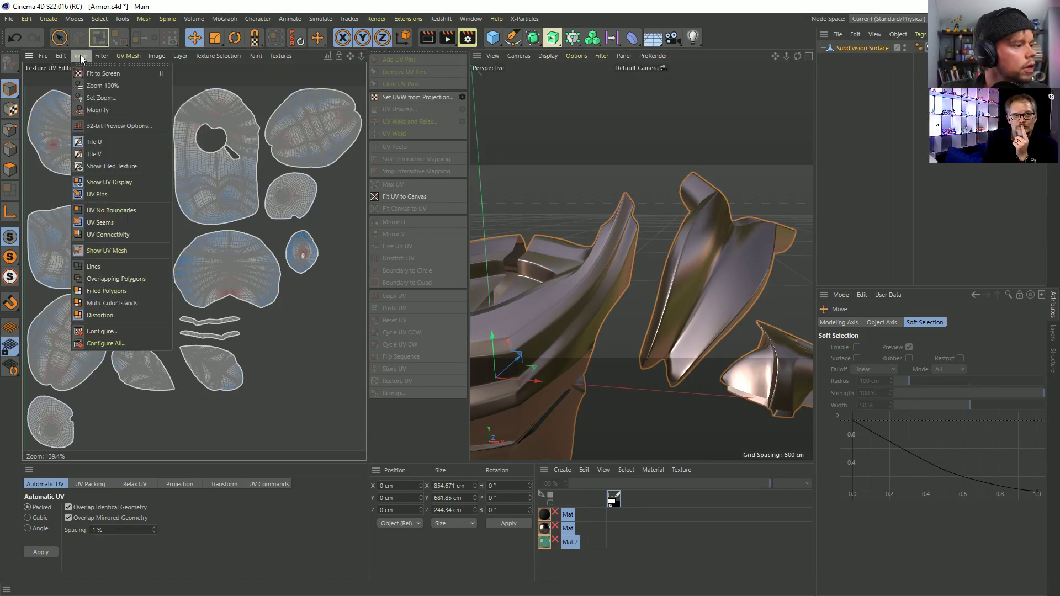
click(94, 65)
drag(108, 55, 536, 83)
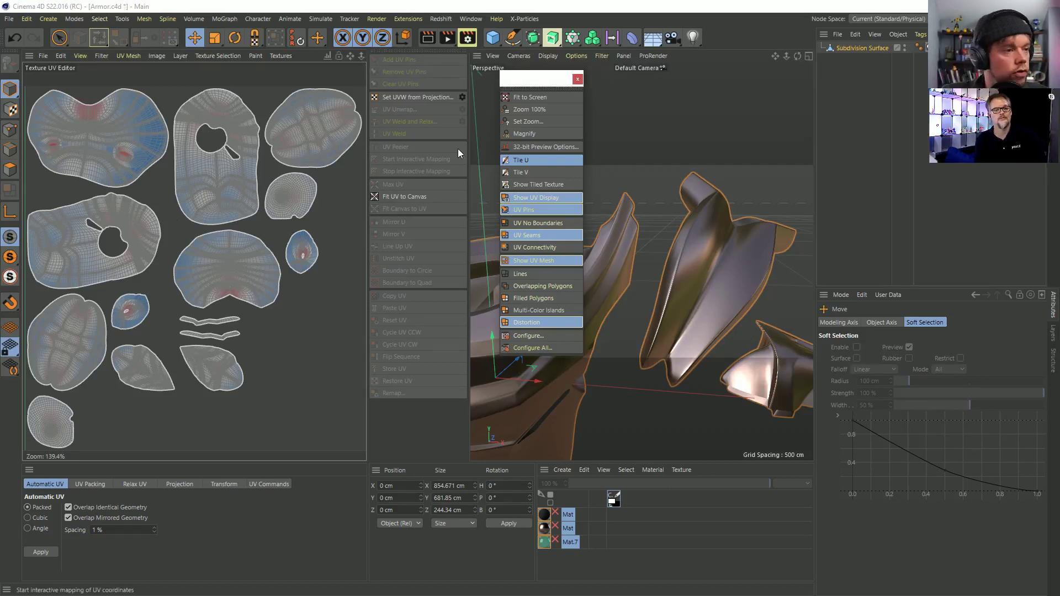
- Compare the UV islands with Lines shading and with Distortion shading, ending on Distortion
click(539, 325)
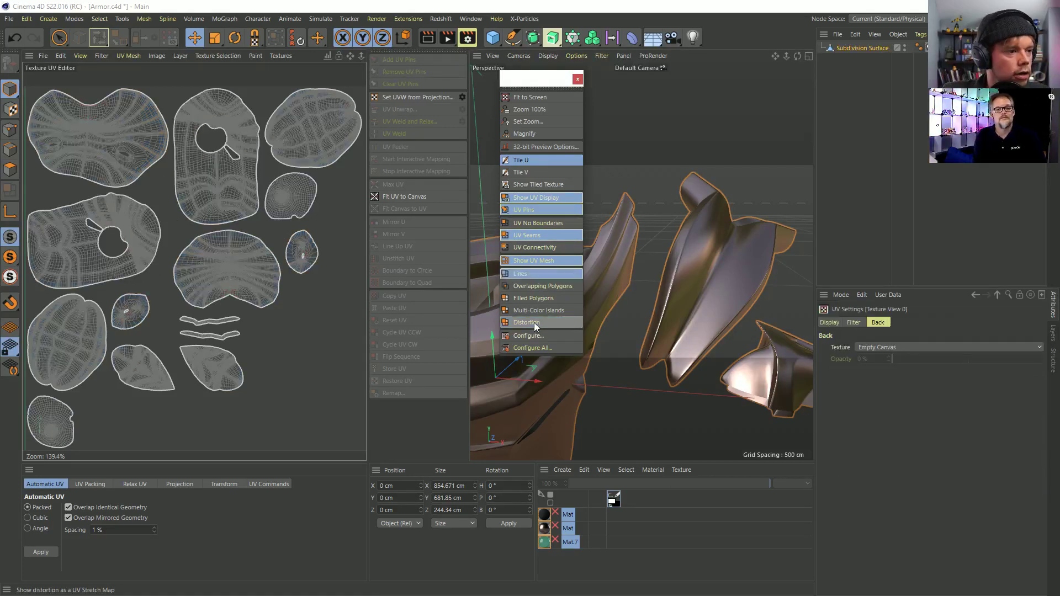
click(525, 273)
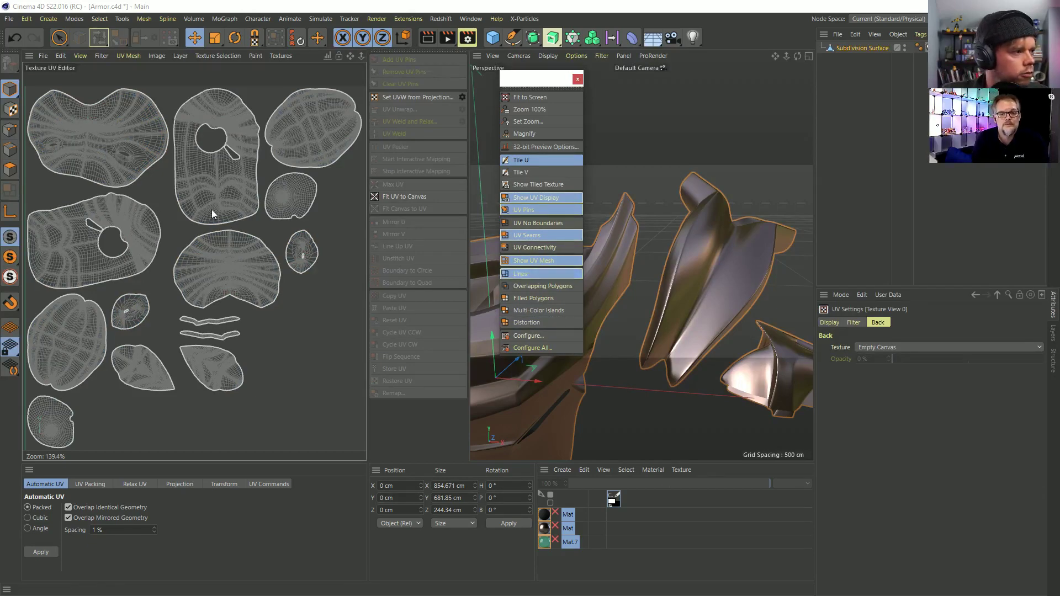
scroll(207, 214, up, 3)
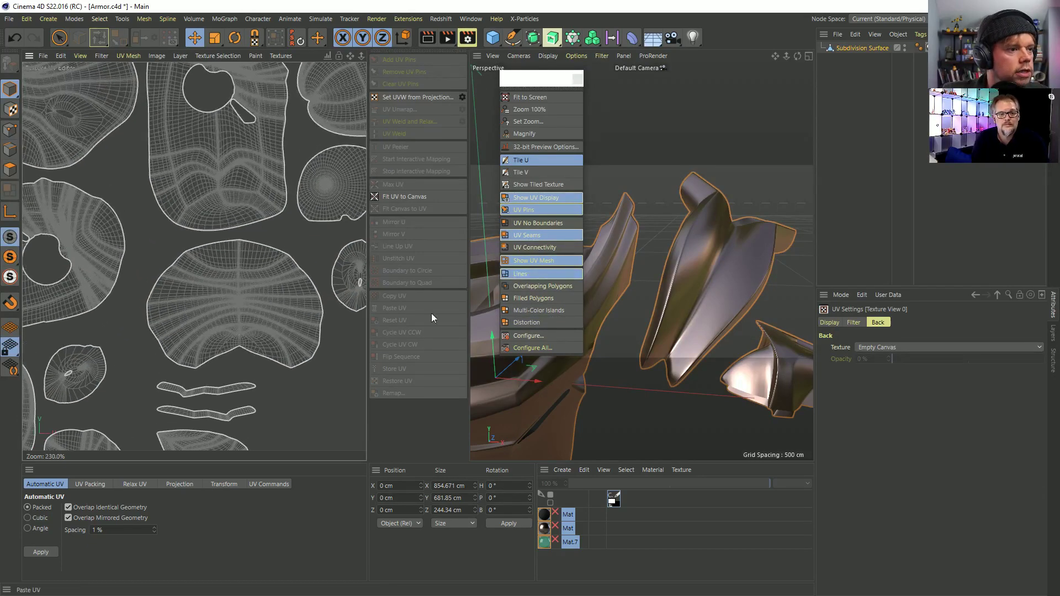
click(531, 323)
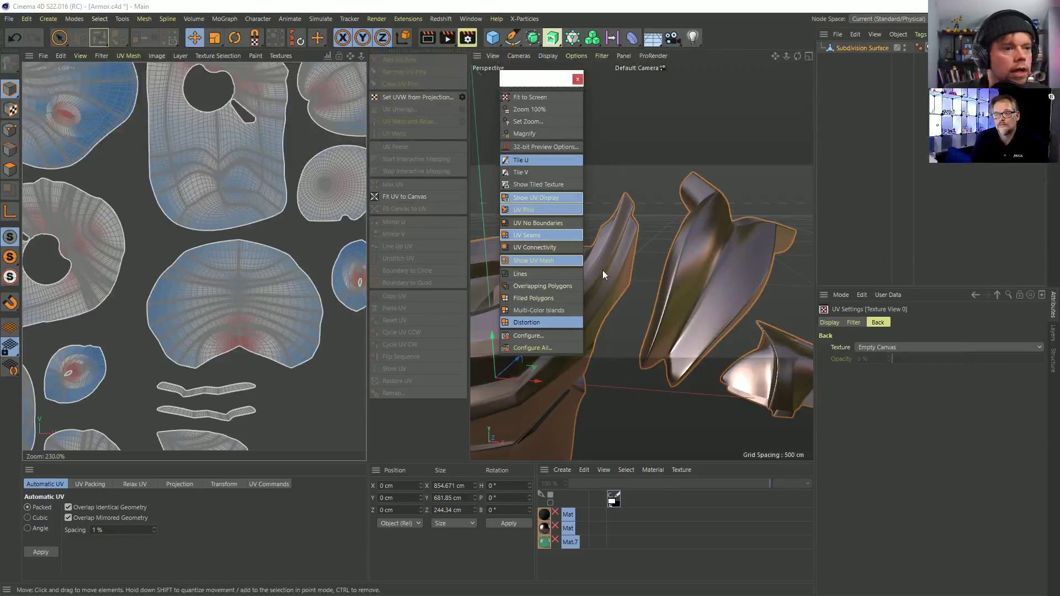
- Set the distortion shading's opacity to 100% and widen the UV editor
click(838, 323)
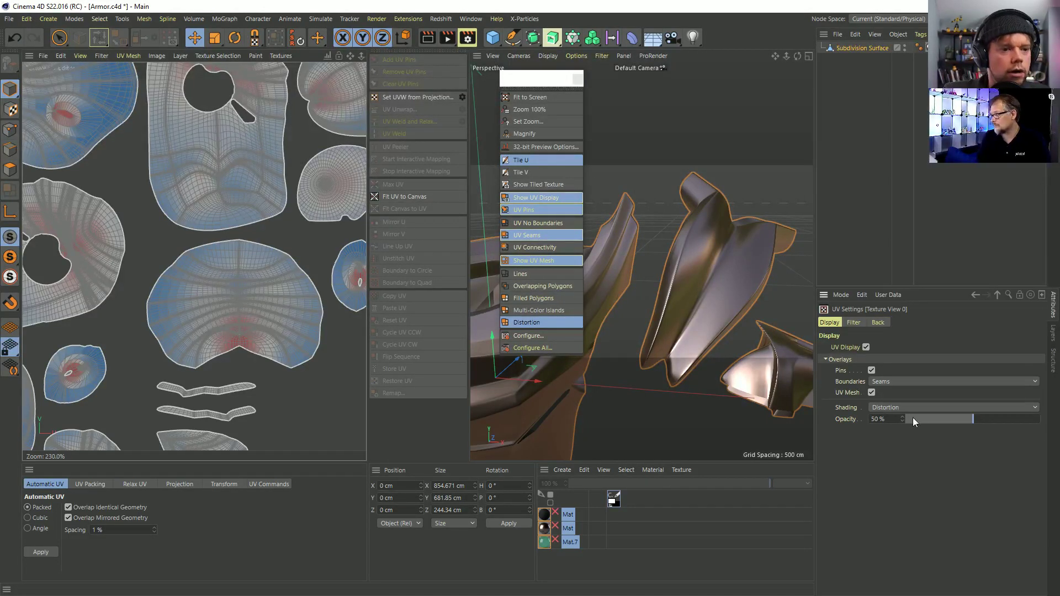
drag(987, 420, 1040, 421)
alt+middle_drag(199, 151, 259, 246)
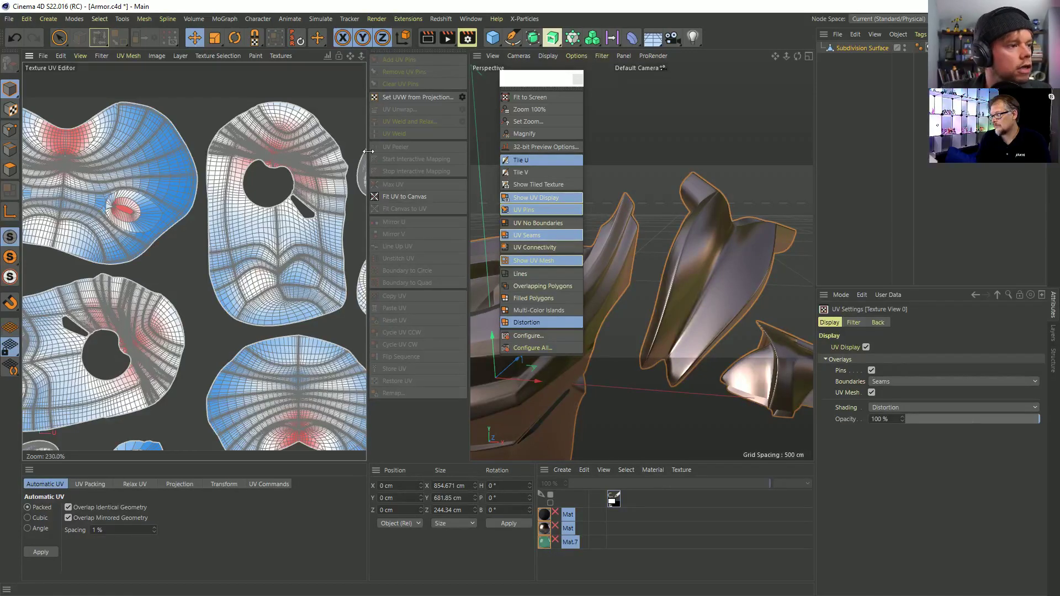
drag(368, 150, 528, 149)
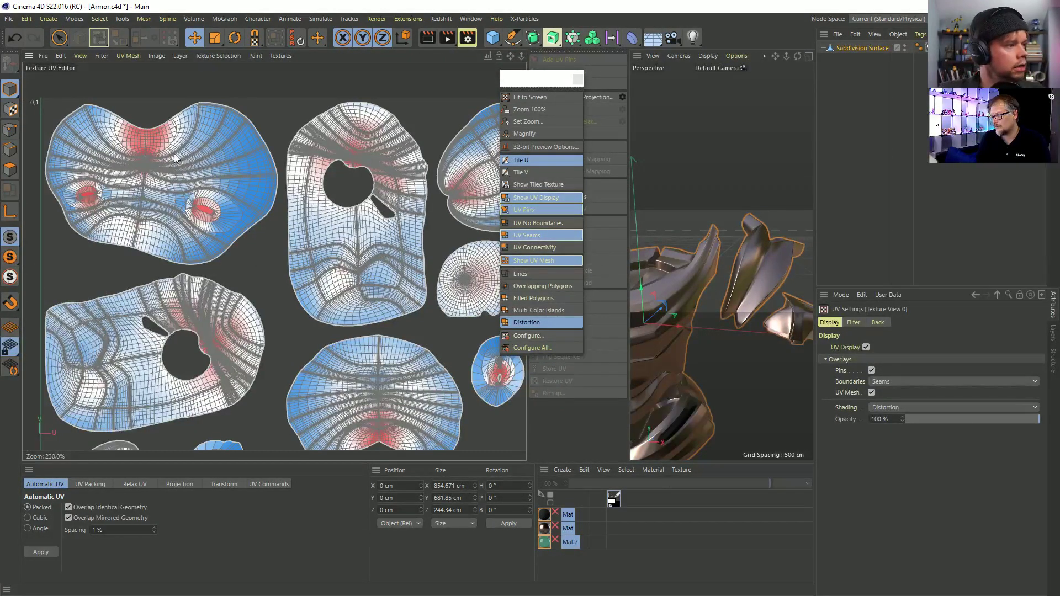
- Examine the red and blue distortion areas across the large torso islands and the smaller UV islands
scroll(261, 155, up, 3)
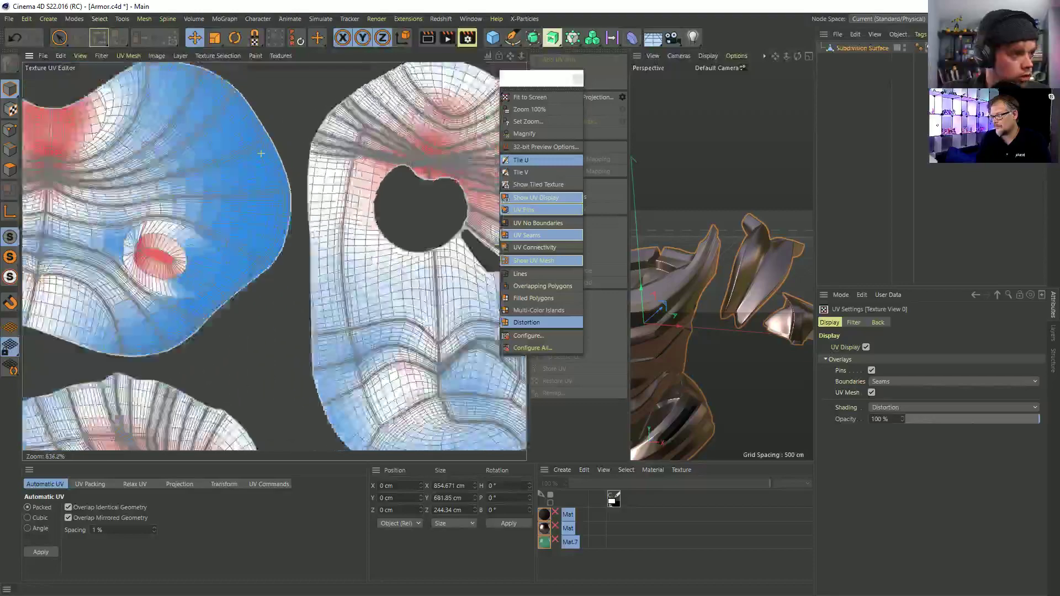
scroll(262, 153, up, 1)
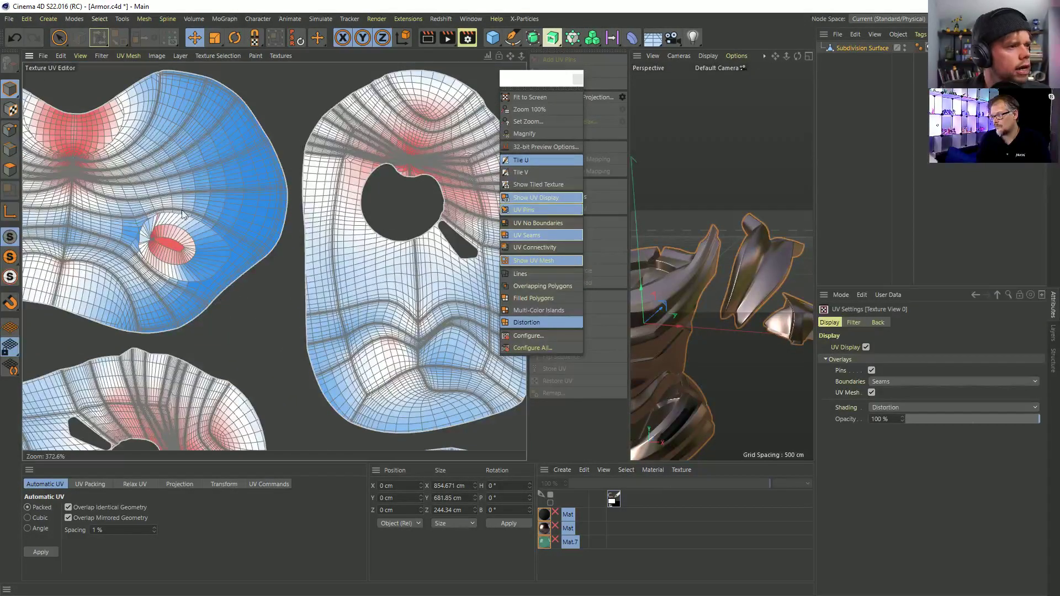
alt+middle_drag(72, 316, 187, 234)
scroll(186, 234, up, 10)
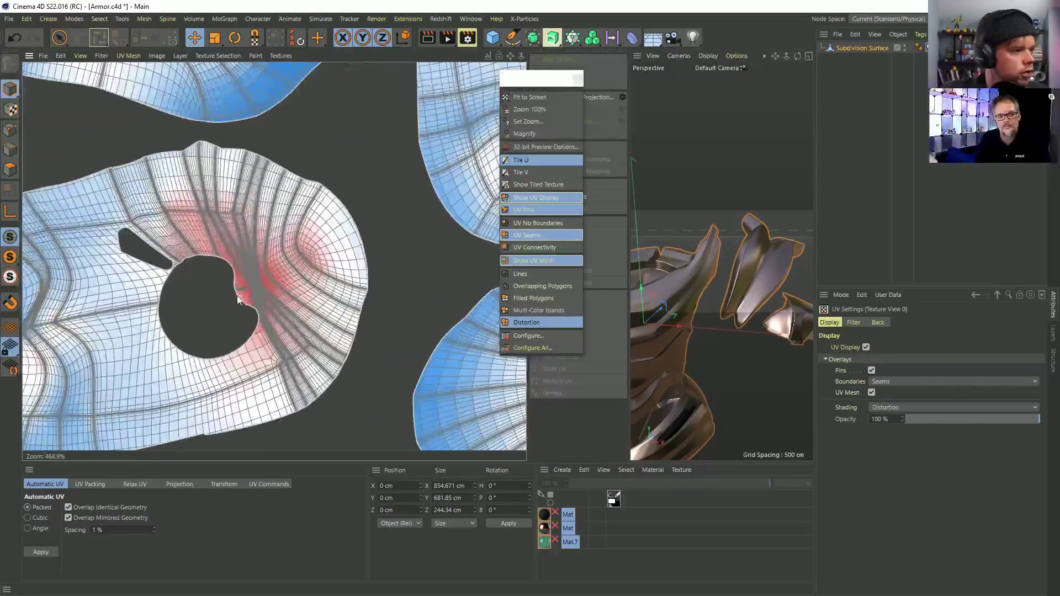
scroll(238, 288, down, 11)
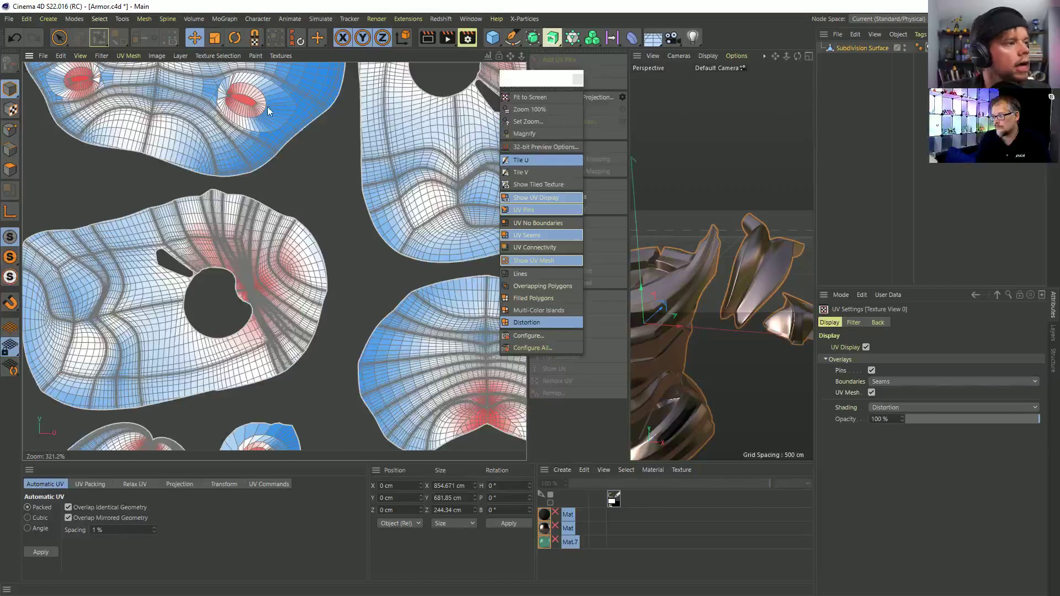
alt+middle_drag(275, 104, 220, 228)
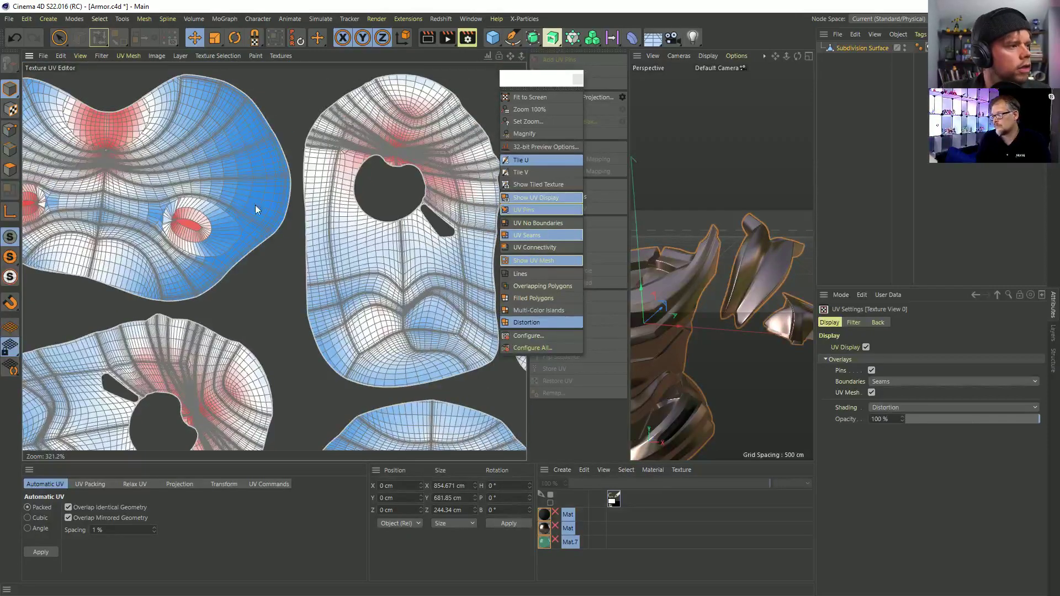
alt+middle_drag(326, 194, 205, 102)
mouse_move(403, 272)
alt+right_down()
mouse_move(315, 275)
mouse_move(388, 279)
alt+right_up()
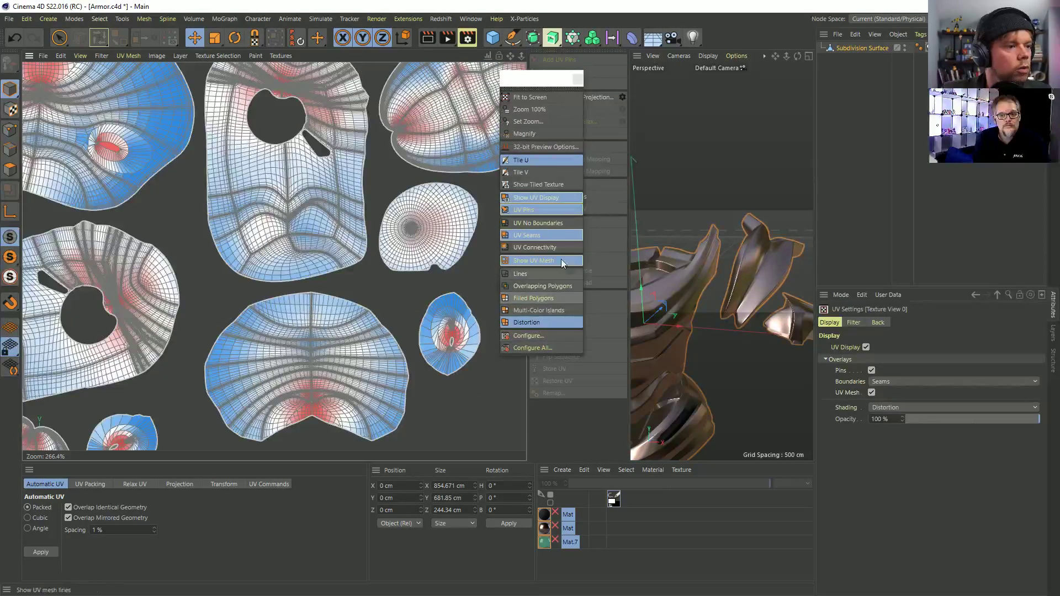
- Change the UV shading to Multi-Color Islands and look over the individually colored islands
click(553, 310)
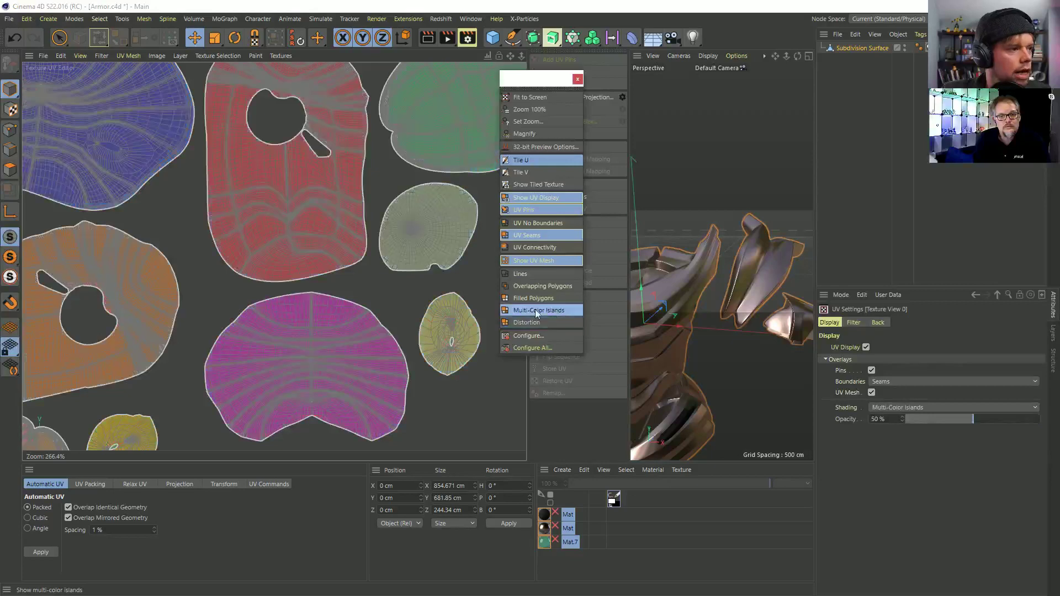
scroll(306, 233, down, 4)
scroll(306, 233, up, 2)
scroll(307, 230, up, 3)
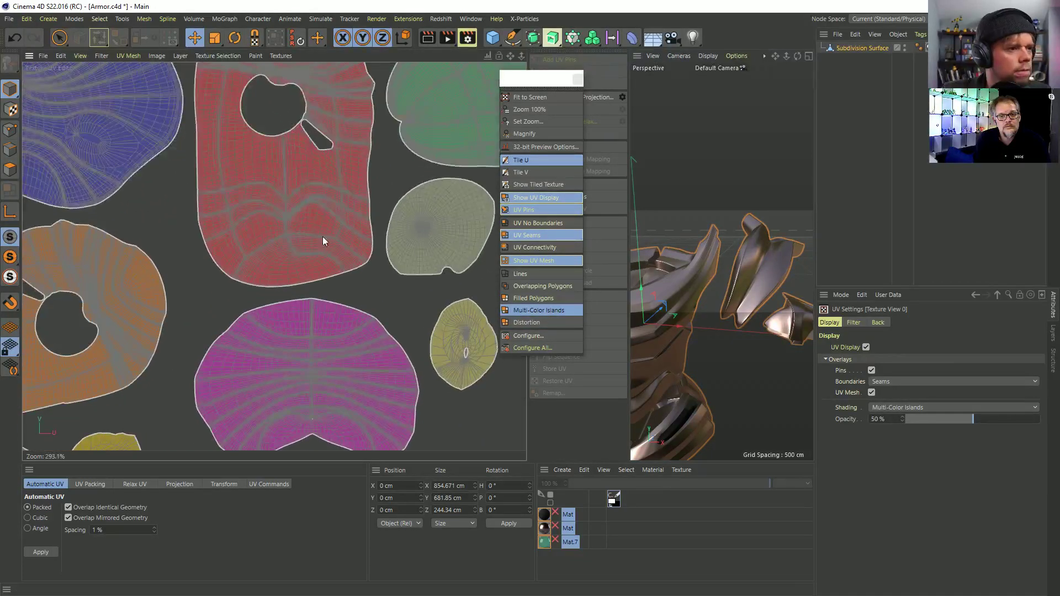
- Set the UV shading to Lines and display the island boundaries as Connectivity
click(534, 272)
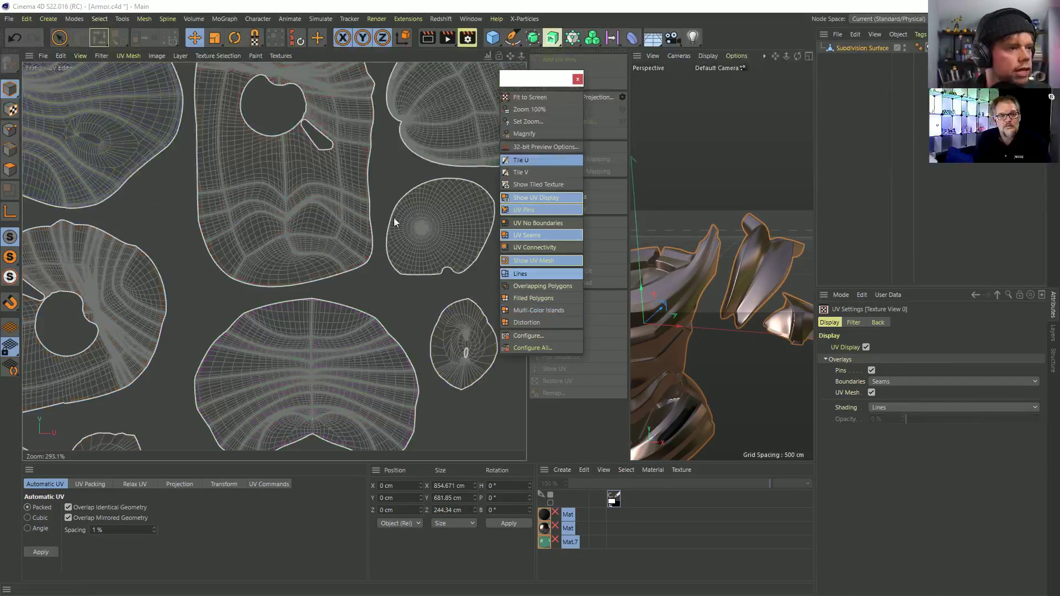
click(884, 382)
click(899, 419)
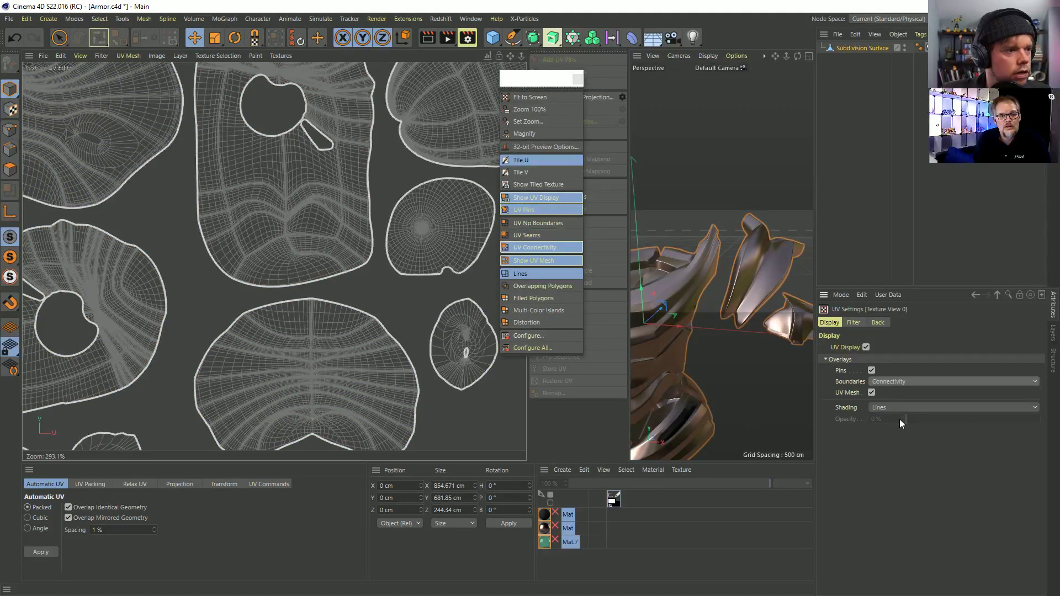
click(891, 408)
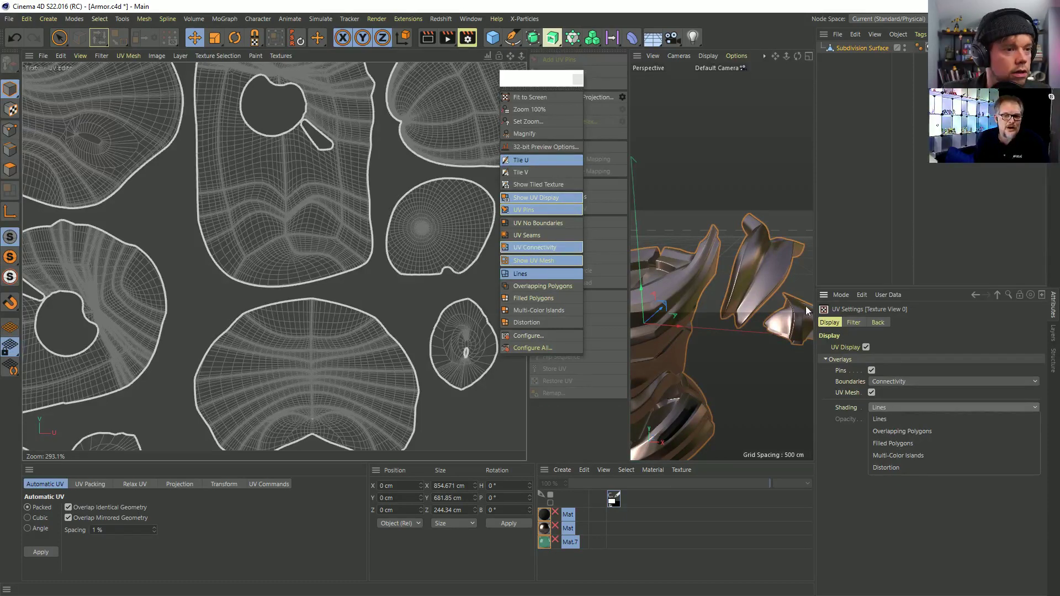
- Reselect the Subdivision Surface object and switch to editing its UV polygons
click(856, 48)
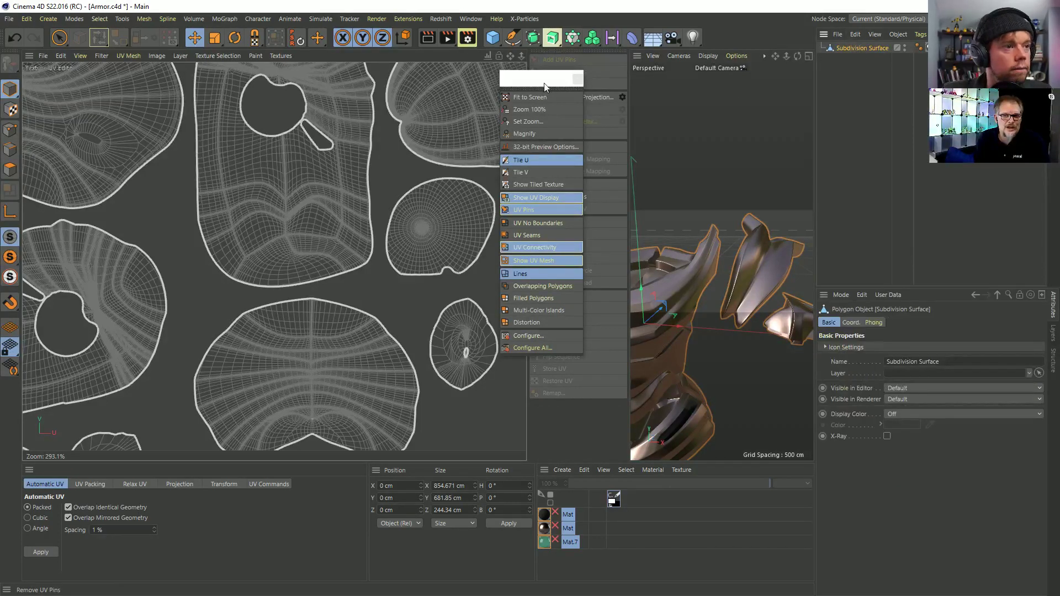
drag(544, 87, 426, 106)
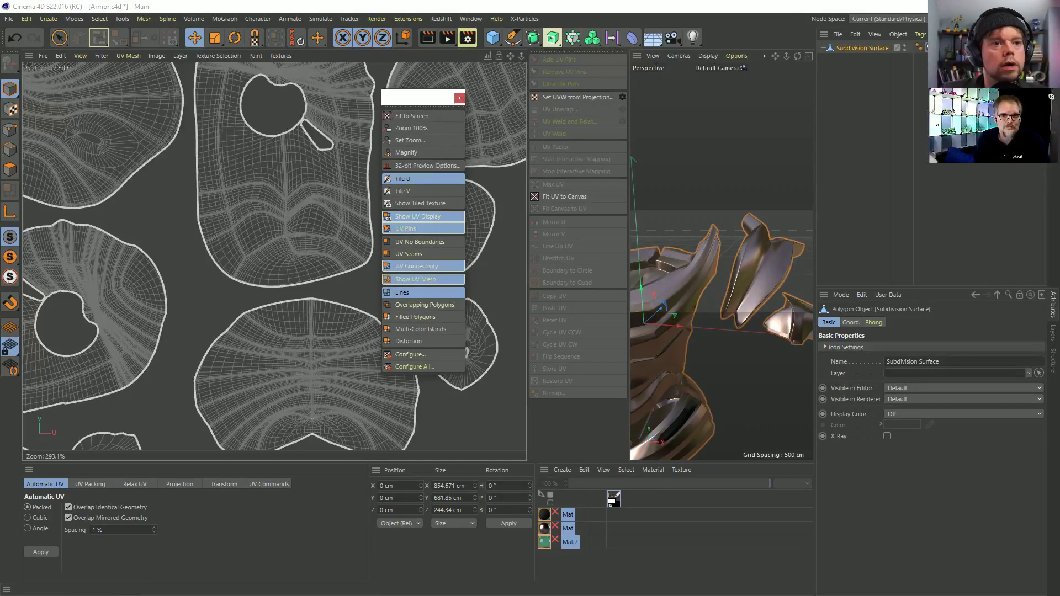
click(859, 53)
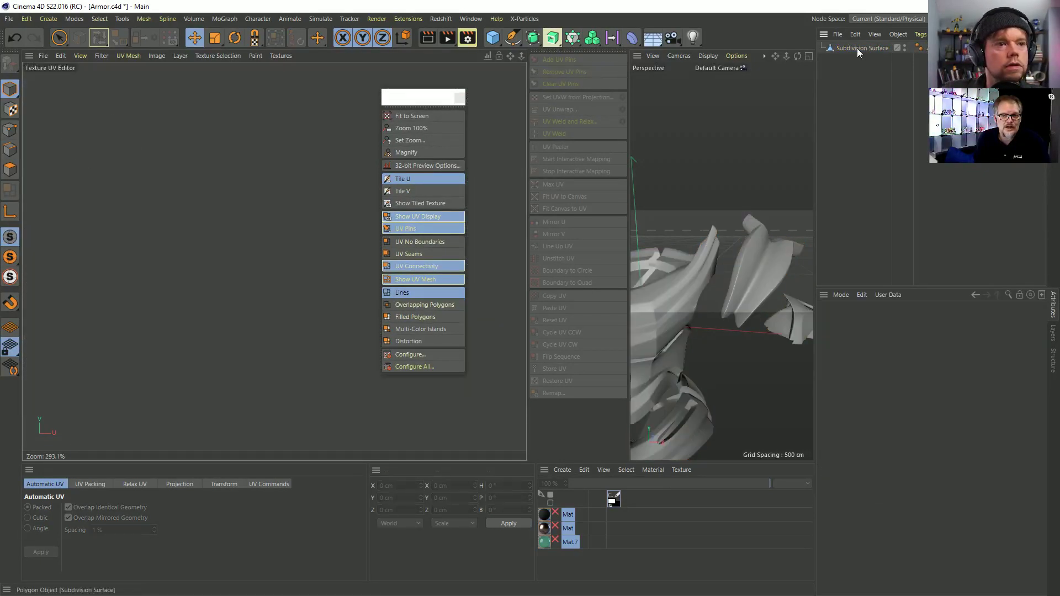
click(856, 48)
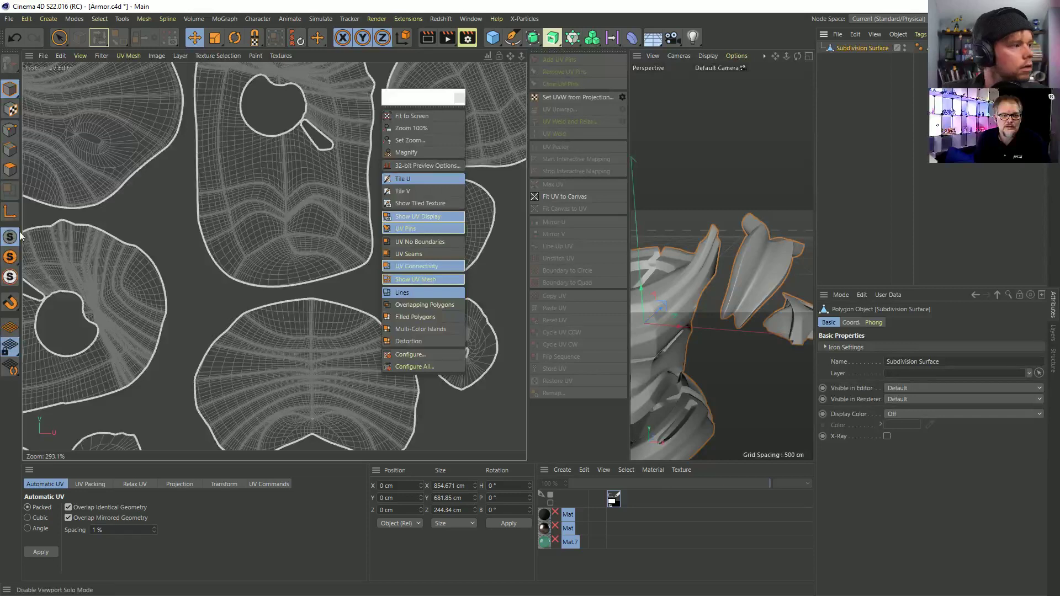
click(11, 191)
click(14, 196)
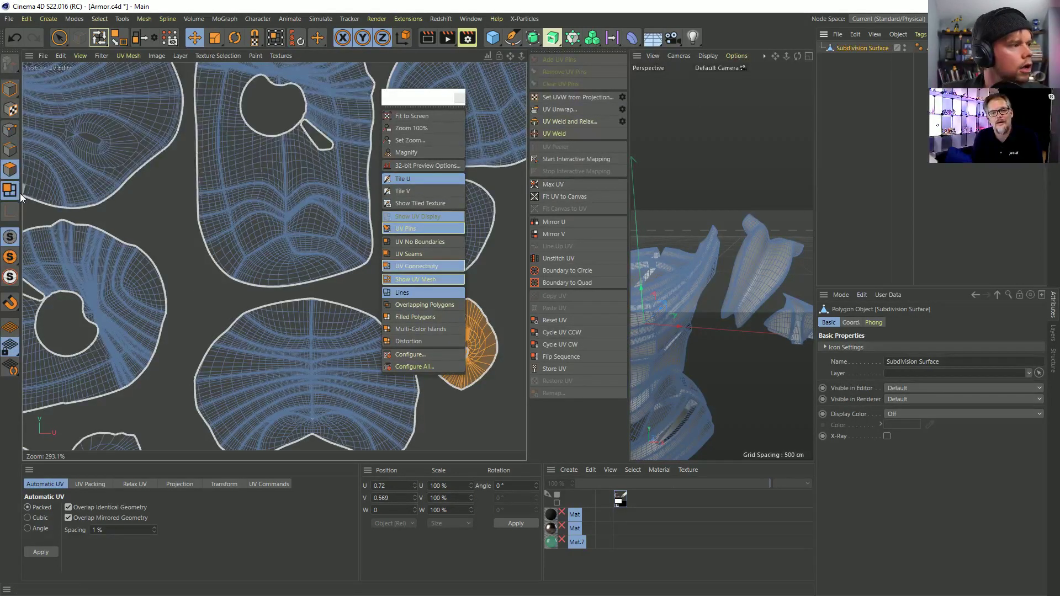
- Select all UV polygons across the armor and clear the selection again
alt+drag(680, 336, 785, 271)
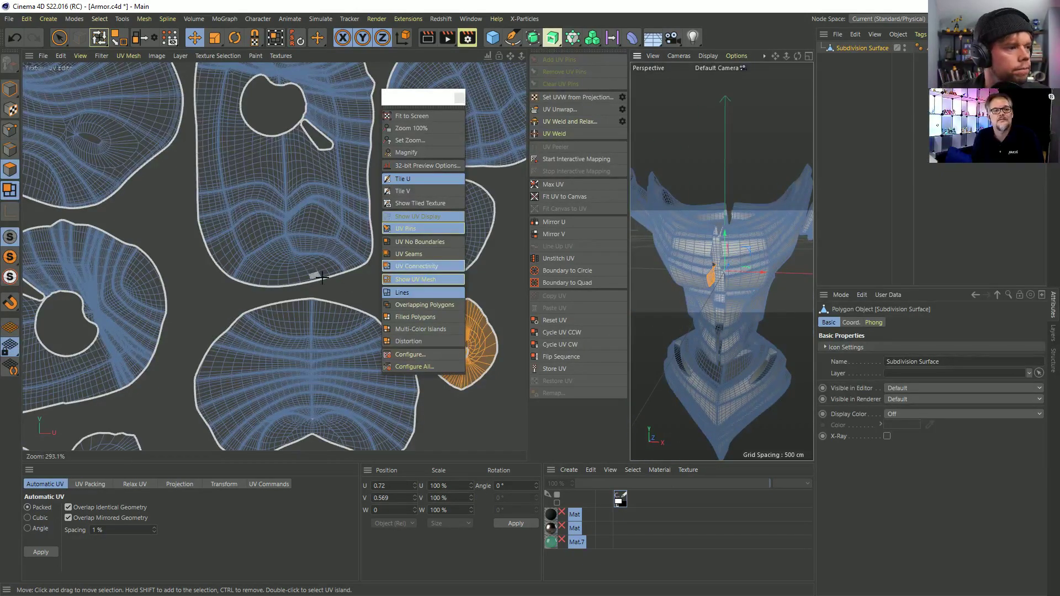
click(354, 286)
alt+drag(754, 309, 703, 310)
key(ctrl+a)
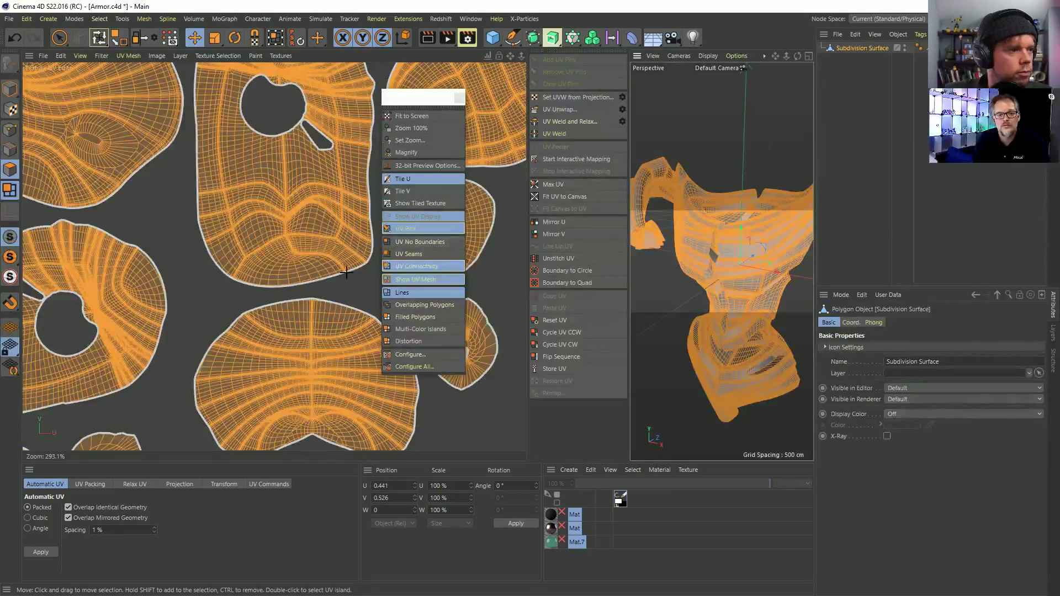
click(346, 272)
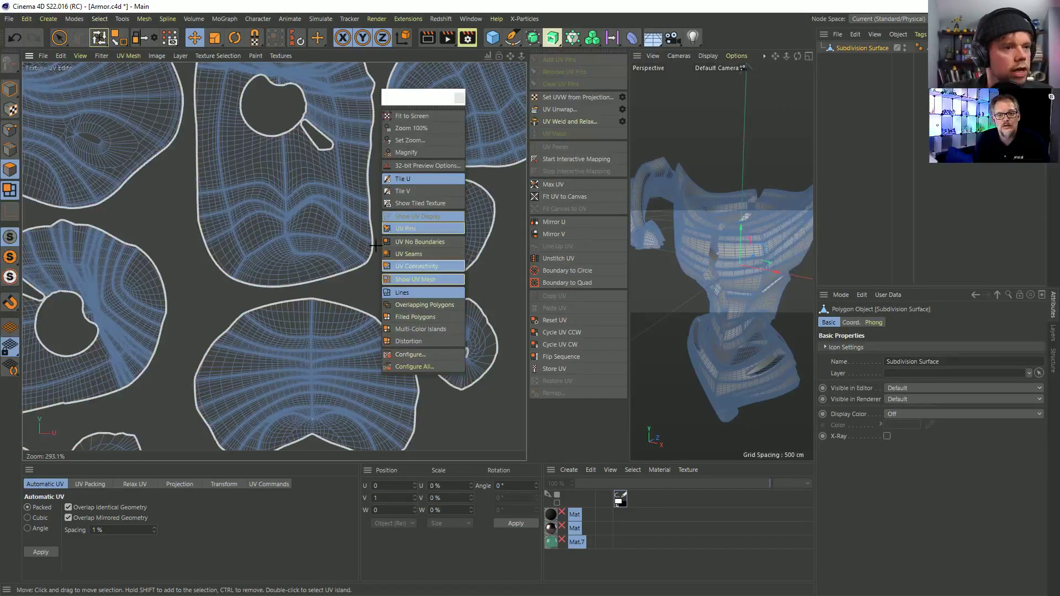
- Switch to edge mode and select a horizontal edge loop across the middle of the large notched UV island
scroll(314, 288, down, 5)
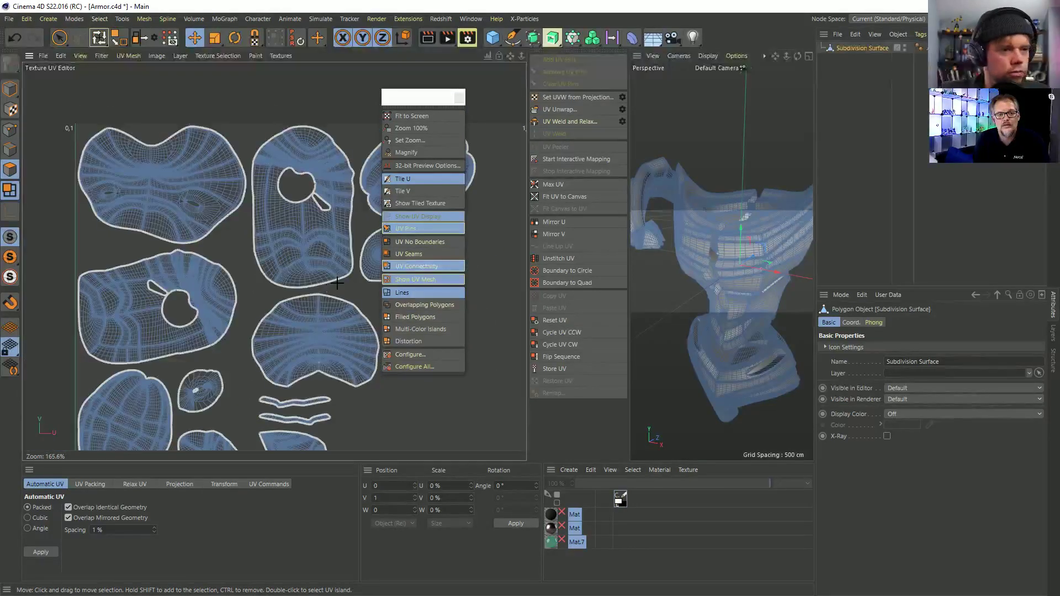
scroll(281, 294, up, 1)
scroll(282, 294, up, 2)
scroll(286, 294, down, 3)
scroll(308, 301, up, 3)
scroll(307, 301, up, 6)
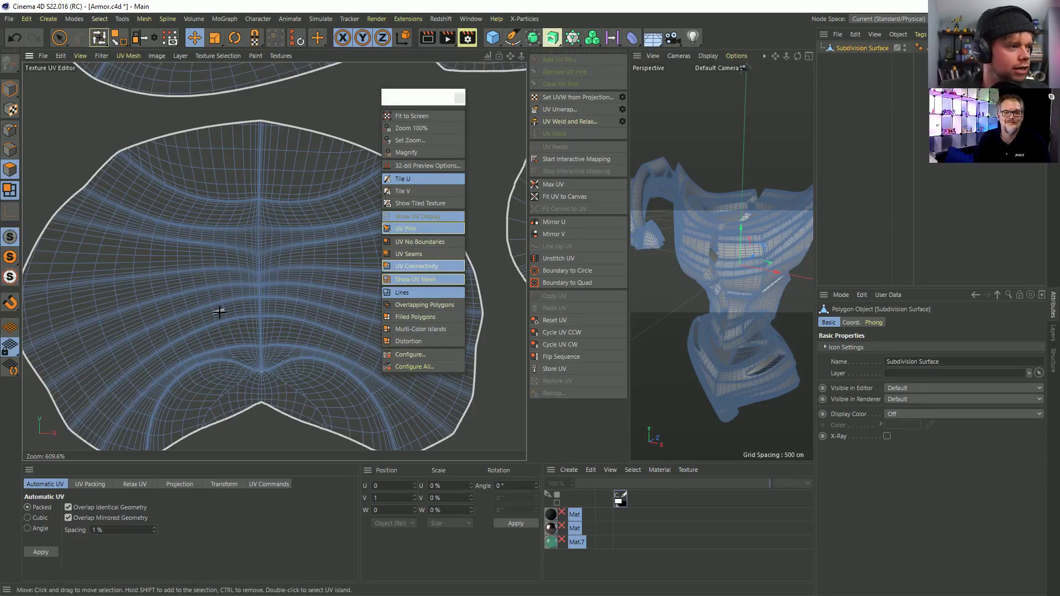
scroll(216, 283, down, 7)
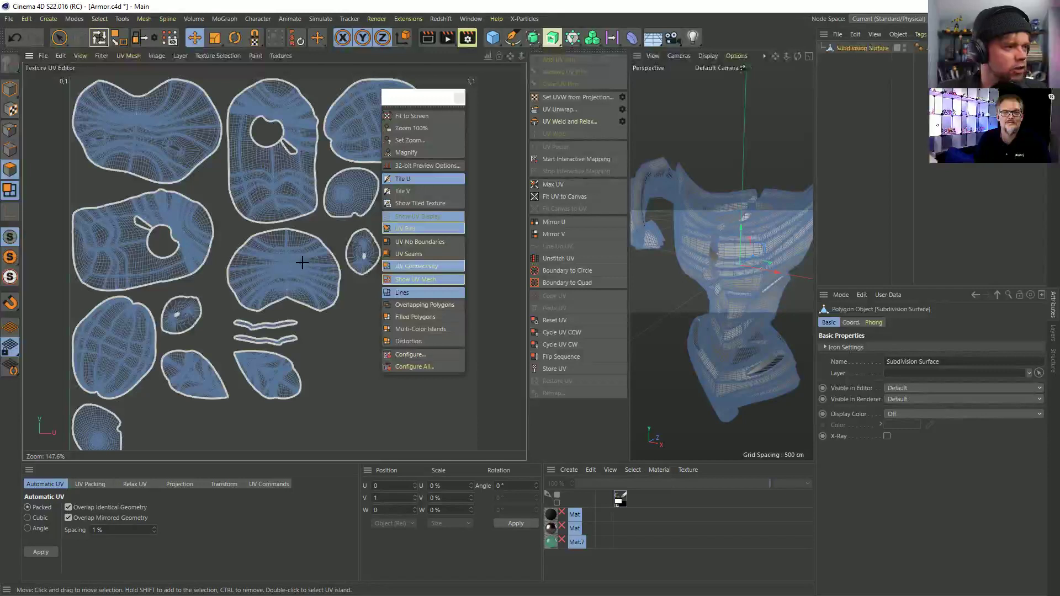
scroll(303, 262, up, 8)
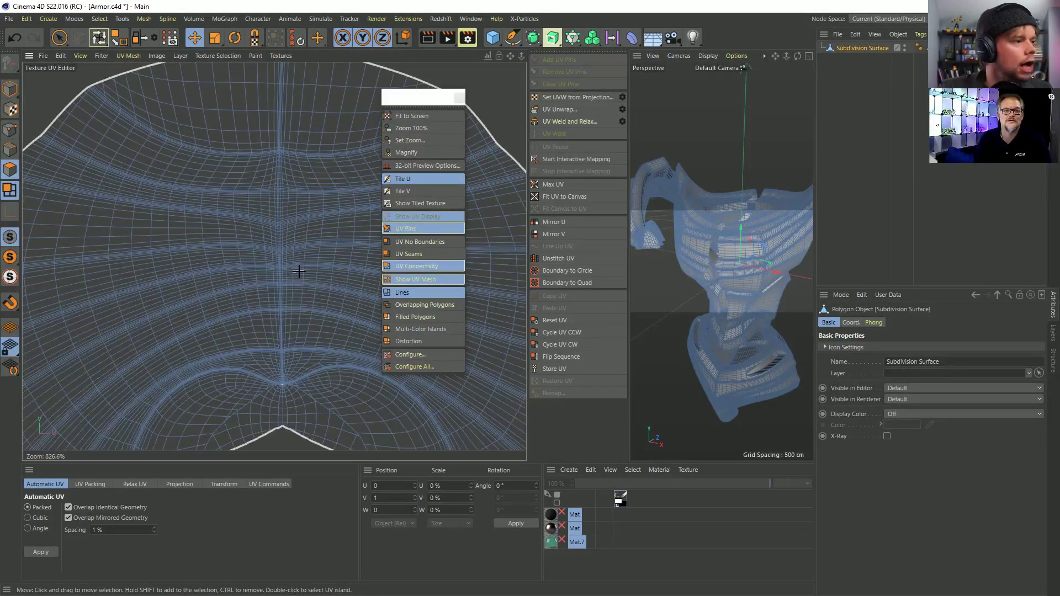
click(13, 149)
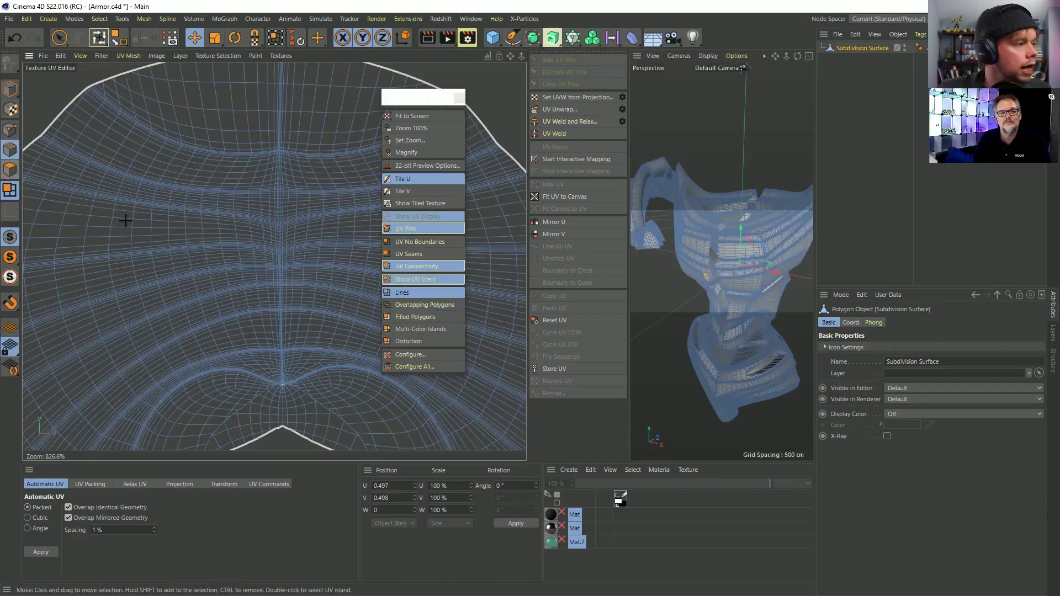
click(211, 233)
double_click(211, 233)
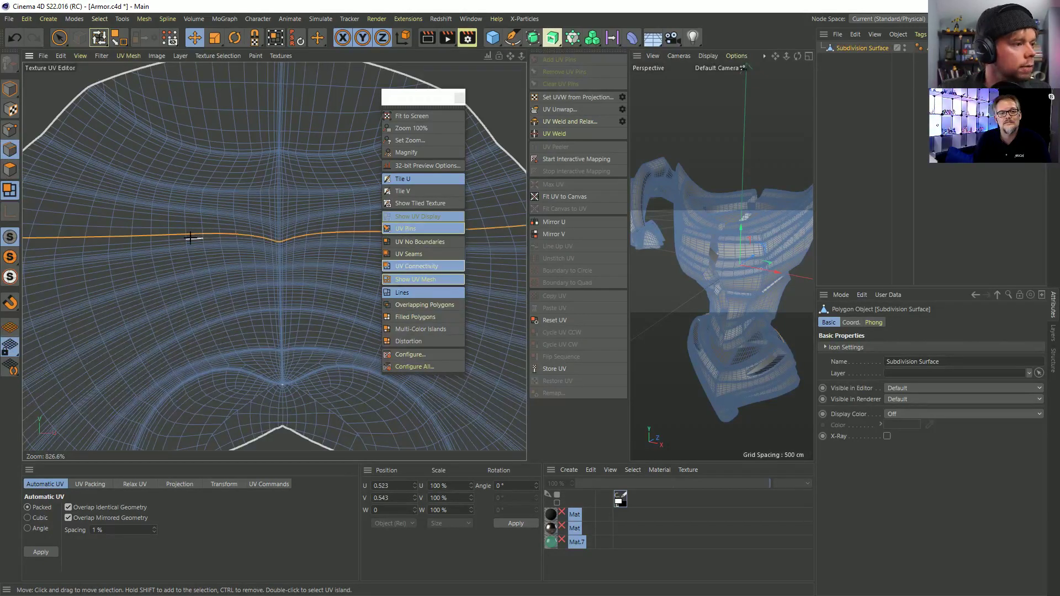
- Widen the 3D view and look for the selected edge loop on the armor
scroll(251, 243, down, 4)
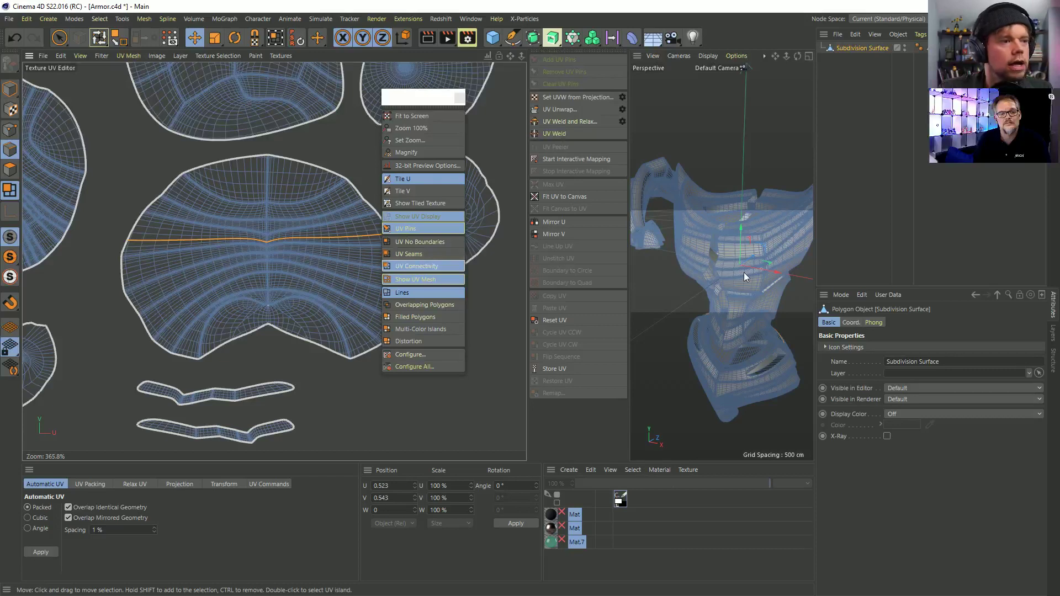
scroll(750, 267, down, 6)
scroll(680, 331, up, 10)
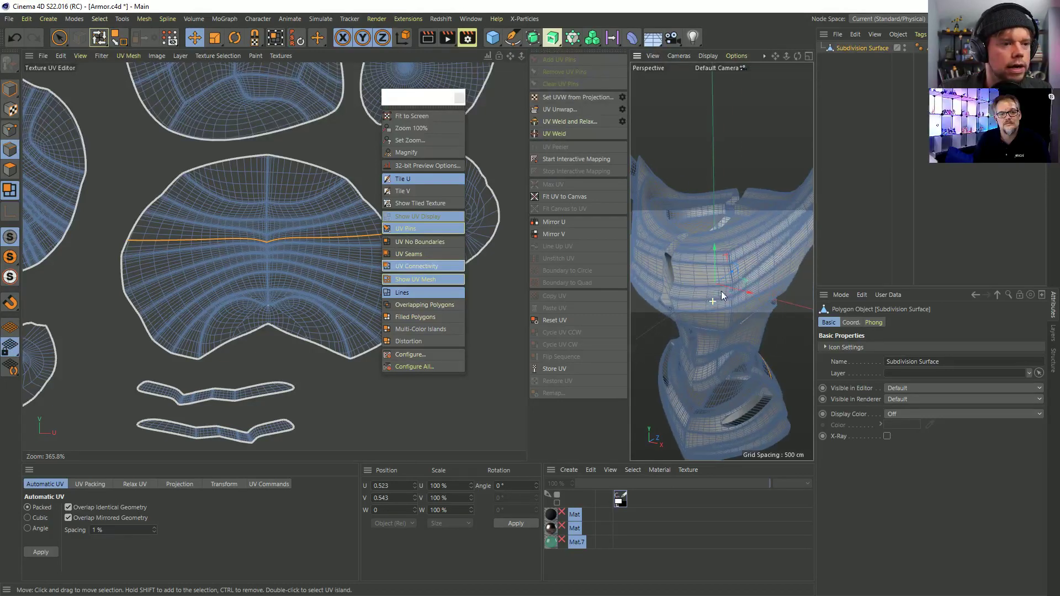
scroll(747, 388, down, 5)
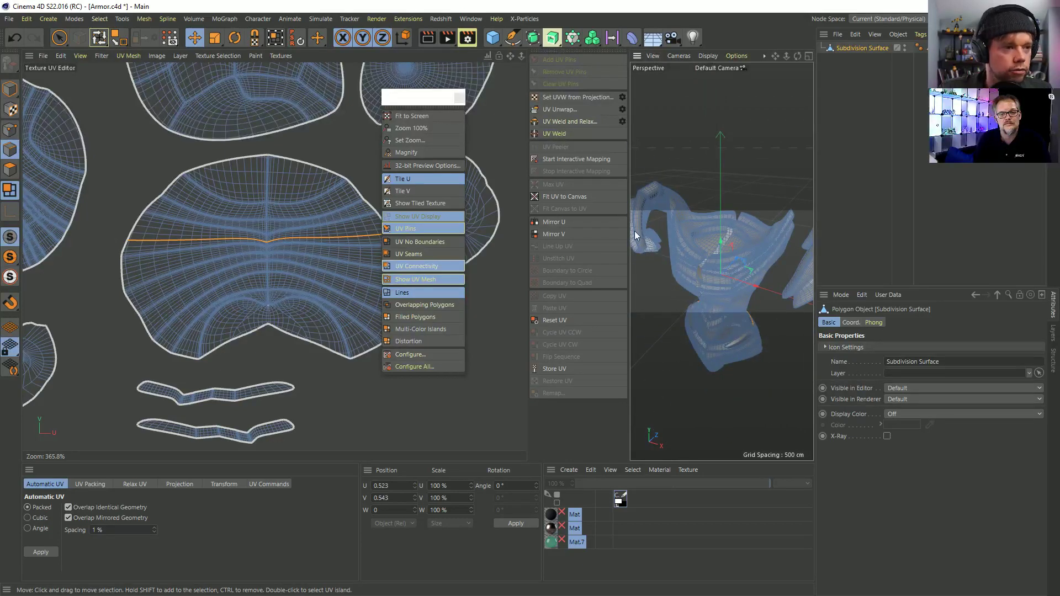
drag(630, 232, 483, 225)
alt+drag(701, 328, 780, 198)
- Select a single edge on the shoulder plate in the 3D view and examine it up close
click(772, 202)
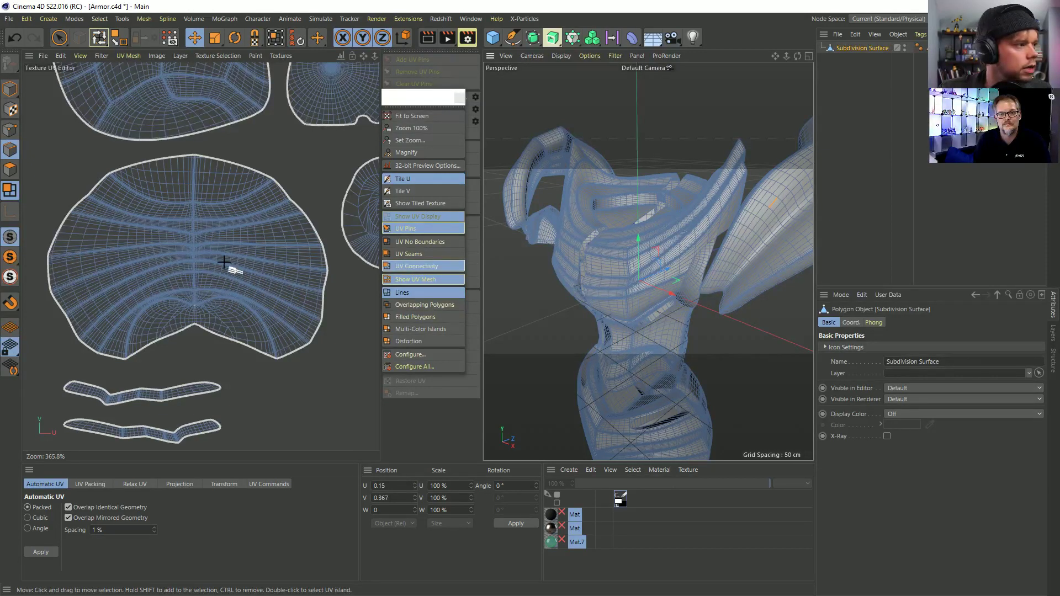
click(849, 267)
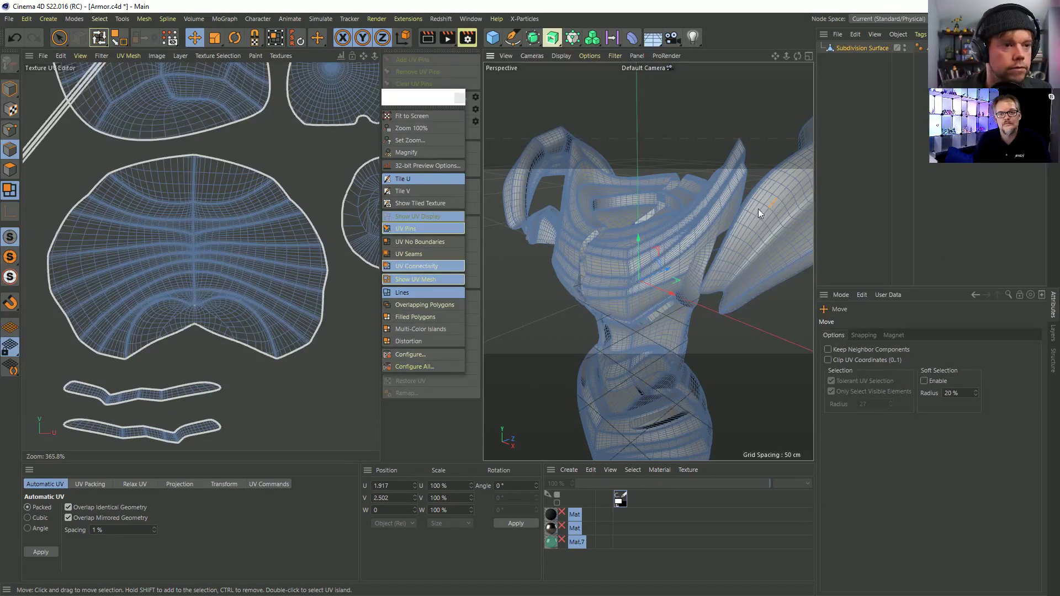
scroll(691, 238, up, 5)
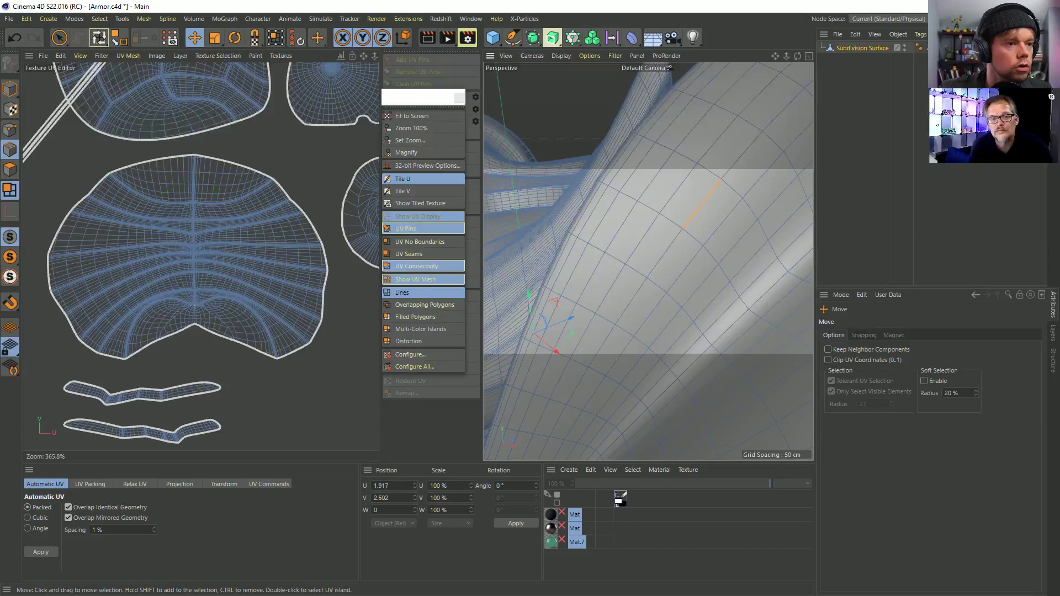
- Select the horizontal edge loop on the large notched UV island again and locate it on the armor's hip plate
click(132, 235)
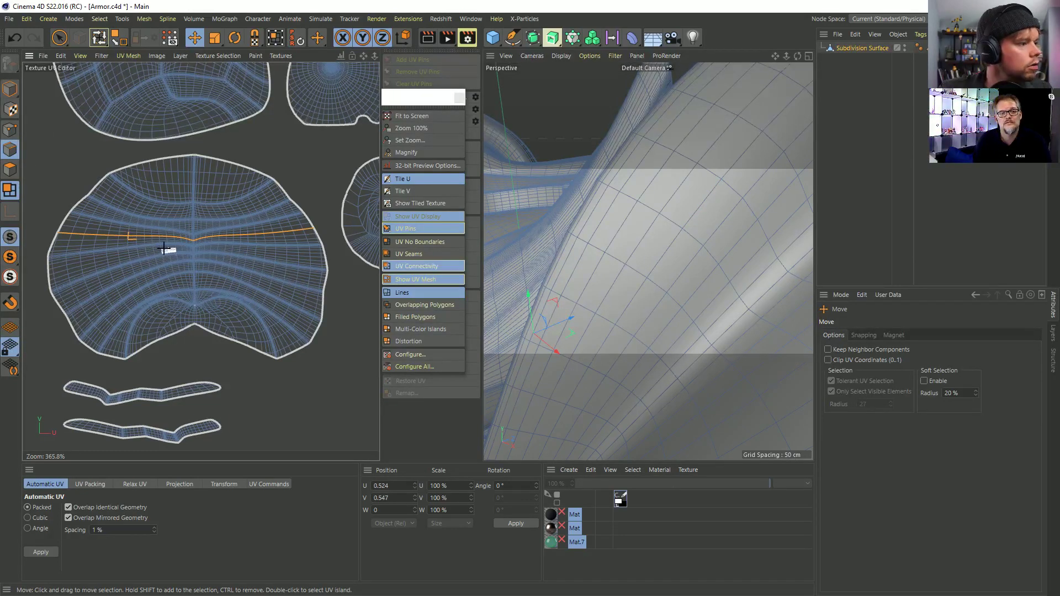
scroll(127, 238, up, 5)
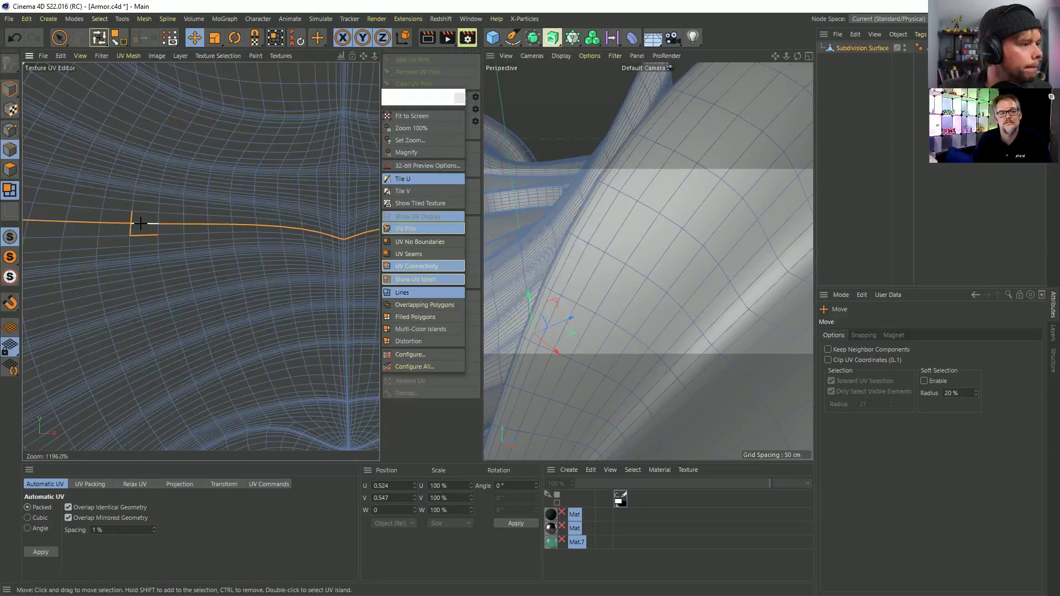
scroll(178, 237, down, 6)
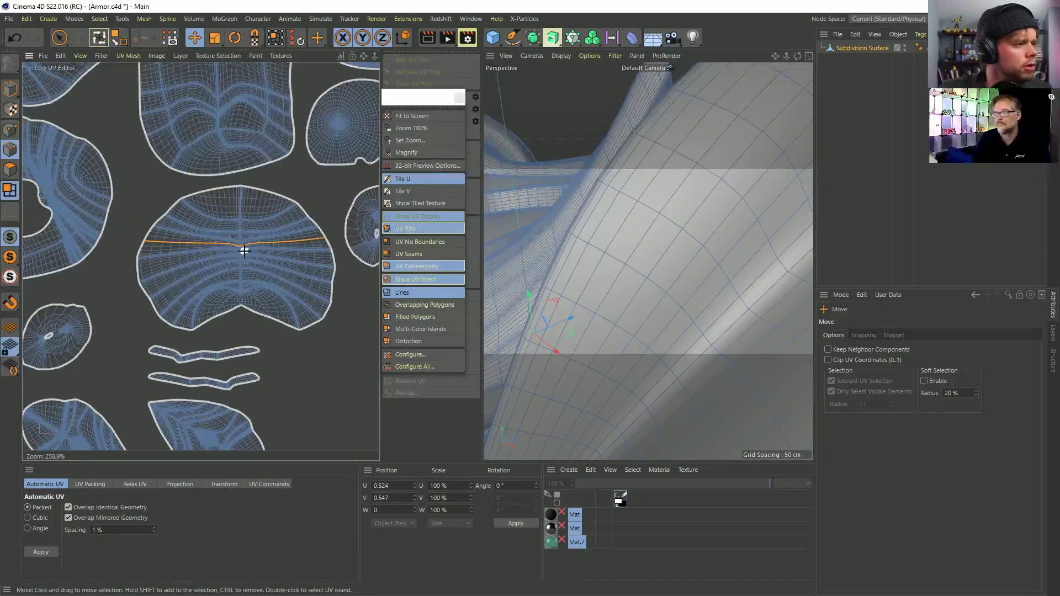
scroll(598, 310, down, 10)
alt+drag(597, 309, 502, 297)
scroll(697, 340, up, 4)
scroll(606, 376, up, 8)
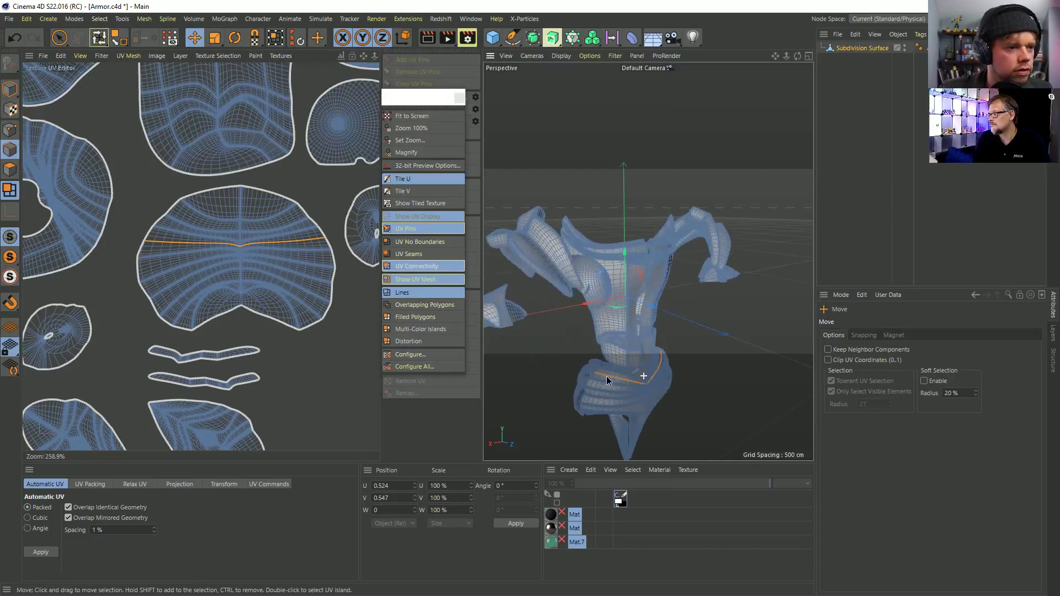
scroll(247, 251, up, 3)
scroll(249, 254, down, 4)
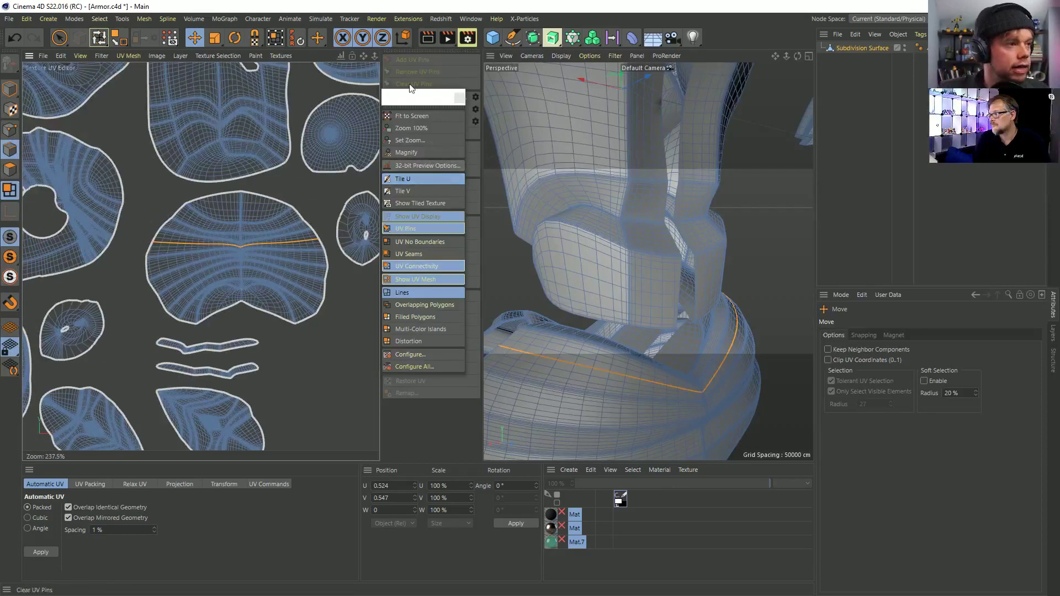
- Close the floating view palette and run UV Unwrap with the hip plate's edge loop as a cut
click(324, 174)
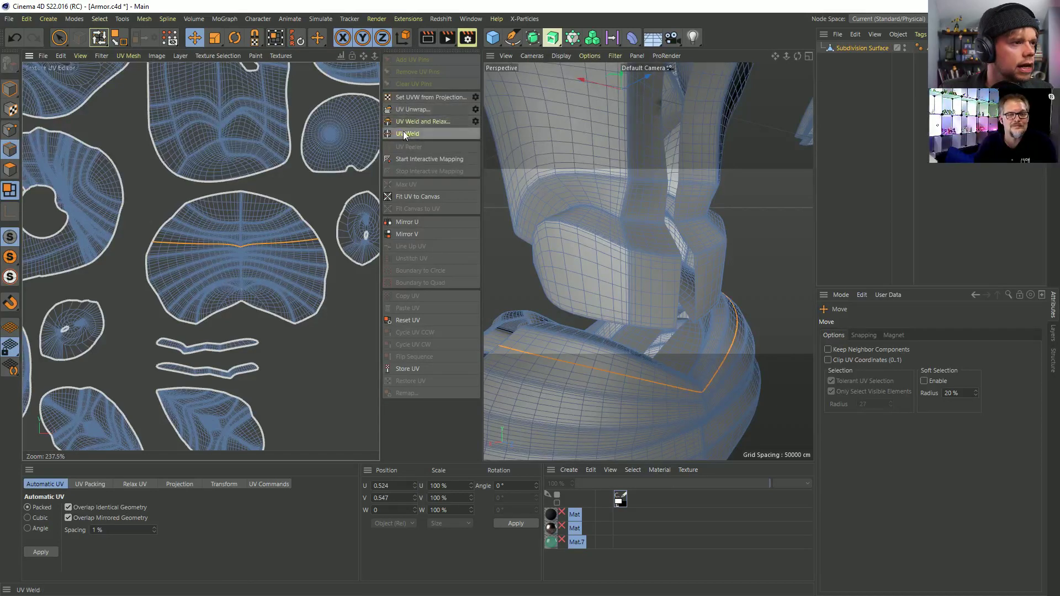
scroll(279, 213, down, 3)
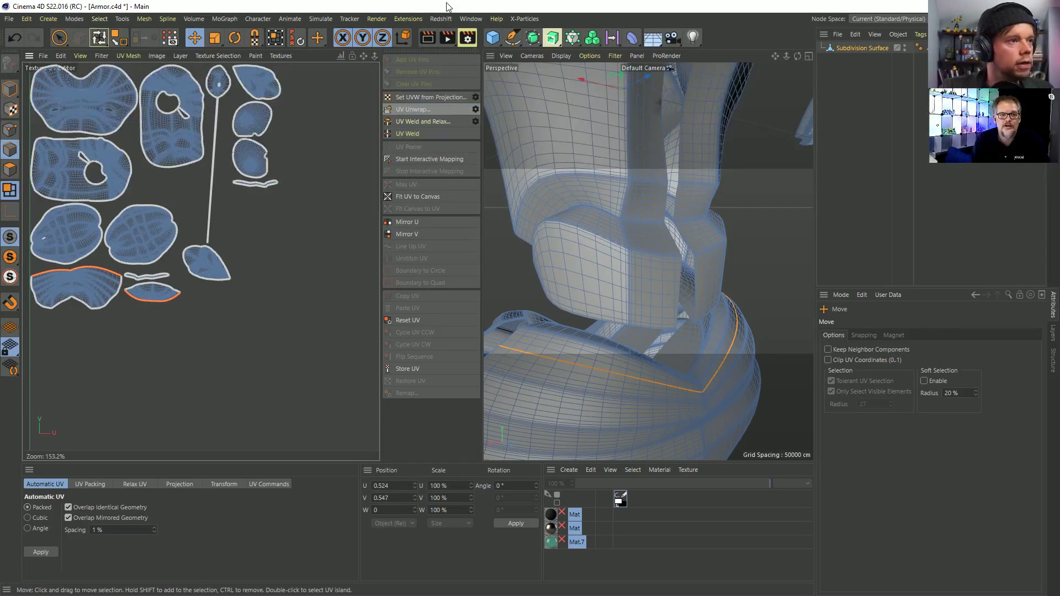
- Examine the split hip plate islands and the small oval island with the long stray strip
alt+drag(579, 178, 600, 181)
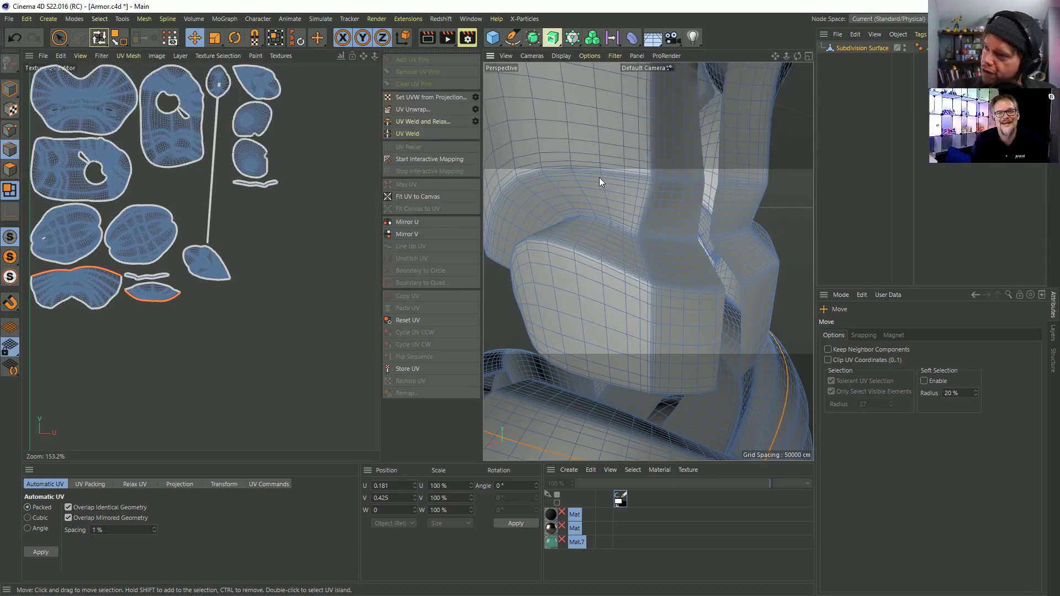
scroll(168, 172, up, 2)
scroll(193, 155, down, 2)
alt+middle_drag(231, 174, 85, 98)
alt+middle_drag(227, 214, 515, 262)
scroll(257, 261, up, 12)
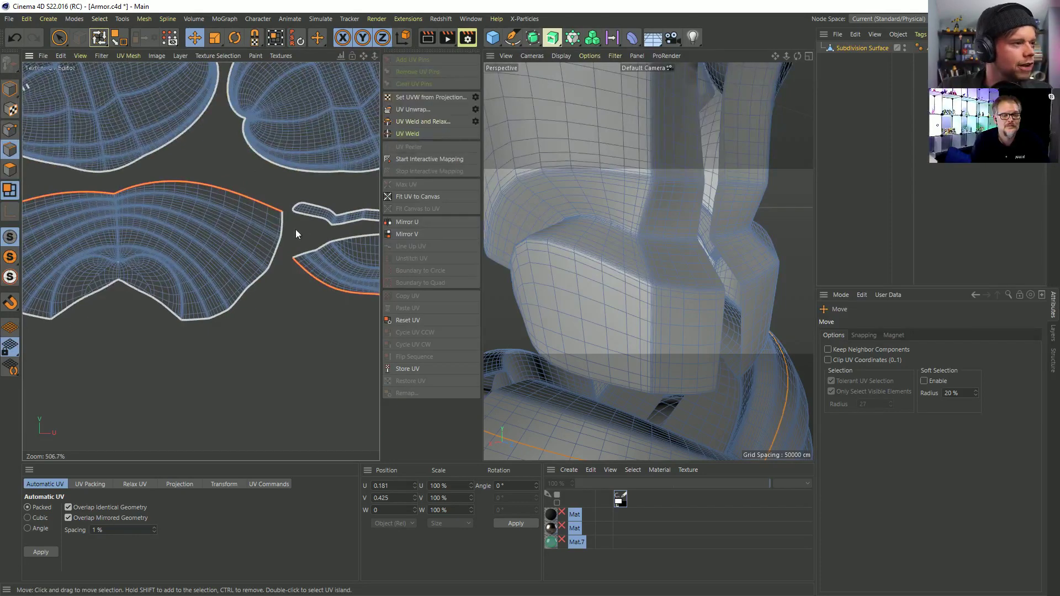
scroll(296, 224, down, 15)
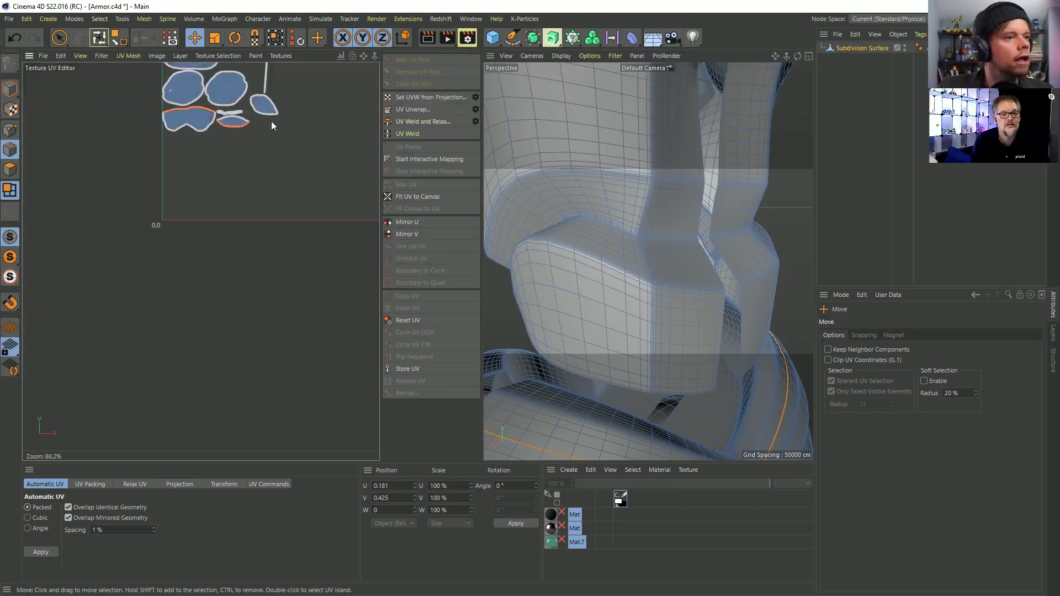
scroll(277, 78, up, 3)
scroll(227, 134, up, 8)
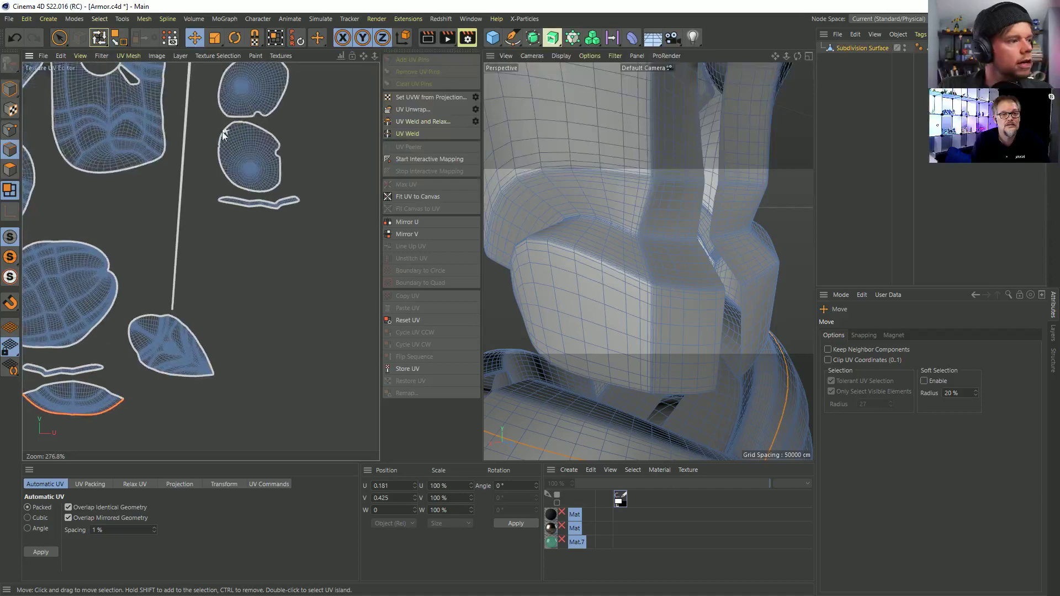
scroll(227, 135, up, 11)
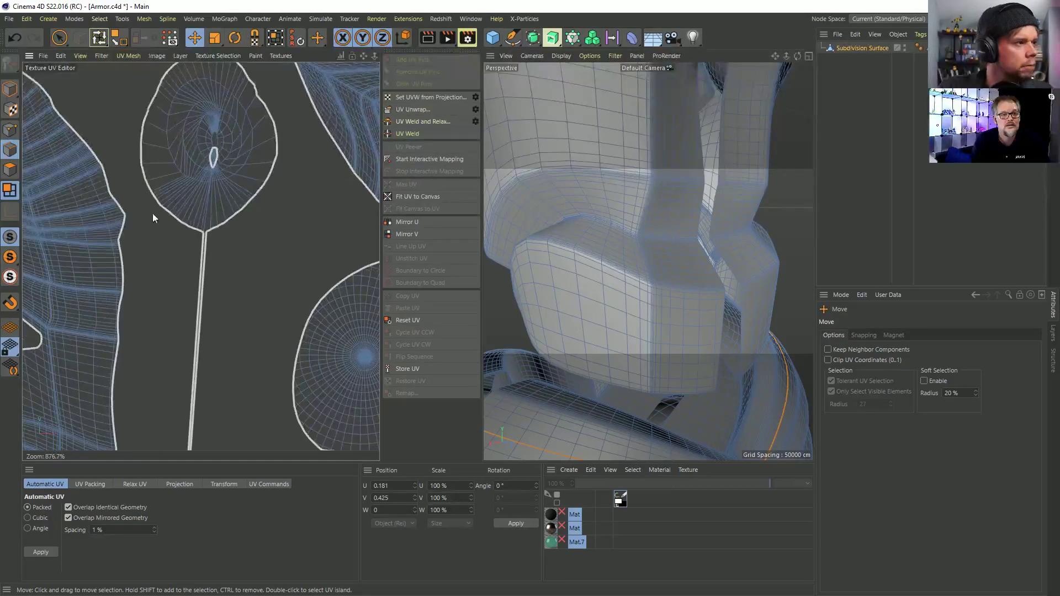
- Inspect where the long stray strip joins the small oval island and bring up the Content Browser
scroll(203, 232, up, 9)
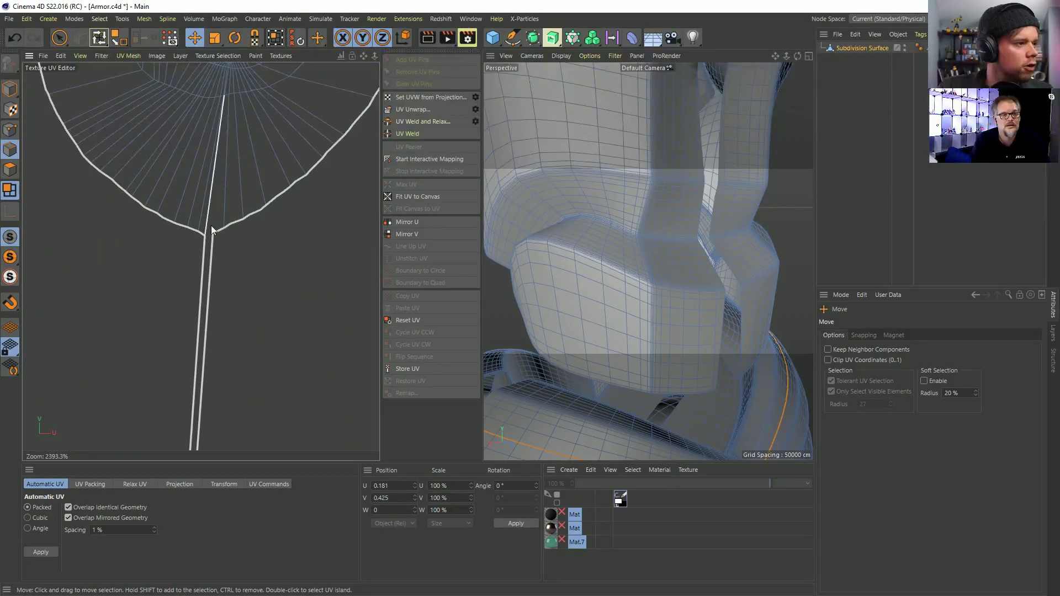
scroll(201, 236, down, 20)
scroll(278, 217, up, 4)
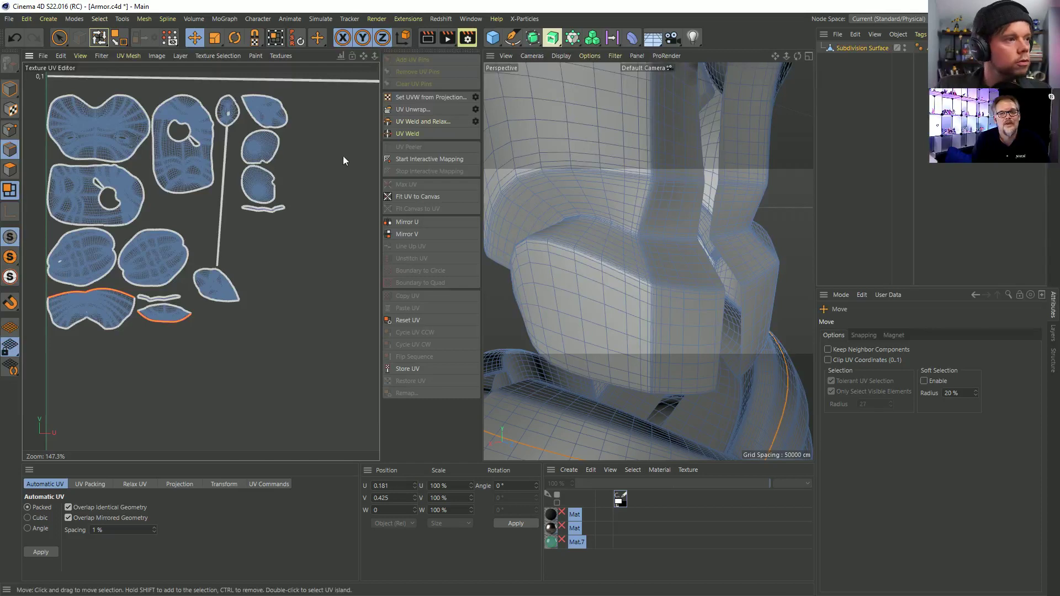
click(1058, 98)
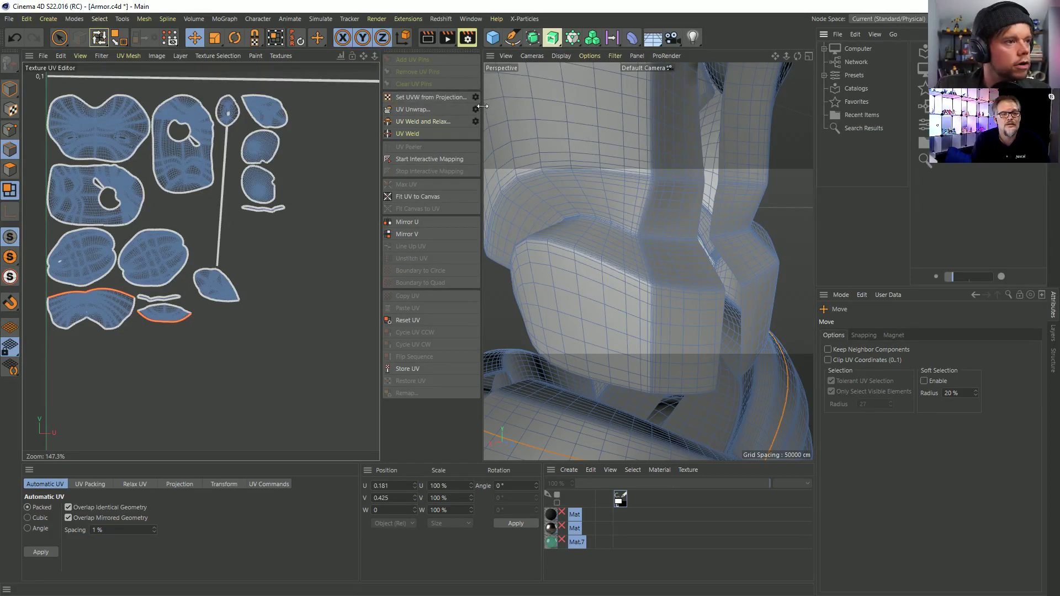
drag(483, 105, 472, 105)
- Select all polygons of the rounded two-lobed UV island and pick an edge loop running through its middle
click(5, 167)
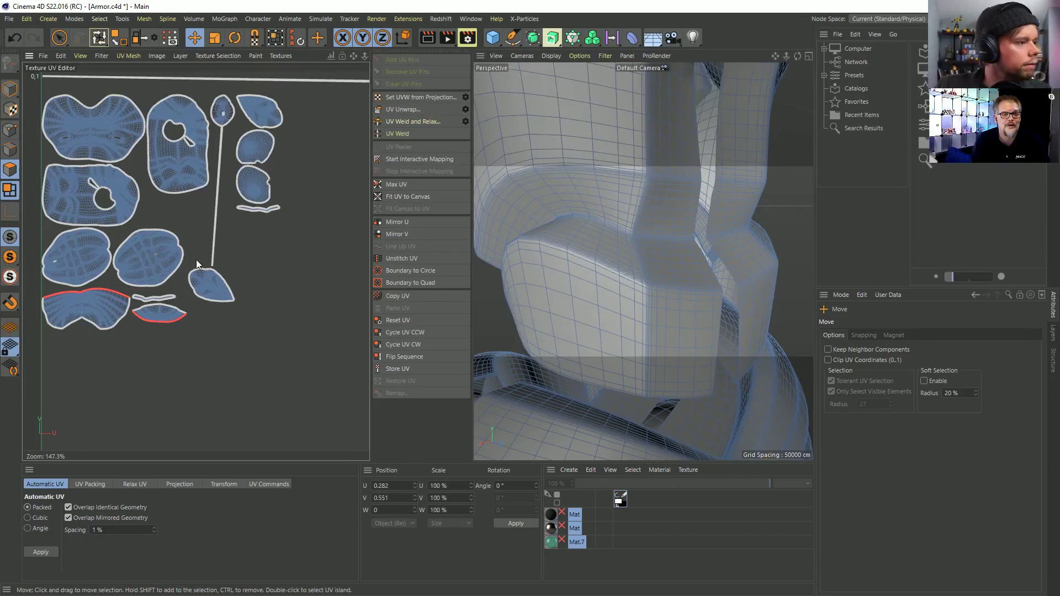
double_click(147, 257)
scroll(146, 256, up, 5)
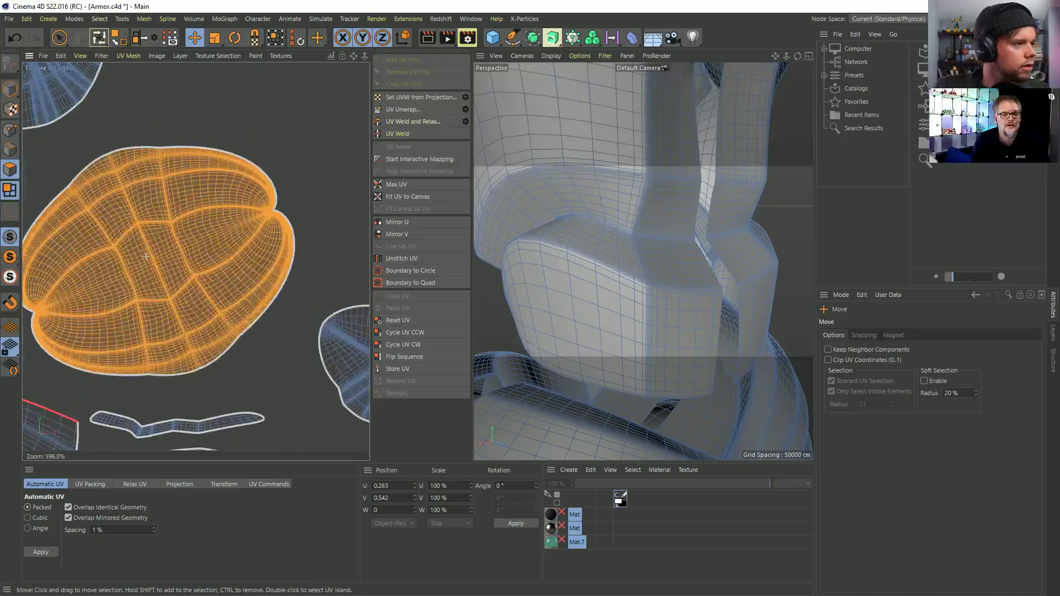
scroll(145, 257, up, 1)
click(164, 240)
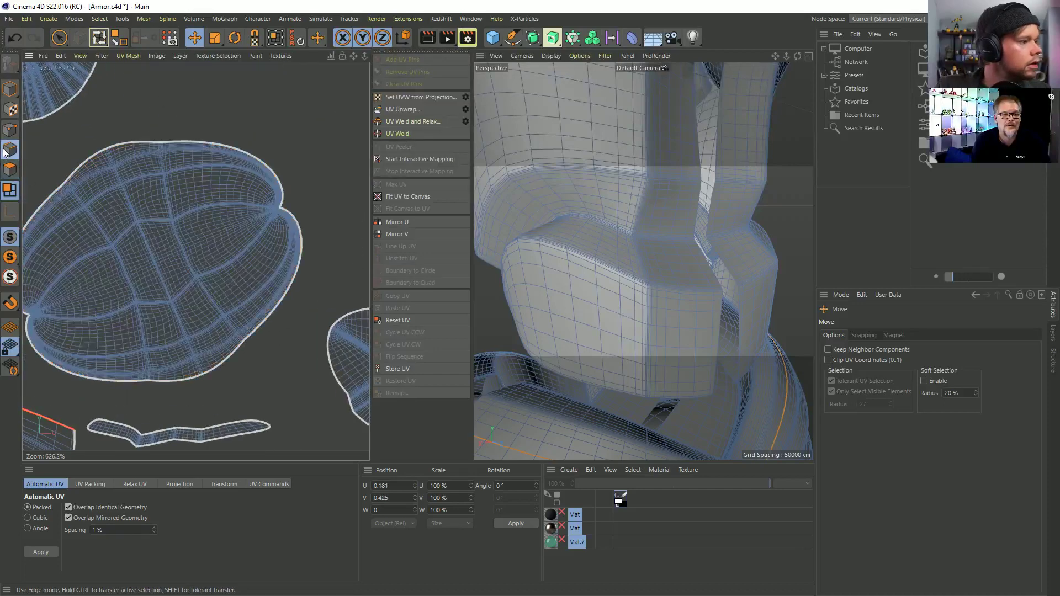
click(201, 238)
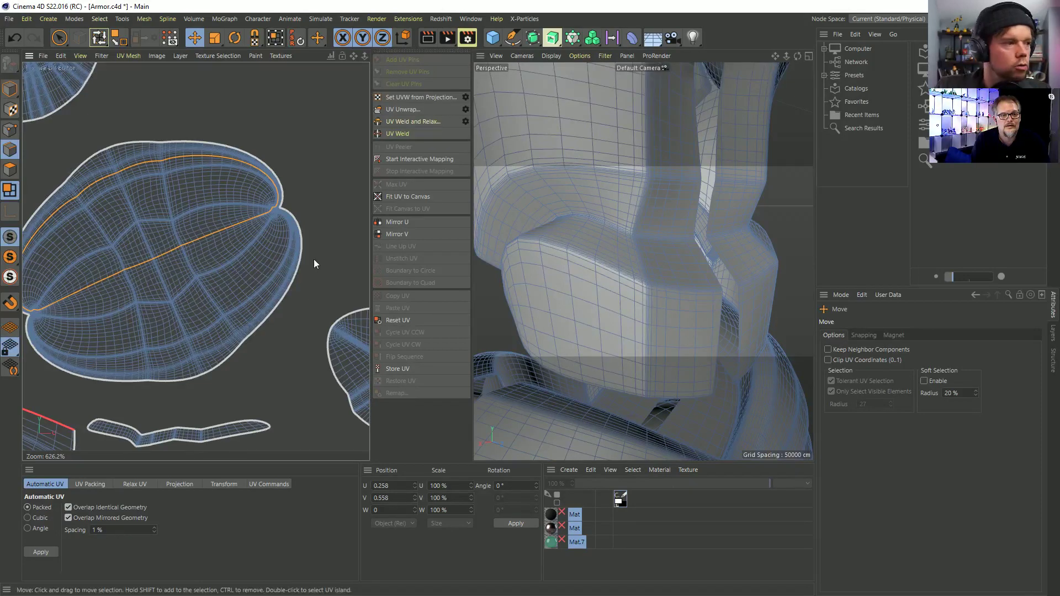
- Select the neighbouring edge loop at the island's pinched end and locate it on the armor plate in the 3D view
scroll(273, 216, up, 10)
scroll(239, 260, up, 5)
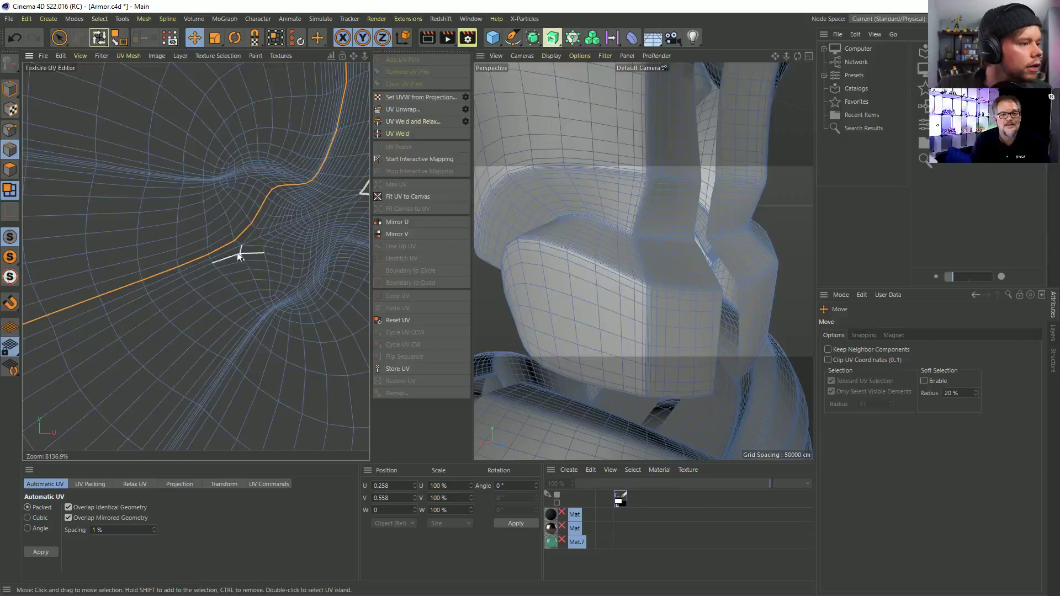
click(229, 249)
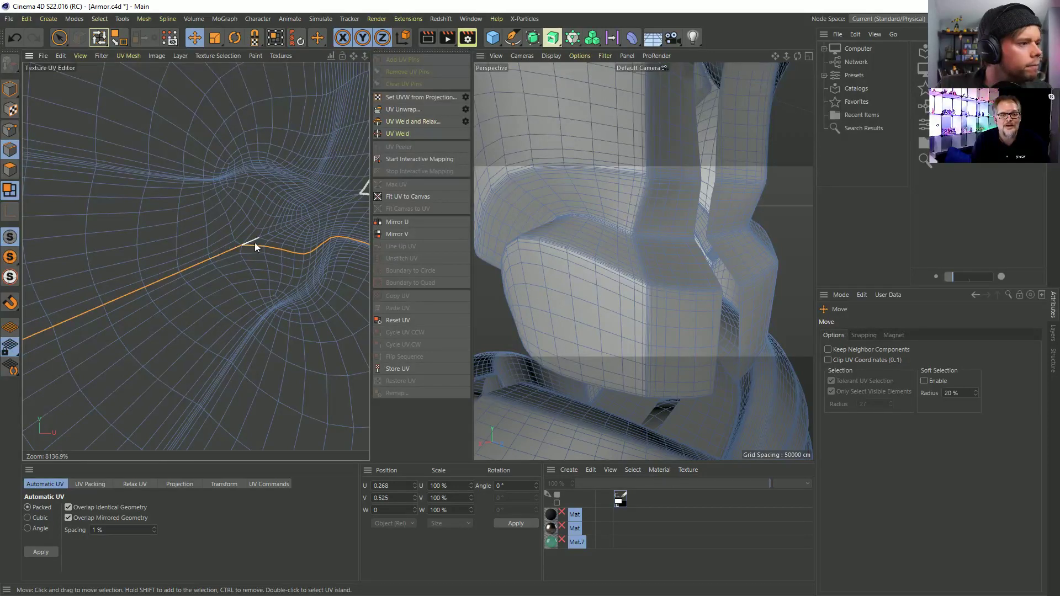
scroll(257, 244, down, 8)
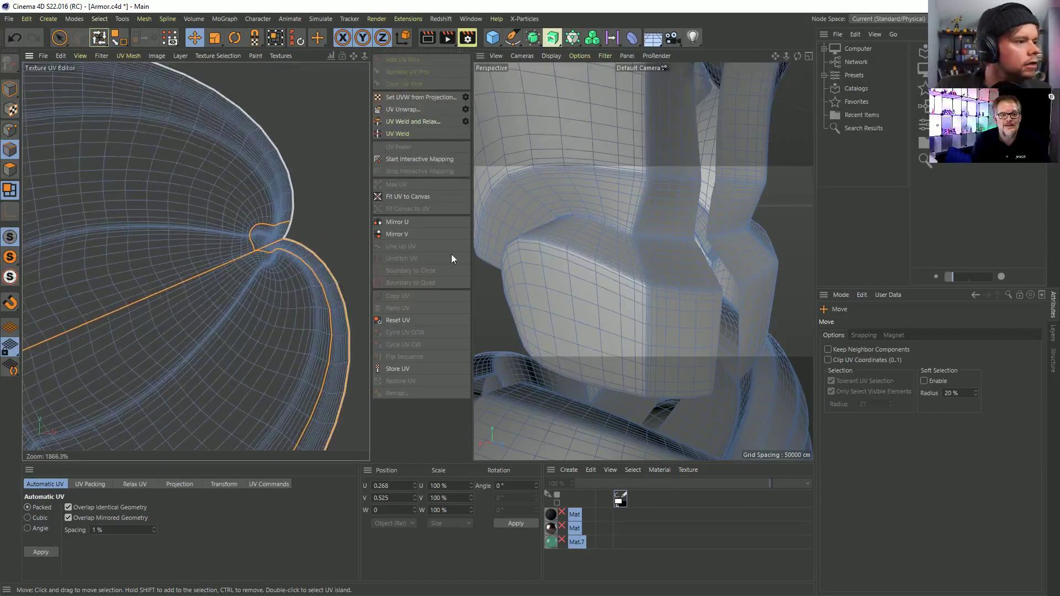
alt+right_drag(684, 262, 708, 255)
alt+drag(708, 255, 542, 290)
alt+right_drag(542, 290, 611, 283)
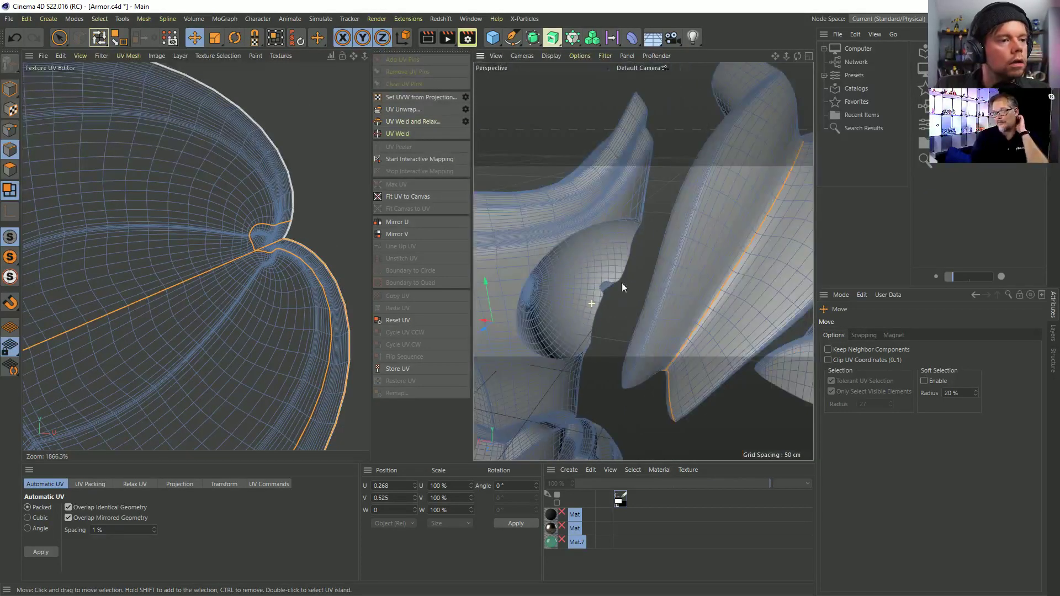
alt+drag(612, 283, 572, 268)
- With Loop Selection, select the edge loops along both outer rims of the folded armor plate in the 3D view
click(408, 134)
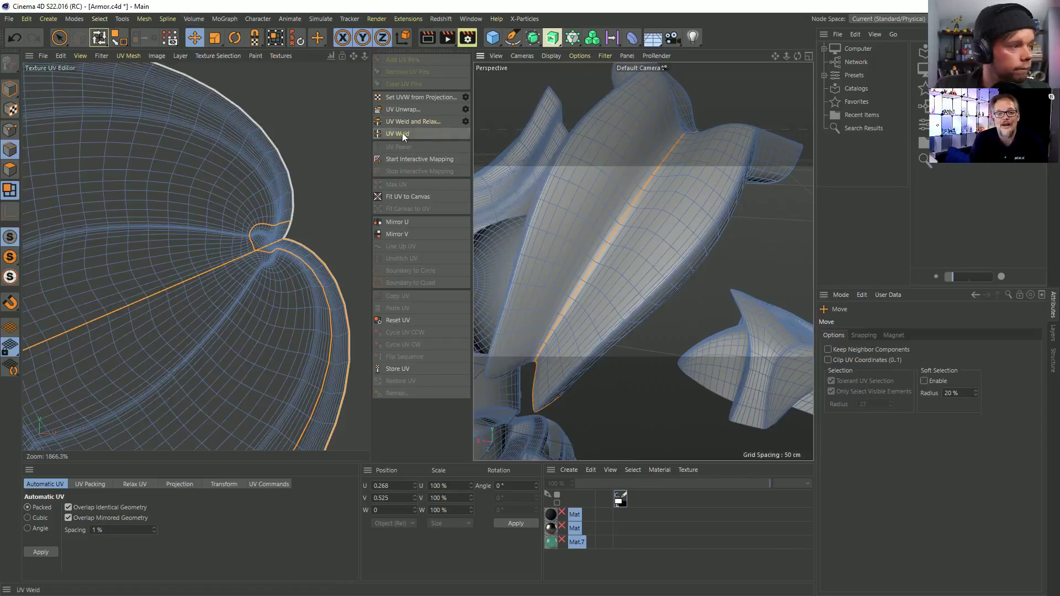
key(u)
key(l)
click(618, 231)
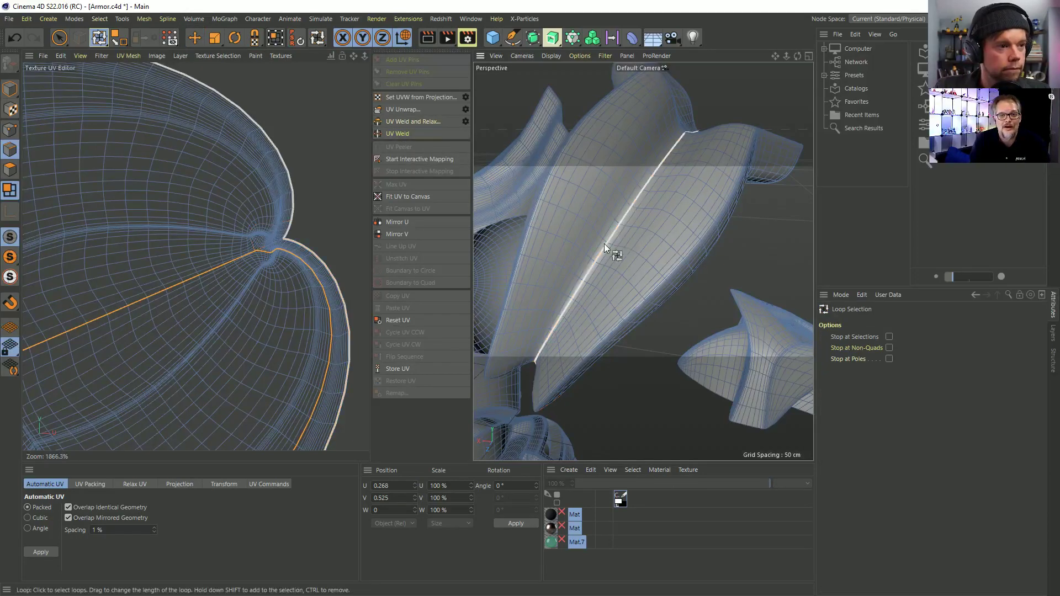
alt+drag(475, 263, 641, 198)
alt+drag(532, 359, 529, 356)
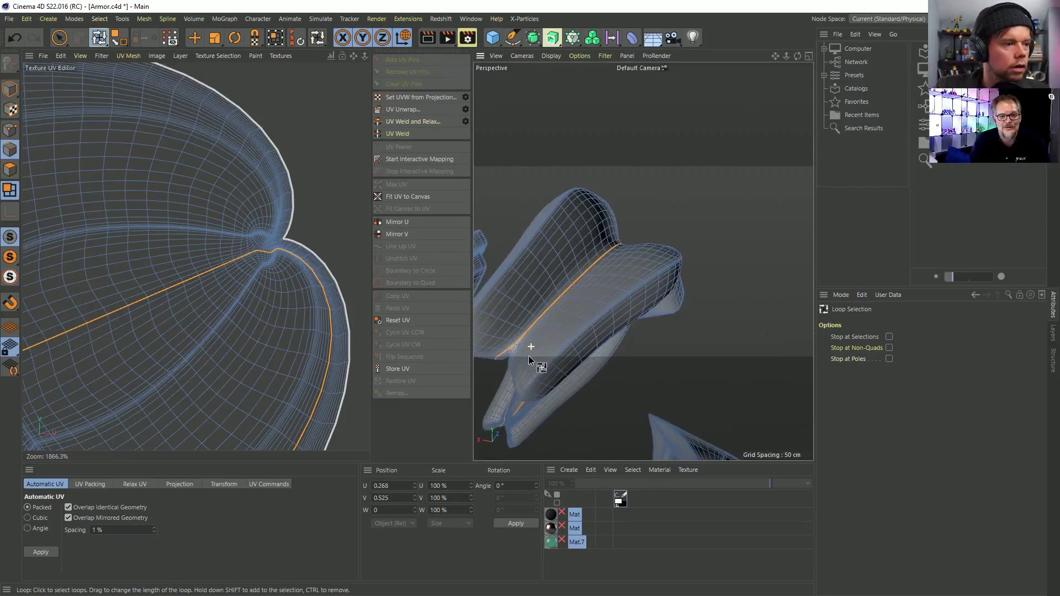
click(571, 344)
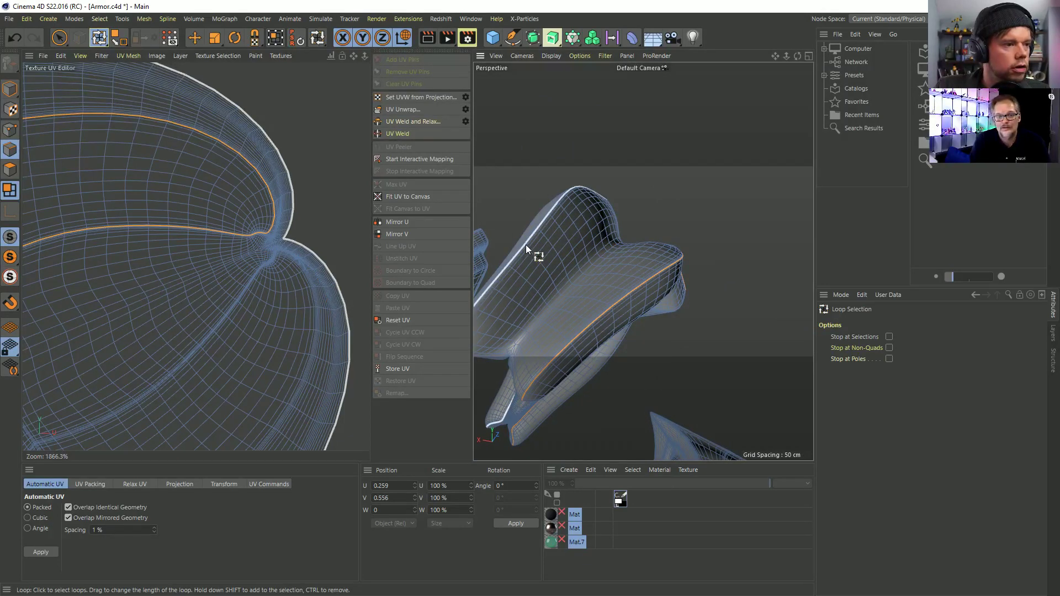
shift+click(526, 244)
- Check the island's polygon selection, return to its edges and run UV Unwrap using the two rim loops as cuts
scroll(306, 296, down, 6)
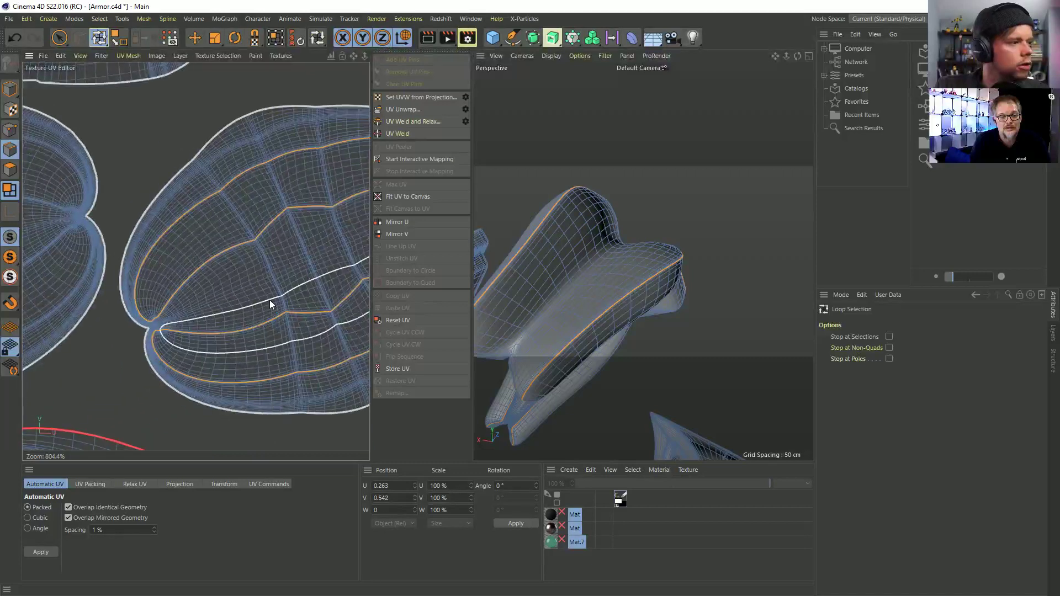
alt+middle_drag(158, 270, 210, 272)
click(10, 169)
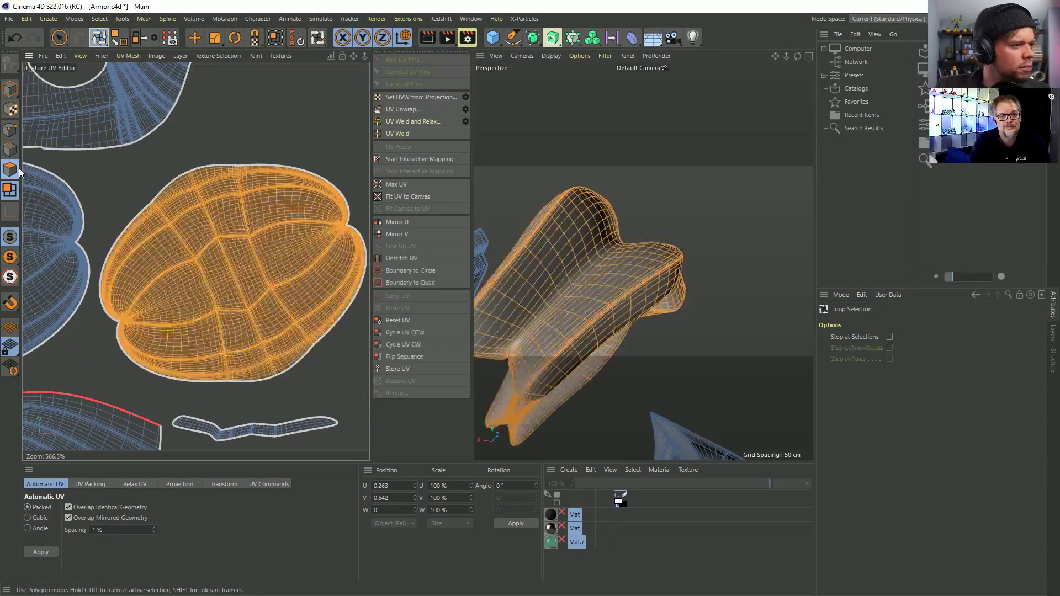
click(10, 149)
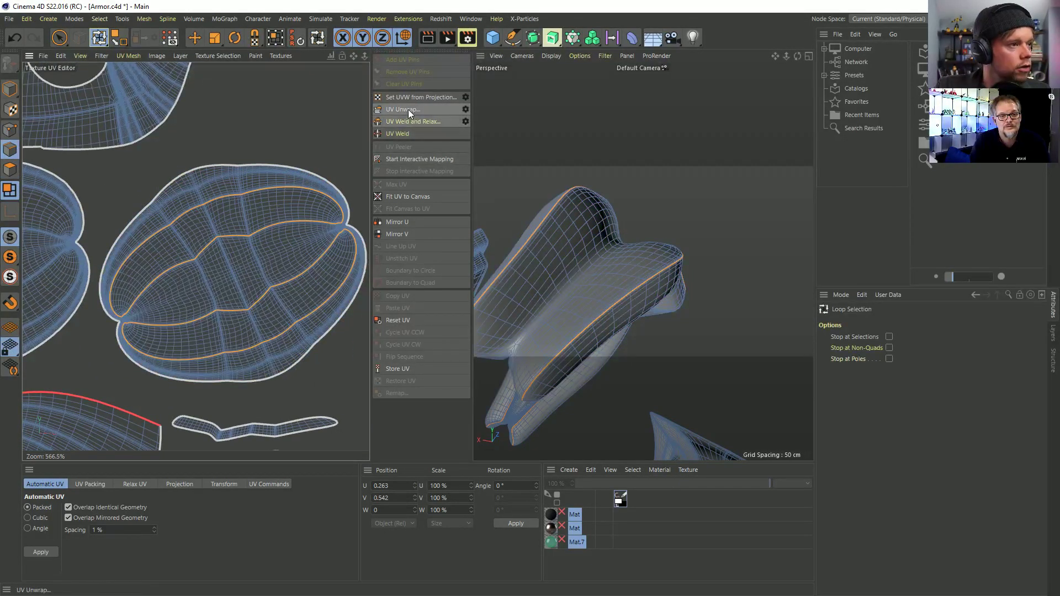
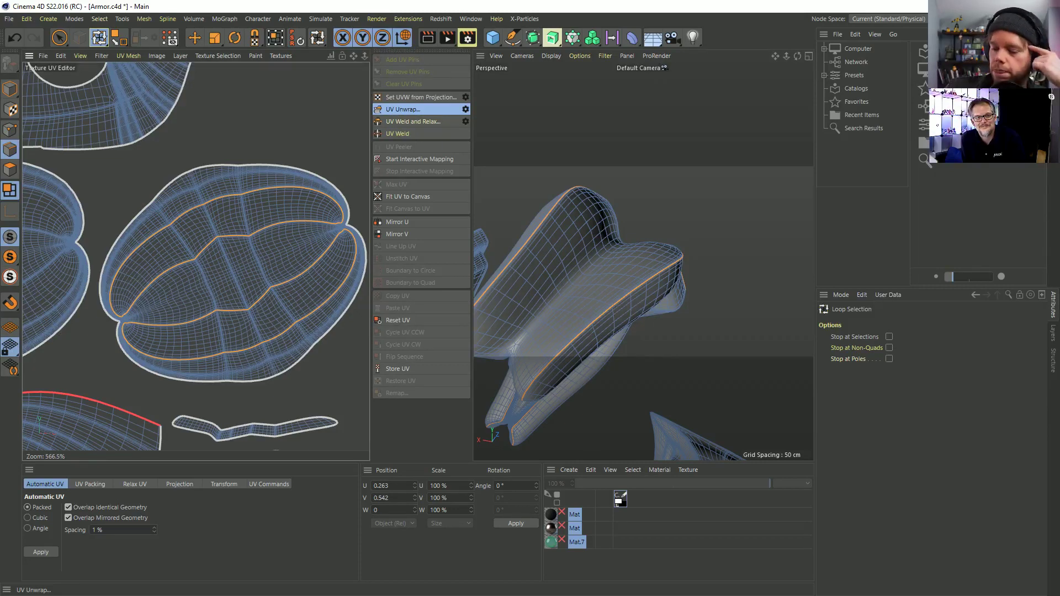
click(403, 109)
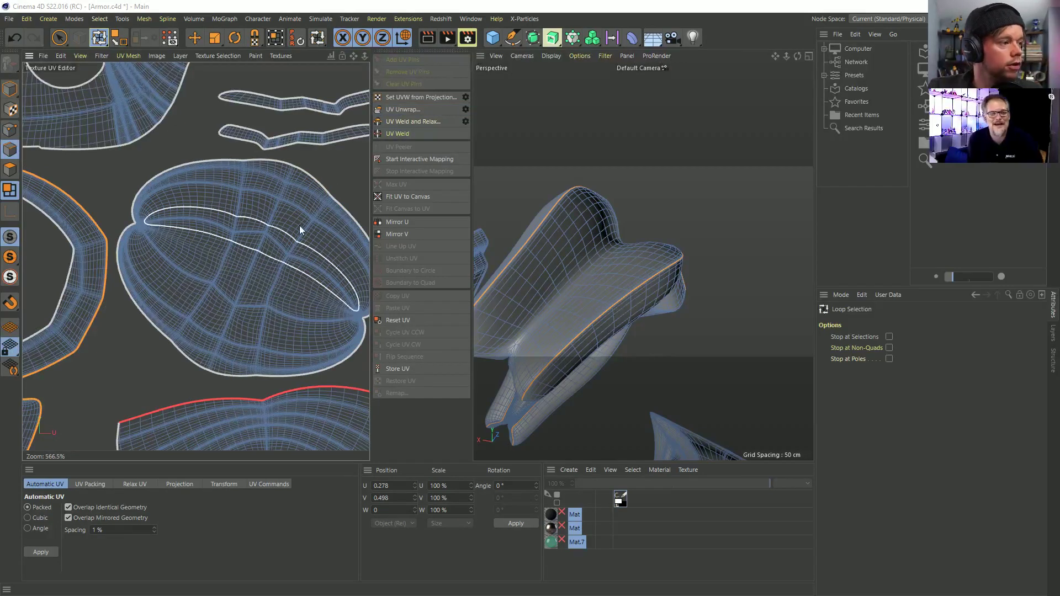
- Review the UV Unwrap options, including Restrict to Polygon Selection, cancel them and enlarge the 3D view
click(465, 109)
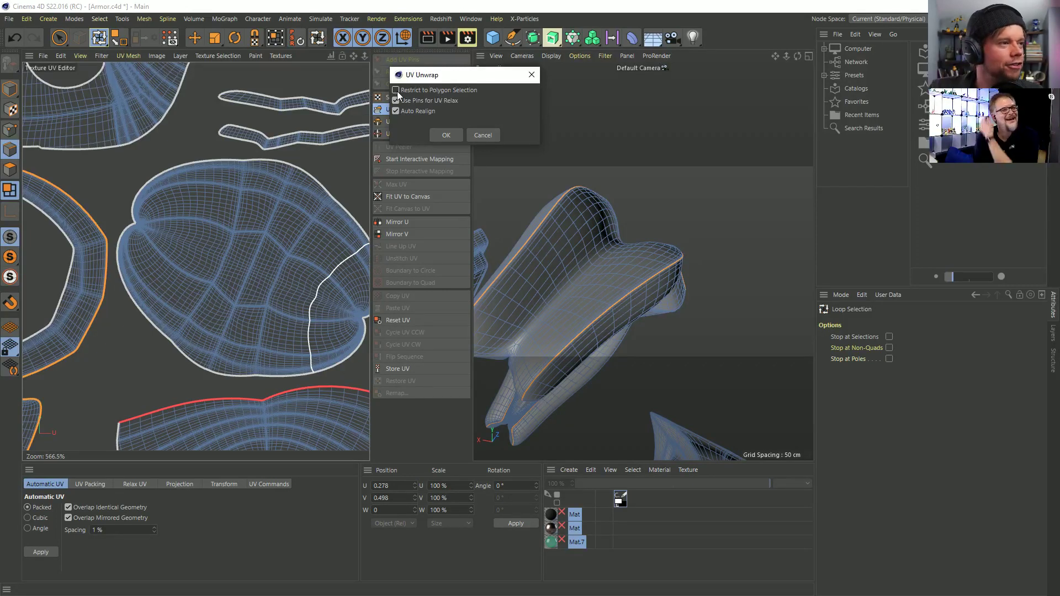
click(483, 135)
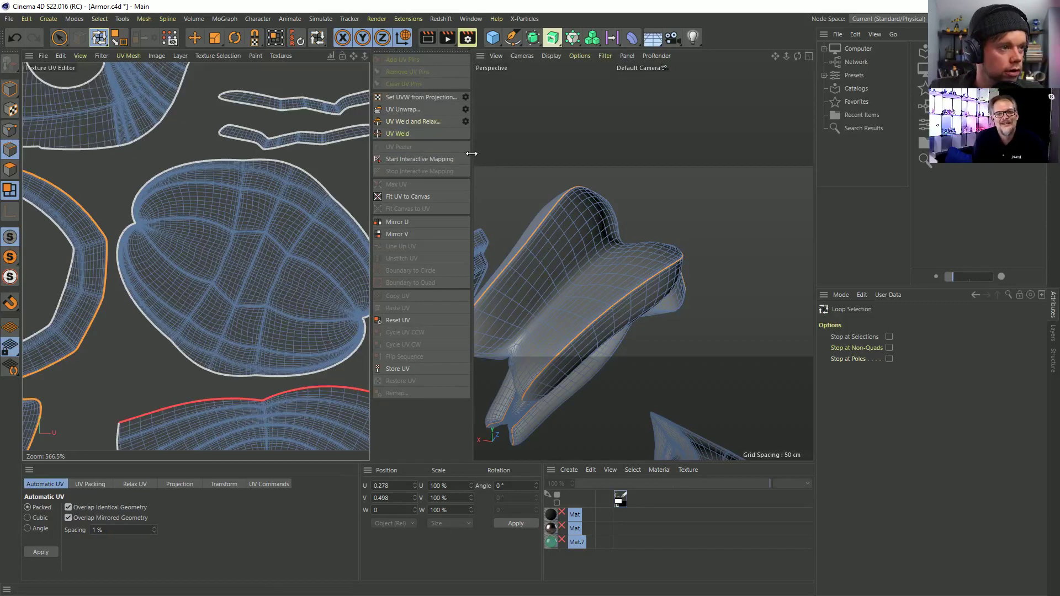
drag(472, 154, 407, 153)
scroll(452, 201, down, 5)
alt+drag(572, 215, 581, 189)
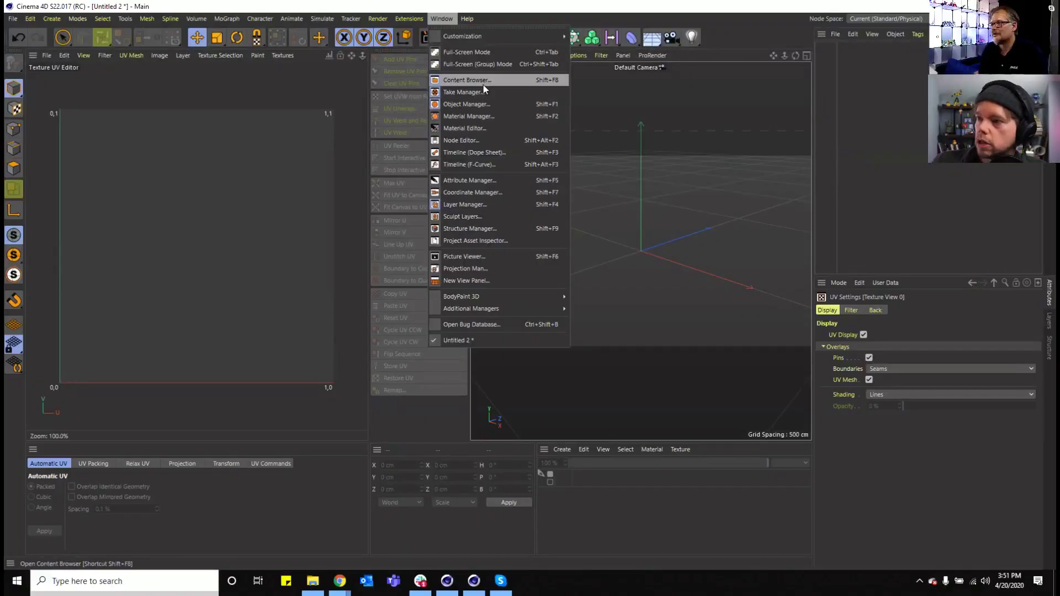
- In the empty scene, open the Content Browser and show the Sculpting Base Meshes folder of 3D Objects Vol2
click(482, 82)
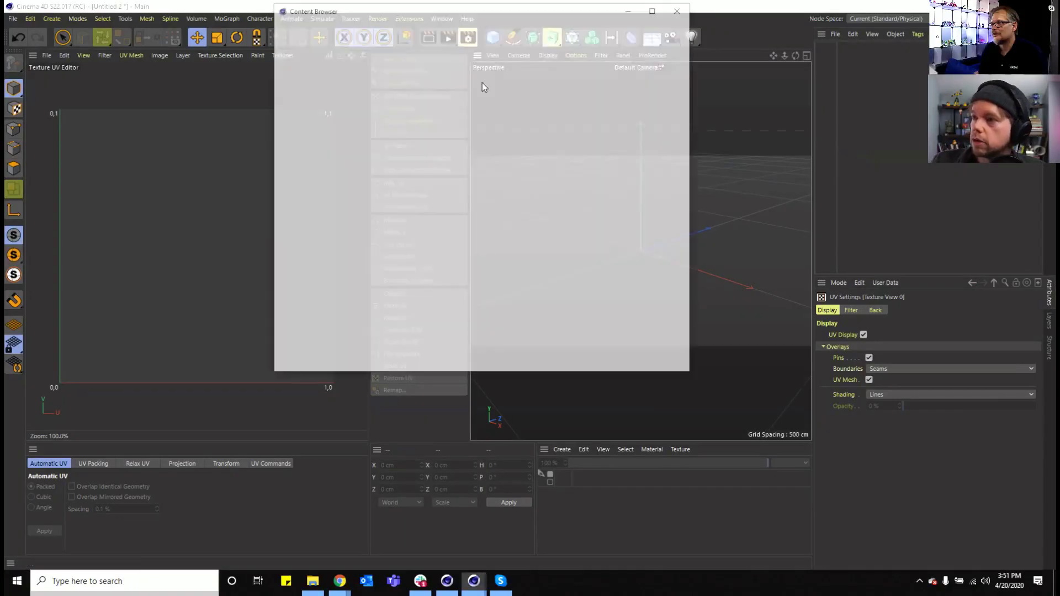
scroll(294, 161, down, 5)
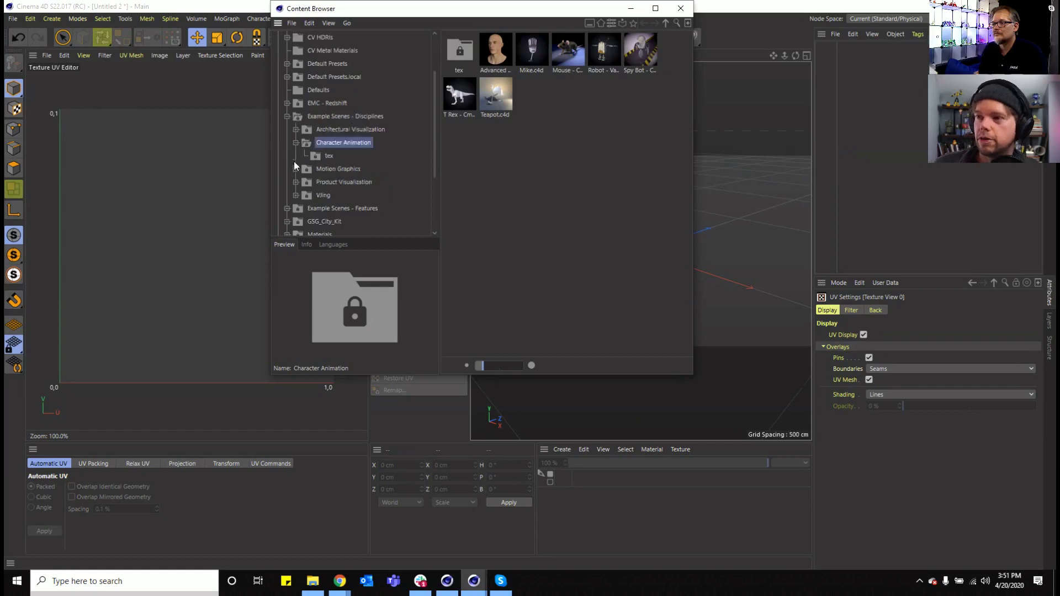
scroll(303, 153, up, 2)
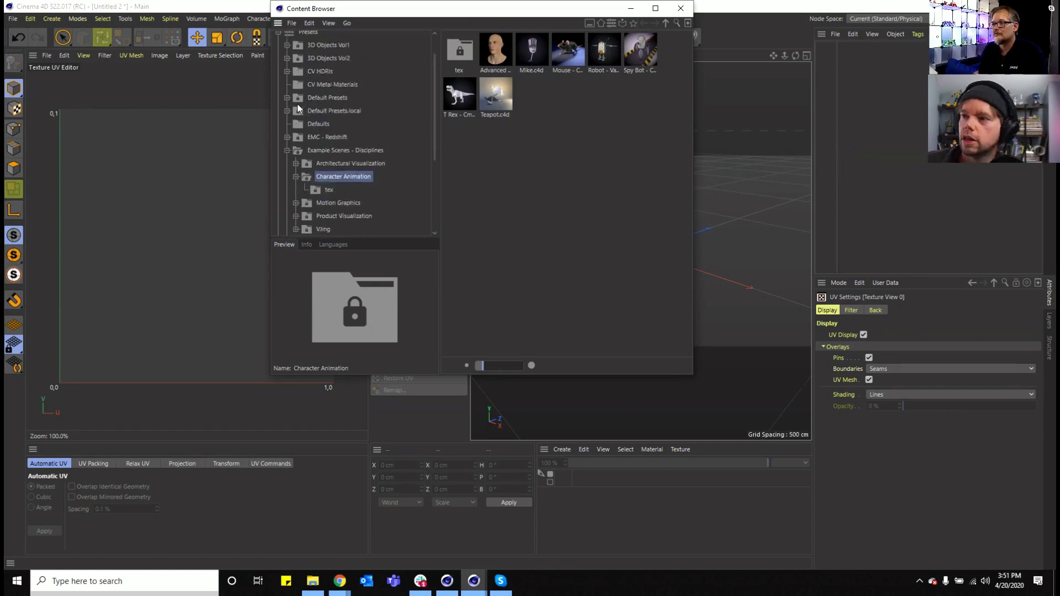
scroll(298, 99, up, 3)
click(286, 77)
scroll(310, 184, down, 4)
scroll(315, 194, down, 2)
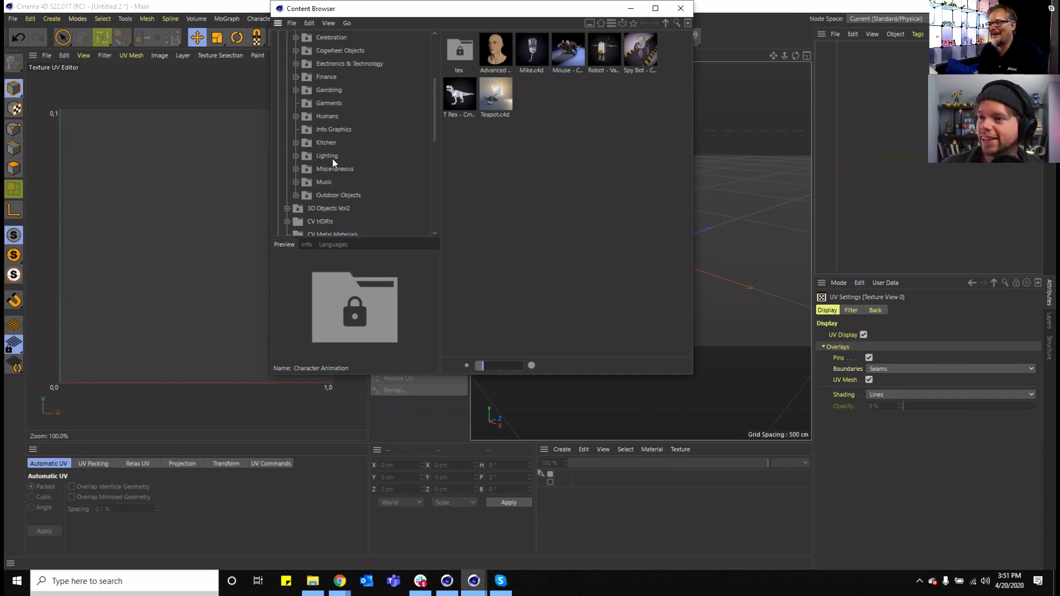
scroll(287, 206, down, 5)
click(343, 77)
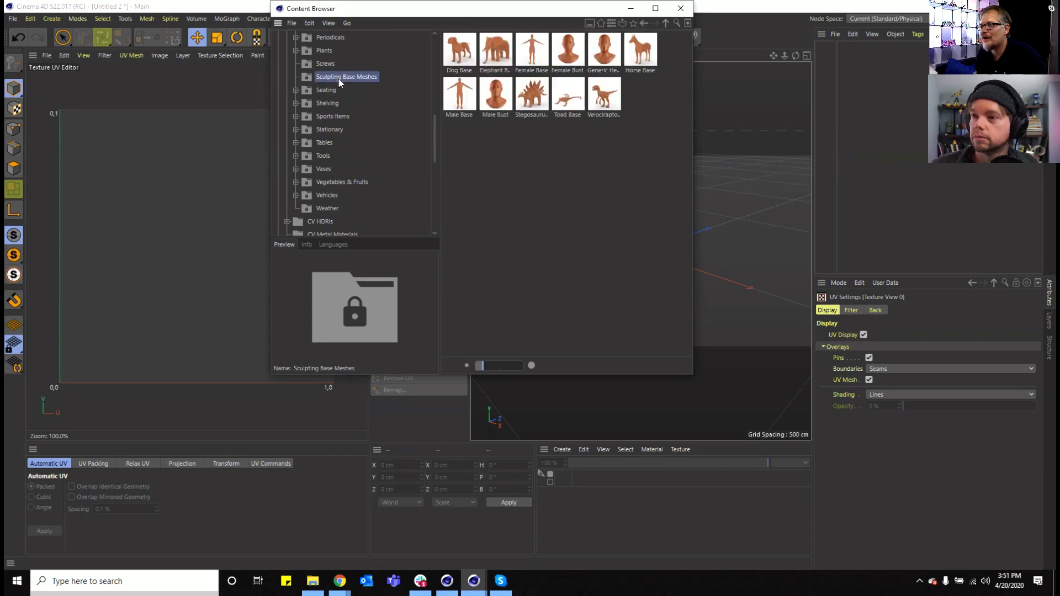
- Load the Generic Head Bust into the scene, close the Content Browser and frame the bust in the 3D view
click(606, 52)
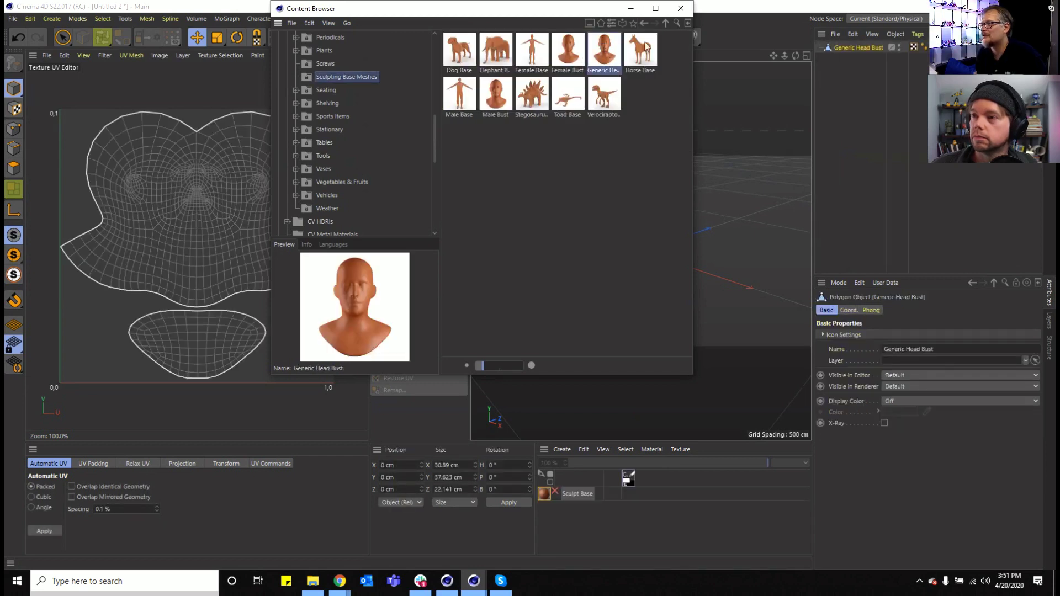
click(681, 8)
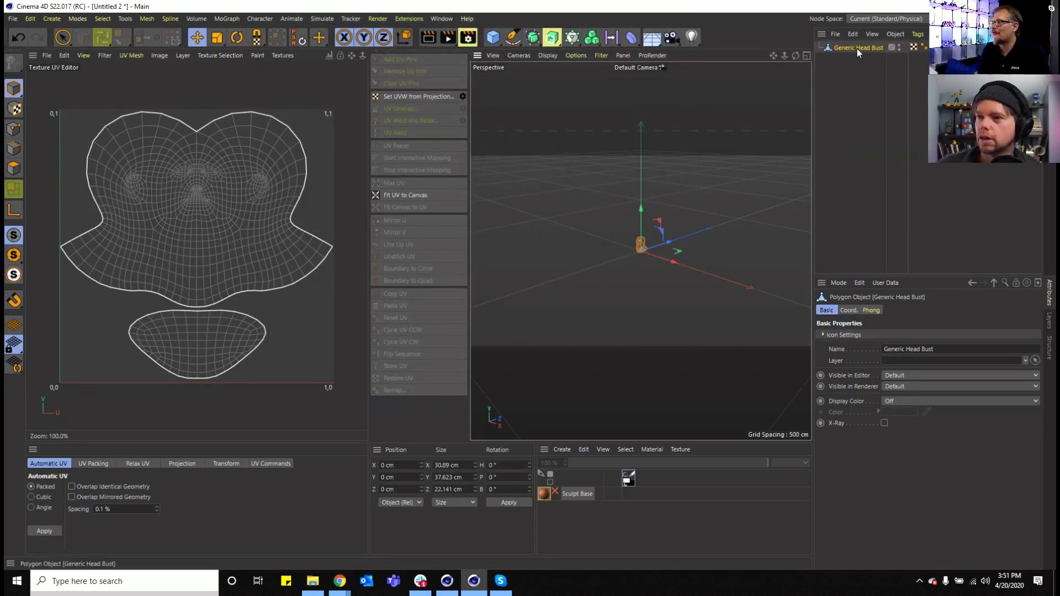
scroll(643, 272, up, 5)
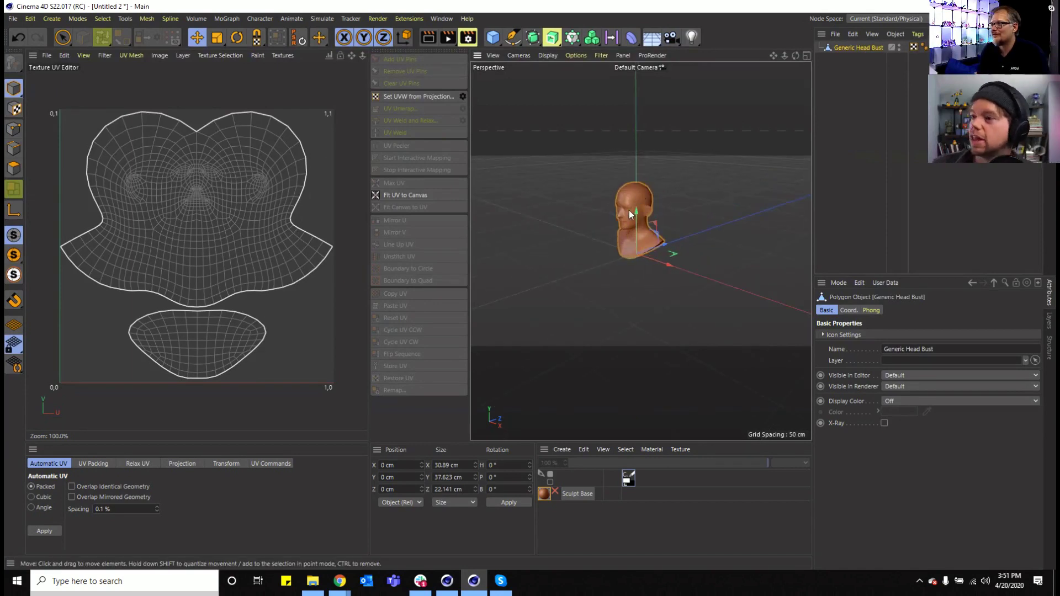
key(h)
- Apply the Frontal projection to the head bust's UVs
click(225, 464)
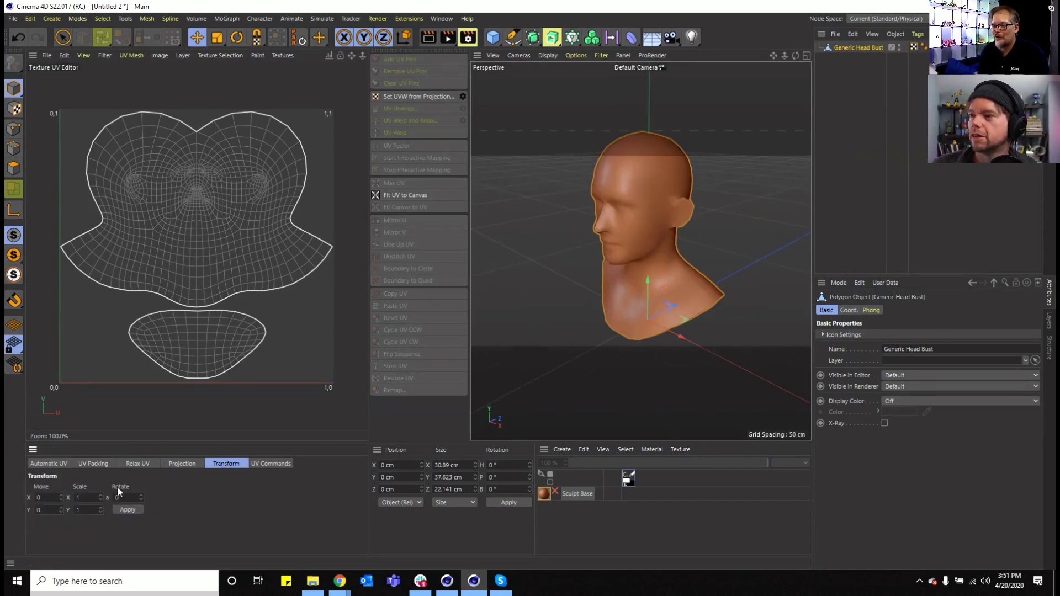
click(185, 464)
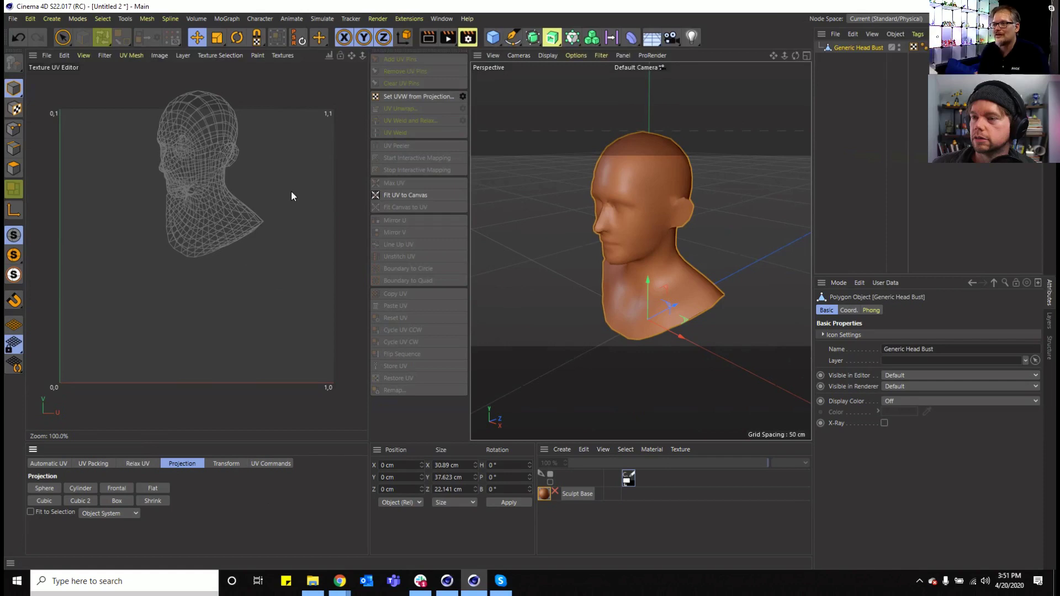
- Select the edge loop around the base of the bust and unwrap the UVs along it
click(14, 189)
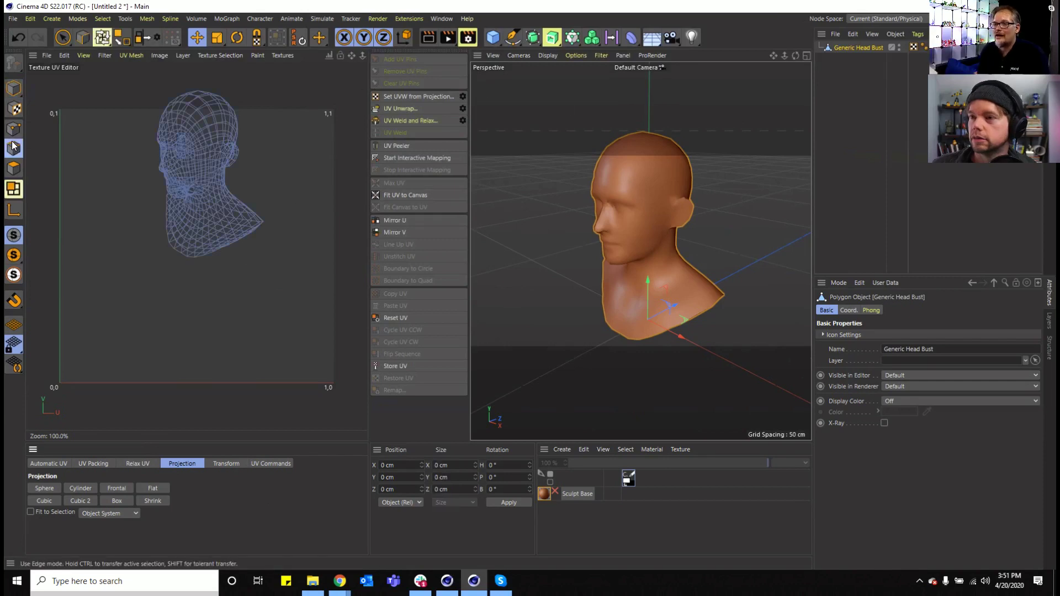
key(u)
key(l)
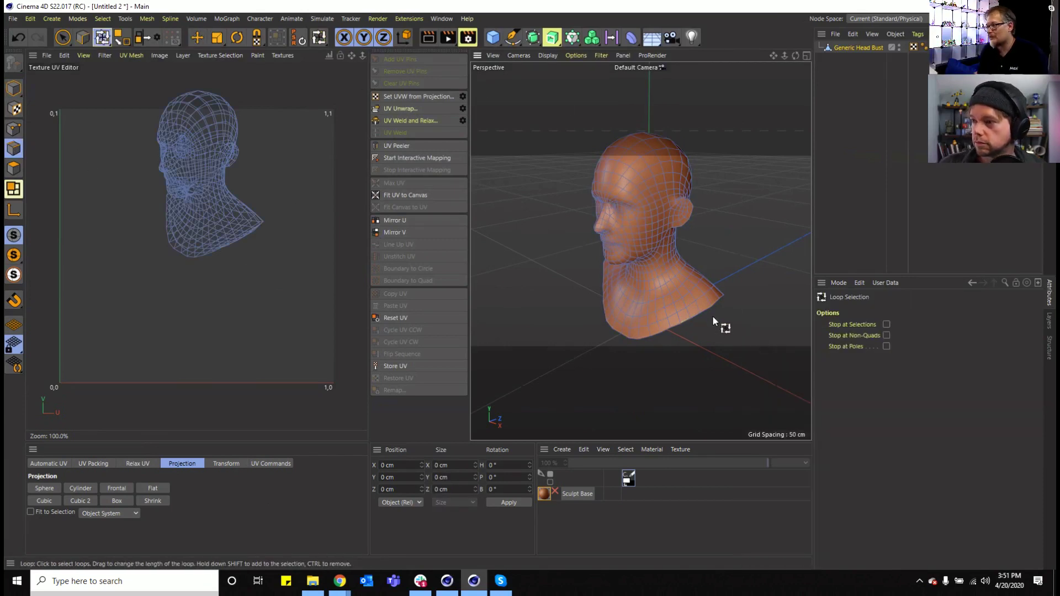
click(705, 311)
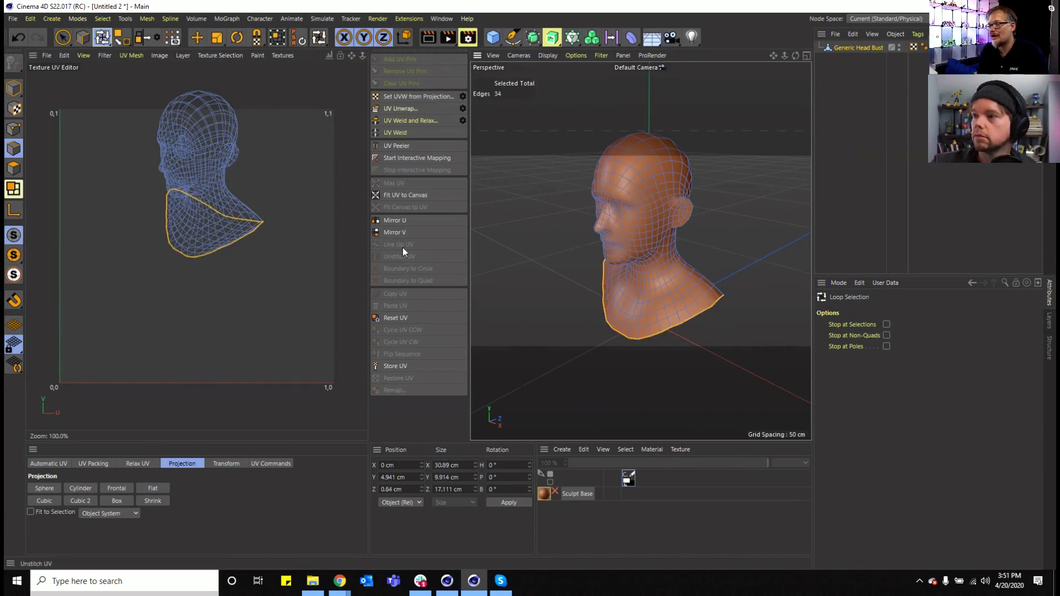
click(423, 108)
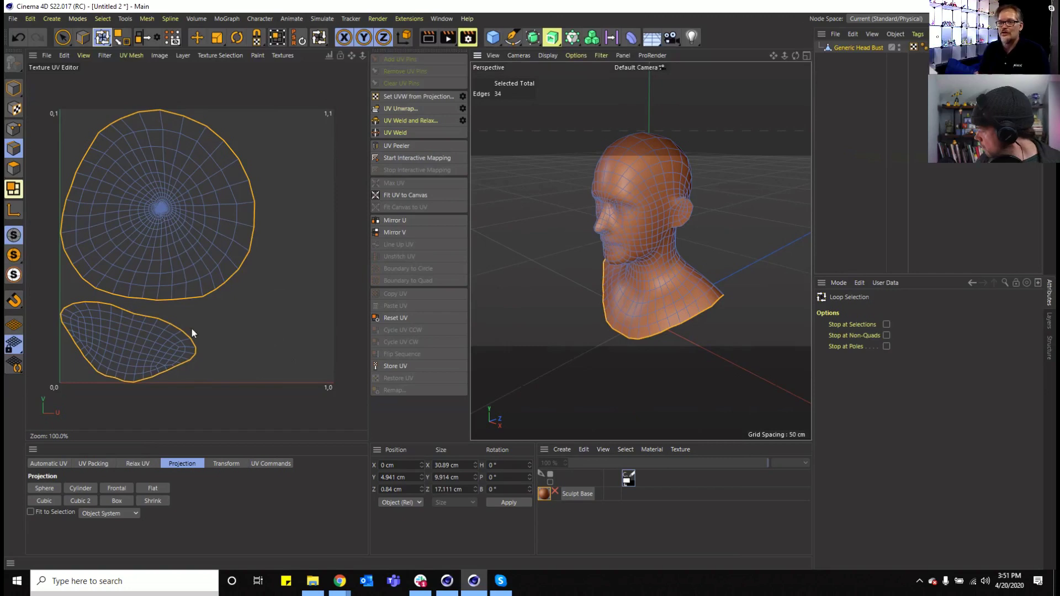
- Select an edge path down the back of the head to the base with Path Selection and unwrap along it
drag(795, 56, 607, 31)
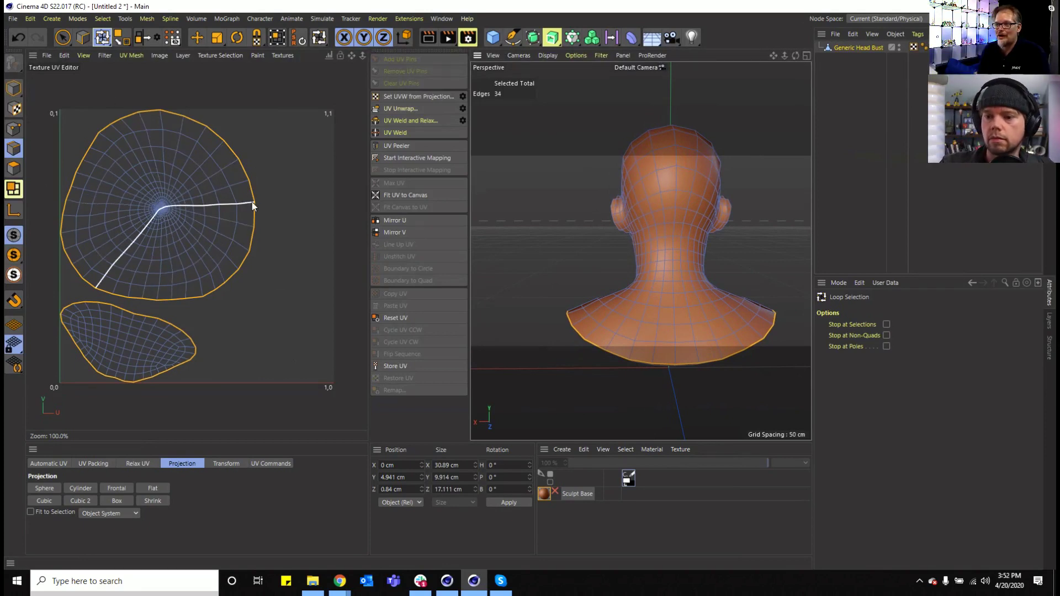
click(83, 37)
mouse_move(677, 177)
mouse_down()
mouse_move(694, 353)
mouse_move(679, 386)
mouse_up()
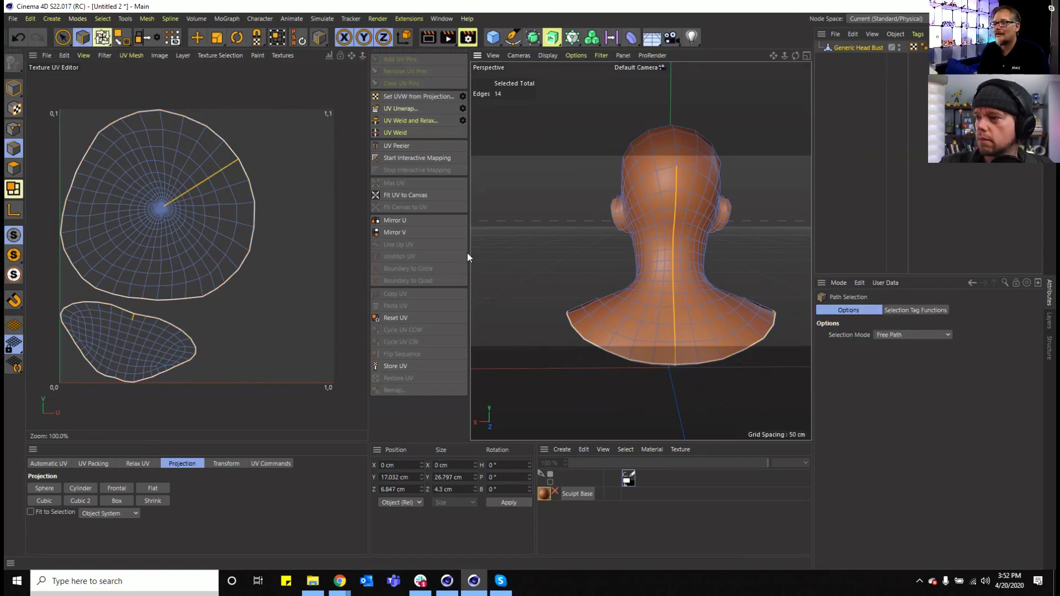
click(426, 117)
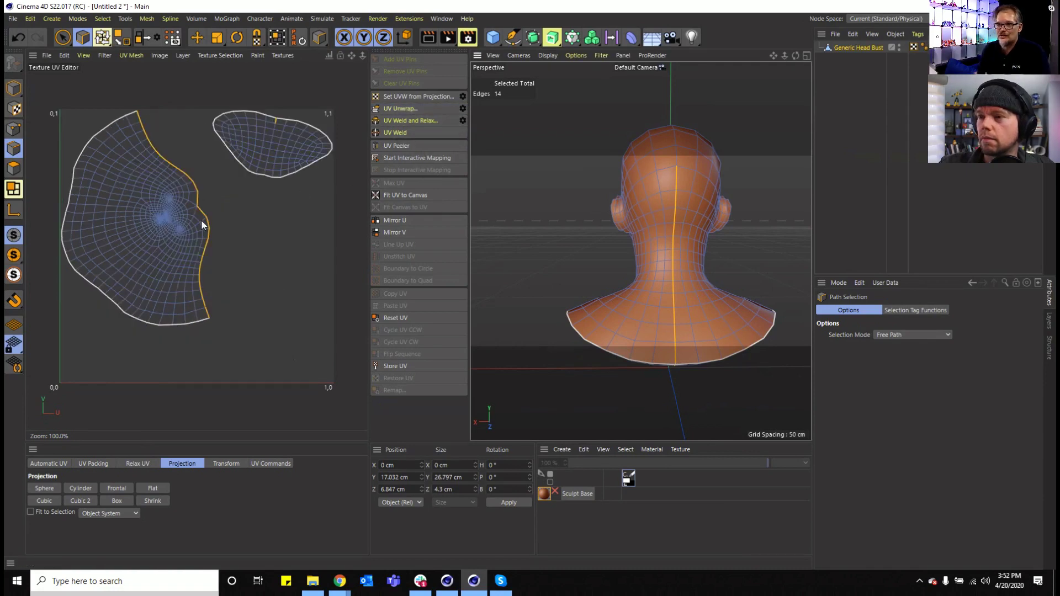
- Extend the back seam over the crown and down to the forehead with path selections, unwrapping after each section
drag(794, 58, 714, 164)
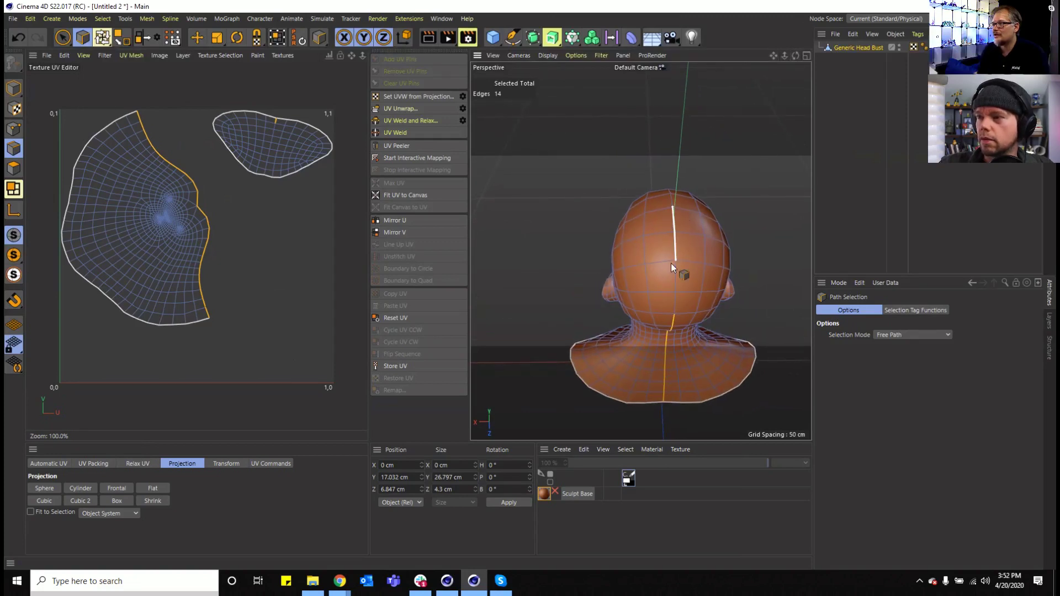
drag(673, 306, 670, 305)
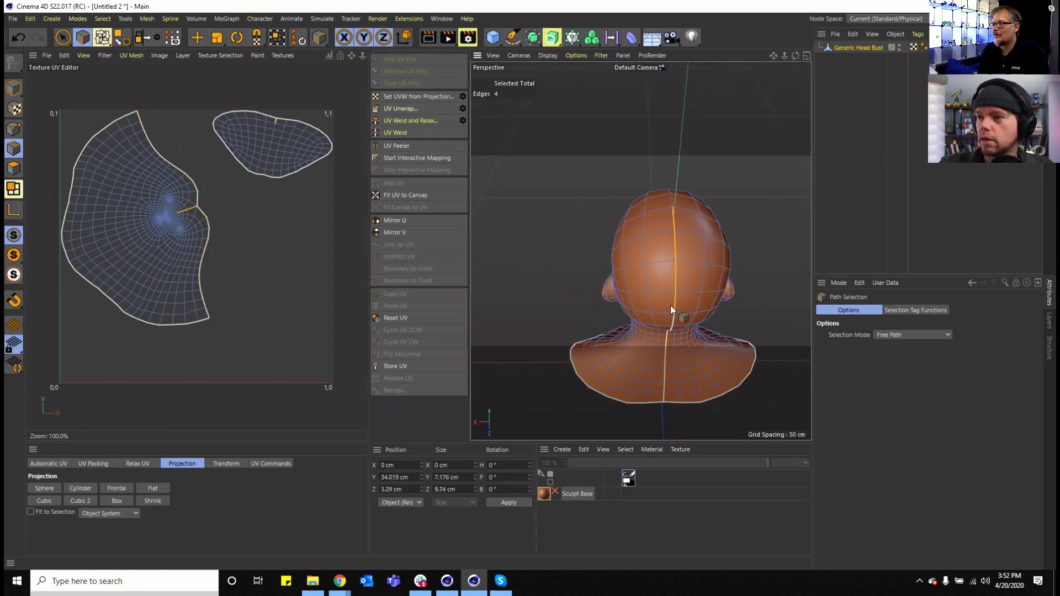
click(405, 120)
alt+drag(639, 250, 464, 276)
mouse_move(609, 297)
mouse_down()
mouse_move(627, 421)
mouse_move(634, 406)
mouse_up()
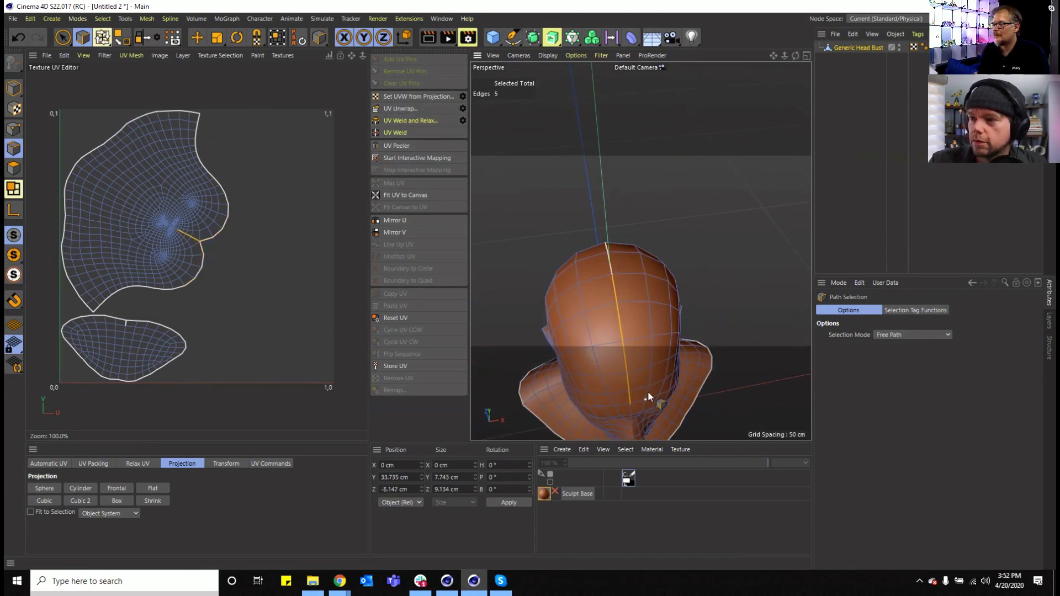
click(415, 109)
- Select a horizontal edge path across the forehead on both sides of the centre seam and unwrap along it
mouse_move(774, 56)
mouse_down()
mouse_move(641, 251)
mouse_move(621, 222)
mouse_up()
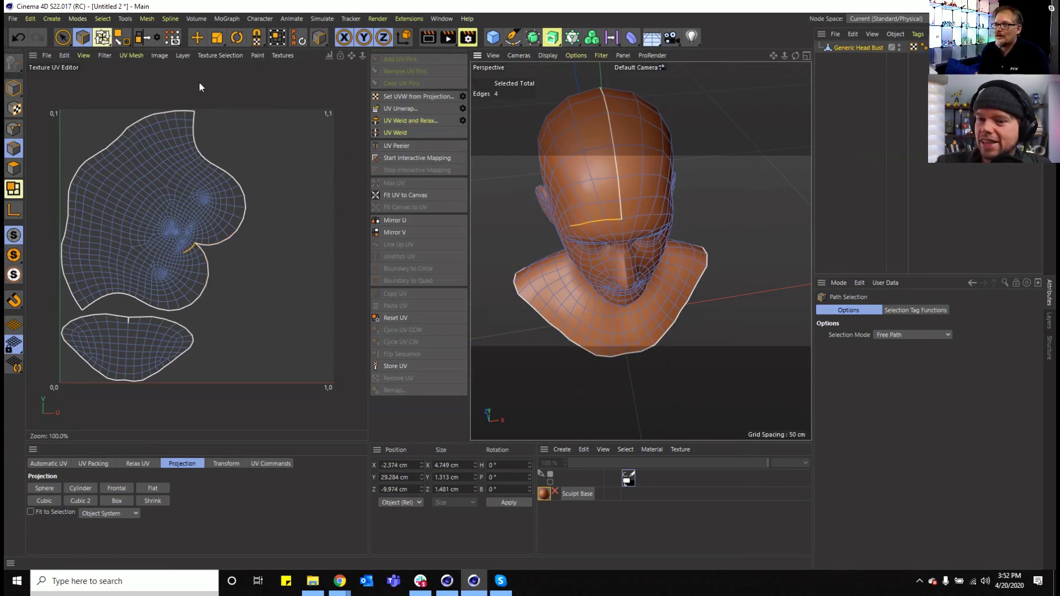
click(142, 40)
click(396, 110)
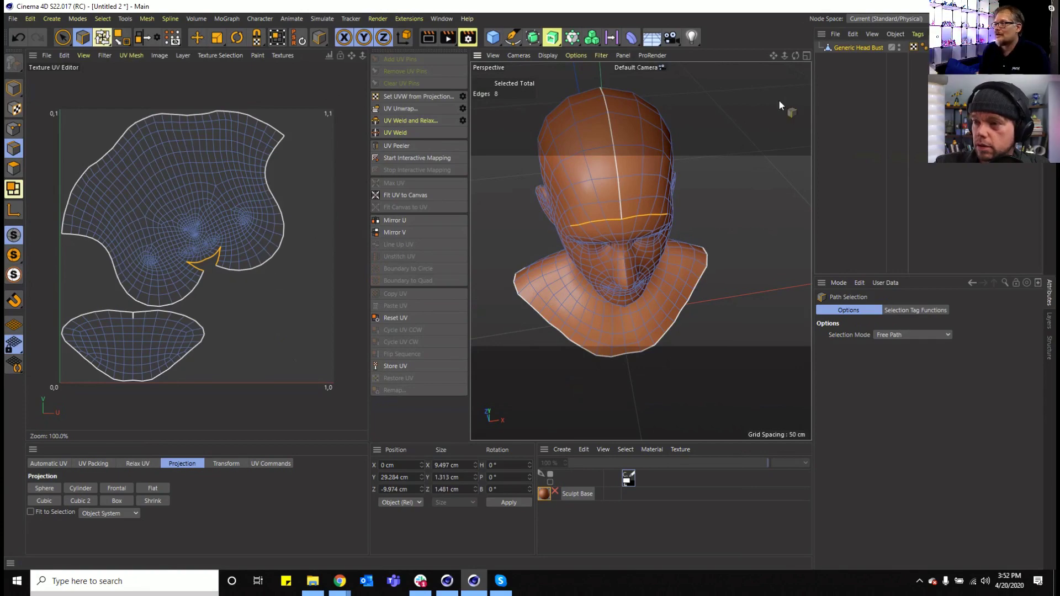
- Loop-select the edge loops that enclose the ear on the side of the head
drag(795, 56, 725, 88)
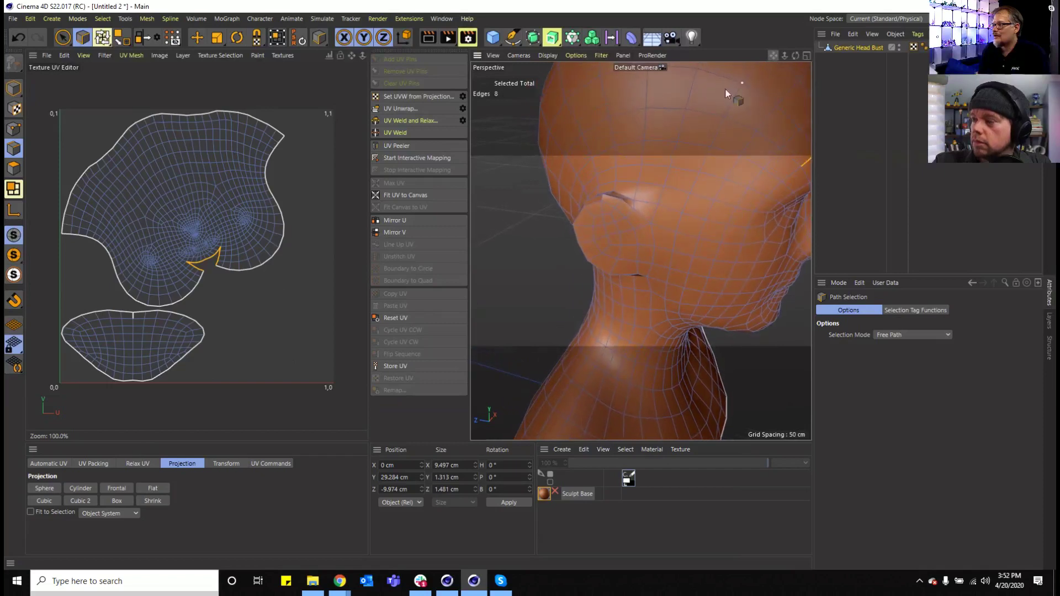
key(u)
key(l)
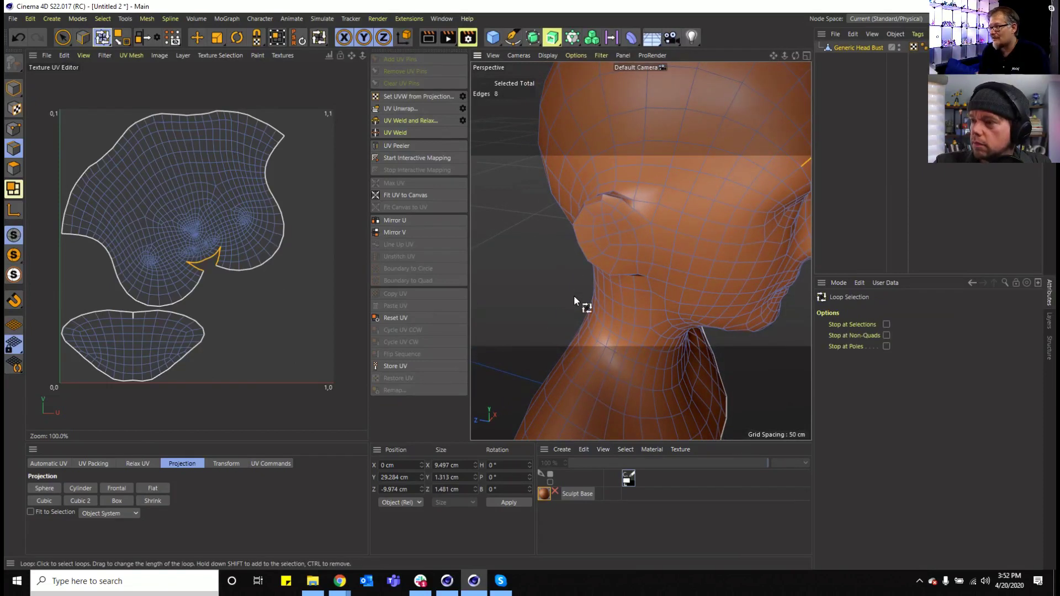
click(662, 249)
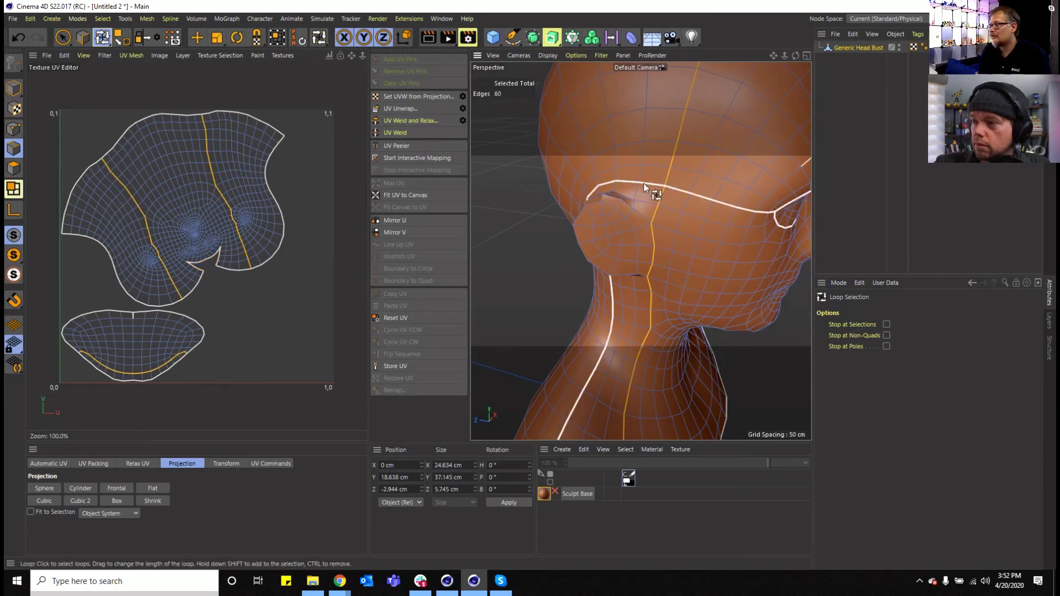
shift+click(645, 184)
shift+click(643, 286)
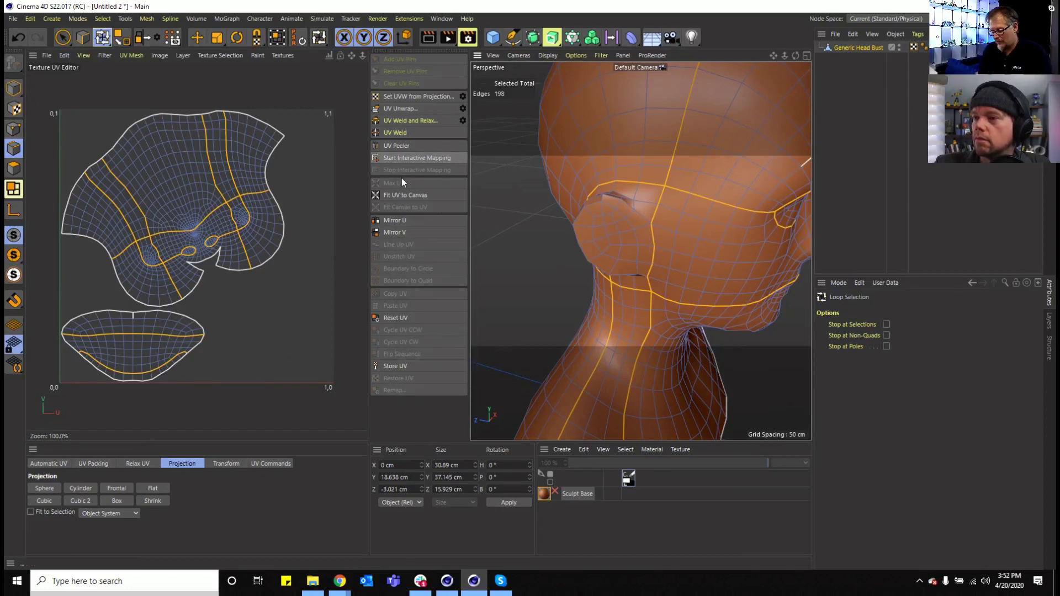
- Fill-select the ear polygons enclosed by the edge loops and move their UVs out of the head island into empty canvas space
key(Return)
key(u)
key(f)
click(632, 242)
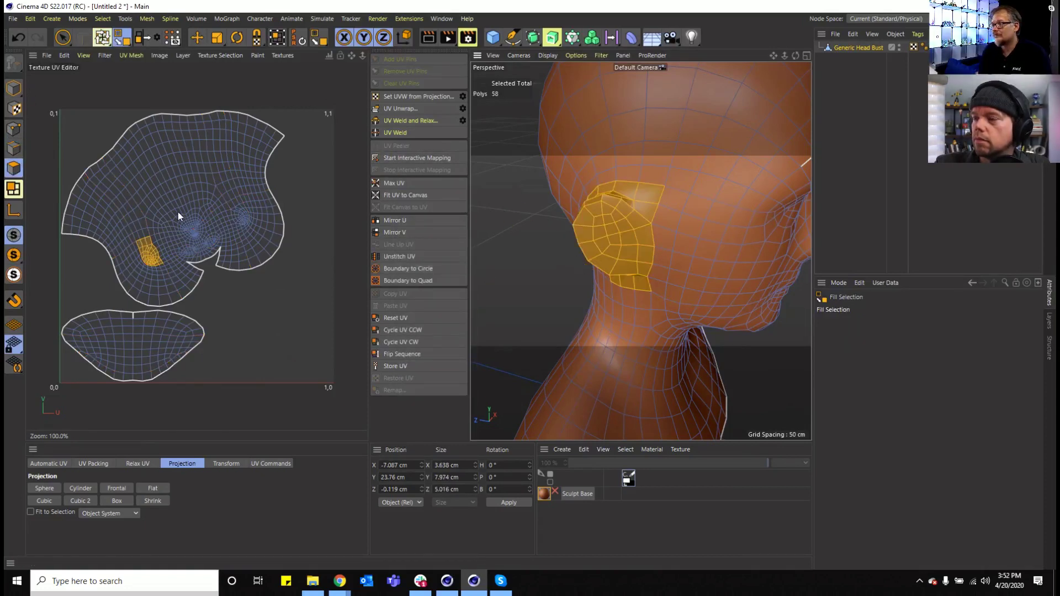
ctrl+click(14, 148)
key(ctrl+z)
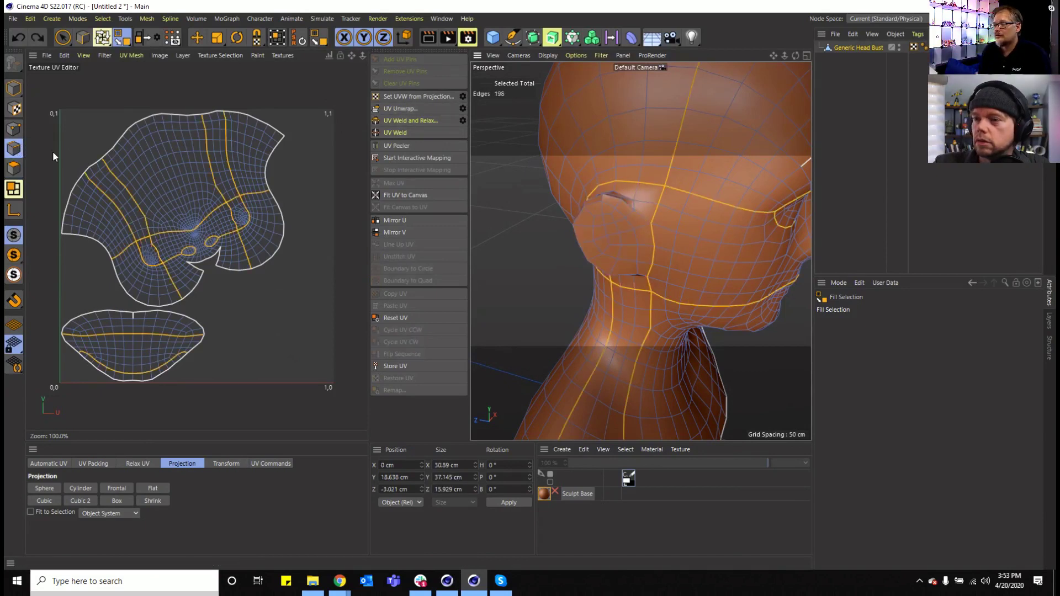
key(Return)
click(601, 243)
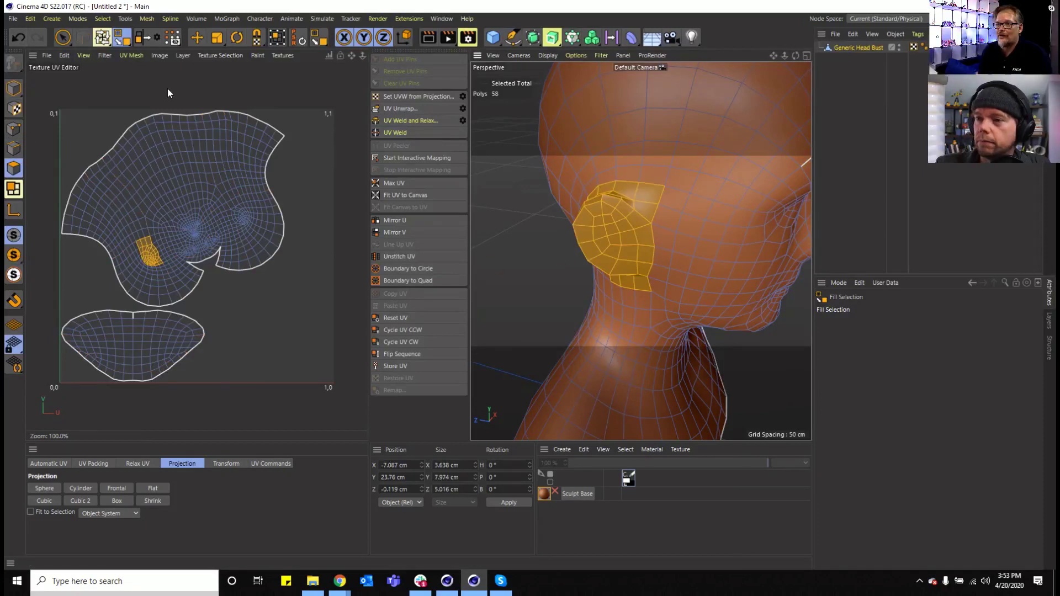
click(197, 37)
drag(155, 260, 270, 328)
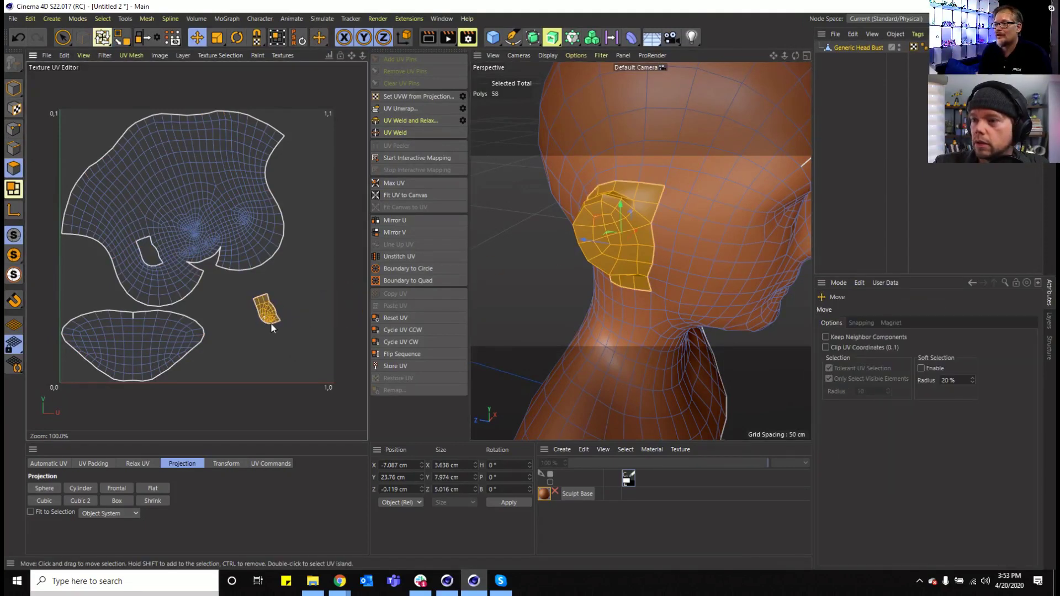
- Unwrap the ear polygons along the selected edge loops from Edge mode, using UV Unwrap with Restrict to Polygon Selection
click(462, 108)
click(478, 133)
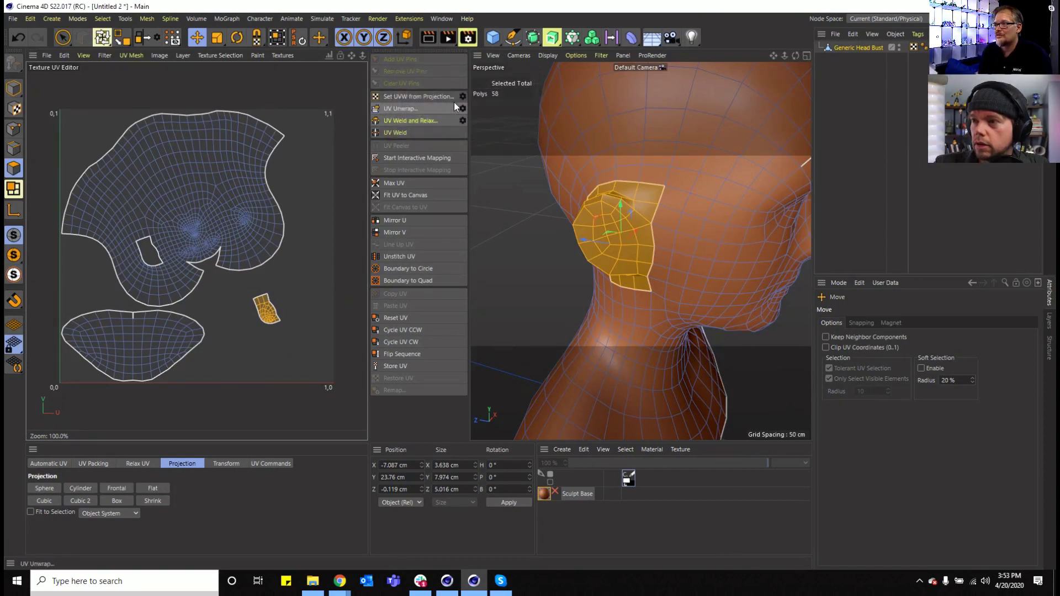
click(463, 109)
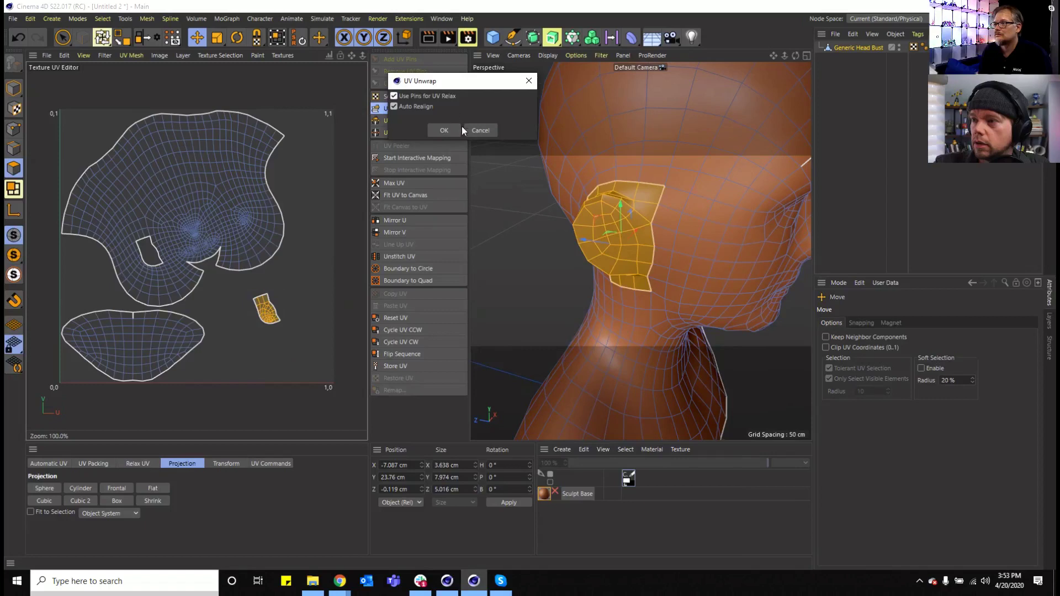
click(489, 134)
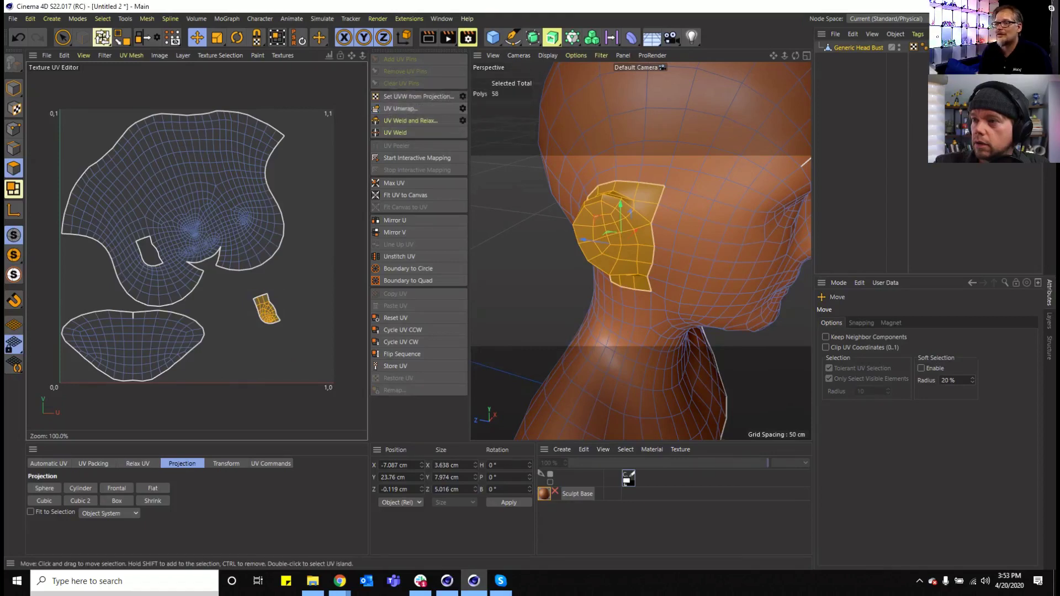
click(14, 148)
click(463, 109)
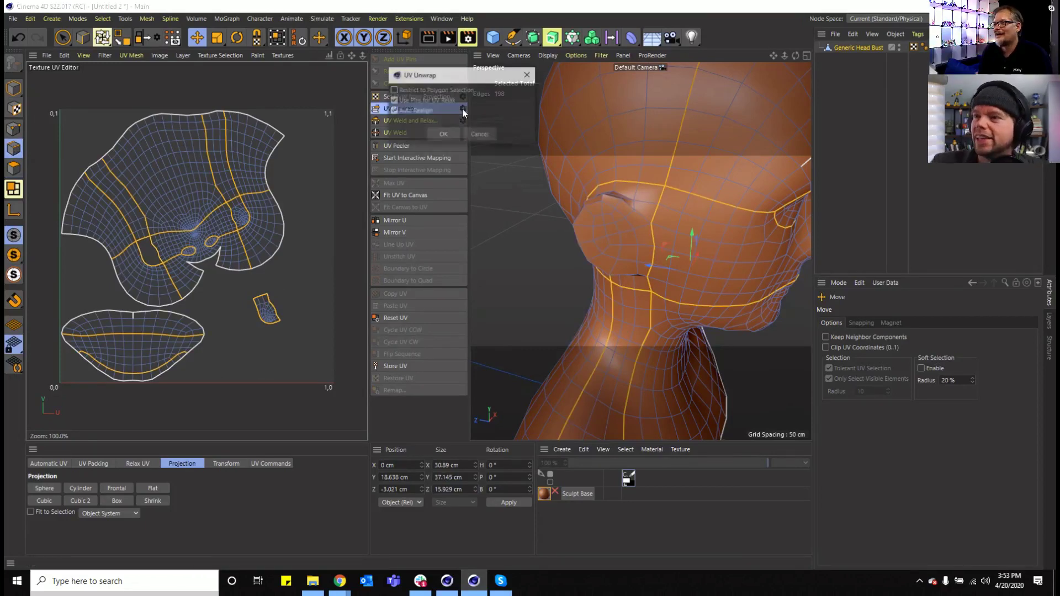
click(447, 134)
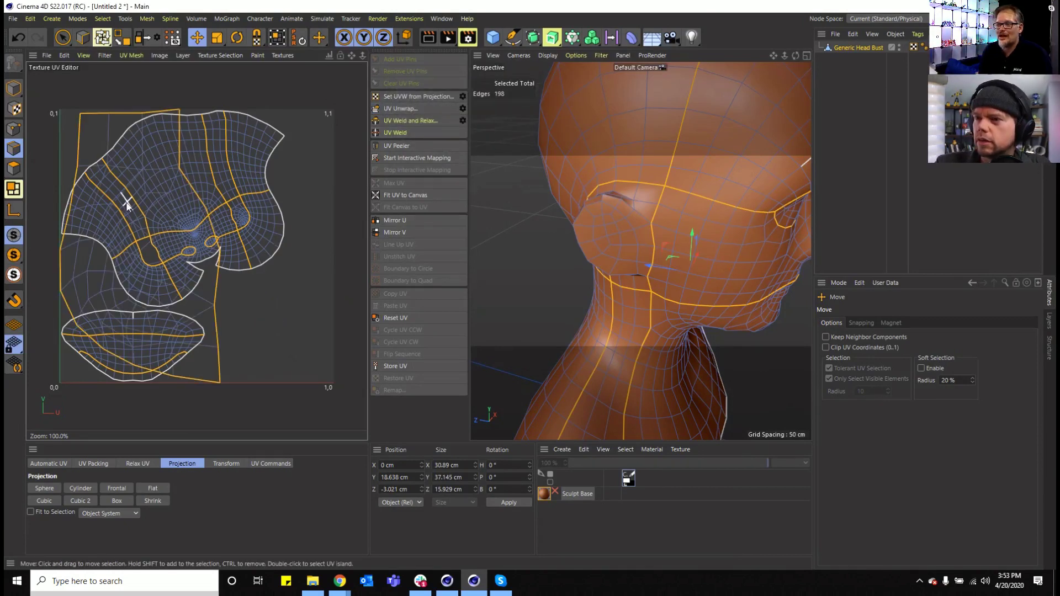
key(t)
drag(271, 109, 125, 296)
drag(113, 321, 348, 344)
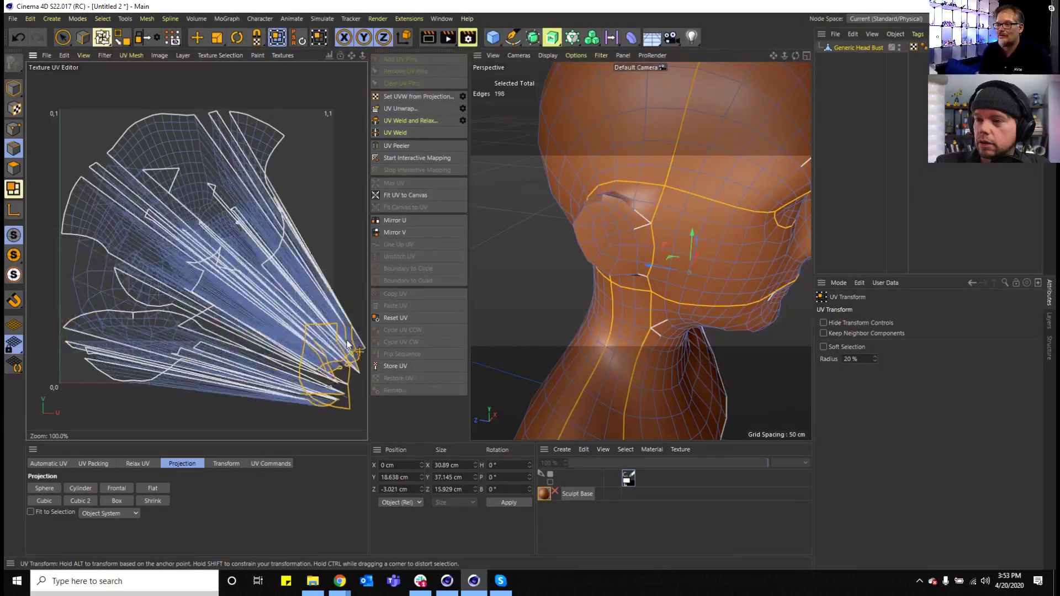
key(ctrl+z)
drag(224, 282, 358, 346)
key(ctrl+z)
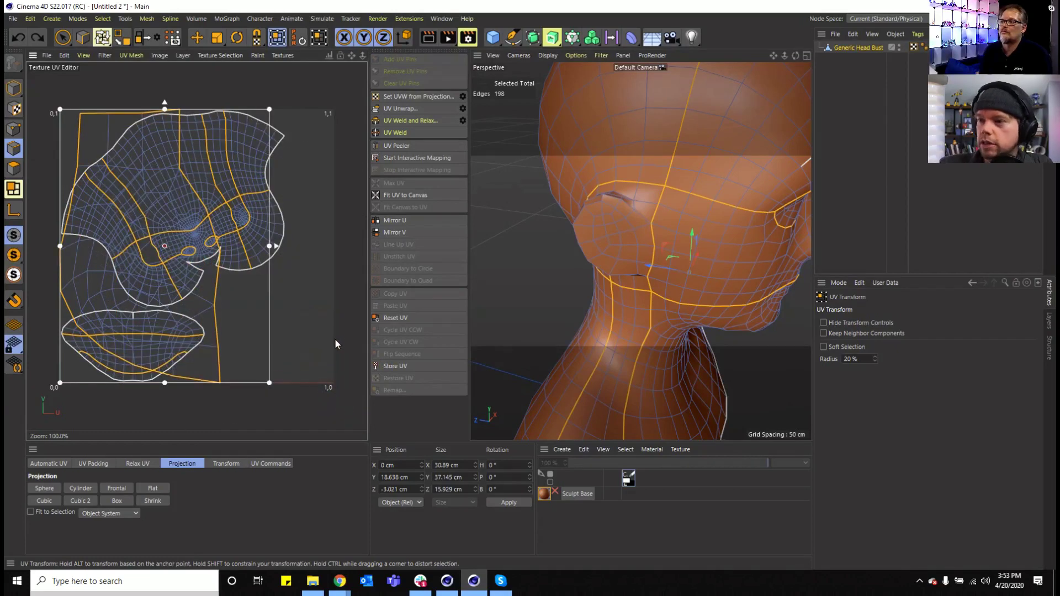
- In Polygon mode, scale the ear island down to about 35% with UV Transform and place it in free space beside the base island
click(17, 169)
drag(156, 277, 294, 300)
drag(333, 141, 243, 324)
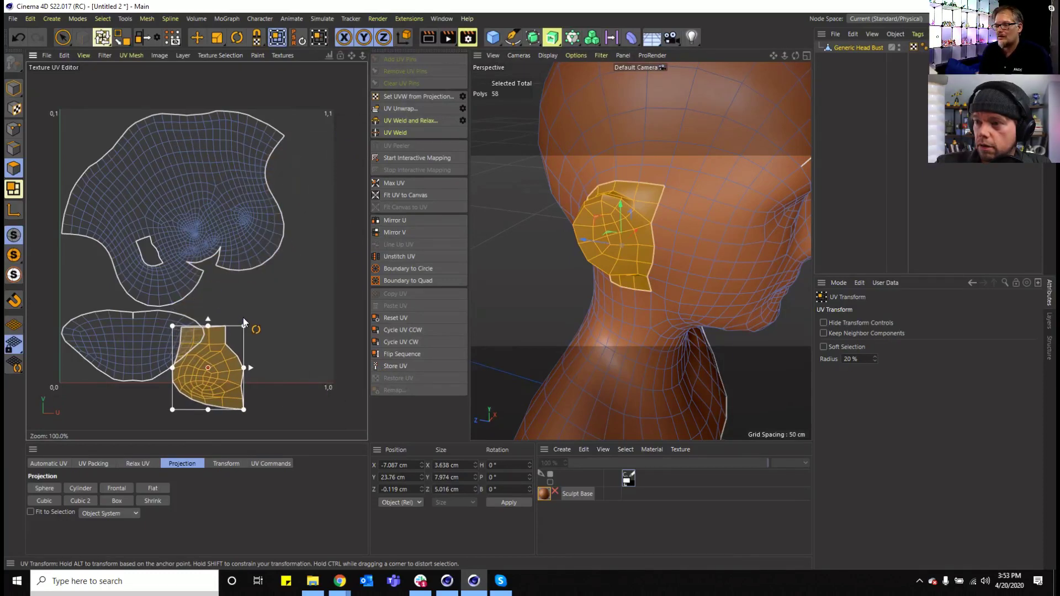
key(ctrl+z)
drag(333, 136, 227, 286)
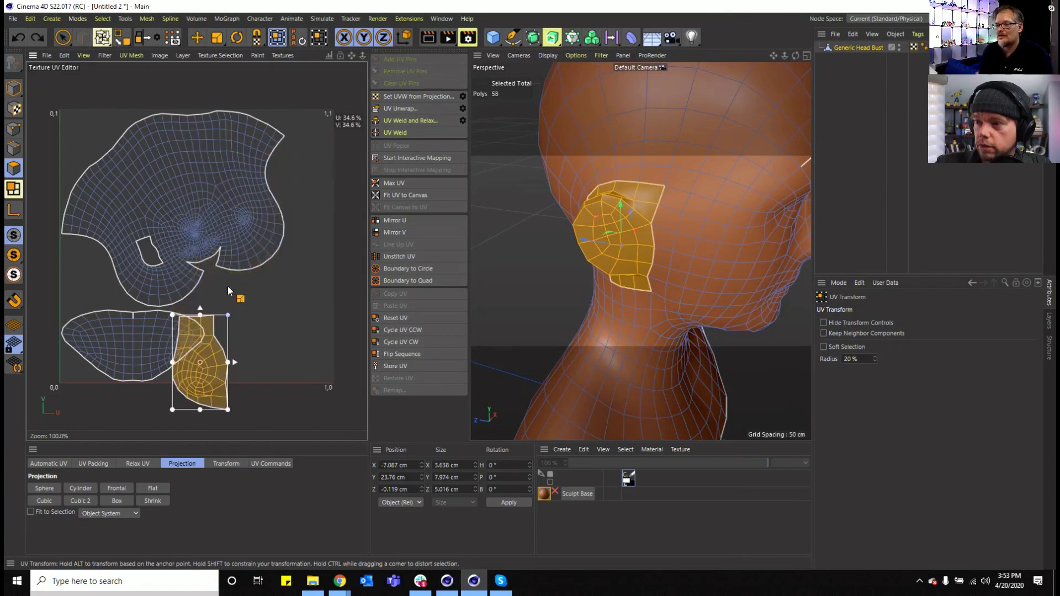
drag(222, 356, 279, 317)
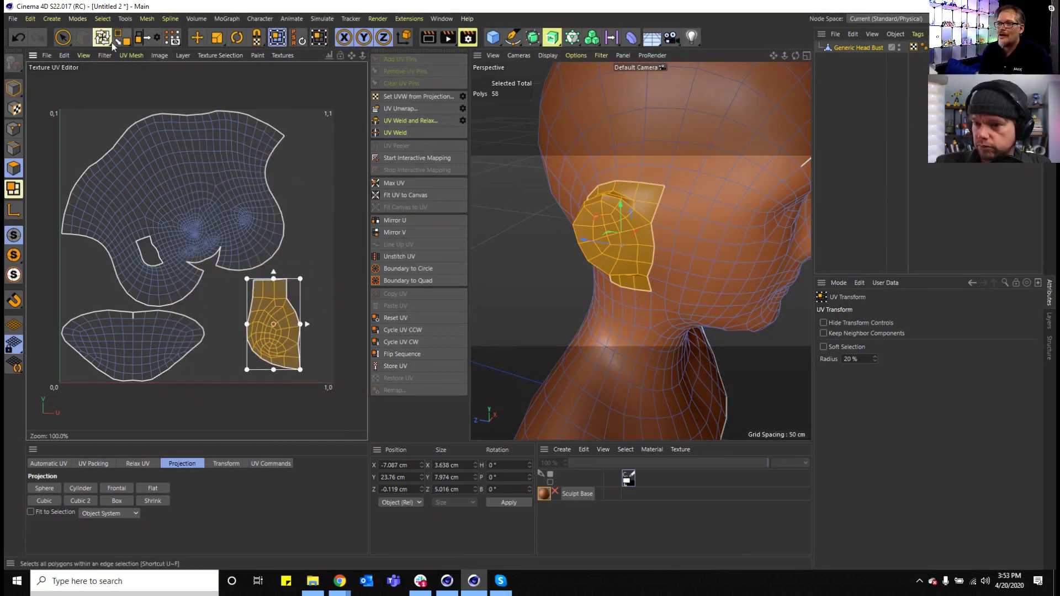
- Display UV Connectivity boundaries in the UV editor and clear the polygon selection
click(84, 55)
click(108, 233)
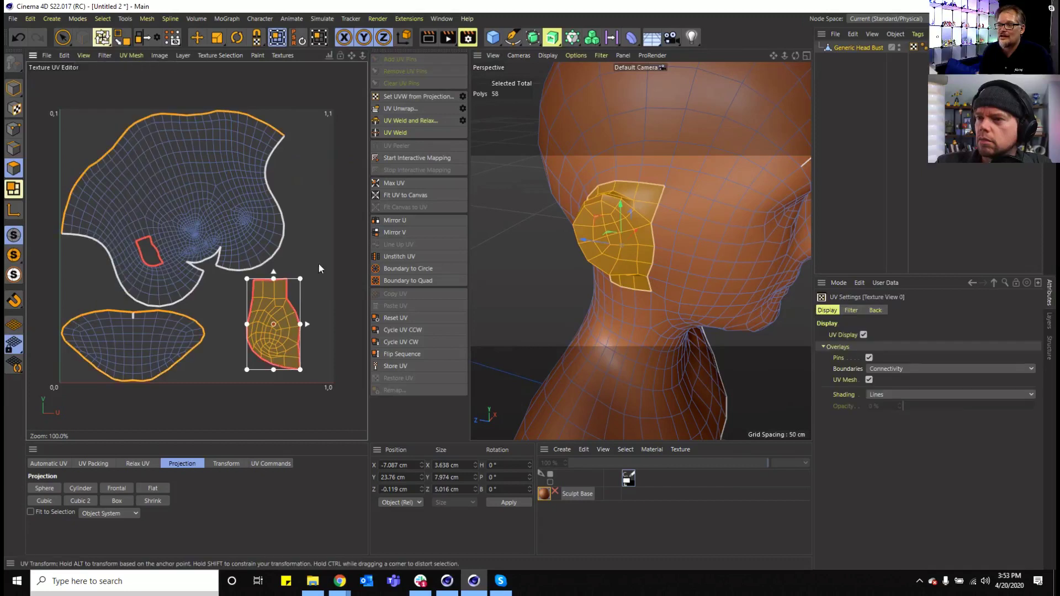
click(329, 221)
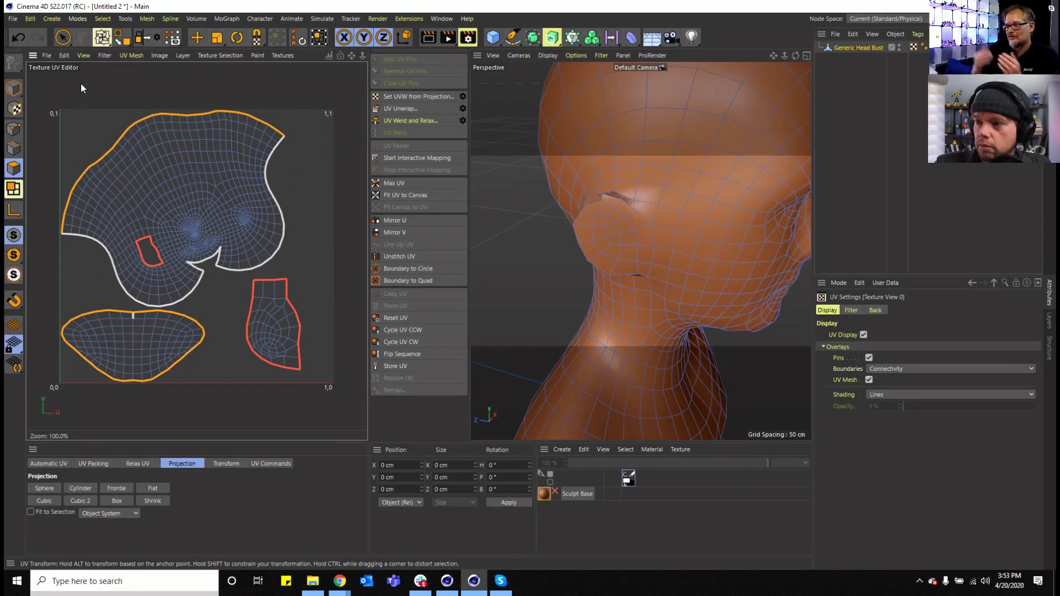
- Shade the UVs with Multi-Color Islands and view the whole bust from the ear side
scroll(93, 71, up, 1)
scroll(705, 233, down, 4)
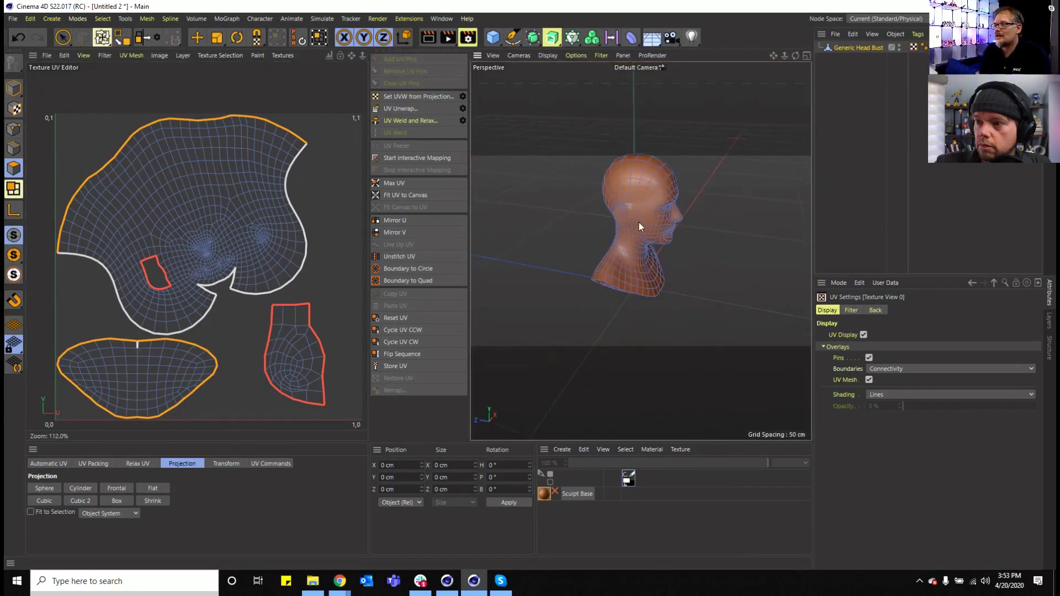
scroll(634, 222, up, 2)
click(83, 55)
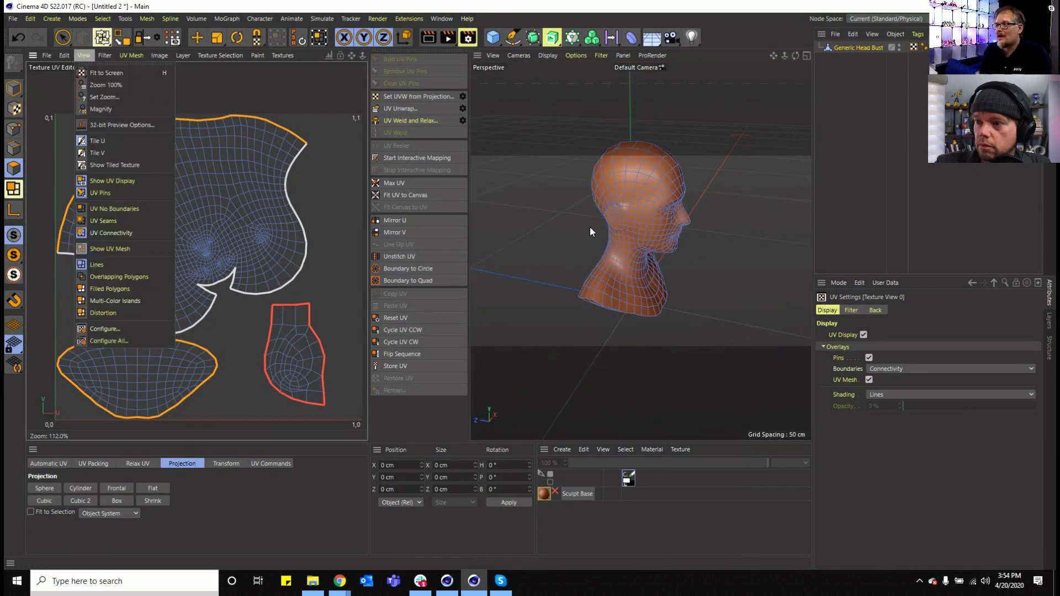
click(113, 301)
mouse_move(796, 55)
mouse_down()
mouse_move(774, 58)
mouse_move(790, 56)
mouse_up()
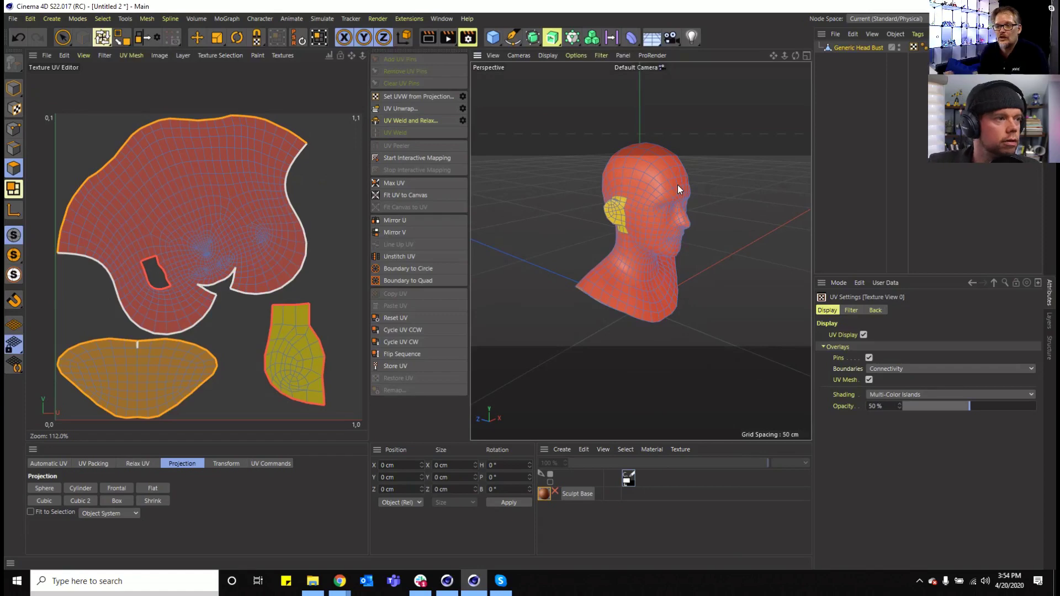
- Create a new empty project and switch from the UV editing layout to the layout with the animation timeline
click(438, 19)
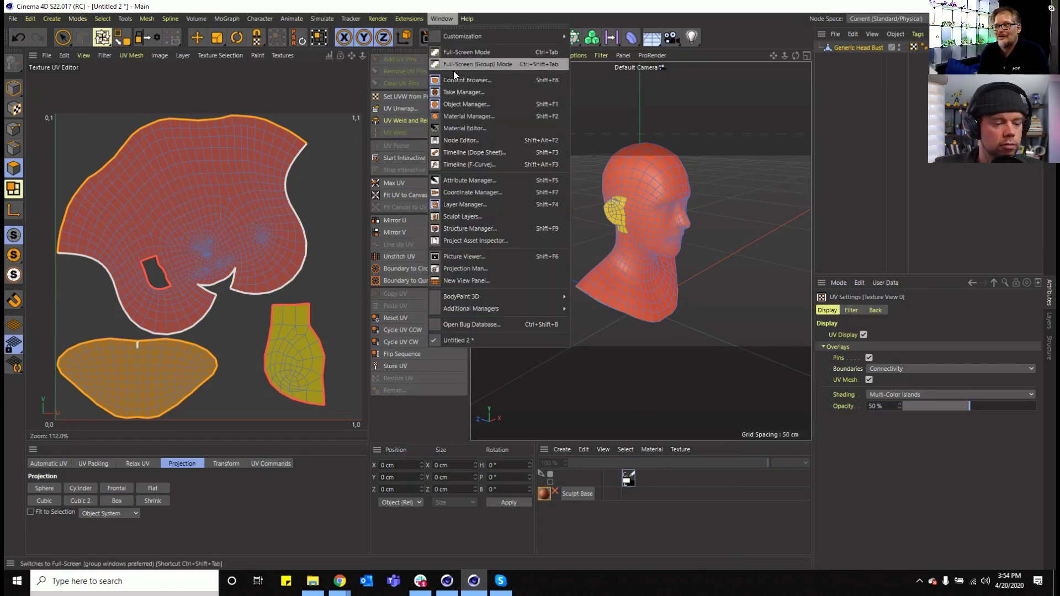
click(440, 19)
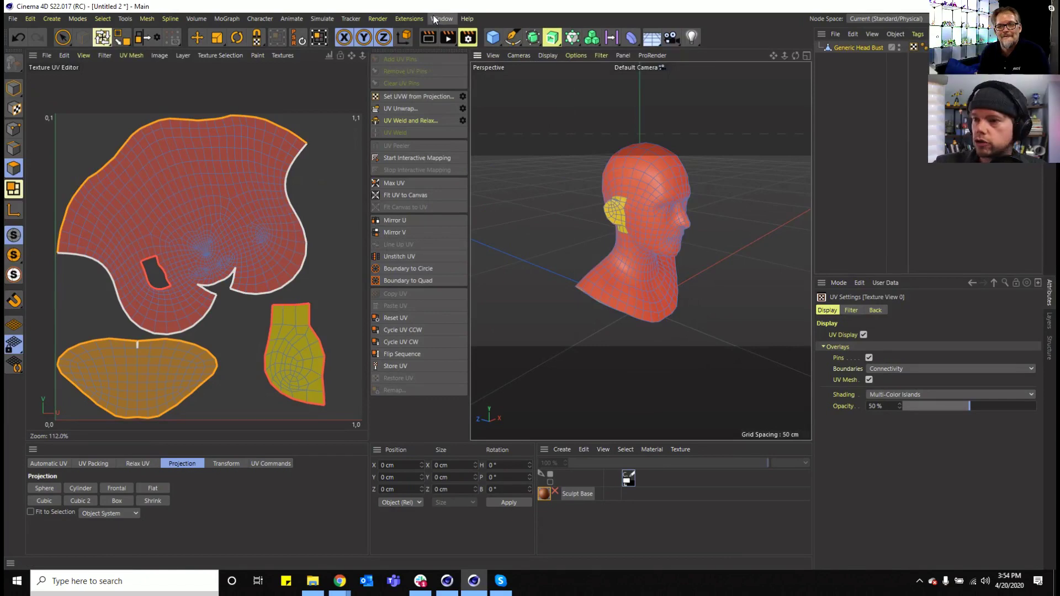
click(12, 20)
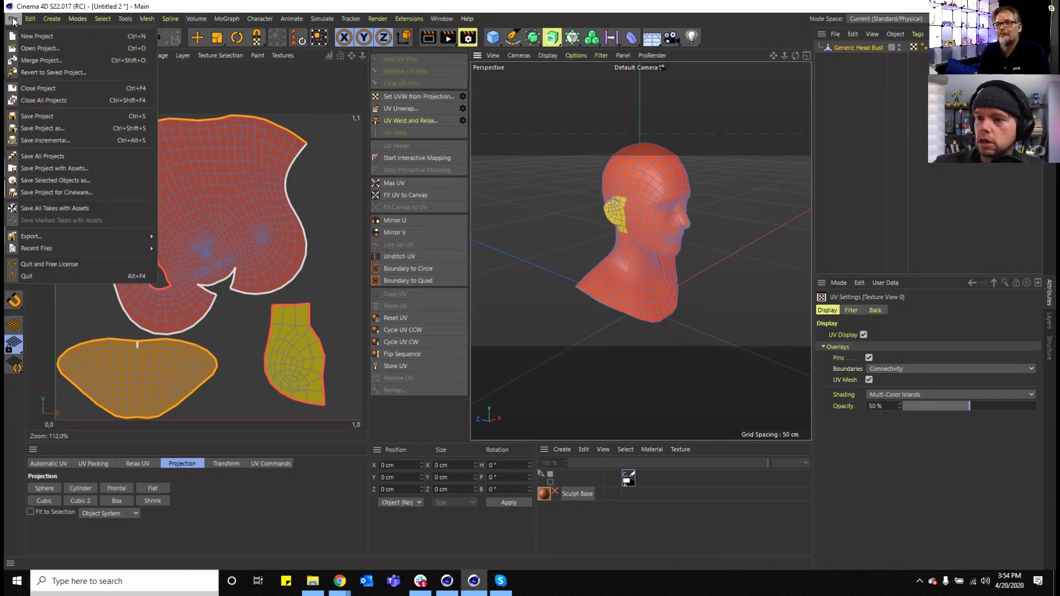
click(37, 32)
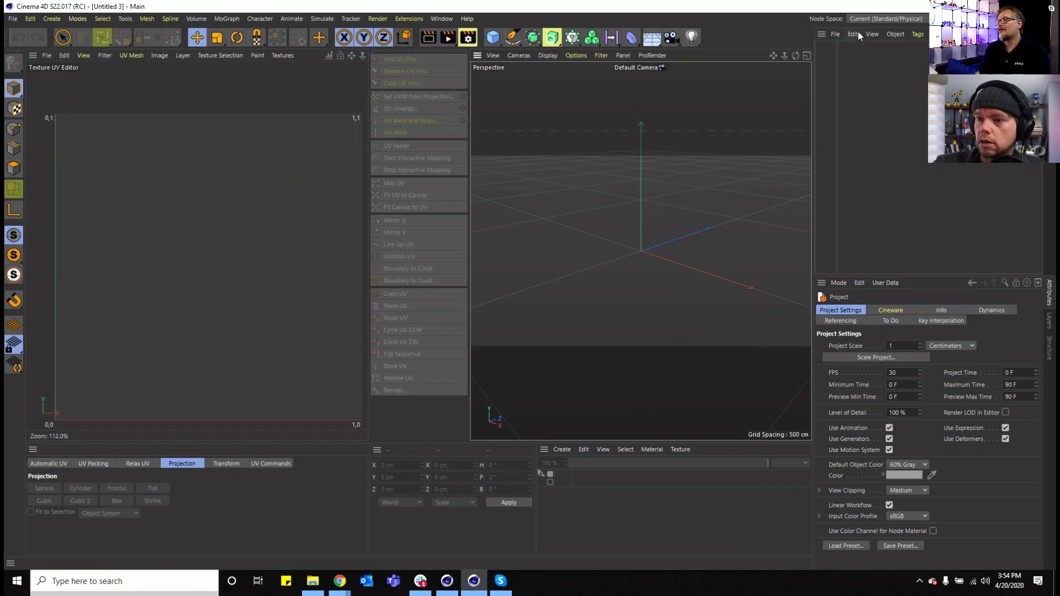
click(1008, 19)
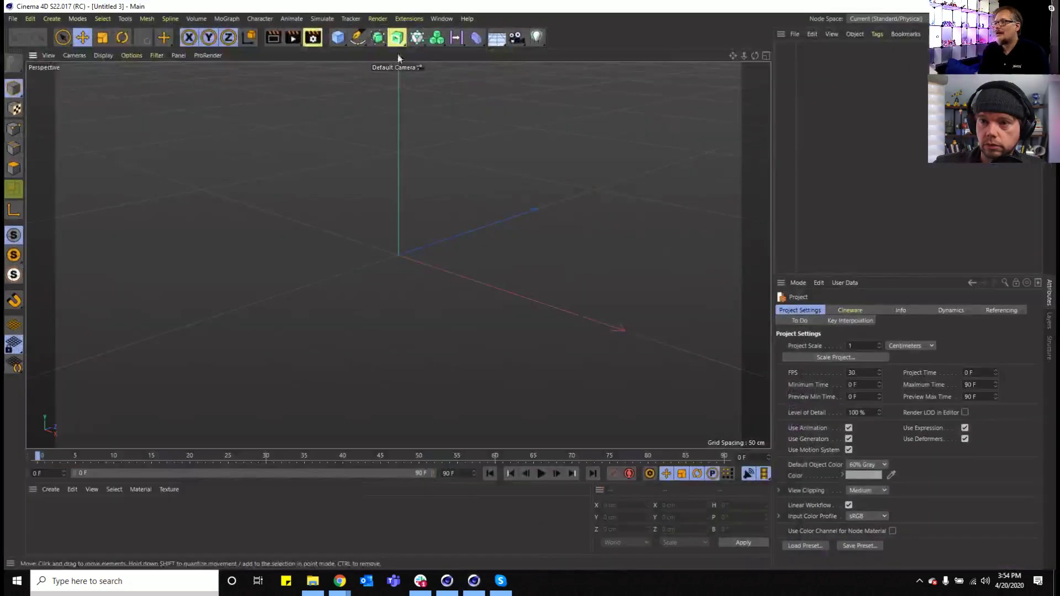
- Add a Star spline and set its number of points to 5
click(338, 38)
click(357, 38)
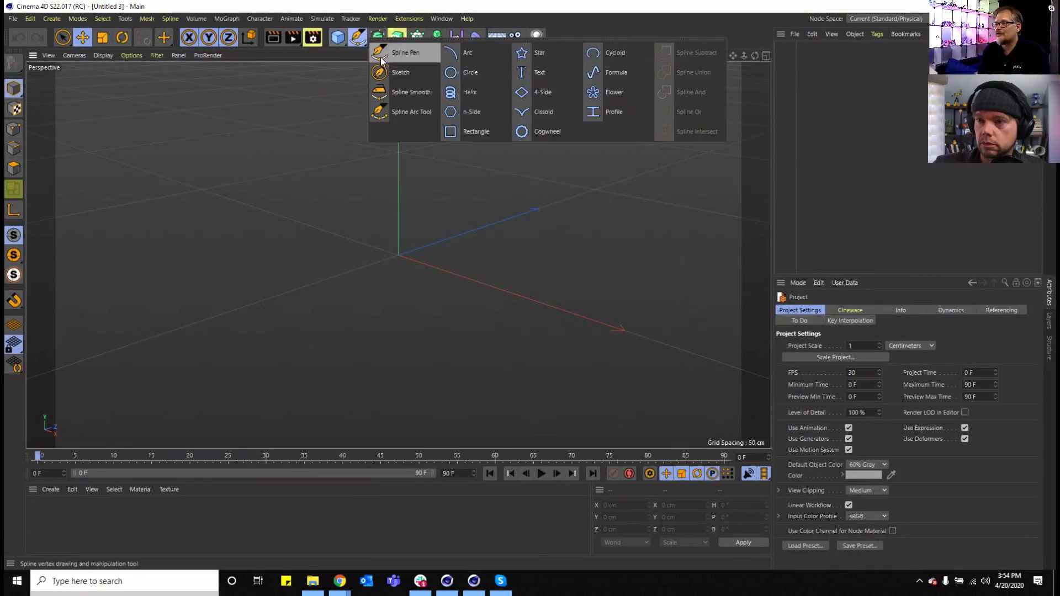
click(539, 56)
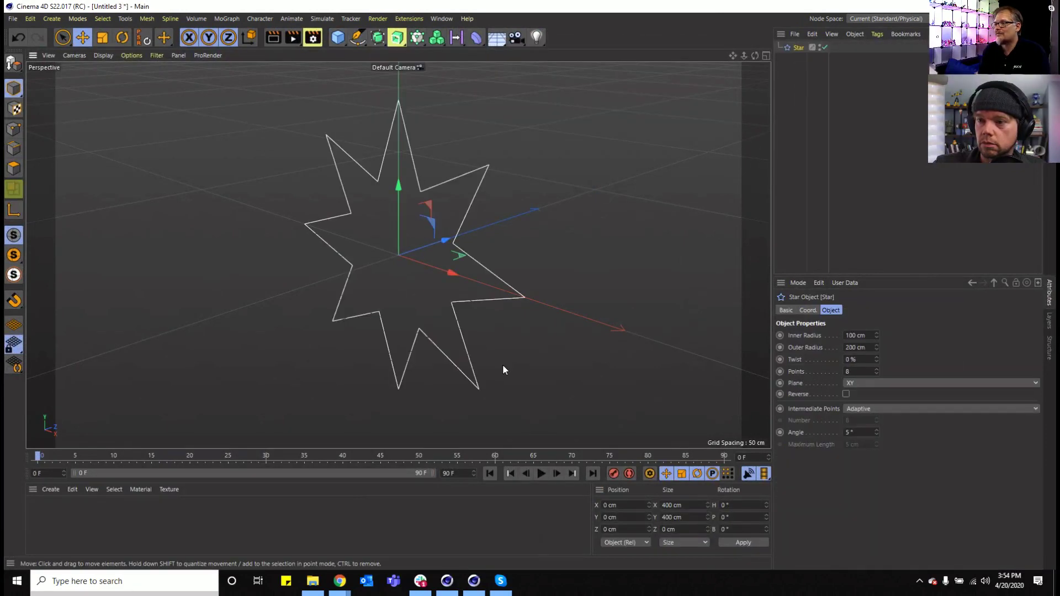
double_click(854, 371)
text(5)
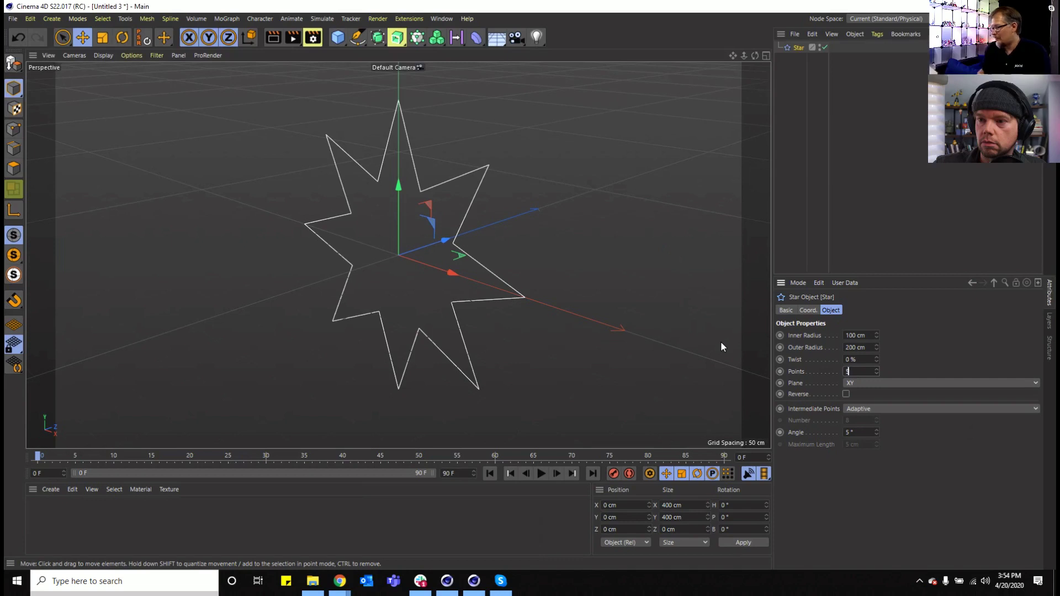
key(Return)
- Place the star in a Grid Array Cloner and change the clone count to 5 × 1 × 2
alt+click(417, 38)
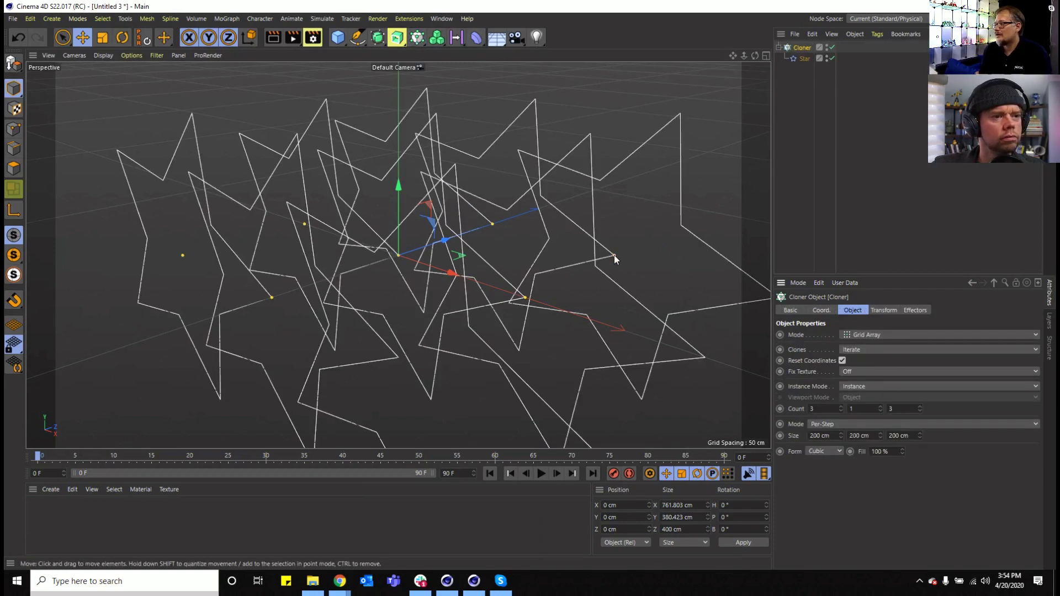
scroll(713, 287, down, 5)
middle_drag(646, 298, 511, 256)
ctrl+drag(496, 224, 600, 269)
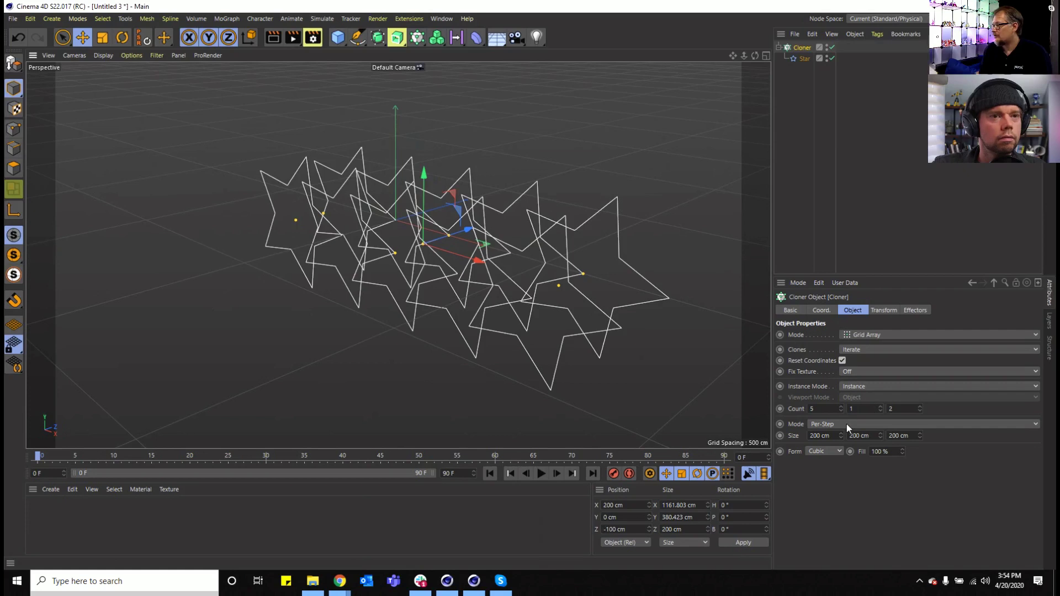
- Scale the Star spline down to about 100 cm wide so the clones are spaced apart
click(804, 59)
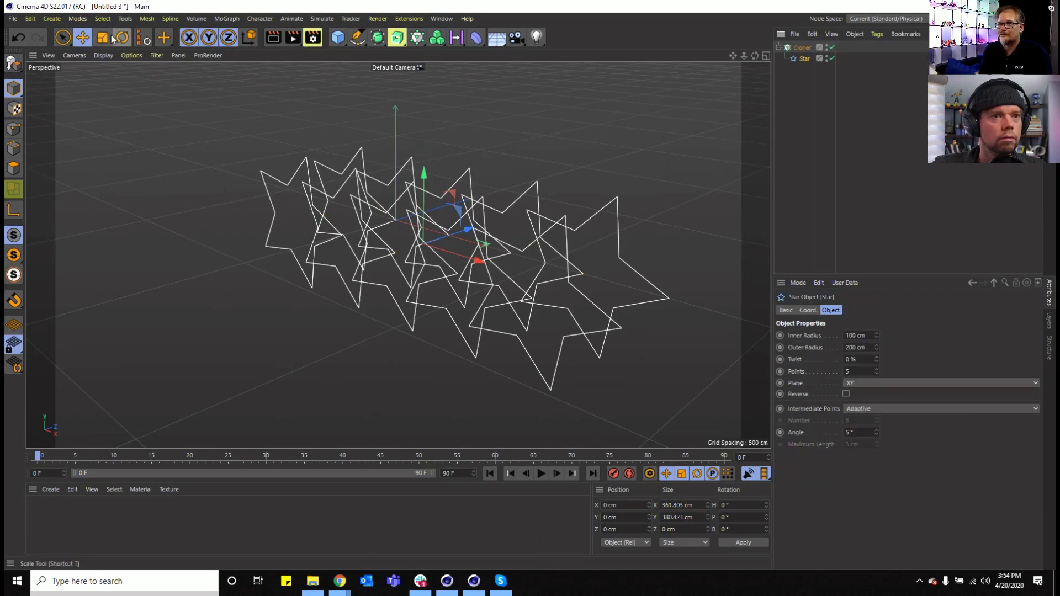
click(105, 39)
drag(464, 218, 216, 246)
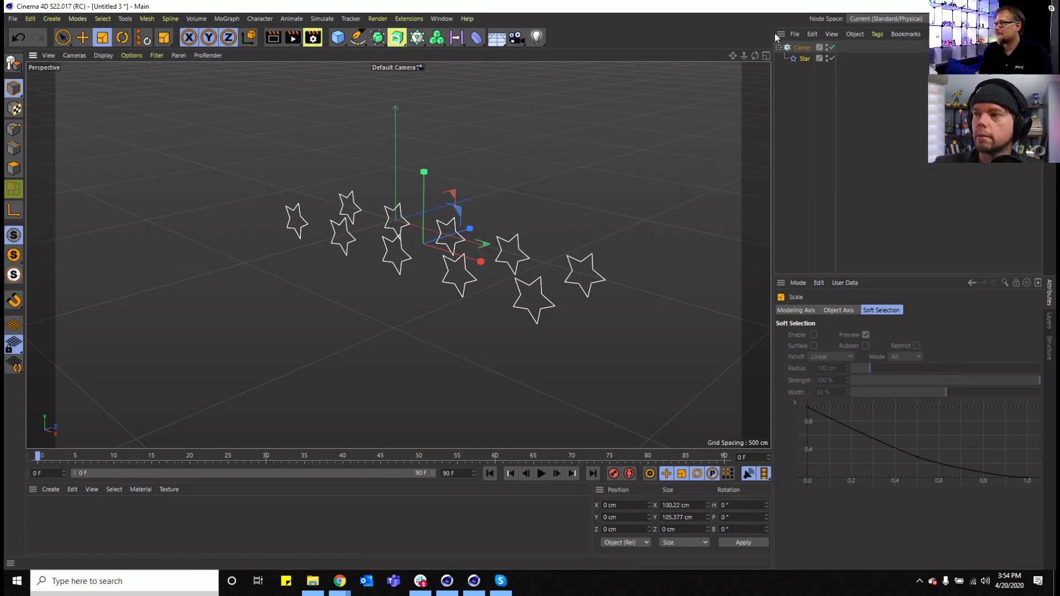
- Raise the Cloner's grid count to 4 in Y and 4 in Z
click(802, 48)
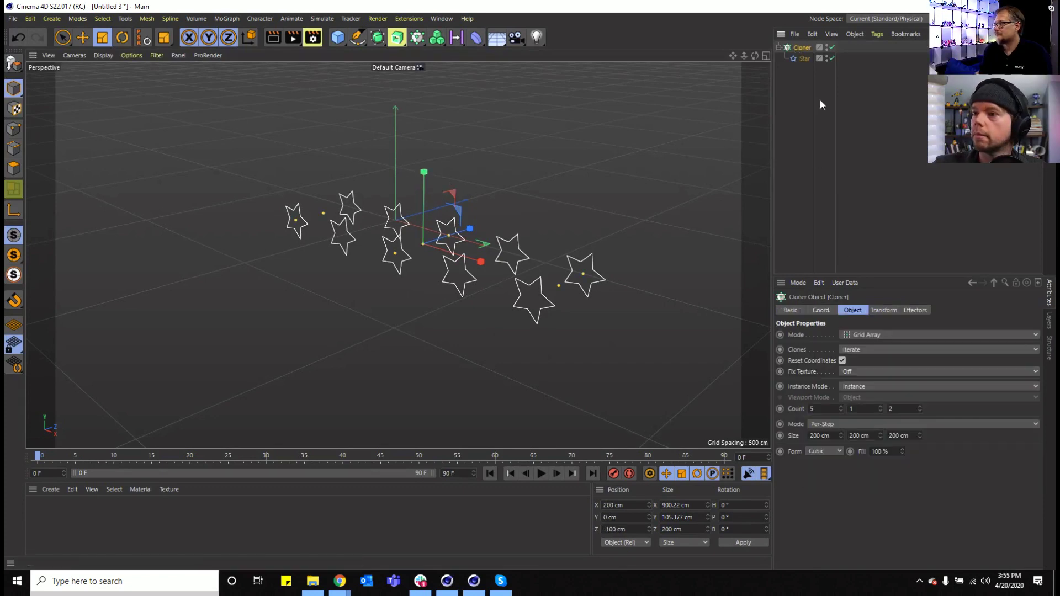
click(880, 407)
mouse_move(881, 407)
mouse_down()
mouse_move(880, 396)
mouse_move(881, 407)
mouse_up()
click(880, 406)
click(880, 406)
click(920, 406)
click(921, 406)
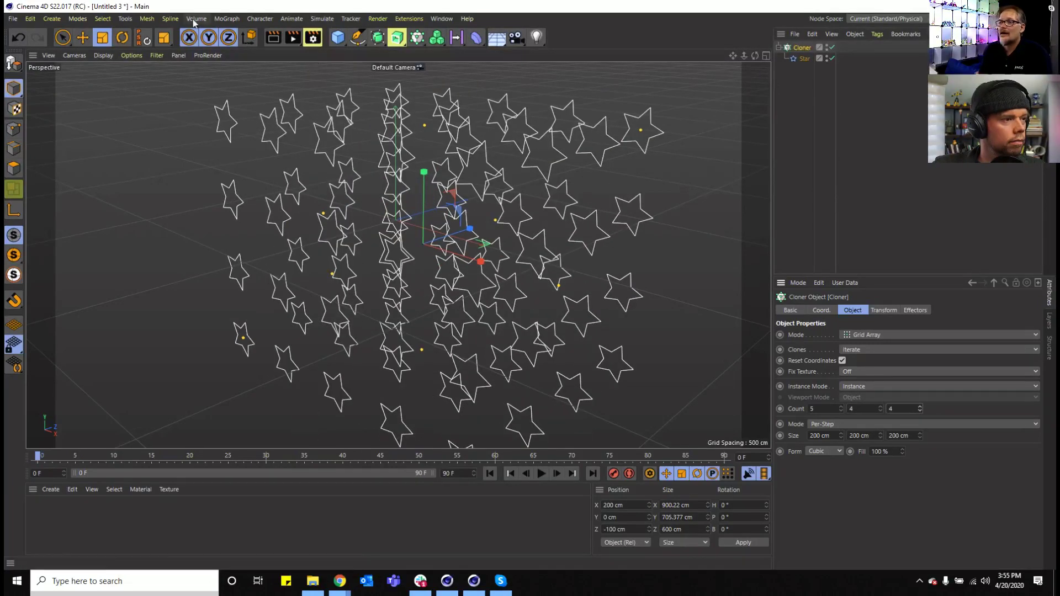
- Apply a Random effector to the Cloner, with its Scale parameter enabled and Position disabled
click(175, 20)
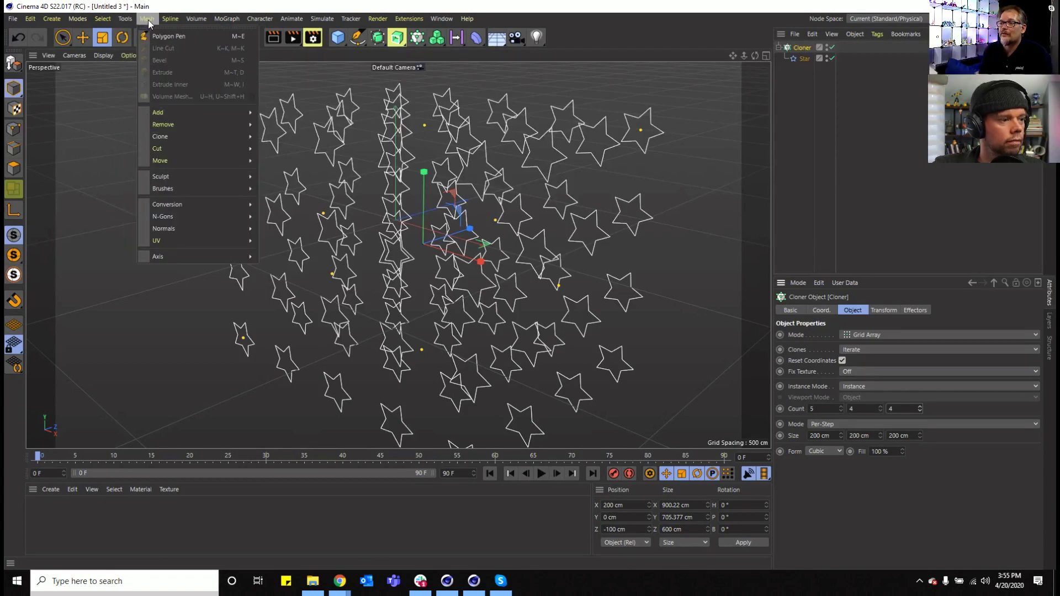
mouse_move(227, 20)
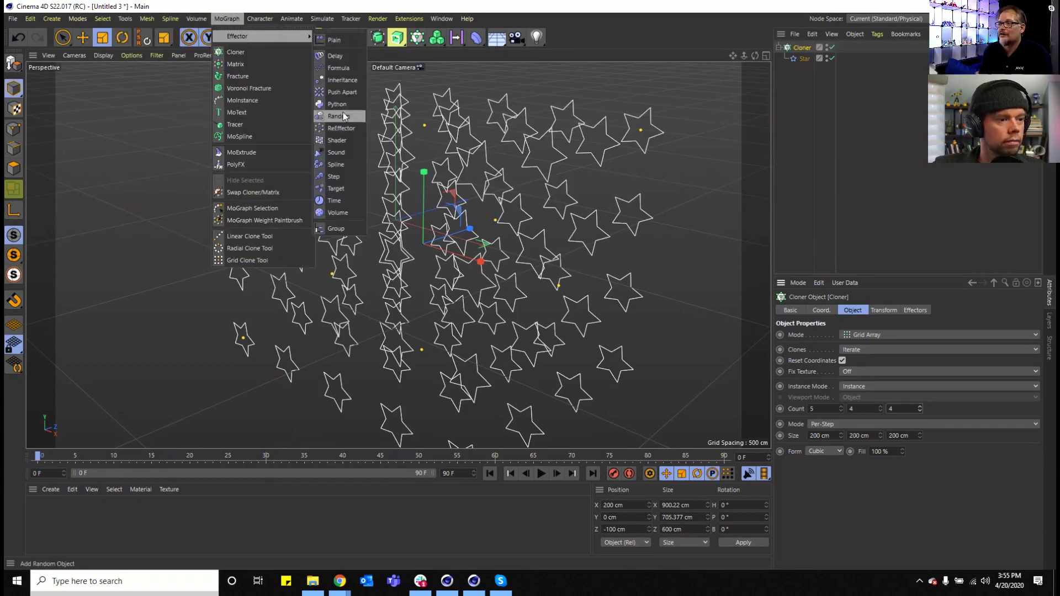
click(344, 119)
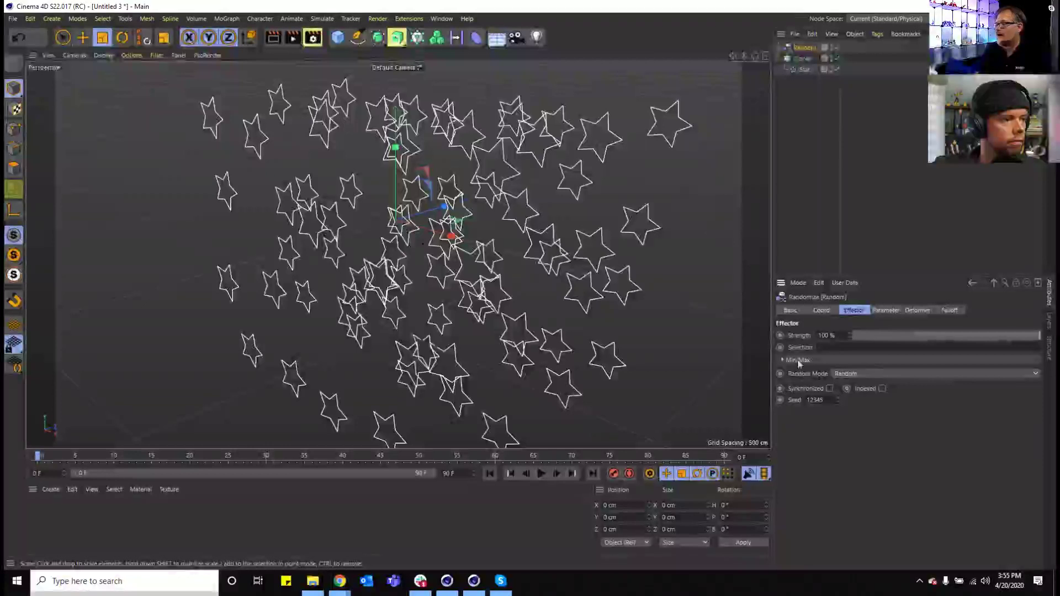
click(884, 311)
click(887, 357)
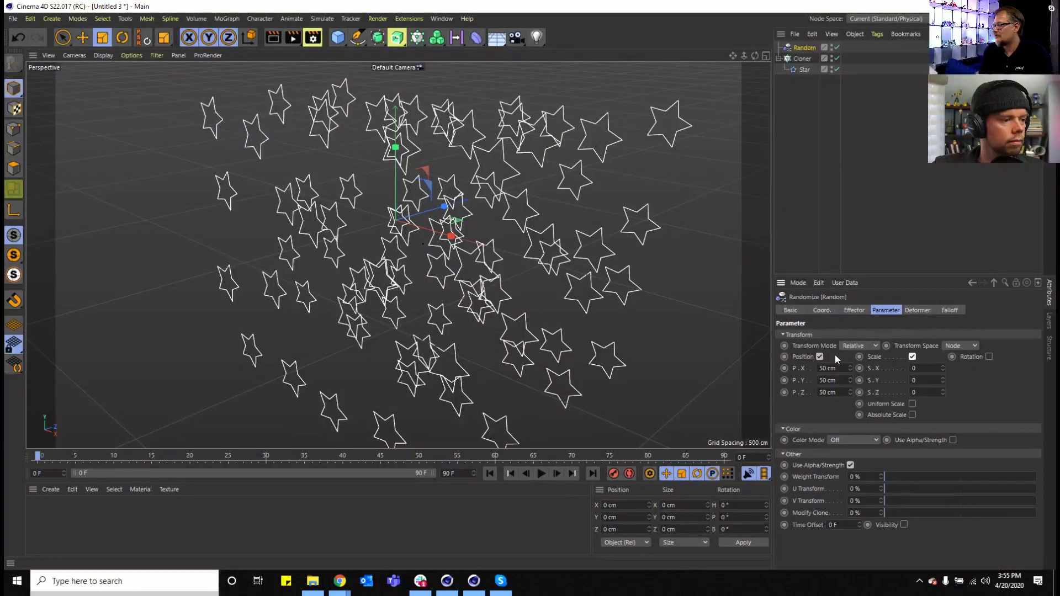
click(819, 357)
- Set the Random effector's X, Y and Z scale variation to 0.5 each
click(902, 370)
text(-)
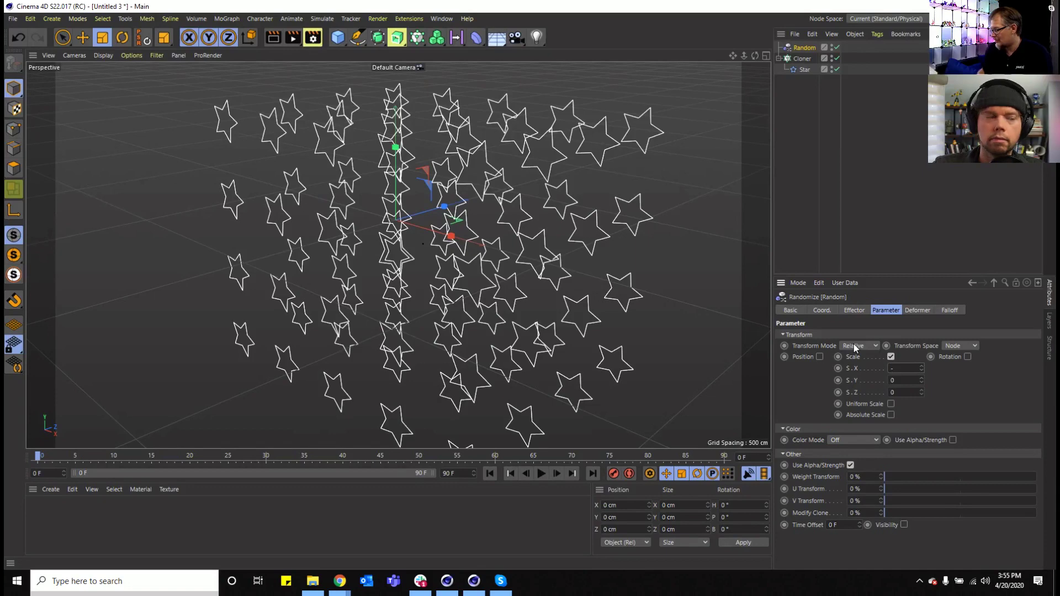
key(BackSpace)
text(.)
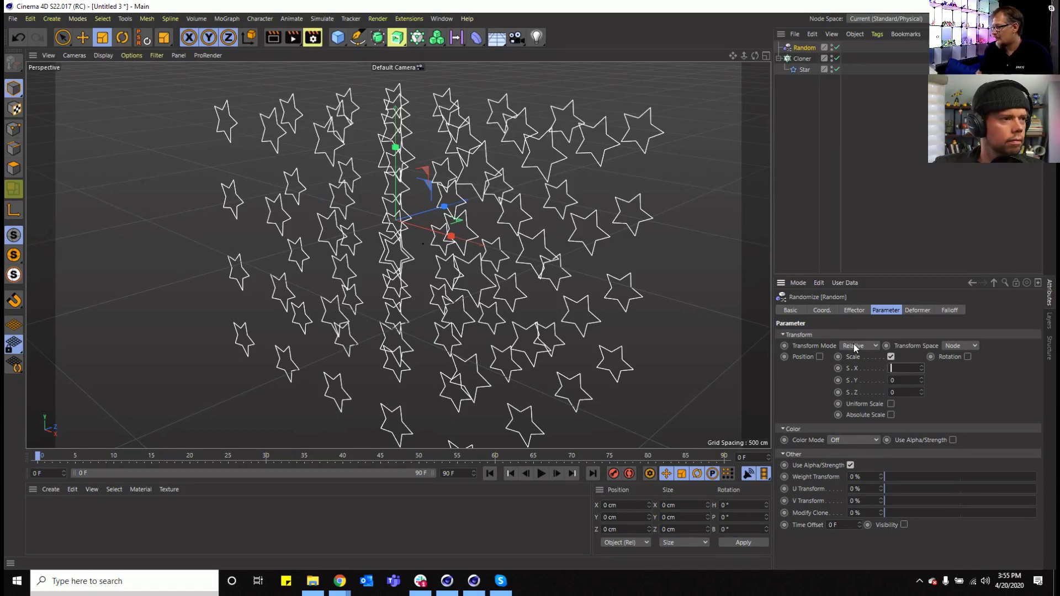
text(5)
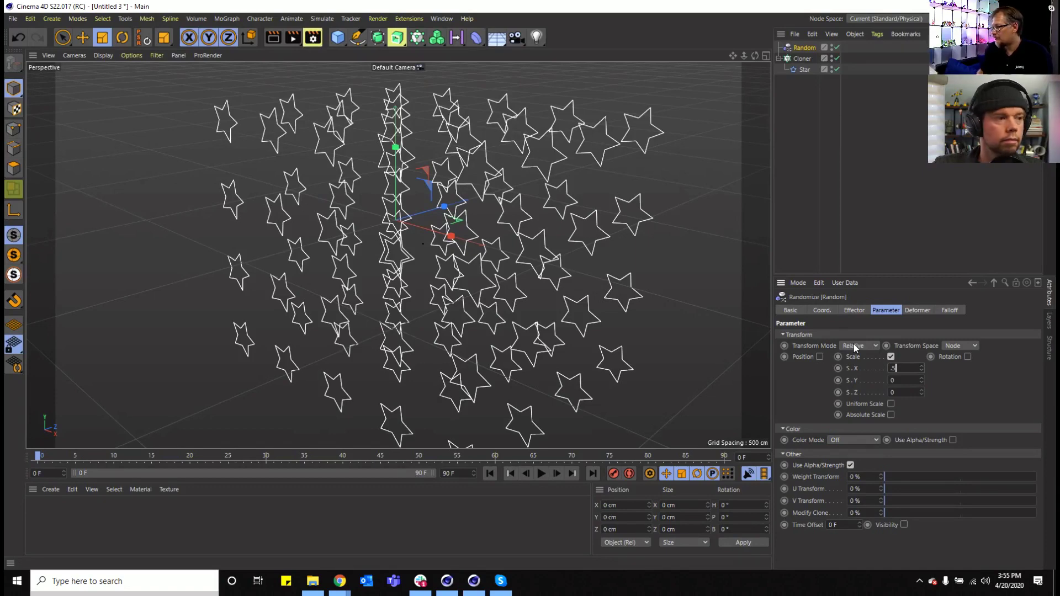
key(Tab)
text(.5)
key(Tab)
text(.5)
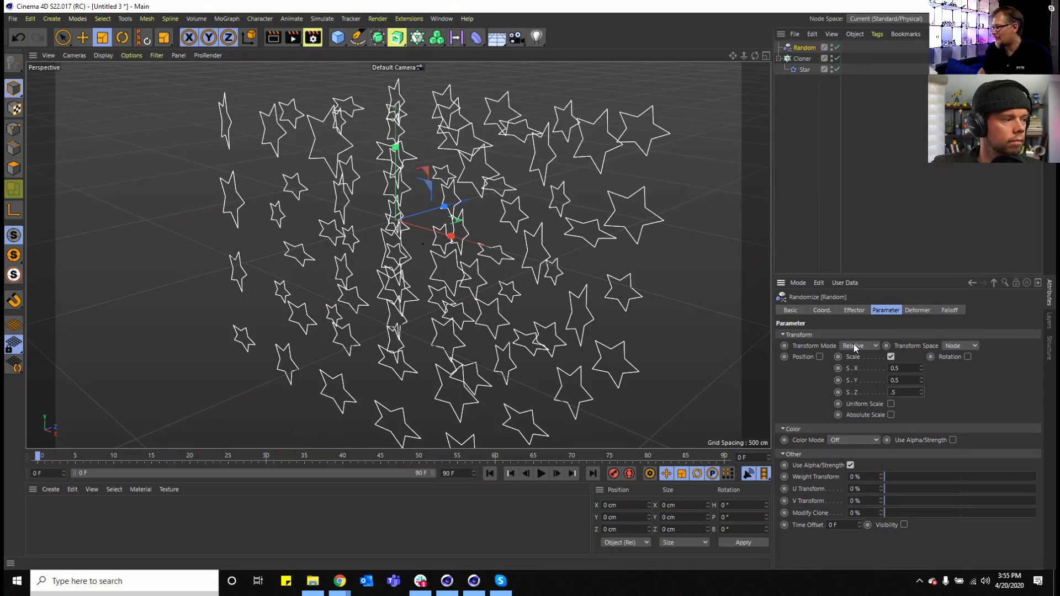
- Enable Rotation on the Random effector and set heading, pitch and bank to 45° each
click(968, 357)
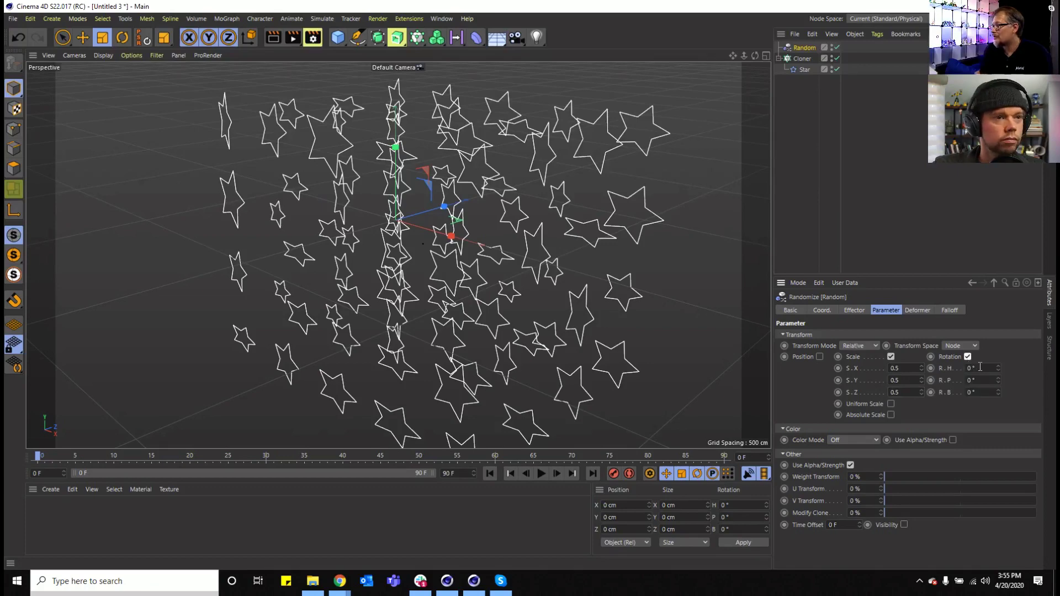
key(Tab)
text(45)
key(Tab)
text(45)
key(Tab)
text(45)
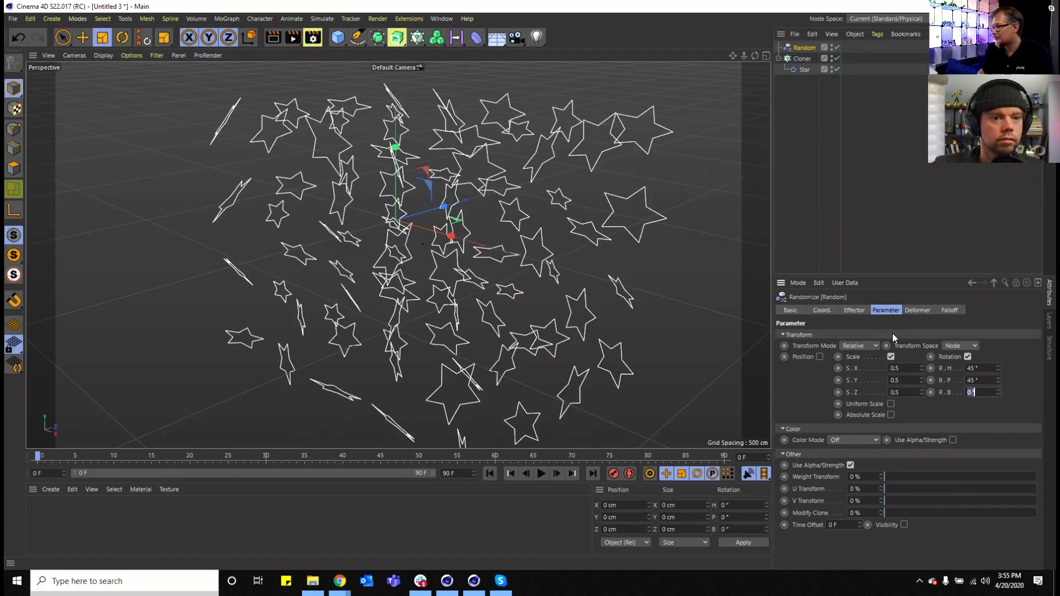
key(Tab)
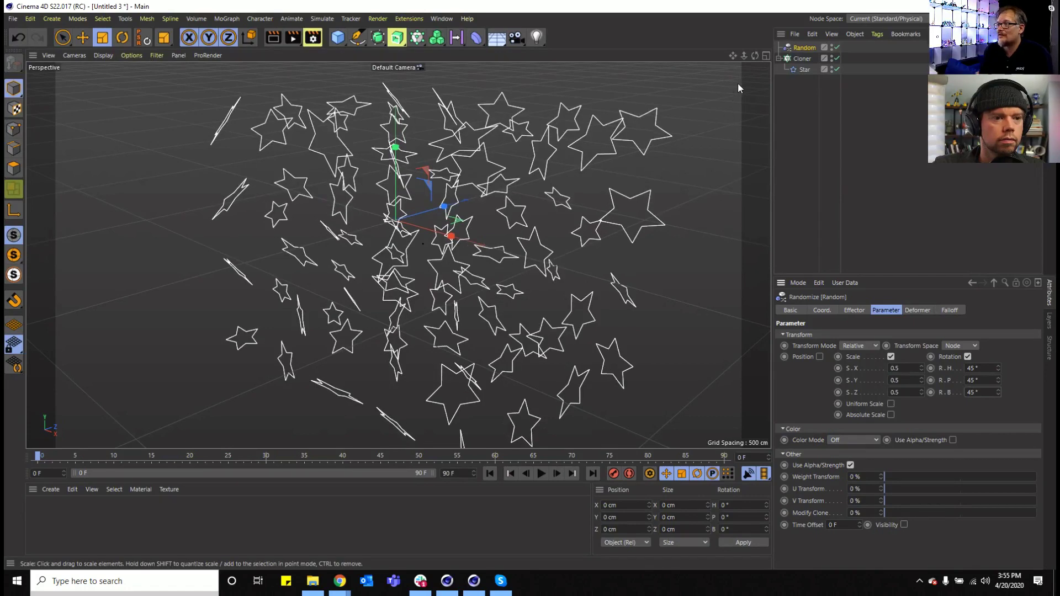
- Add an Extrude generator as the parent of the Cloner
drag(736, 57, 664, 47)
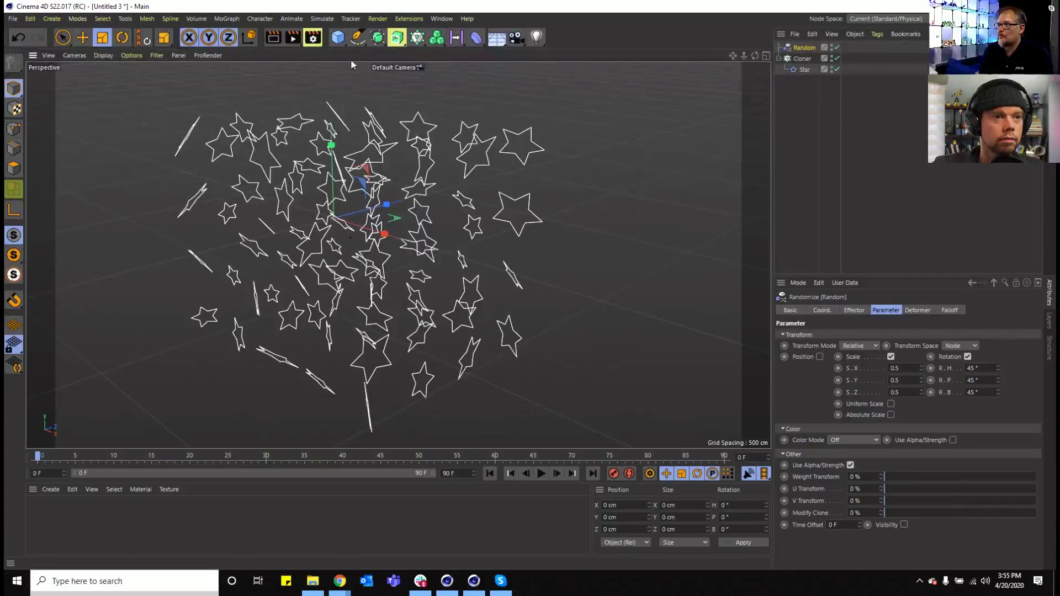
drag(396, 43, 453, 55)
key(ctrl+z)
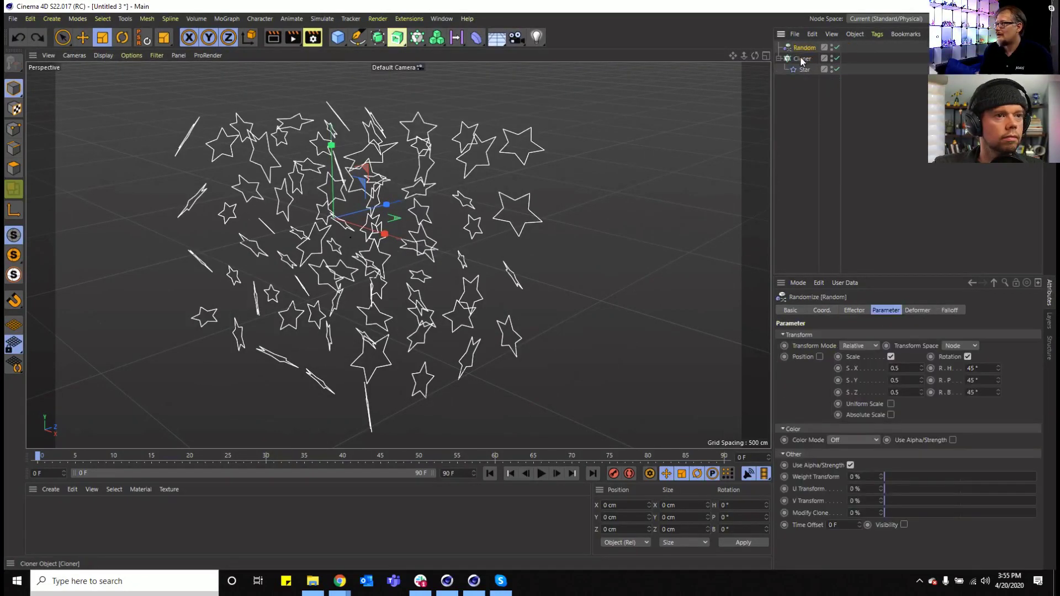
click(402, 41)
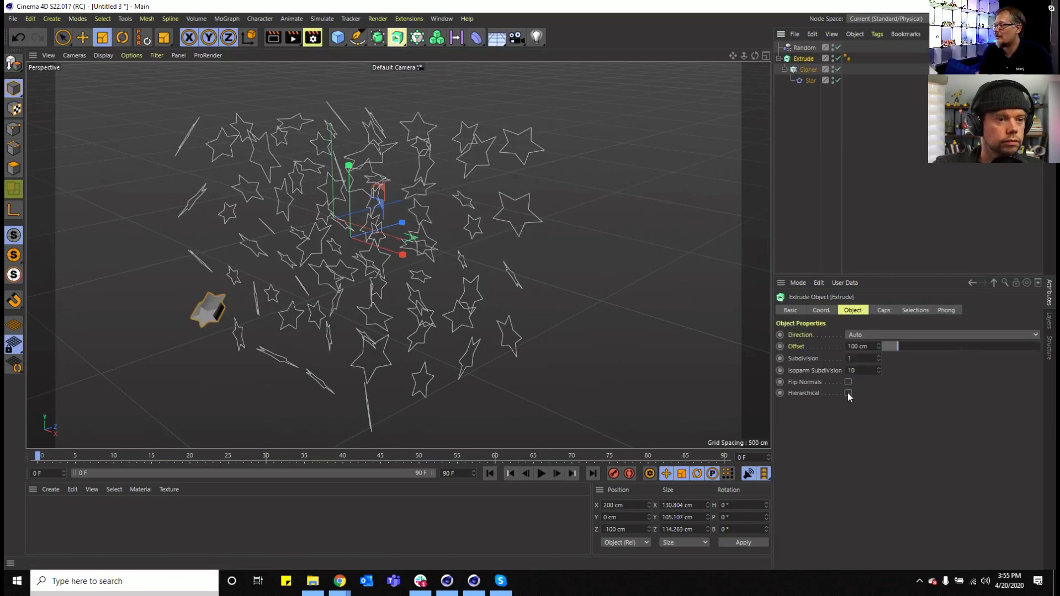
- Enable Hierarchical on the Extrude and reduce its offset to 19 cm, keeping the direction on Auto
click(848, 394)
mouse_move(895, 348)
mouse_down()
mouse_move(877, 355)
mouse_move(886, 362)
mouse_up()
drag(755, 56, 837, 252)
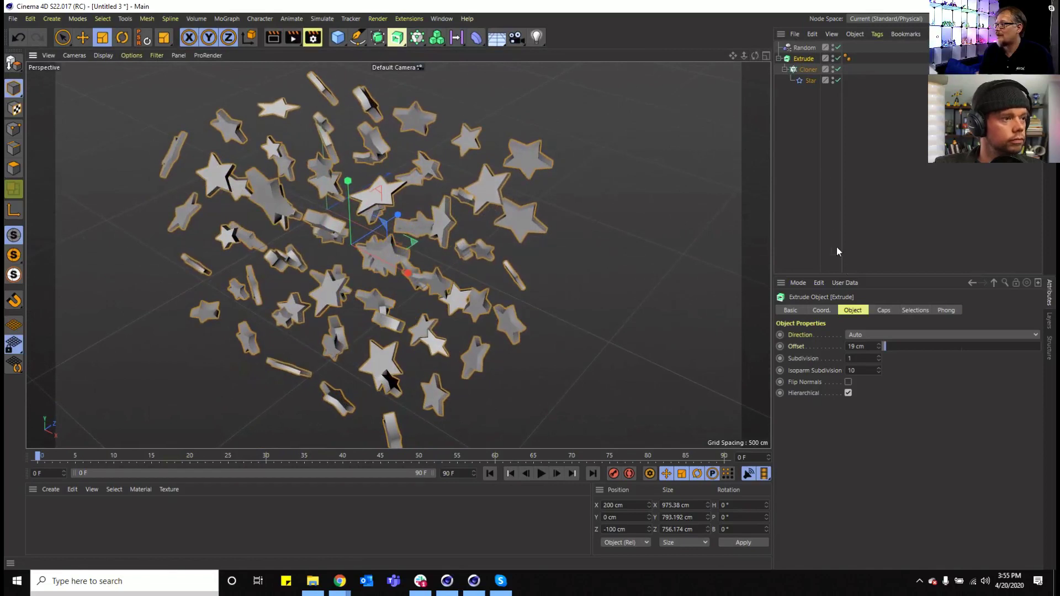
click(880, 334)
key(Escape)
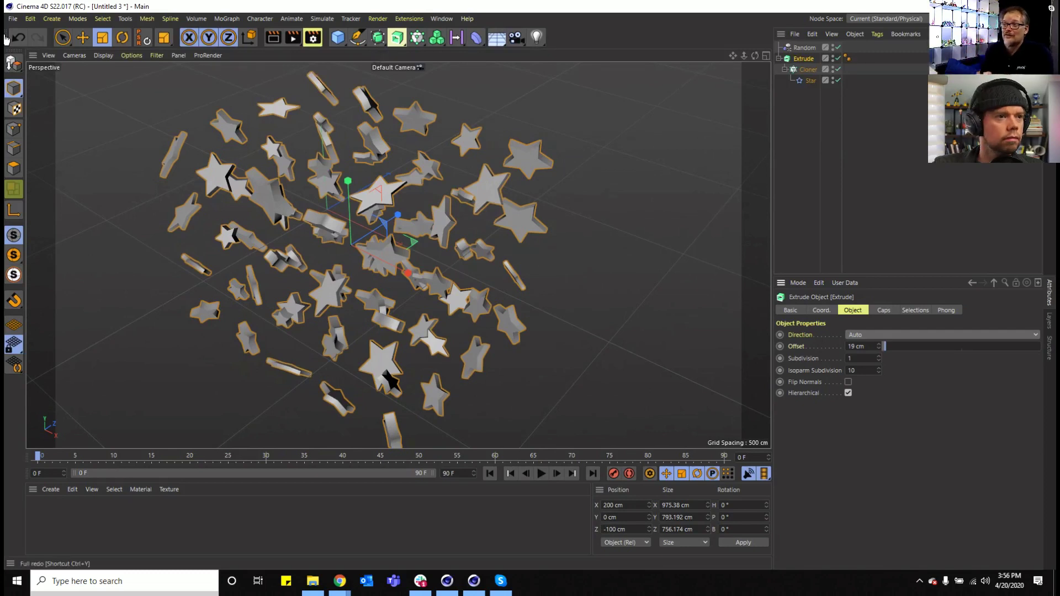
- Start another new project and create a Circle spline nested in an Extrude generator
click(12, 18)
click(31, 38)
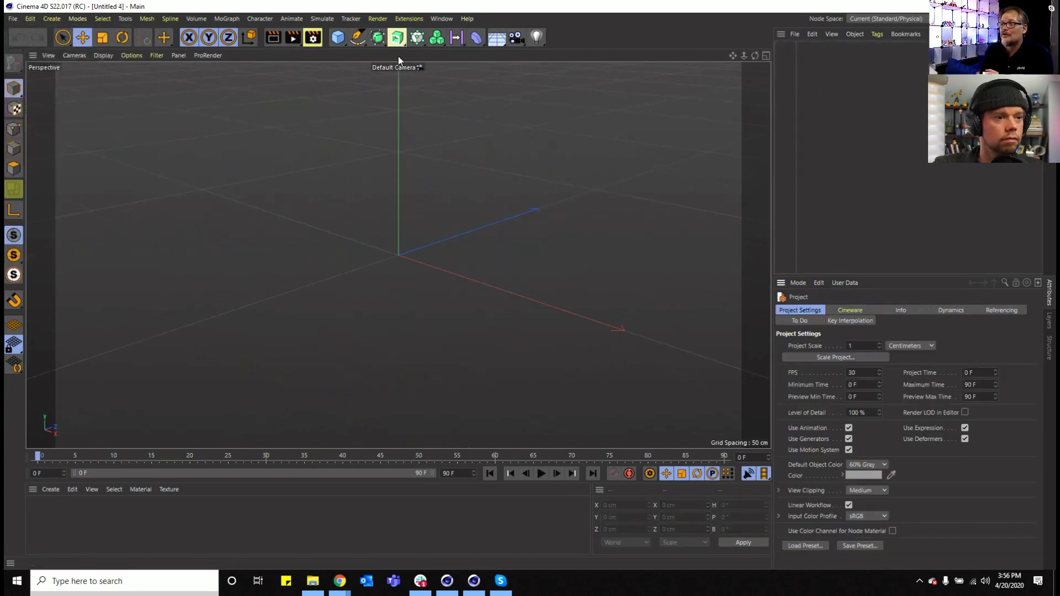
click(358, 39)
click(467, 75)
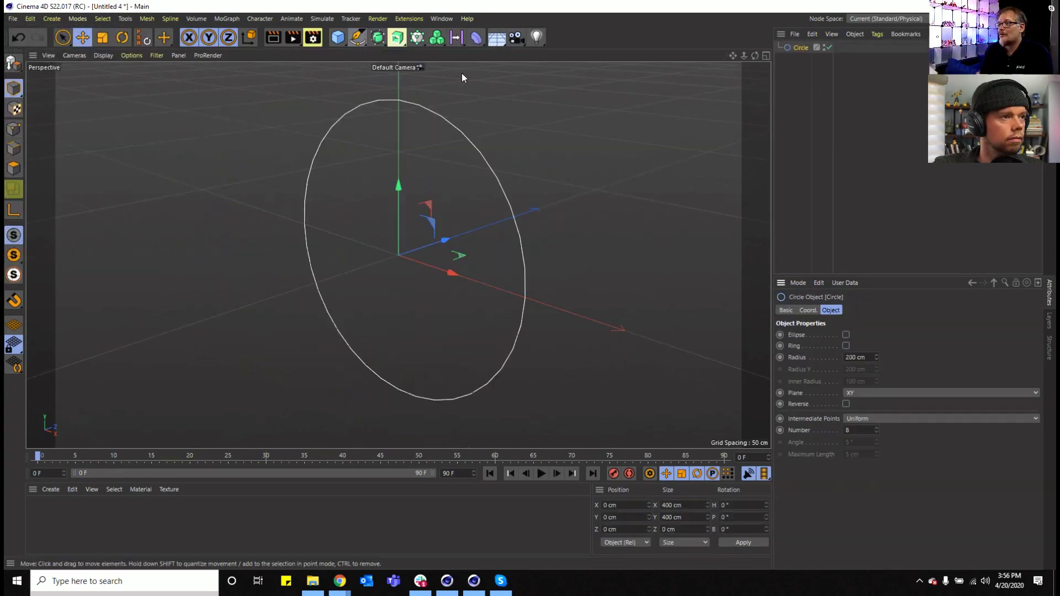
click(397, 37)
alt+click(431, 52)
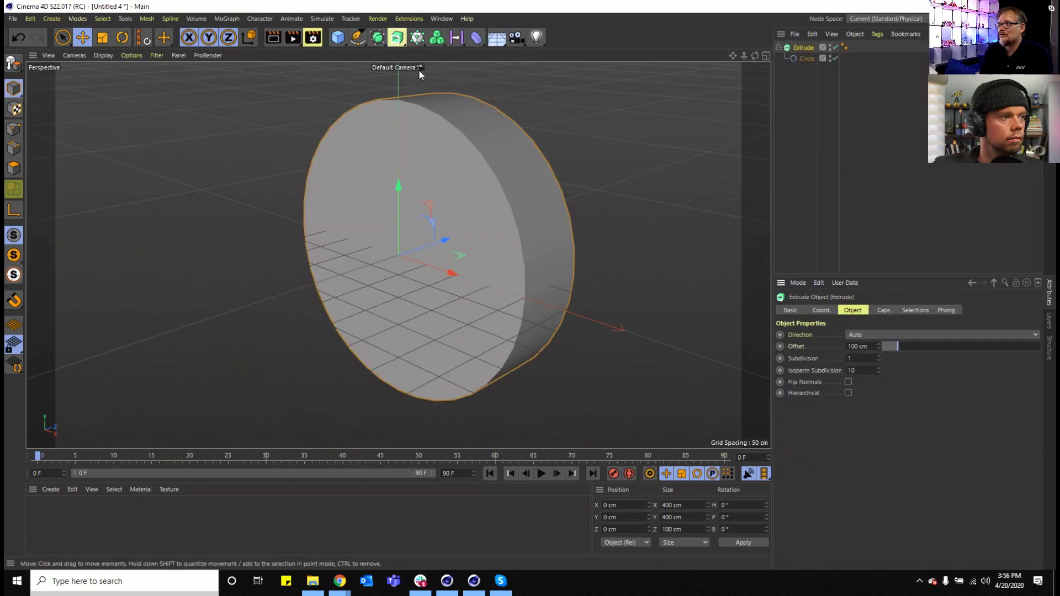
- Add a second Circle spline and move it along Z to about -275 cm, in front of the extruded disc
click(358, 37)
click(466, 78)
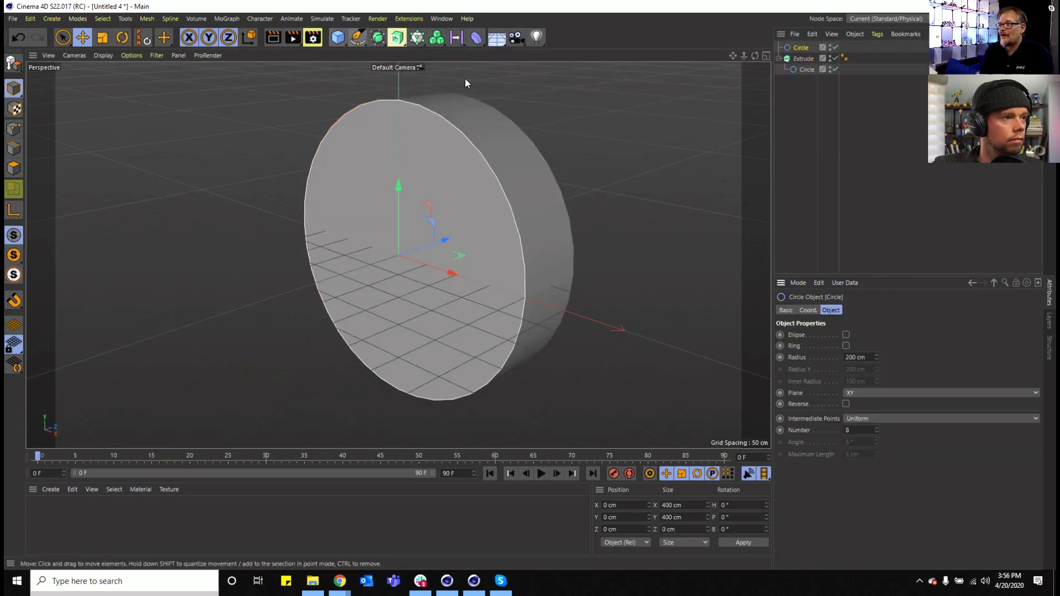
drag(436, 239, 340, 294)
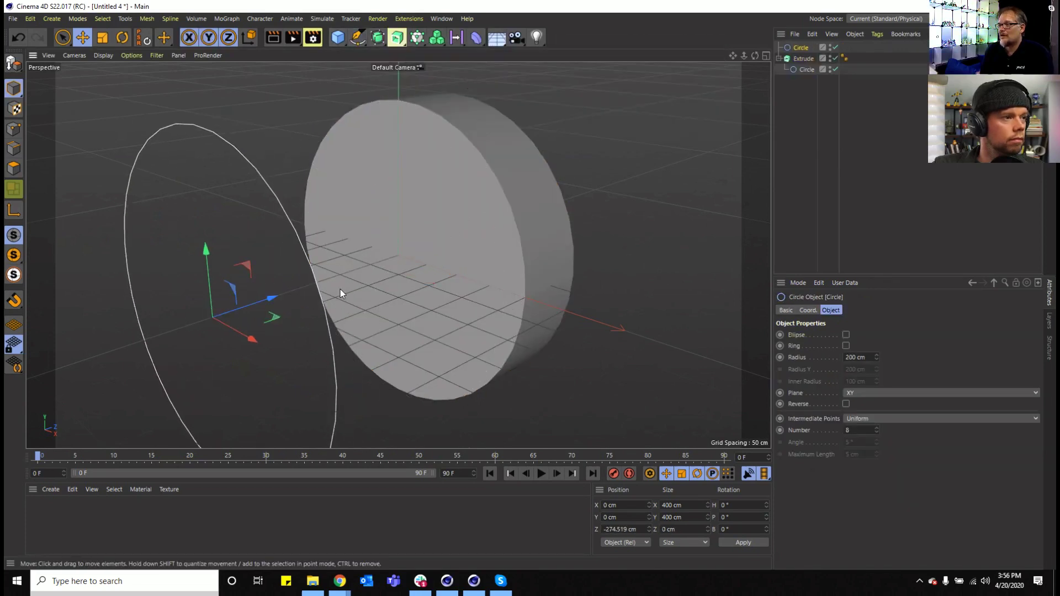
- Set the second circle's plane to XZ and make it the child of a new Extrude generator
click(848, 393)
click(866, 429)
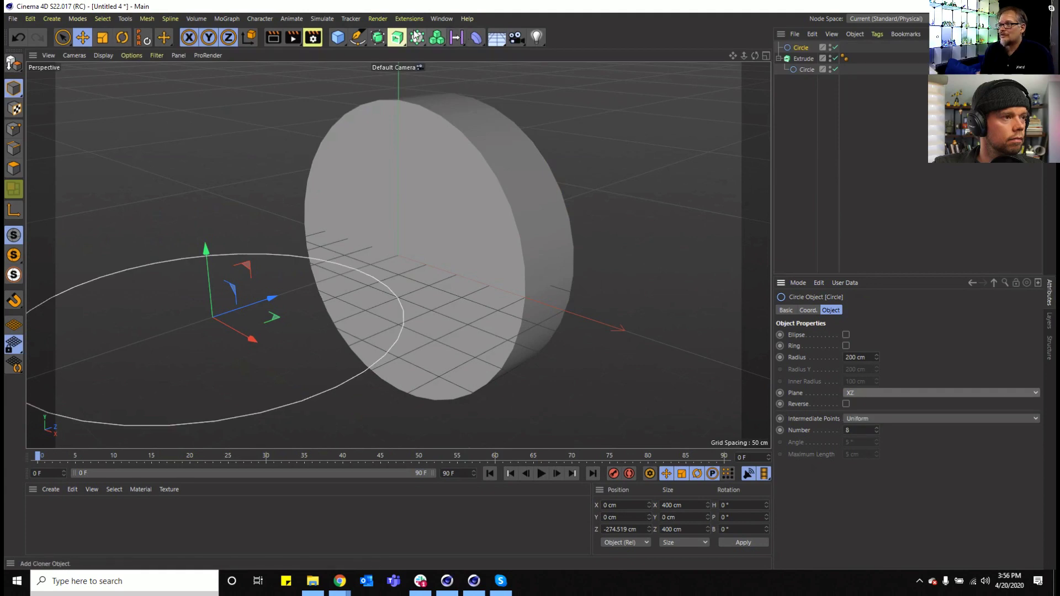
click(378, 37)
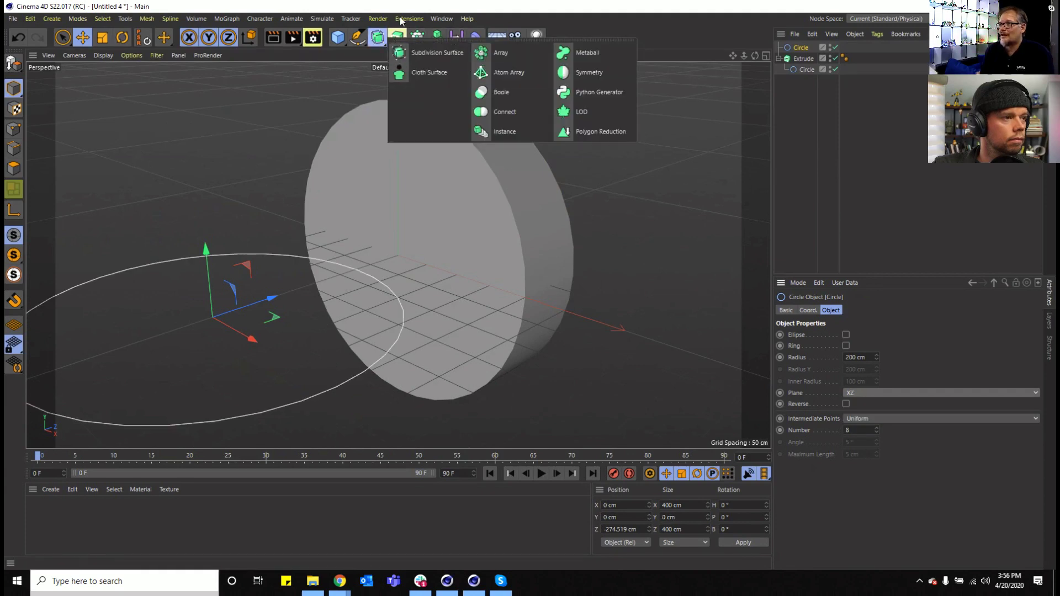
click(397, 37)
alt+click(430, 50)
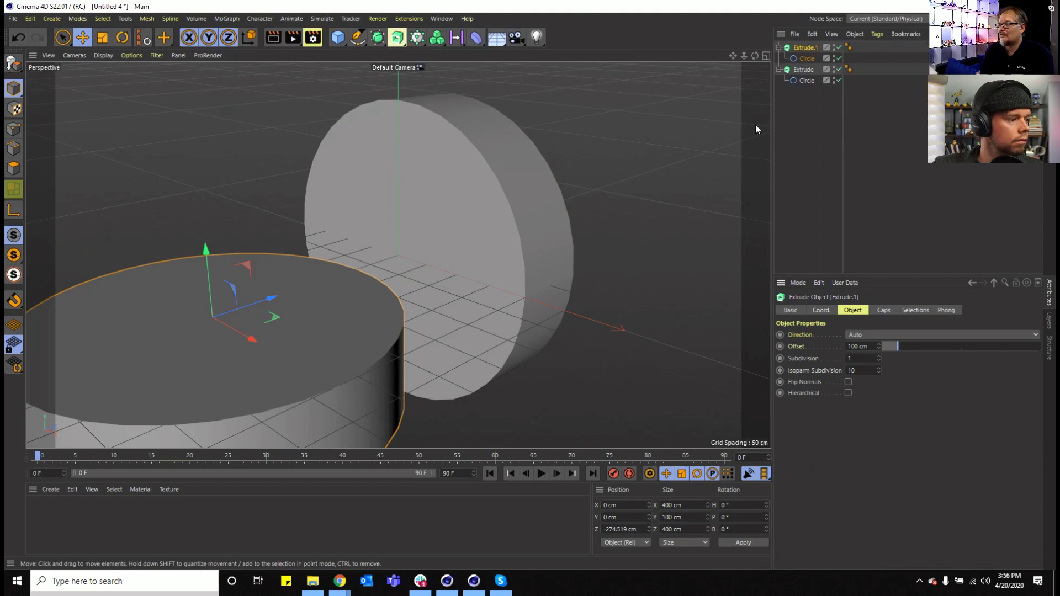
right_drag(734, 56, 680, 56)
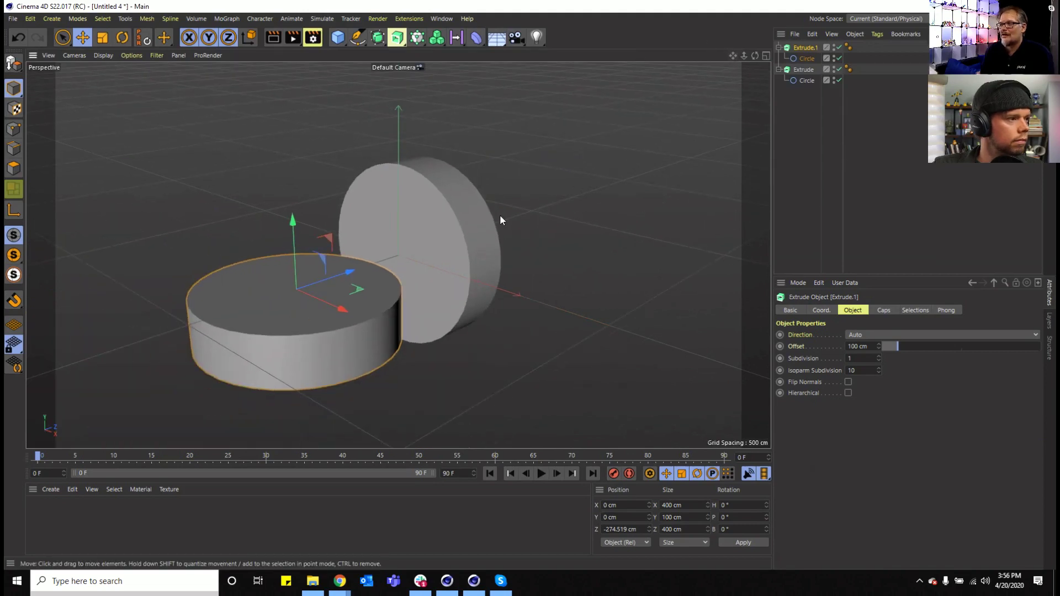
click(462, 207)
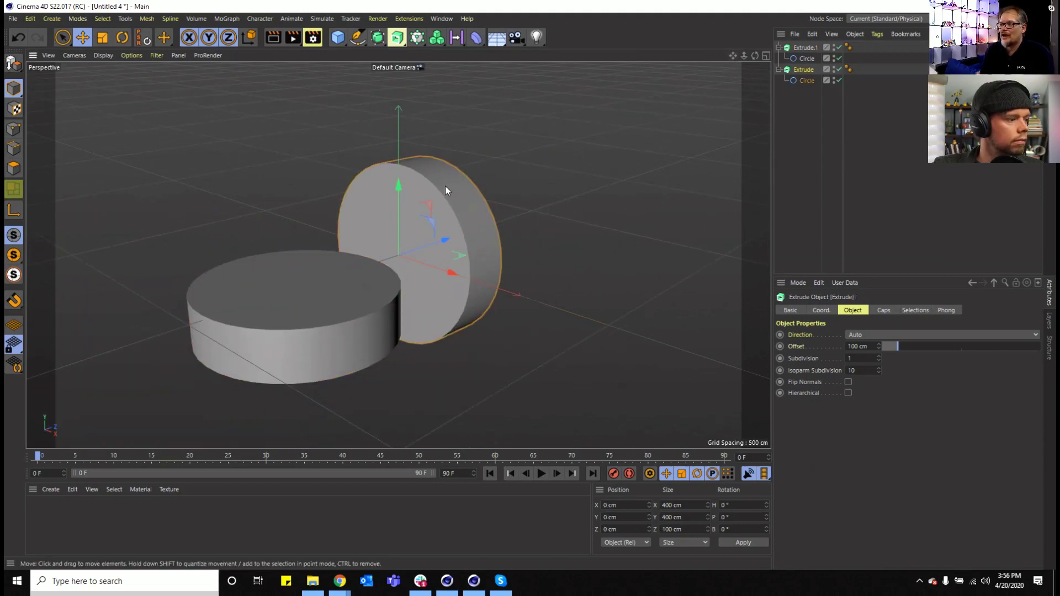
key(ctrl+z)
key(ctrl+z)
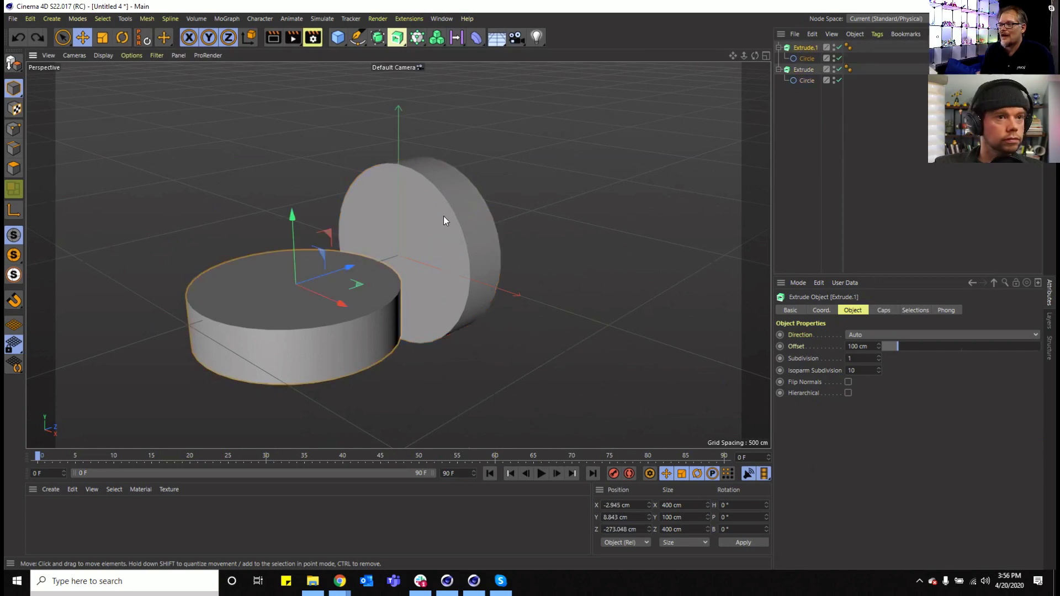
- Add a third Circle spline and move it along Z to about 647 cm, behind the upright extruded disc
click(358, 37)
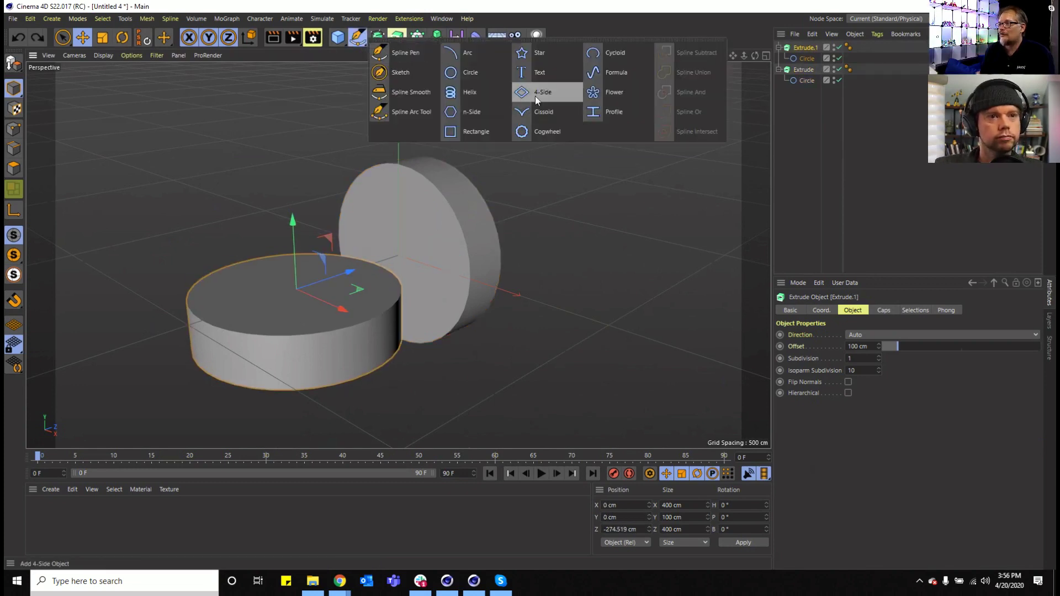
click(464, 72)
drag(451, 239, 619, 207)
- Rotate the third circle to a heading of about 55° and a pitch of about -43°, and parent it to an Extrude generator
click(123, 37)
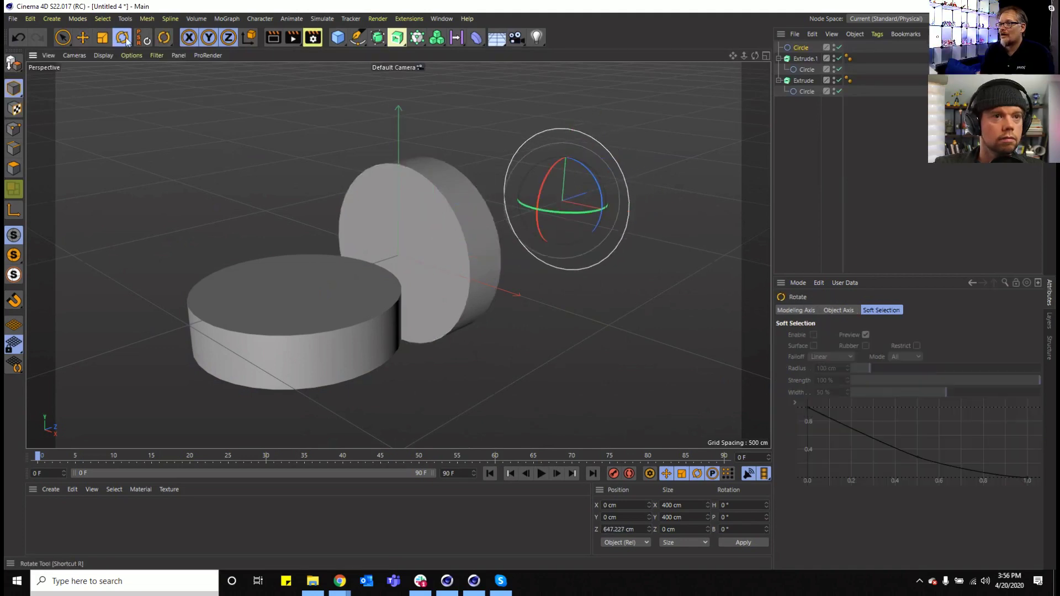
drag(547, 211, 573, 161)
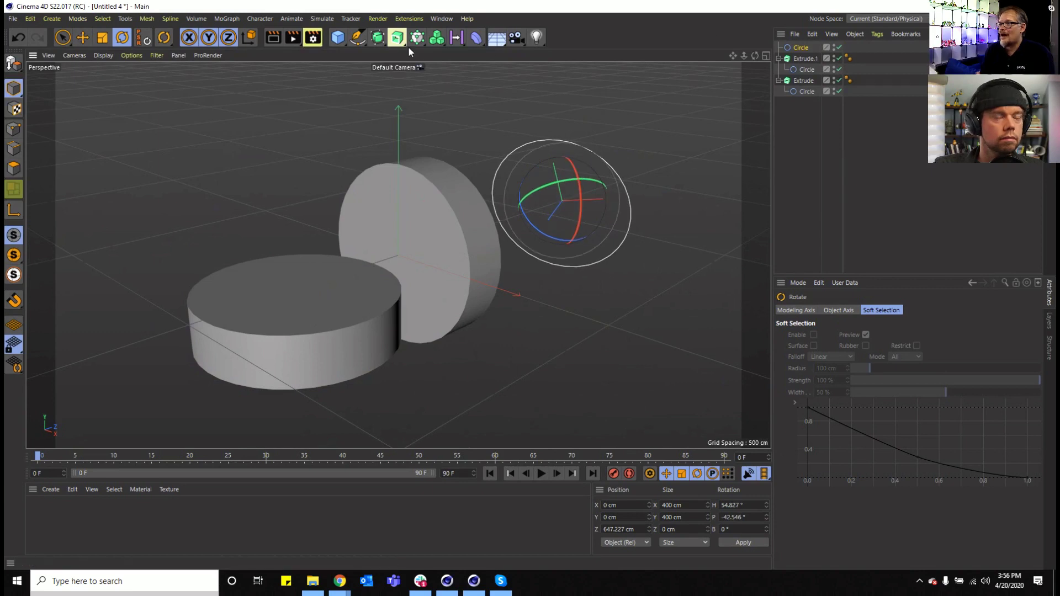
alt+click(398, 38)
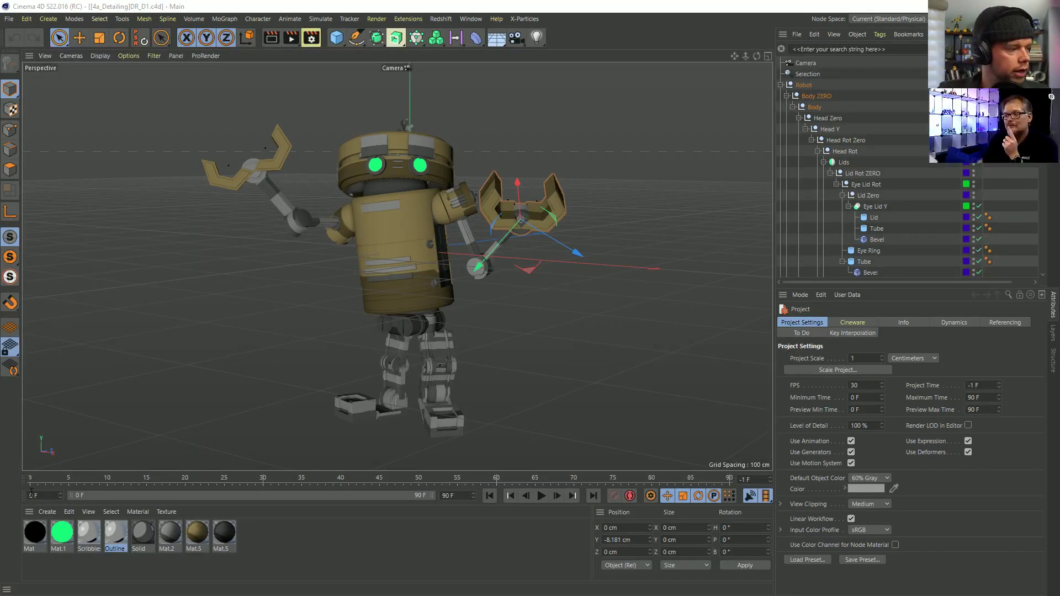
click(84, 479)
drag(84, 478, 27, 475)
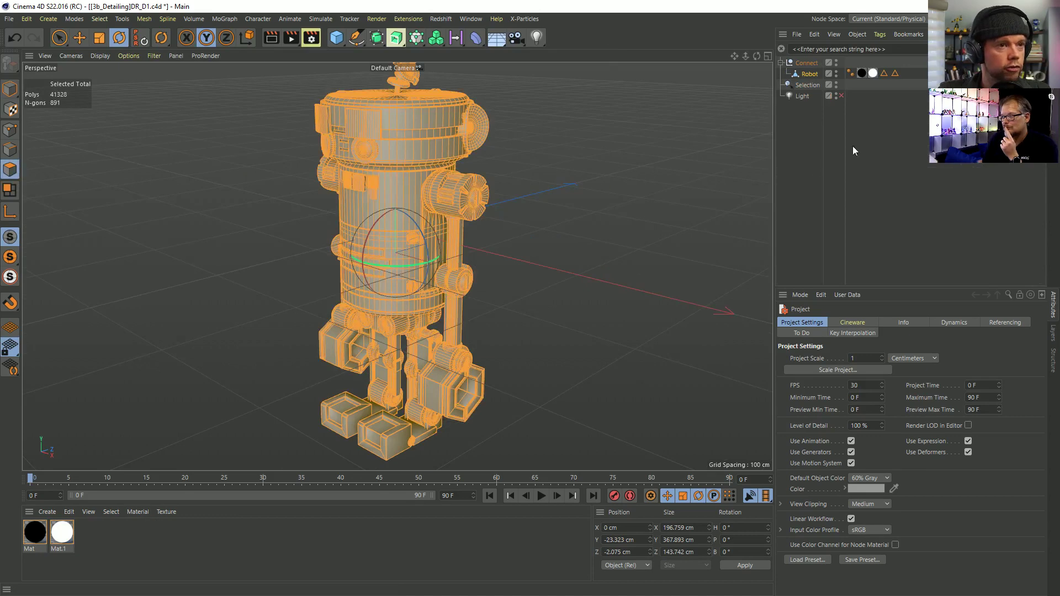
- In the 3b_Detailing robot project, take the Robot mesh out of its Connect parent and switch to the UV editing layout
click(853, 146)
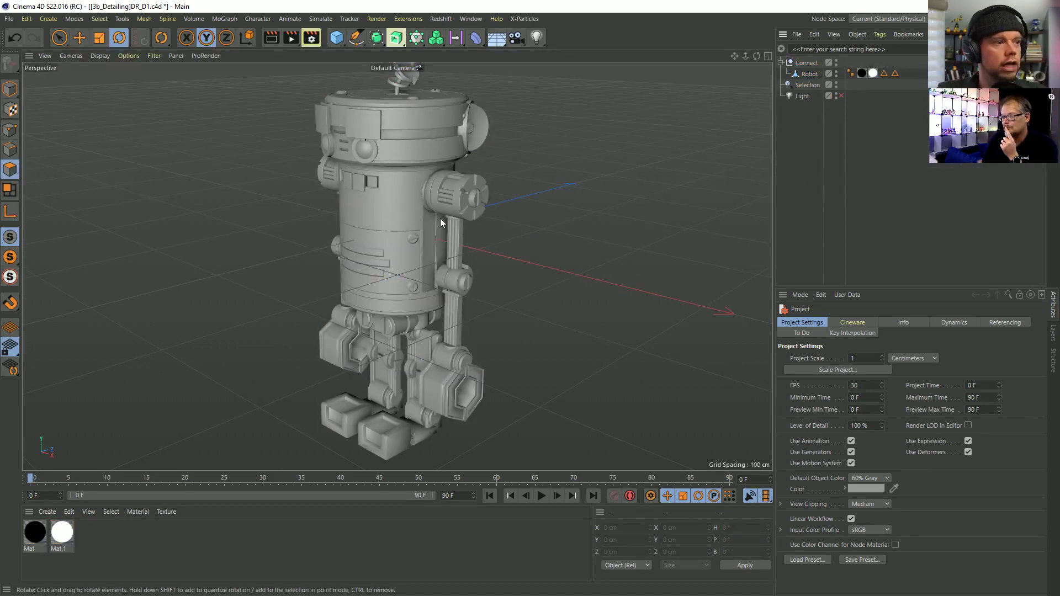
drag(822, 78, 806, 140)
alt+drag(490, 236, 446, 251)
click(1012, 19)
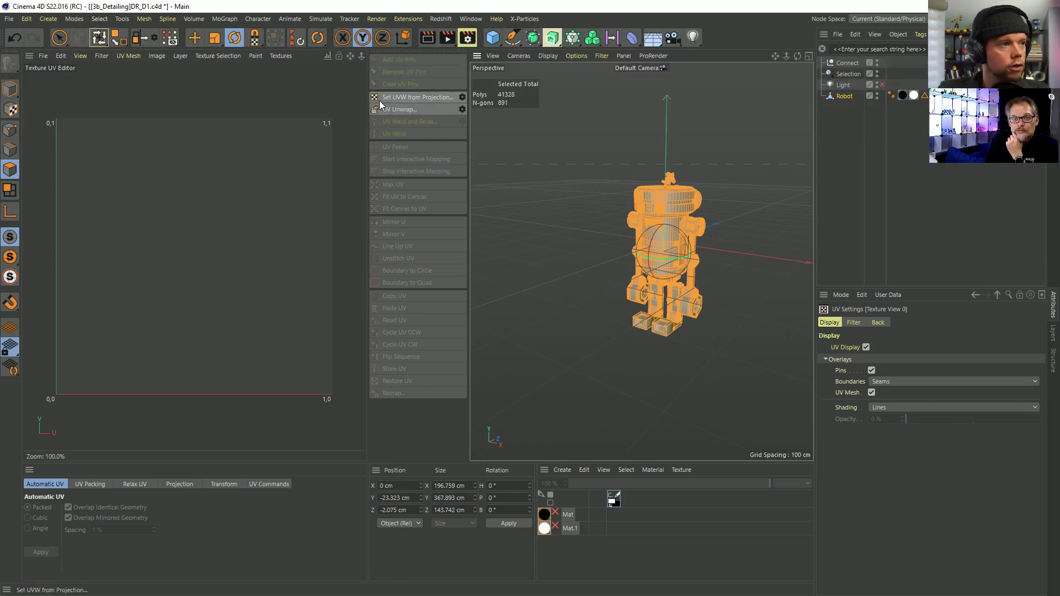
- Set the robot mesh's UVW from projection and apply packed automatic UVs with 1% spacing
click(415, 98)
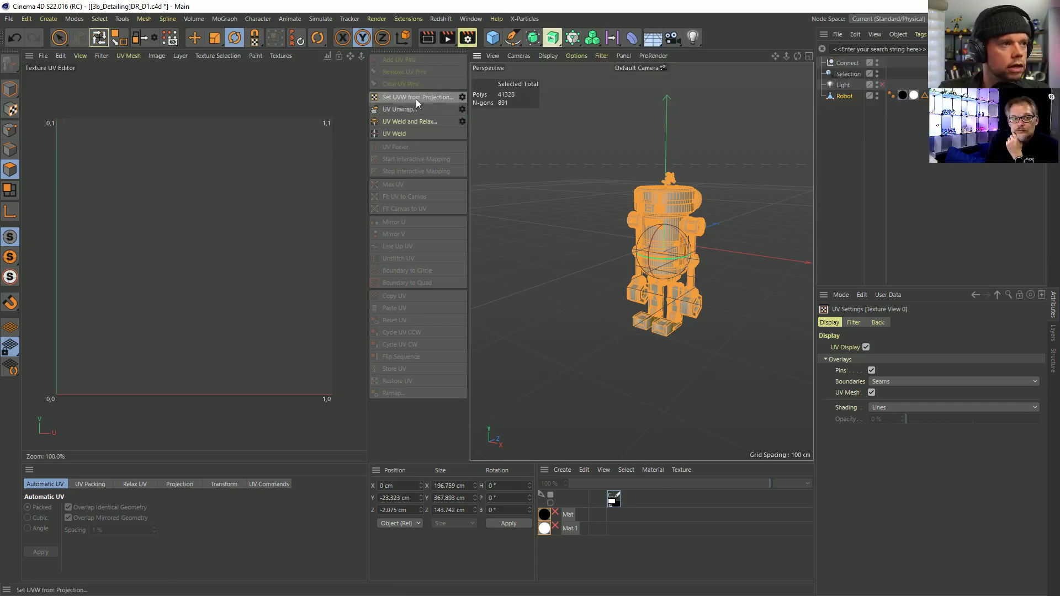
alt+middle_drag(215, 293, 230, 227)
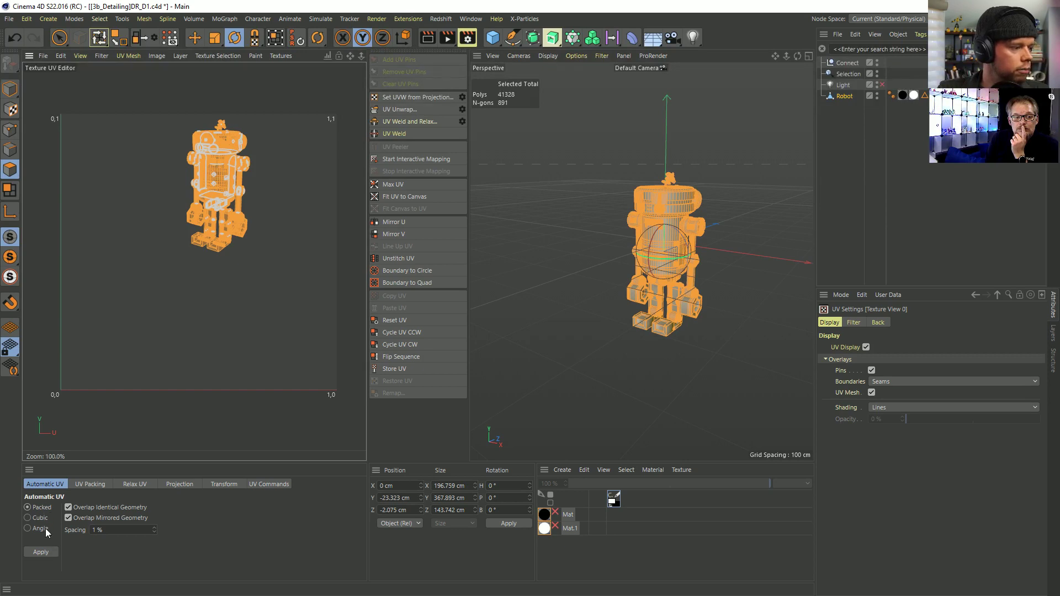
click(40, 551)
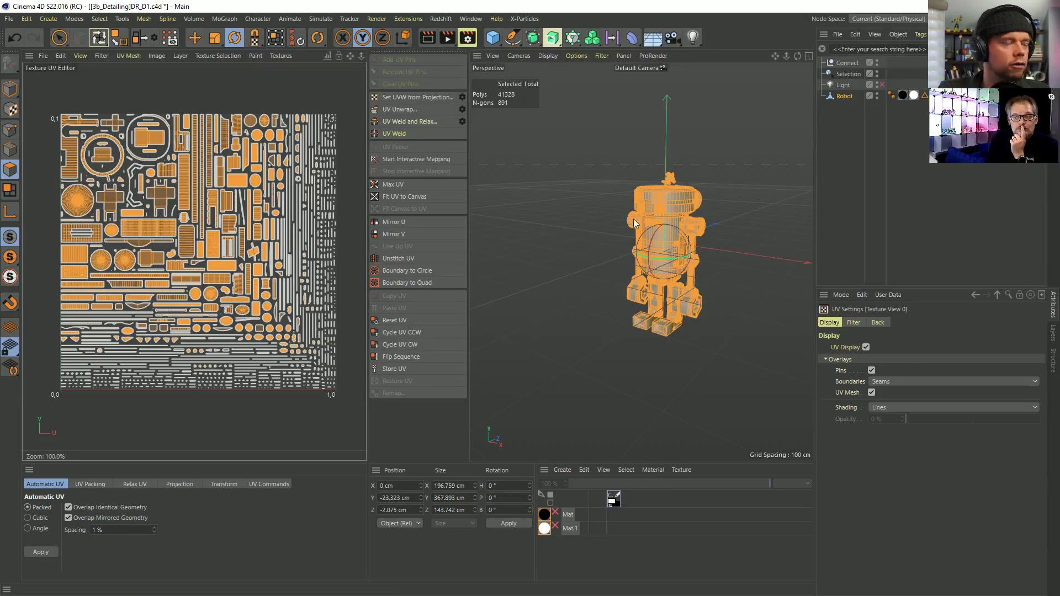
- Reduce the automatic UV spacing to 0.01% and reapply the packed unwrap to the robot
scroll(218, 264, up, 6)
scroll(225, 270, down, 3)
scroll(174, 183, down, 6)
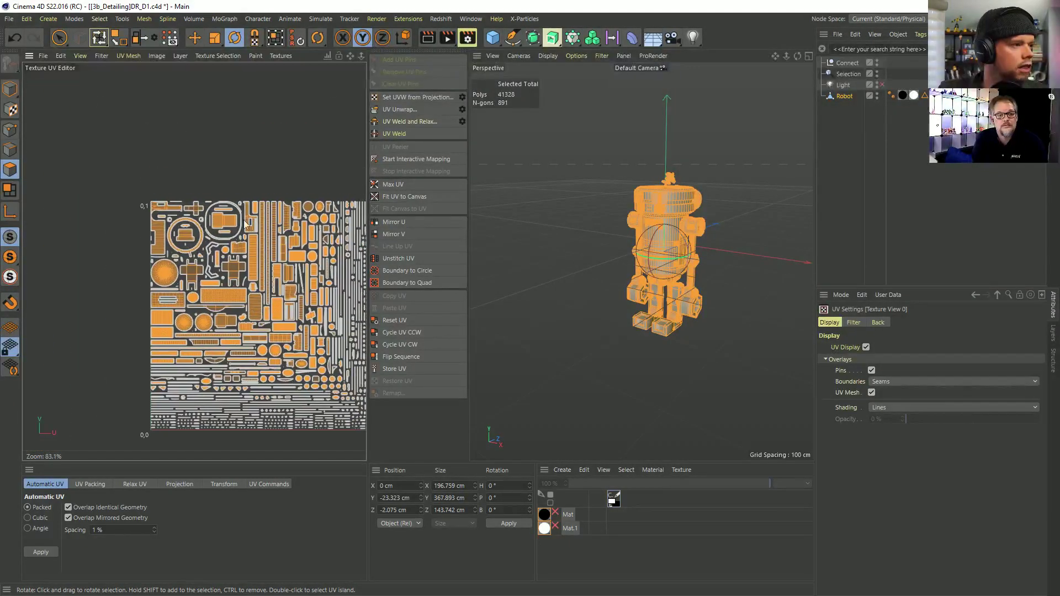
scroll(227, 216, up, 9)
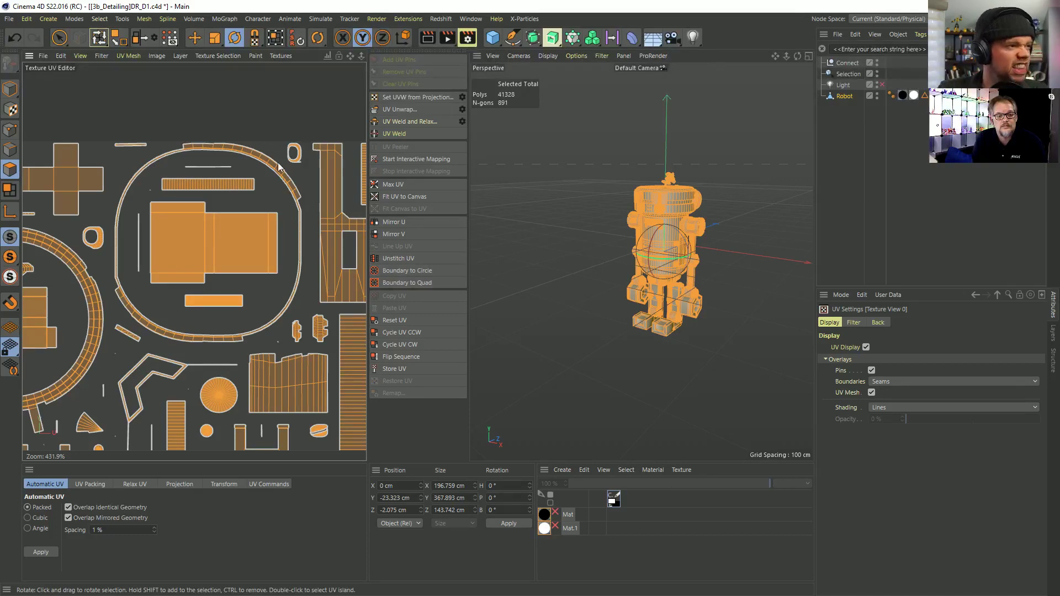
scroll(221, 276, down, 6)
scroll(138, 166, up, 2)
text(.01)
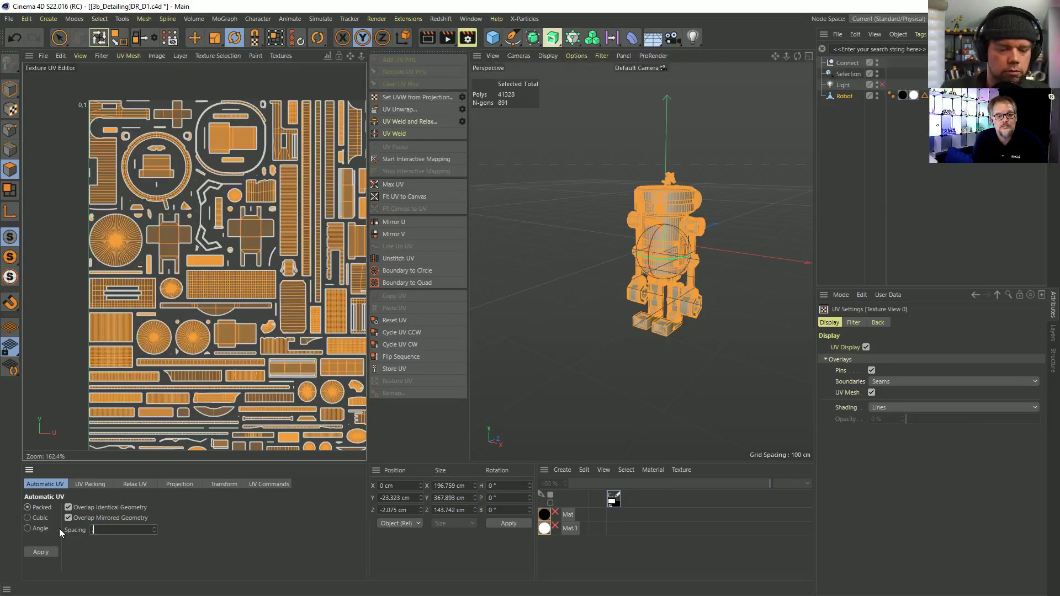
key(Return)
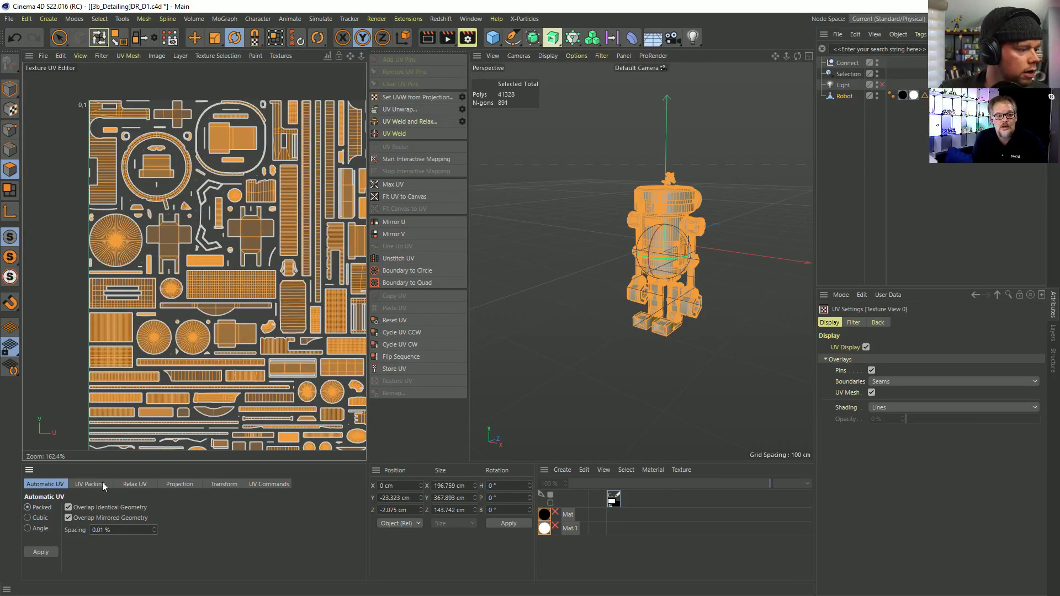
click(39, 549)
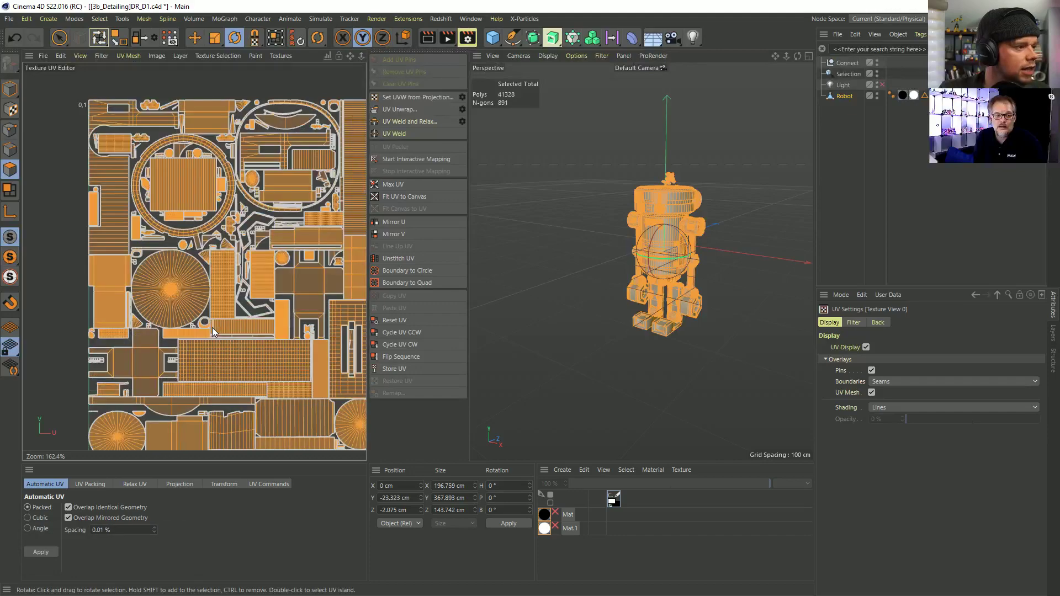
- Examine how tightly the robot's UV islands are packed and how smaller islands are nested inside larger ones
alt+middle_drag(306, 329, 90, 201)
alt+middle_drag(167, 262, 250, 334)
alt+right_drag(233, 252, 174, 252)
alt+middle_drag(178, 197, 331, 397)
alt+middle_drag(210, 269, 182, 83)
alt+middle_drag(272, 358, 273, 355)
alt+right_drag(292, 326, 277, 326)
alt+middle_drag(283, 325, 453, 290)
alt+middle_drag(301, 260, 256, 298)
alt+middle_drag(296, 214, 262, 356)
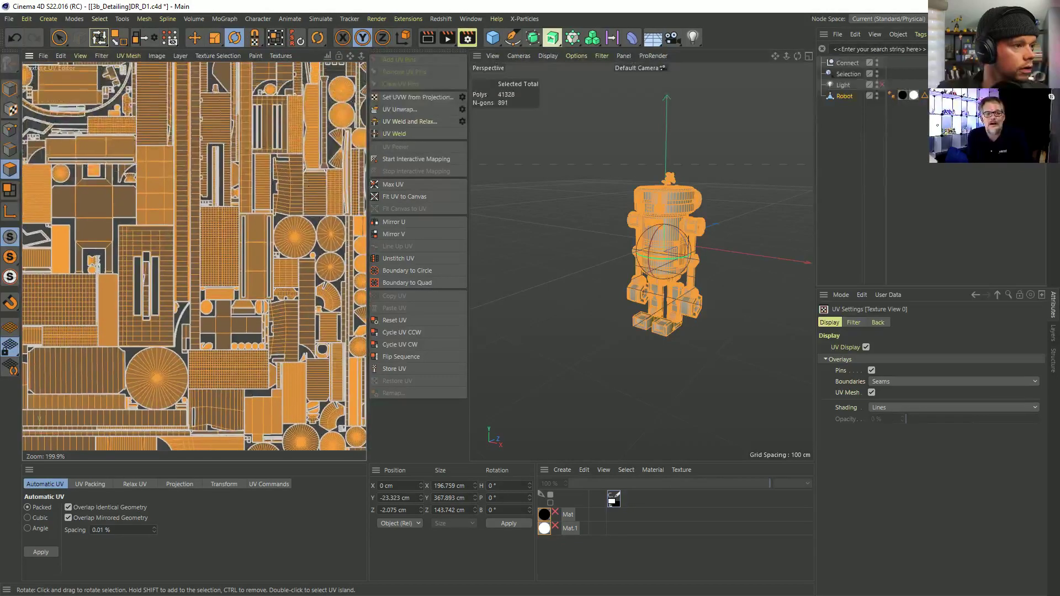
alt+middle_drag(305, 175, 214, 230)
alt+right_drag(242, 232, 202, 234)
alt+middle_drag(191, 221, 349, 263)
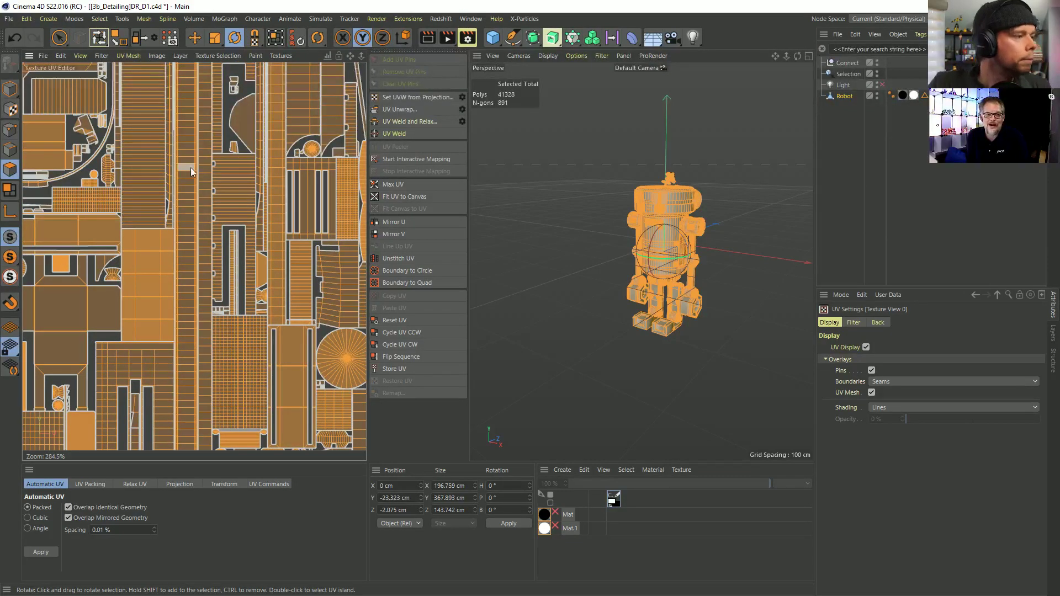
alt+middle_drag(188, 168, 202, 171)
- Select a single narrow UV polygon in the tall striped island beside the large ring-shaped island
click(224, 133)
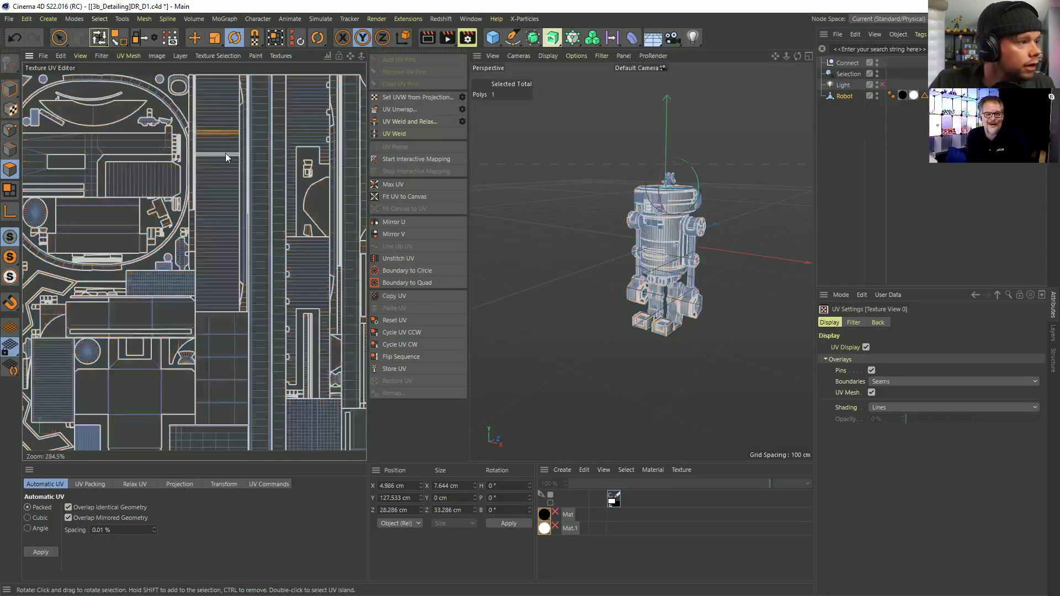
click(223, 162)
right_click(217, 160)
key(Escape)
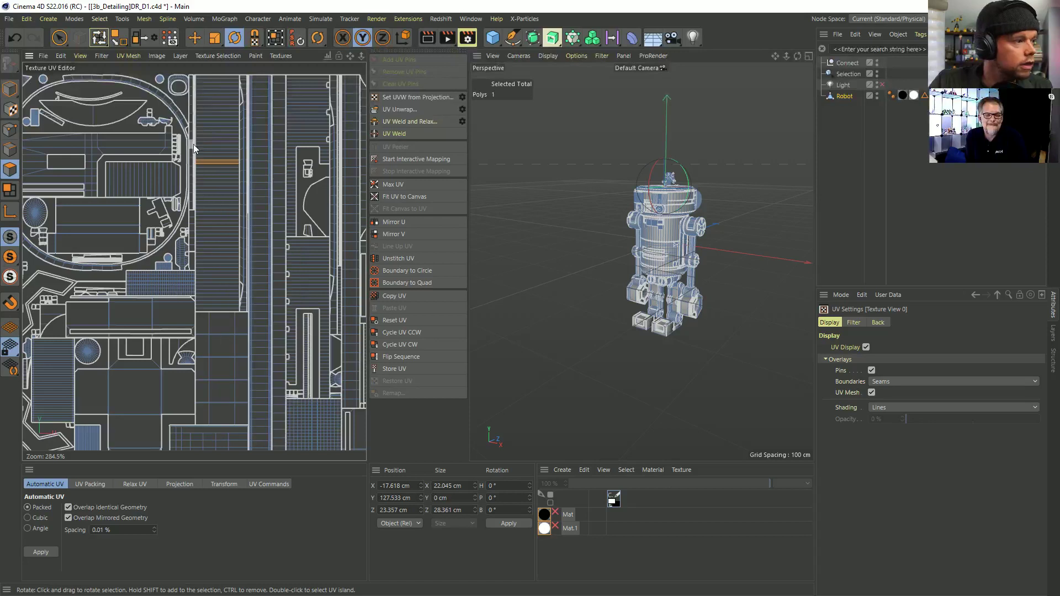
- Select the long vertical strip UV island and inspect the matching ring of polygons on the robot's flat top
double_click(200, 147)
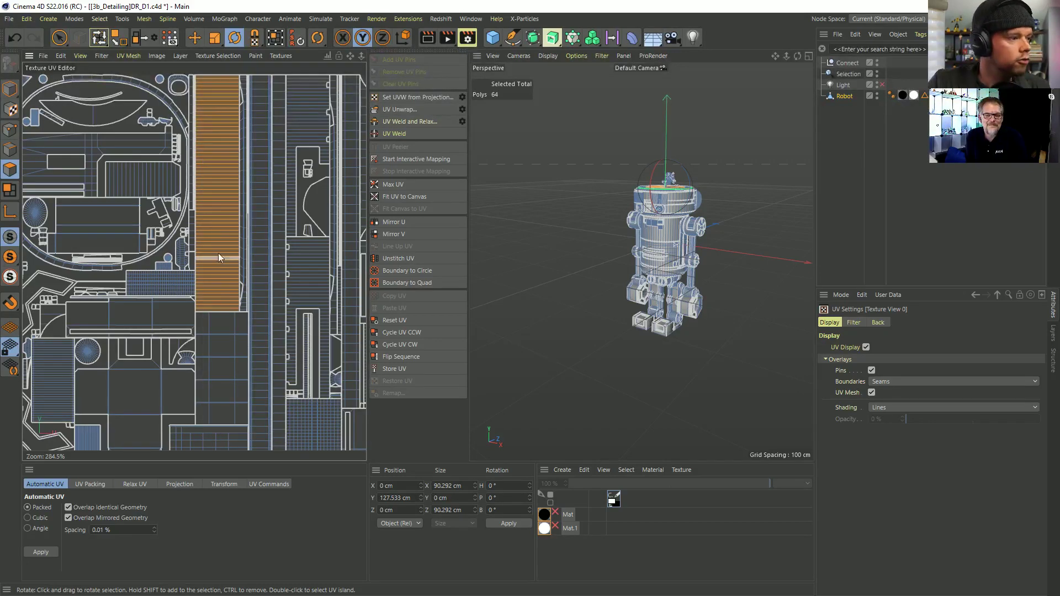
click(259, 166)
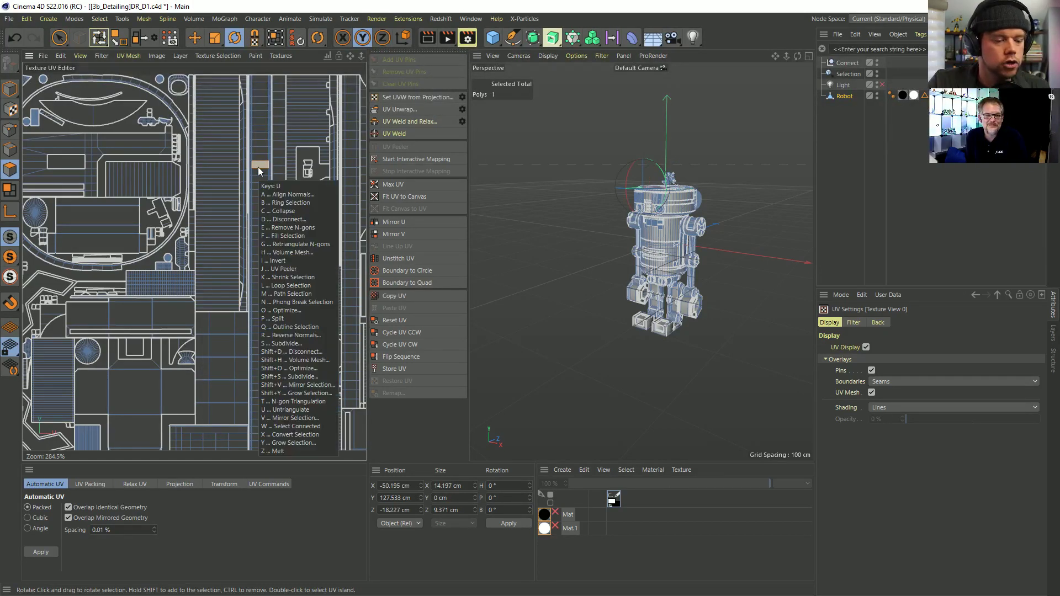
double_click(257, 167)
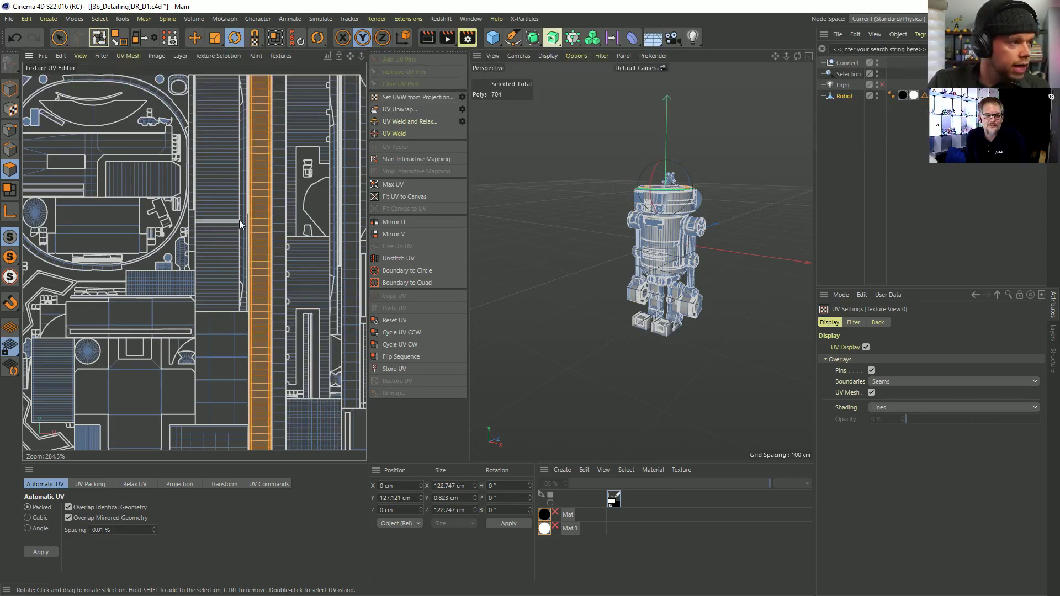
alt+right_drag(654, 215, 751, 174)
alt+drag(751, 174, 632, 280)
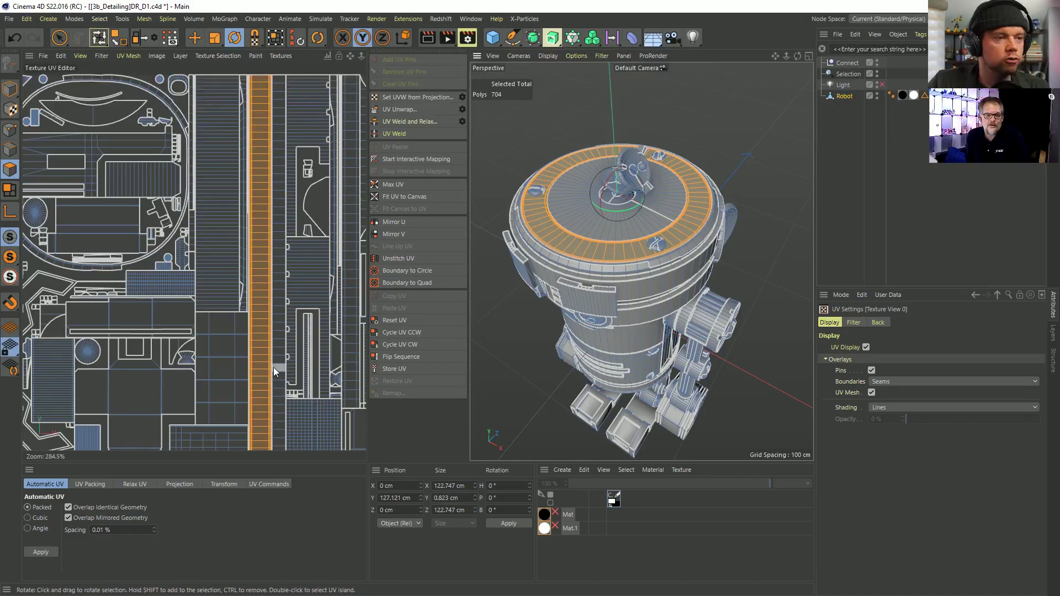
- Detach the UV editor's view options as a floating palette and shade the UVs as Multi-Color Islands
scroll(273, 367, down, 8)
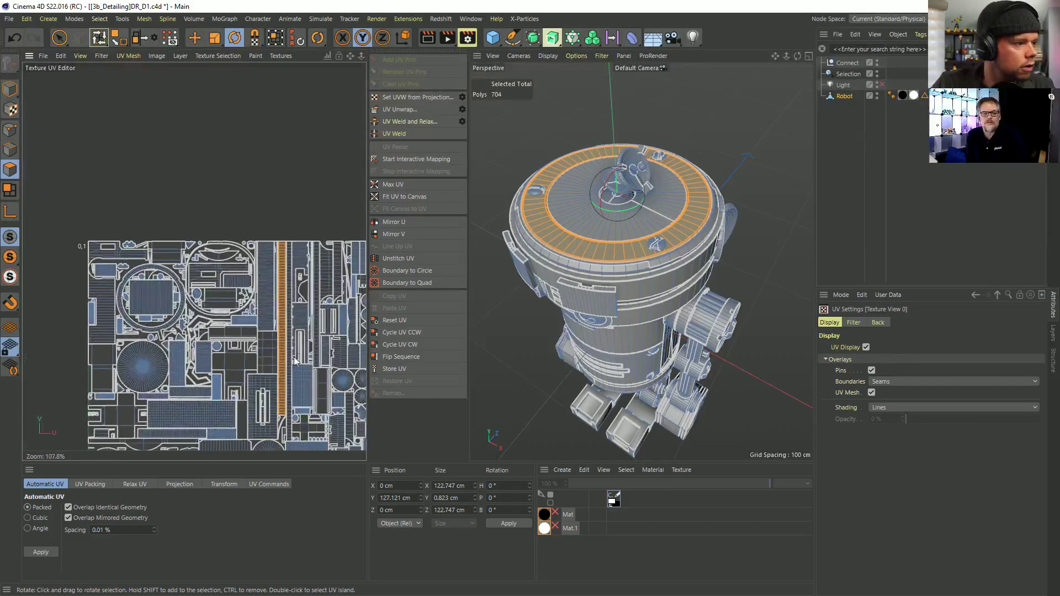
scroll(293, 370, up, 3)
scroll(232, 287, up, 5)
scroll(229, 277, down, 4)
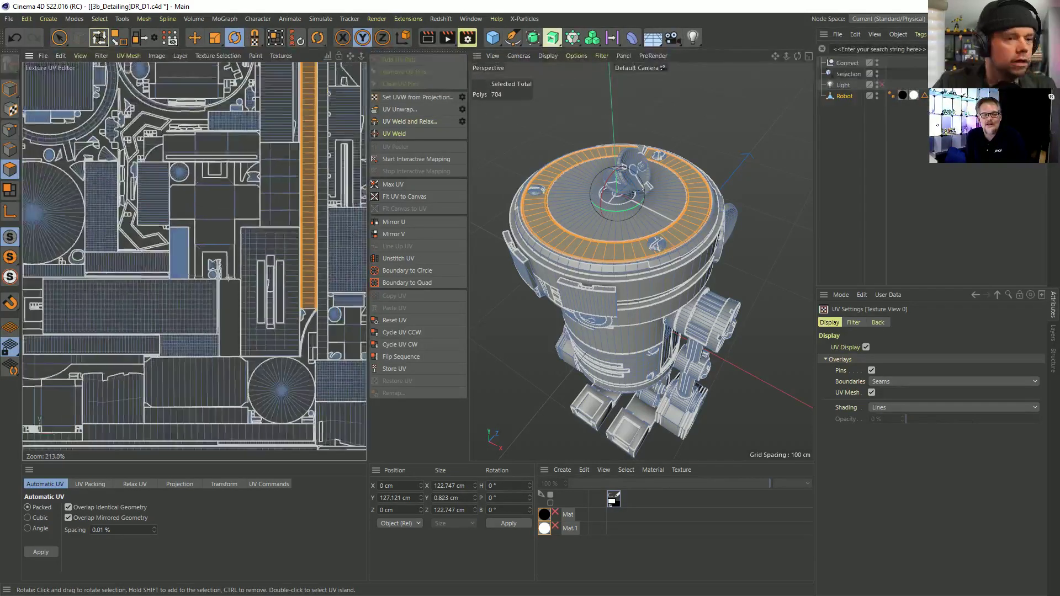
click(102, 56)
click(80, 56)
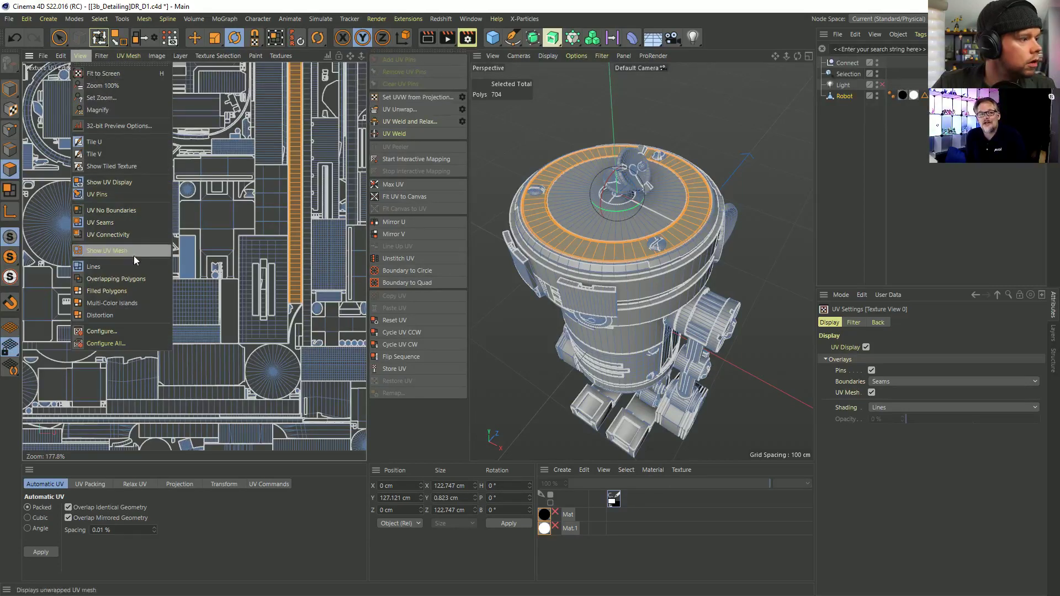
click(91, 65)
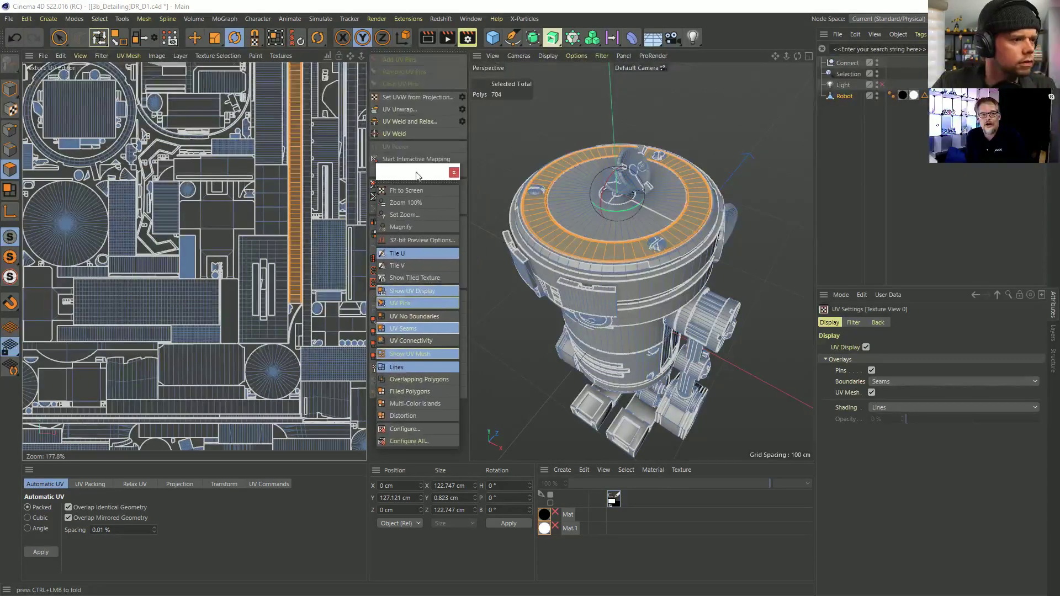
click(421, 404)
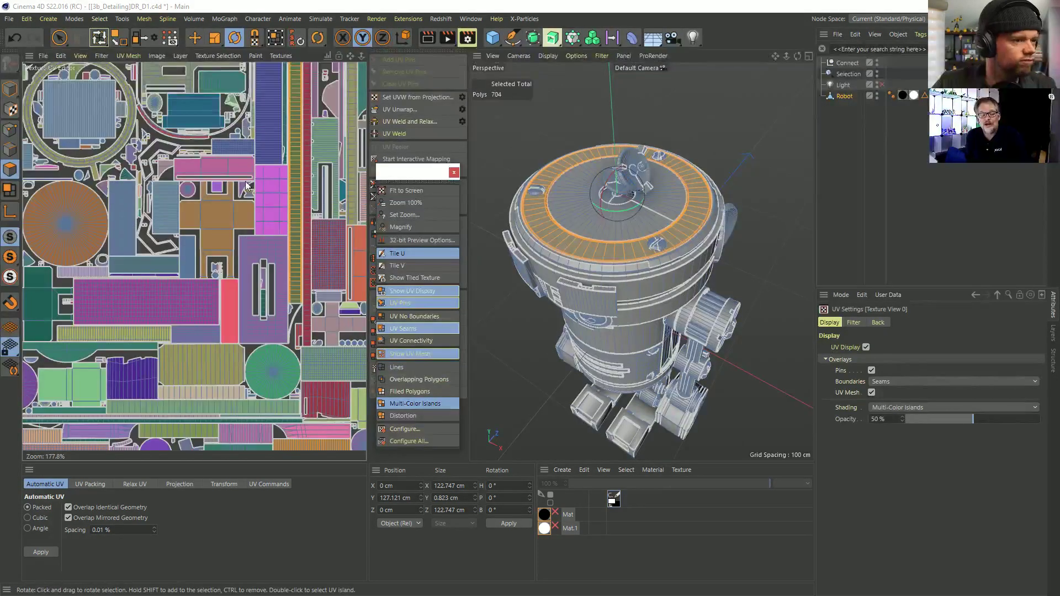
- Switch to UV polygon editing mode, then deselect and reselect the Robot object
click(9, 190)
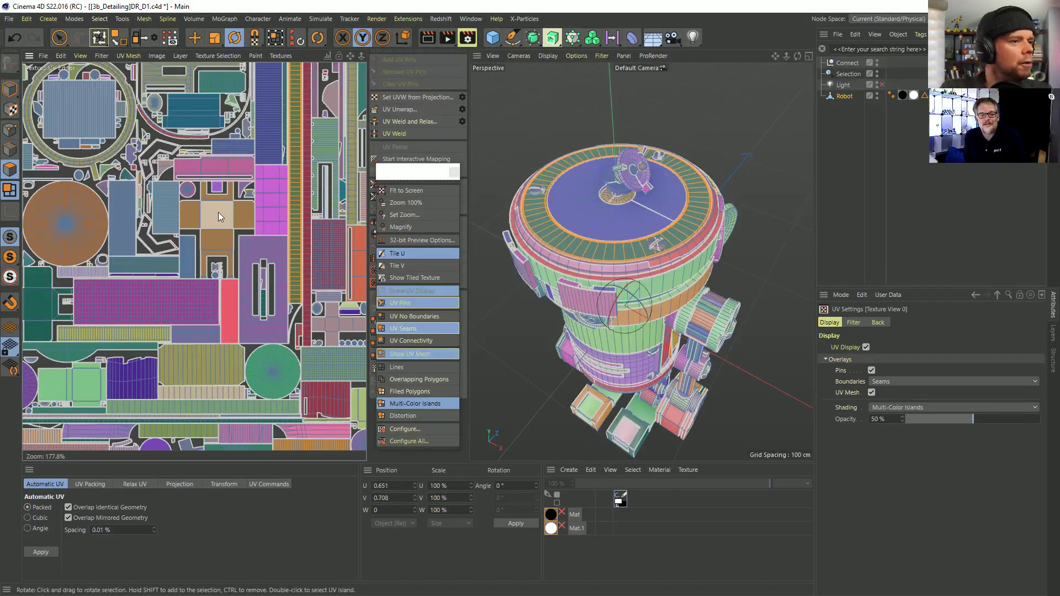
click(841, 141)
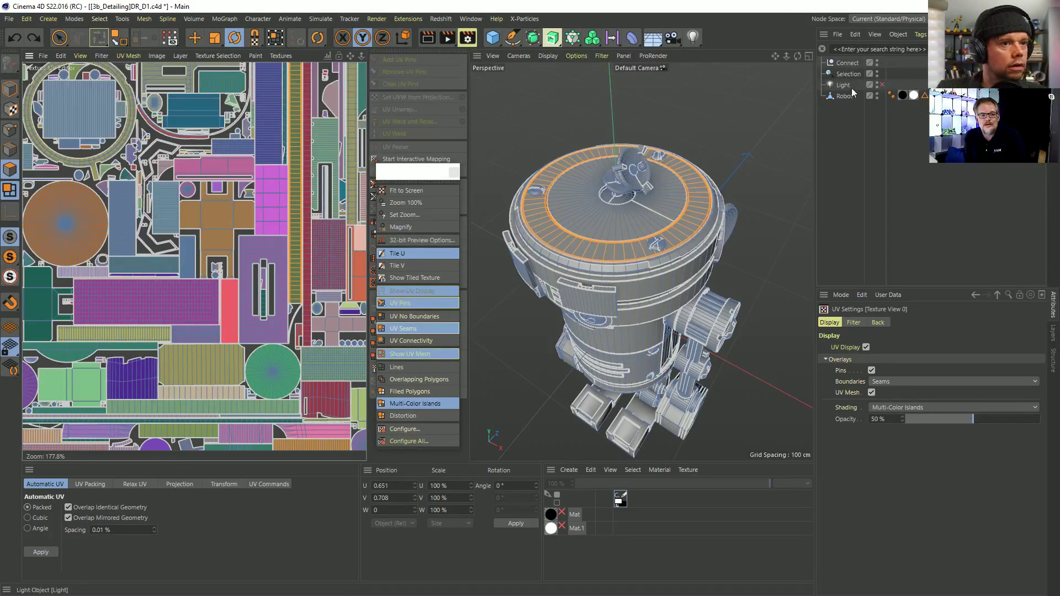
click(834, 95)
- Examine the colored UV islands on the robot's head, body, arms and legs from several 3D angles
alt+drag(631, 272, 638, 236)
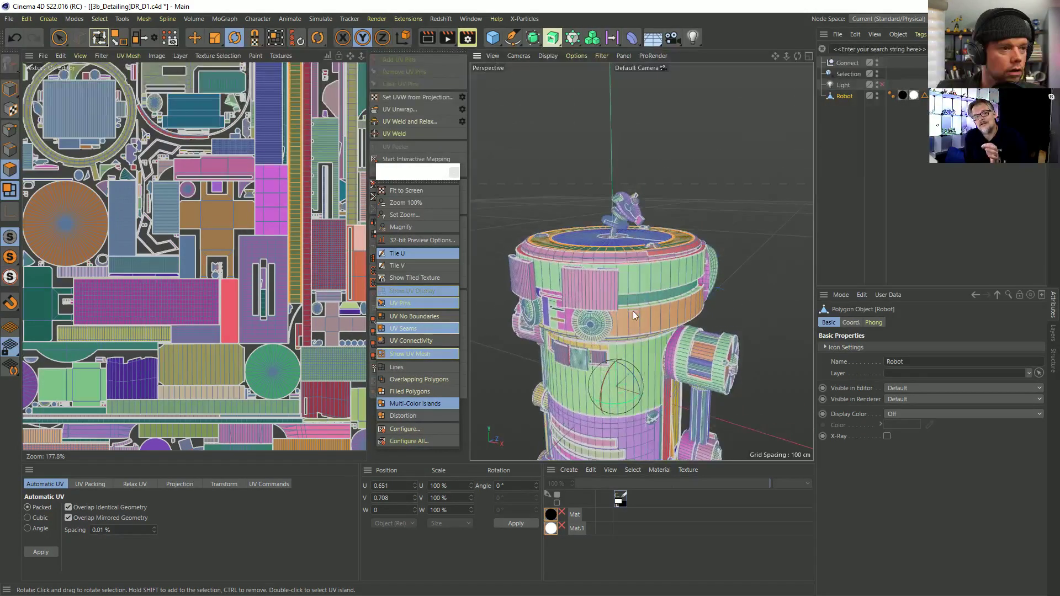
alt+middle_drag(633, 307, 605, 167)
alt+drag(605, 168, 580, 194)
scroll(624, 227, down, 2)
scroll(624, 228, up, 3)
scroll(724, 236, up, 8)
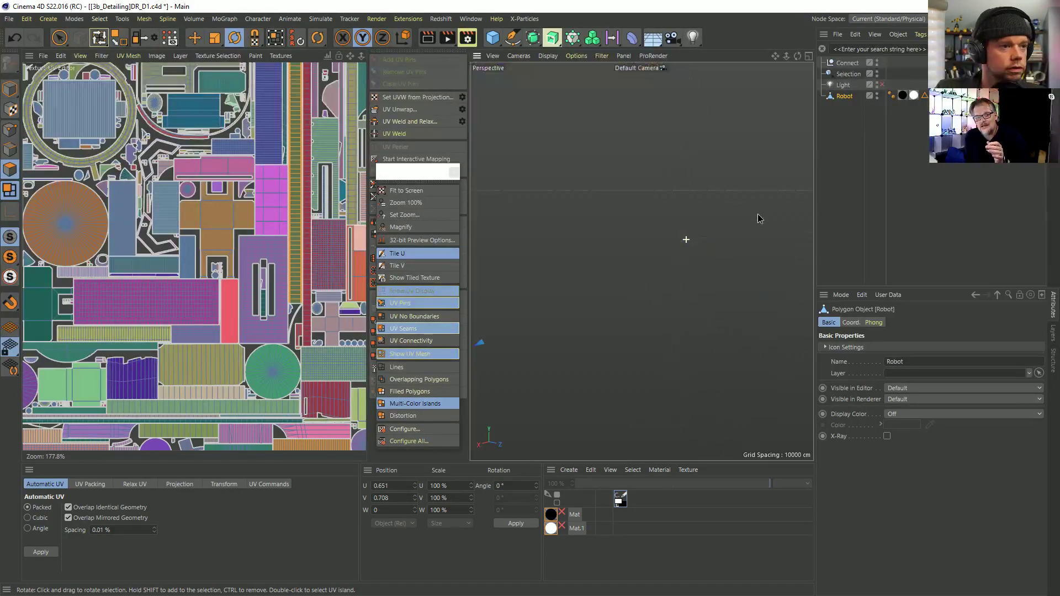
scroll(723, 236, down, 5)
scroll(724, 235, up, 5)
alt+drag(724, 235, 637, 236)
scroll(637, 236, down, 6)
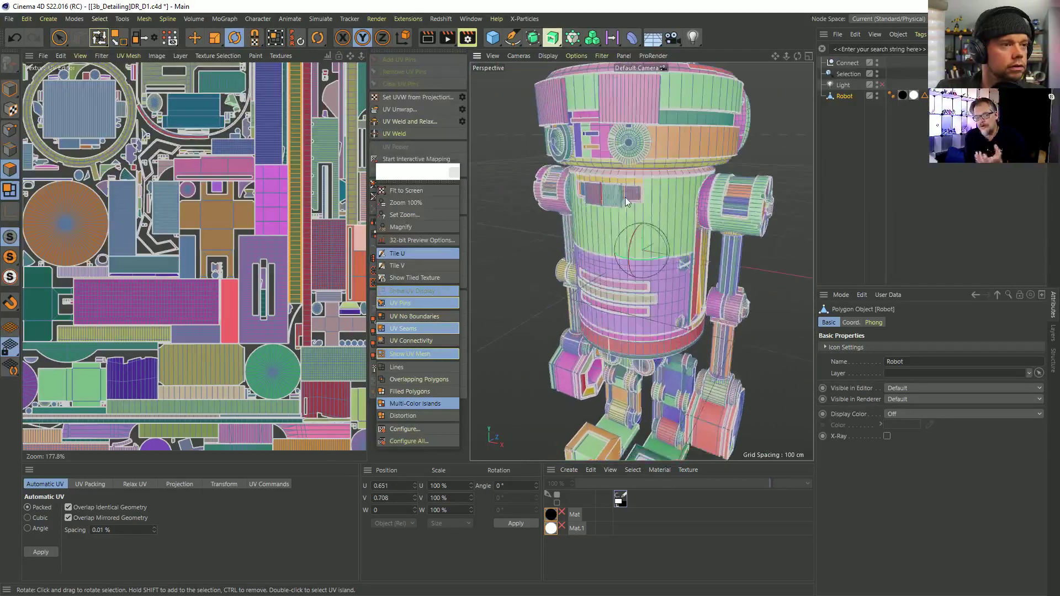
alt+drag(612, 203, 615, 234)
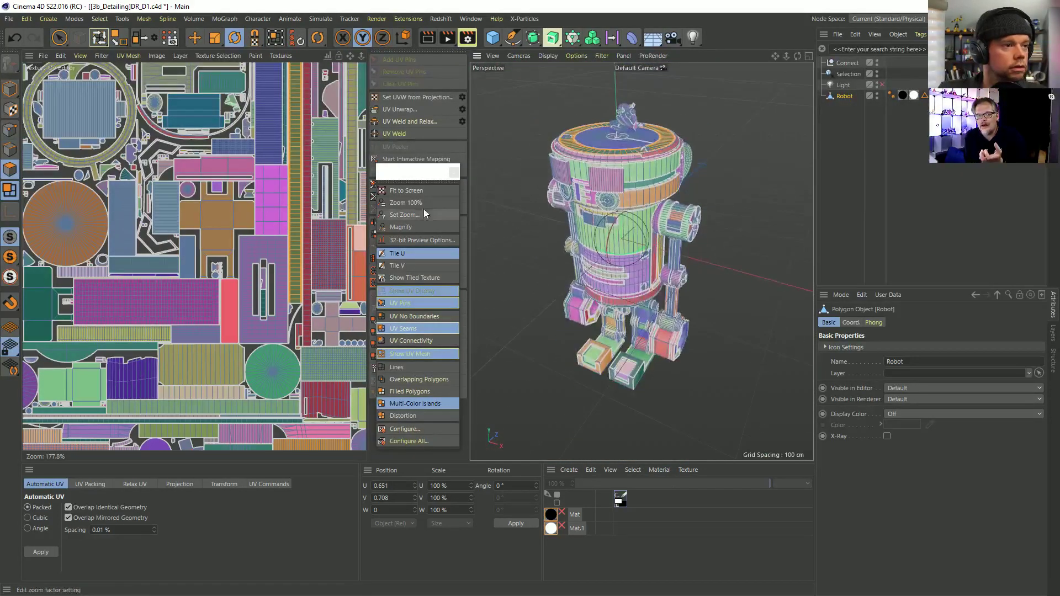
- Examine up close the UV islands nested inside the ring-shaped island, including the large striped rectangle
scroll(273, 243, down, 2)
scroll(273, 244, down, 2)
scroll(221, 210, up, 4)
scroll(194, 193, down, 1)
alt+middle_drag(185, 182, 186, 188)
scroll(187, 189, up, 14)
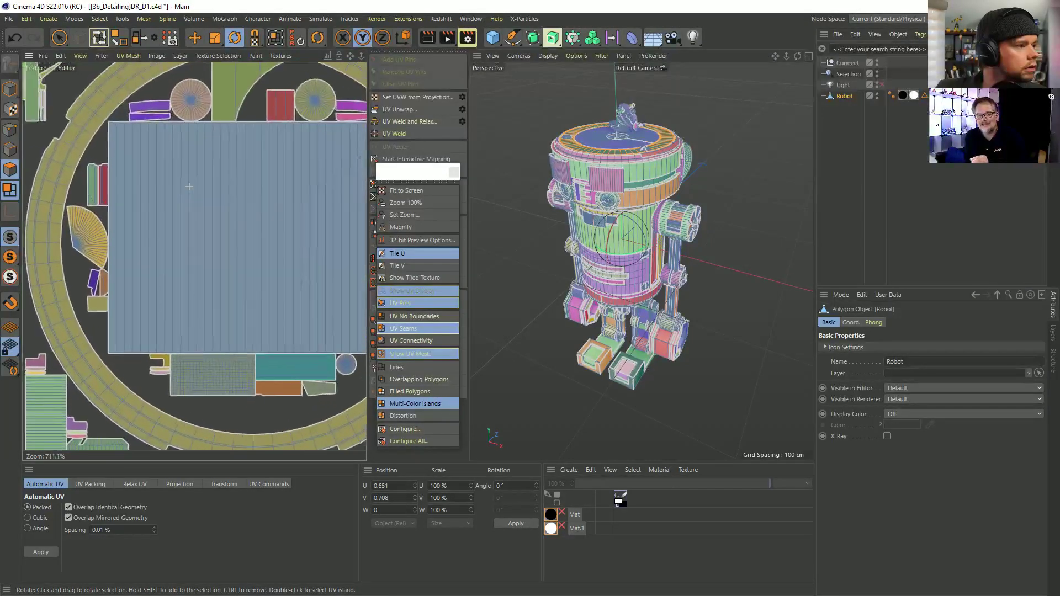
scroll(205, 141, down, 6)
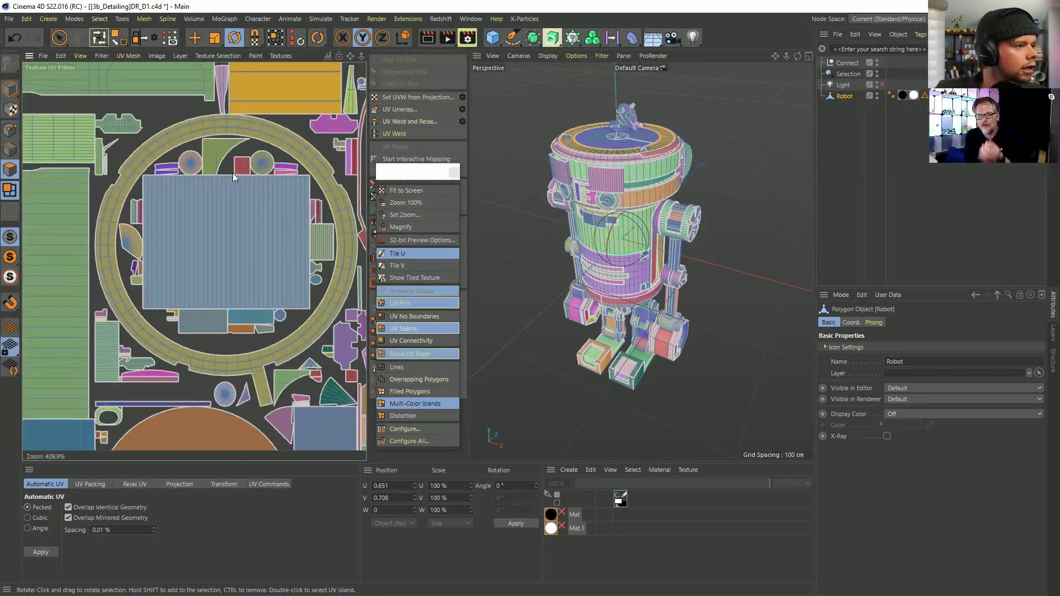
scroll(230, 209, up, 2)
scroll(229, 210, down, 3)
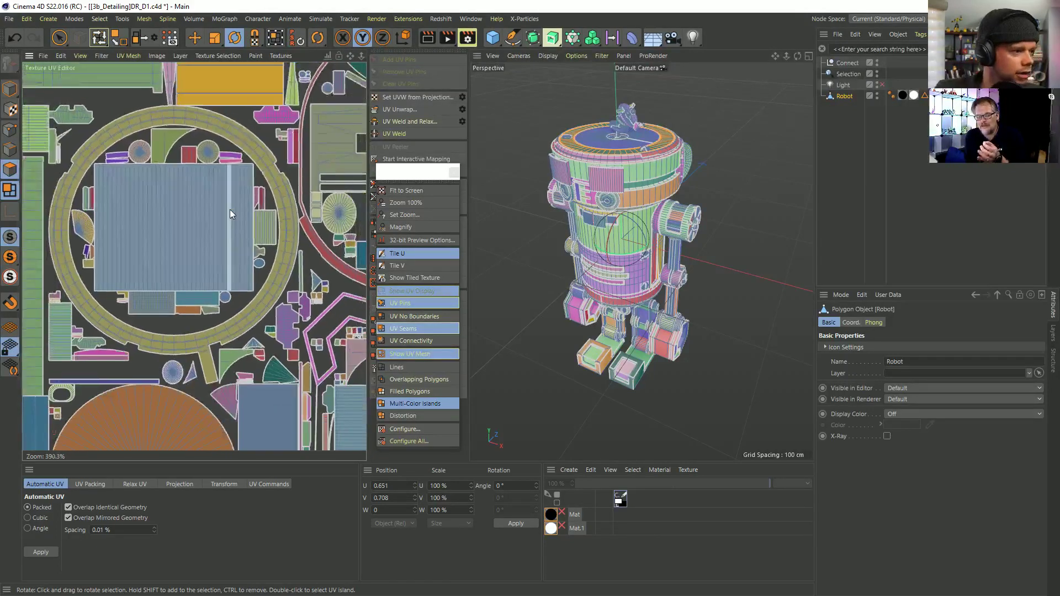
scroll(205, 263, up, 3)
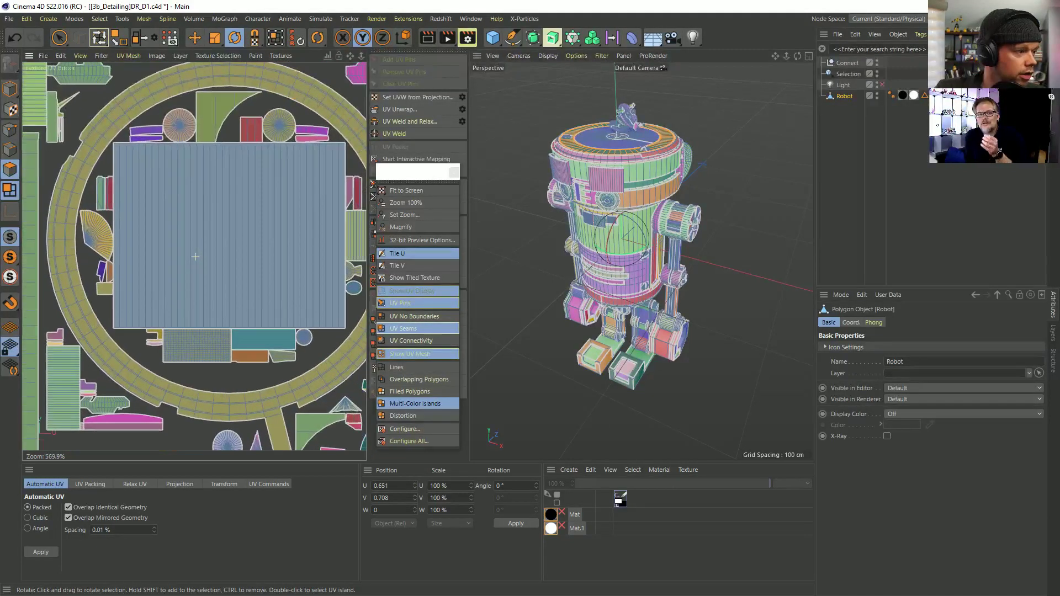
scroll(223, 220, down, 8)
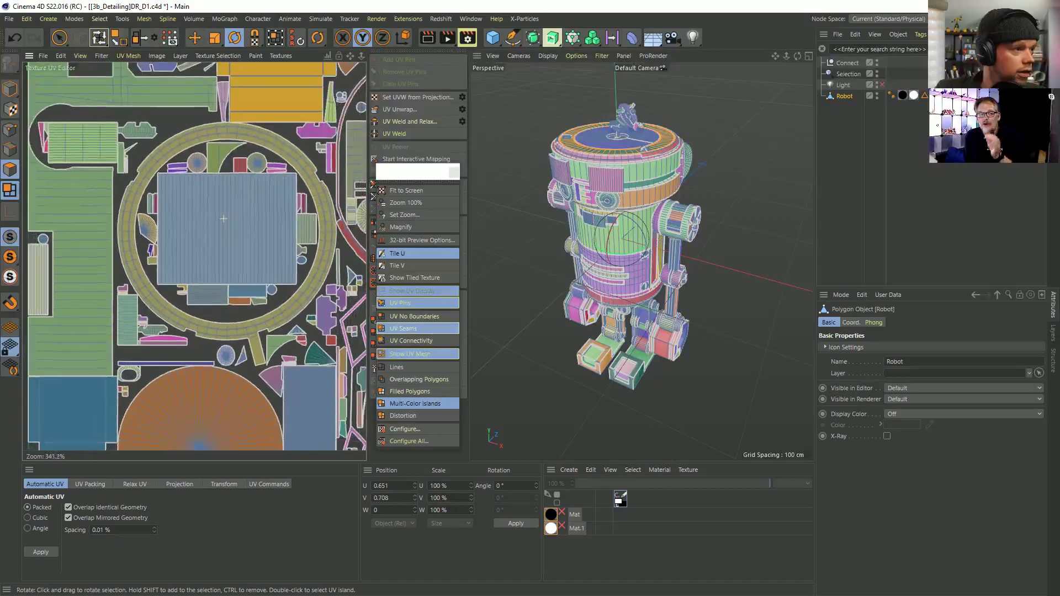
scroll(223, 218, up, 4)
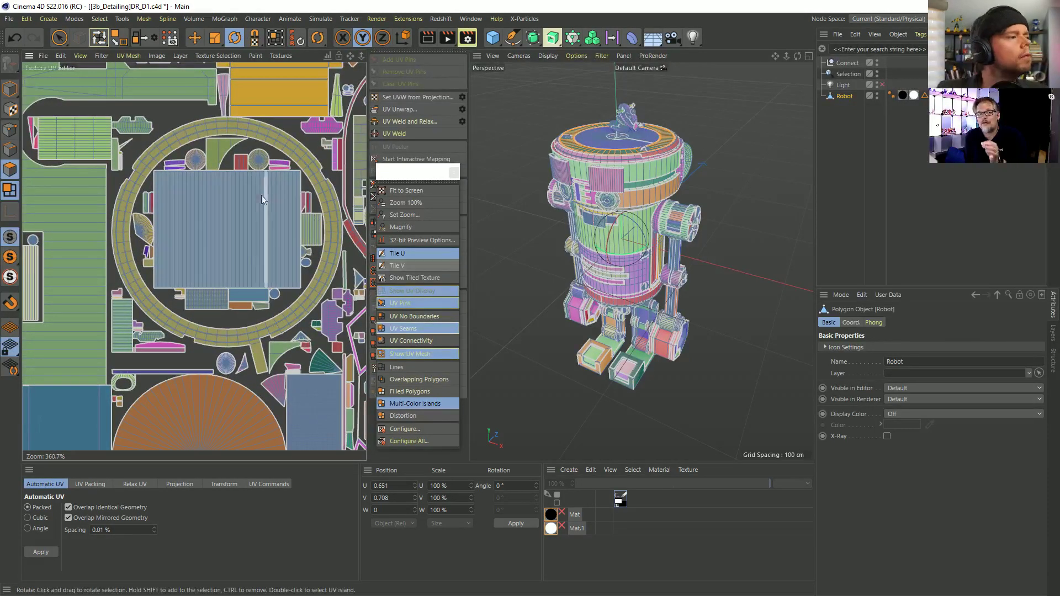
- Examine how tightly the colored islands are packed across the whole UV layout, from the ring islands to the long strips
middle_drag(270, 198, 170, 204)
scroll(290, 202, down, 6)
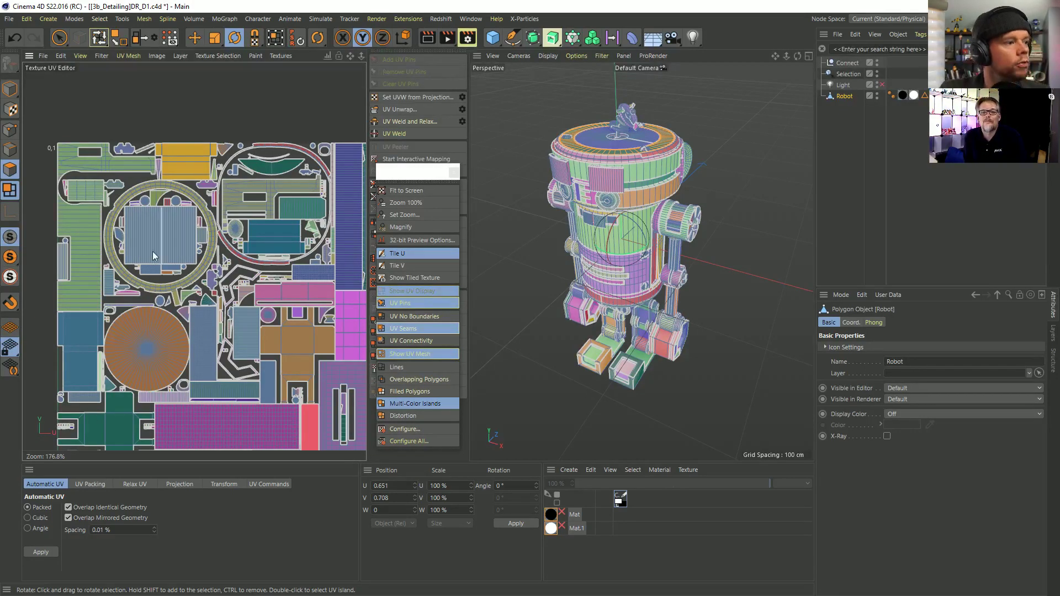
scroll(197, 265, up, 5)
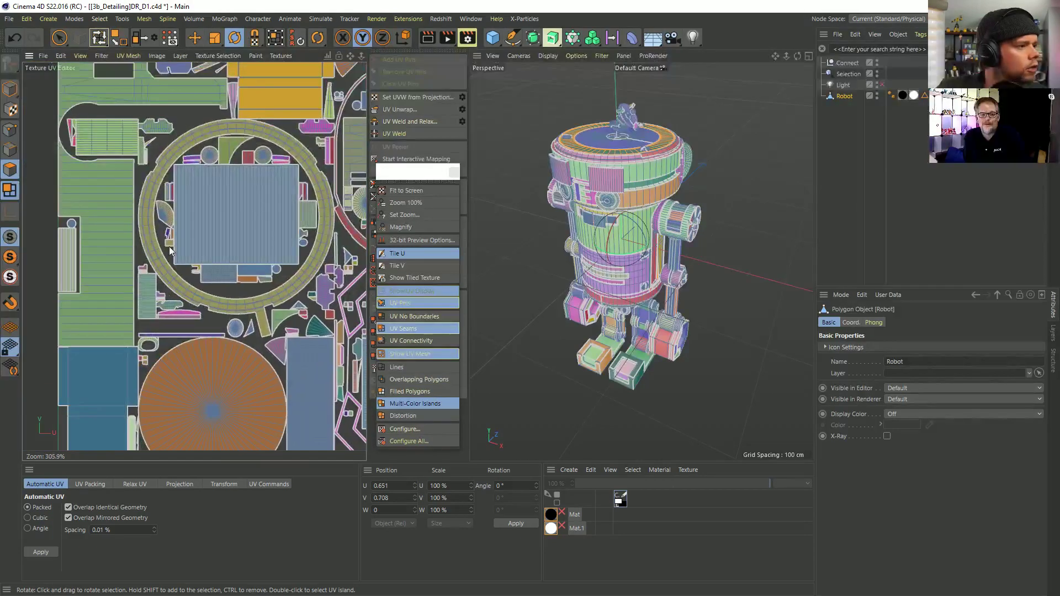
scroll(215, 209, down, 3)
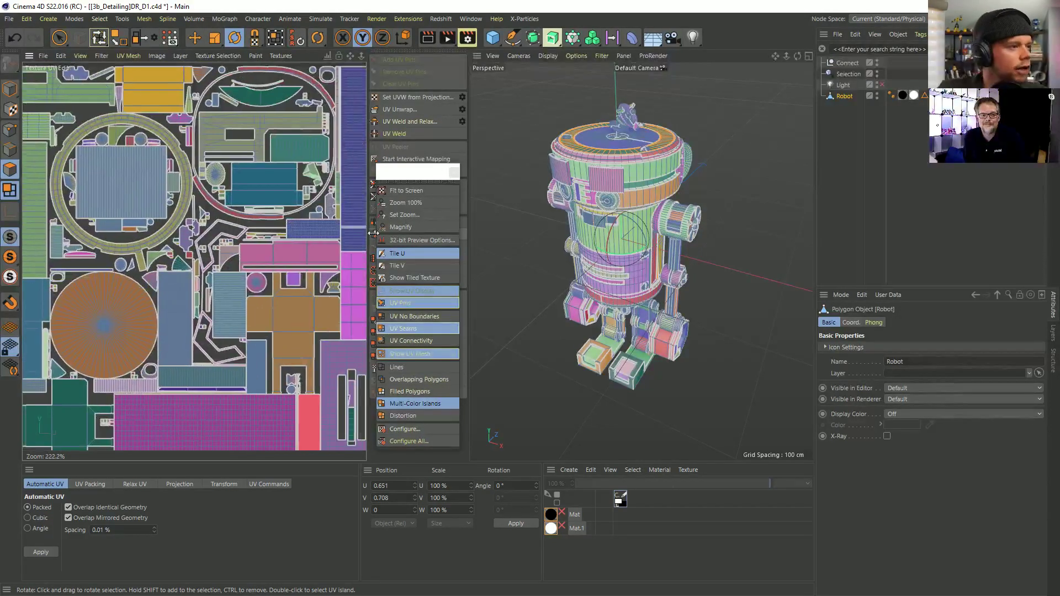
scroll(308, 238, down, 5)
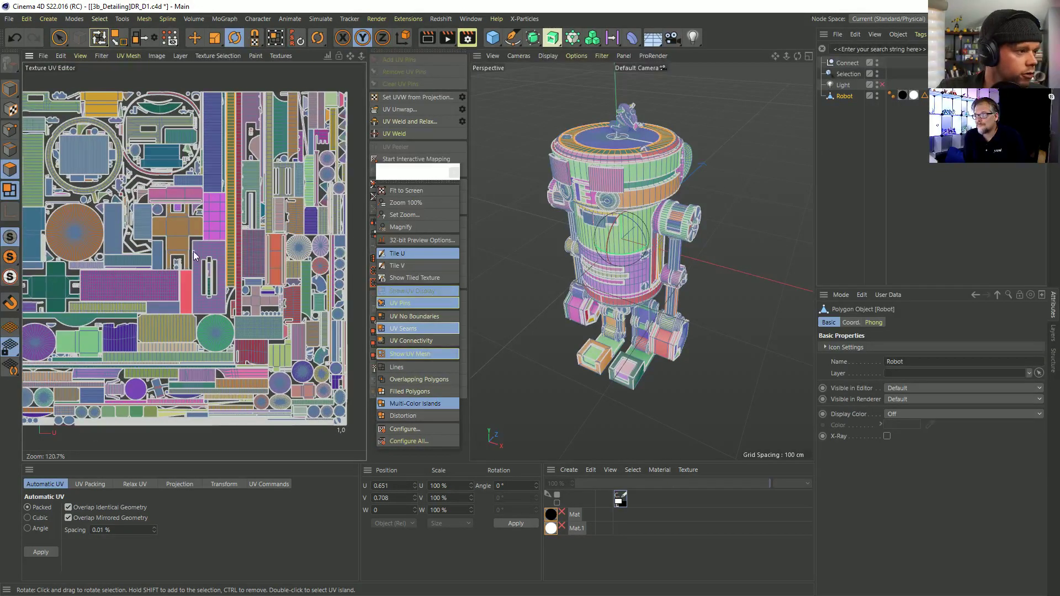
scroll(168, 227, up, 2)
alt+middle_drag(162, 206, 87, 150)
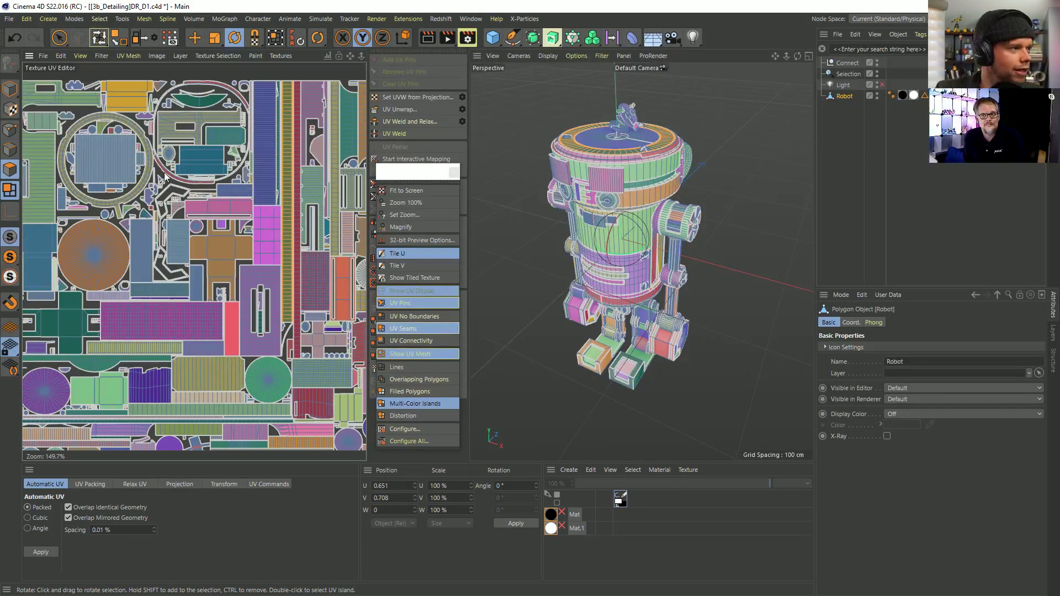
scroll(169, 184, up, 7)
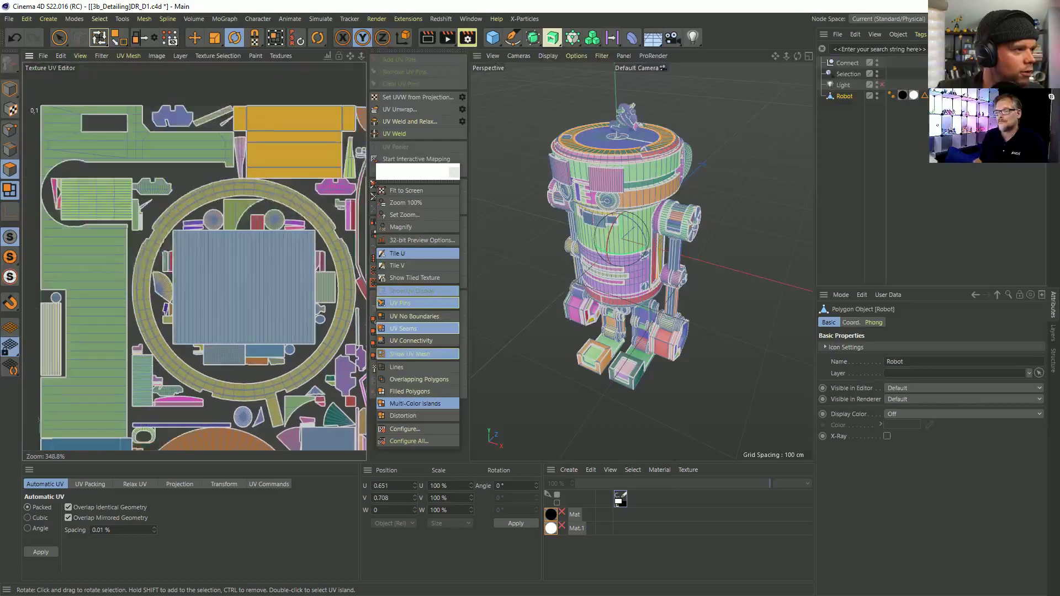
alt+middle_drag(359, 312, 215, 188)
scroll(346, 317, down, 6)
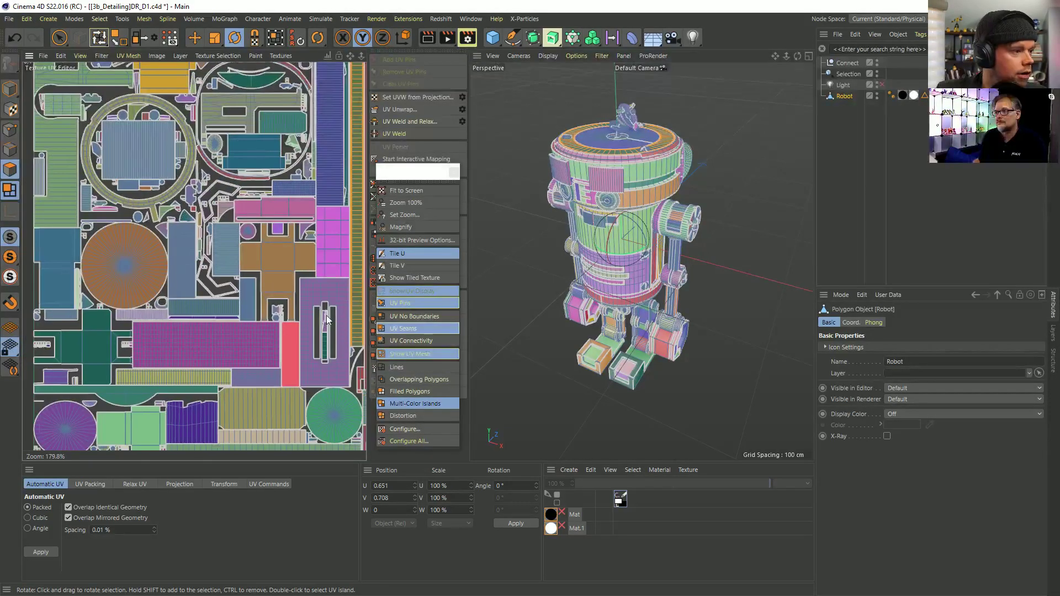
alt+middle_drag(324, 319, 210, 254)
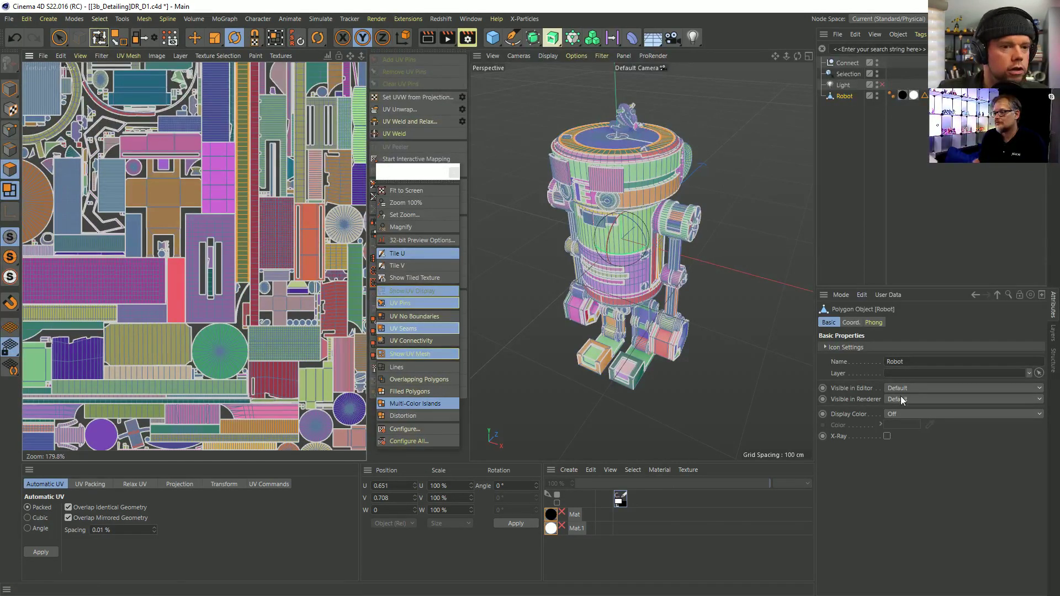
- Compare the Filled Polygons and Distortion shading modes and check the UV islands for stretching
drag(401, 176, 390, 143)
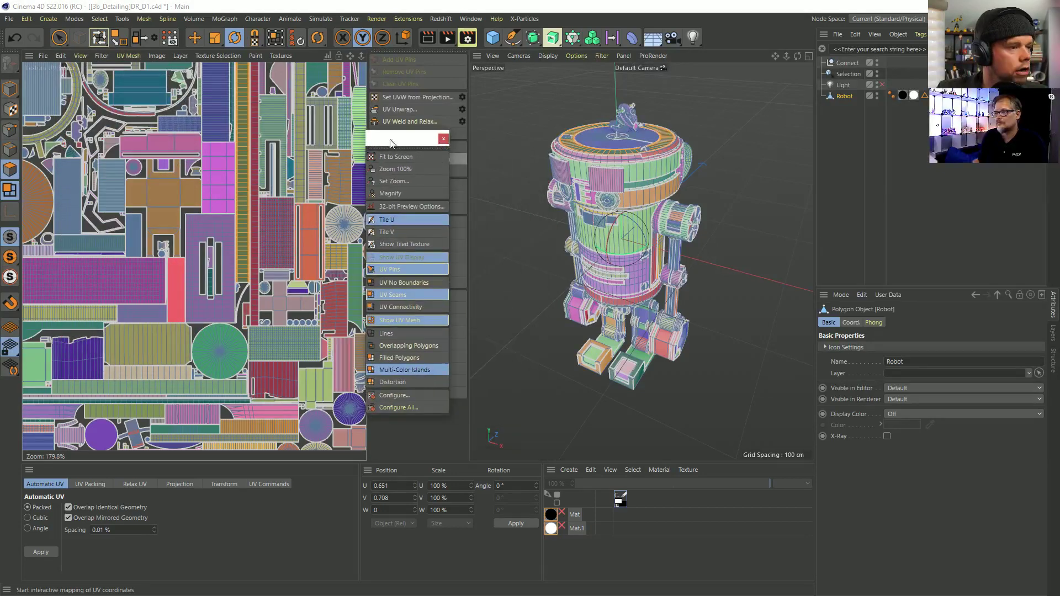
click(411, 358)
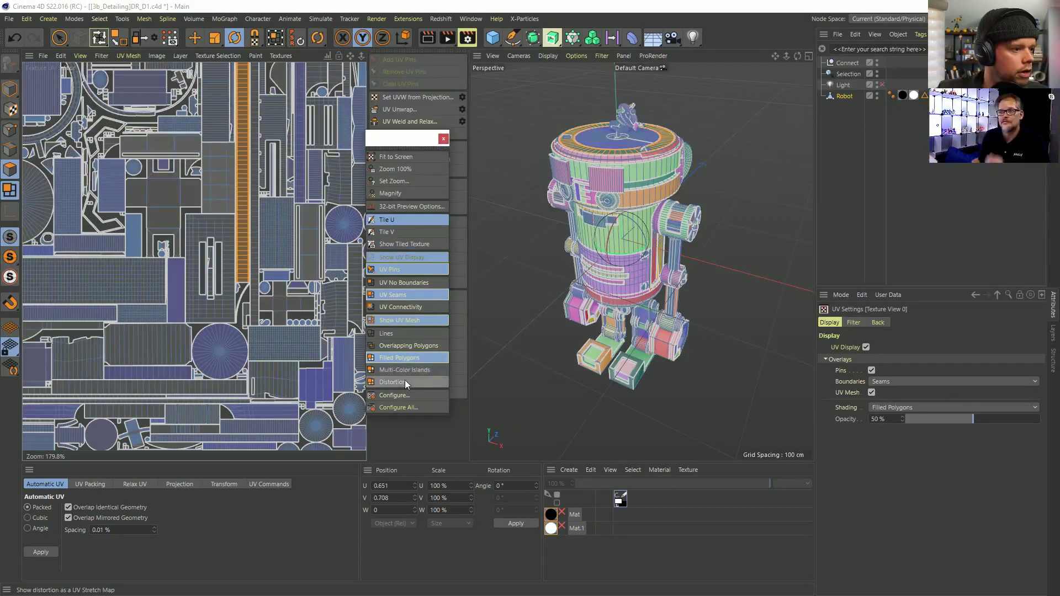
click(405, 381)
alt+middle_drag(204, 264, 160, 90)
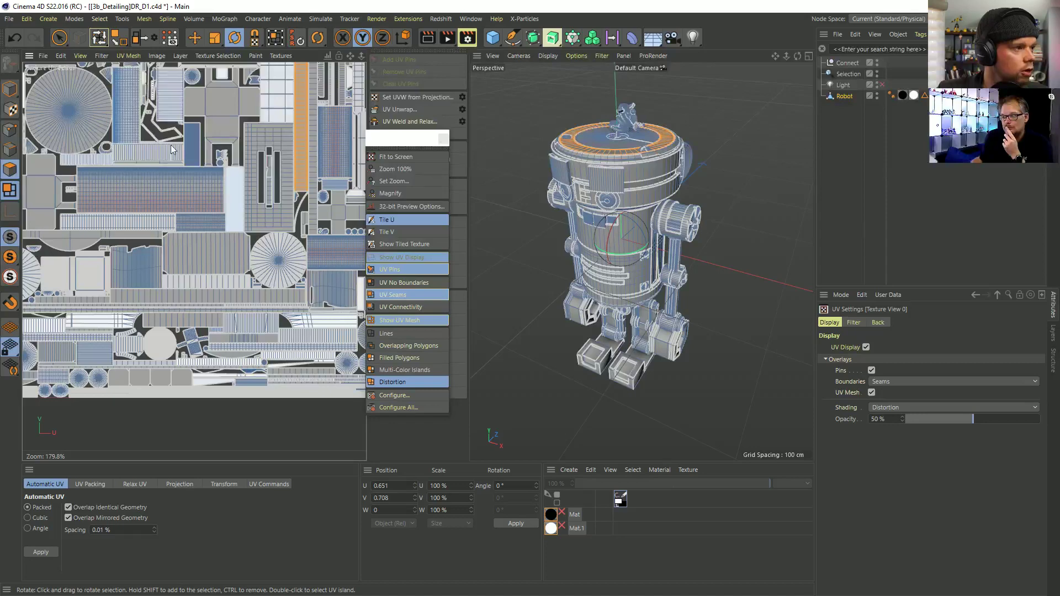
alt+middle_drag(170, 153, 127, 241)
alt+middle_drag(133, 119, 135, 168)
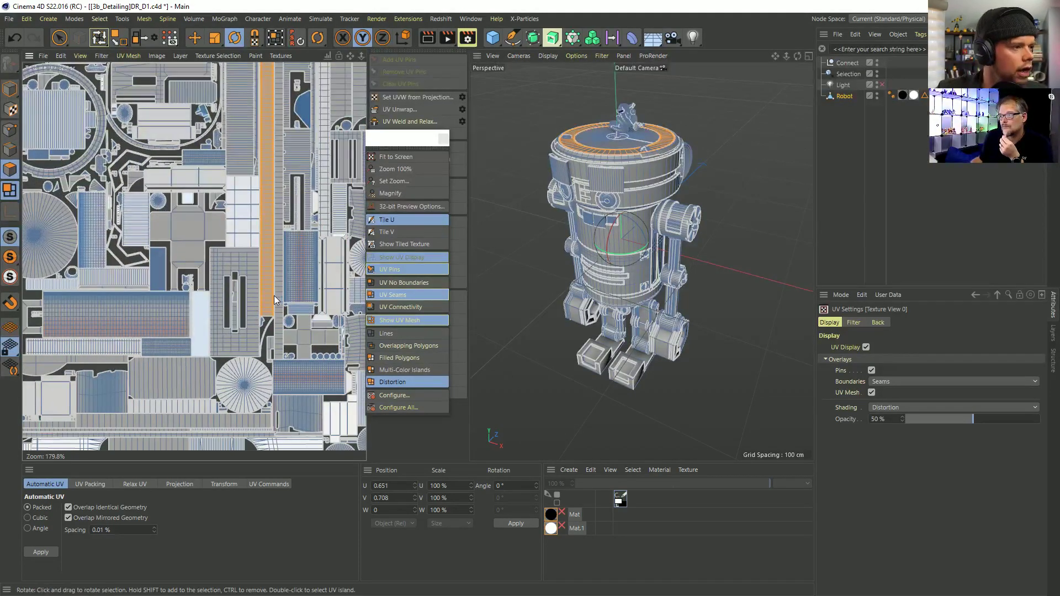
- Return the UV editor's shading to Lines
click(405, 370)
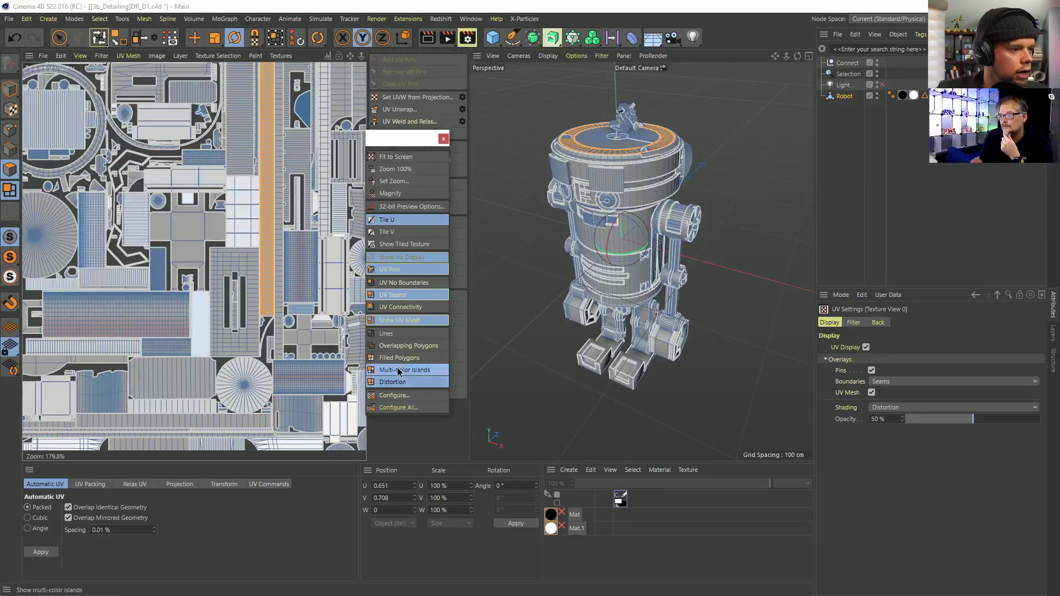
click(382, 332)
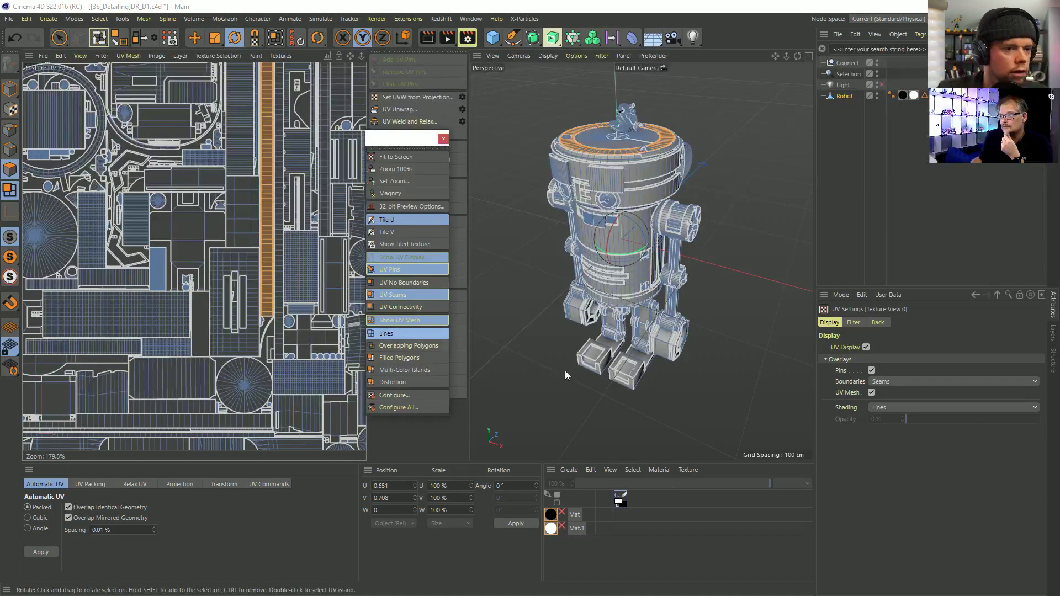
- Set the UV boundaries overlay to Connectivity and examine the color-matched island edges across the layout
click(886, 383)
click(896, 416)
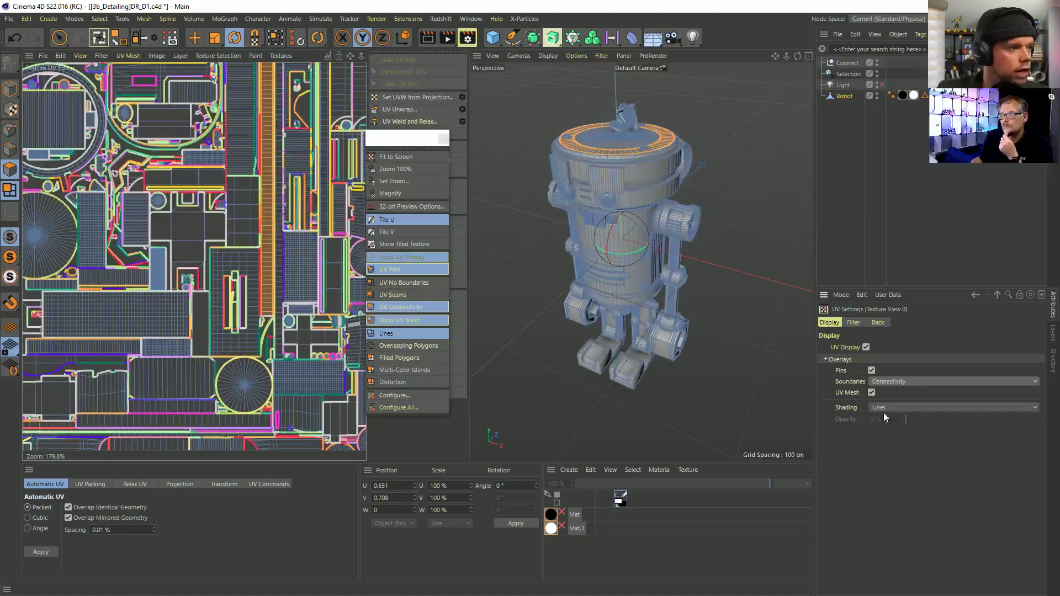
scroll(205, 182, up, 8)
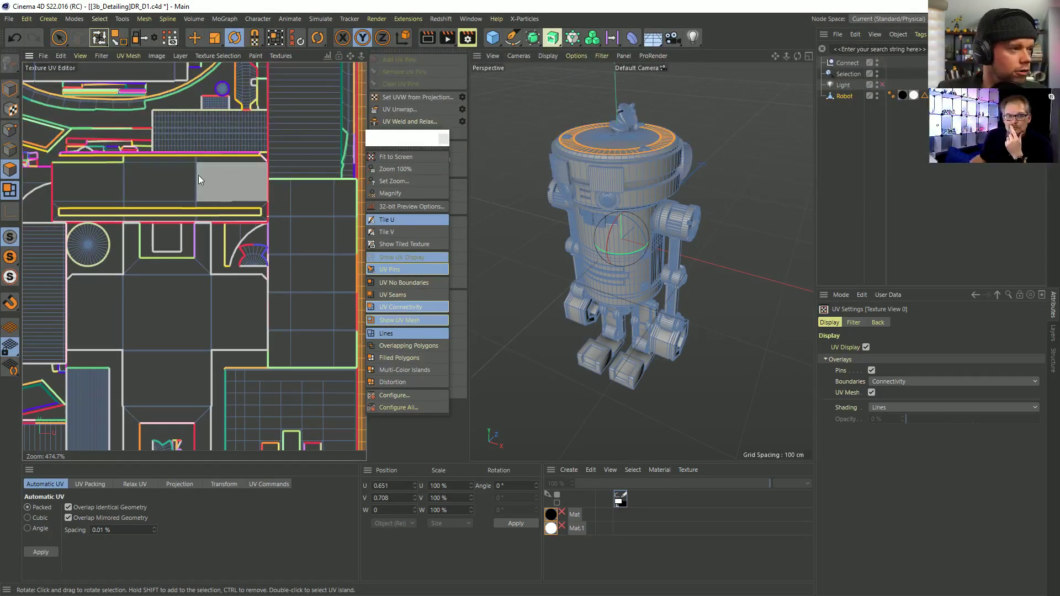
alt+middle_drag(198, 176, 277, 302)
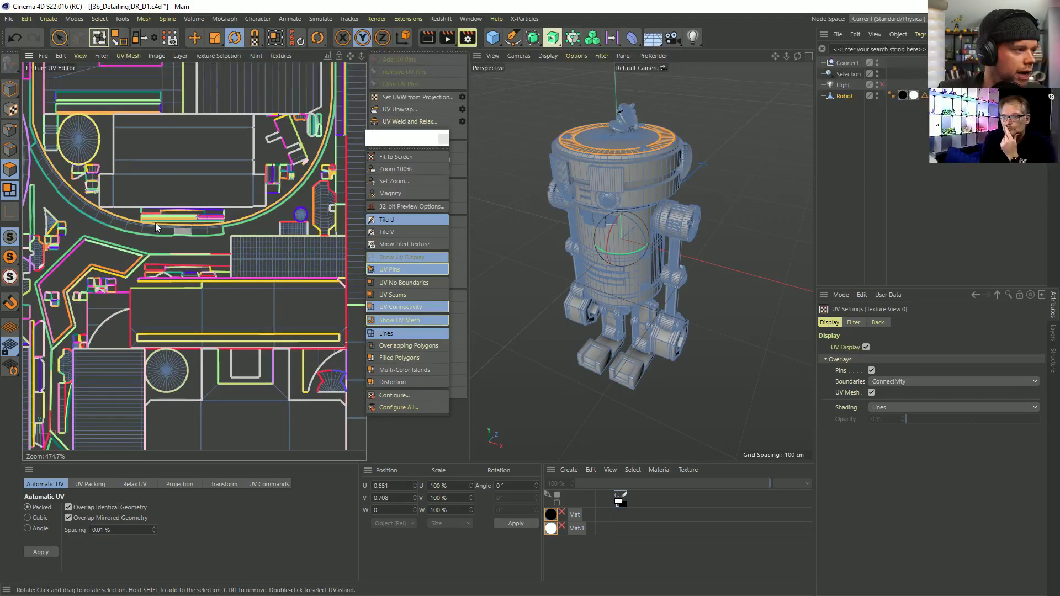
scroll(184, 184, down, 9)
alt+middle_drag(260, 192, 229, 175)
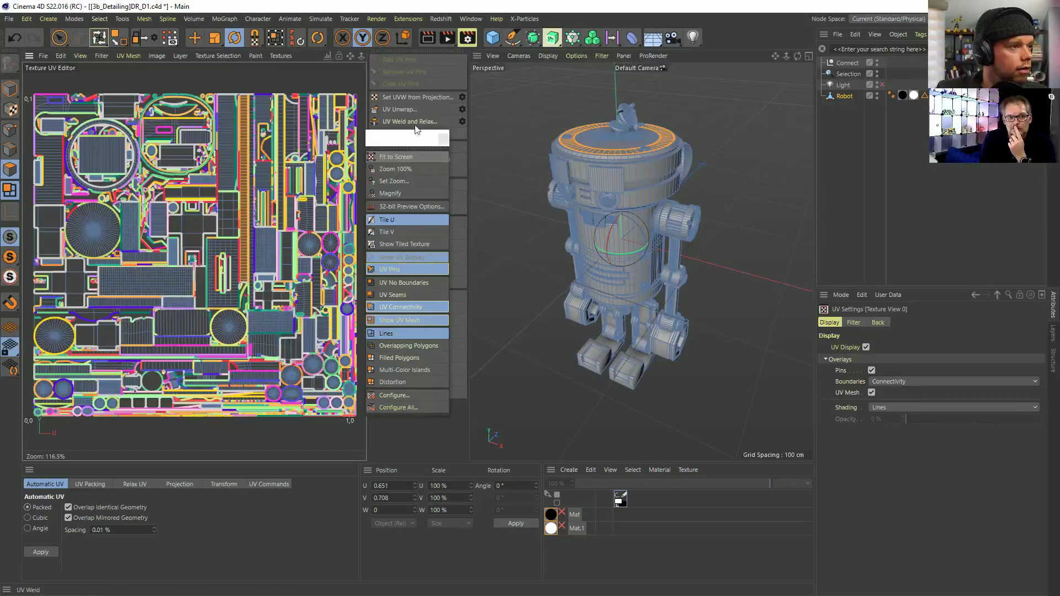
- Compare the Automatic UV settings with the Geometric, Bounding Box and Rasterized UV packing options, leaving Rasterized chosen
click(94, 485)
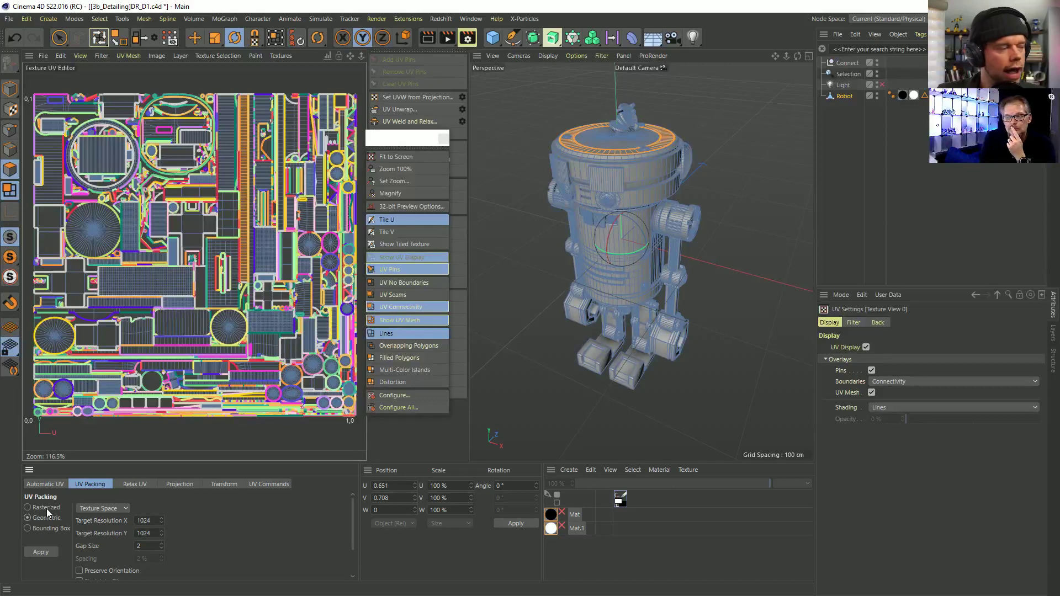
click(37, 488)
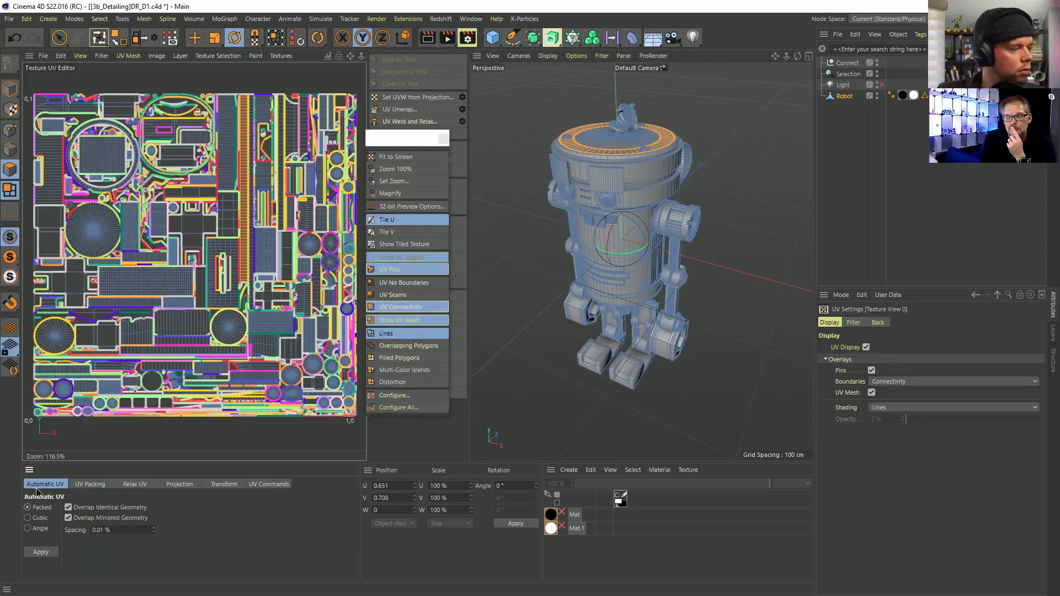
click(88, 485)
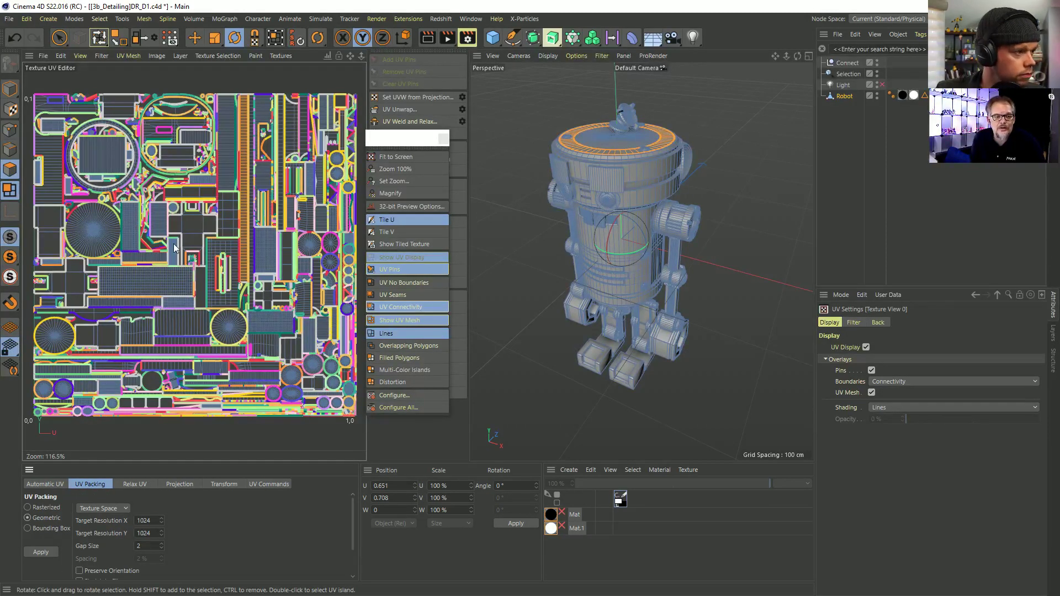
scroll(607, 231, up, 10)
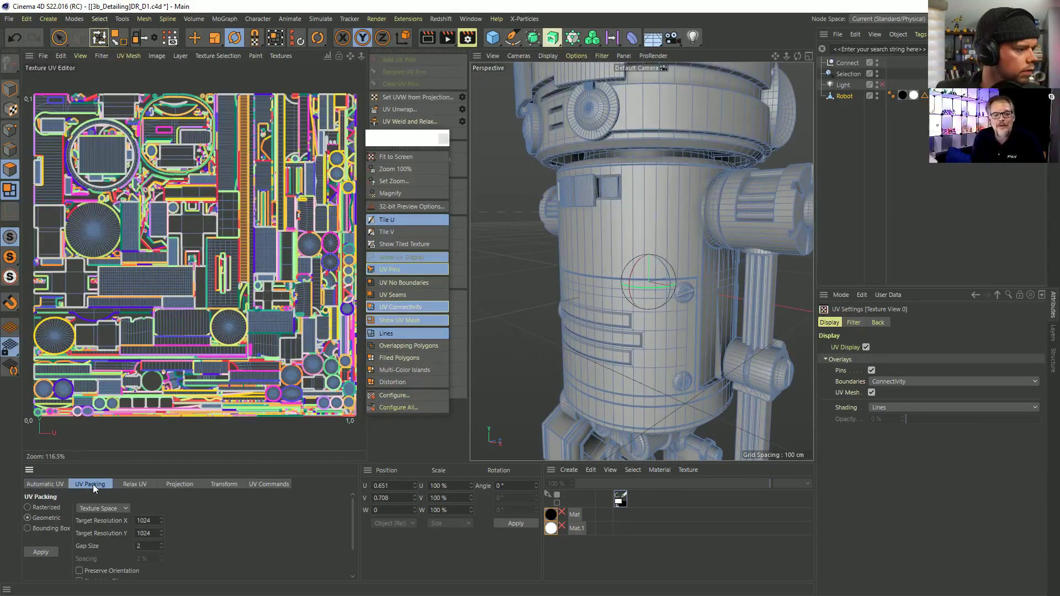
click(54, 529)
scroll(234, 273, down, 5)
scroll(234, 273, up, 6)
scroll(233, 270, down, 3)
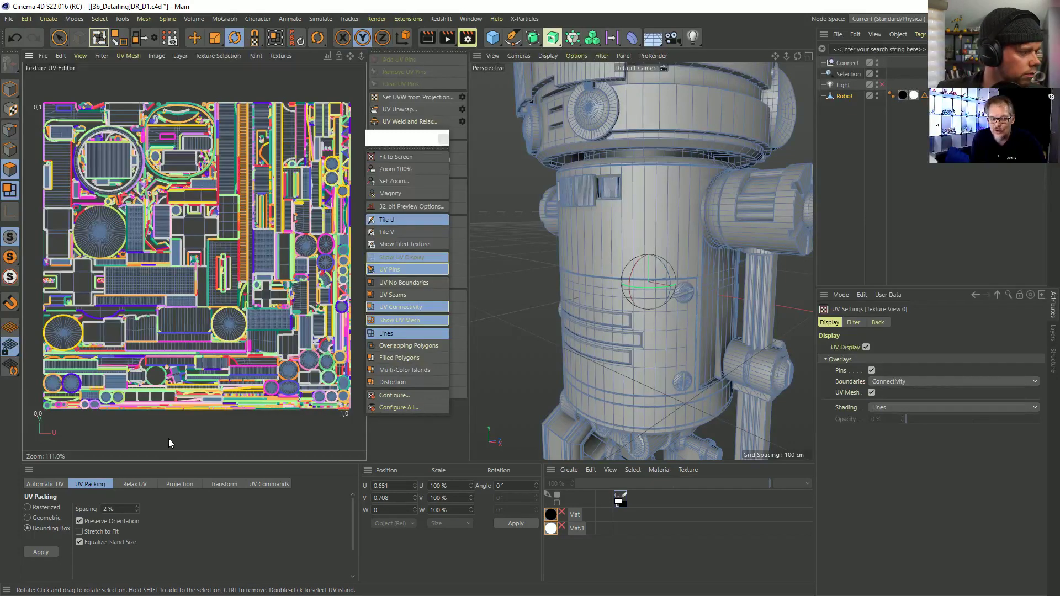
click(28, 508)
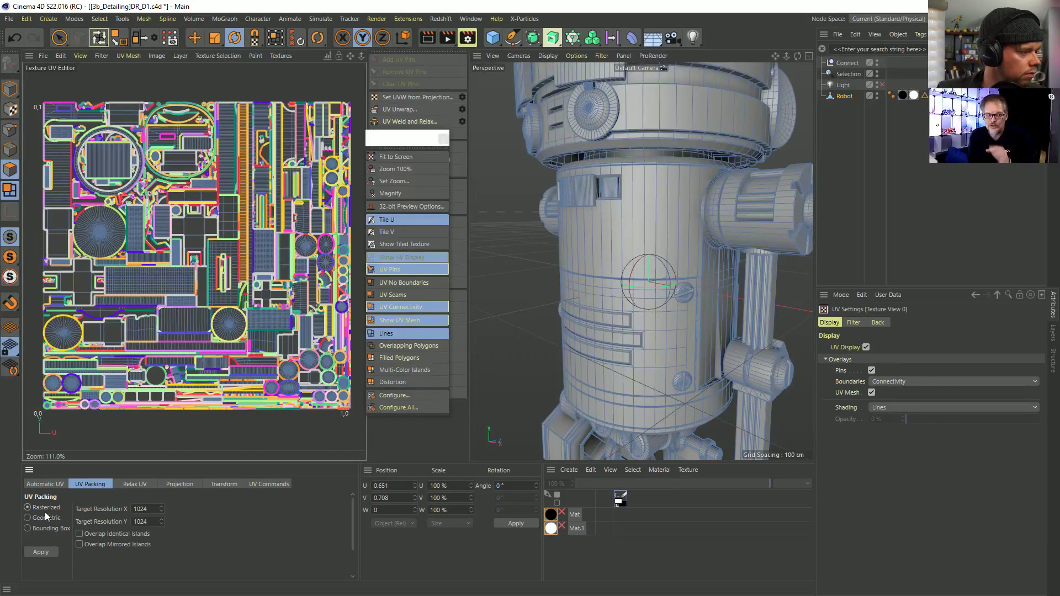
click(47, 516)
click(45, 507)
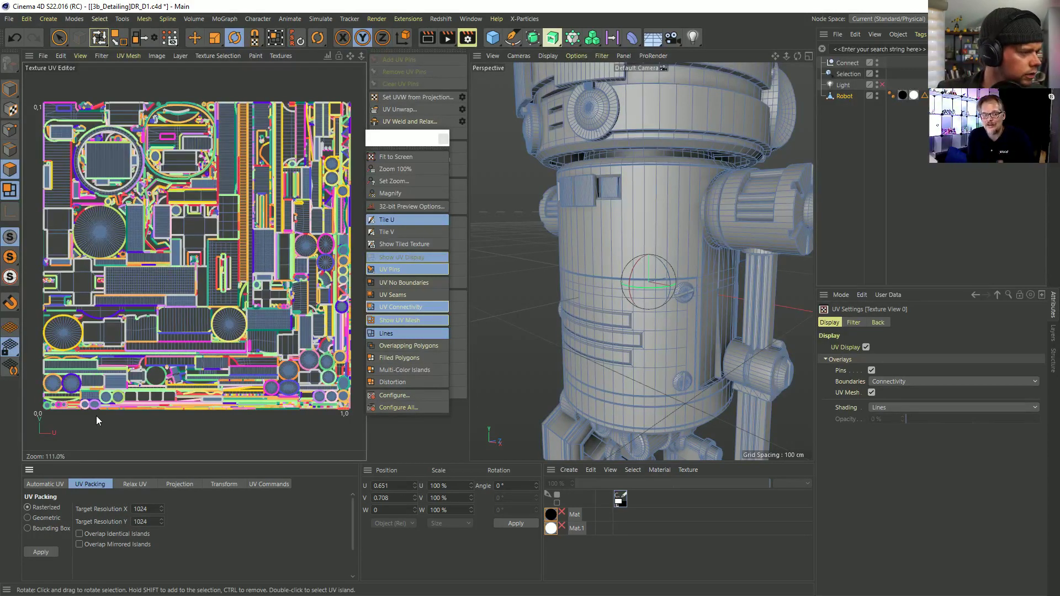
- Examine how the UV islands fill the layout, including the tiny islands packed near the U = 1, V = 0 corner
alt+right_drag(195, 240, 148, 240)
scroll(195, 241, up, 5)
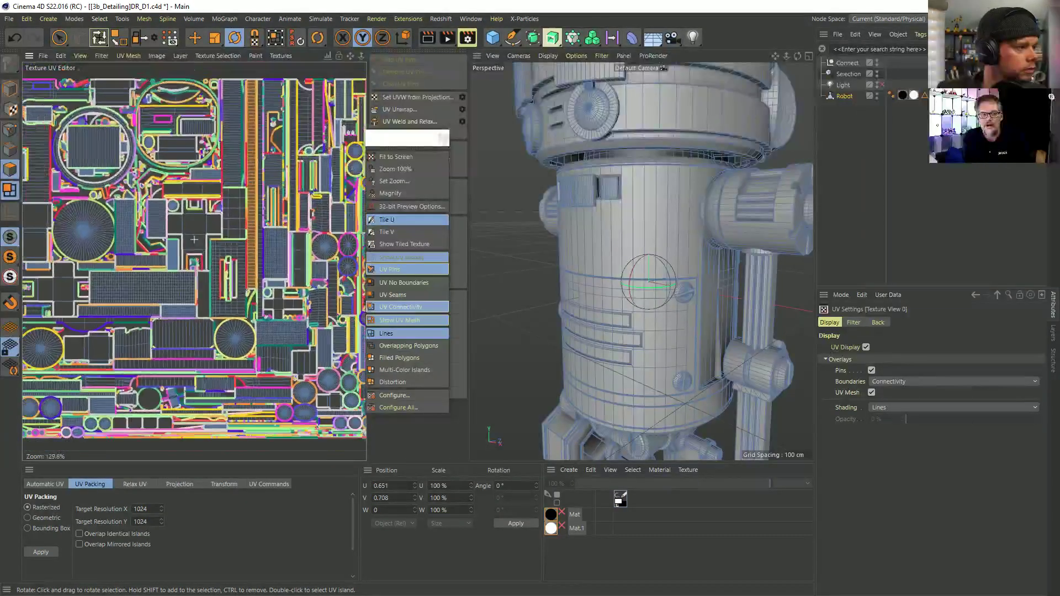
scroll(194, 239, down, 2)
scroll(194, 240, up, 1)
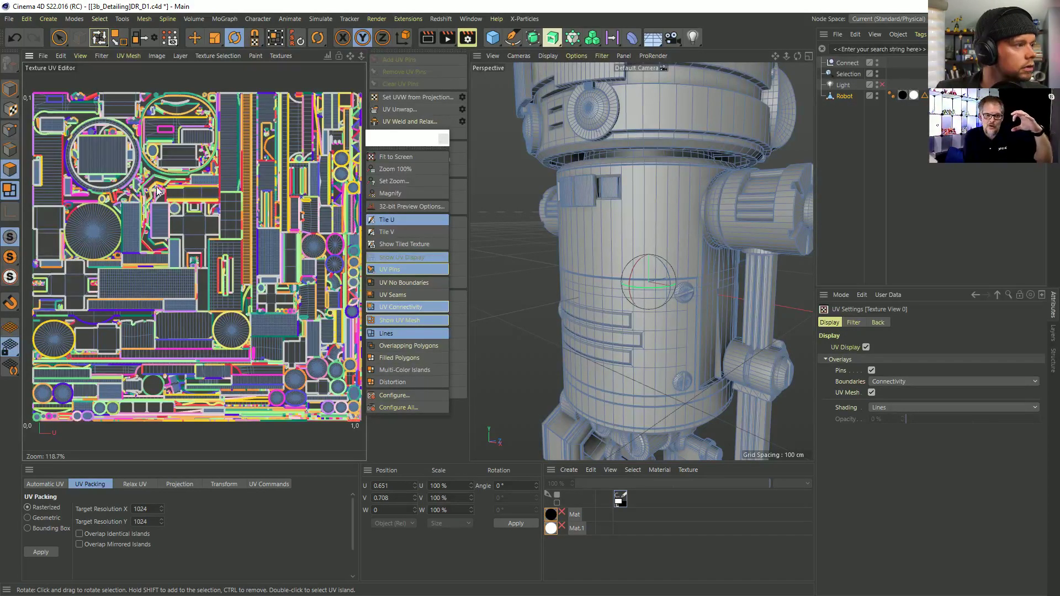
alt+middle_drag(165, 194, 212, 206)
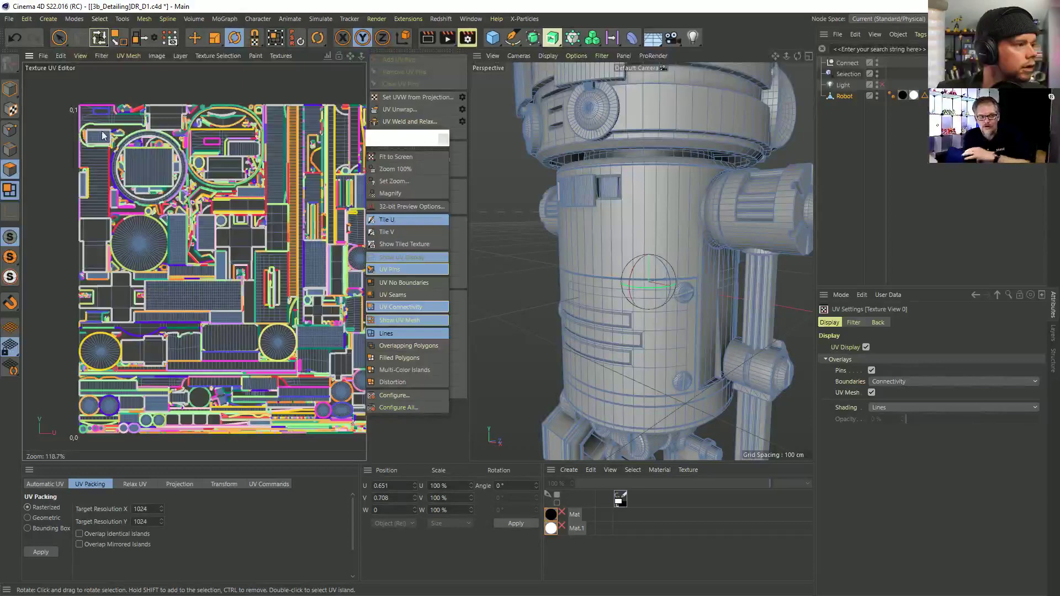
alt+middle_drag(287, 270, 196, 196)
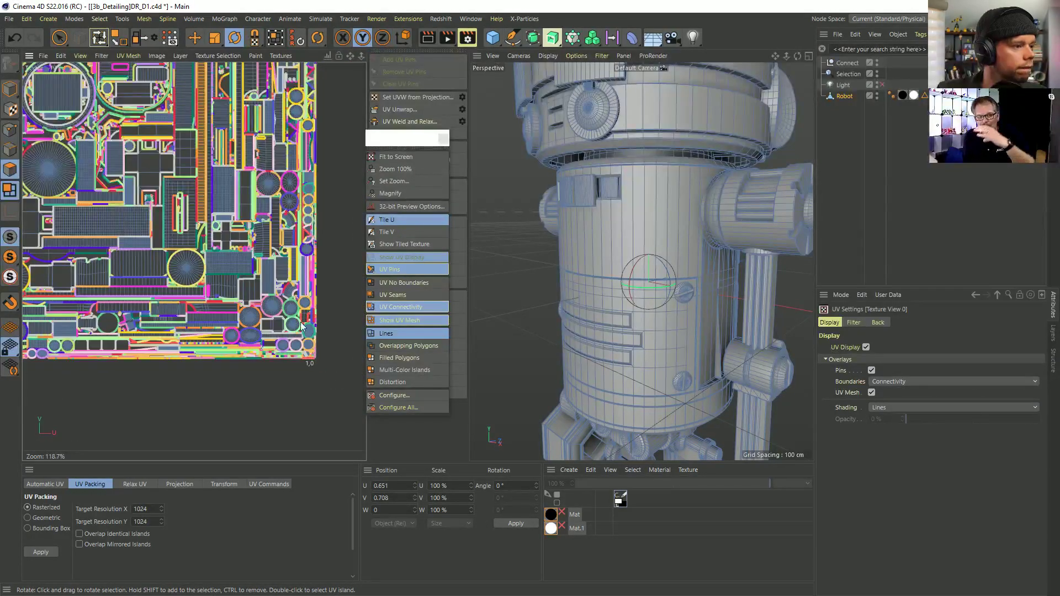
scroll(302, 321, up, 15)
scroll(219, 329, down, 3)
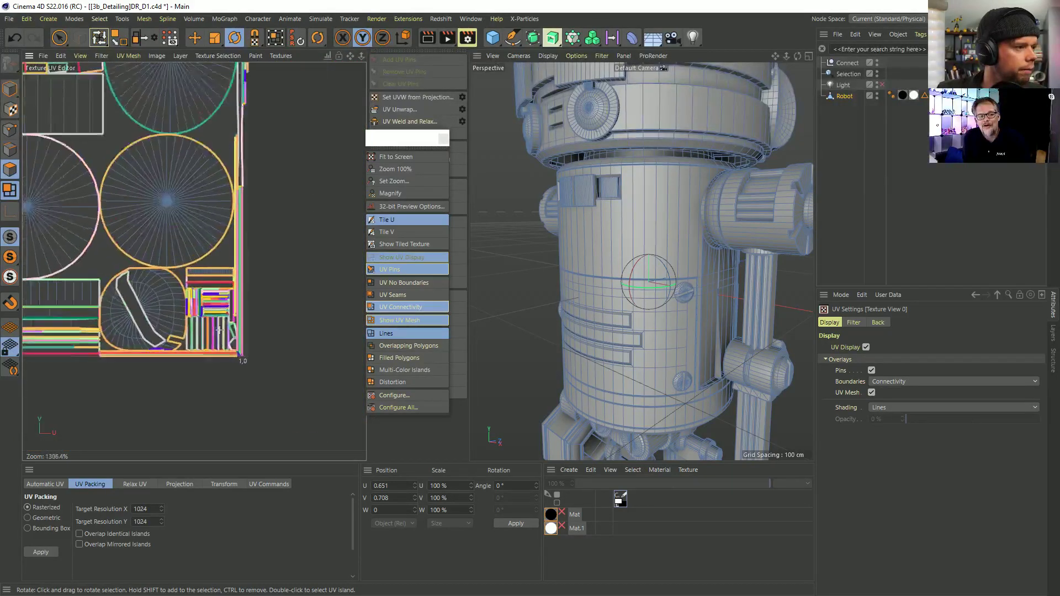
scroll(219, 330, down, 3)
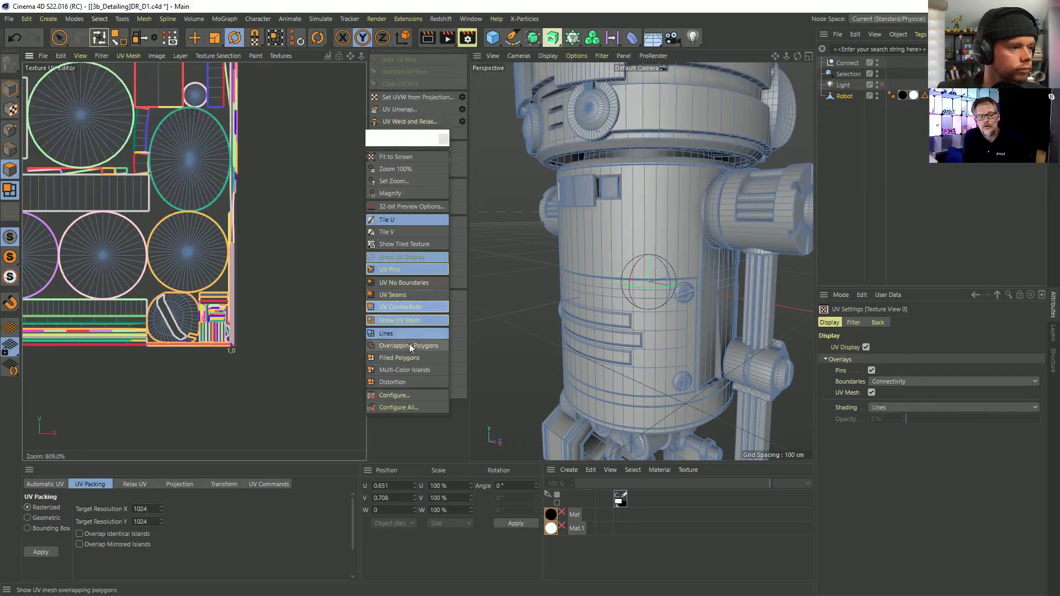
middle_drag(126, 256, 279, 310)
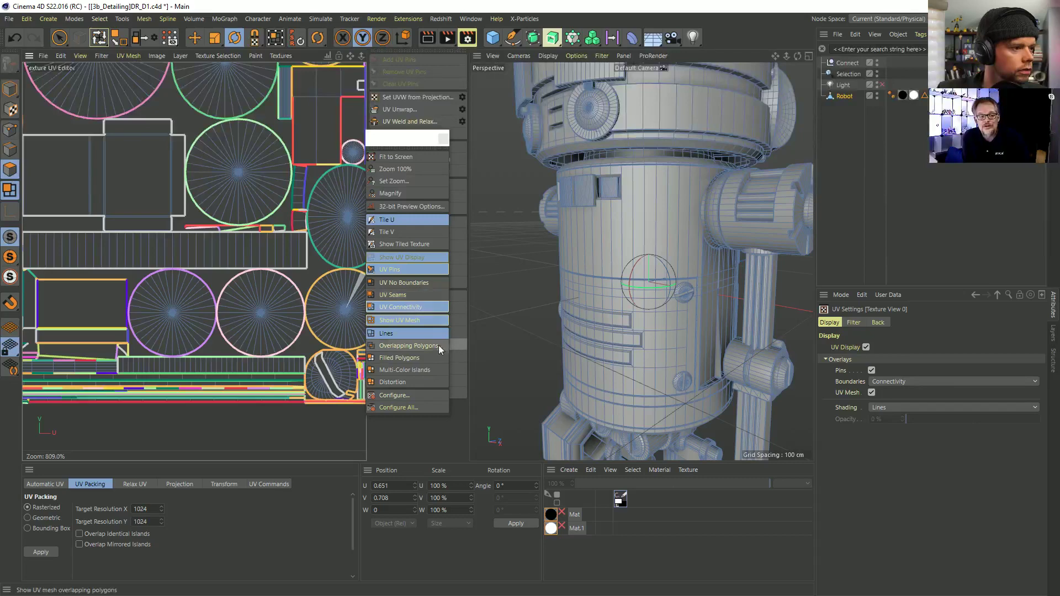
- Shade the UV islands with Multi-Color Islands and show the whole UV layout
click(405, 369)
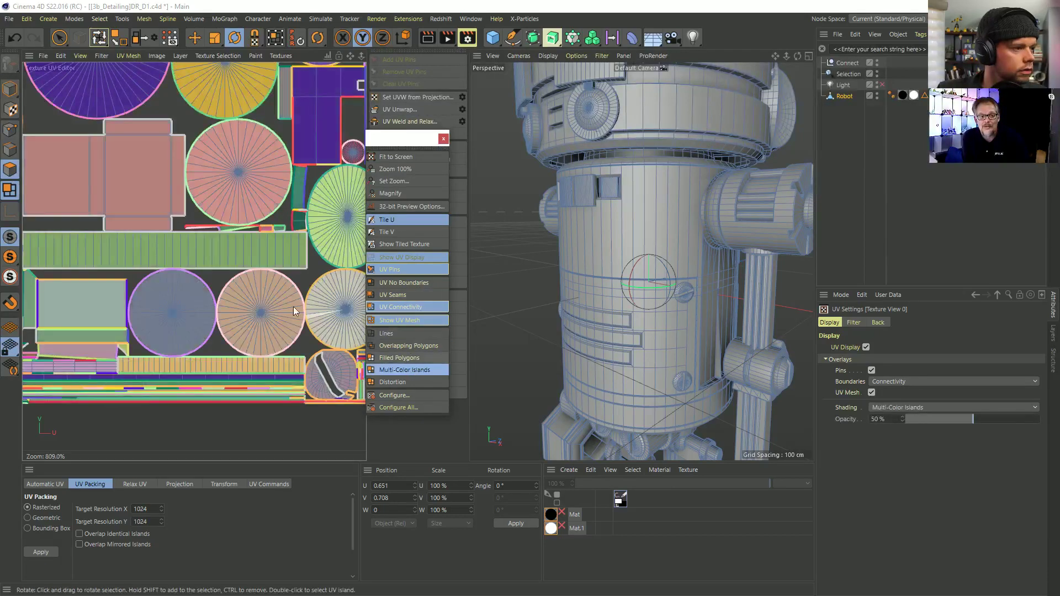
scroll(190, 227, down, 10)
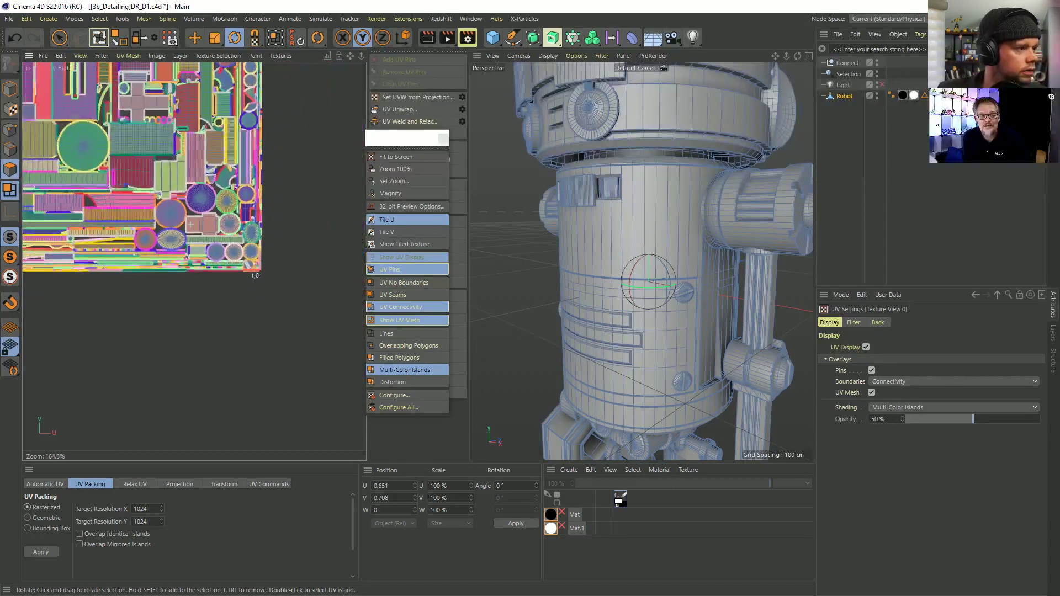
scroll(191, 225, down, 4)
key(h)
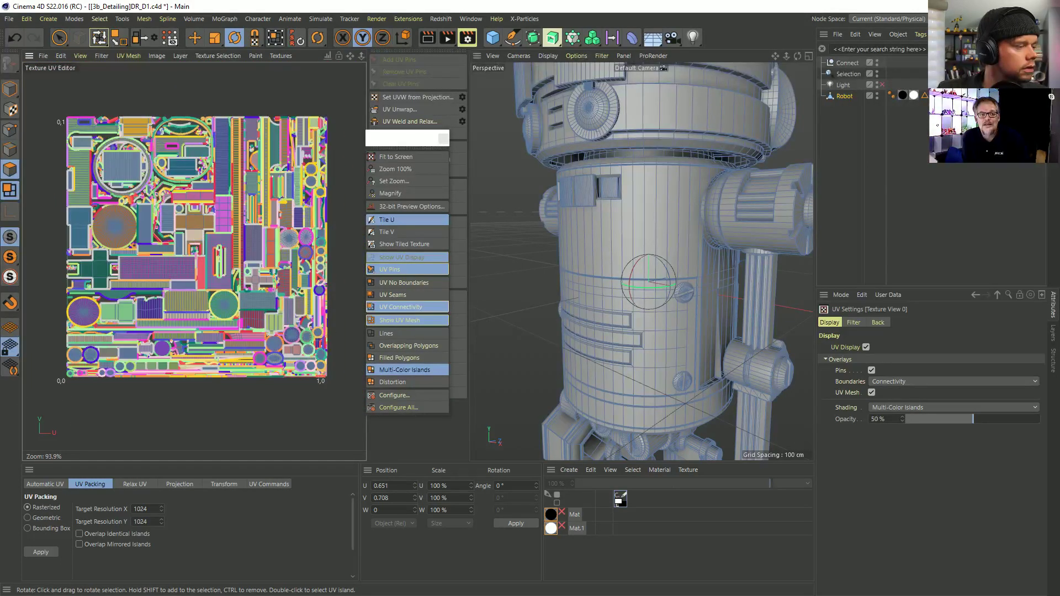
- Pack the UVs with the Geometric method at 1024 × 1024 and gap size 2, and move the floating view options palette off the UV commands
click(46, 518)
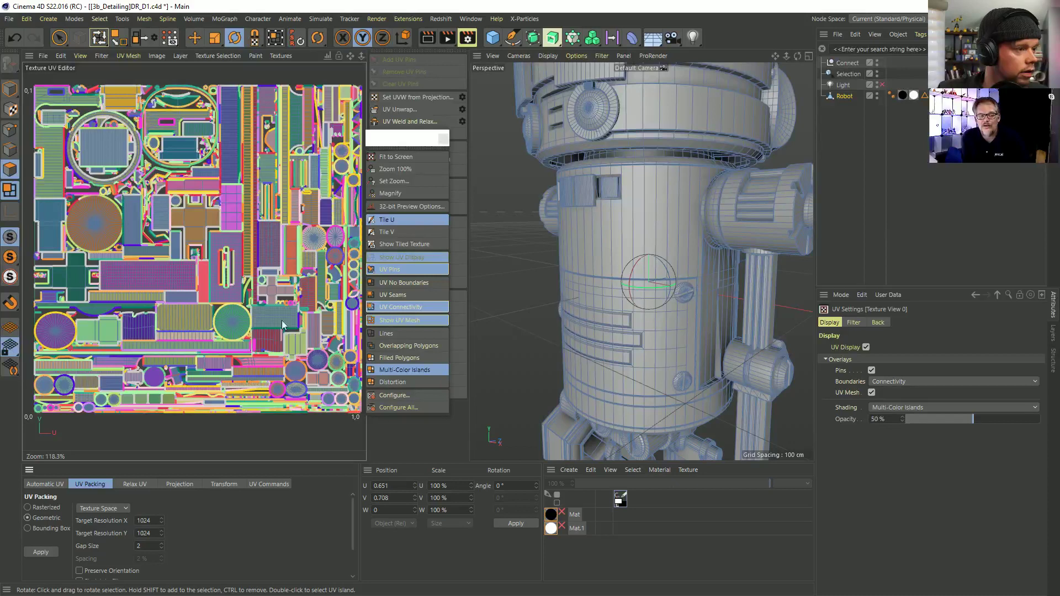
click(40, 553)
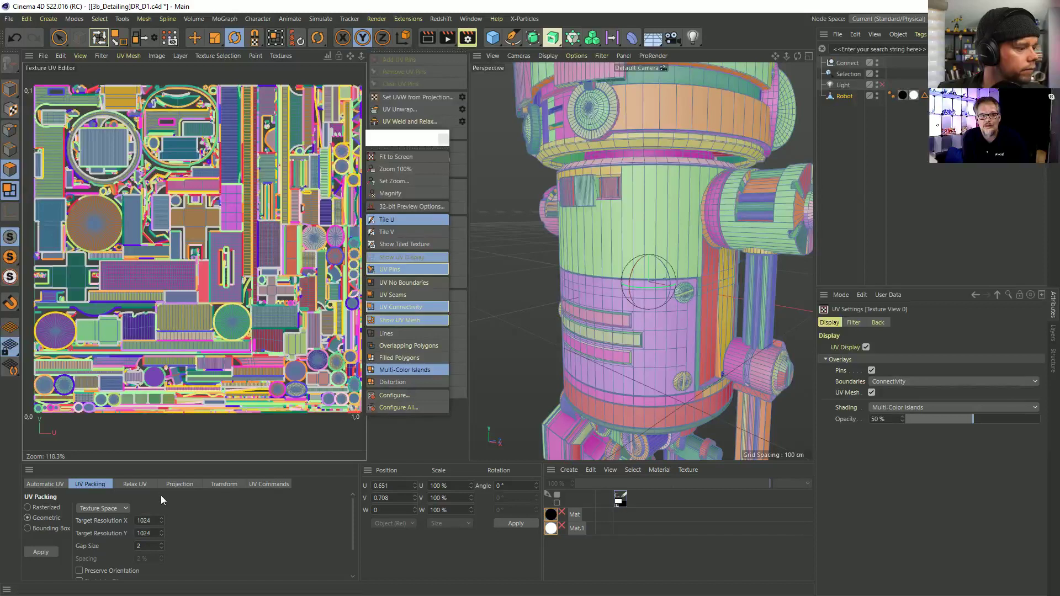
drag(409, 138, 465, 177)
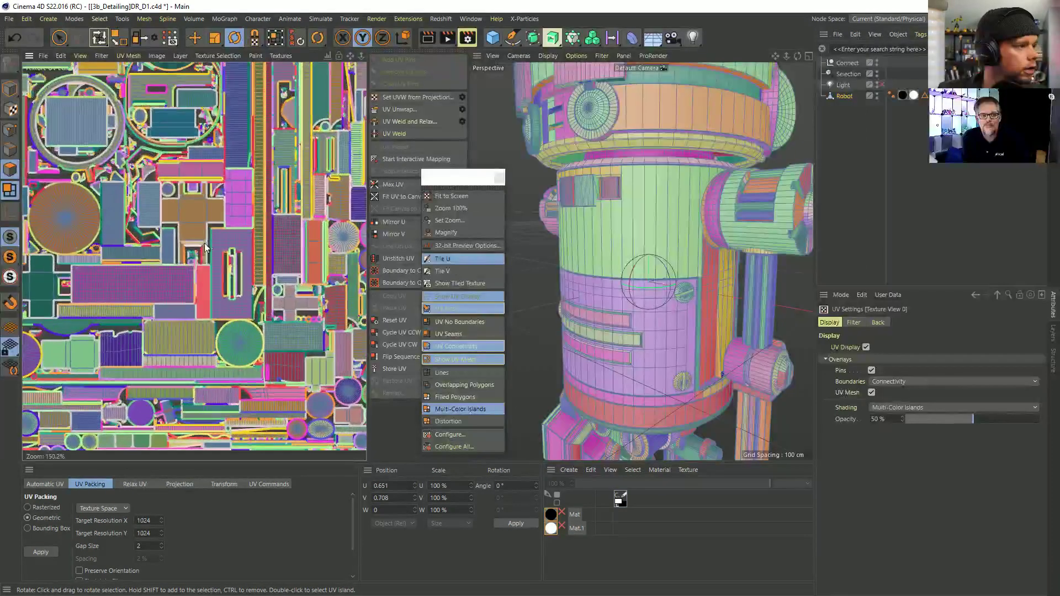
scroll(209, 243, down, 1)
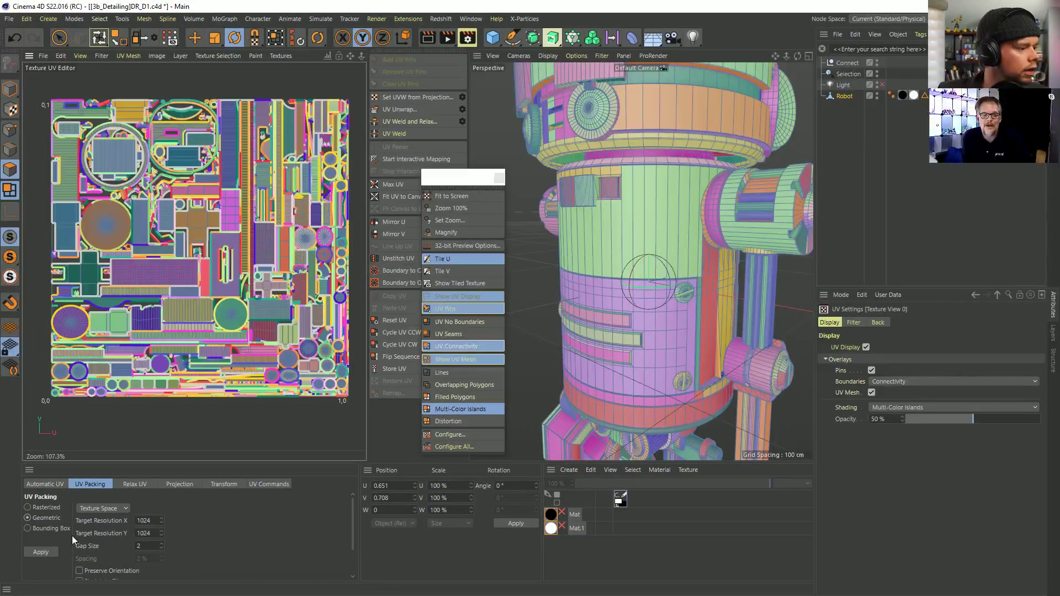
- Repack the UV islands with the Rasterized method and again with the Geometric method, both at 1024 × 1024
click(28, 508)
click(41, 552)
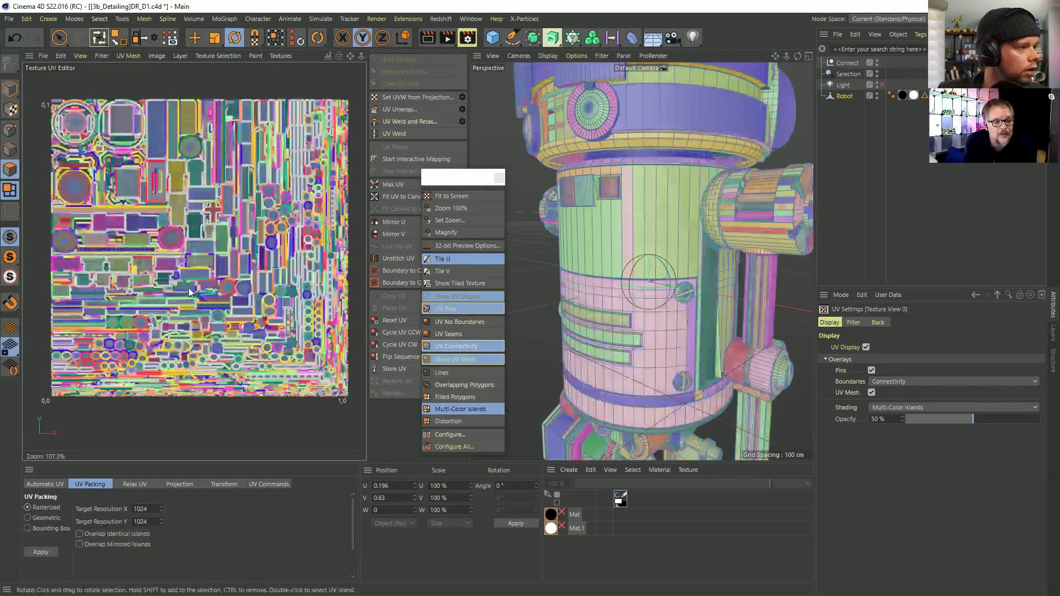
click(41, 518)
click(47, 550)
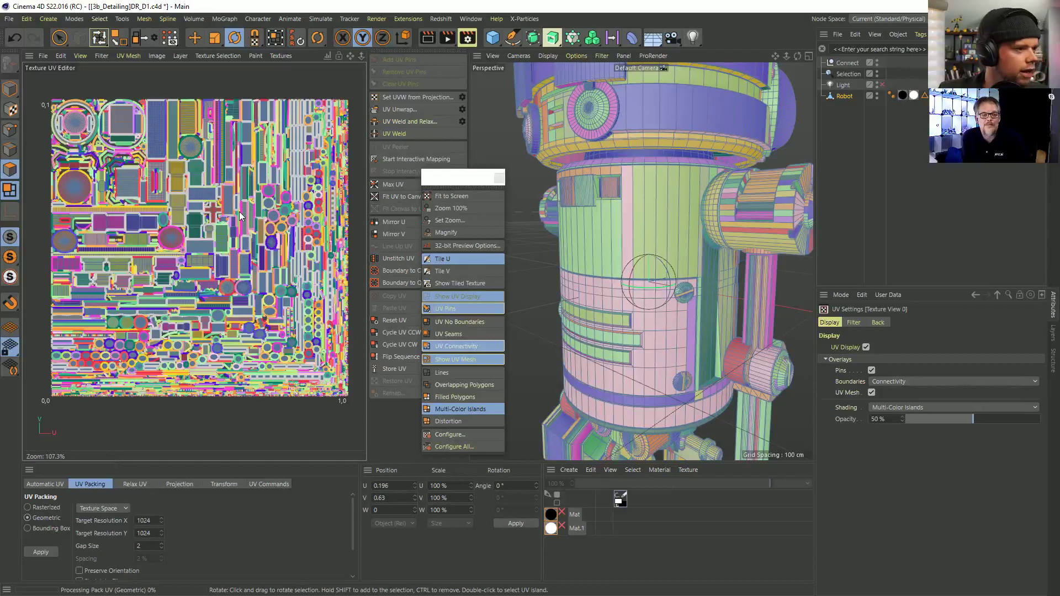
- Review the Bounding Box, Rasterized and Automatic UV settings against the repacked UV layout
click(51, 531)
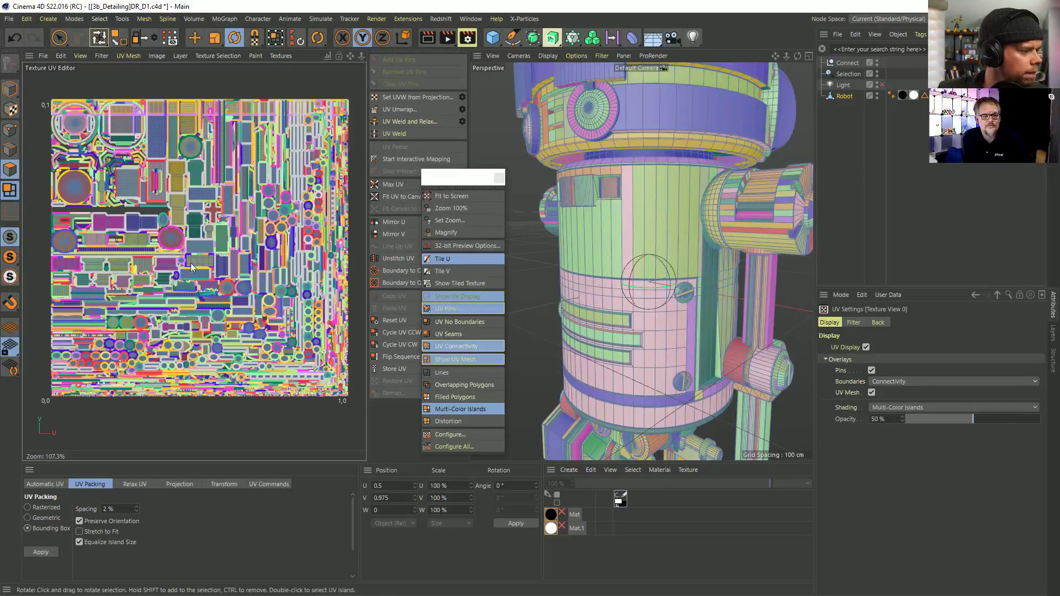
scroll(198, 236, up, 5)
scroll(198, 236, down, 5)
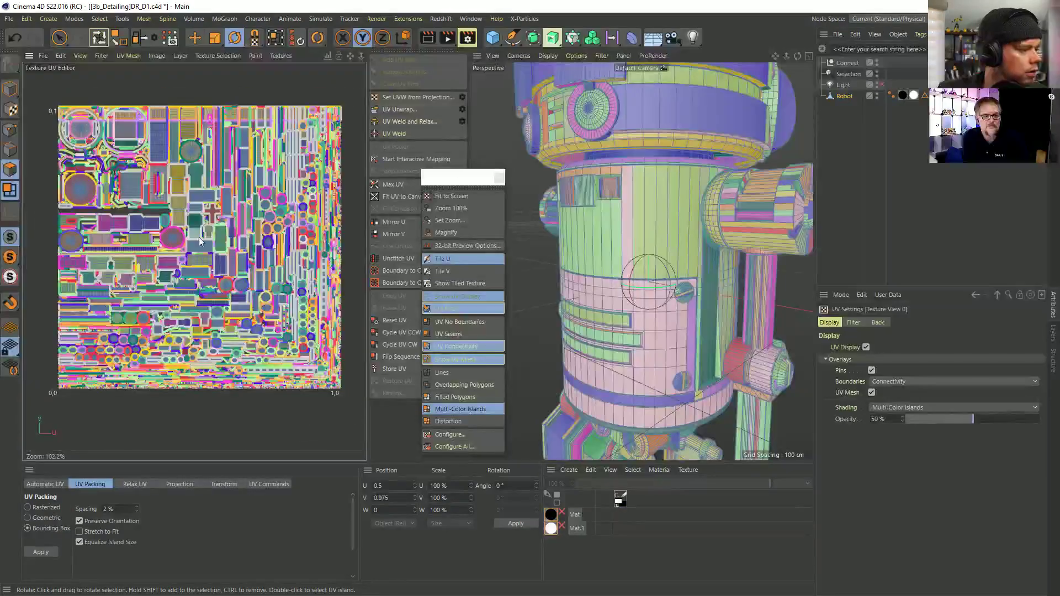
click(43, 509)
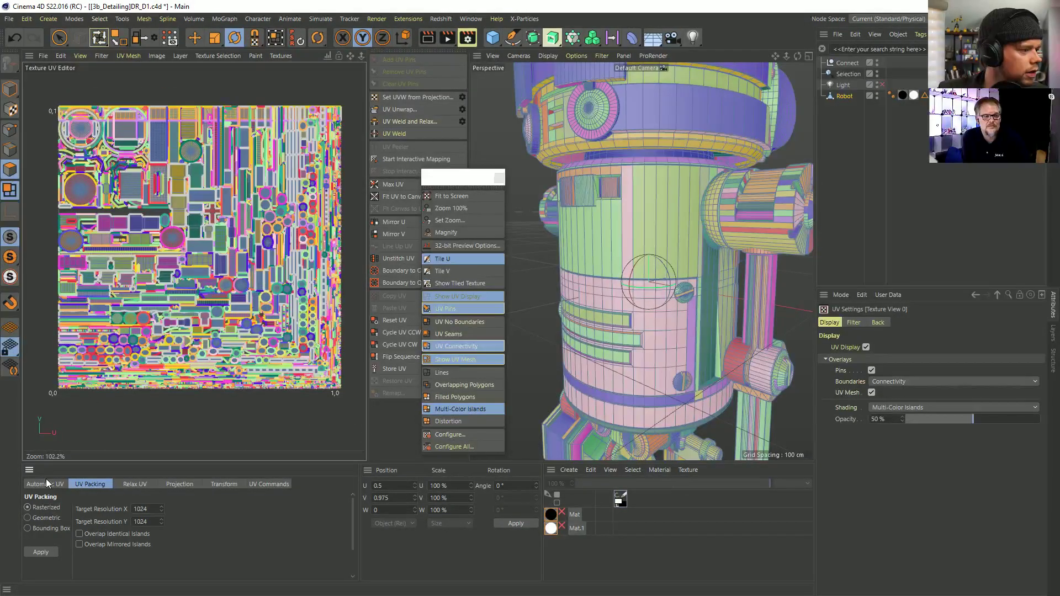
click(55, 484)
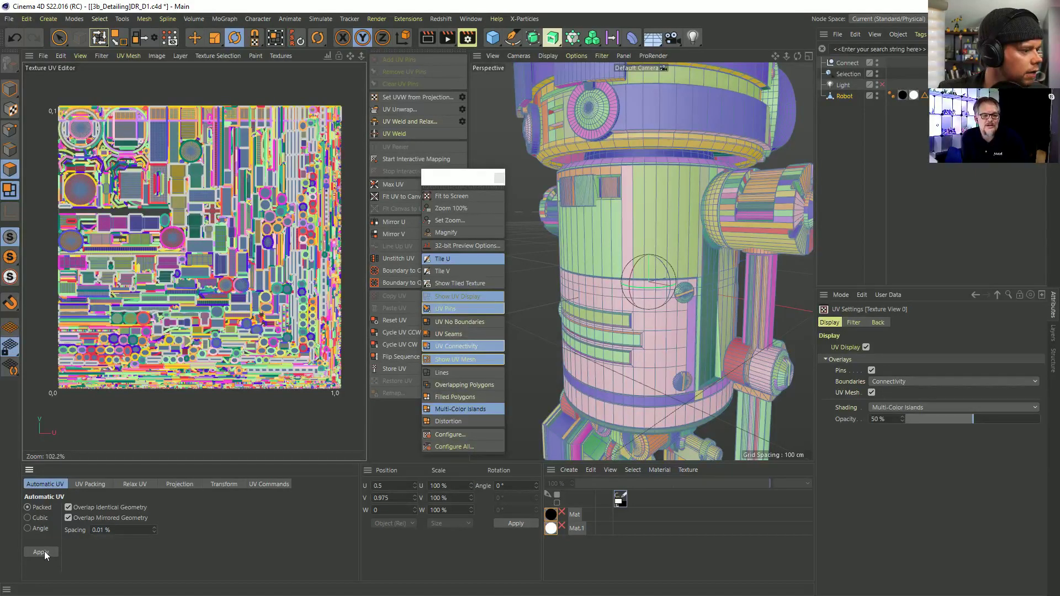
scroll(152, 237, up, 6)
scroll(152, 237, down, 4)
click(95, 485)
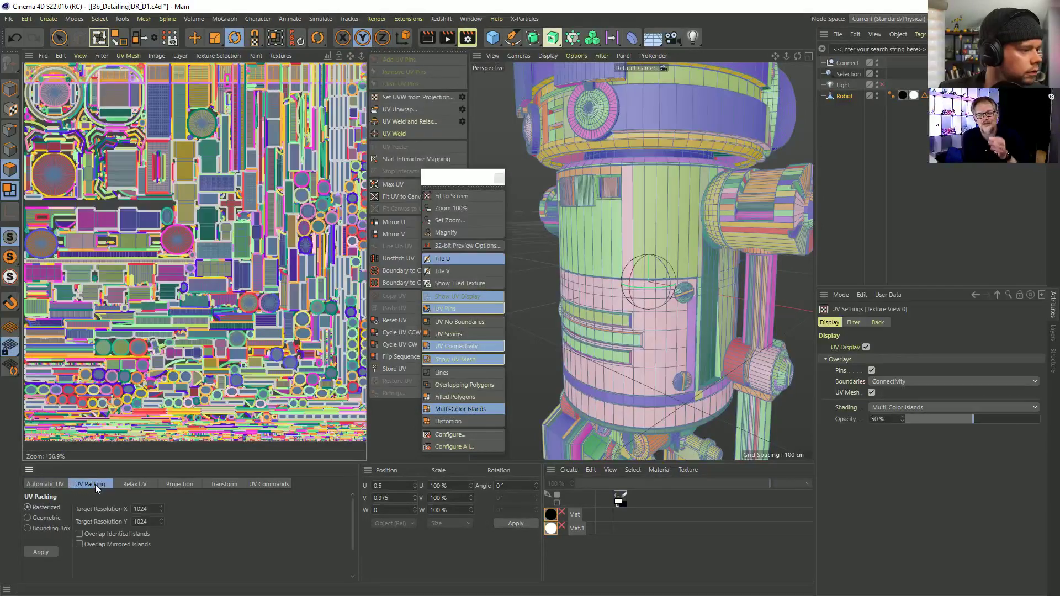
- Examine up close the spacing between the repacked islands, down to the thin strips along the layout's lower edge
scroll(171, 365, up, 1)
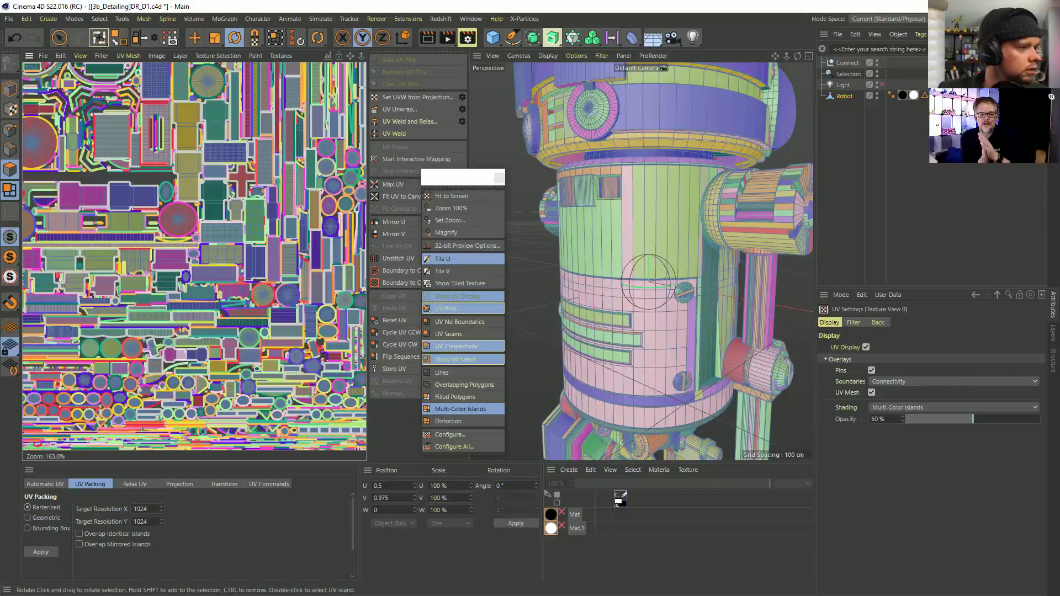
scroll(188, 363, up, 13)
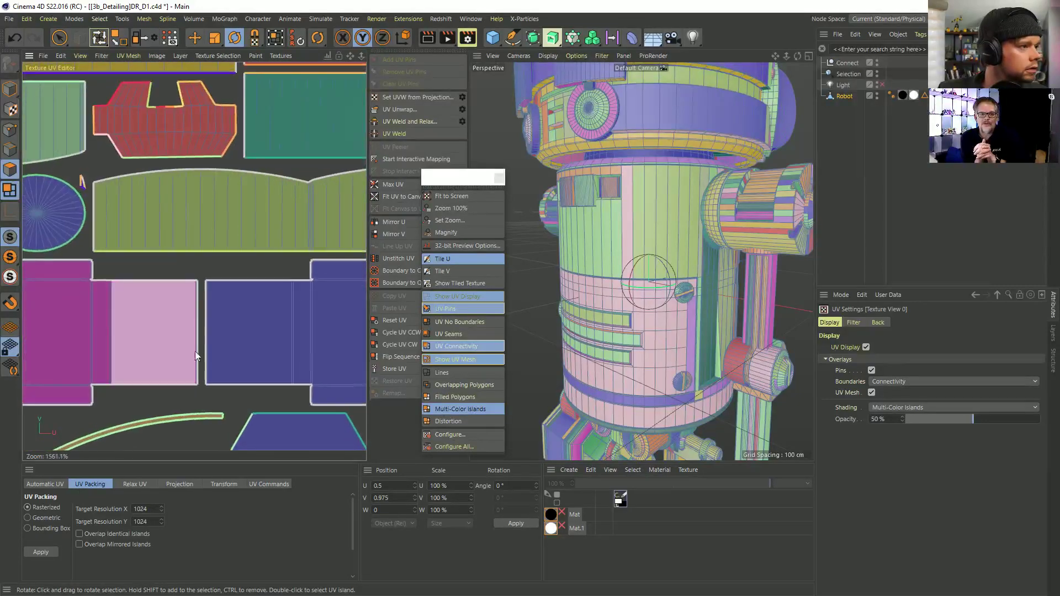
scroll(190, 359, down, 6)
scroll(174, 382, down, 3)
alt+middle_drag(106, 439, 214, 377)
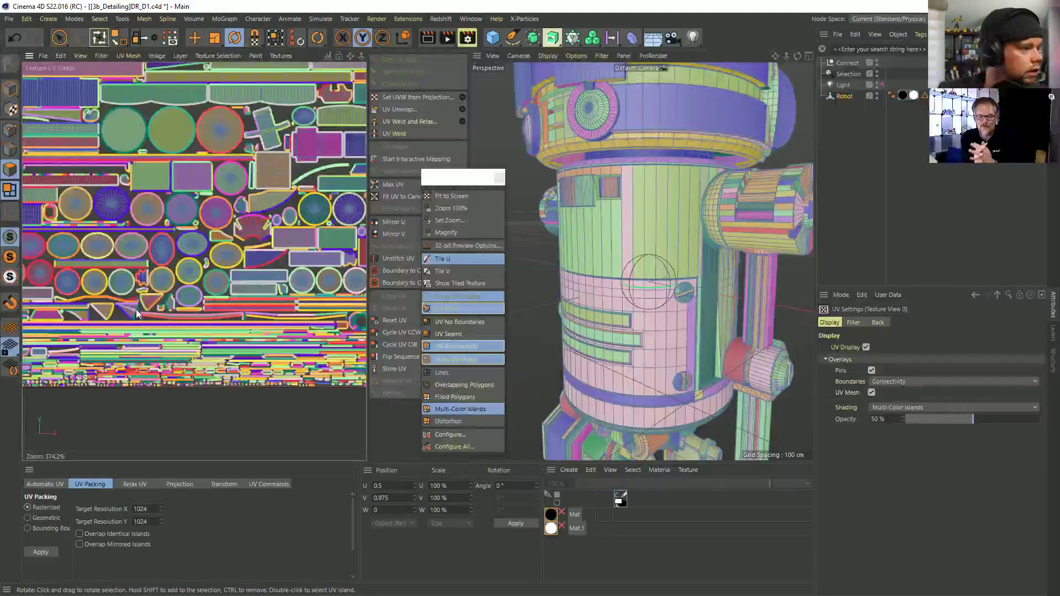
- Repack the UV islands with the Rasterized method at 1024 × 1024, overlapping identical and mirrored islands
scroll(140, 318, up, 7)
alt+middle_drag(221, 309, 280, 266)
scroll(280, 266, down, 5)
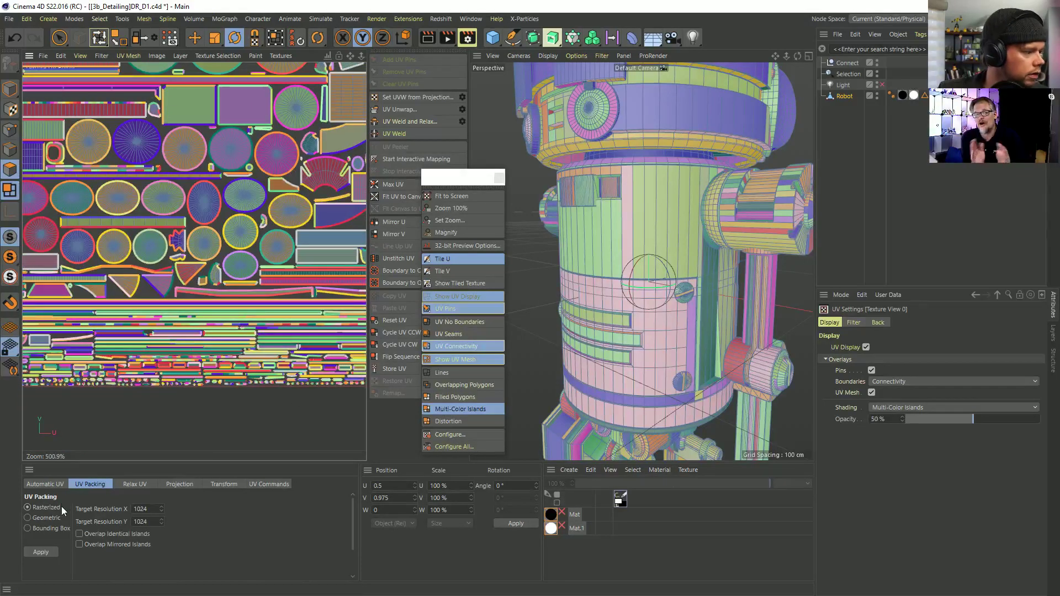
click(79, 535)
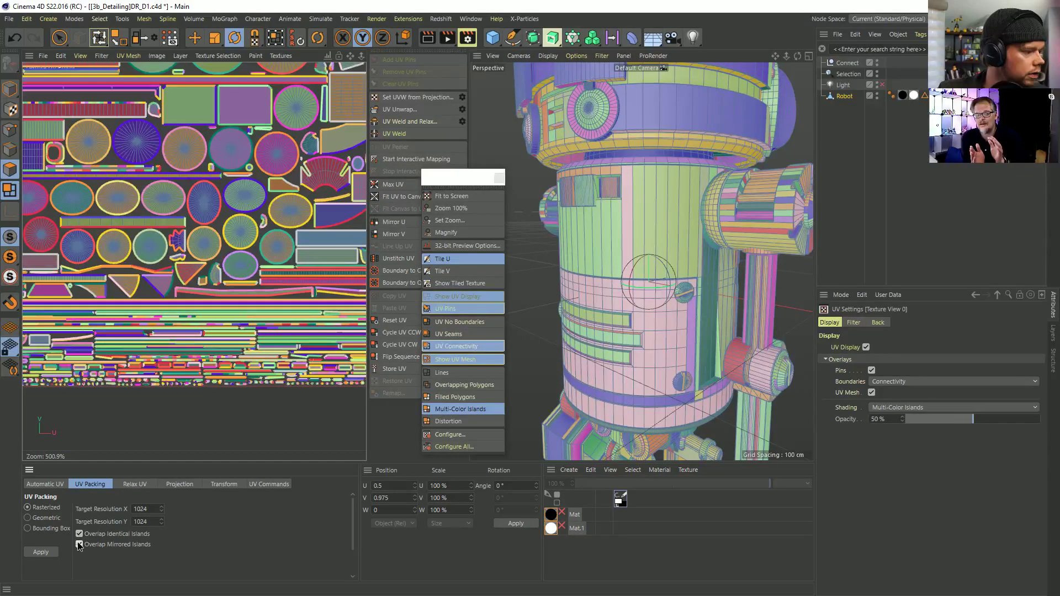
click(43, 553)
scroll(256, 168, down, 12)
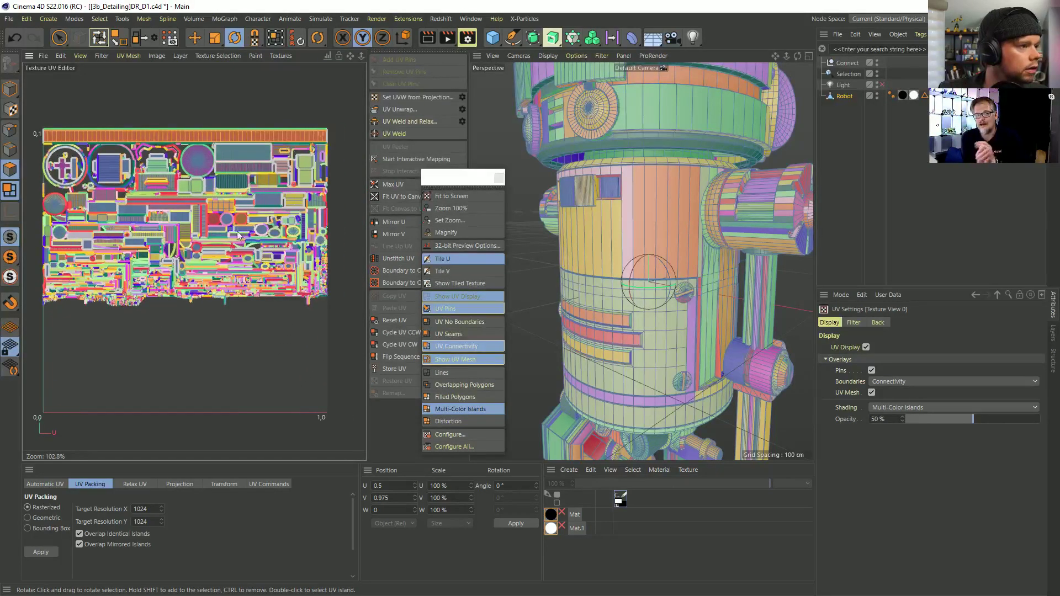
scroll(239, 235, up, 6)
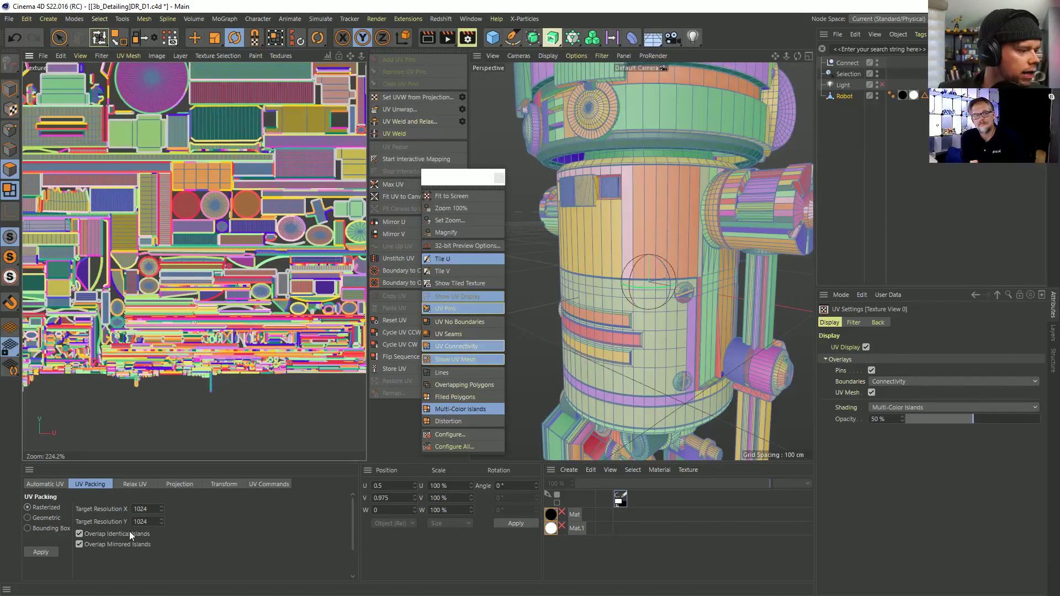
- Examine the overlapped islands across the repacked layout, both close up and as a whole
right_click(105, 547)
click(83, 568)
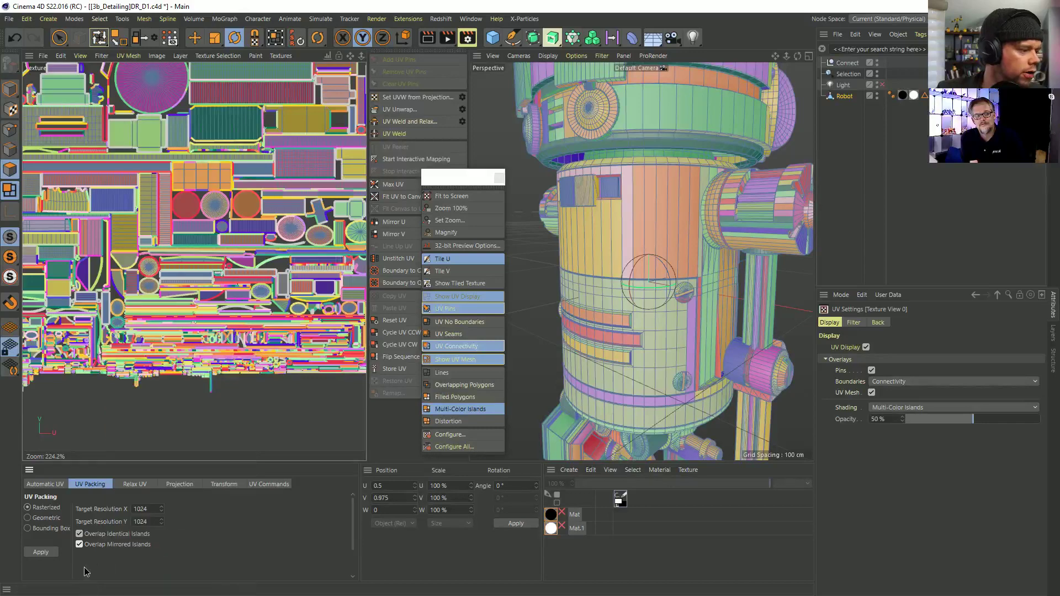
alt+middle_drag(160, 231, 221, 344)
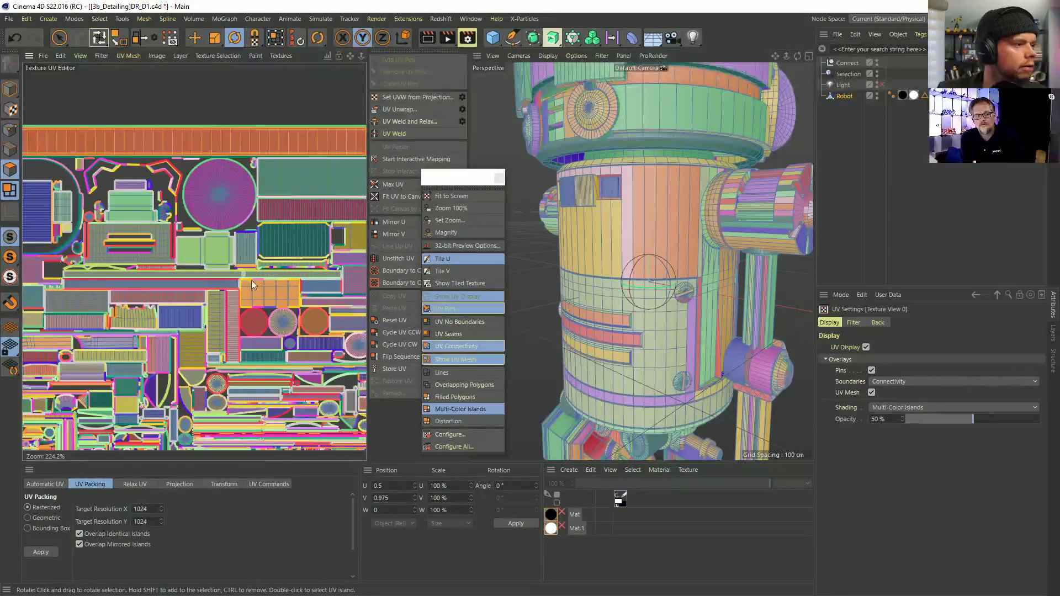
scroll(256, 322, up, 9)
scroll(262, 326, down, 14)
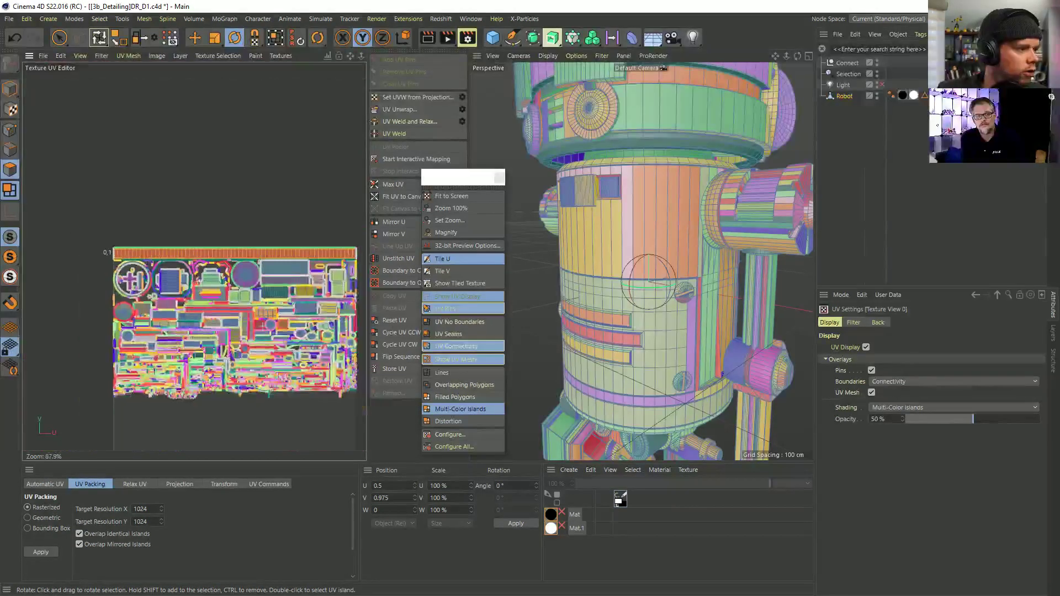
alt+middle_drag(127, 384, 143, 339)
scroll(117, 304, up, 4)
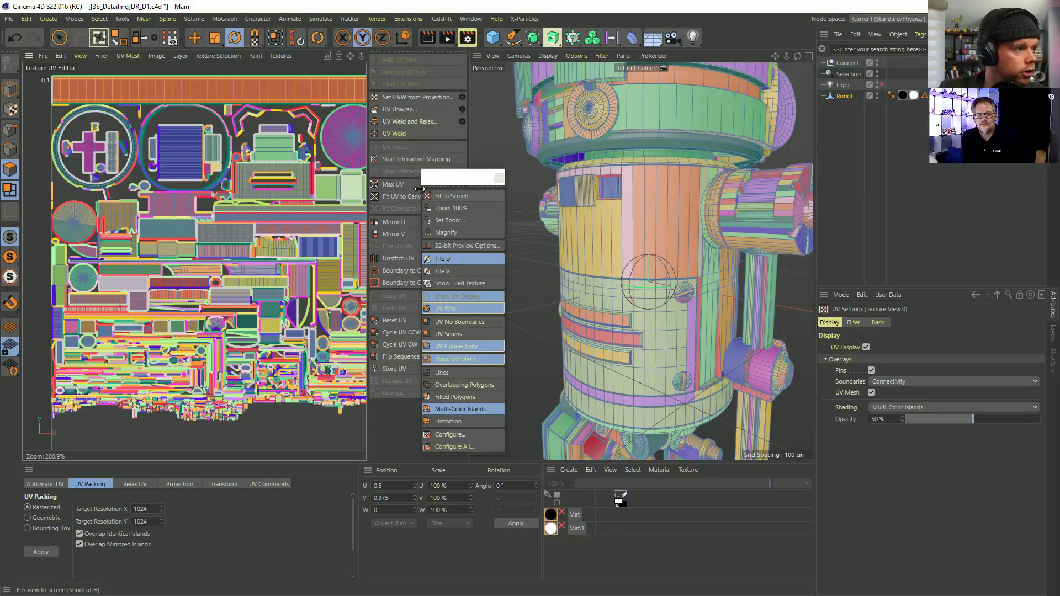
alt+middle_drag(359, 110, 175, 74)
- Repack the islands again with the same Rasterized overlap settings and view the robot from its other side
click(40, 553)
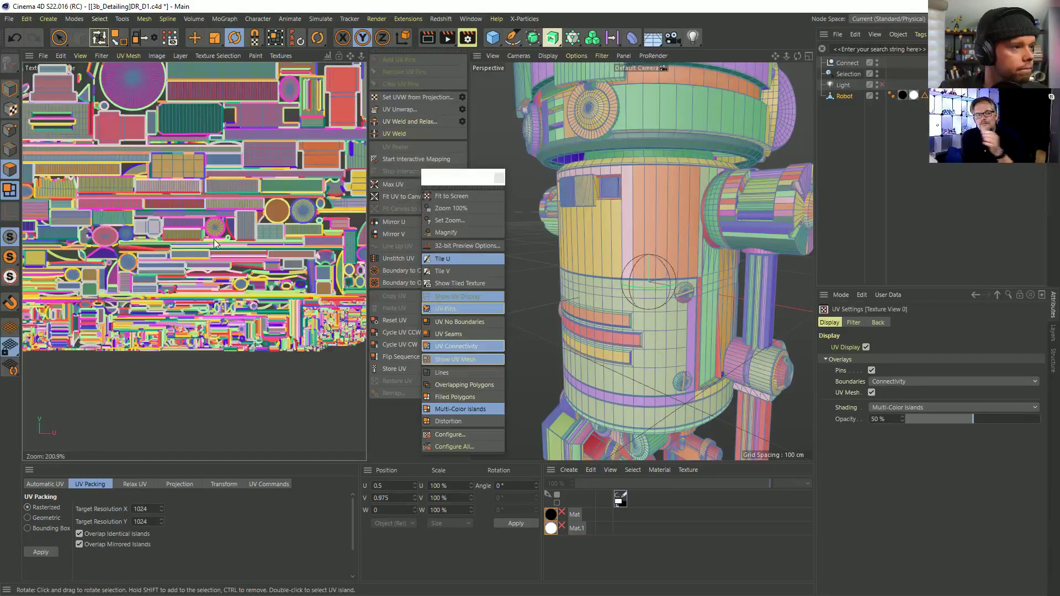
alt+drag(595, 225, 718, 216)
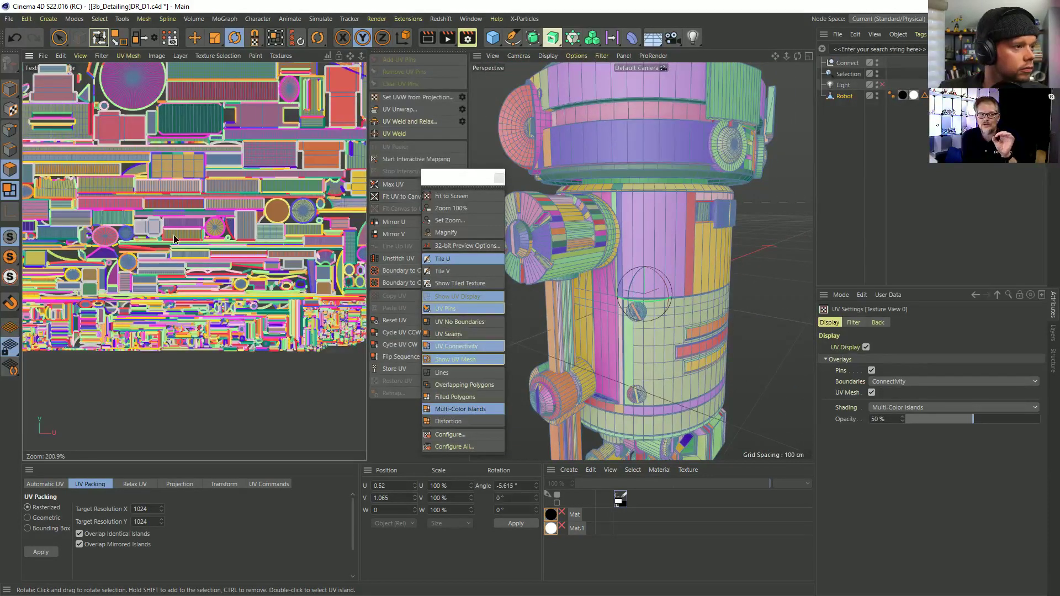
key(ctrl+z)
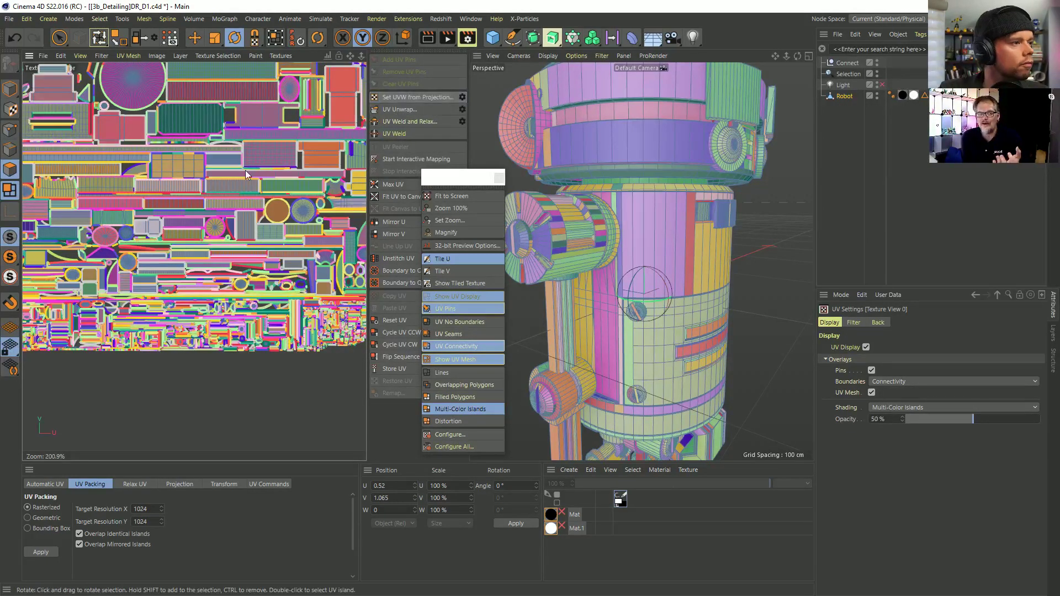
scroll(602, 201, down, 3)
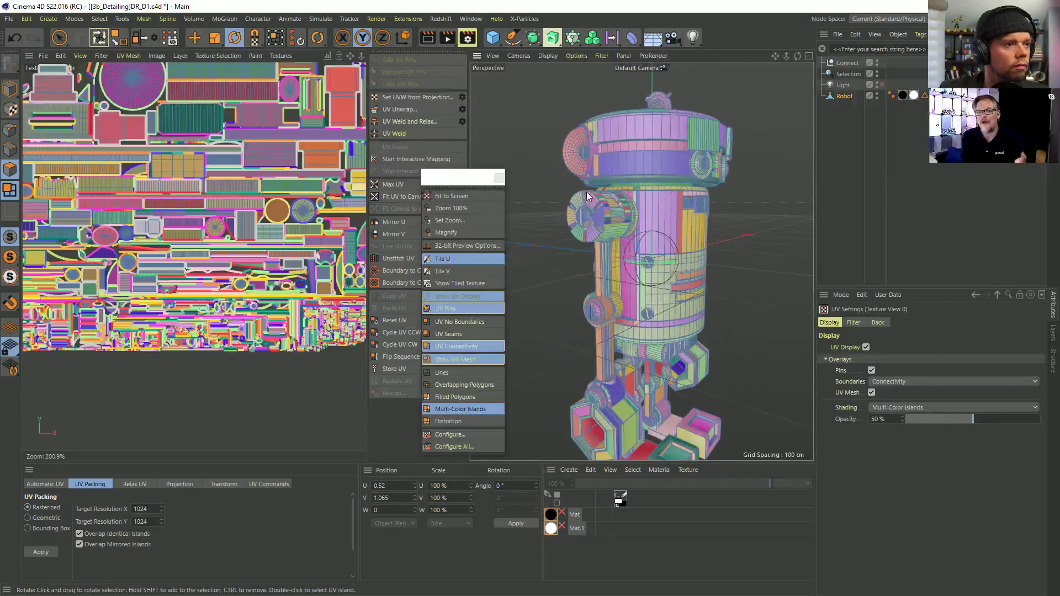
- Select the Robot object and generate its UVs with Automatic UV in Packed mode, overlapping identical and mirrored geometry with 0.01 % spacing
click(844, 96)
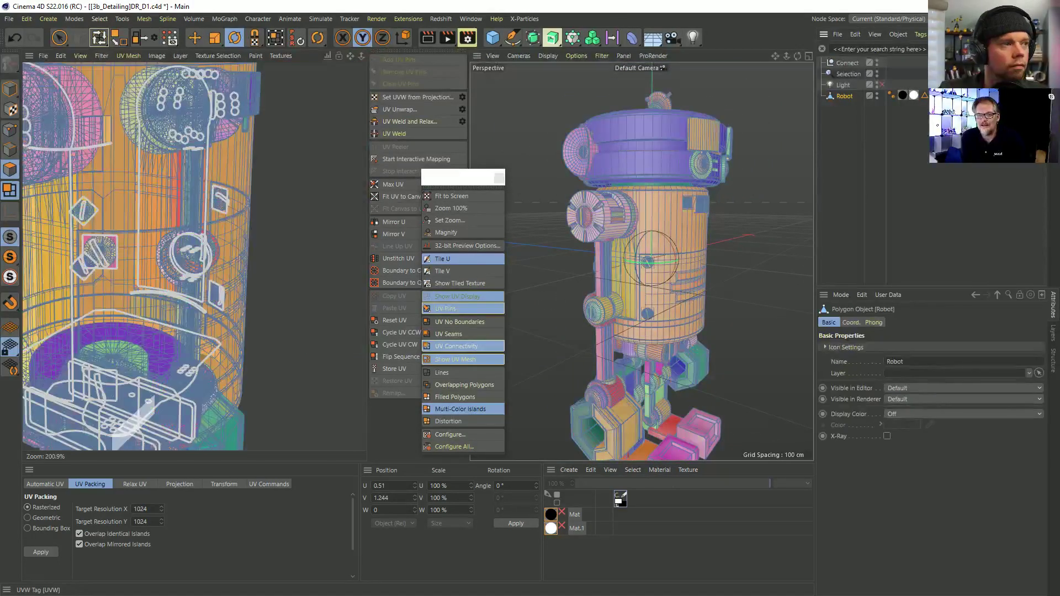
scroll(210, 221, down, 5)
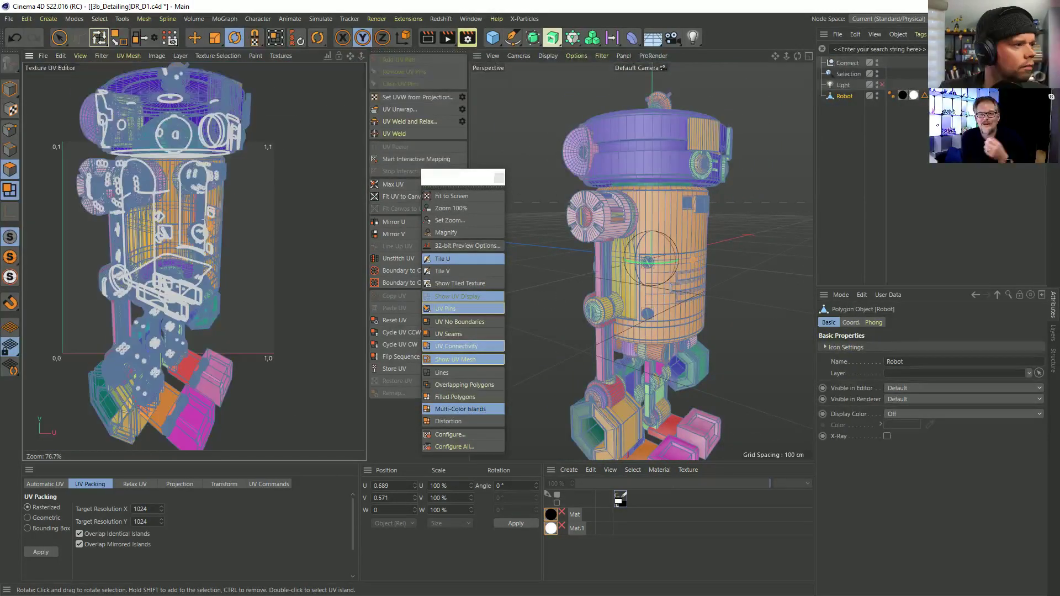
click(207, 200)
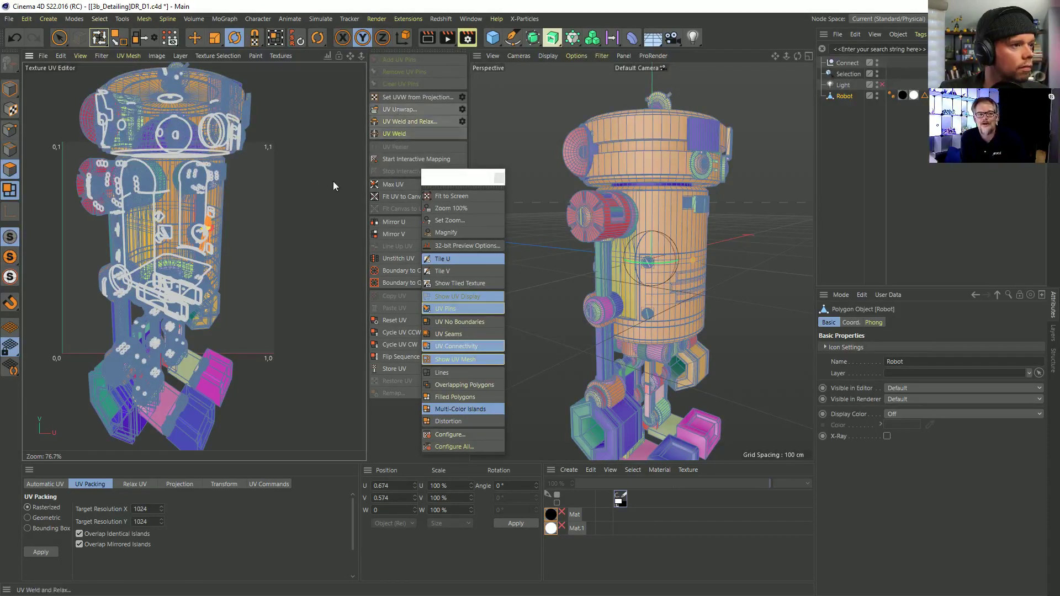
click(55, 485)
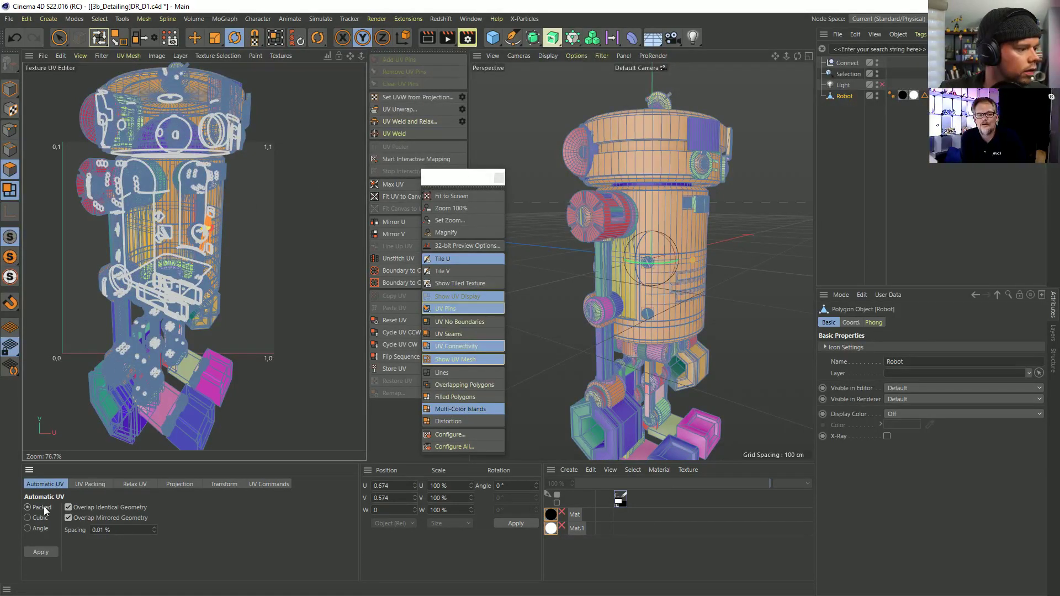
click(41, 553)
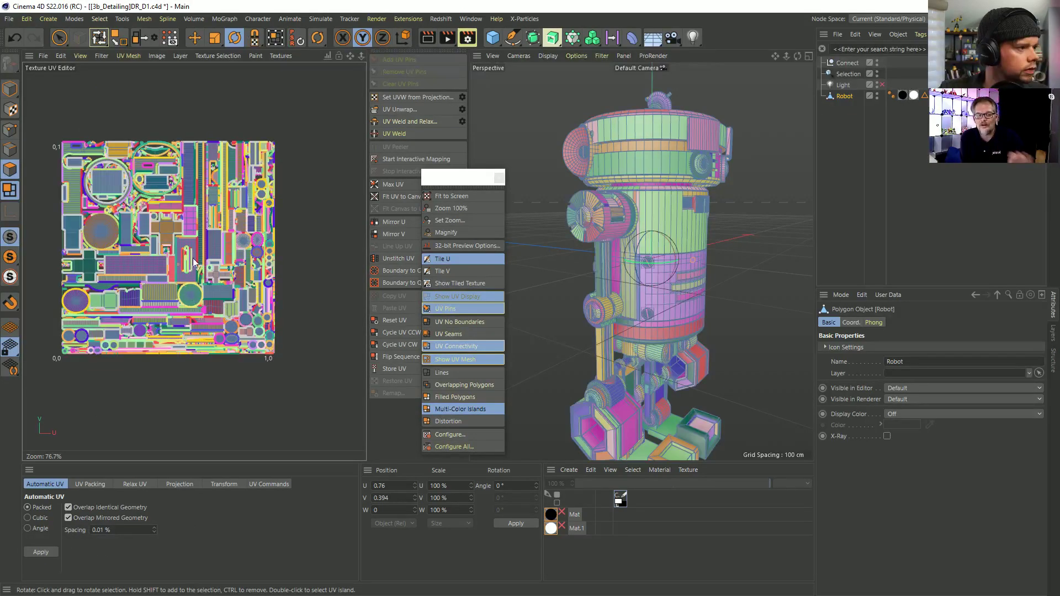
- Examine how the automatic packing nests small islands inside the large ring and fills the layout's outer edge
scroll(177, 224, up, 6)
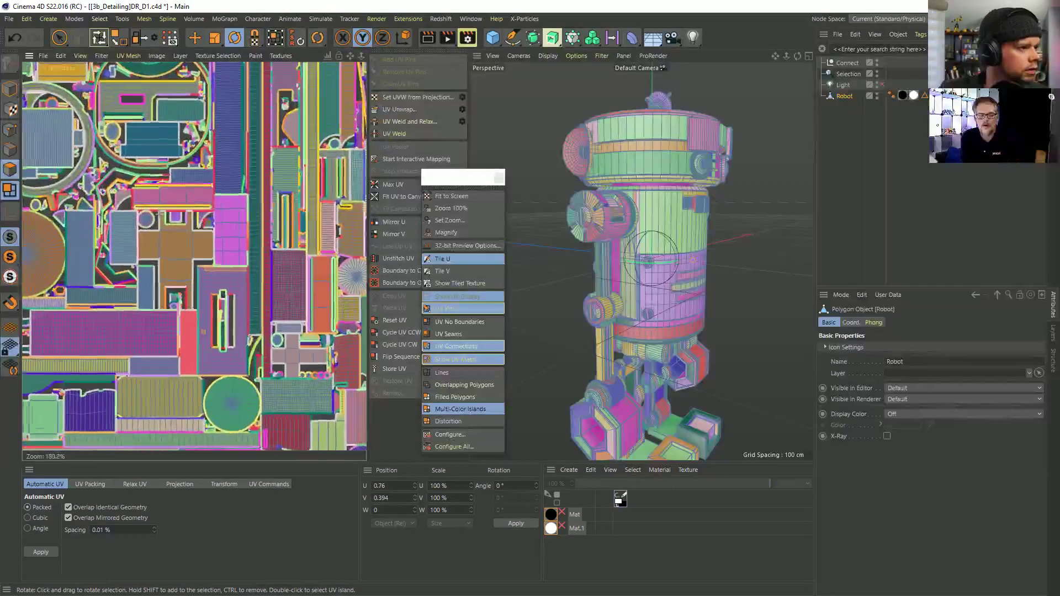
scroll(157, 192, down, 5)
scroll(157, 192, up, 4)
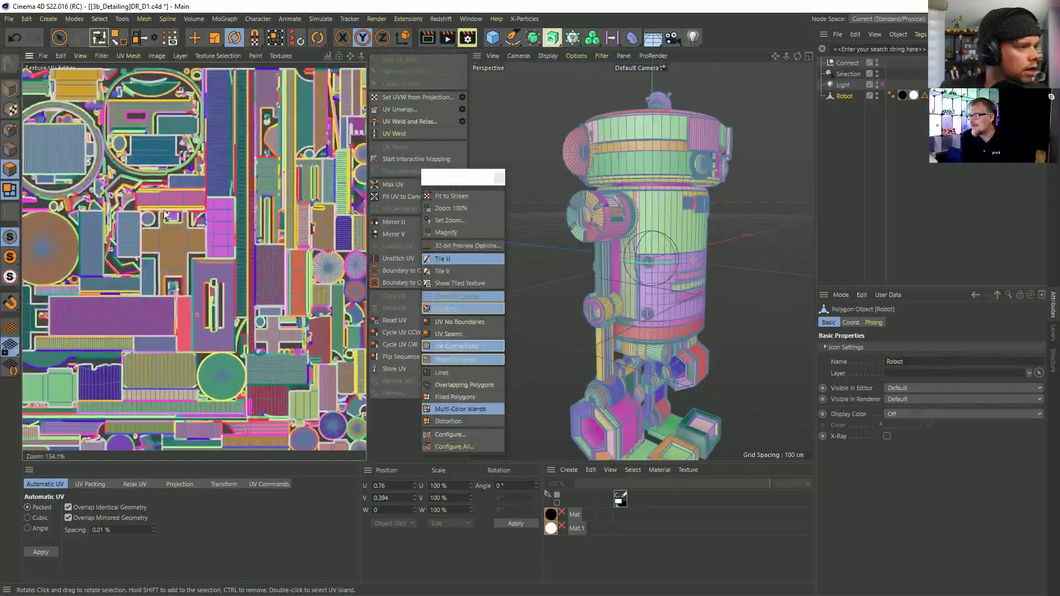
scroll(157, 192, up, 8)
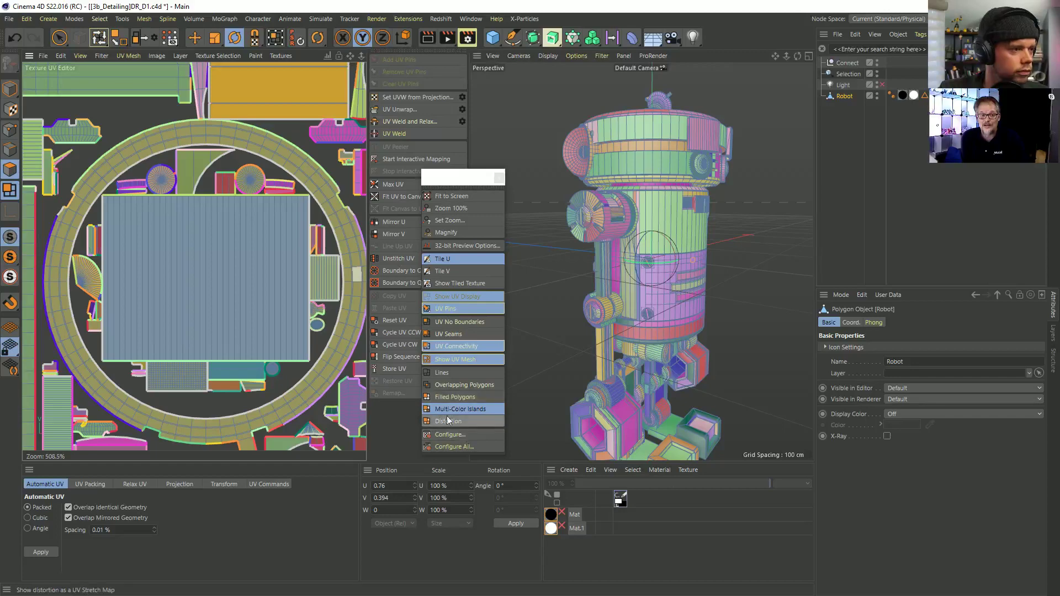
scroll(248, 204, down, 3)
middle_drag(320, 191, 356, 182)
alt+middle_drag(357, 331, 263, 285)
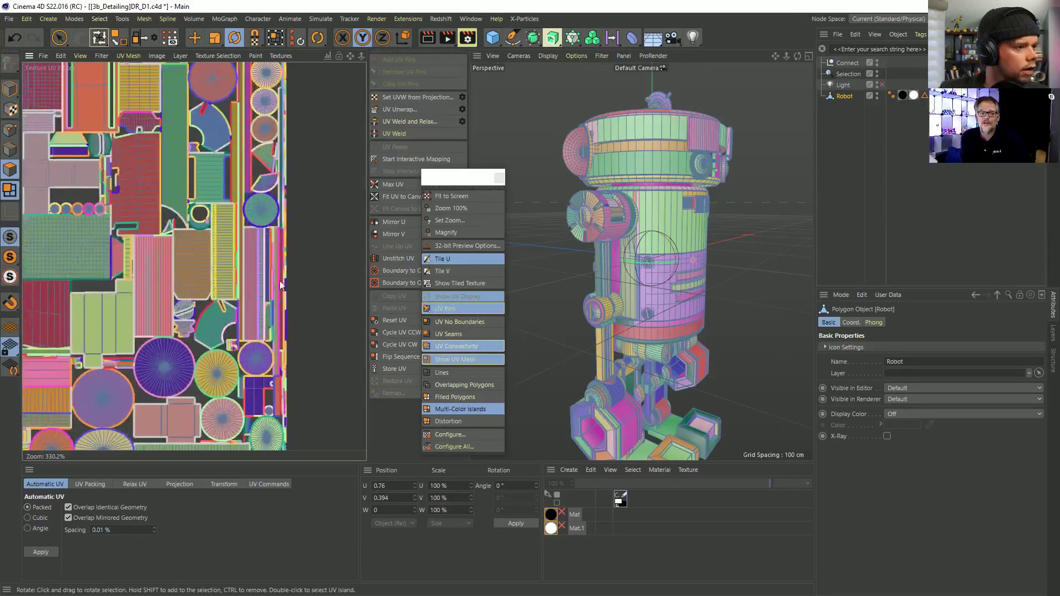
- Widen the UV editor and inspect the gaps and nested islands throughout the automatically packed layout
drag(468, 132, 642, 155)
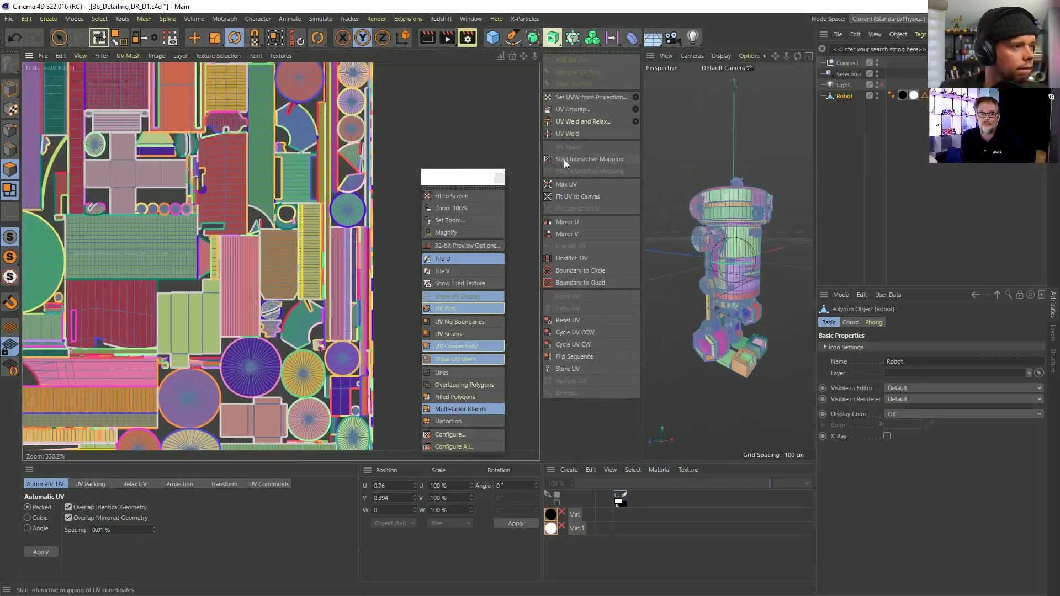
alt+middle_drag(194, 188, 441, 116)
alt+middle_drag(168, 69, 156, 217)
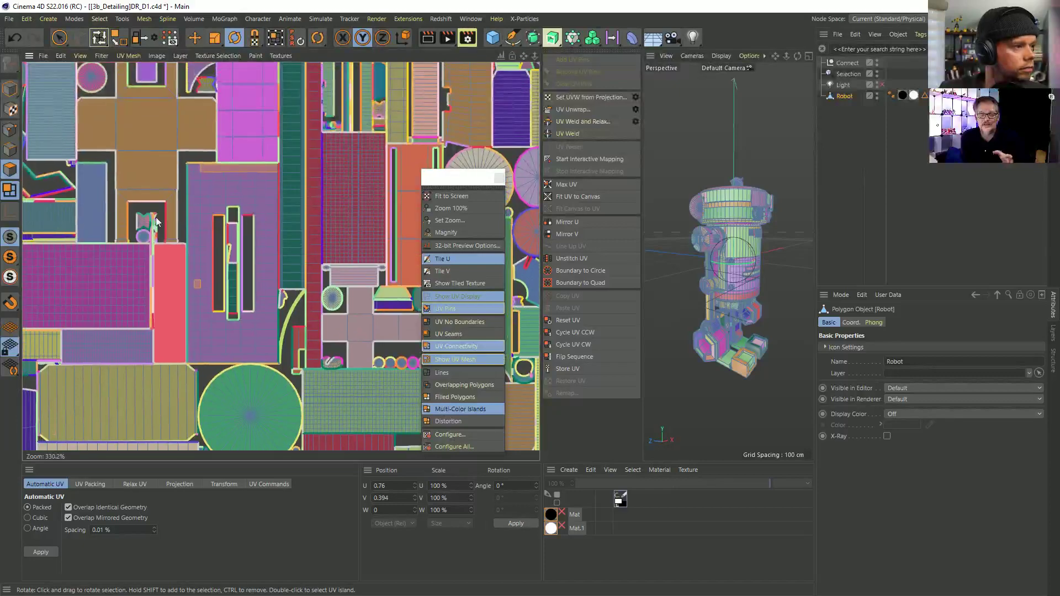
alt+middle_drag(90, 181, 100, 181)
alt+right_drag(274, 227, 232, 227)
alt+middle_drag(234, 174, 295, 298)
scroll(266, 260, up, 10)
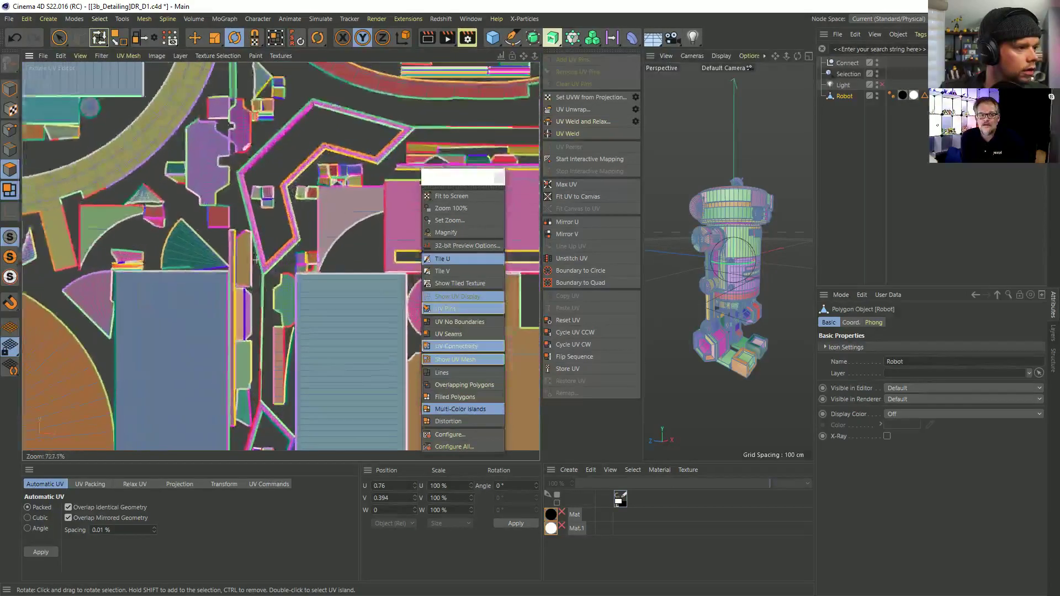
scroll(256, 259, down, 7)
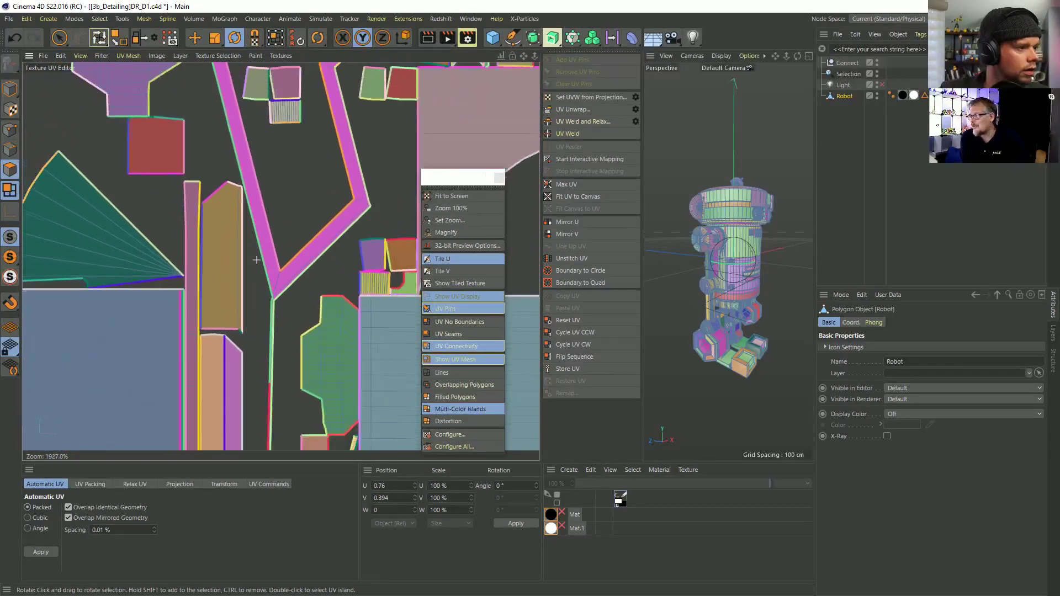
scroll(257, 259, down, 1)
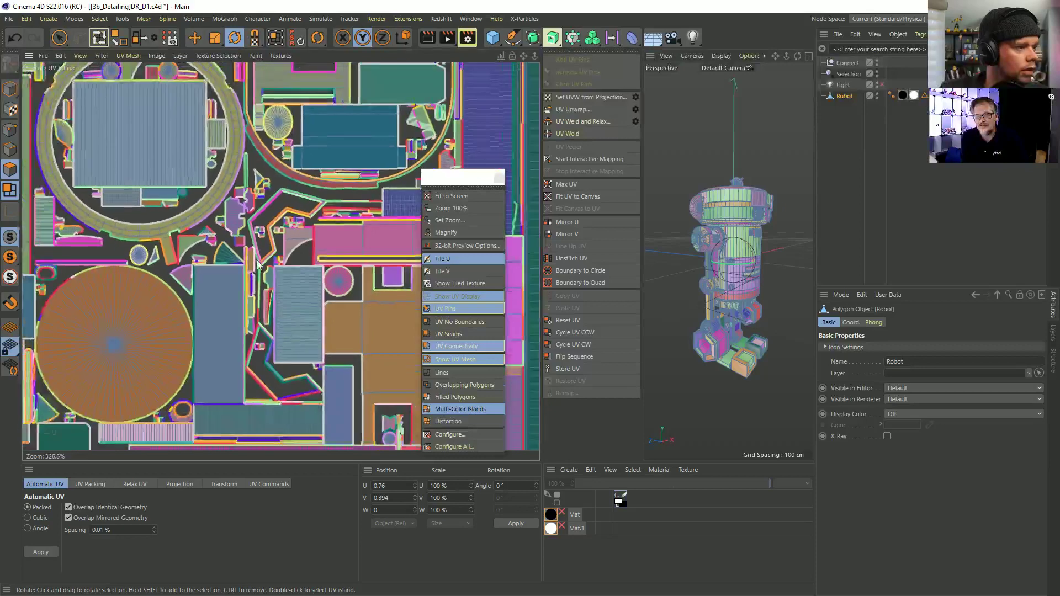
alt+middle_drag(259, 61, 173, 48)
alt+middle_drag(320, 213, 124, 93)
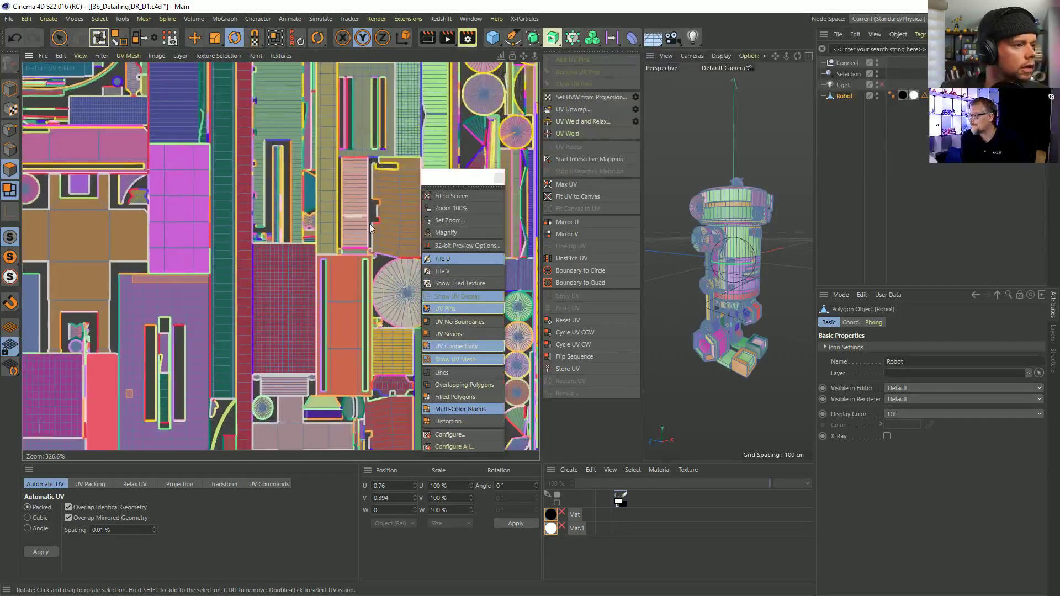
alt+middle_drag(254, 332, 255, 189)
alt+middle_drag(61, 342, 6, 141)
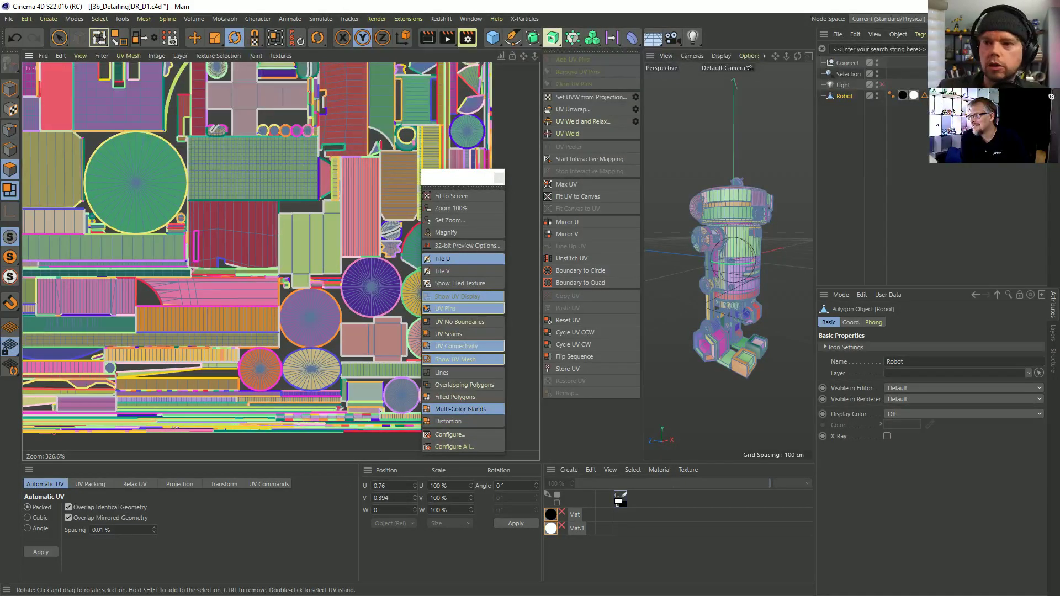
- Move the floating view options palette aside and close it
drag(488, 180, 518, 179)
click(530, 178)
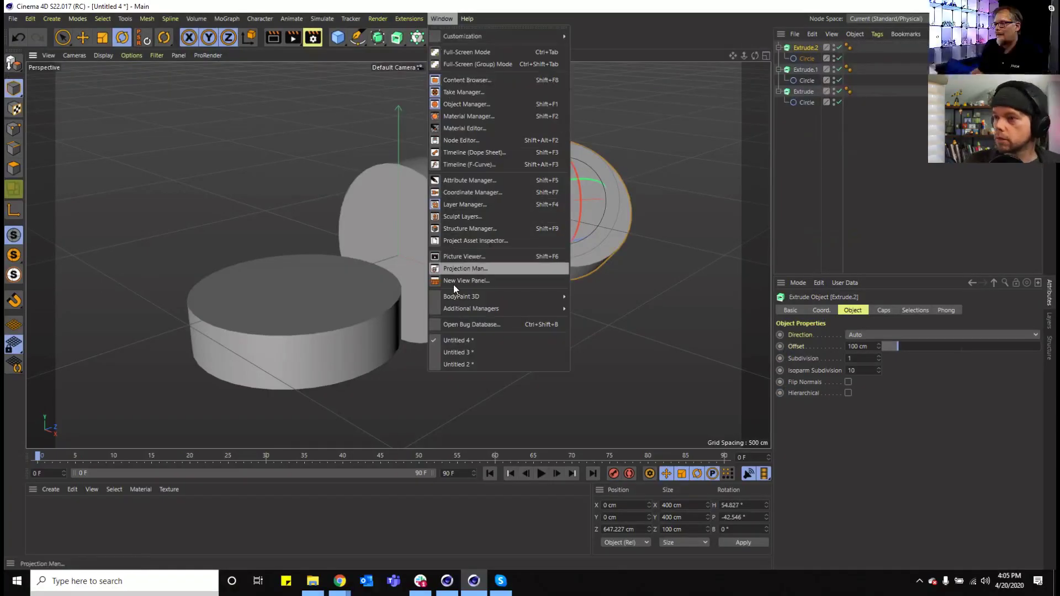
- Switch to the open project Untitled 3 and from there to Untitled 2, which holds the head bust
click(467, 352)
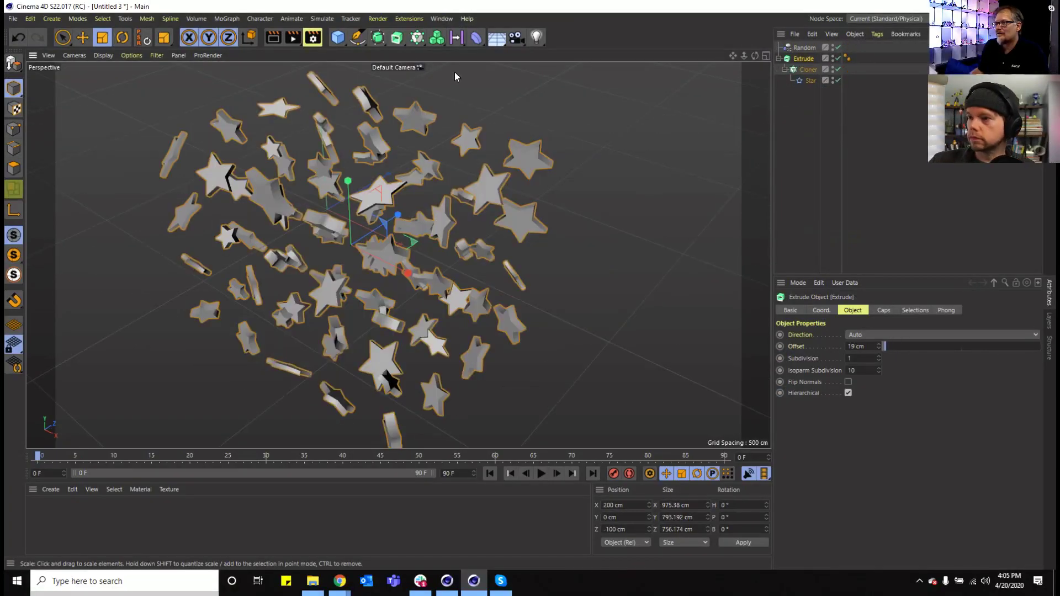
click(447, 19)
click(493, 361)
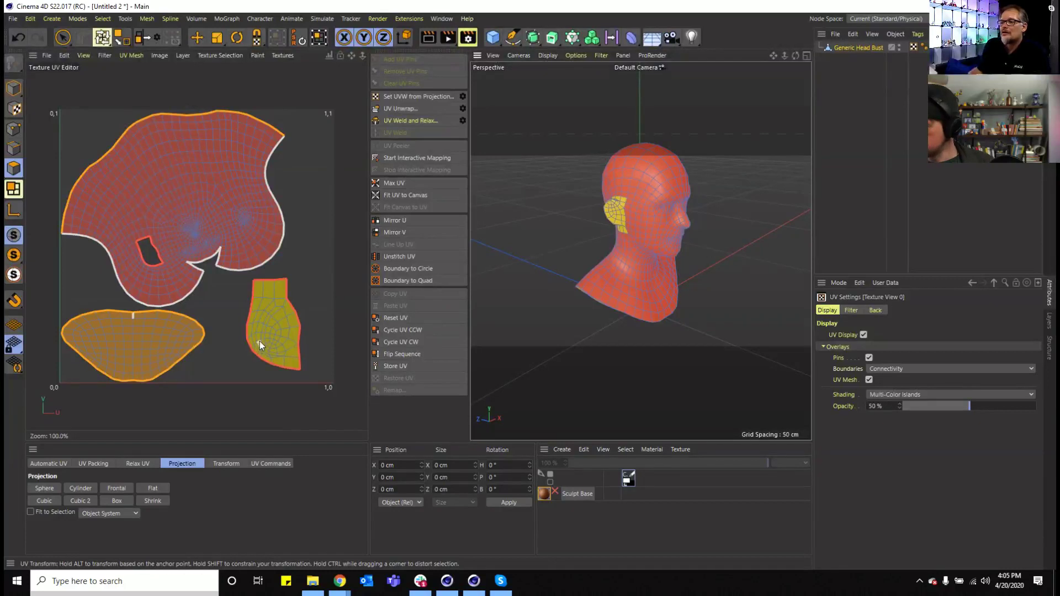
- Loop-select the outline edges of the head bust's ear UV island and rejoin it to the head island with UV Weld and Relax
click(13, 148)
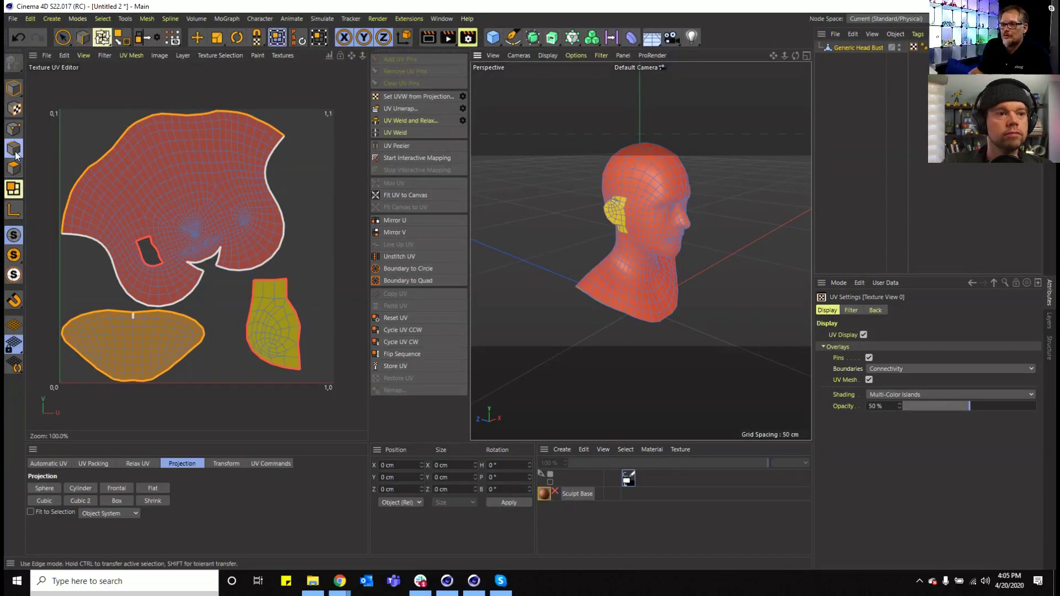
key(u)
key(l)
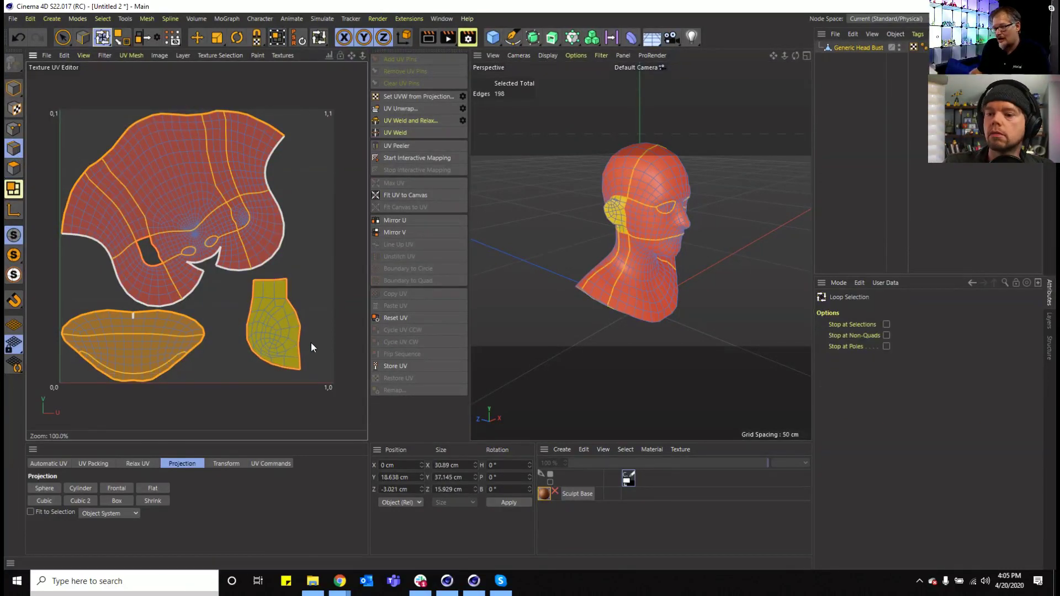
click(250, 302)
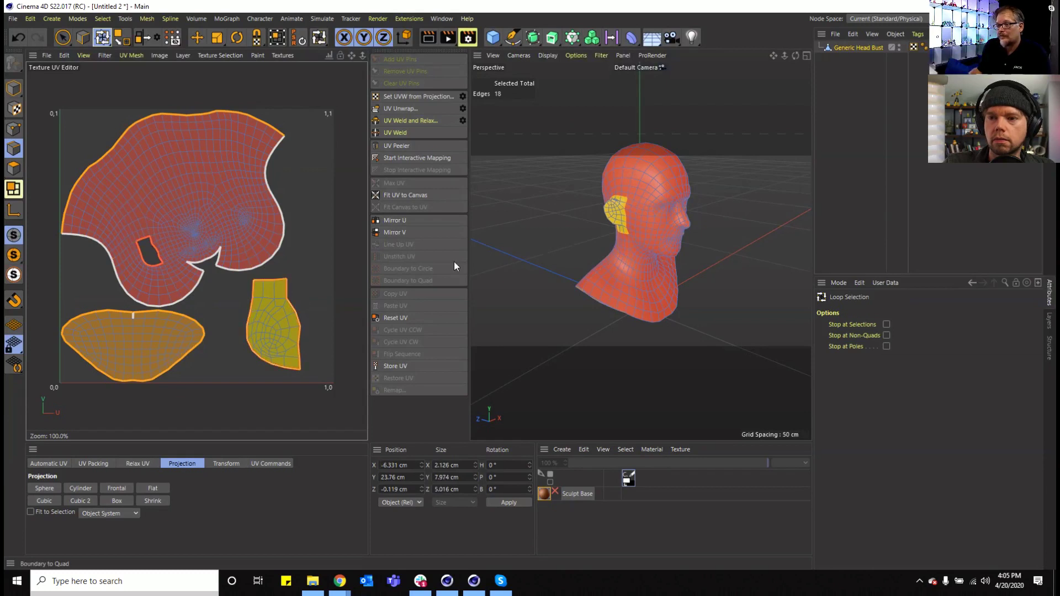
click(420, 120)
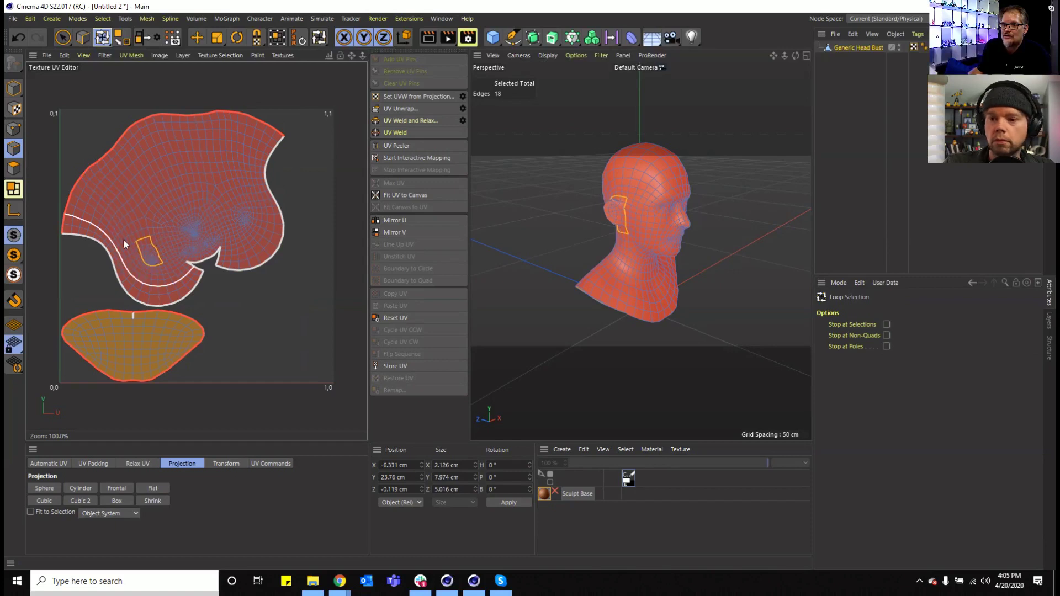
- Loop-select the outline edges of the bust's underside UV island, join it to the head island with UV Weld and Relax, and clear the selection
click(153, 310)
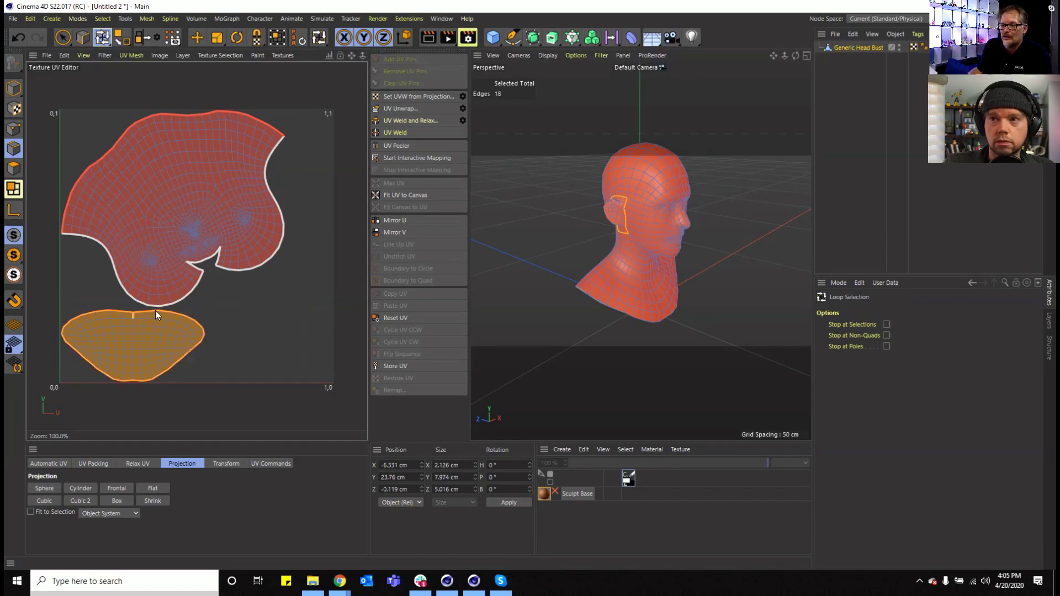
click(423, 123)
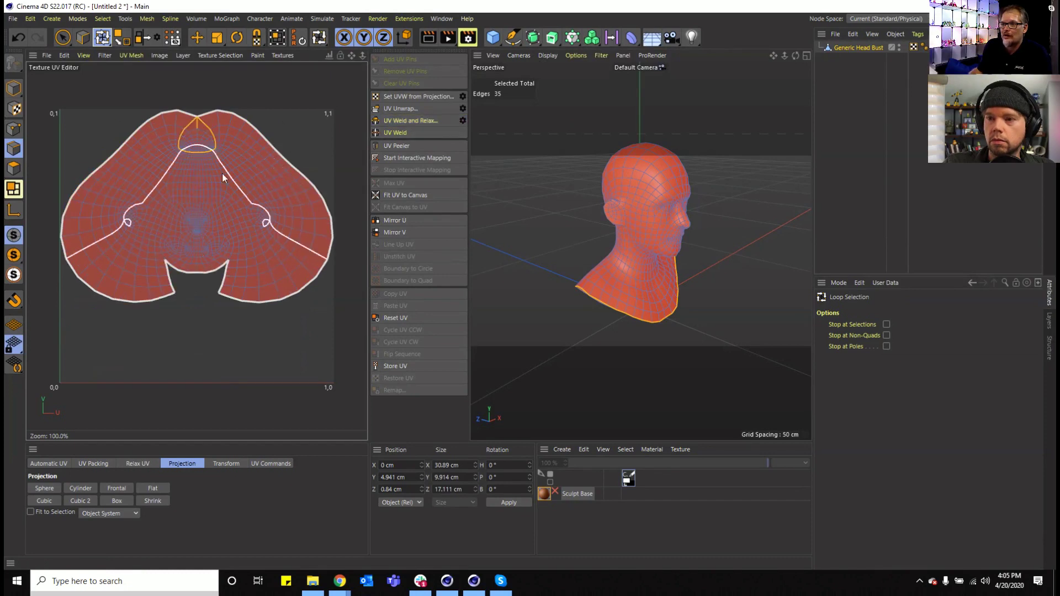
click(289, 383)
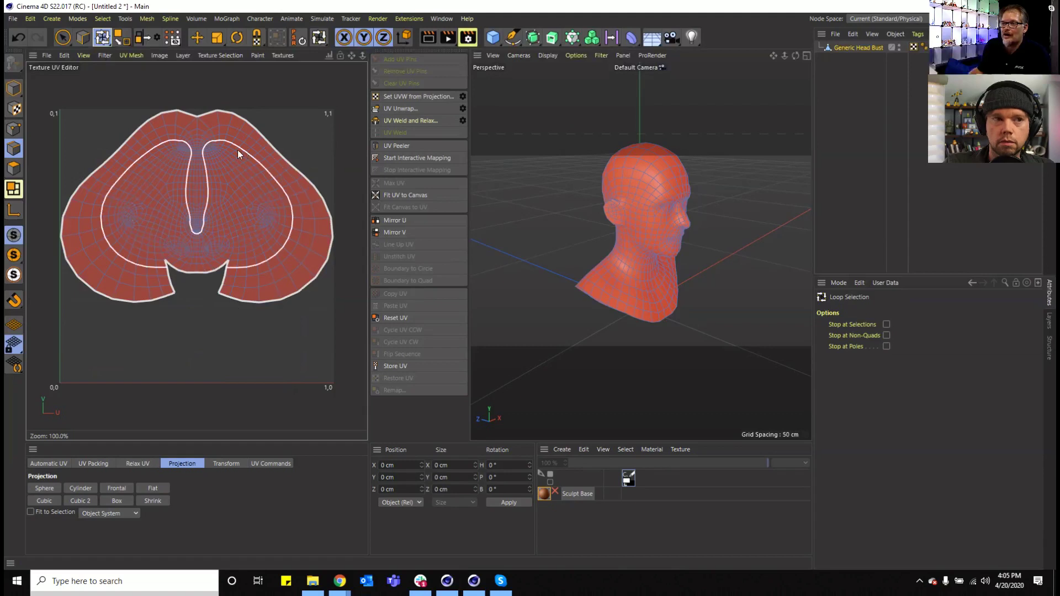
- Loop-select the bust's bottom rim edges in the UV layout, separate the underside island again with UV Unwrap, and clear the selection
click(211, 133)
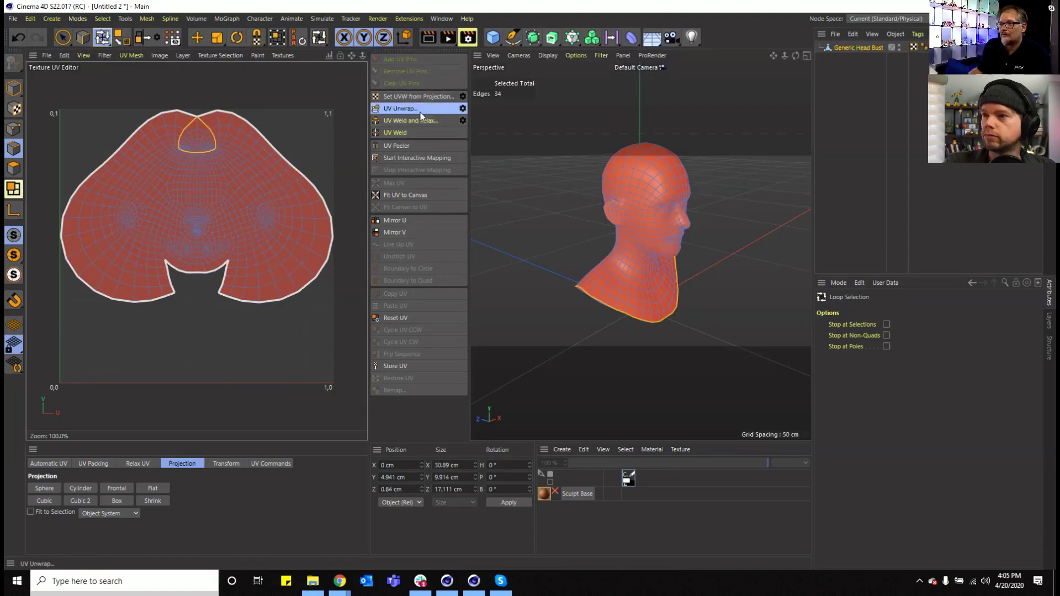
click(420, 110)
click(270, 330)
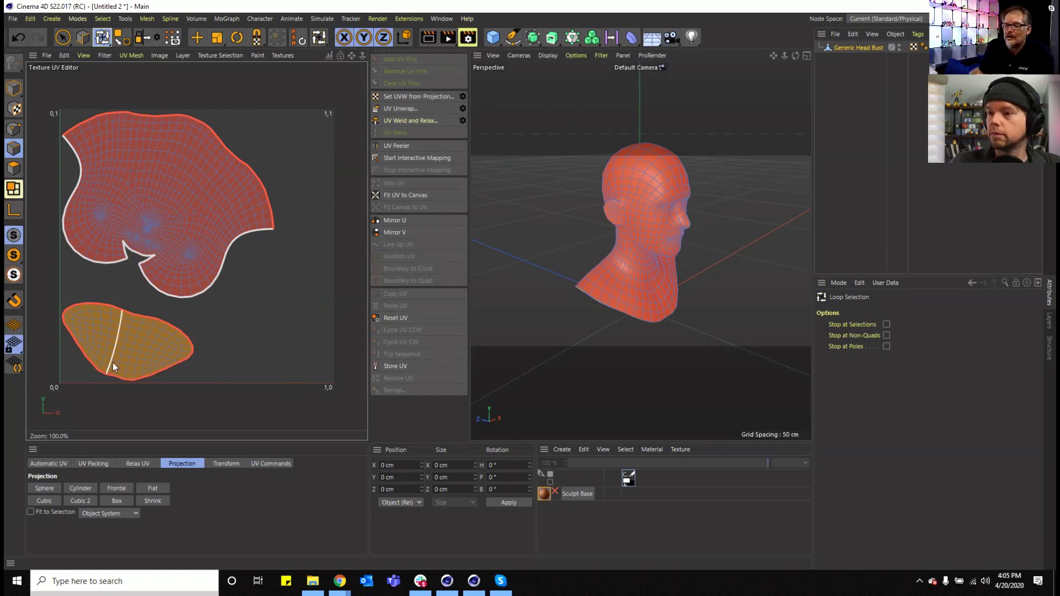
- Loop-select the underside island's outline, face the bust from the front in the perspective view, and project its UVs with Frontal projection
click(140, 318)
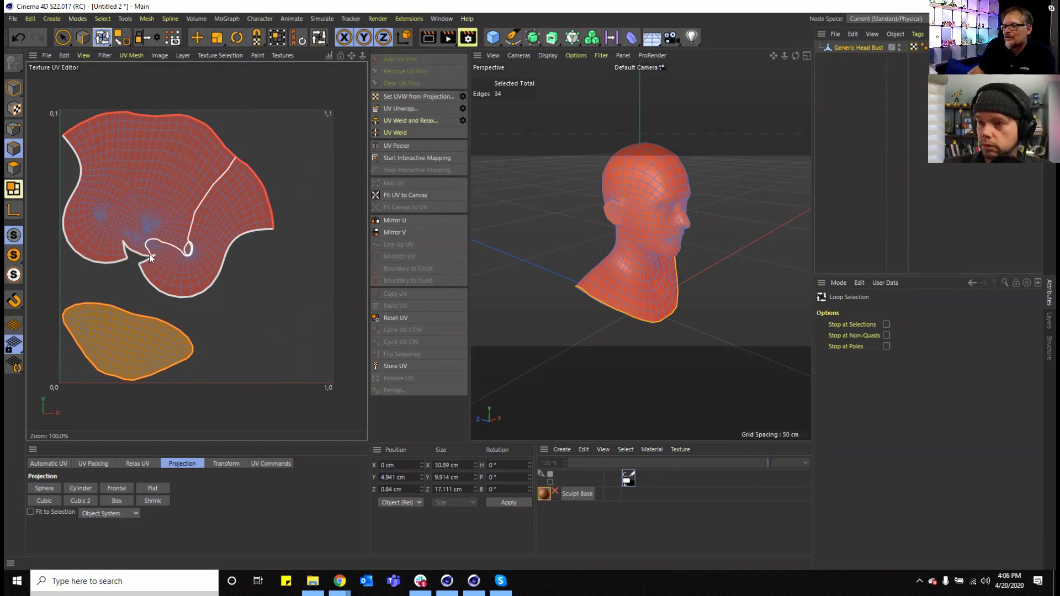
click(119, 489)
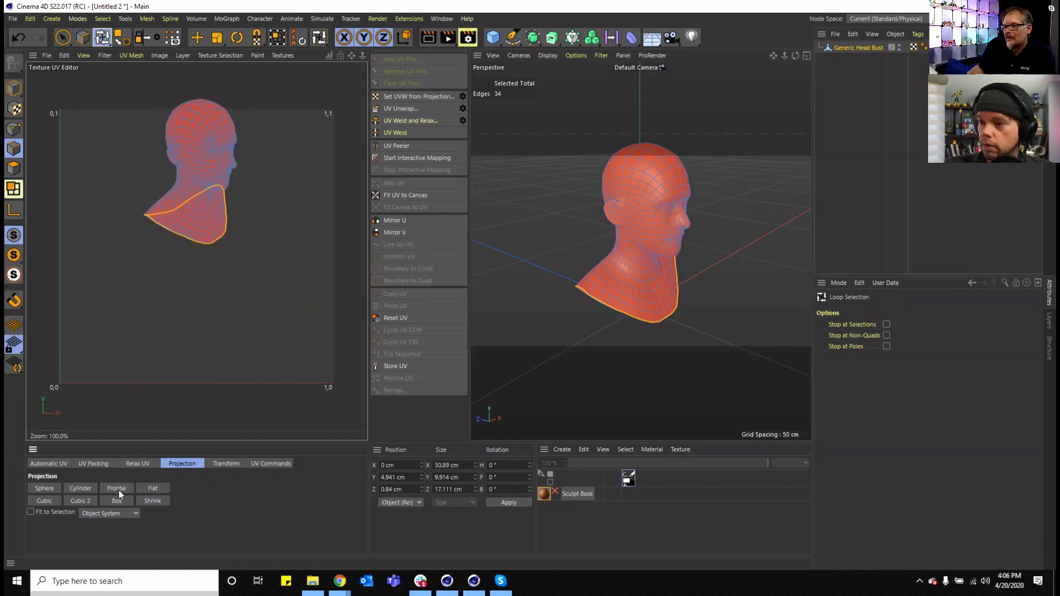
mouse_move(795, 55)
mouse_down()
mouse_move(773, 56)
mouse_move(794, 56)
mouse_move(783, 57)
mouse_up()
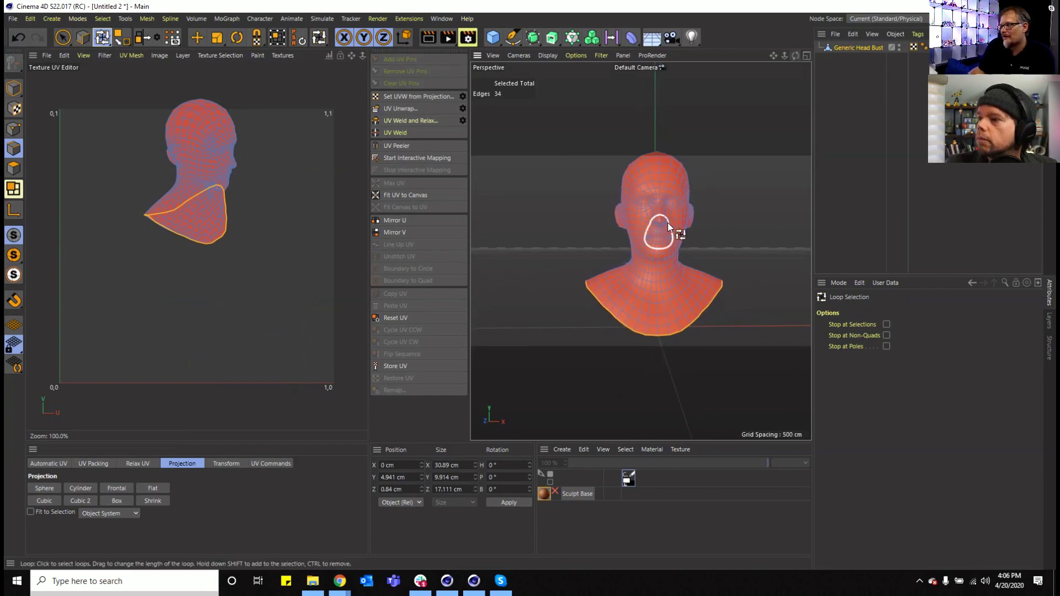
drag(783, 58, 796, 55)
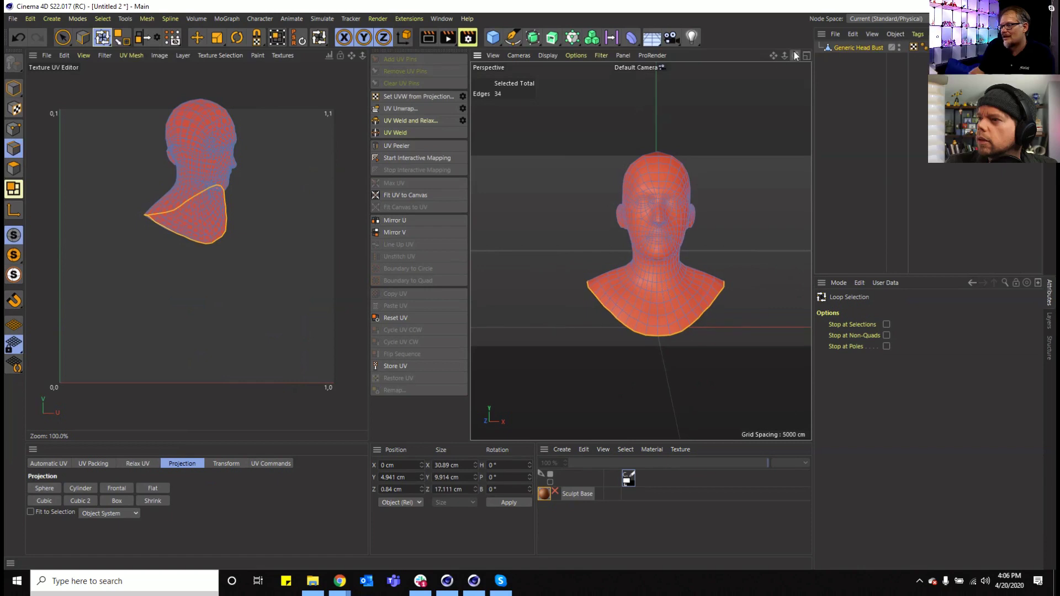
click(117, 488)
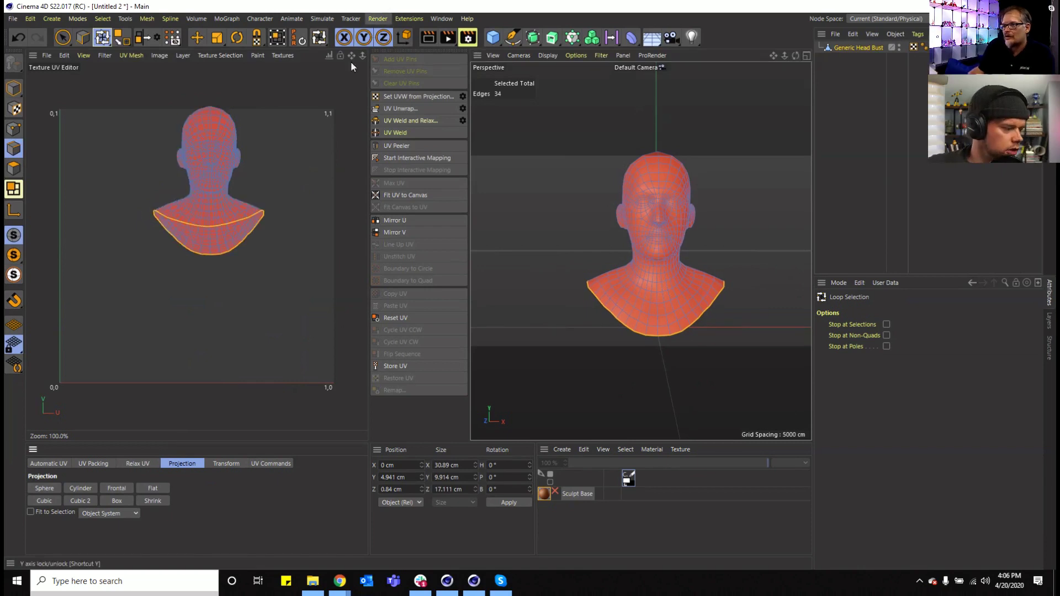
- Select the UV points covering the eyes, nose and mouth with Live Selection in point mode and pin them
drag(351, 55, 327, 63)
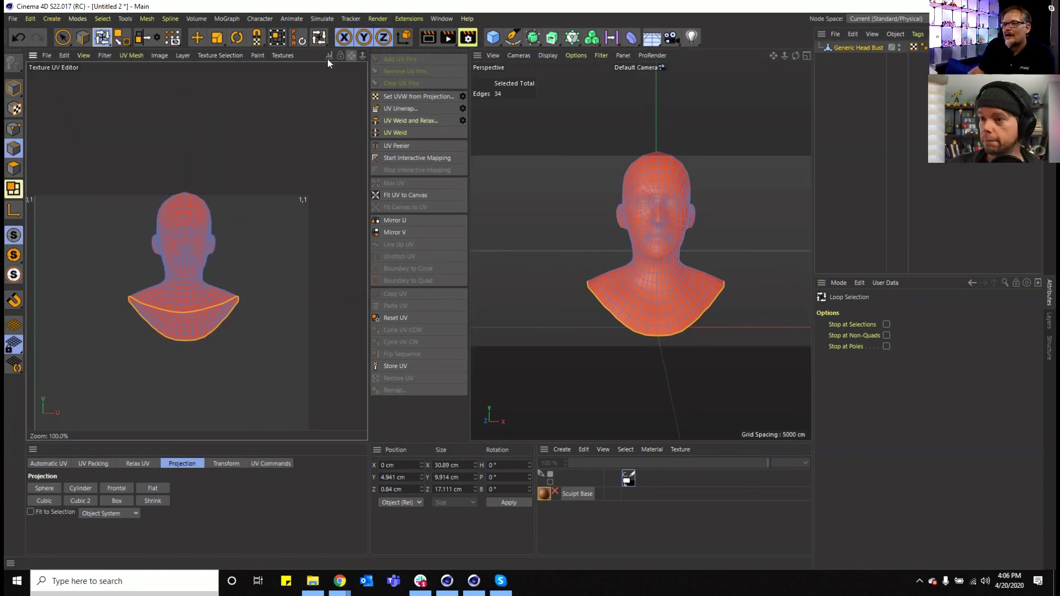
click(14, 129)
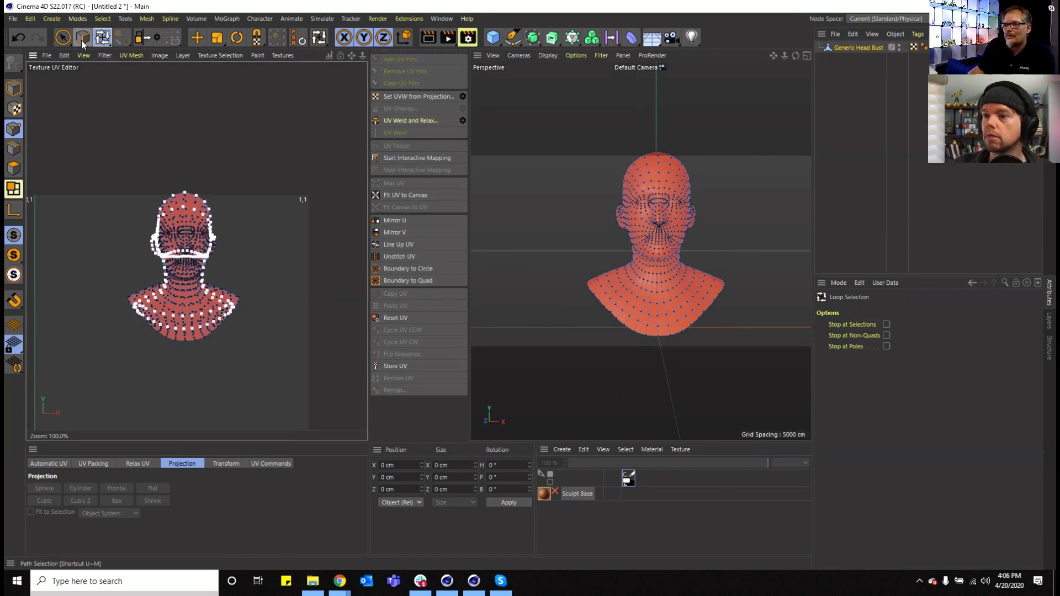
click(63, 37)
scroll(168, 229, up, 5)
mouse_move(209, 236)
mouse_down()
mouse_move(201, 224)
mouse_move(210, 267)
mouse_move(230, 254)
mouse_up()
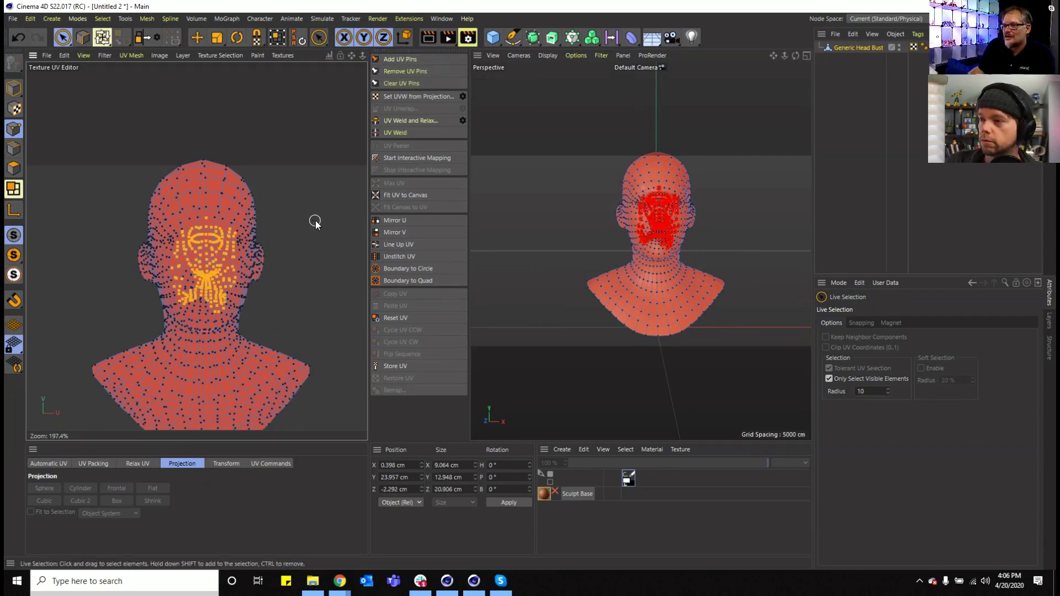
click(212, 270)
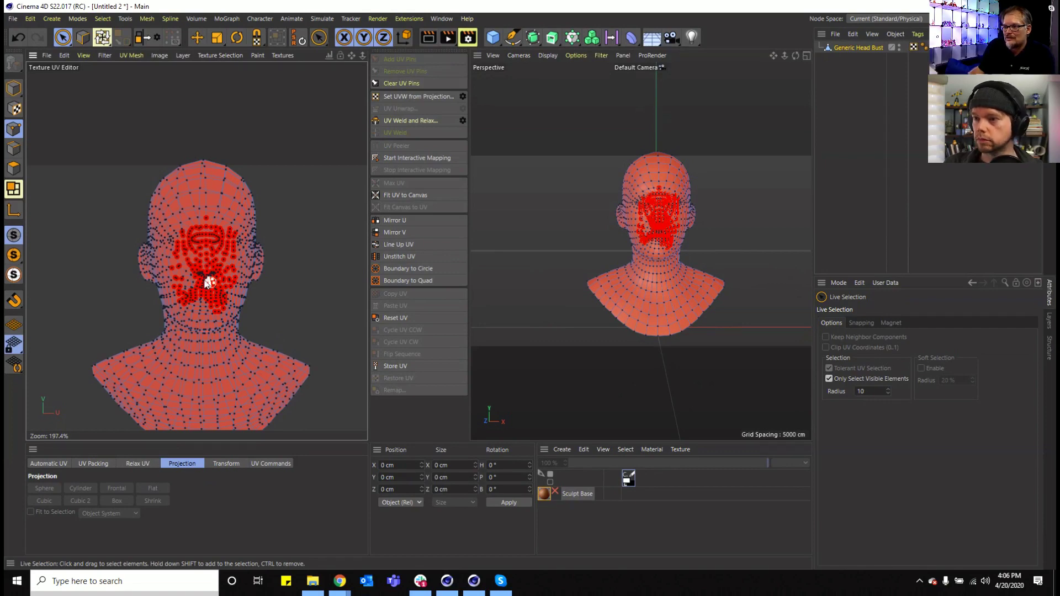
scroll(208, 273, up, 5)
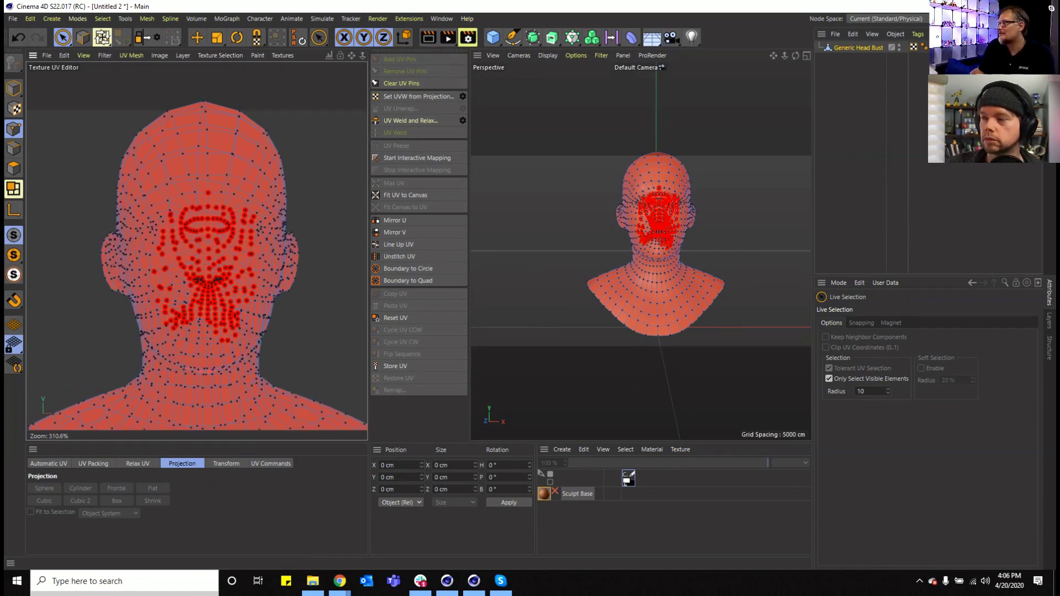
- Delete the Sculpt Base material tag from the head bust and set the UV display shading to Lines
click(923, 48)
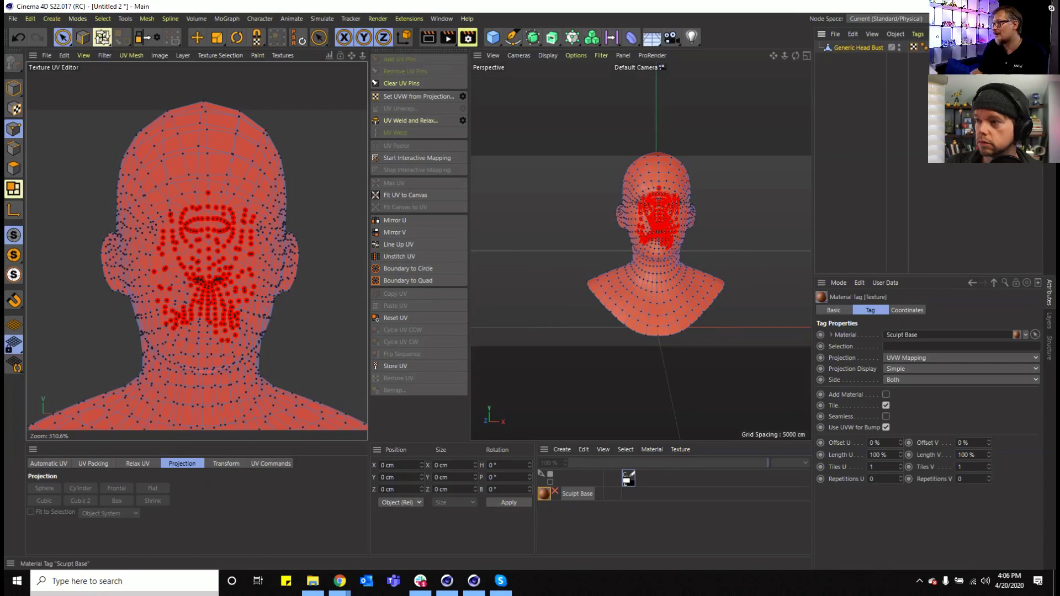
key(Delete)
click(81, 58)
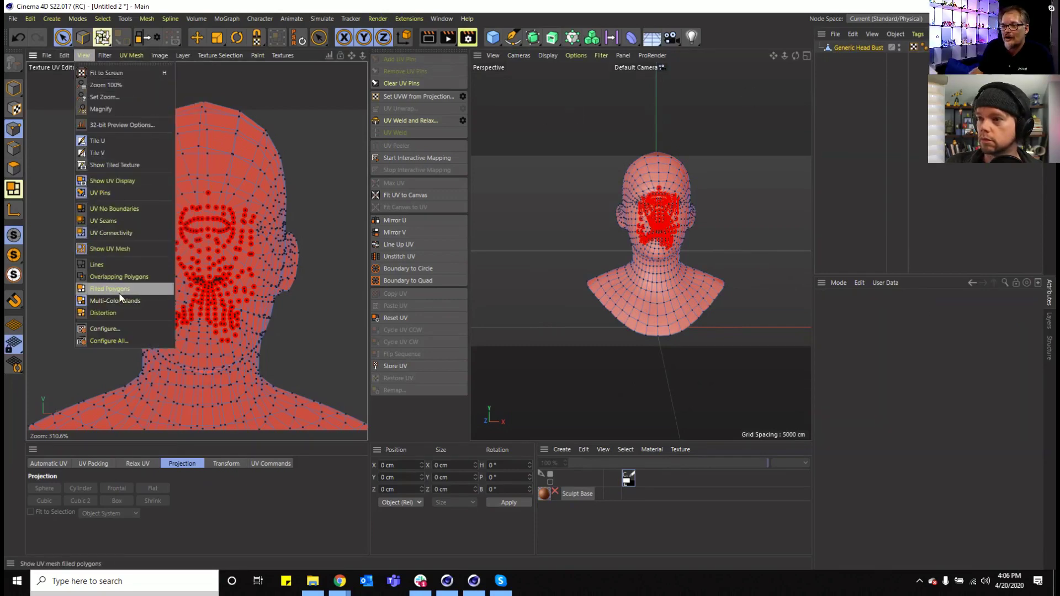
click(111, 266)
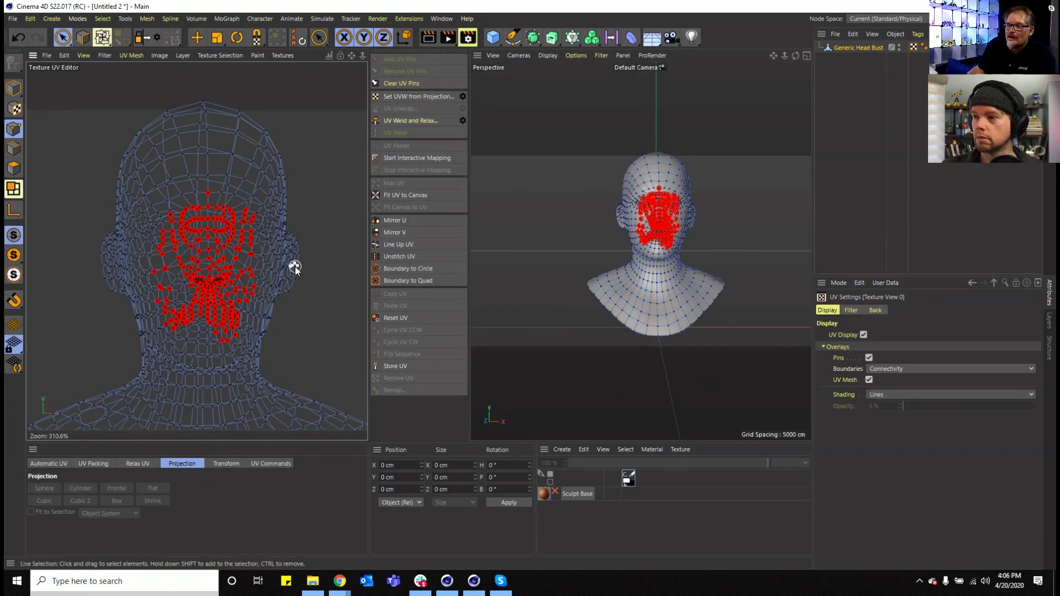
- Unwrap the bust along its selected bottom rim edges with the face points pinned, and inspect how the UVs flatten around the pins
click(138, 464)
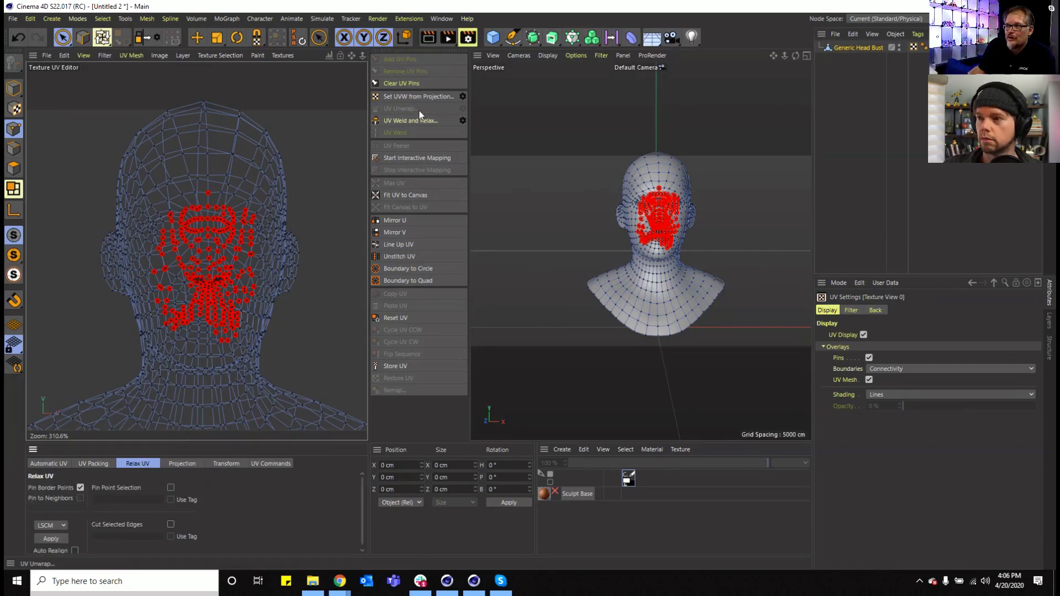
click(20, 171)
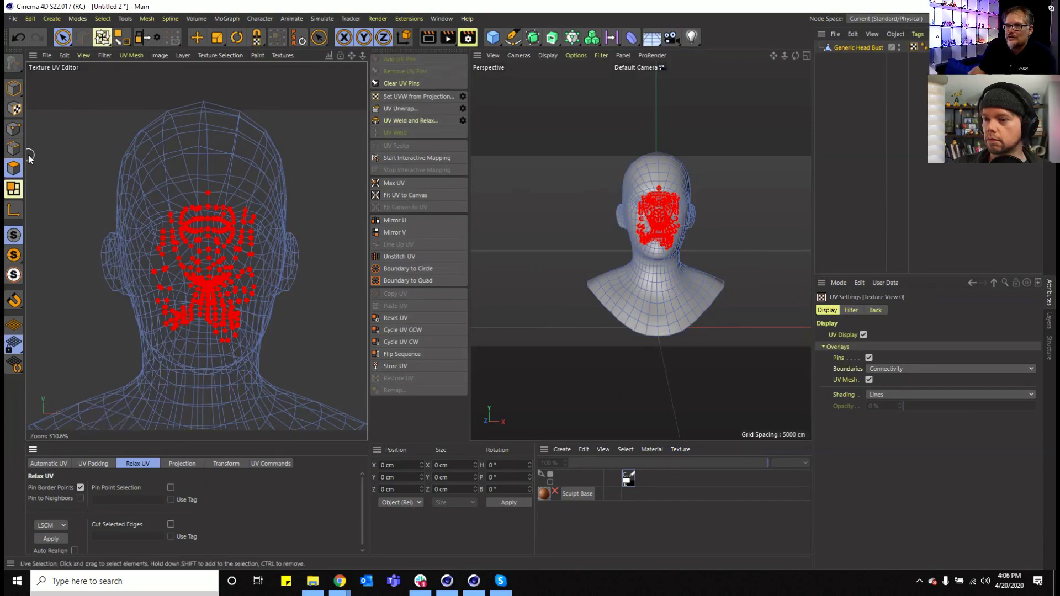
click(14, 148)
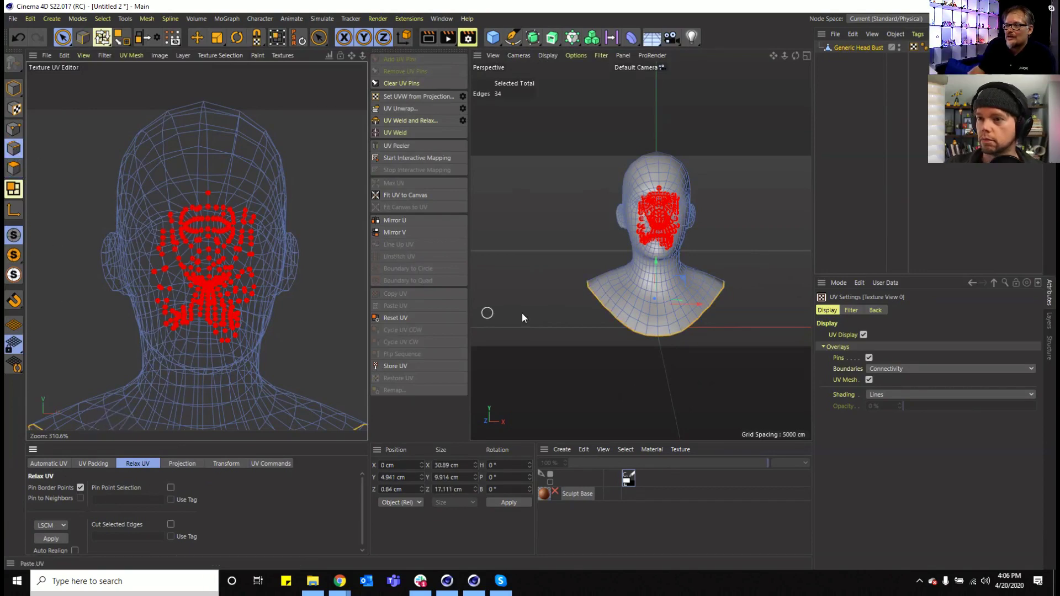
click(425, 108)
scroll(94, 229, down, 2)
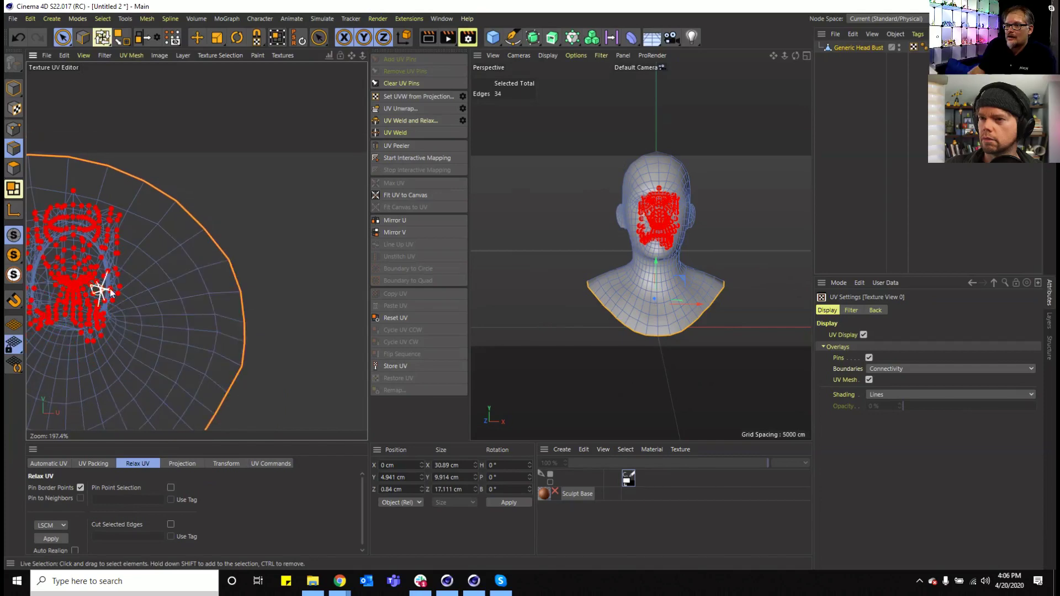
drag(352, 54, 490, 42)
right_drag(352, 54, 259, 54)
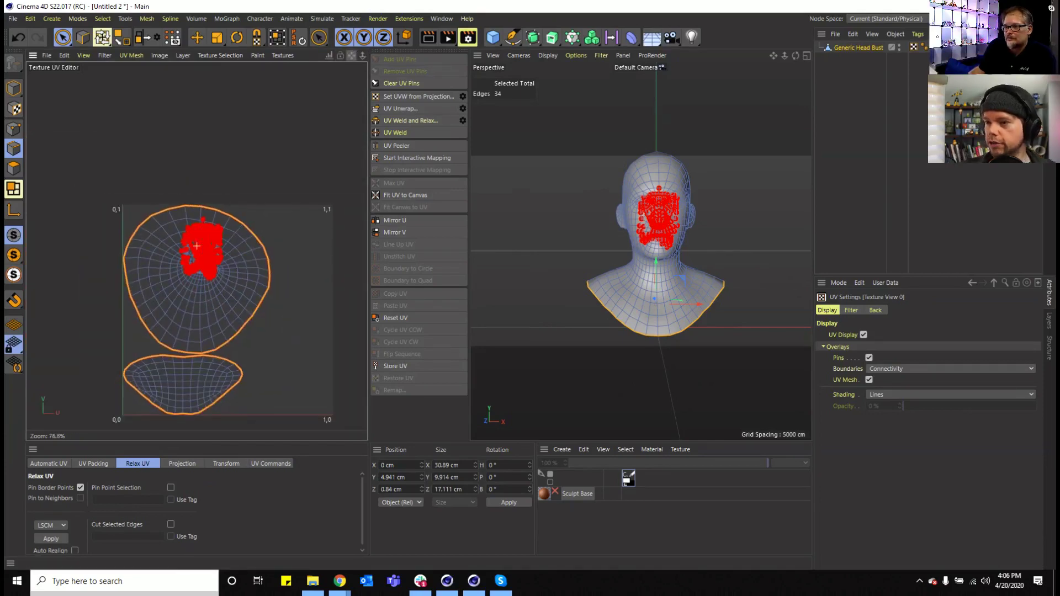
scroll(196, 246, up, 17)
scroll(197, 245, down, 14)
scroll(196, 245, up, 6)
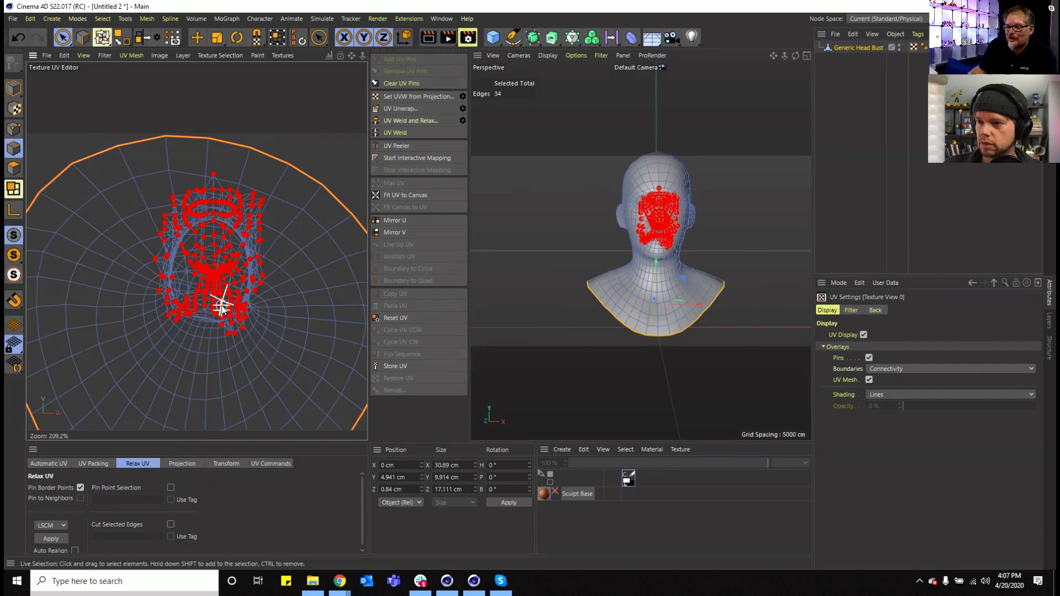
- Undo the unwrap and clear all UV pins from the face
key(ctrl+z)
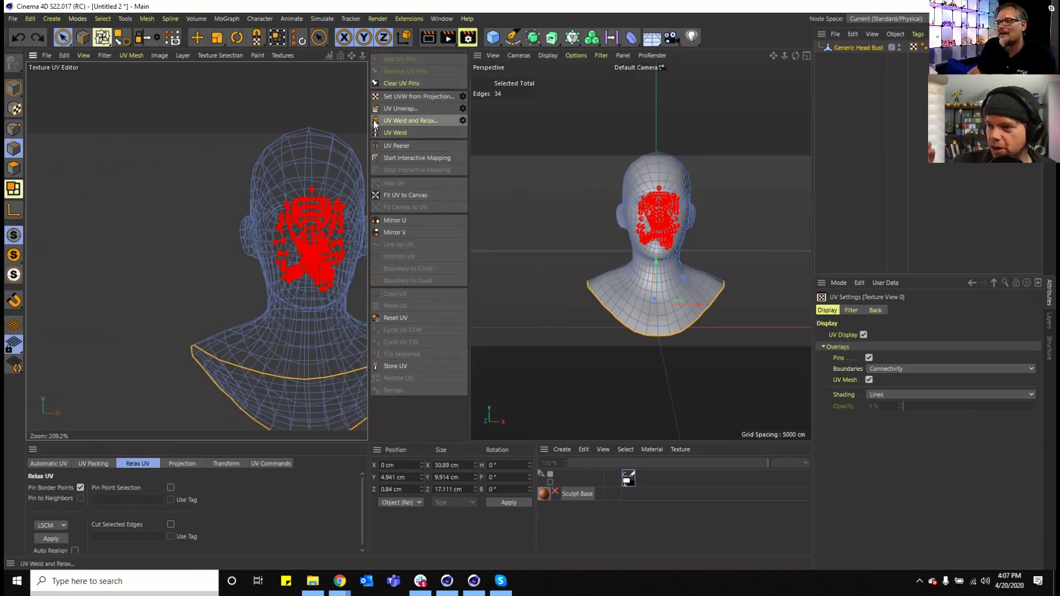
click(394, 83)
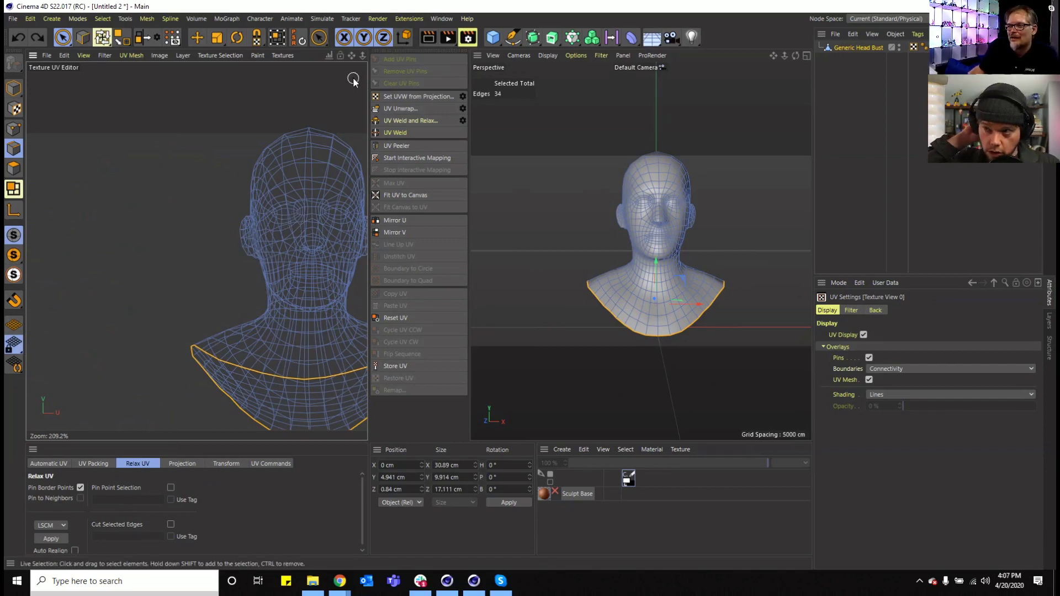
drag(351, 55, 223, 37)
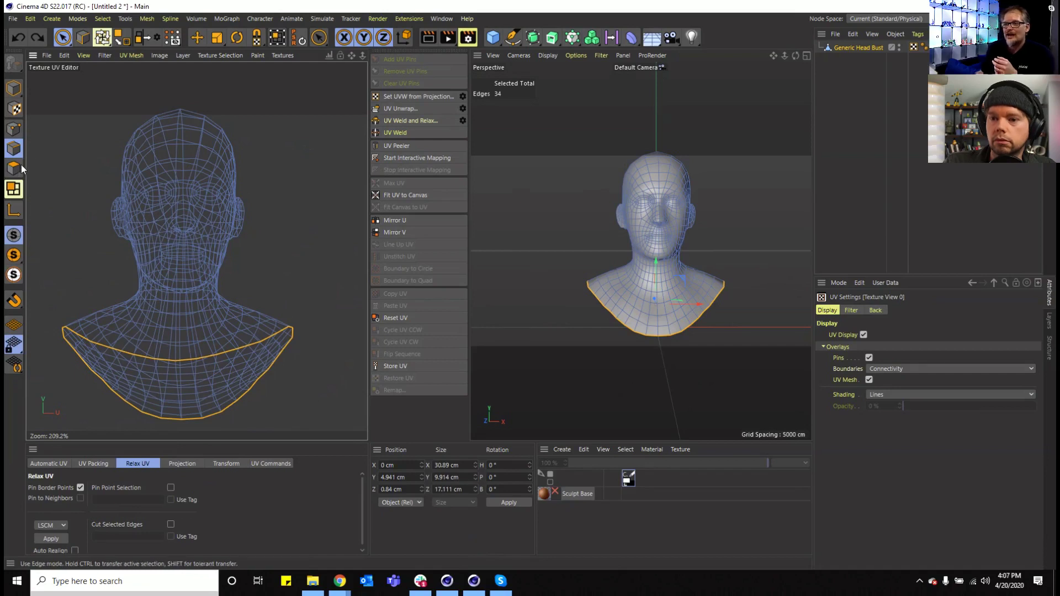
- Switch UV editing mode on and off repeatedly to compare the axis handles and coordinate fields in both states
click(15, 190)
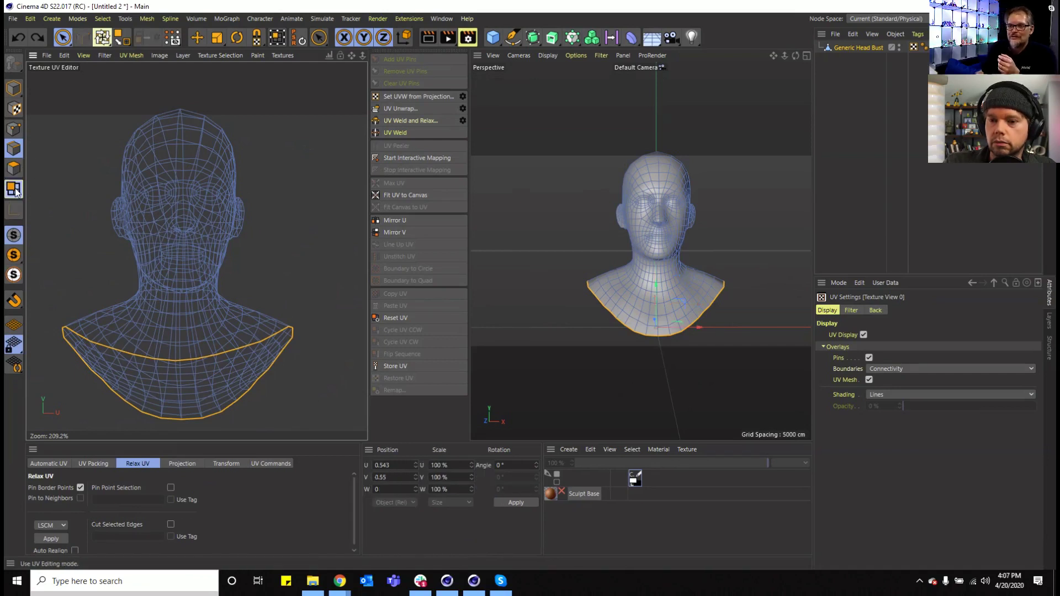
click(15, 190)
click(15, 190)
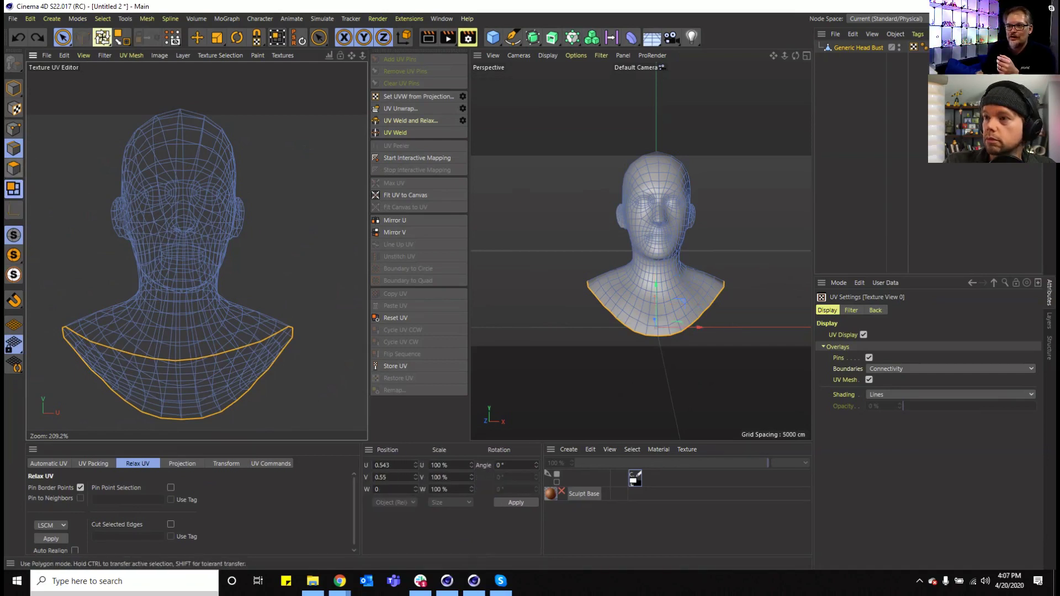
click(18, 190)
click(16, 190)
click(16, 191)
click(15, 190)
click(16, 190)
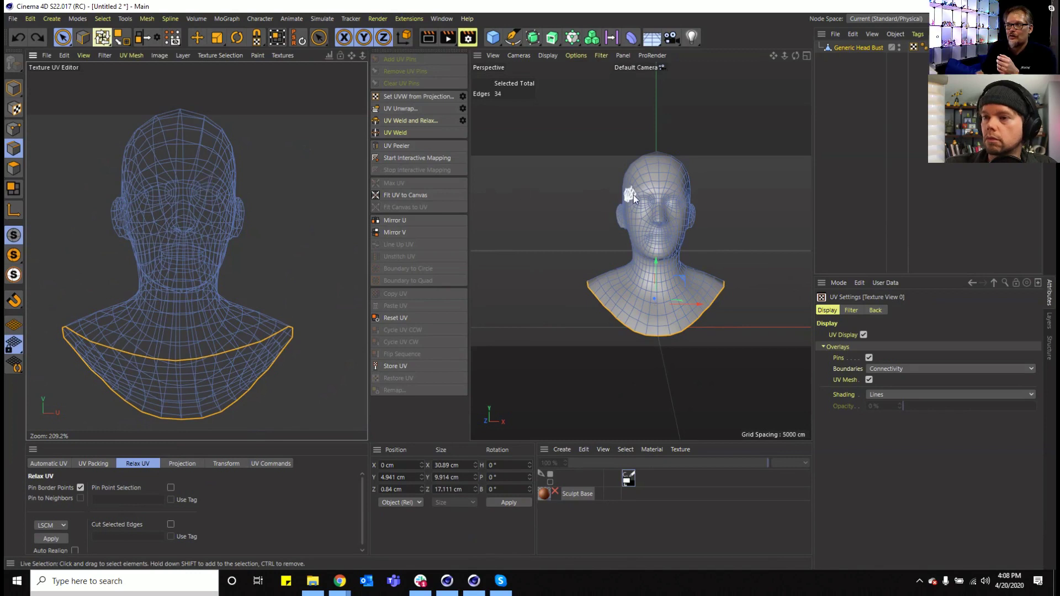
- Select edges beside the eye on the model, replace them with forehead edges in the UV layout, and turn on UV editing mode
click(681, 212)
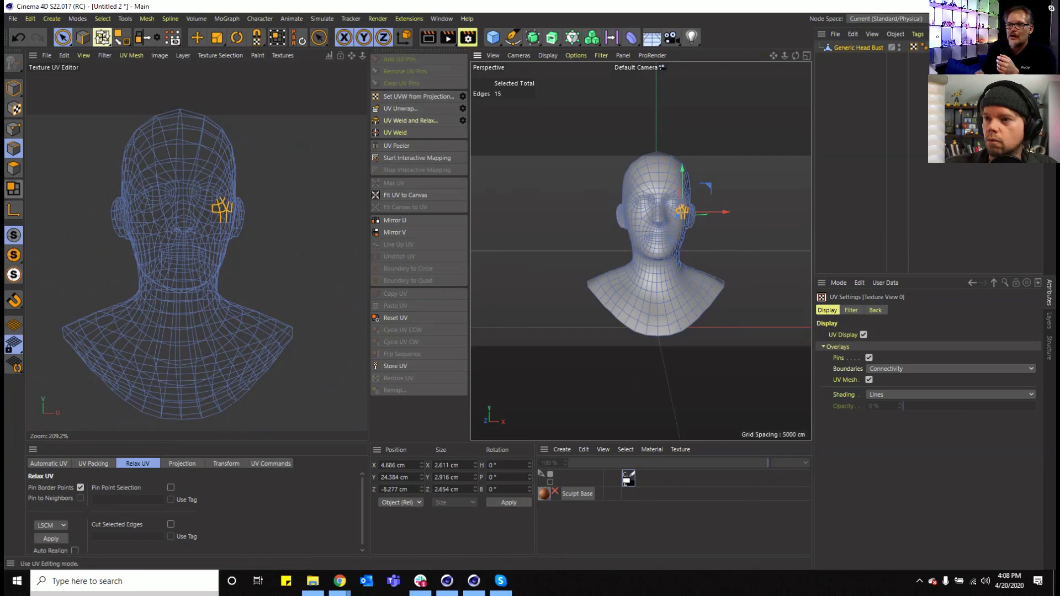
click(196, 174)
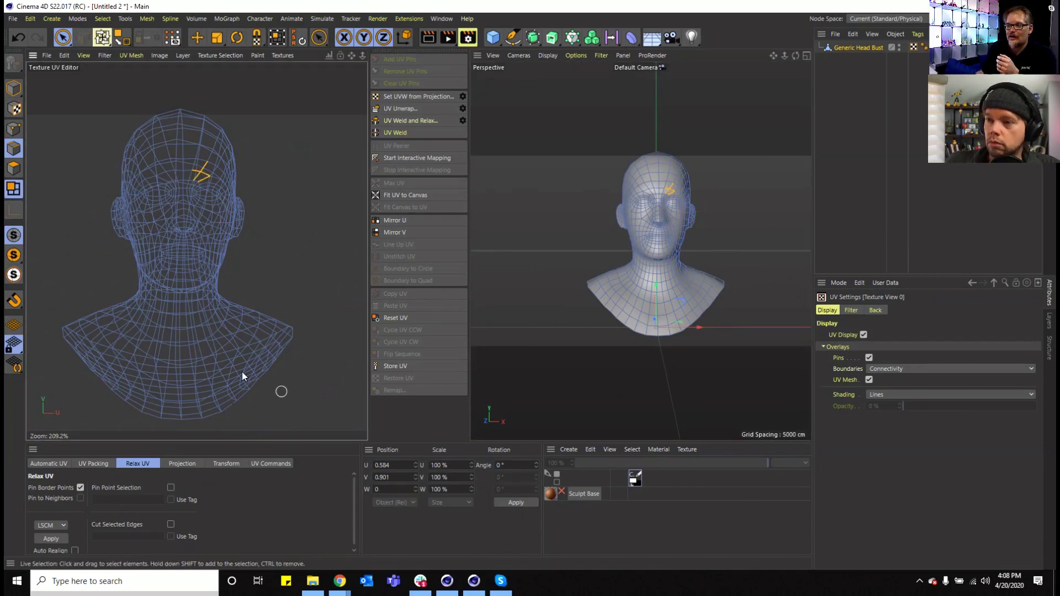
click(13, 189)
click(13, 189)
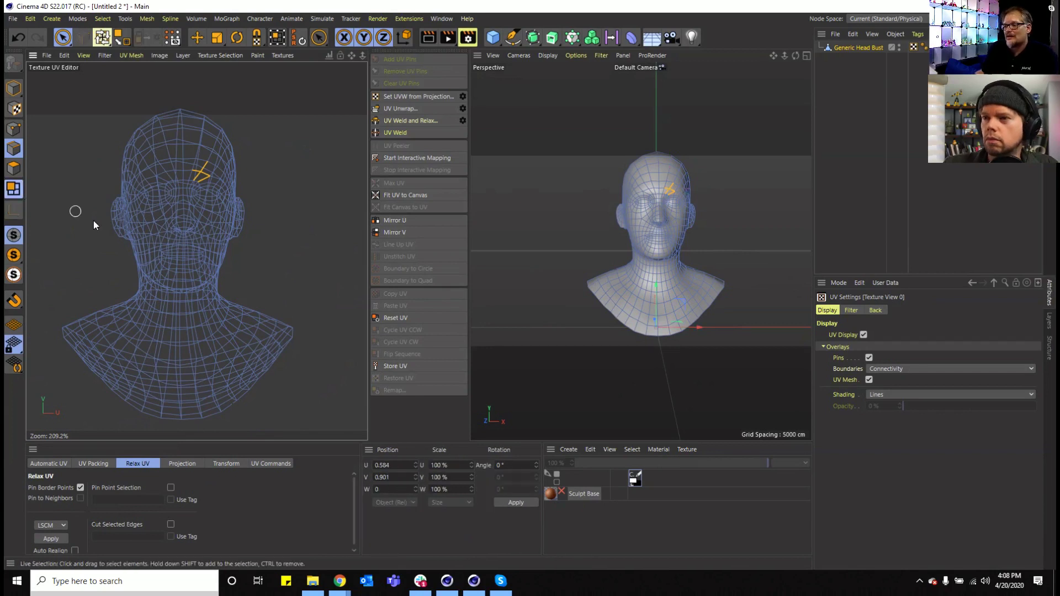
click(20, 192)
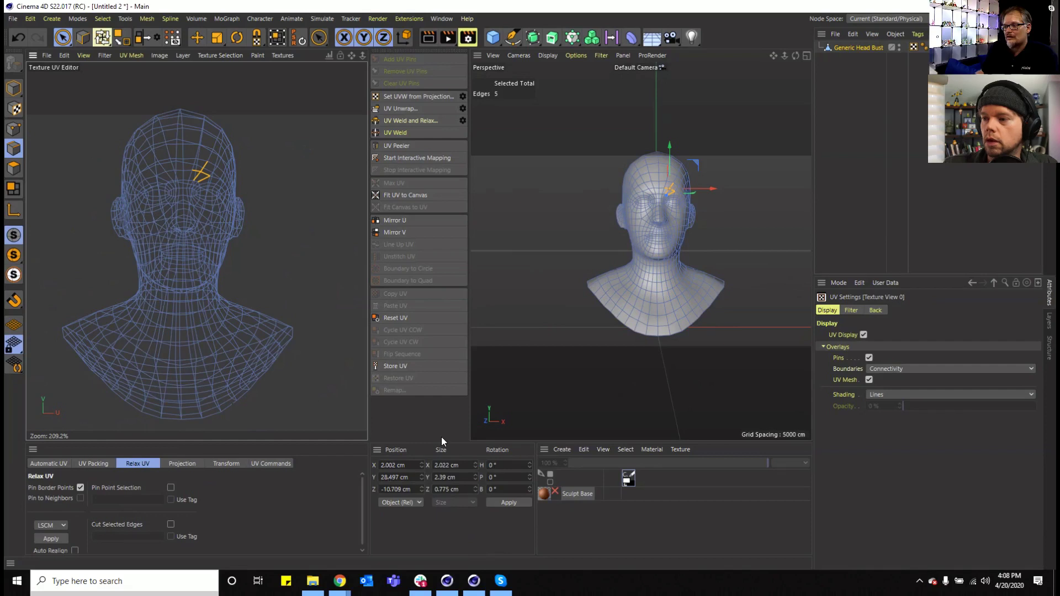
click(13, 189)
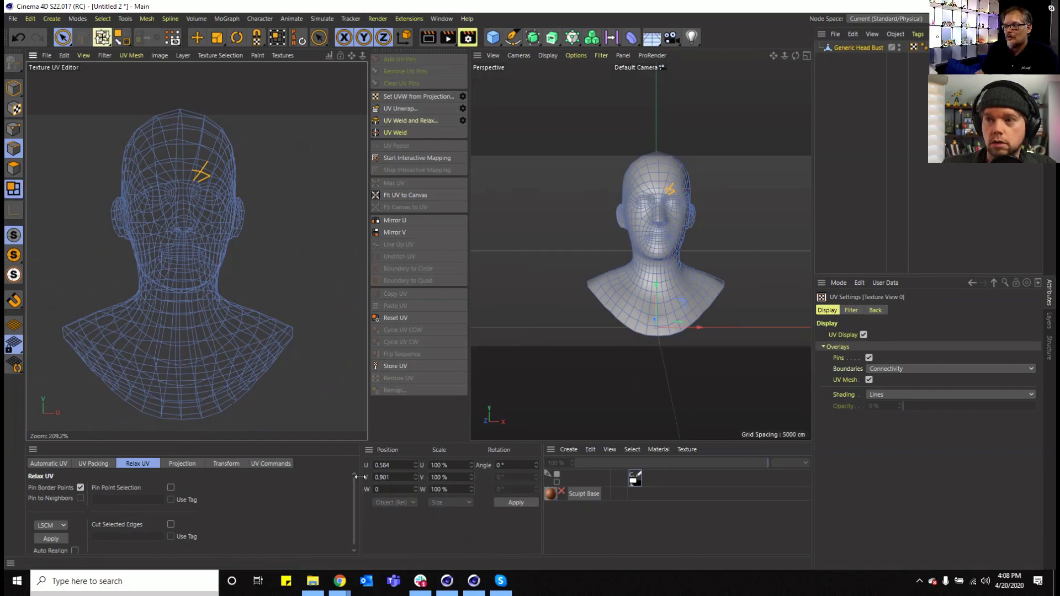
- Activate the Move tool for the bust, and set the background texture of the robot's UV view to UV Map
click(197, 37)
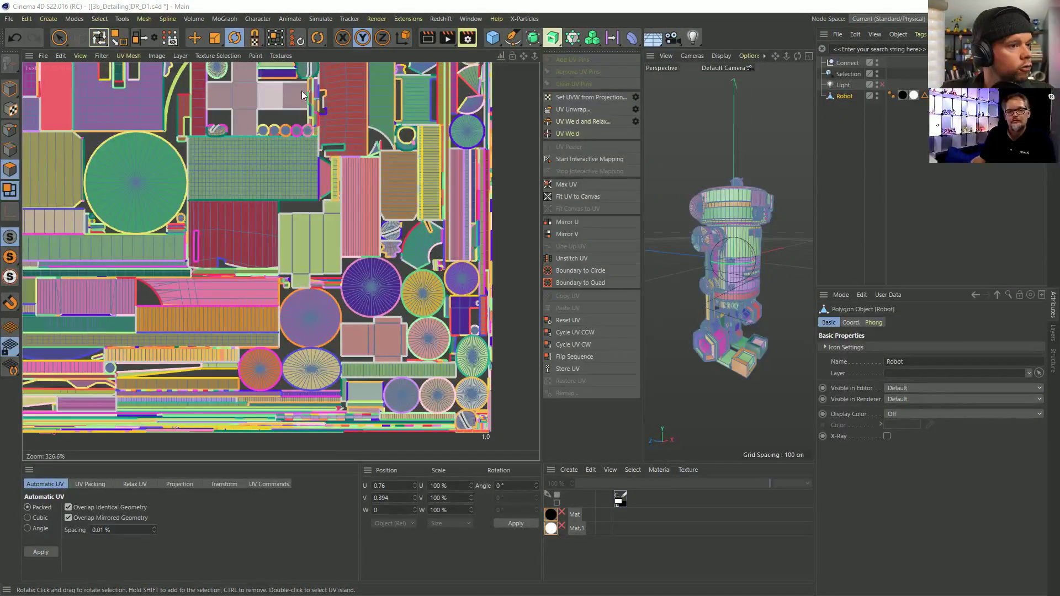
click(80, 55)
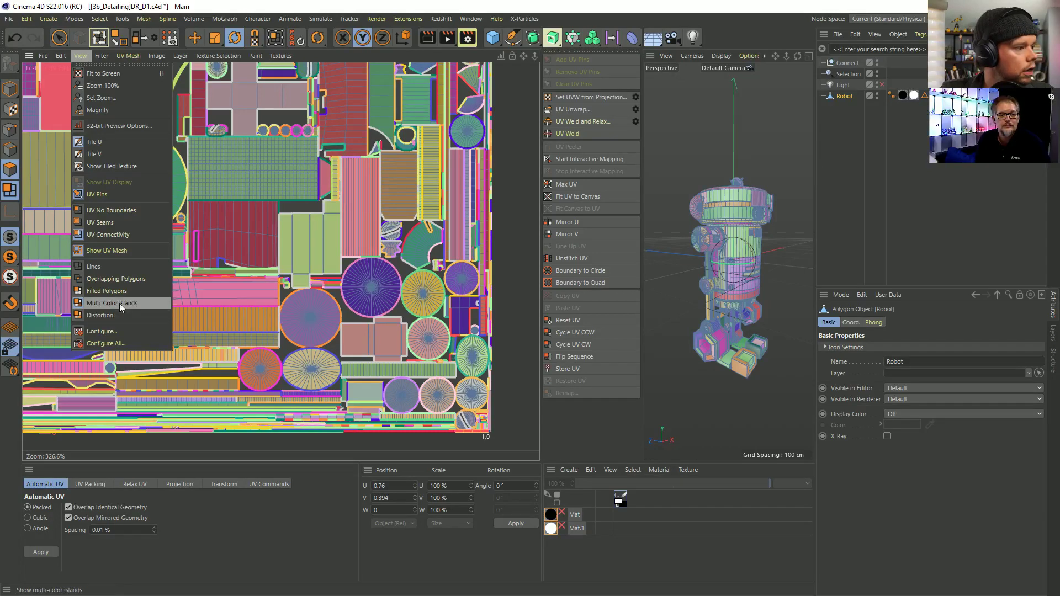
click(105, 331)
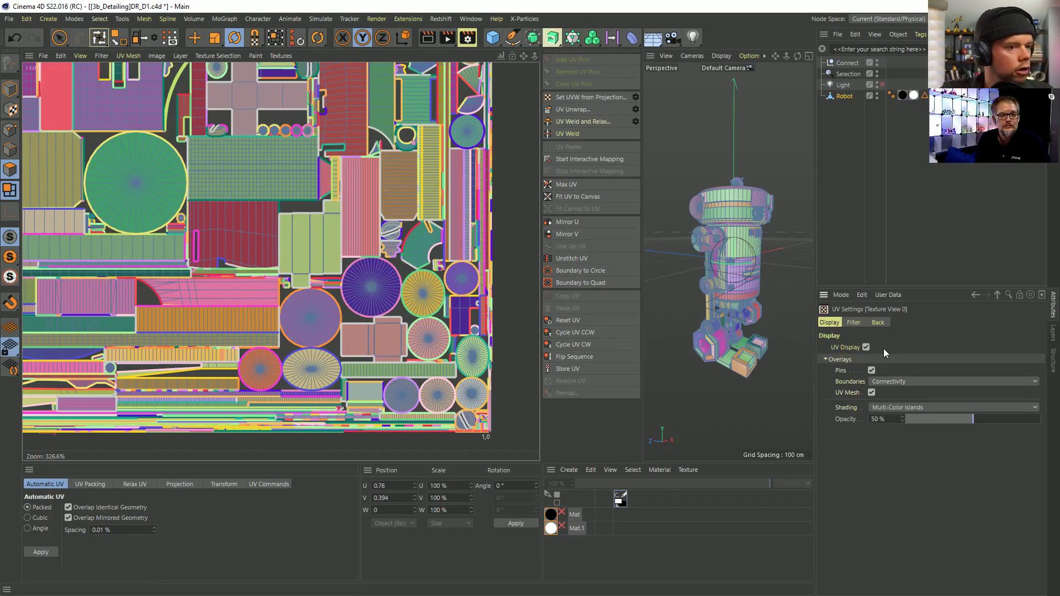
click(840, 295)
click(856, 459)
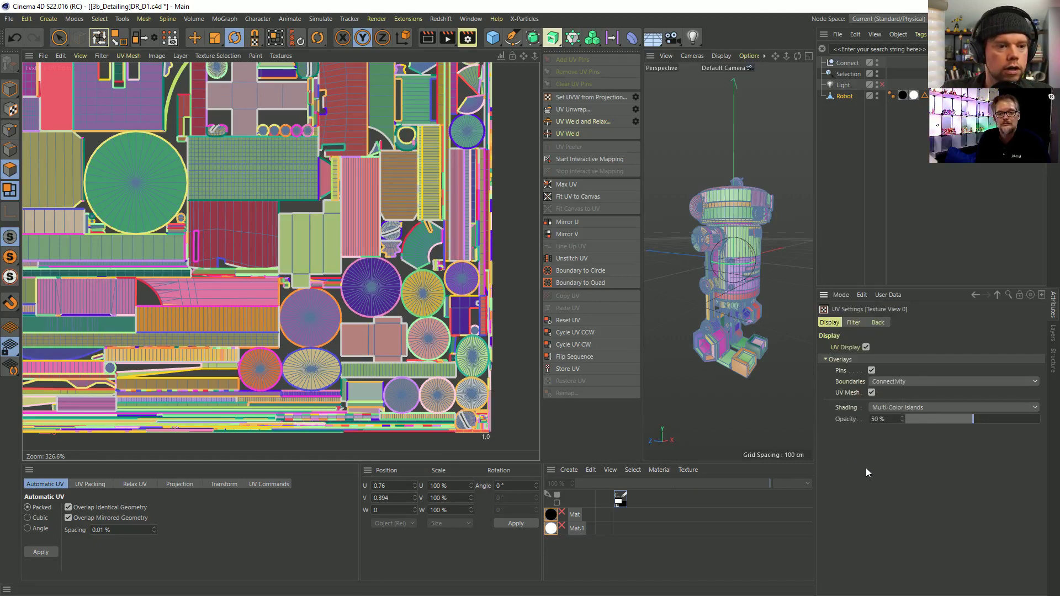
click(876, 323)
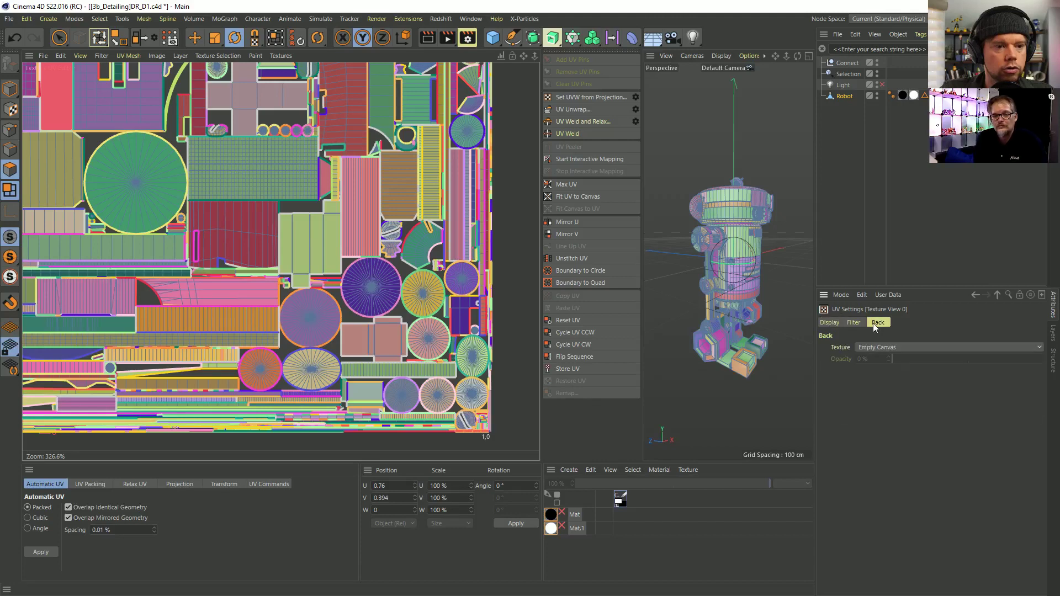
click(895, 347)
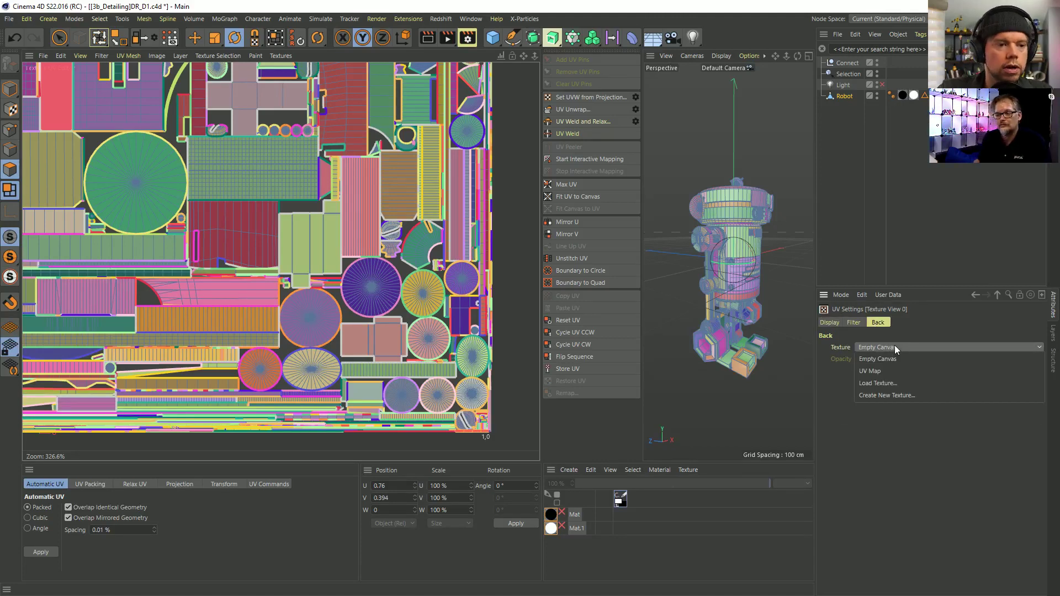
click(877, 372)
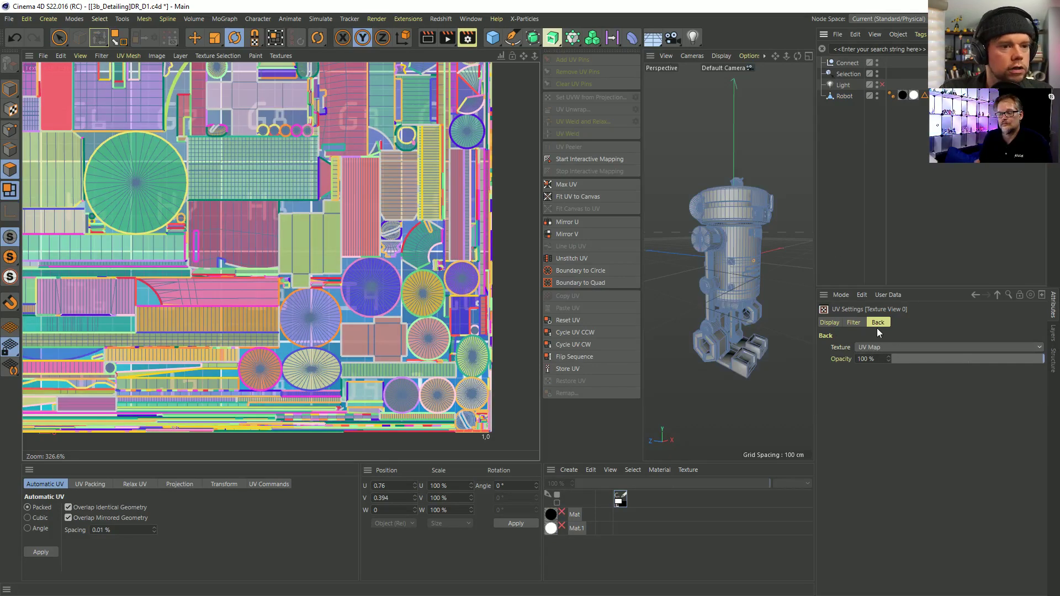
- Set the shading of the UV view to Lines
click(830, 322)
click(898, 407)
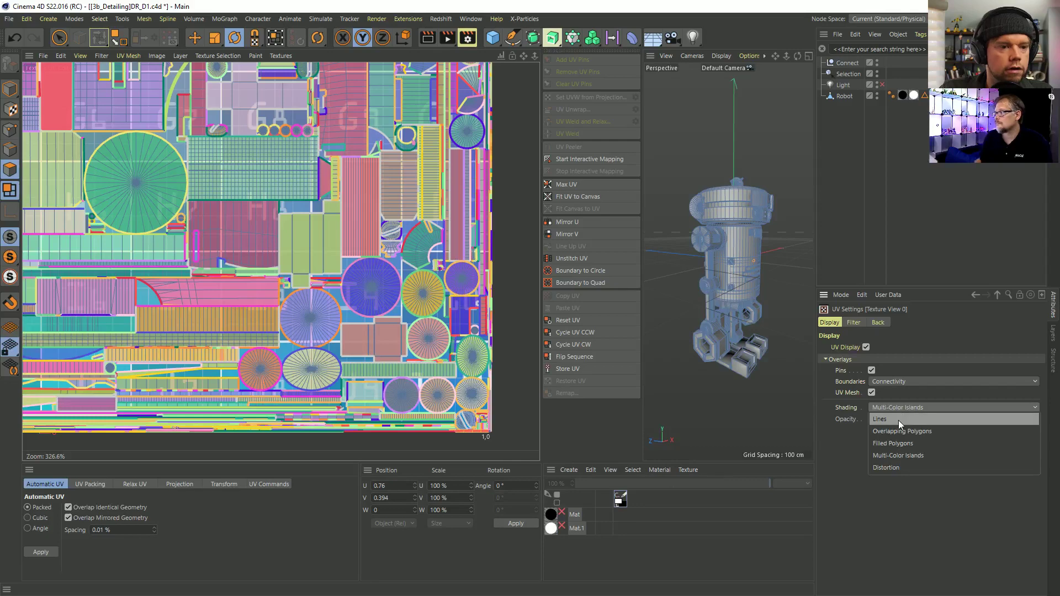
click(899, 419)
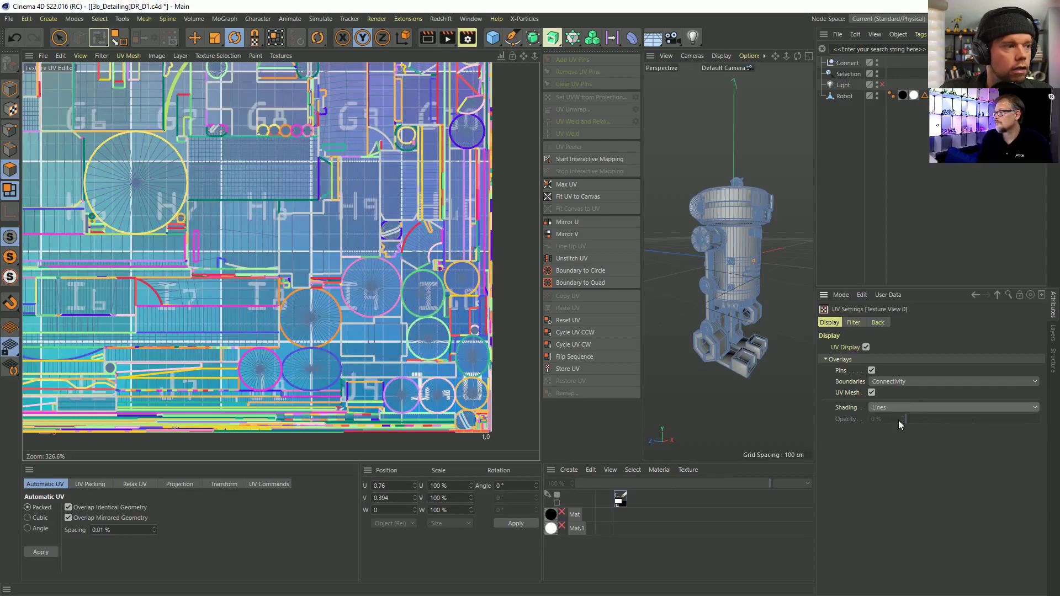
- Inspect the robot's full UV layout against the UV Map grid, and examine how the grid falls on the robot's body
click(691, 208)
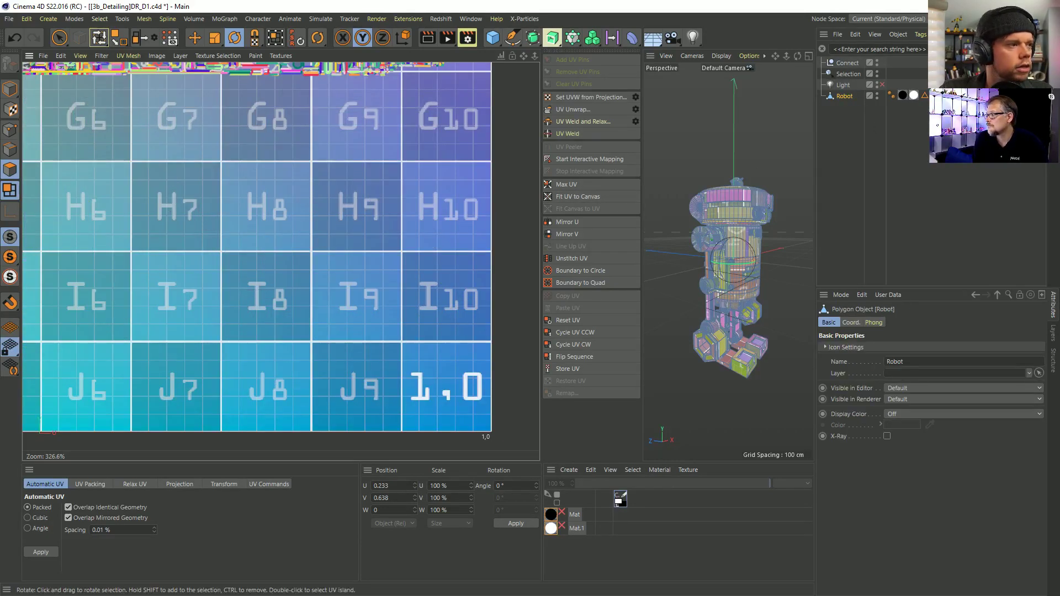
scroll(316, 178, down, 5)
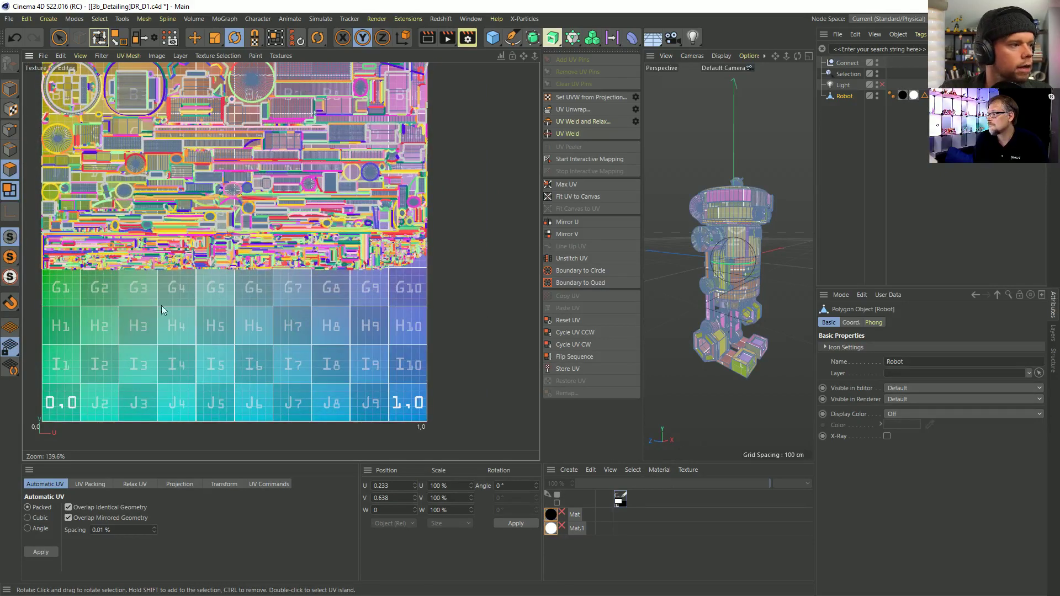
middle_drag(193, 286, 224, 374)
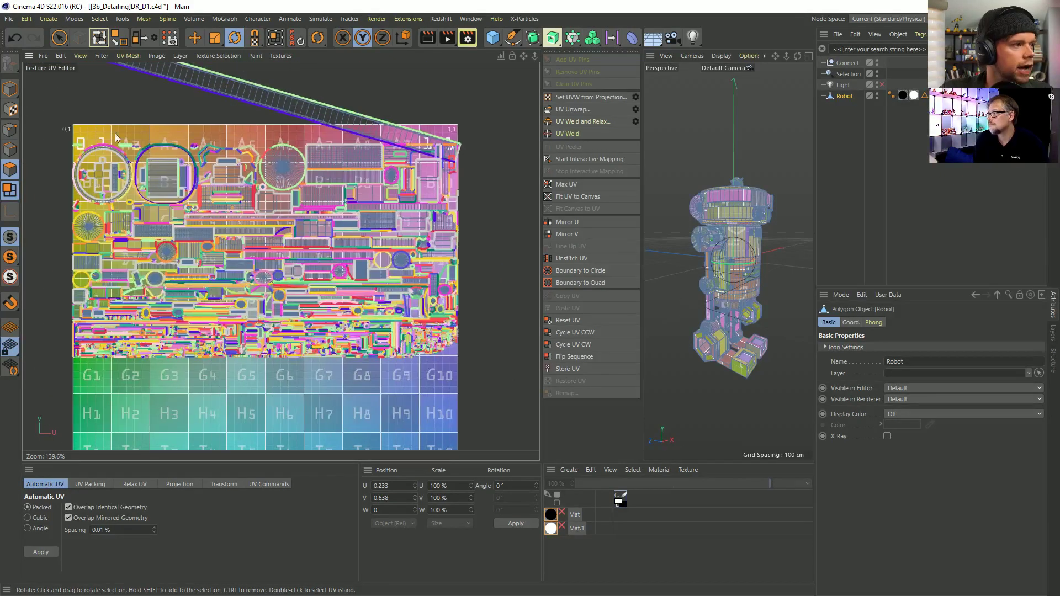
scroll(734, 240, up, 6)
scroll(740, 240, up, 2)
alt+middle_drag(757, 238, 700, 256)
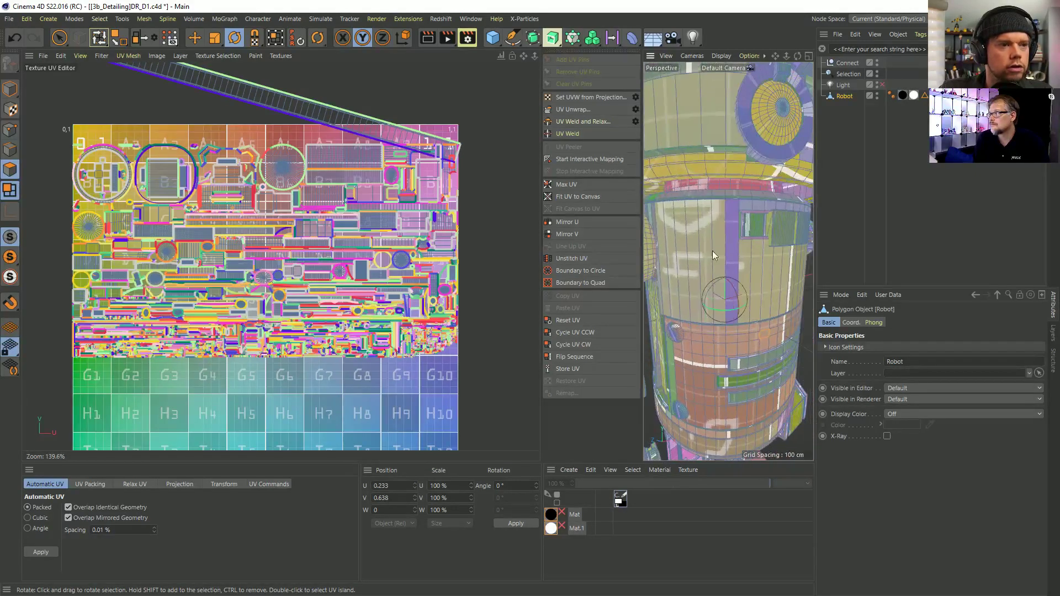
scroll(691, 258, down, 8)
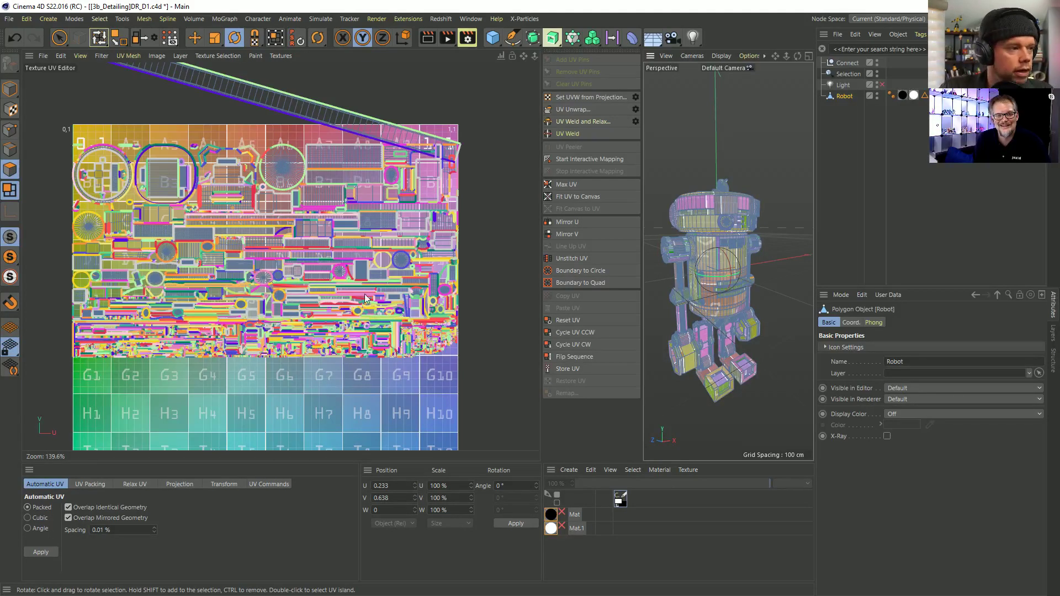
- Set the background texture of the UV view to Empty Canvas
click(840, 295)
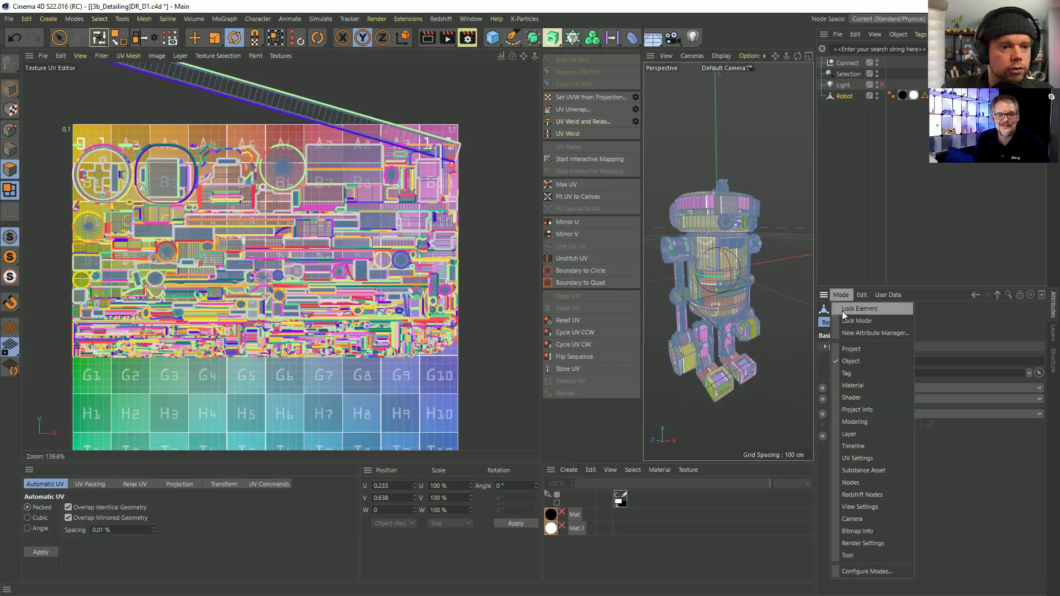
click(865, 459)
click(879, 323)
click(867, 347)
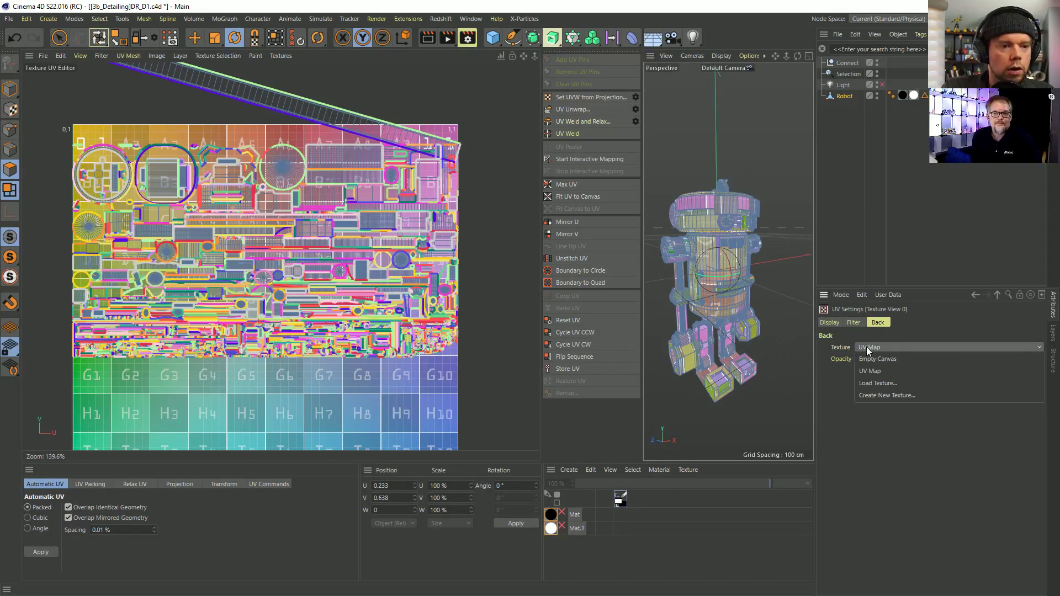
click(891, 360)
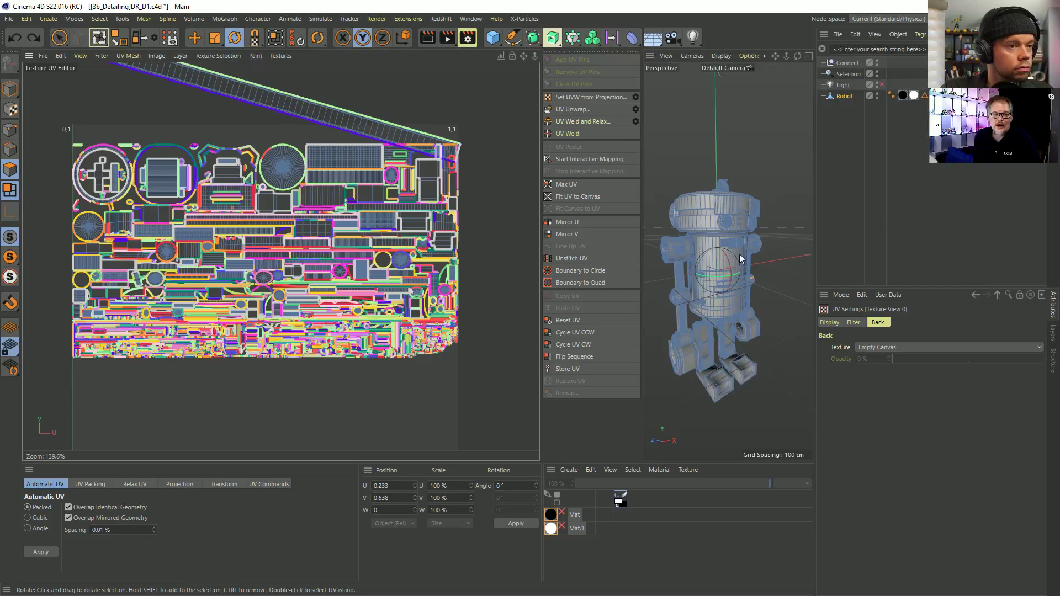
- Set the UVs of all the robot's polygons from projection, and rebuild them with Automatic UV in Packed mode at 0.01% spacing
click(581, 98)
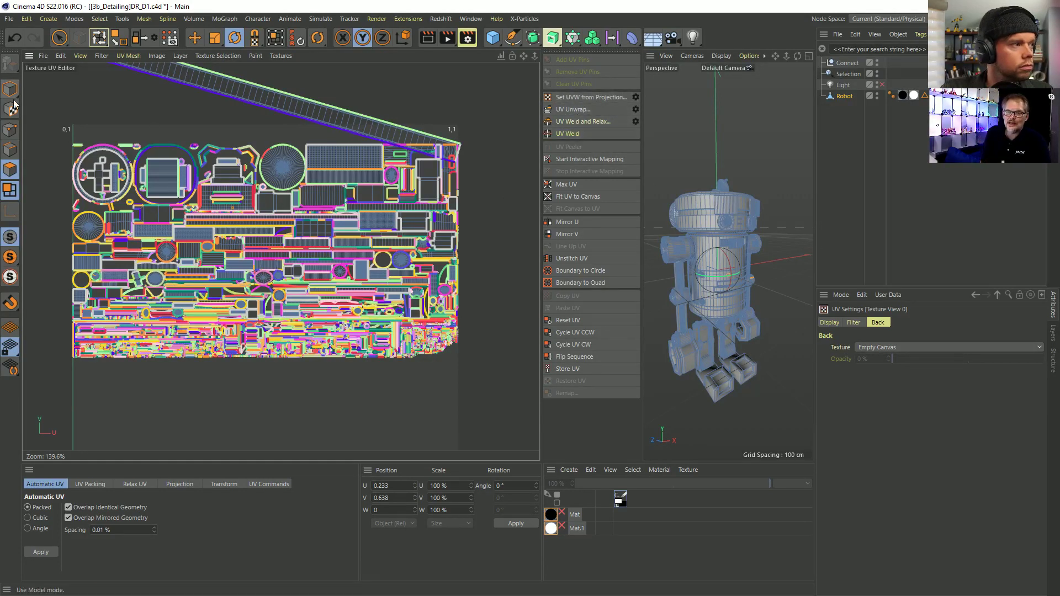
click(10, 191)
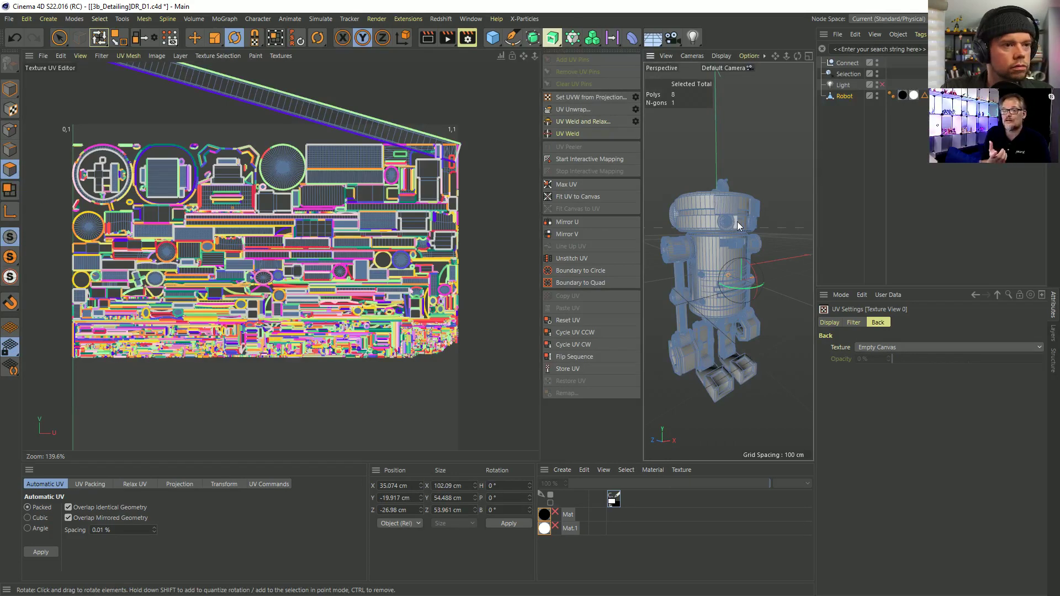
key(ctrl+a)
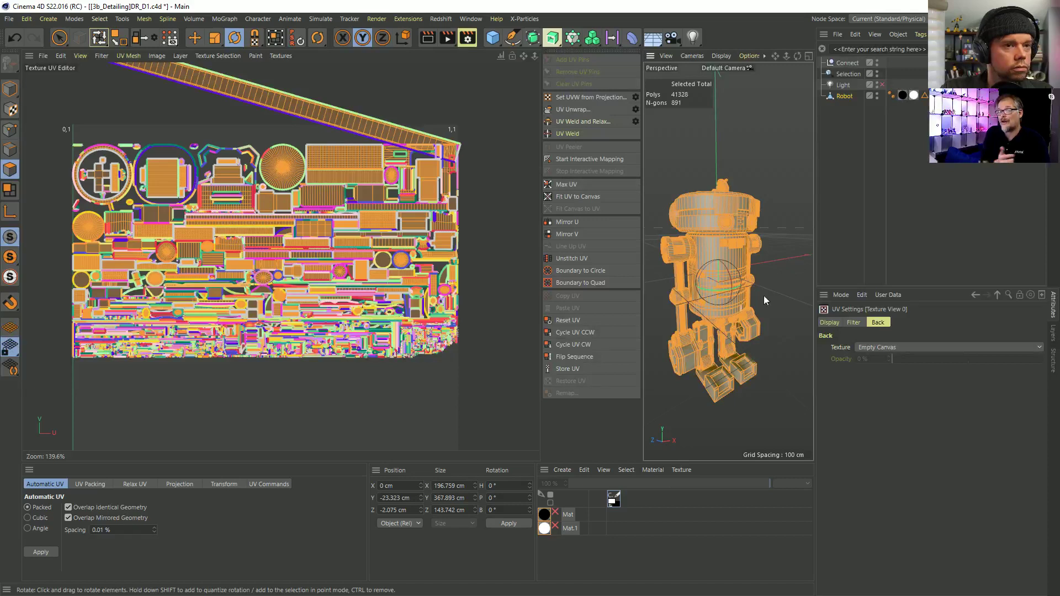
click(938, 96)
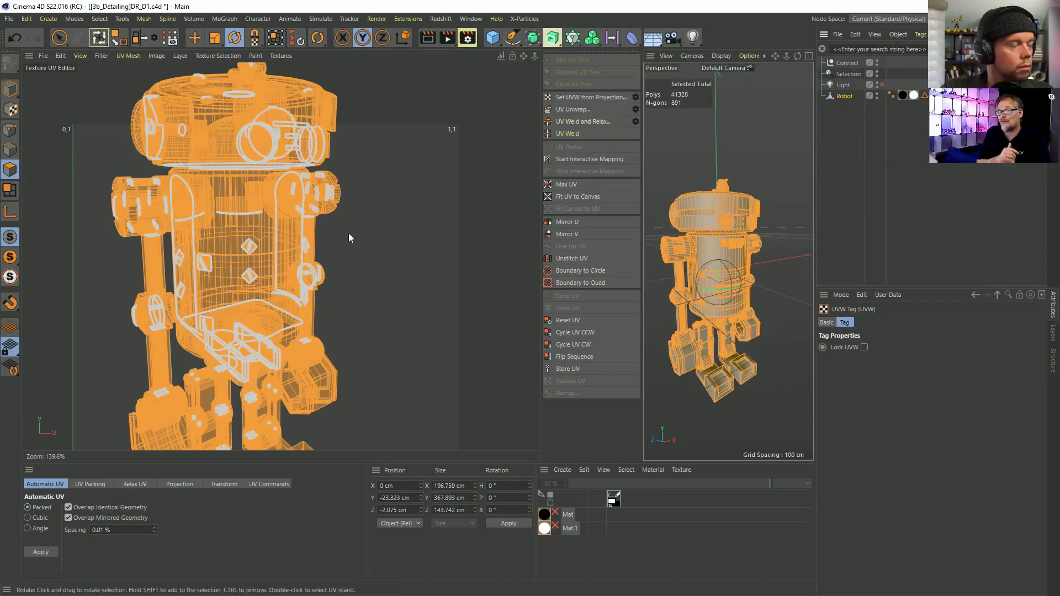
click(41, 553)
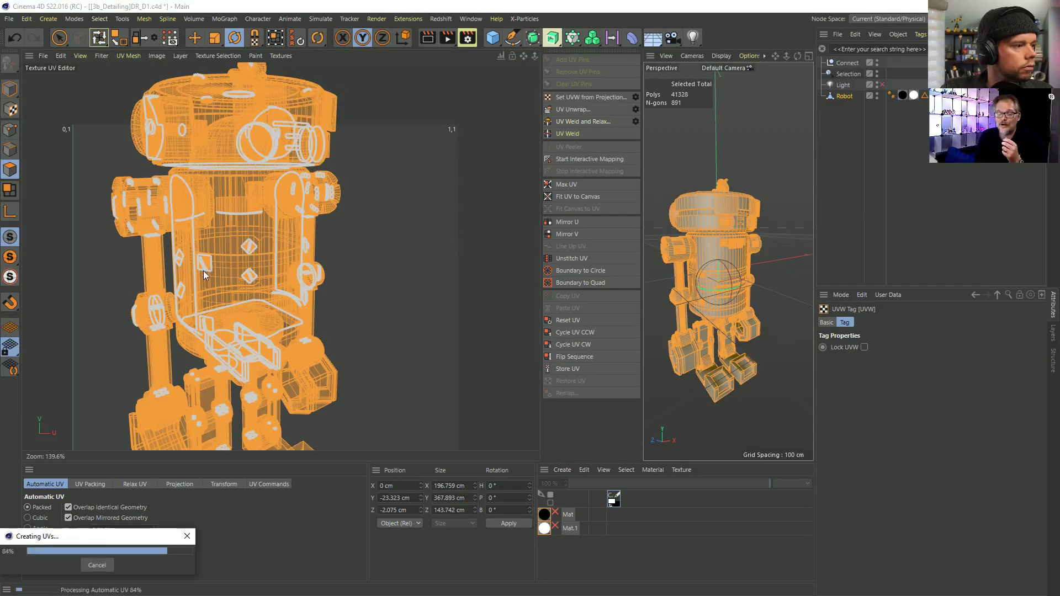
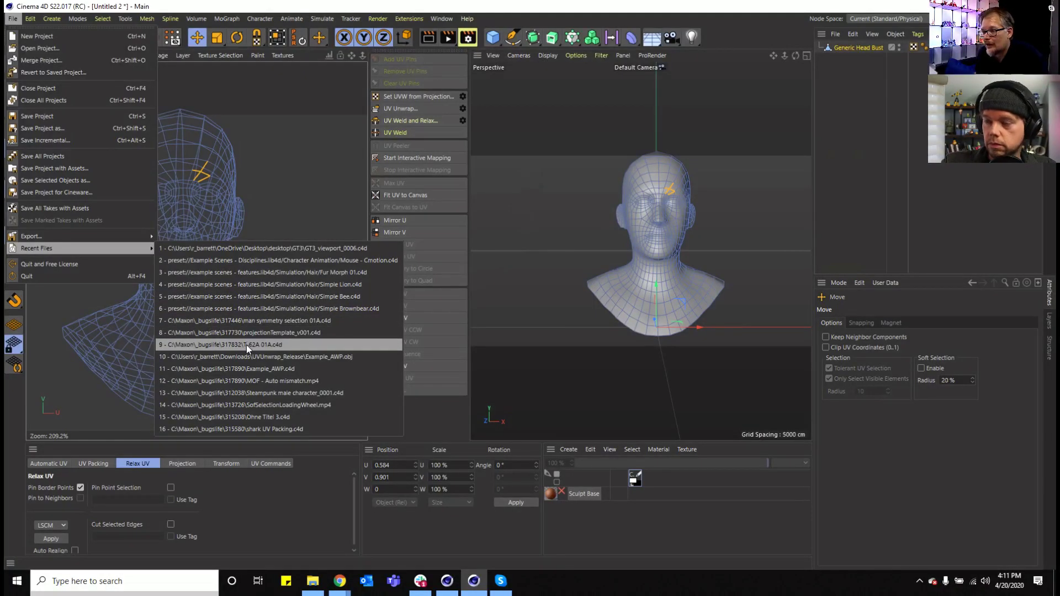
- Open the recent project GT3_viewport_0006.c4d and switch to a layout with a large perspective view and the timeline
click(261, 248)
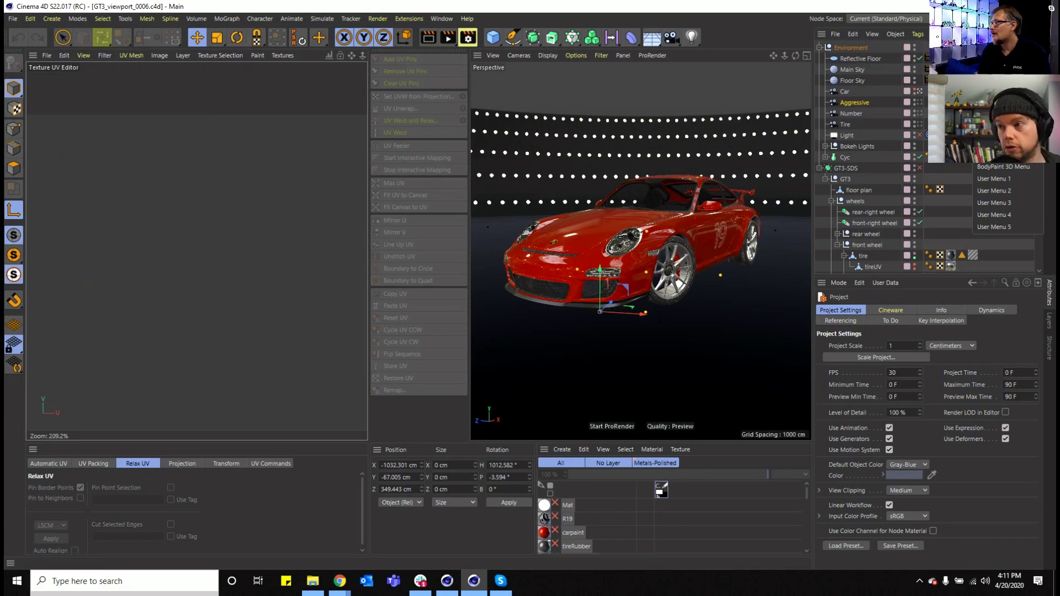
click(994, 128)
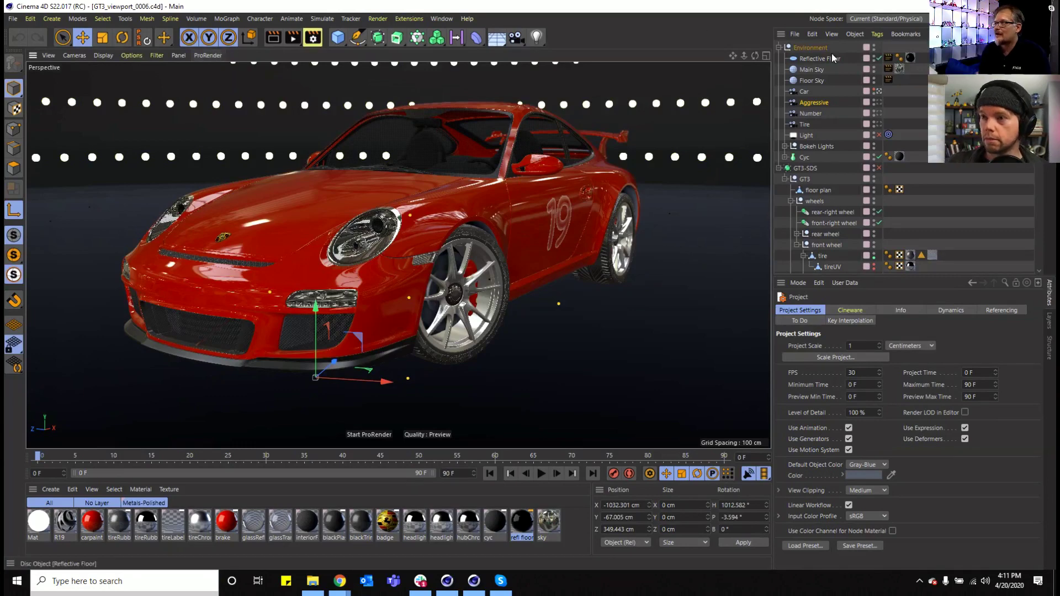
- Open the Mouse - Cmotion example scene from Example Scenes - Disciplines, Character Animation, in the Content Browser
click(439, 19)
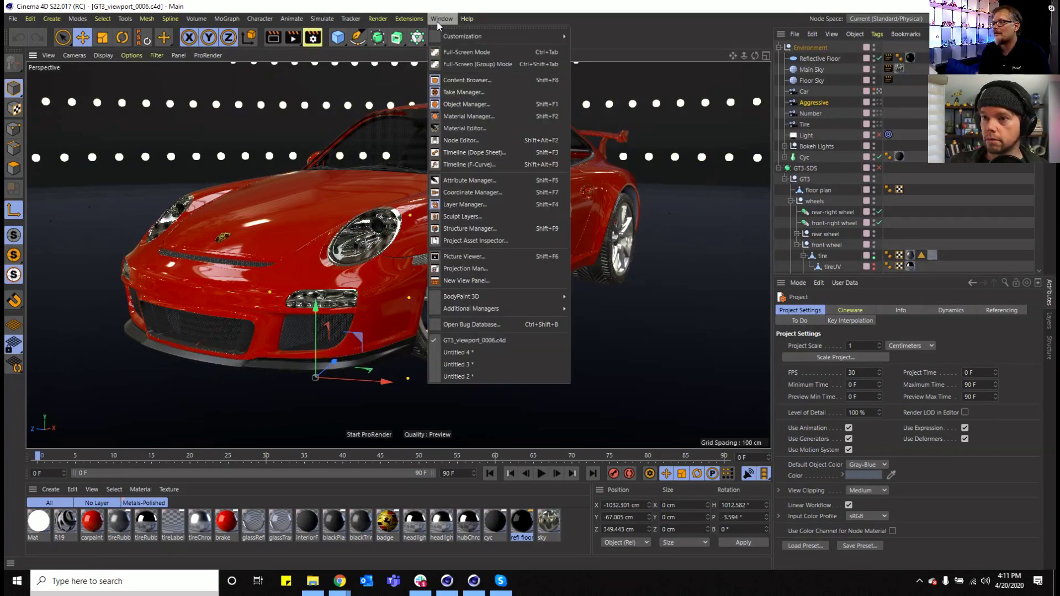
click(443, 80)
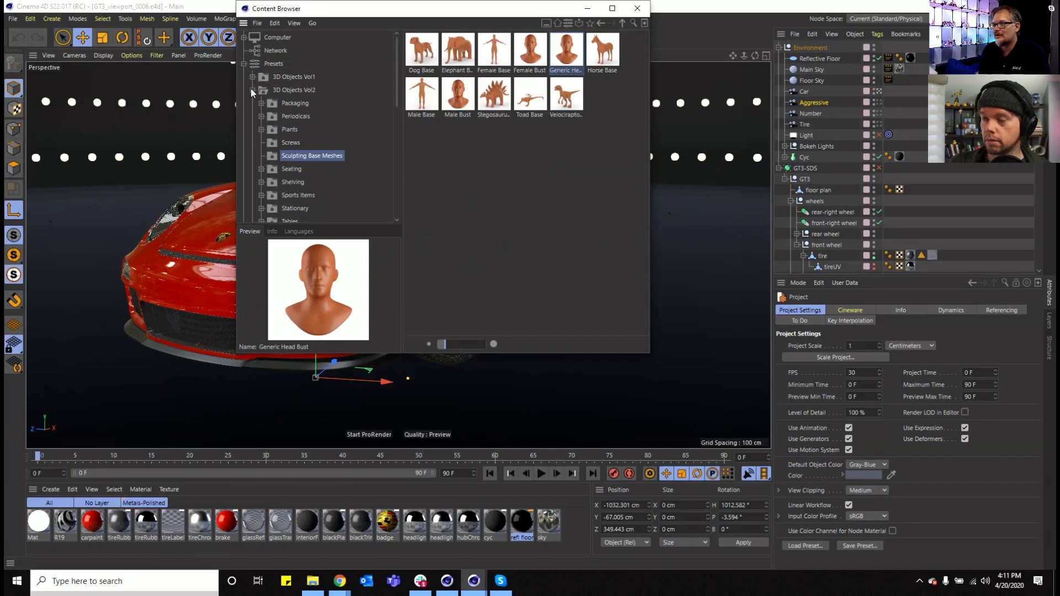
click(252, 89)
click(252, 182)
scroll(253, 183, down, 2)
click(259, 143)
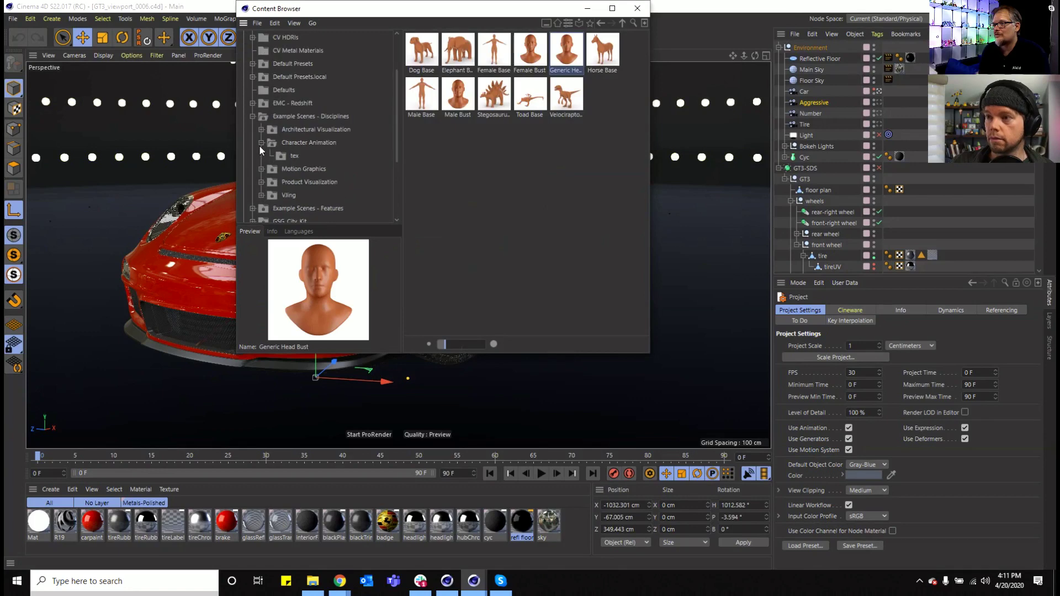
click(290, 143)
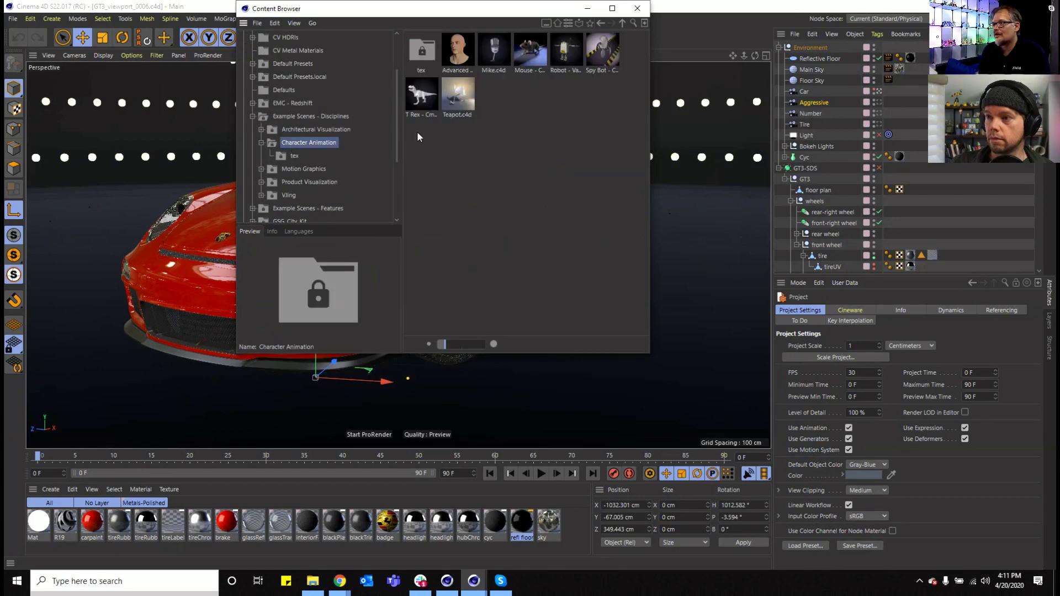
double_click(530, 50)
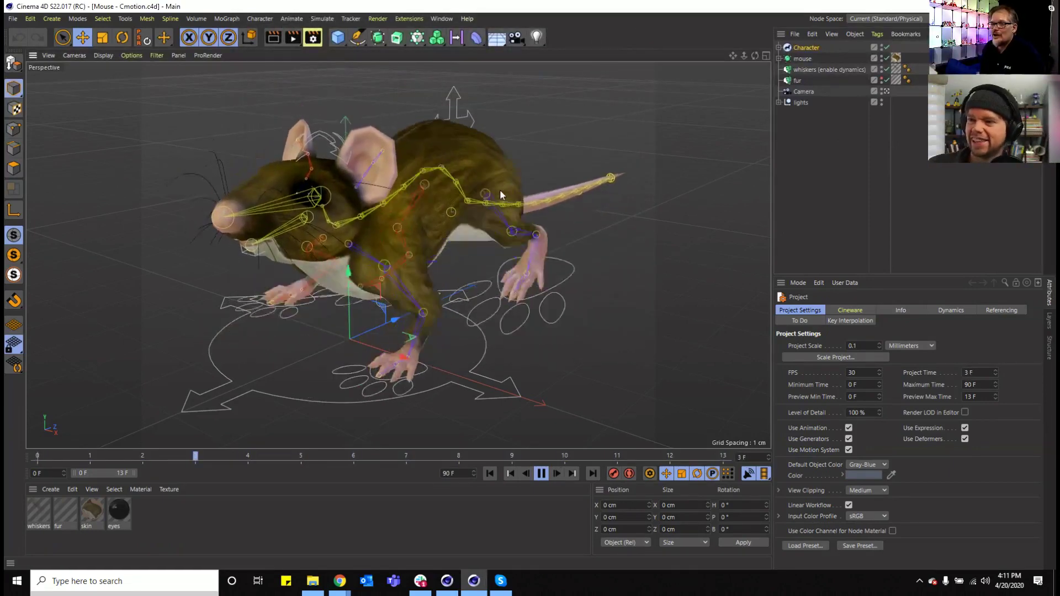
- Detach the viewport's display filters as a floating palette beside the mouse
click(156, 55)
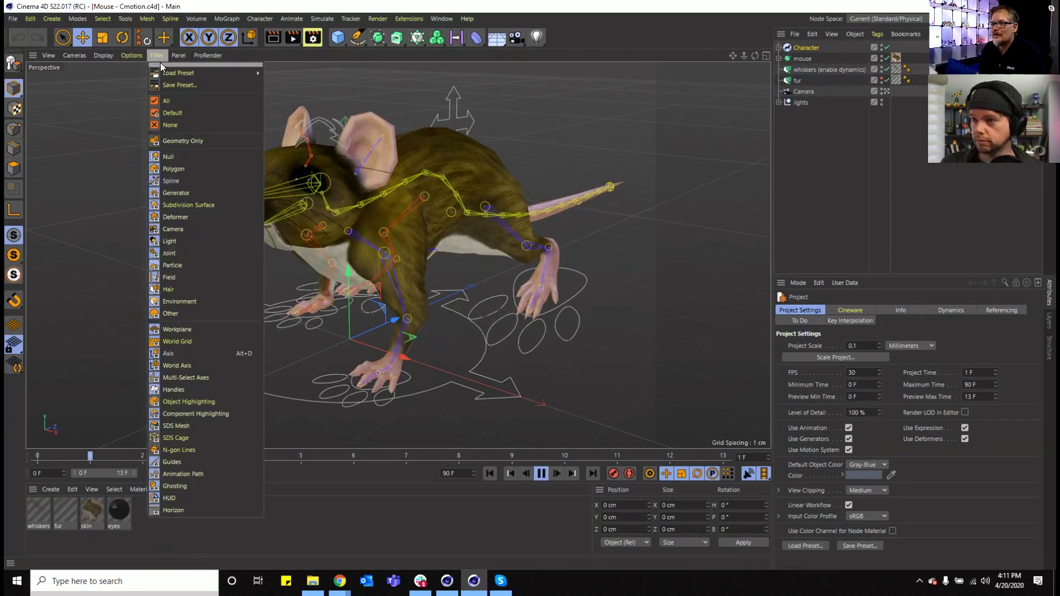
click(160, 62)
drag(175, 58, 715, 72)
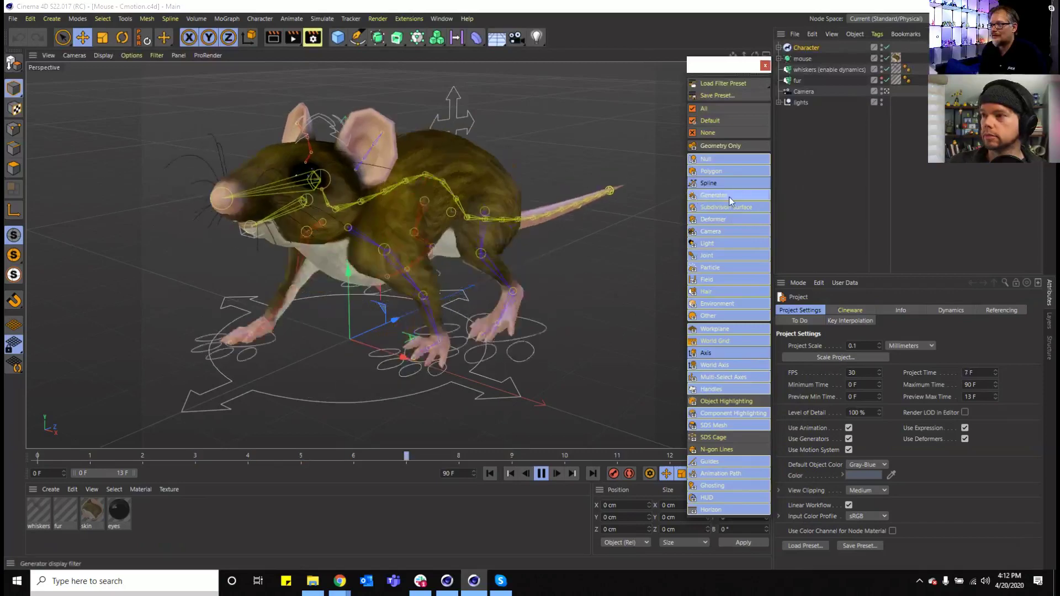
- Turn off the Null, Joint and Other display filters in the viewport, and toggle the Environment filter
click(743, 159)
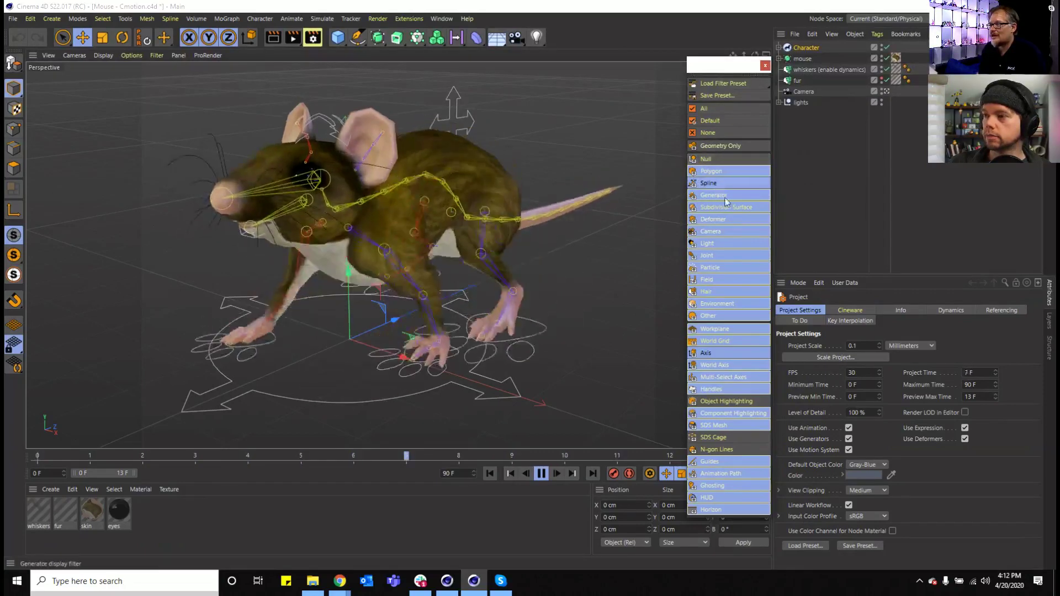
click(723, 256)
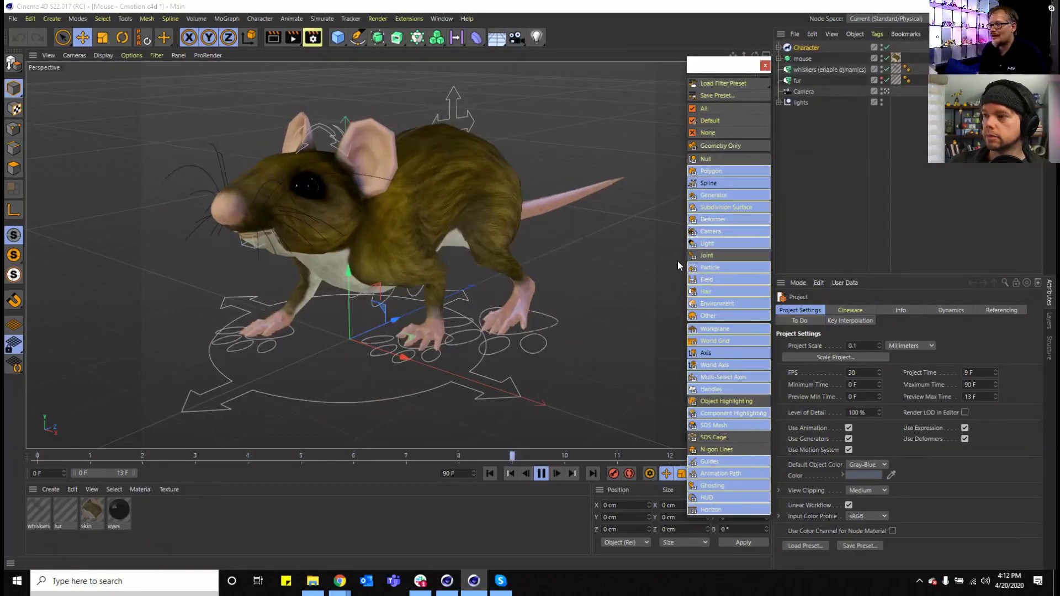
click(723, 305)
click(724, 317)
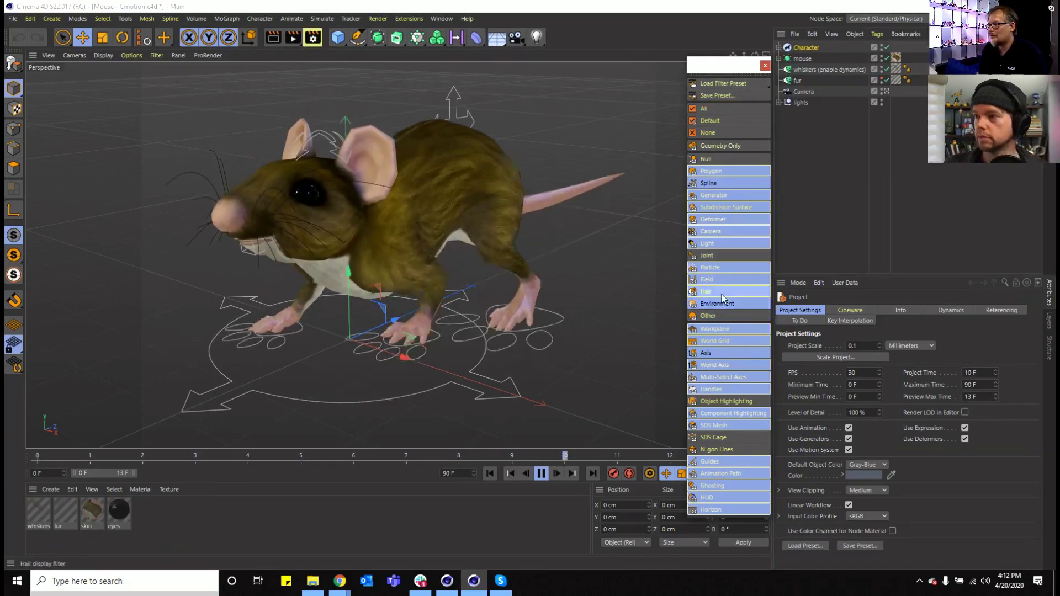
- Turn off the Particle, Field, World Axis, Workplane, Axis, Multi-Select Axes and Handles display filters for the mouse scene
click(720, 270)
click(722, 281)
click(720, 367)
click(715, 330)
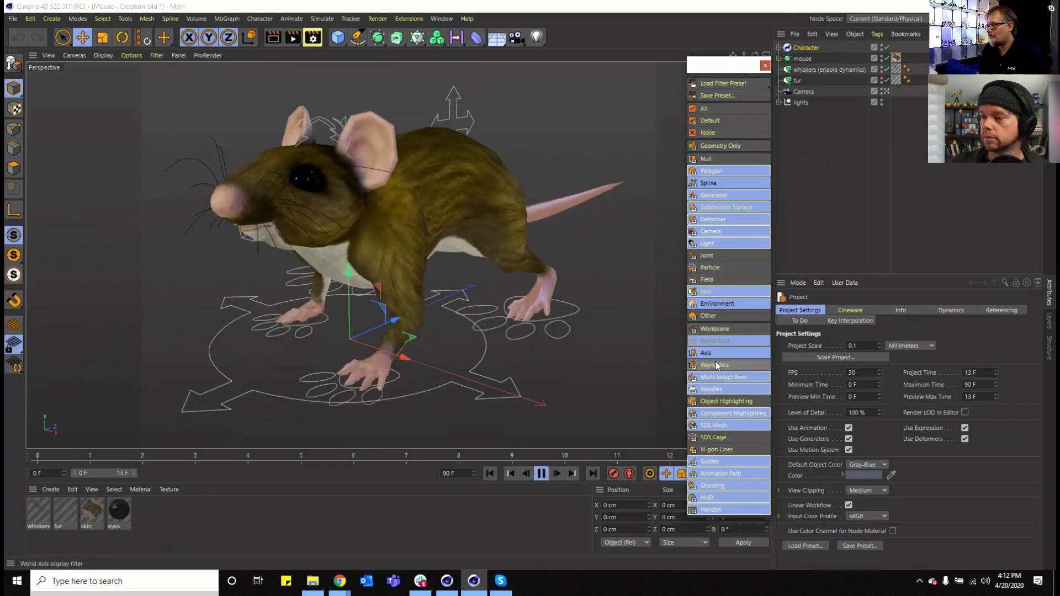
click(711, 353)
click(718, 377)
click(713, 390)
- Turn off the Component Highlighting, SDS Mesh, Guides, Animation Path, Ghosting, HUD and Horizon display filters
click(724, 413)
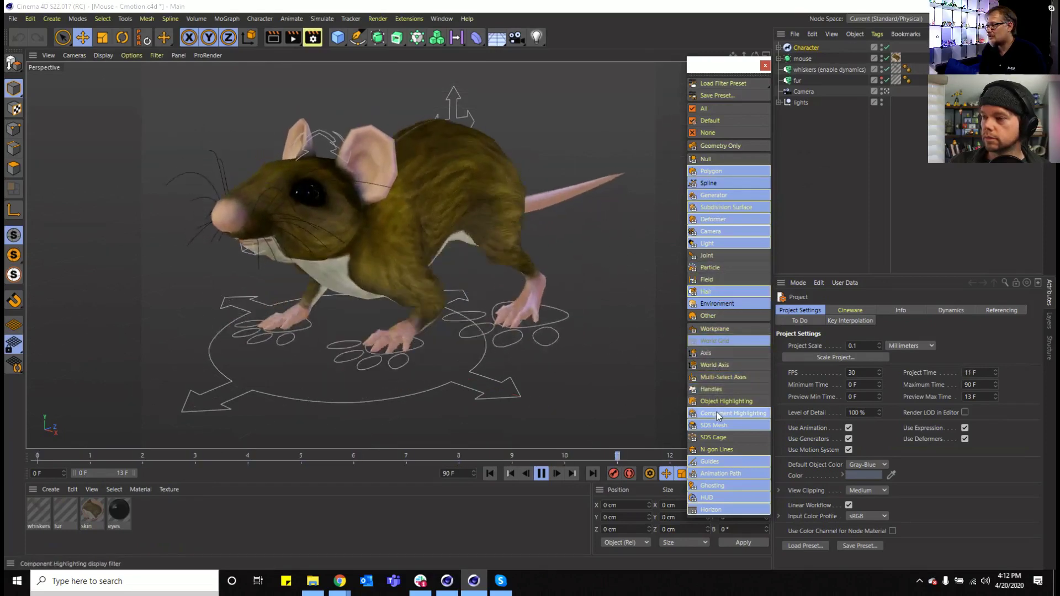
click(714, 426)
click(712, 462)
click(718, 474)
click(713, 486)
click(710, 497)
click(715, 509)
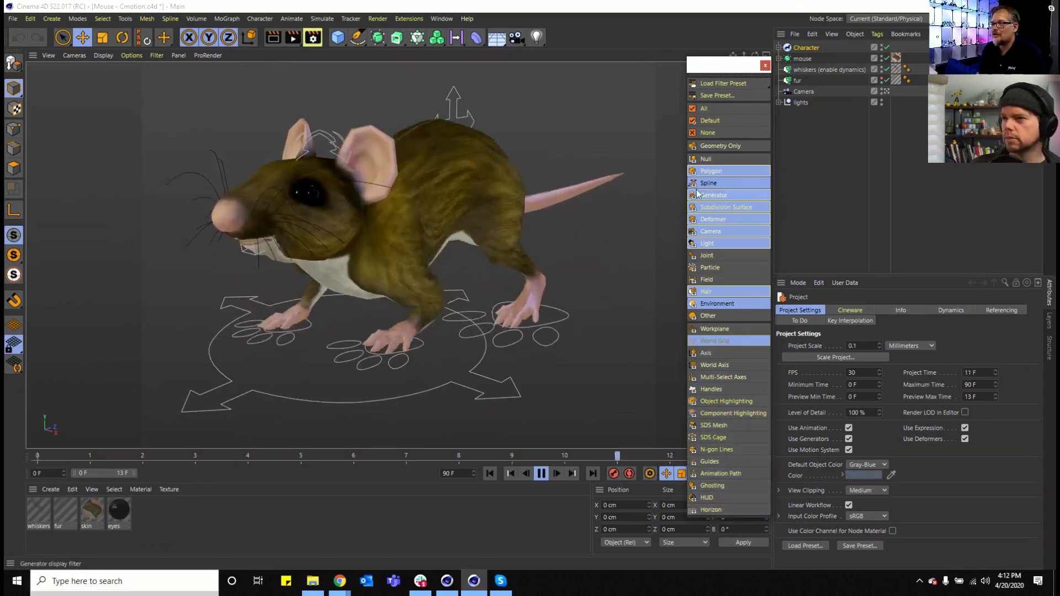
- Toggle Geometry Only on and off again for the viewport, and stop the animation playback in between
click(718, 146)
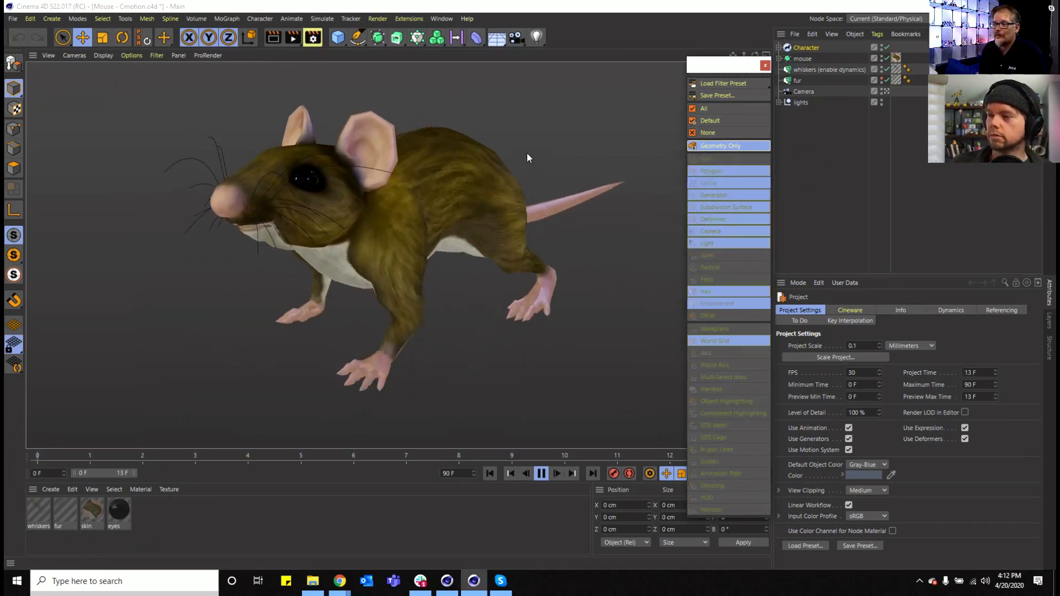
click(541, 474)
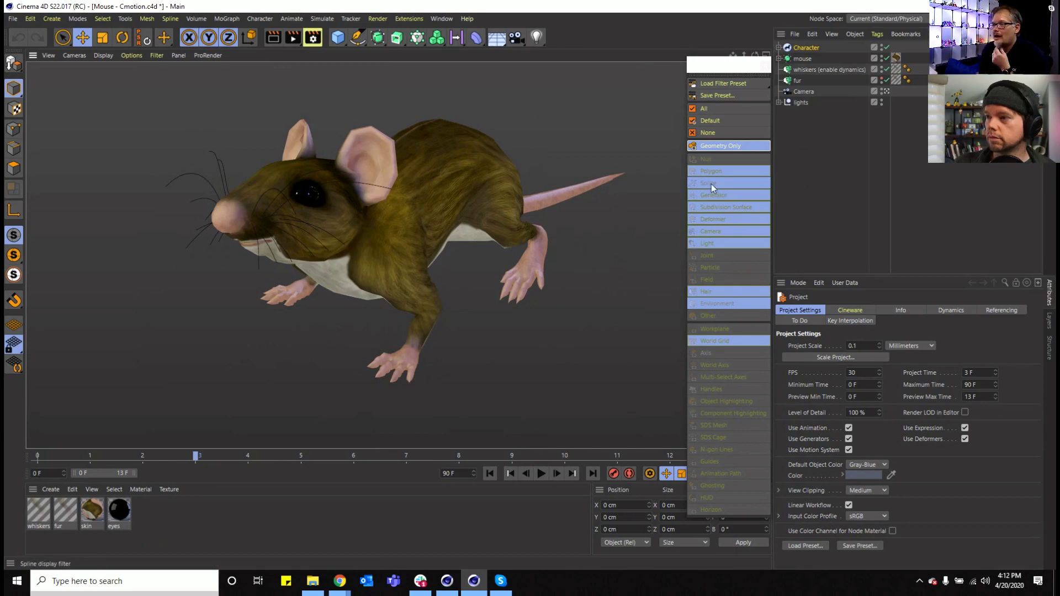
click(714, 144)
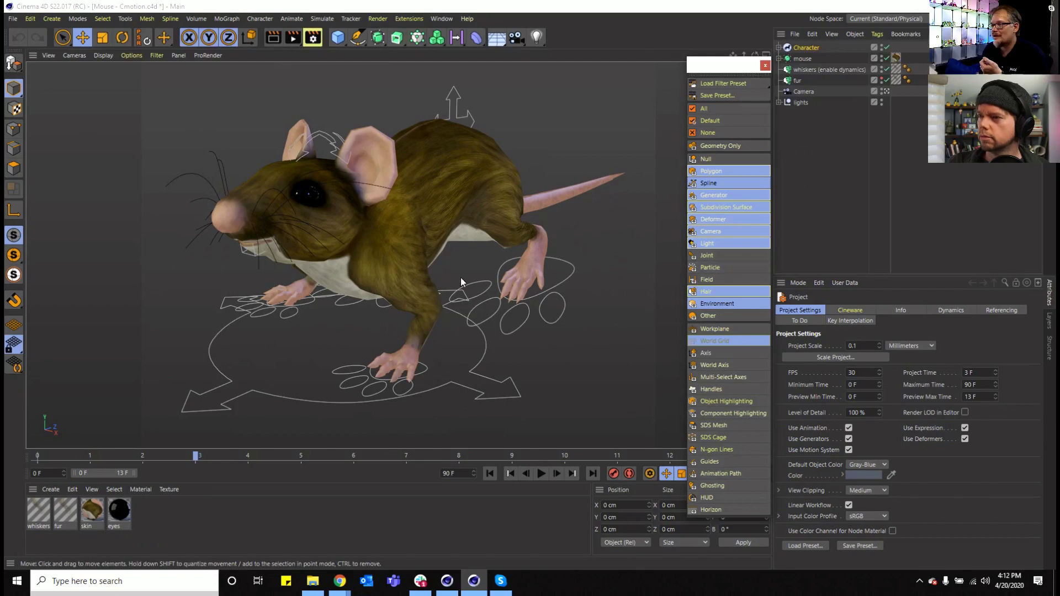
- Select the mouse rig's master, front foot, head and rear foot controllers in turn, and clear the selection
click(475, 370)
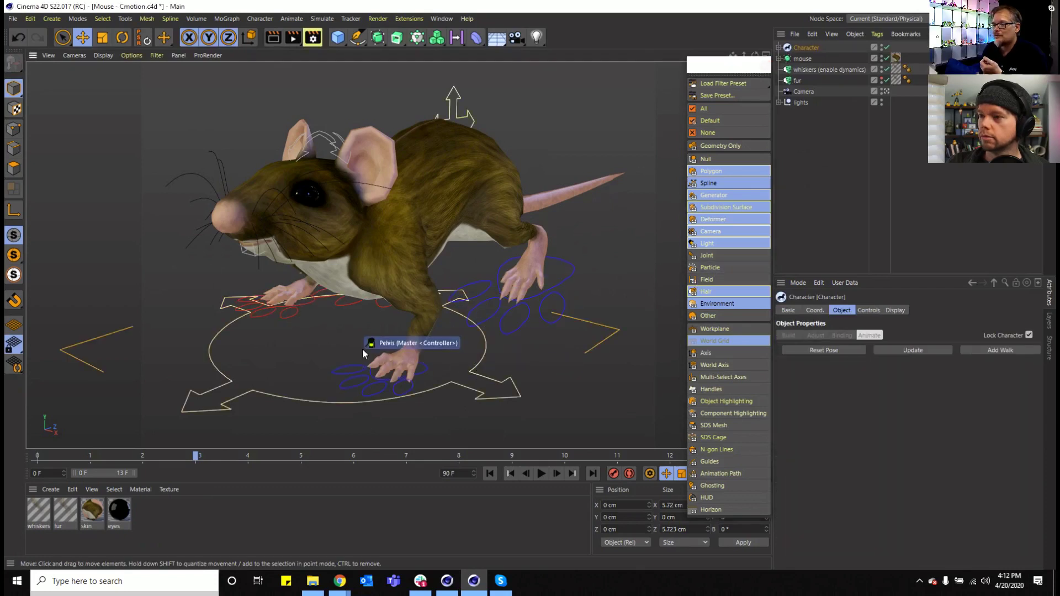
click(286, 317)
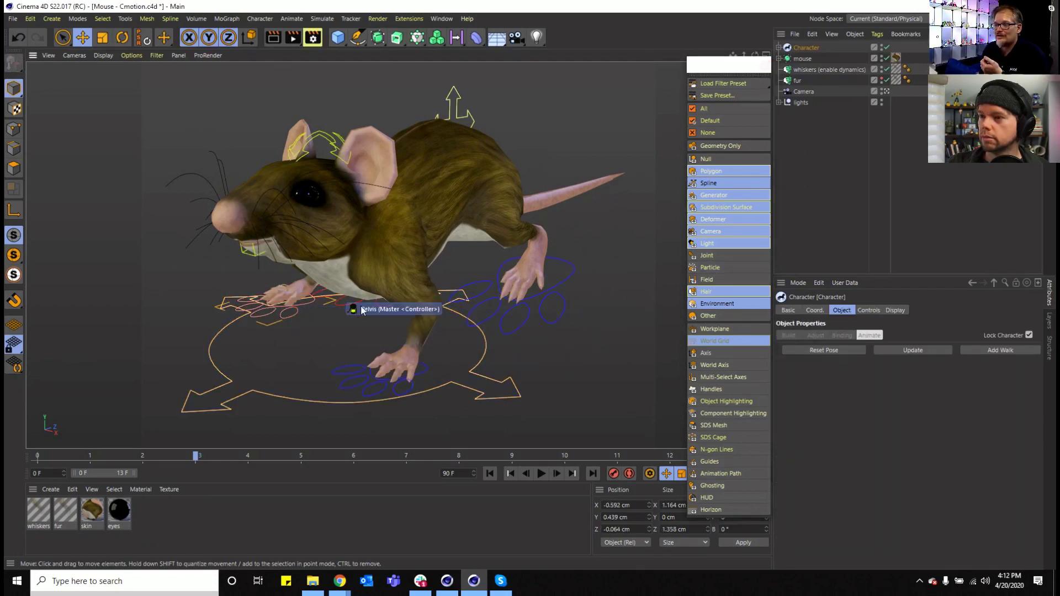
click(326, 132)
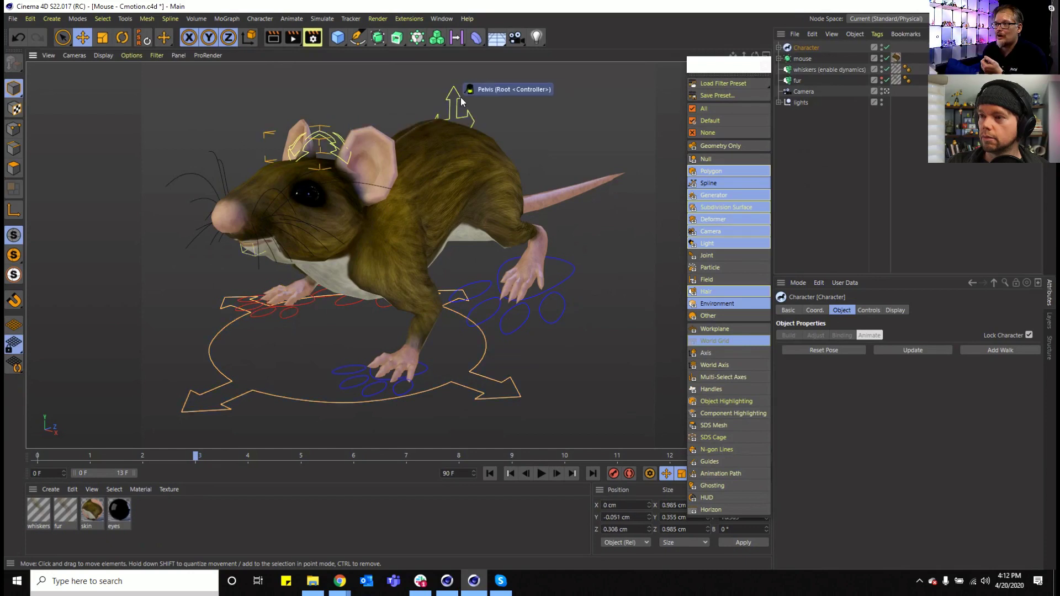
click(572, 284)
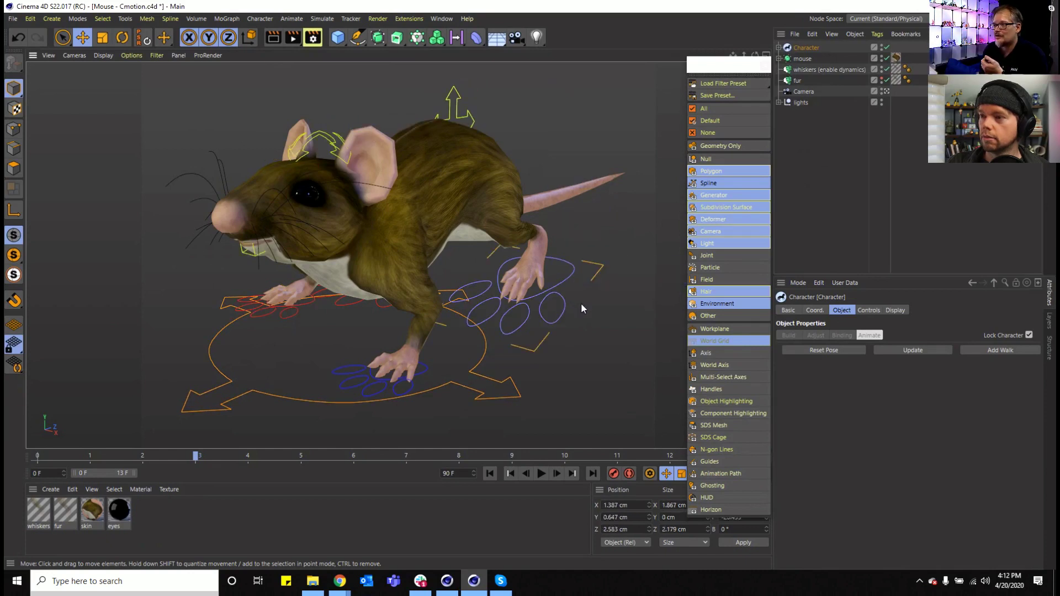
click(596, 410)
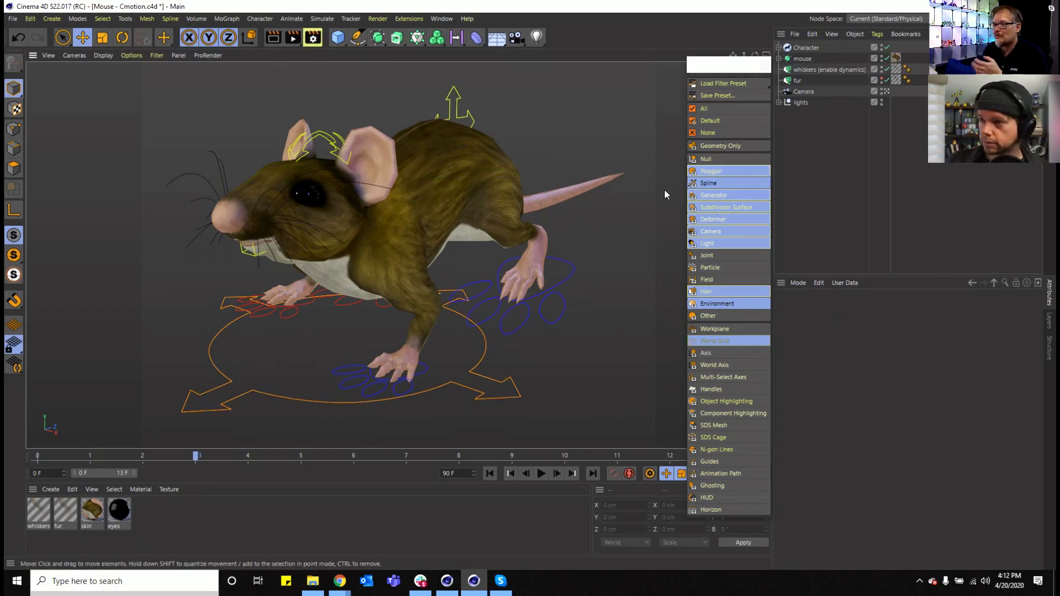
- Save the current display filters as a preset named Character Animation
click(729, 95)
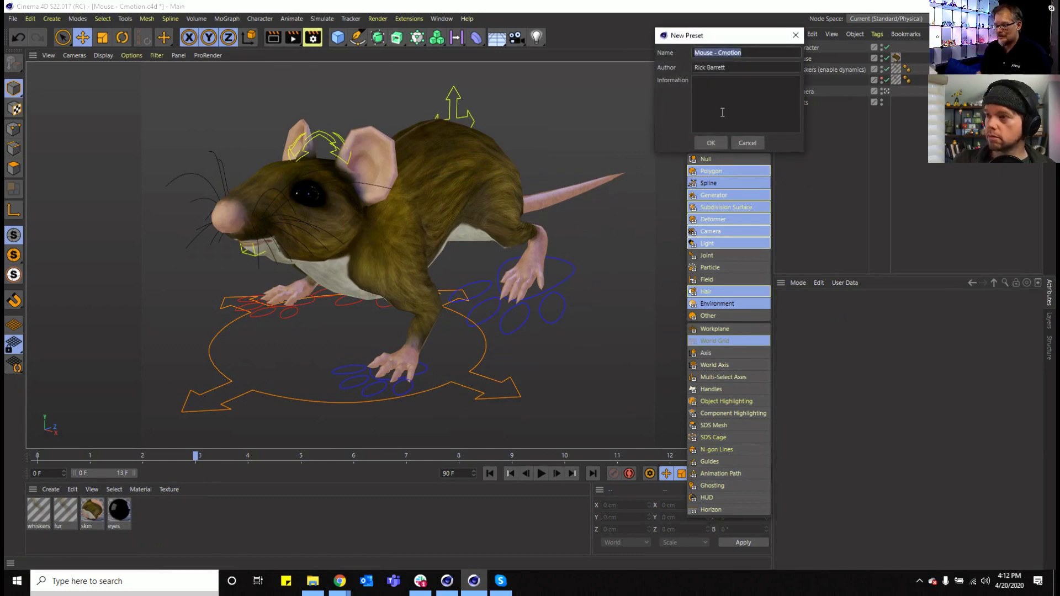
text(Character Animating)
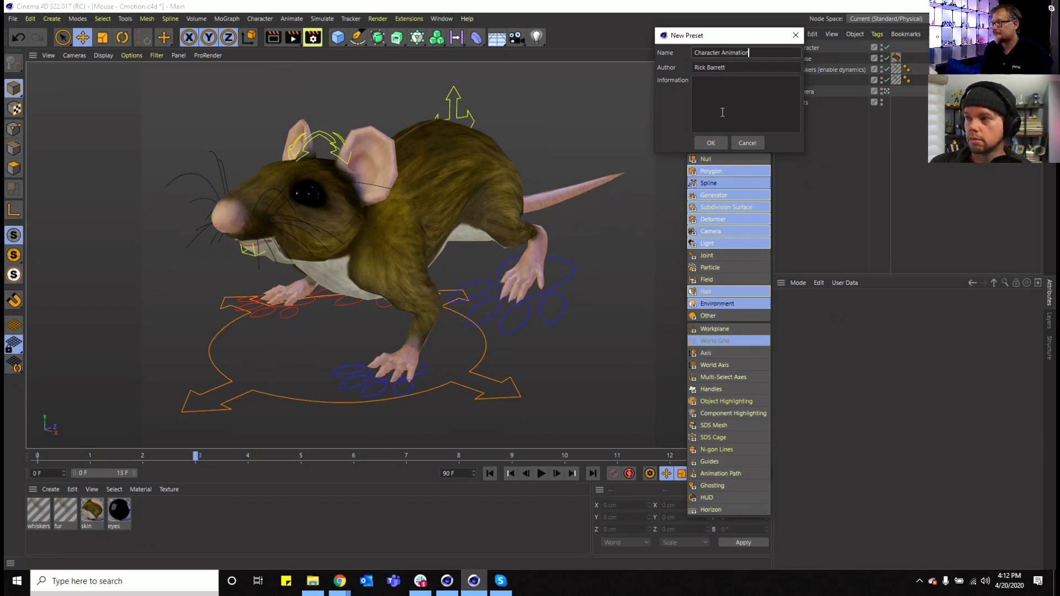
click(724, 145)
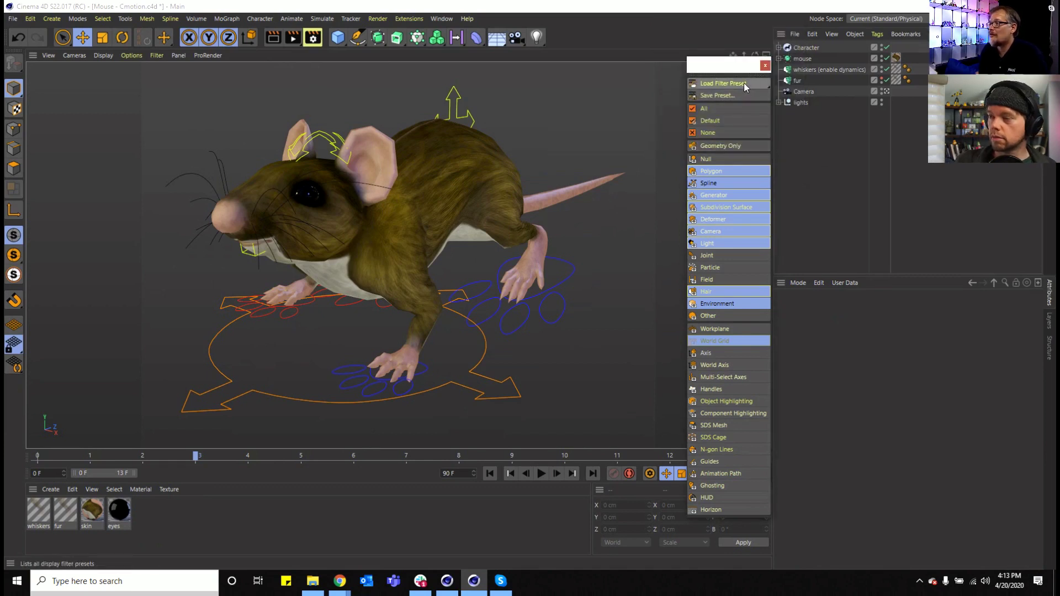
- Load the Sculpting and Modeling filter presets in turn, and return to the Character Animation preset
mouse_move(743, 84)
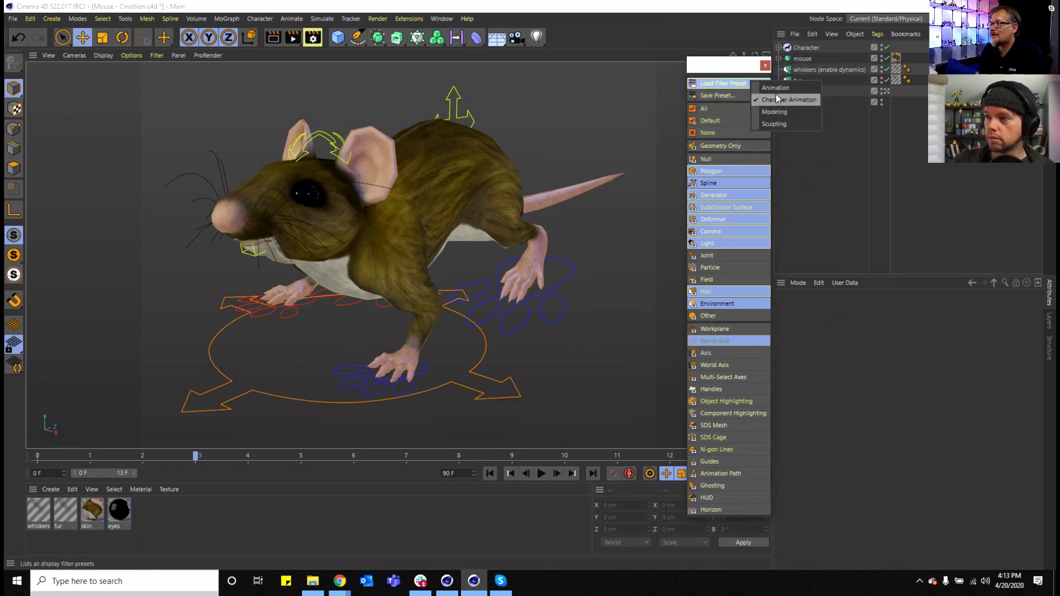
click(772, 124)
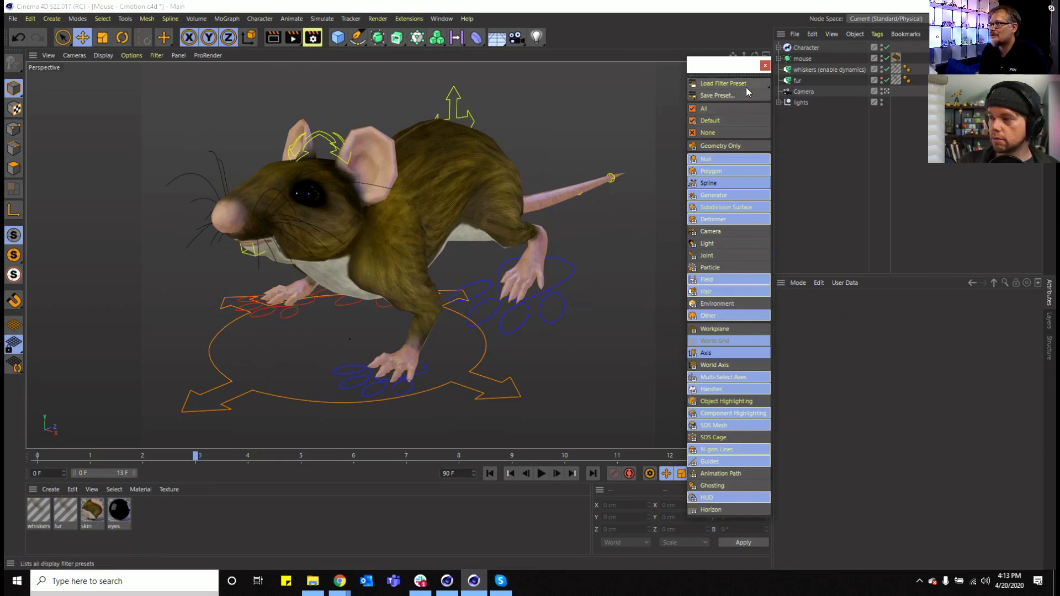
mouse_move(744, 85)
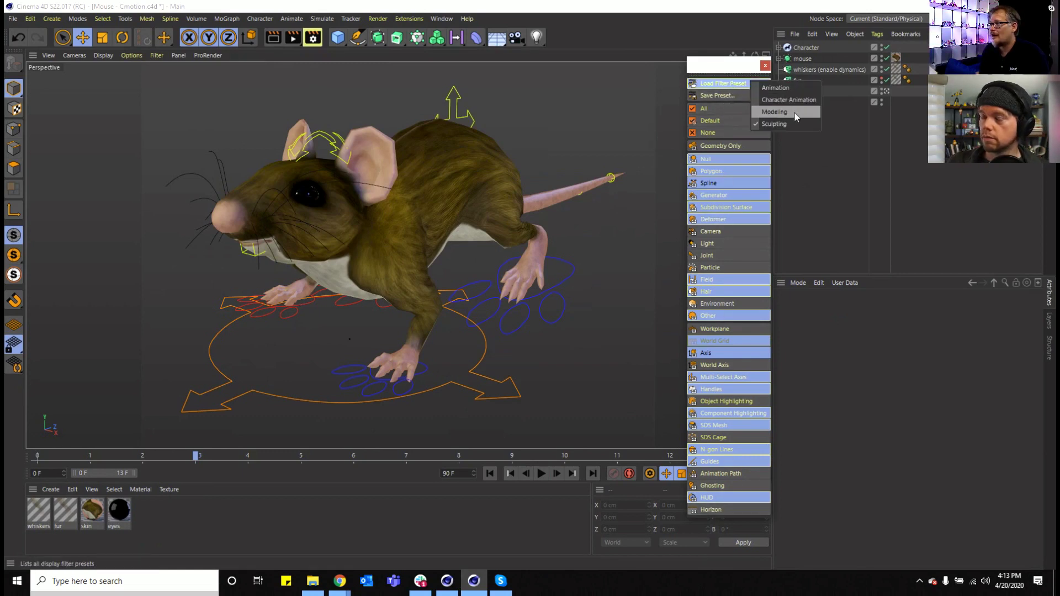
click(795, 113)
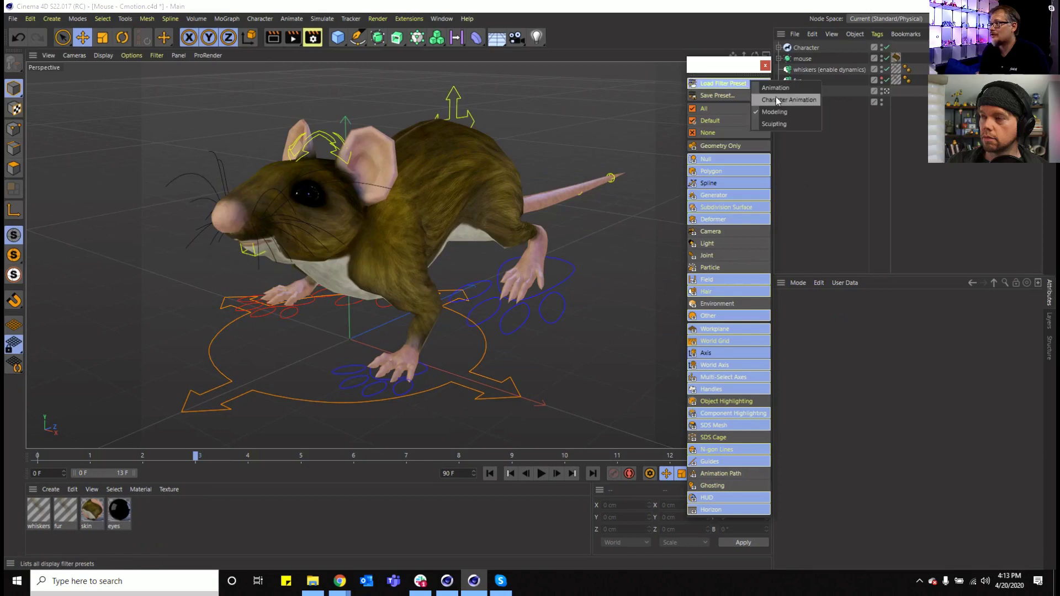
click(801, 103)
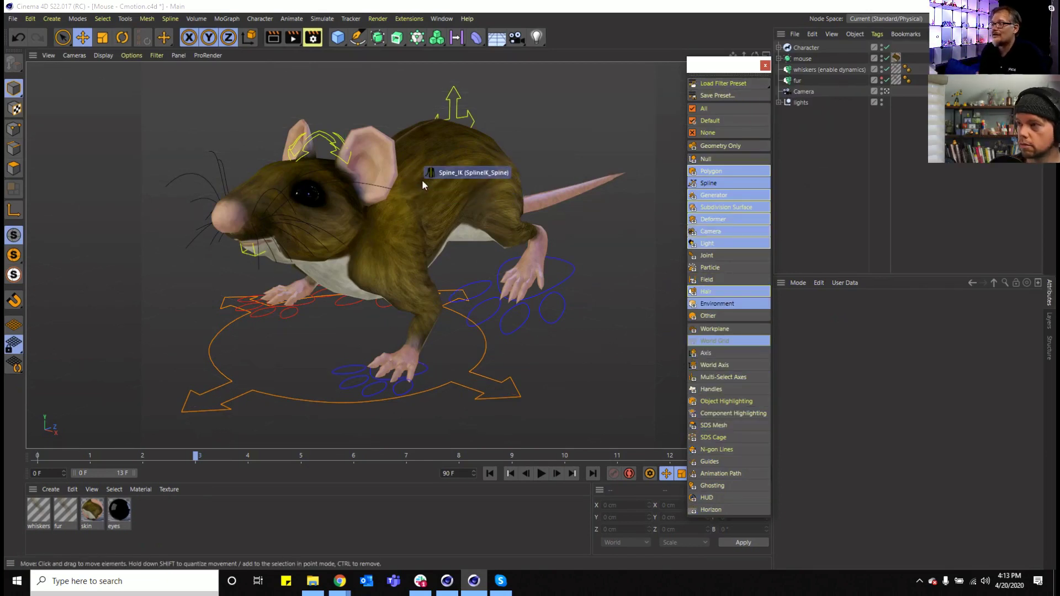
- Set the fur hair object's editor preview display to Hair Lines
drag(750, 71, 715, 73)
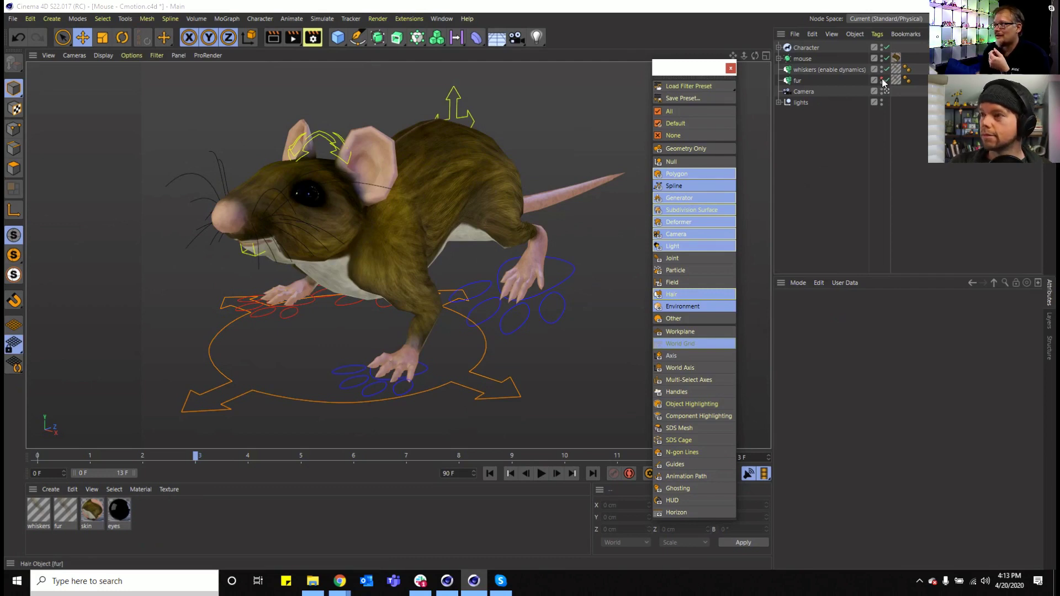
click(798, 83)
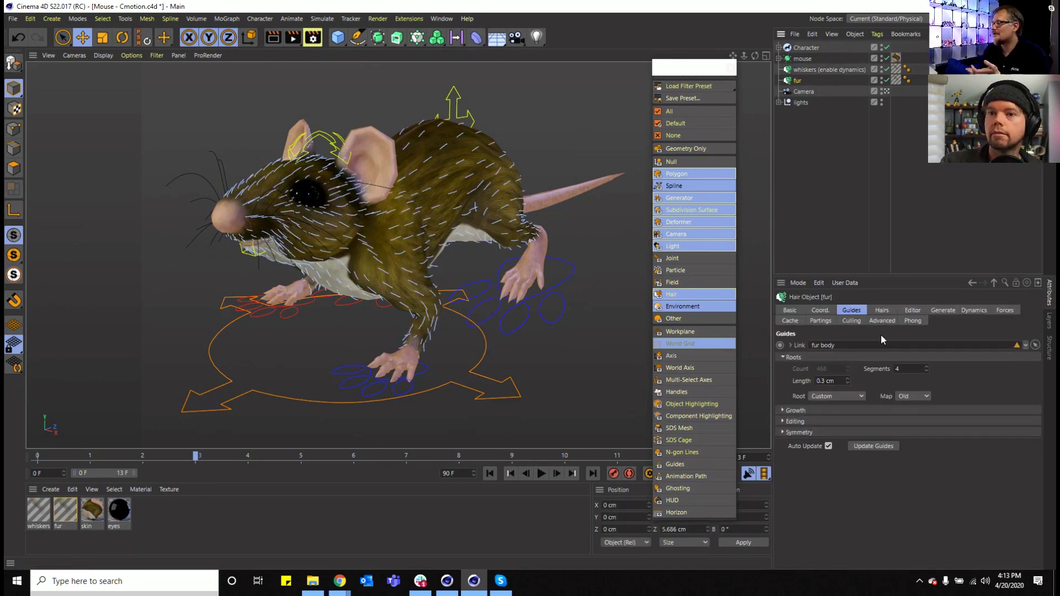
click(883, 311)
click(913, 311)
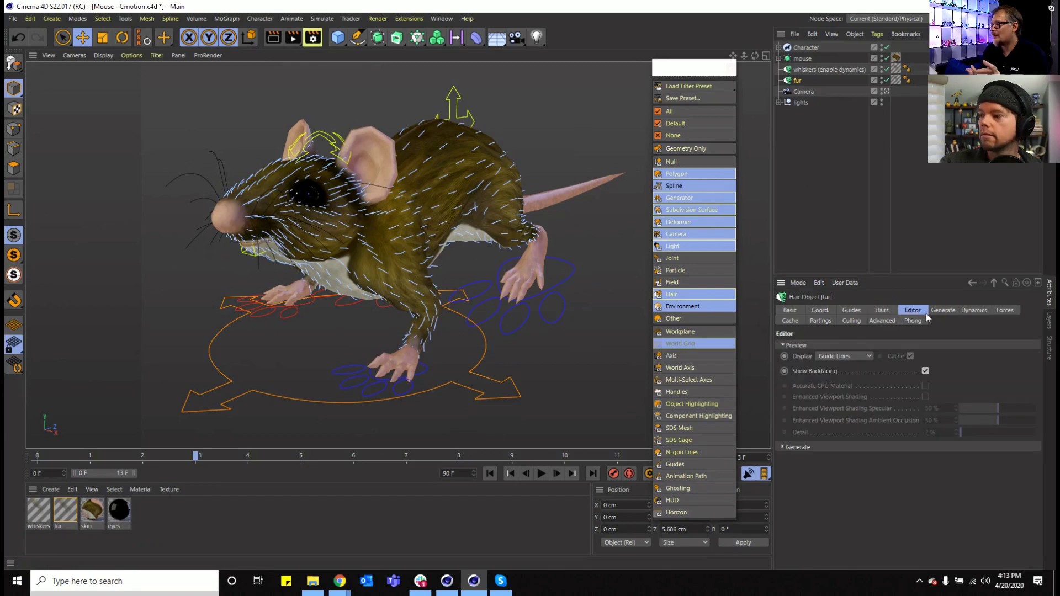
click(865, 356)
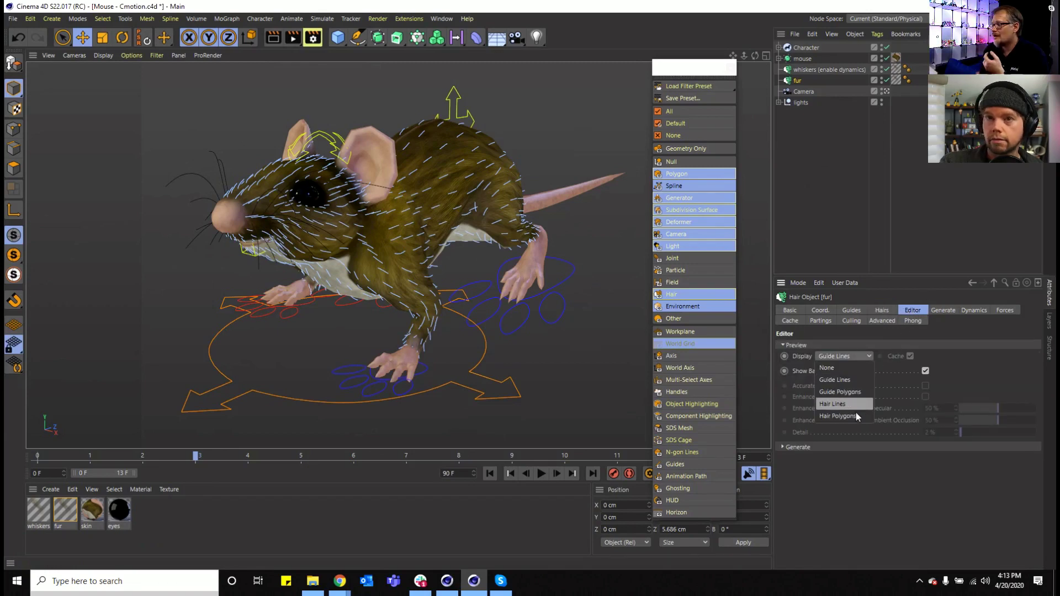
click(834, 404)
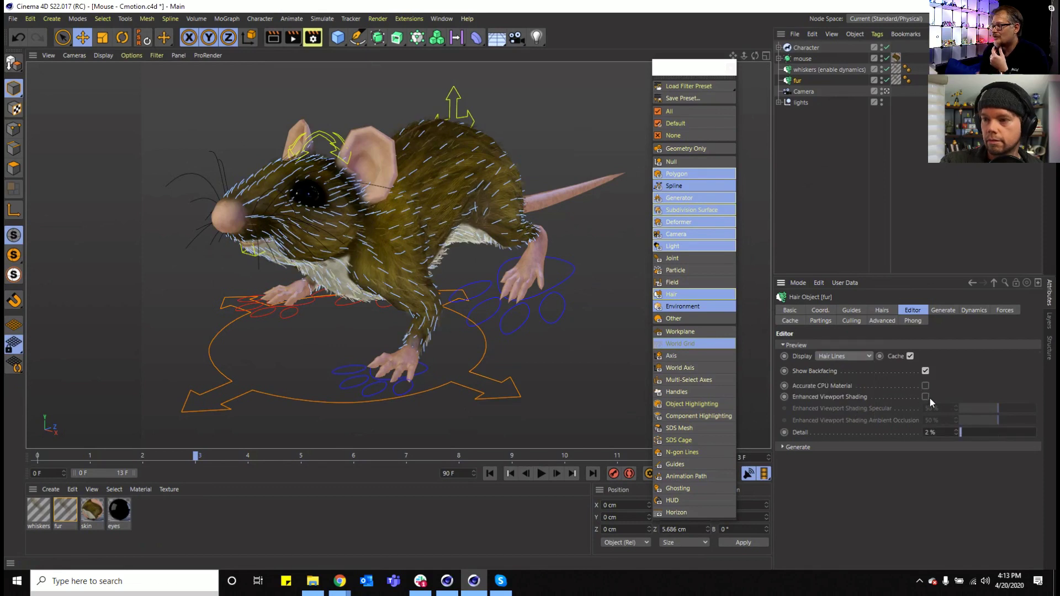
- Enable Enhanced Viewport Shading for the fur, raise its preview Detail to about 34%, and deselect the object
click(926, 398)
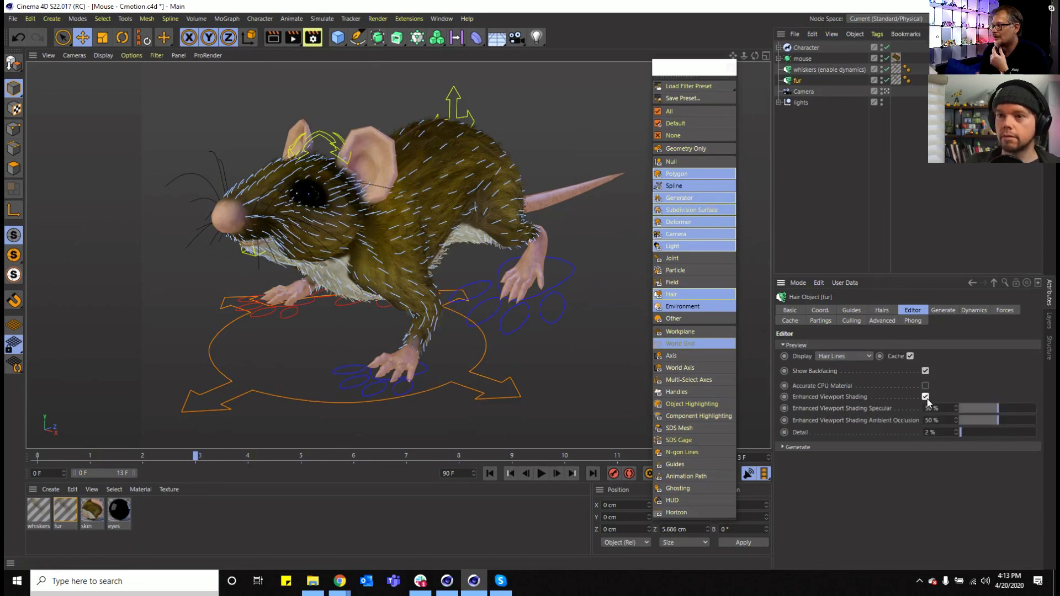
drag(965, 432, 982, 436)
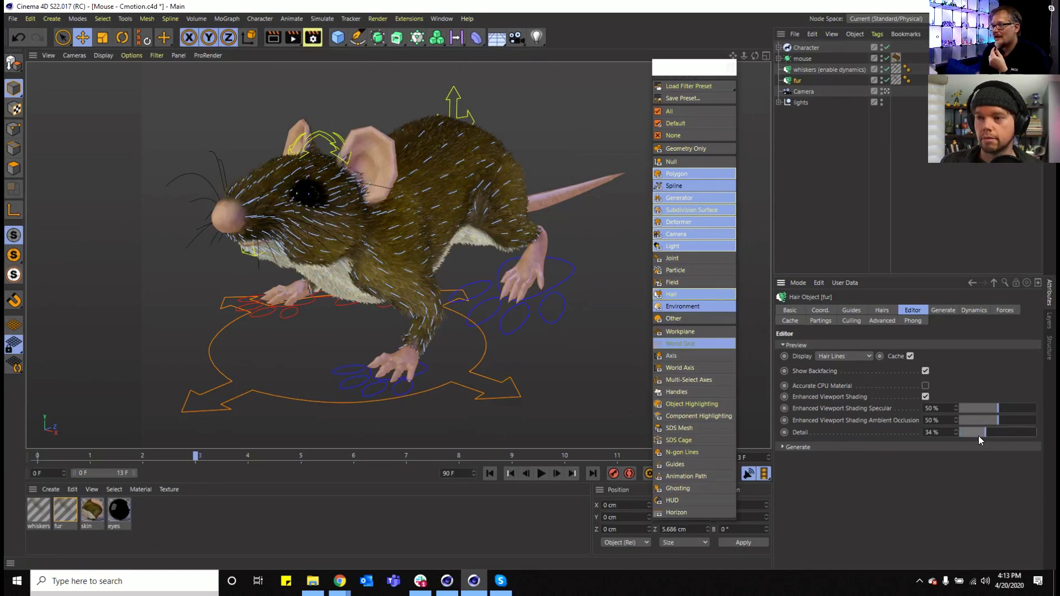
click(857, 192)
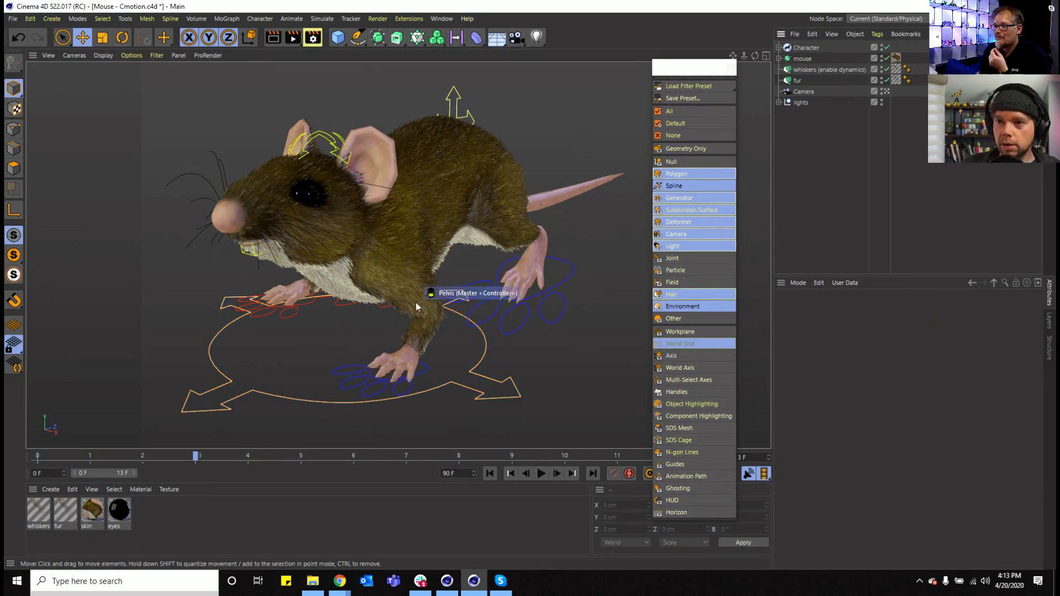
scroll(422, 228, up, 6)
scroll(420, 238, up, 2)
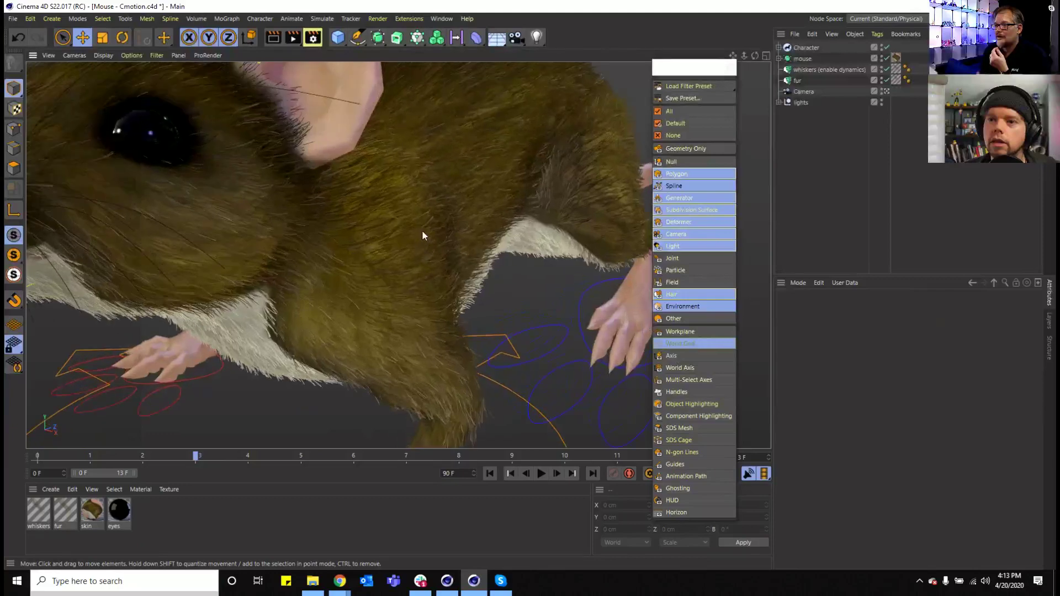
mouse_move(754, 58)
mouse_down()
mouse_move(856, 58)
mouse_move(747, 58)
mouse_up()
right_drag(733, 56, 663, 57)
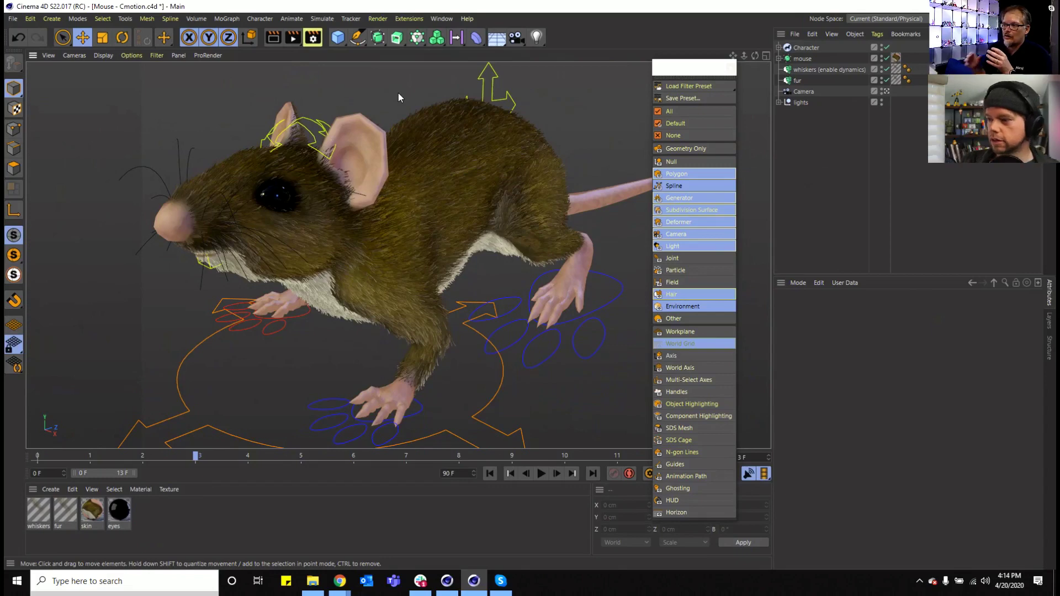
- Switch to the open GT3_viewport_0006.c4d project and enable Geometry Only for its viewport
click(445, 22)
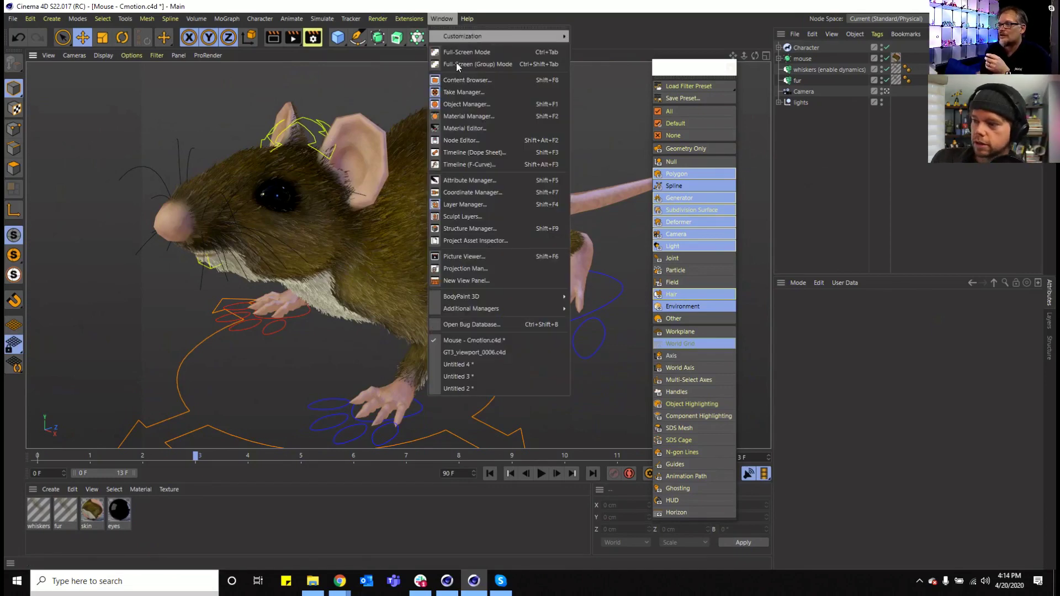
click(470, 355)
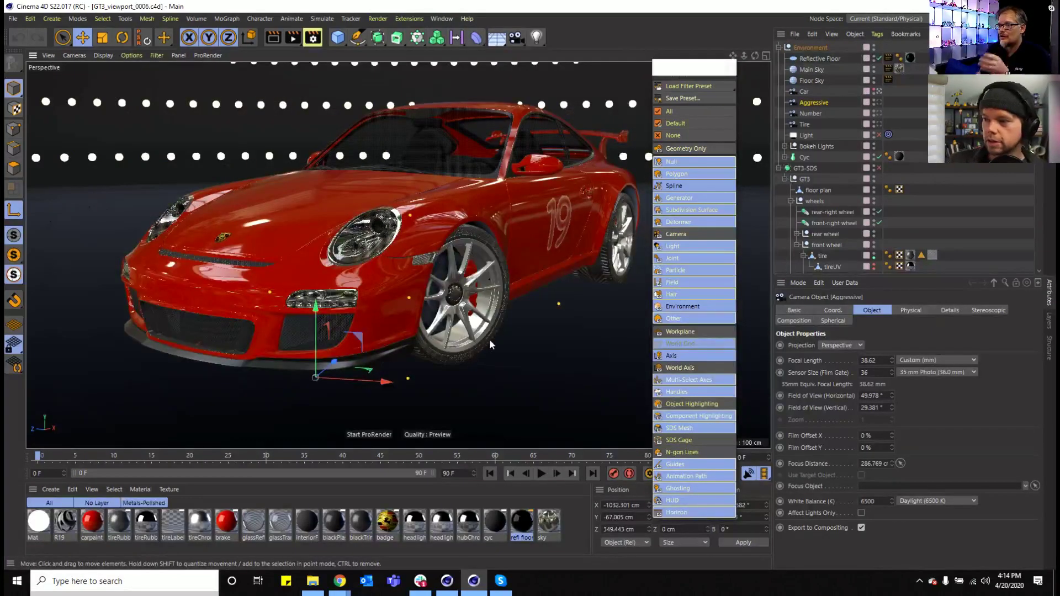
click(686, 149)
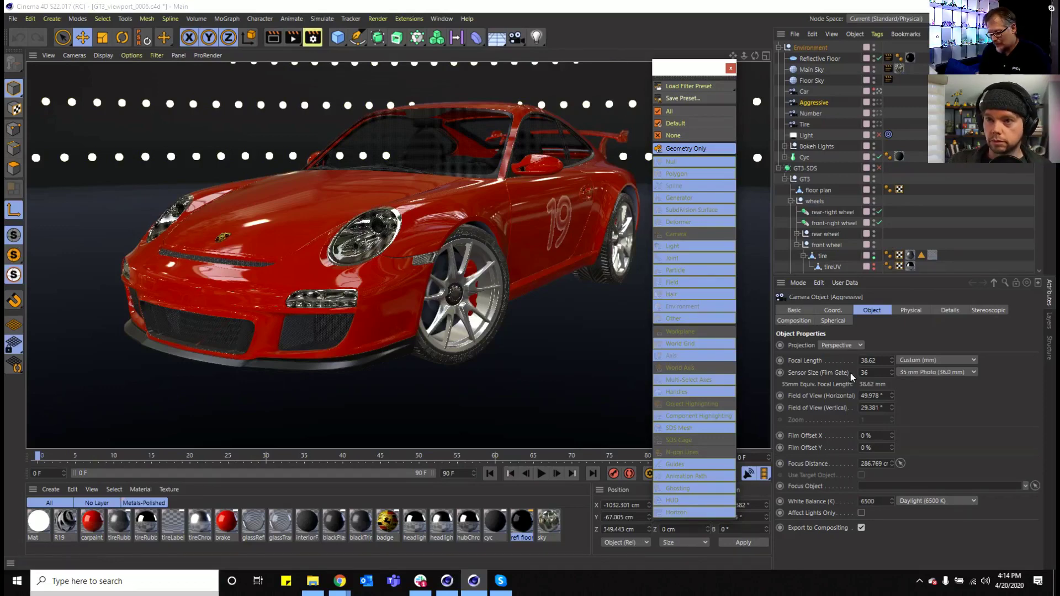
- Show the viewport's settings and open the Viewport Display preferences, closing the floating filter palette
key(shift+v)
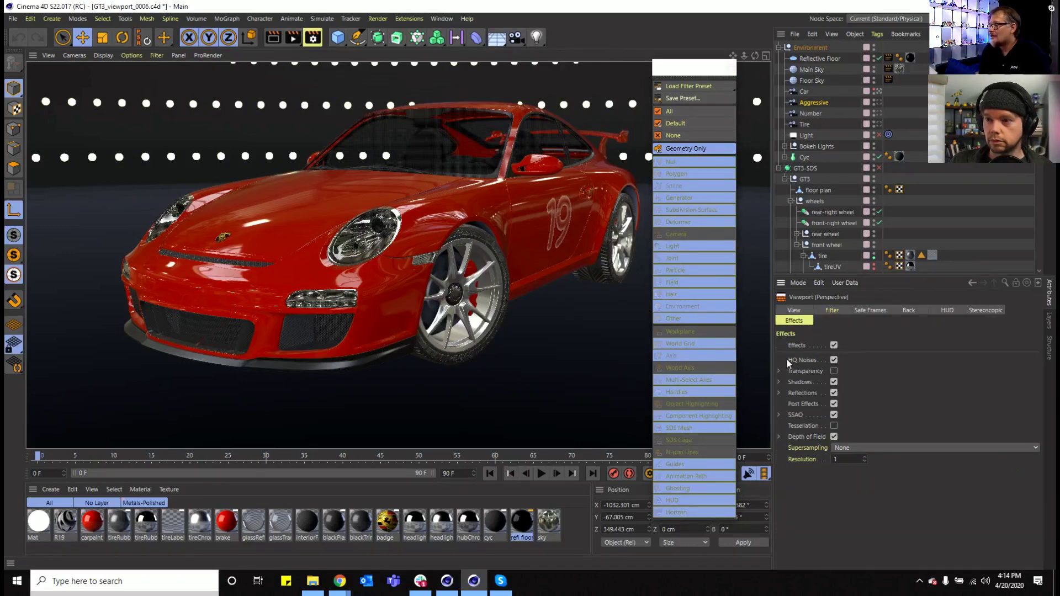
click(31, 19)
click(62, 168)
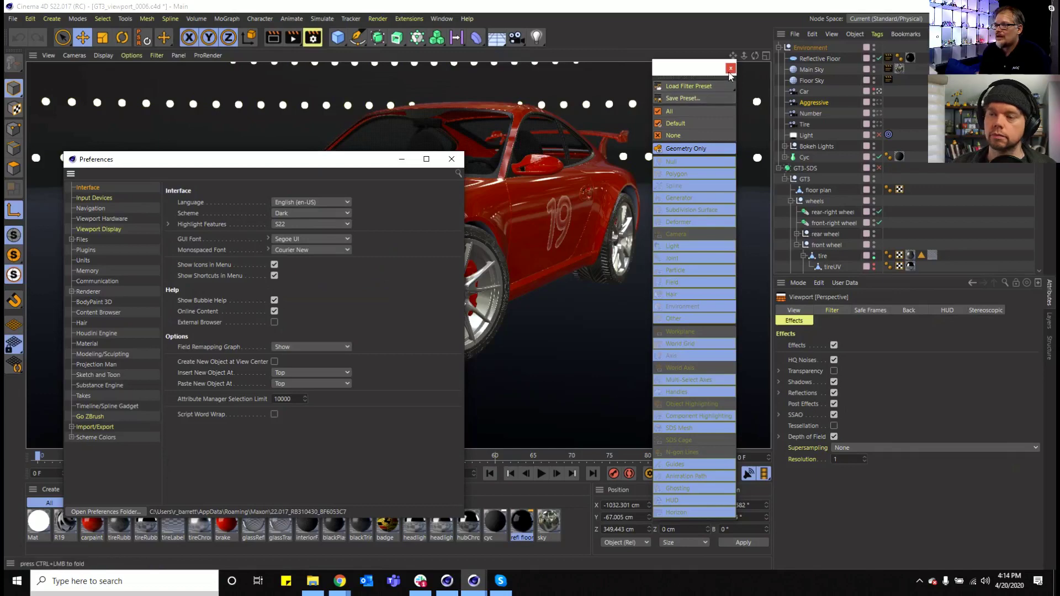
click(730, 71)
click(99, 229)
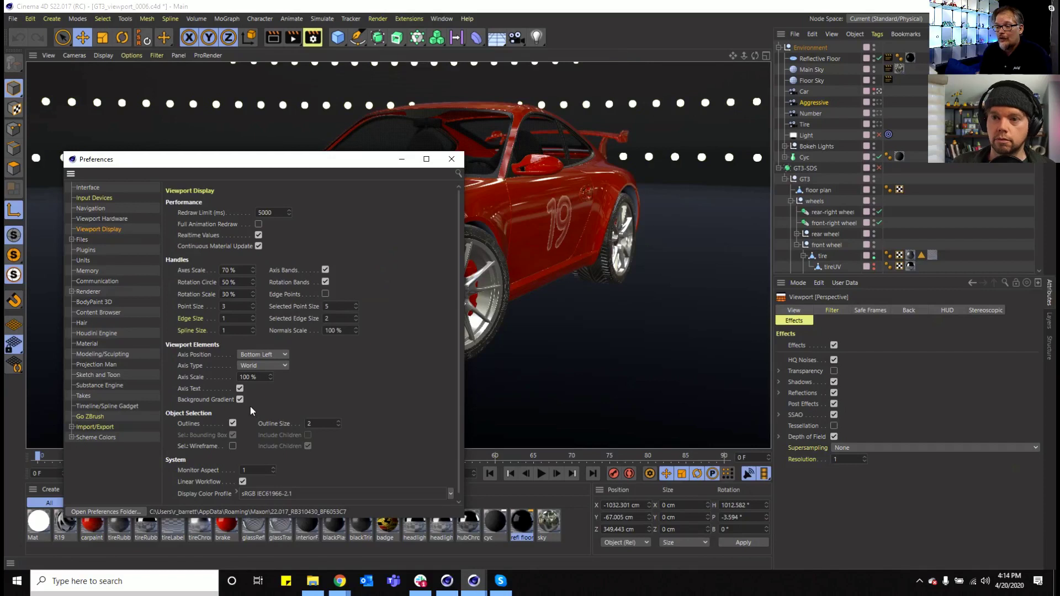
- Review the remaining Viewport Display preferences, close Preferences, and browse the viewport's View, Filter and Safe Frames settings
scroll(221, 353, down, 1)
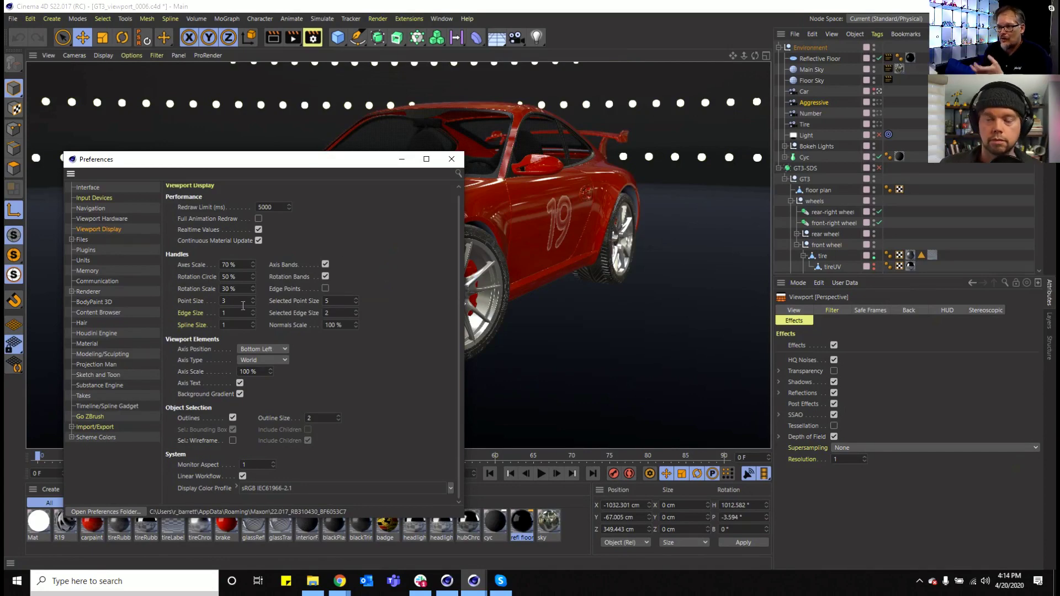
click(442, 165)
click(796, 310)
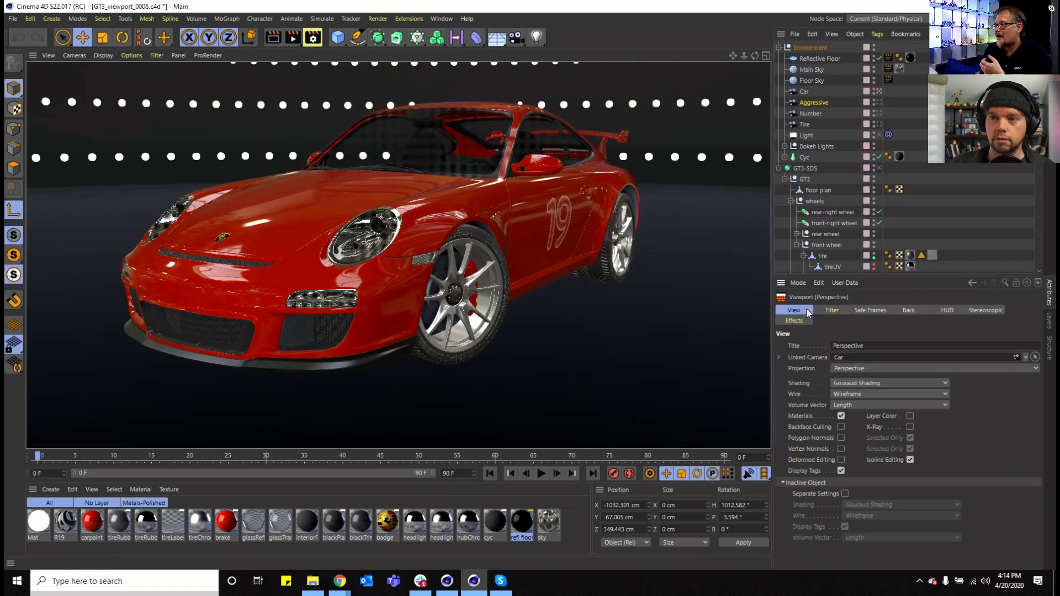
click(831, 311)
click(860, 312)
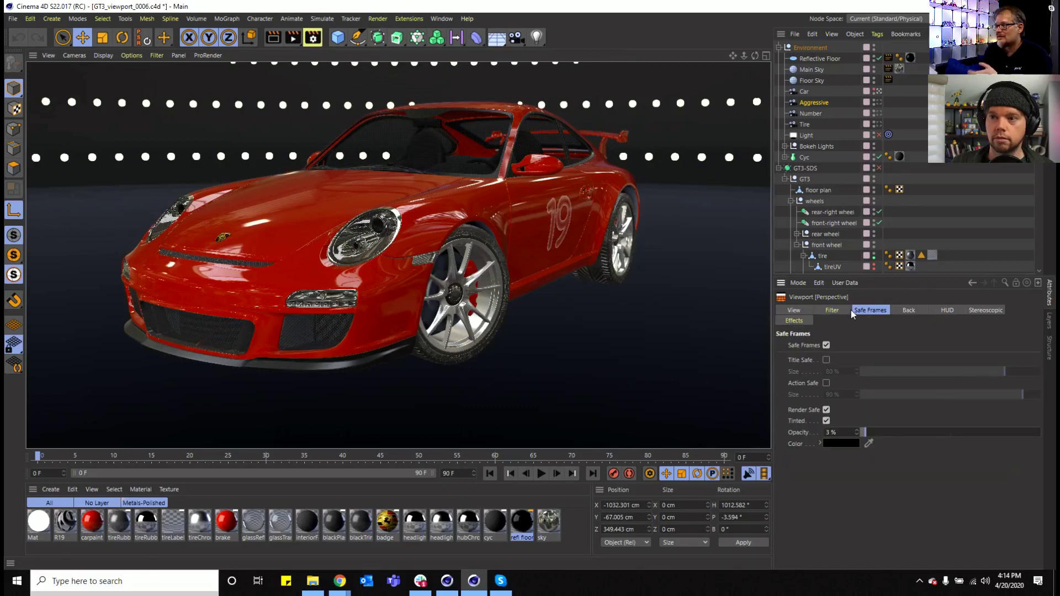
click(847, 311)
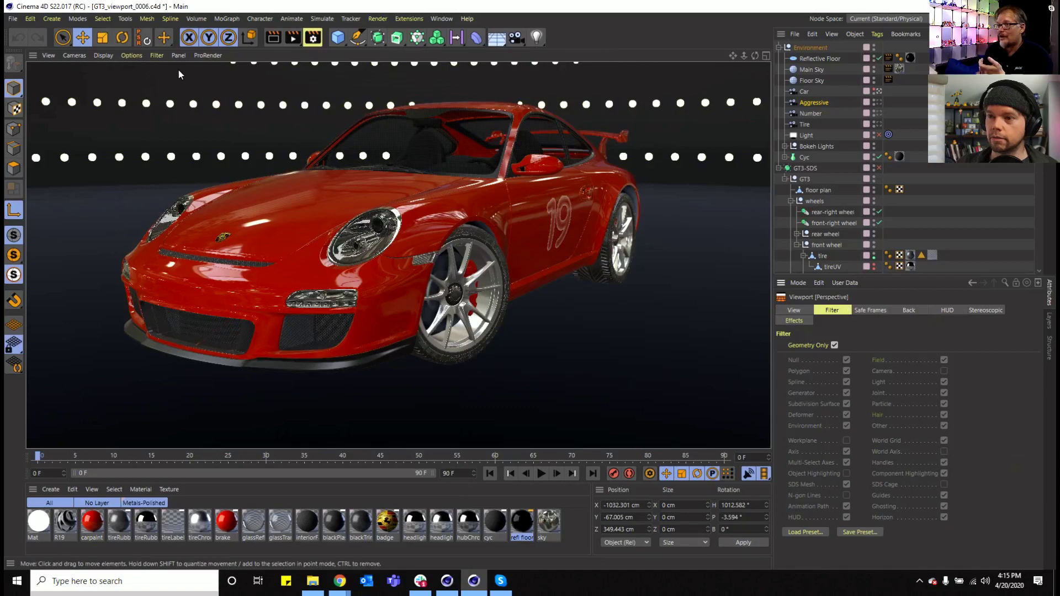
- Open the shared configuration for all similar viewports and examine their Filter and Effects settings
click(156, 55)
click(155, 56)
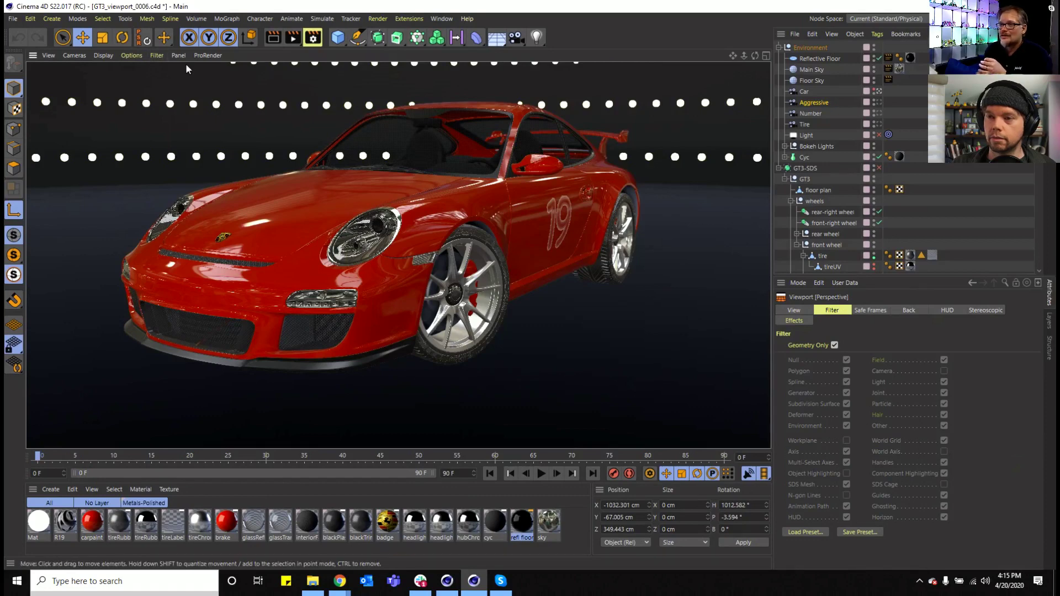
click(160, 58)
mouse_move(131, 56)
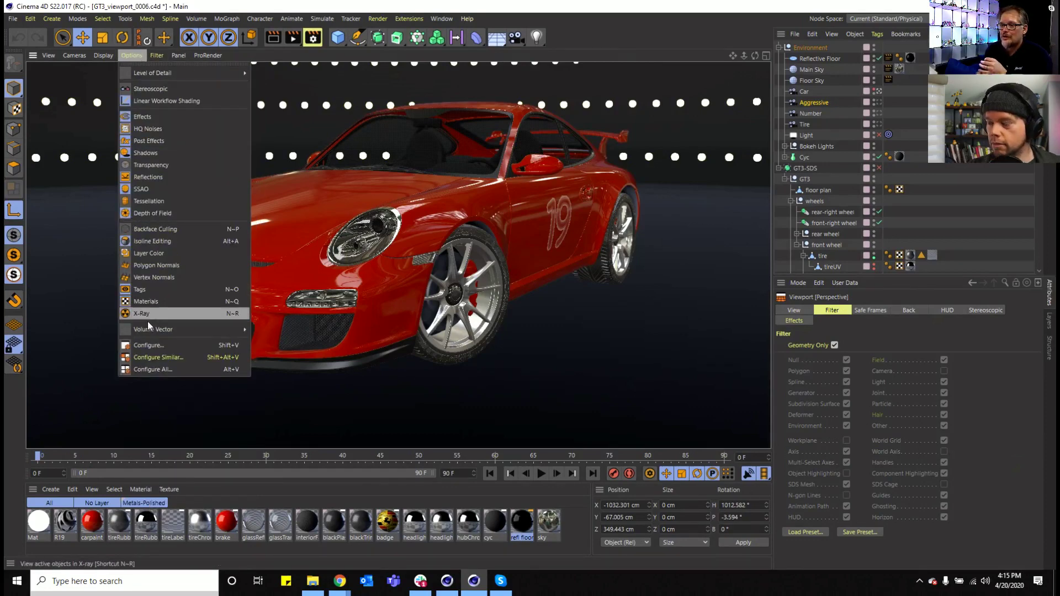
click(165, 356)
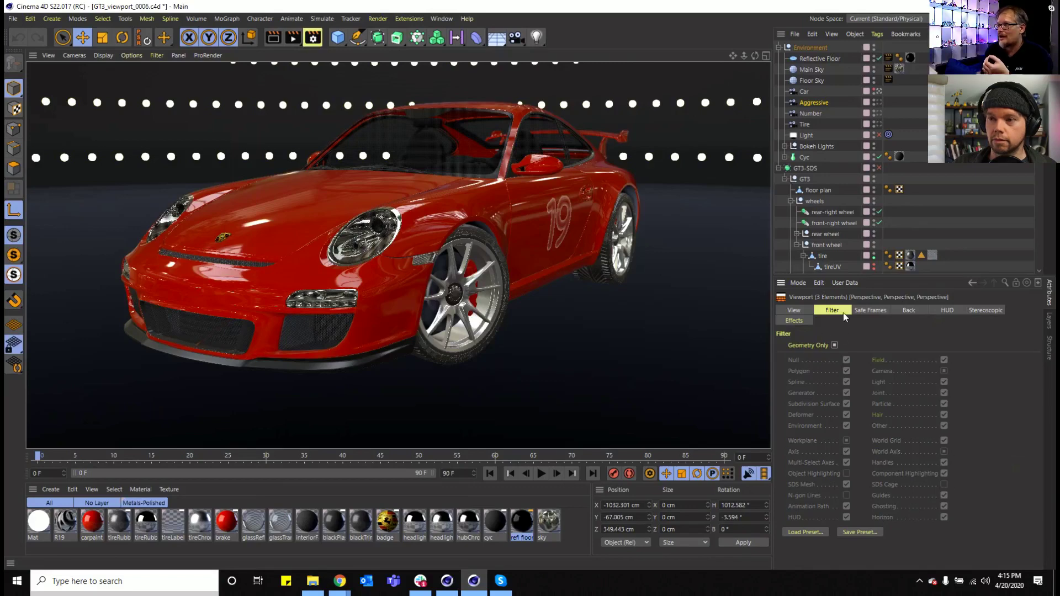
click(835, 345)
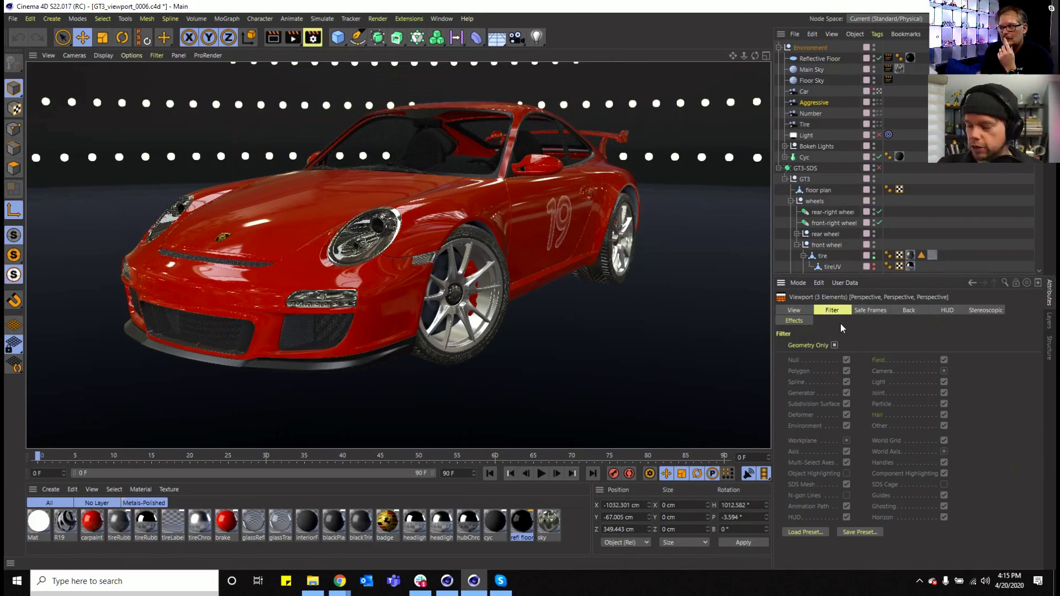
click(809, 324)
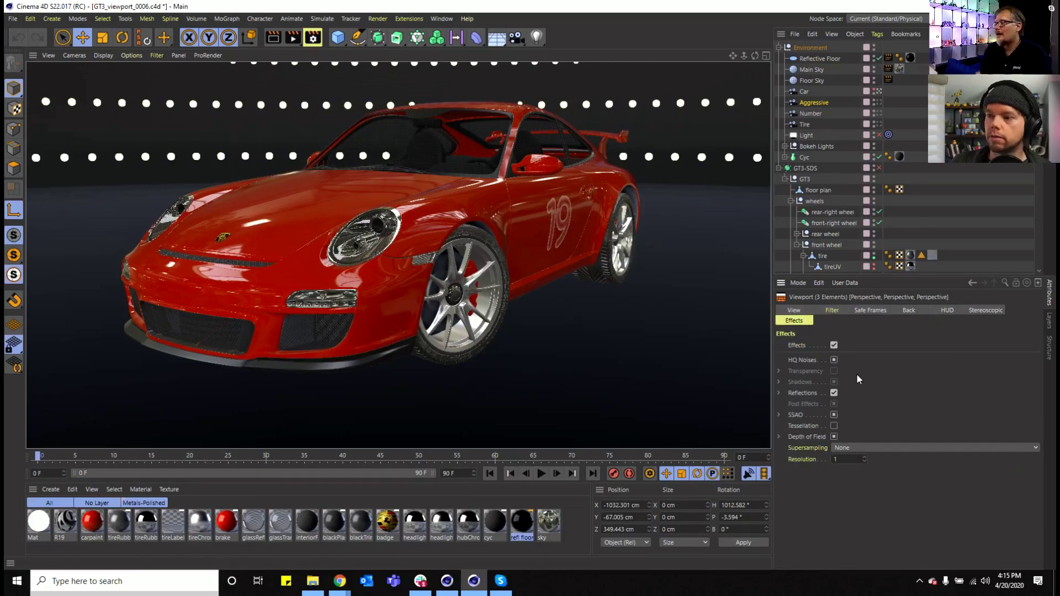
- Configure only the current perspective viewport, enabling the Transparency effect with Complete Material Transparency left off
click(136, 56)
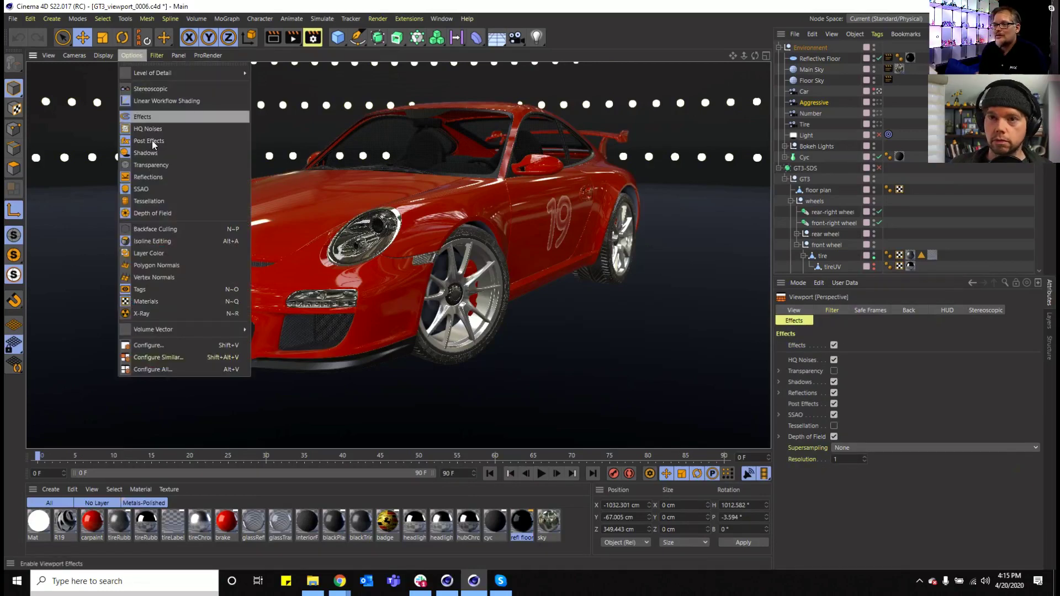
click(180, 342)
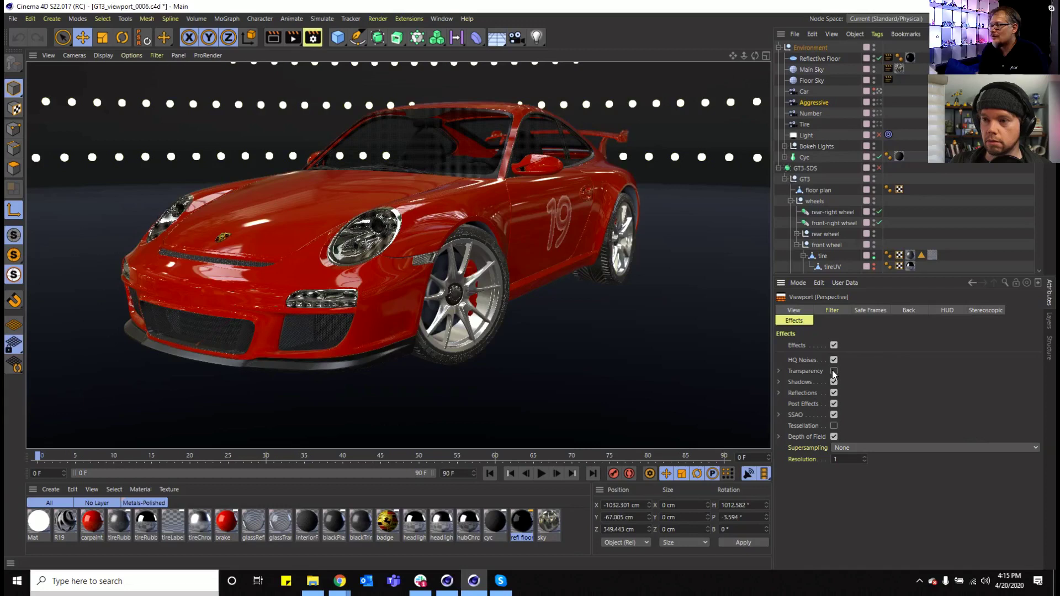
click(779, 371)
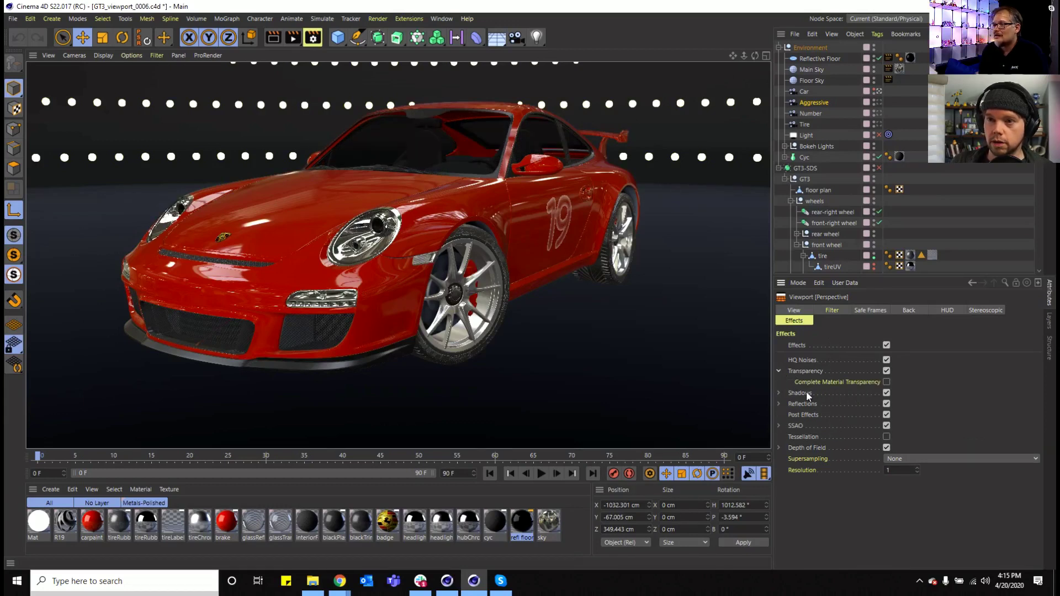
click(887, 383)
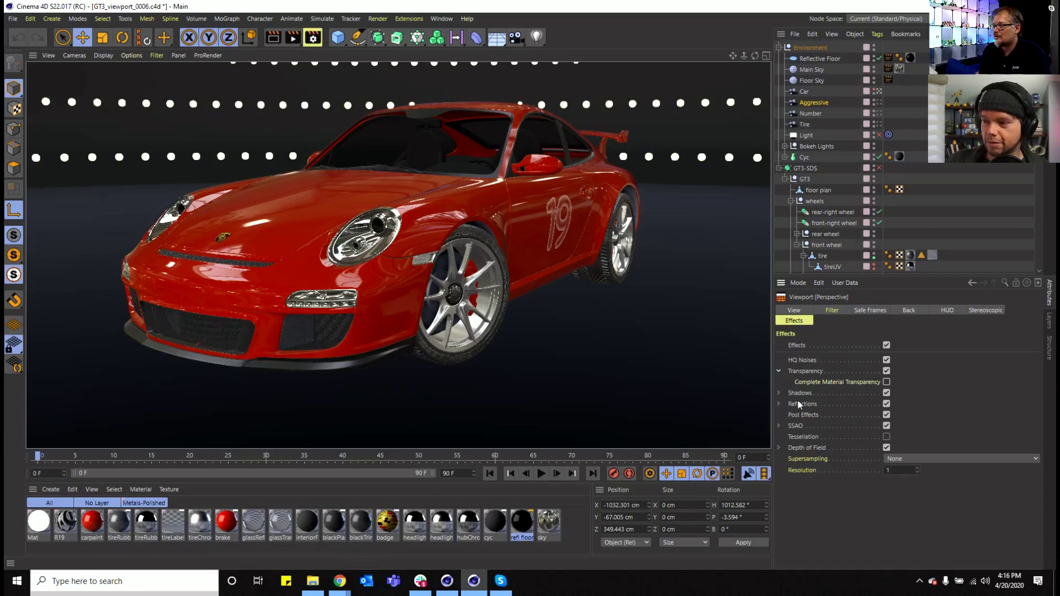
- Check the viewport's shadow options and enable Screen-Space Local Reflections under Reflections
click(780, 393)
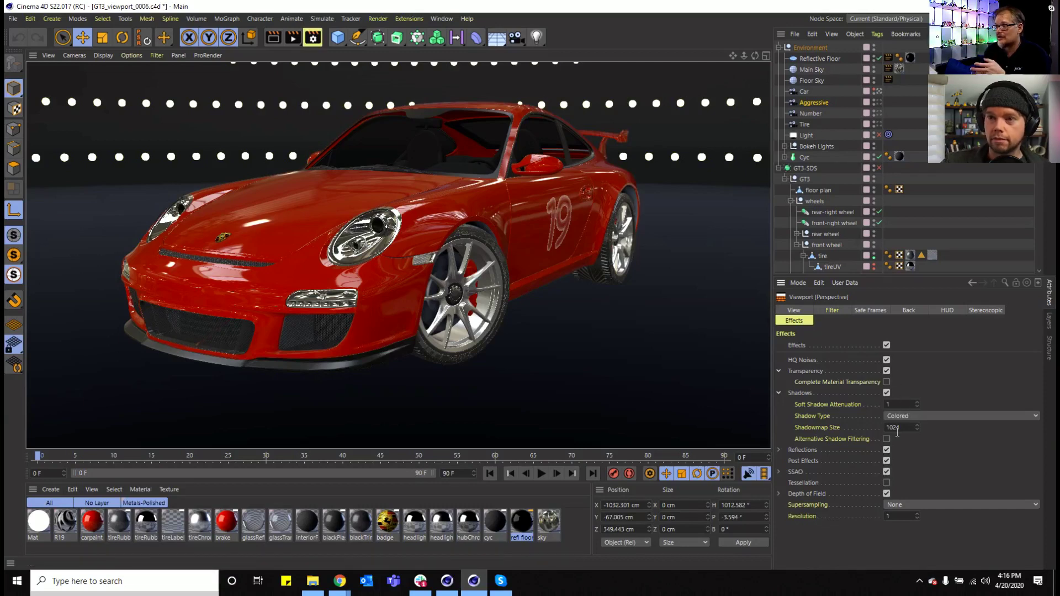
click(779, 393)
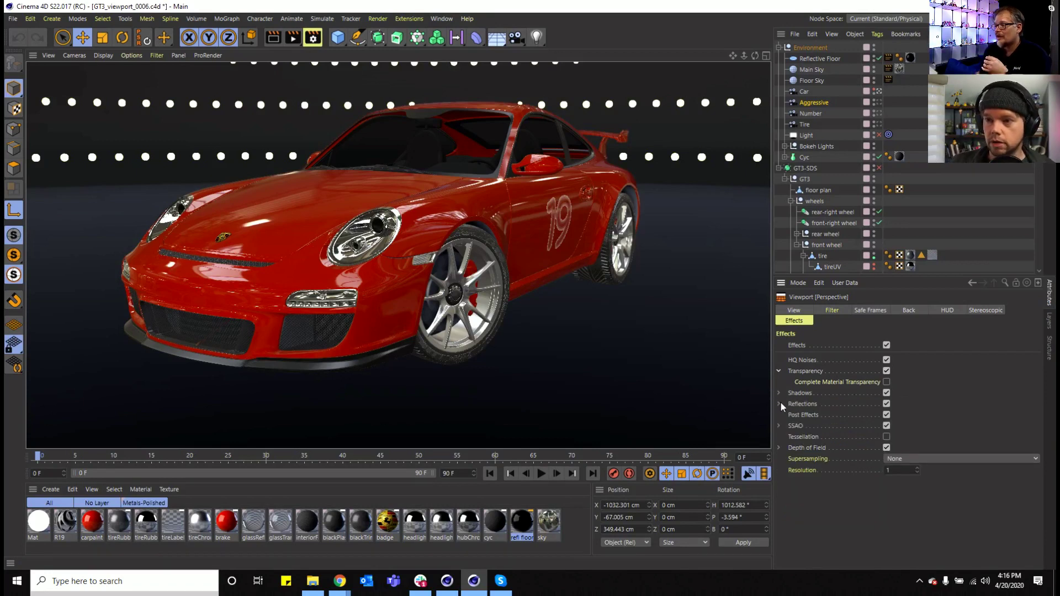
click(779, 404)
click(886, 439)
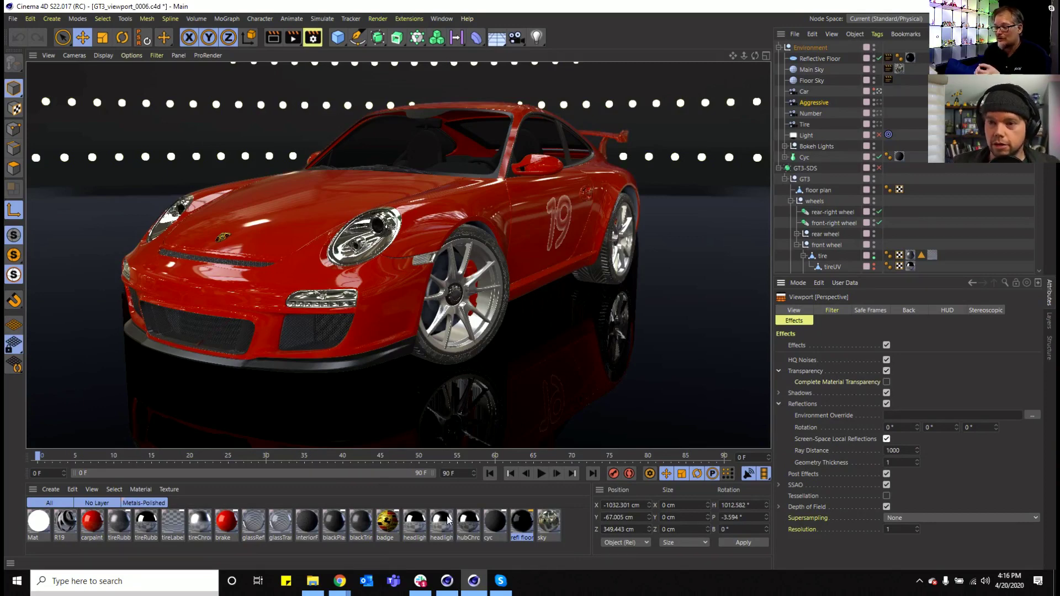
- Enable the Bump channel on the refl floor material and load a Noise shader as its texture
click(517, 530)
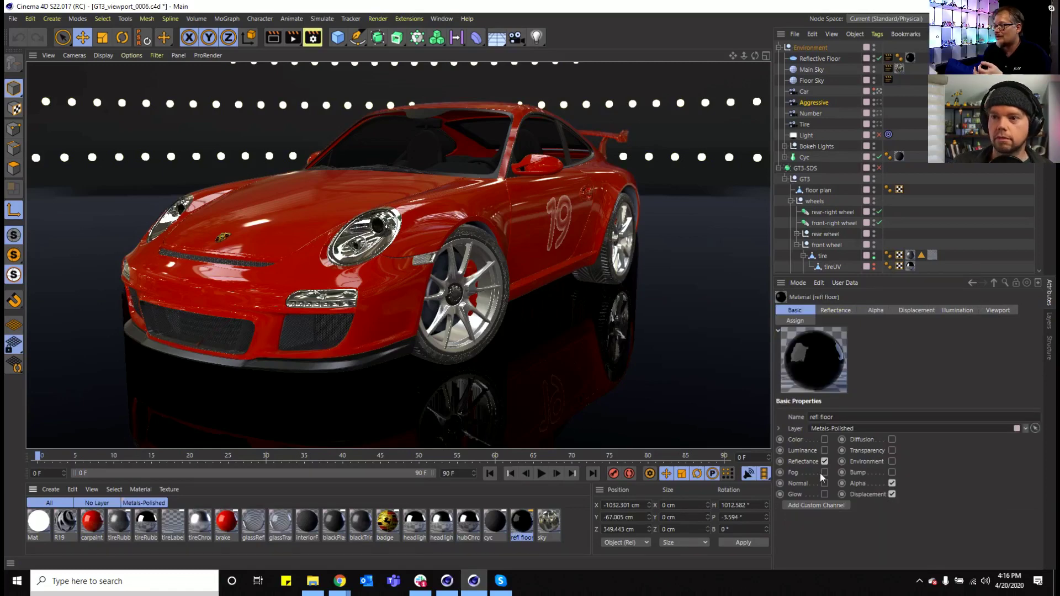
click(893, 474)
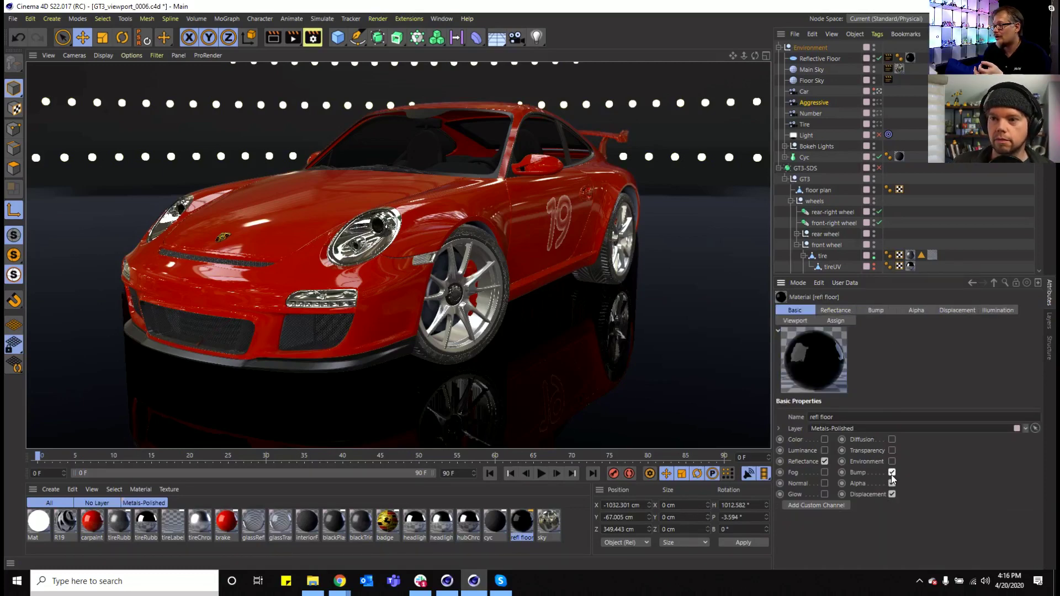
click(876, 310)
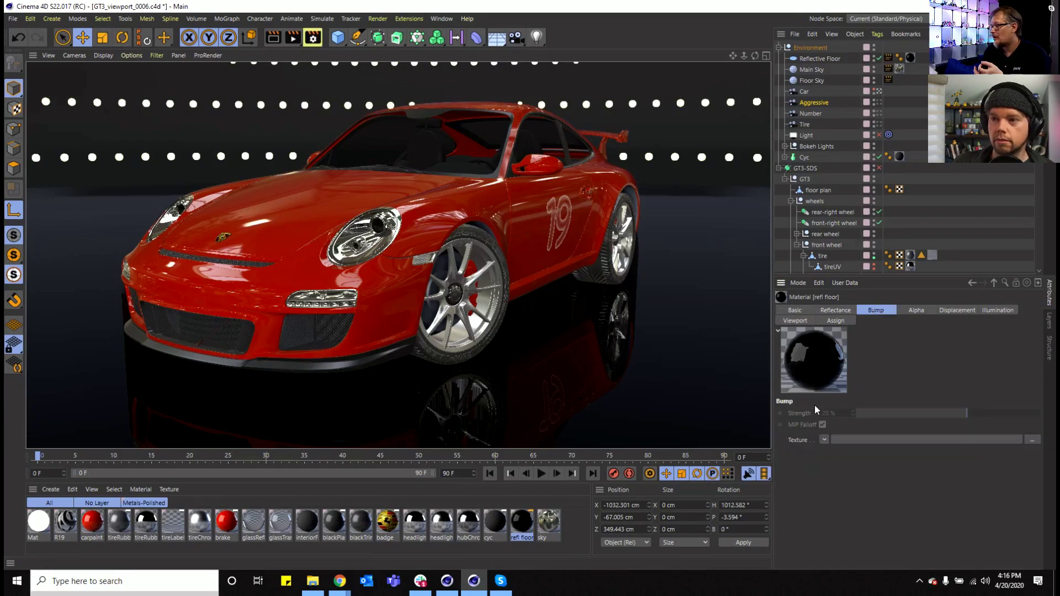
click(824, 440)
click(861, 287)
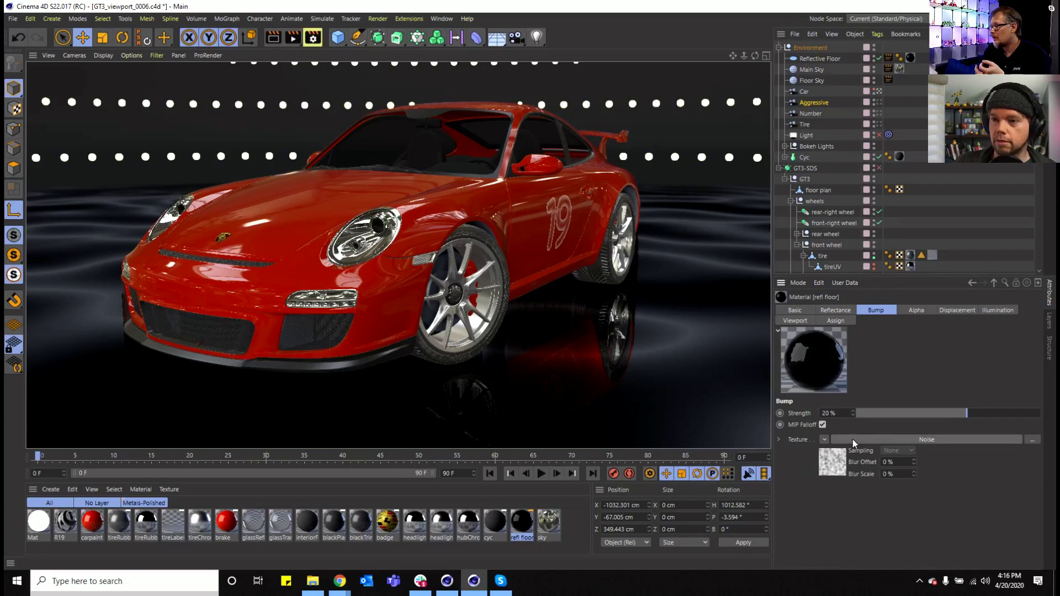
- Set the bump Noise shader's Global Scale to 25% and deselect the Aggressive camera
click(853, 440)
click(860, 470)
text(25)
key(Return)
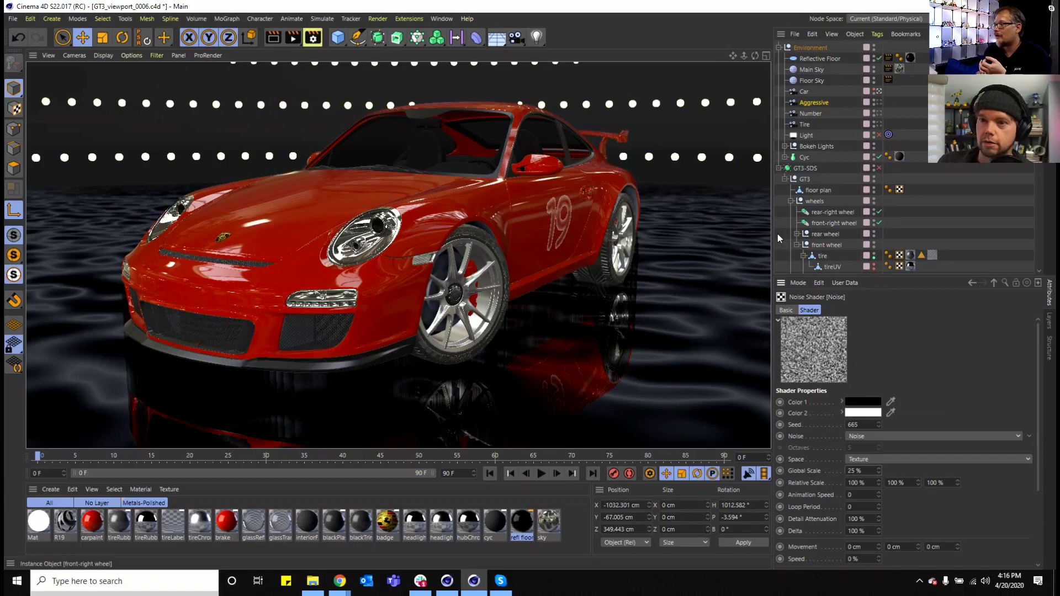
click(945, 172)
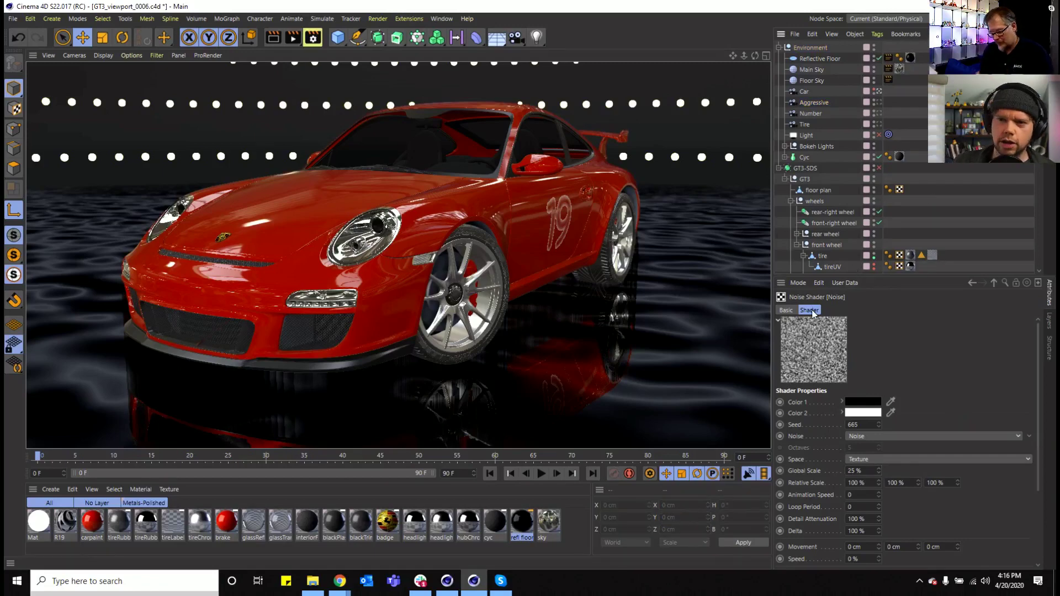
- Return to the viewport's effect settings and set the SSAO Mode to Per Material
key(shift+v)
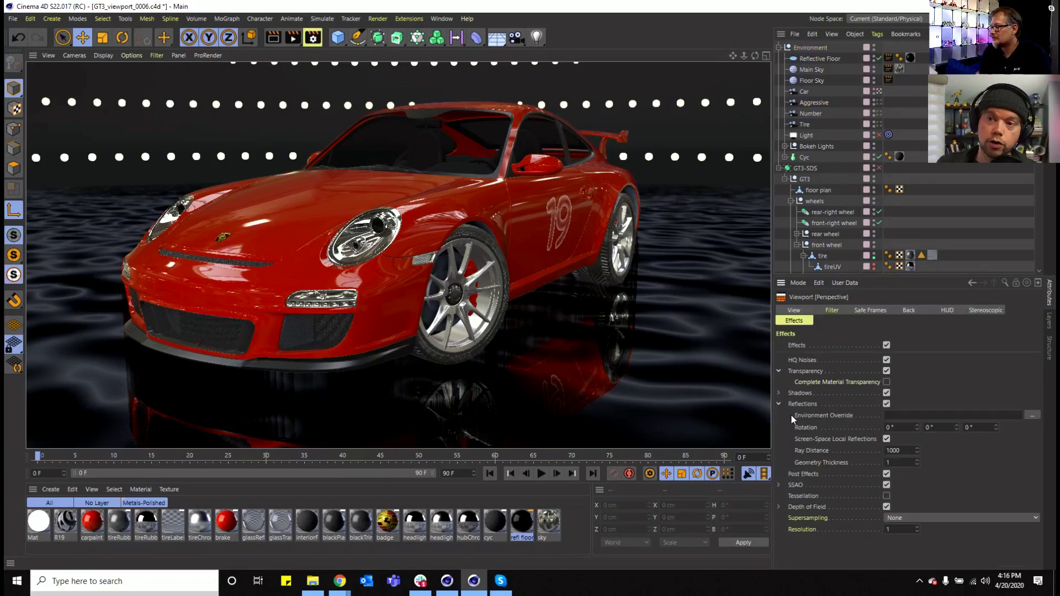
click(779, 405)
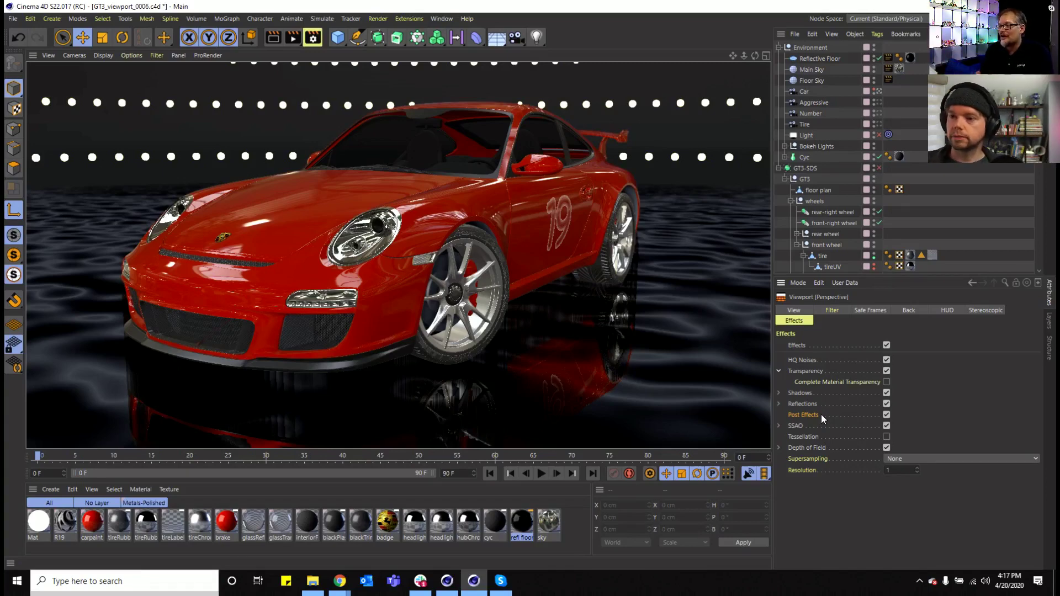
click(780, 426)
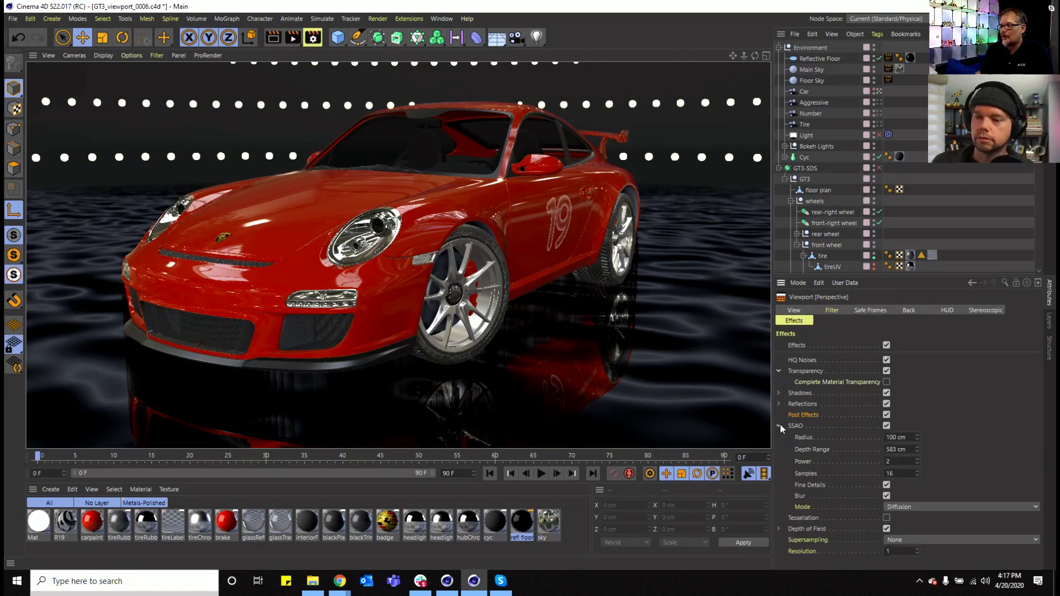
click(899, 507)
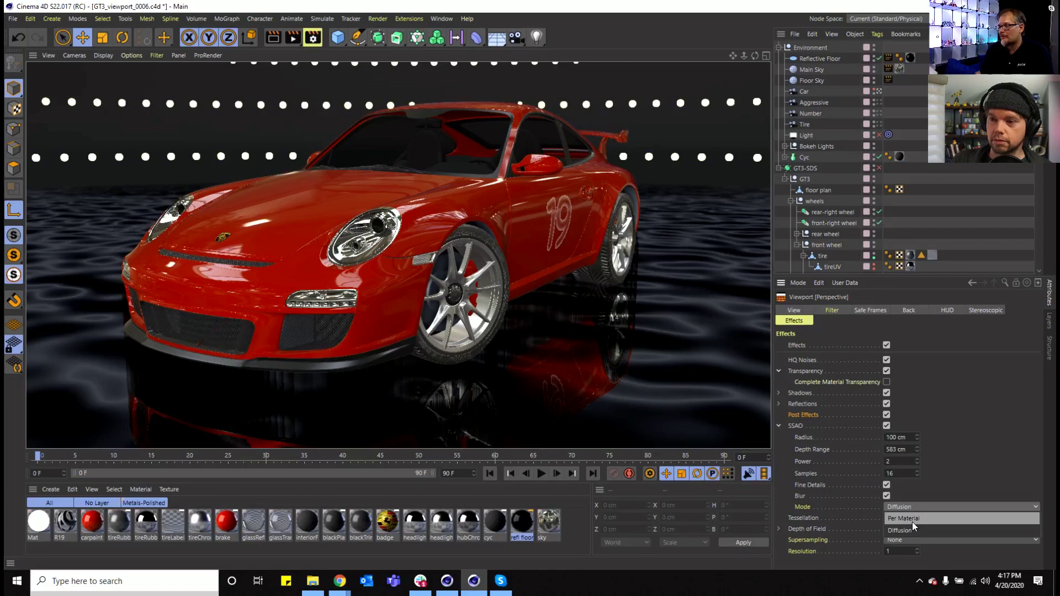
click(912, 519)
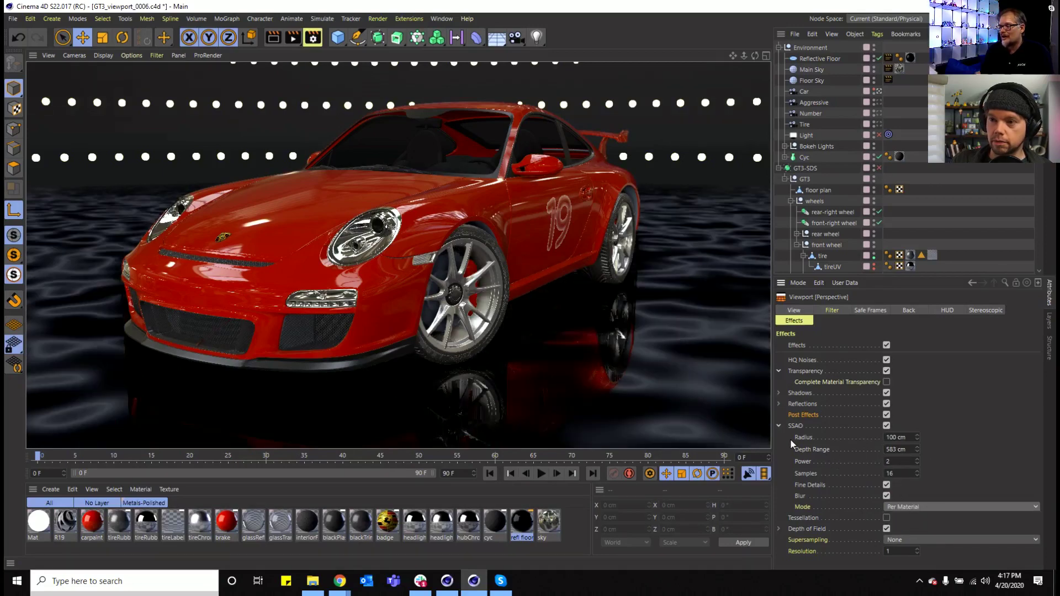
click(779, 426)
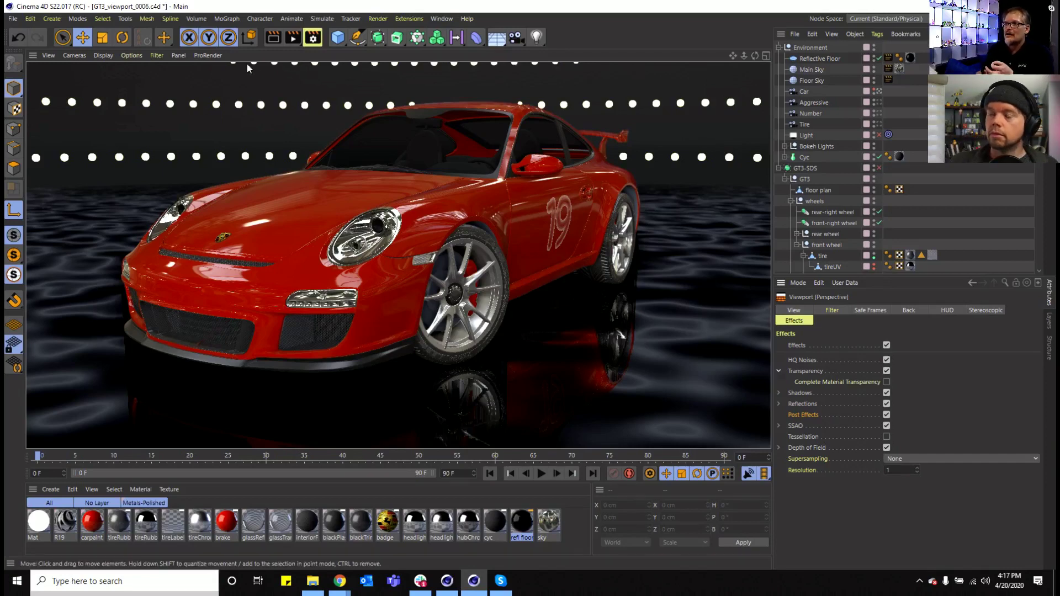
- Turn off Geometry Only for the perspective viewport and check its list of display filters
click(156, 55)
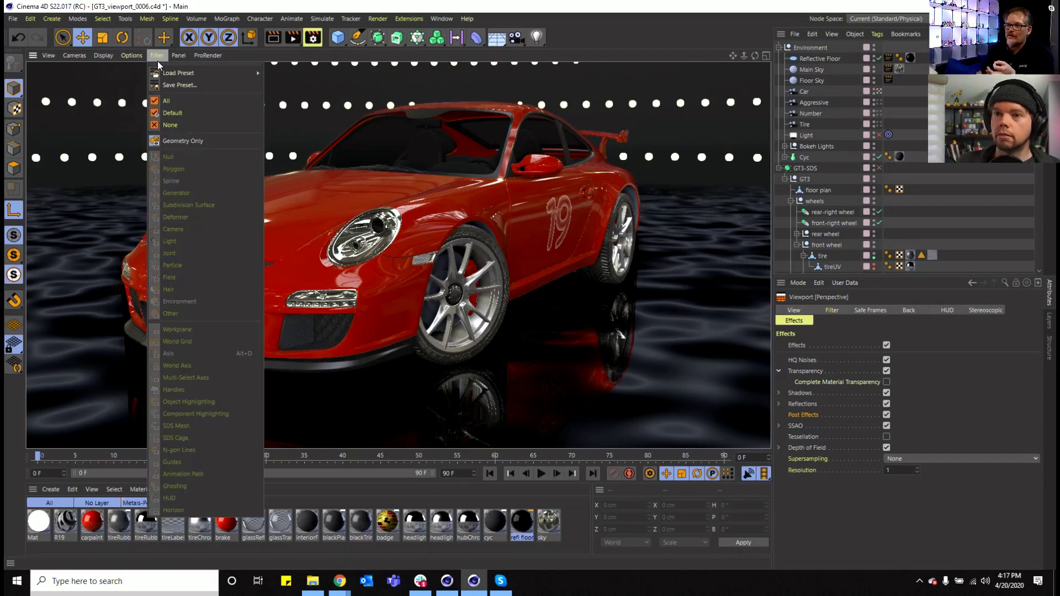
click(174, 142)
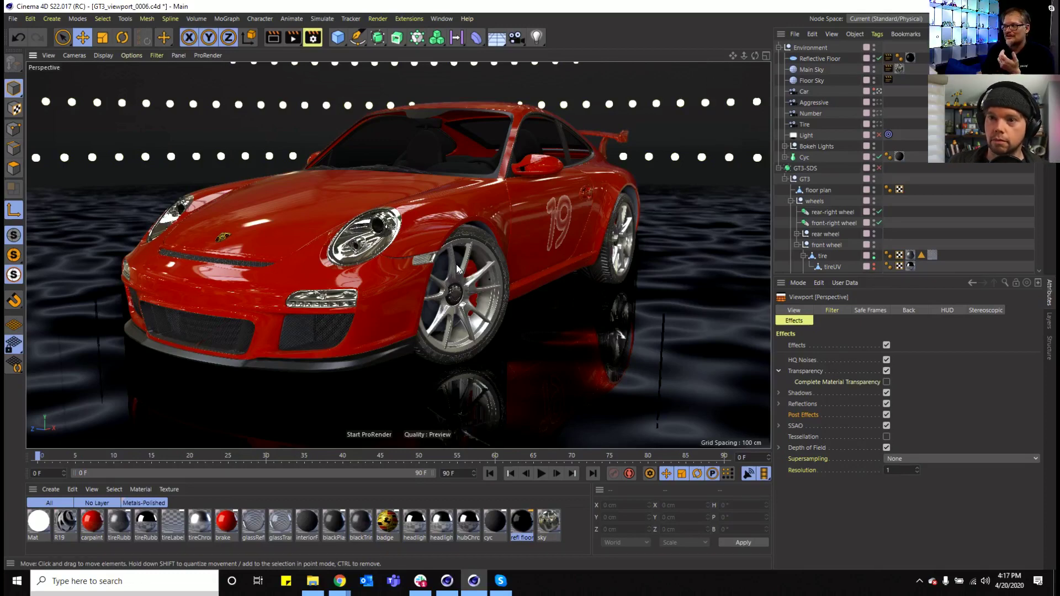
click(157, 55)
mouse_move(164, 73)
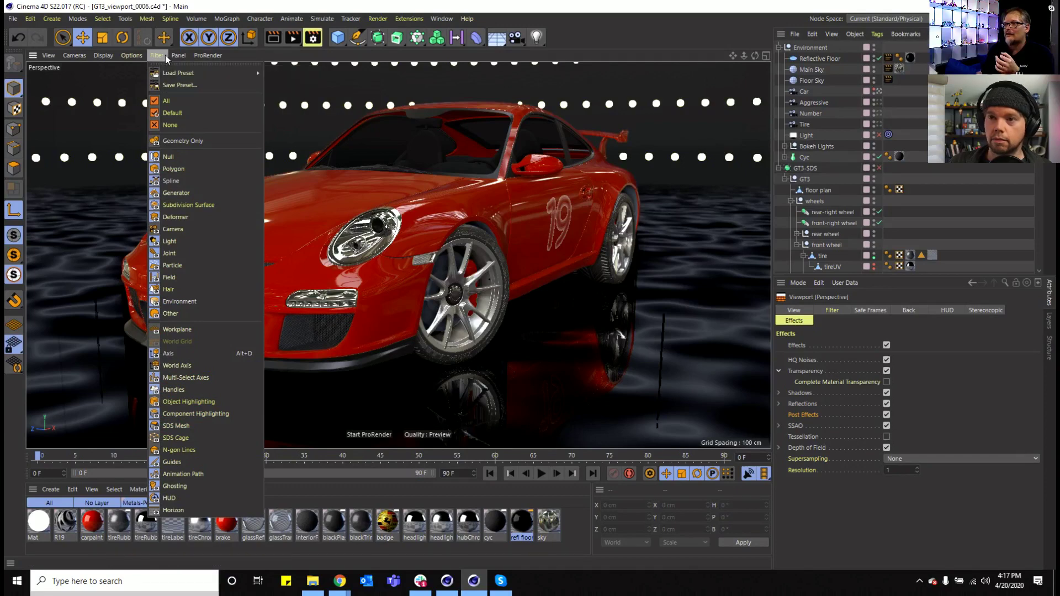
click(165, 55)
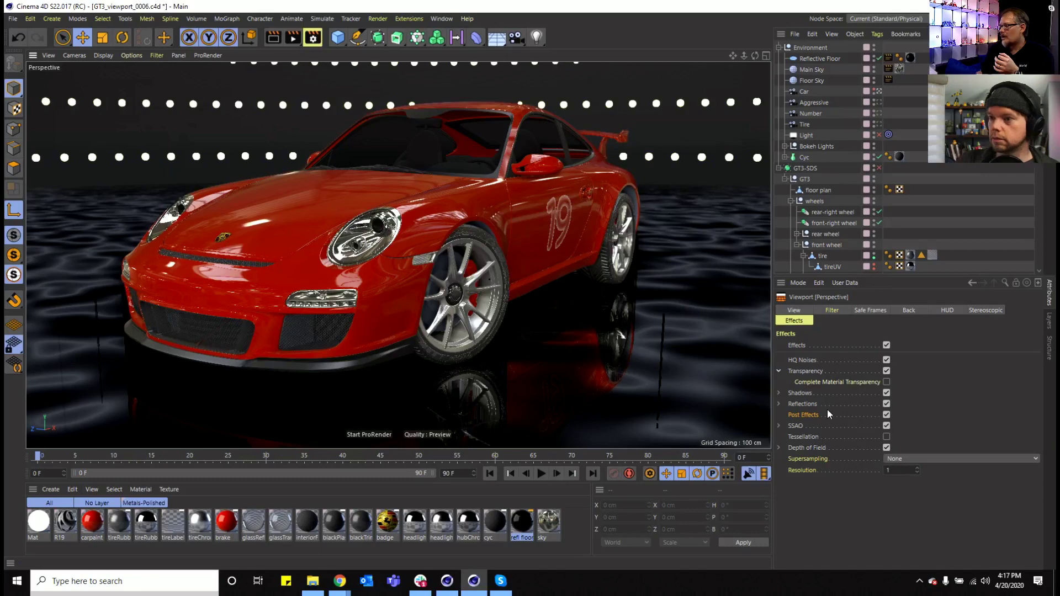
- Set the viewport's Supersampling to 8x8 and look through the Aggressive camera
click(906, 458)
click(910, 533)
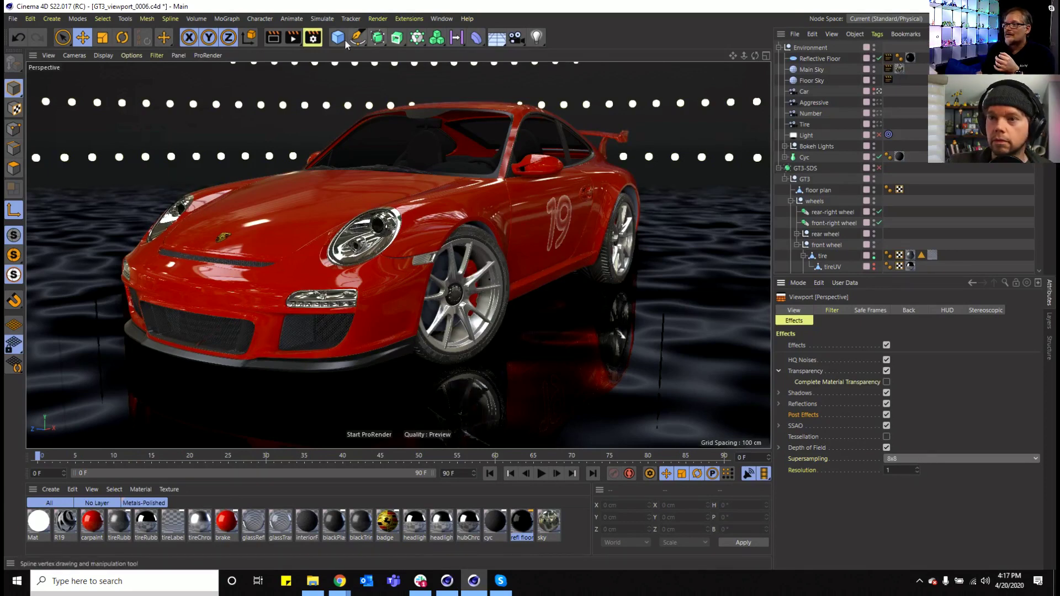
click(878, 102)
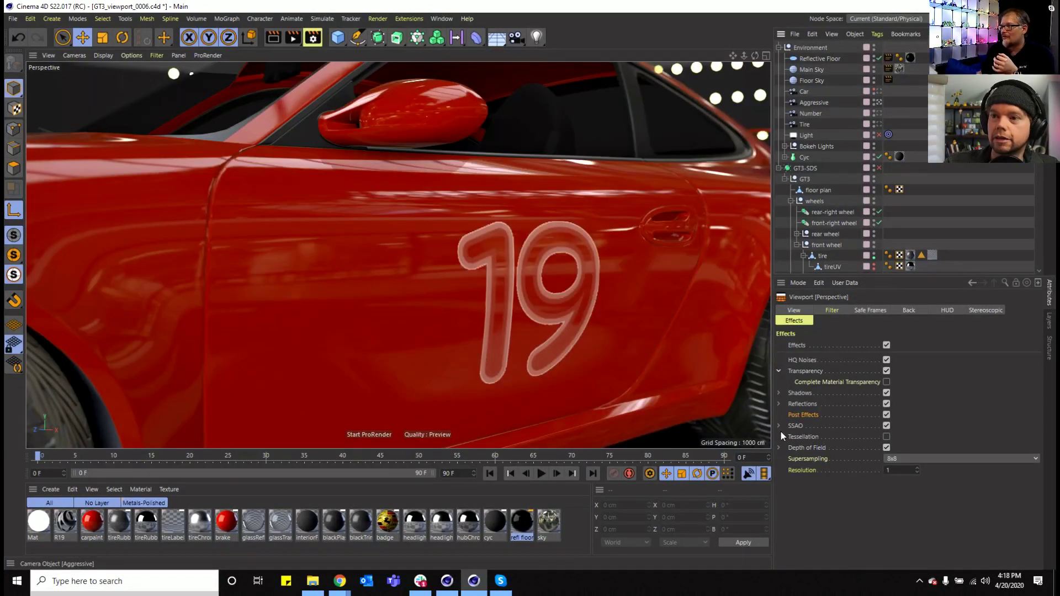
click(879, 102)
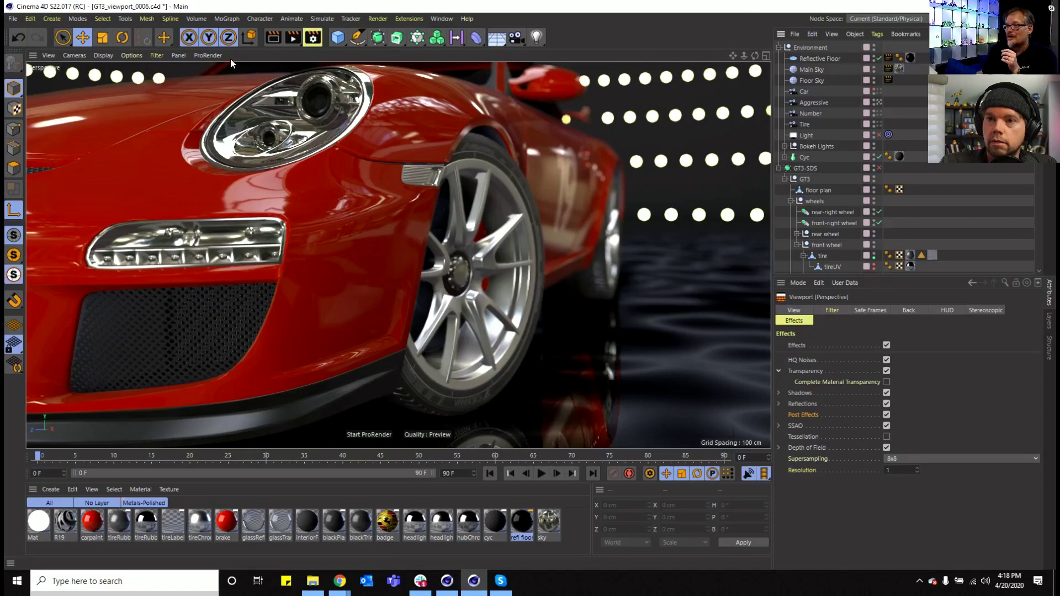
- Set Anti-Aliasing to 8 for the Hardware OpenGL renderer in the render settings and copy the effects from the viewport
click(313, 38)
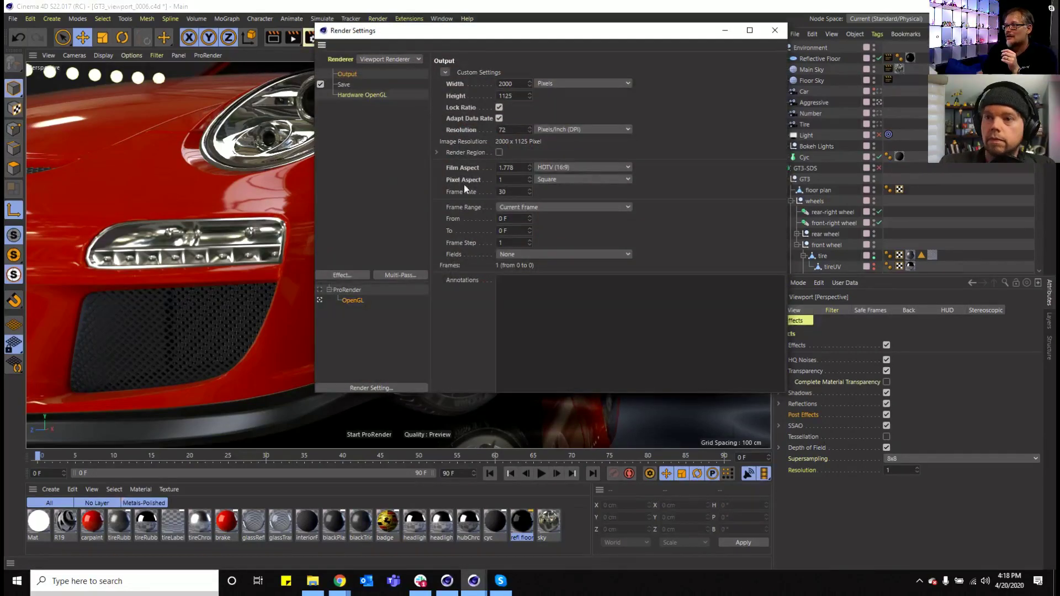
click(356, 95)
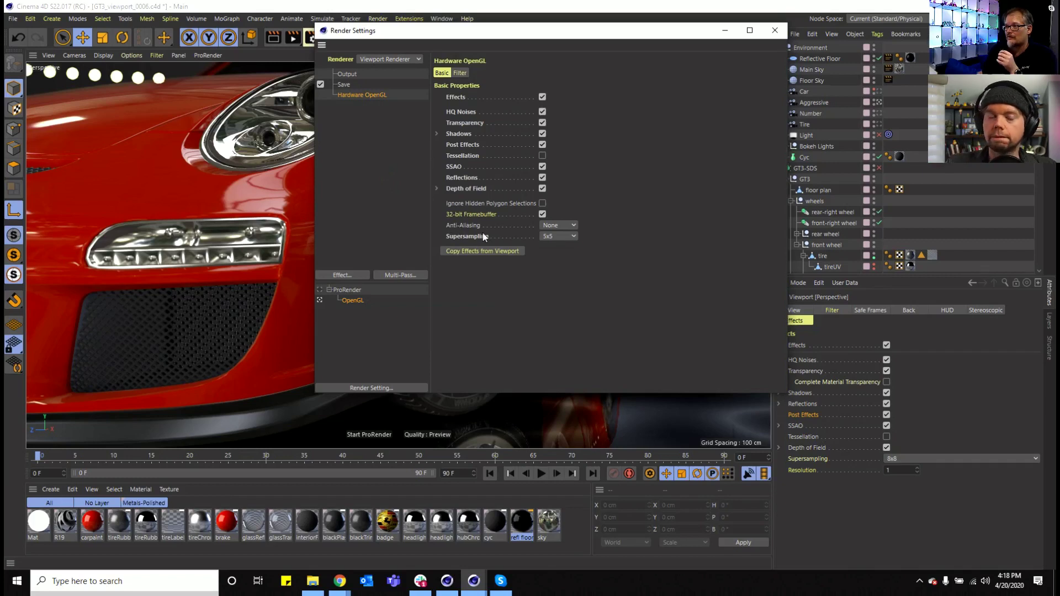
click(548, 226)
click(555, 270)
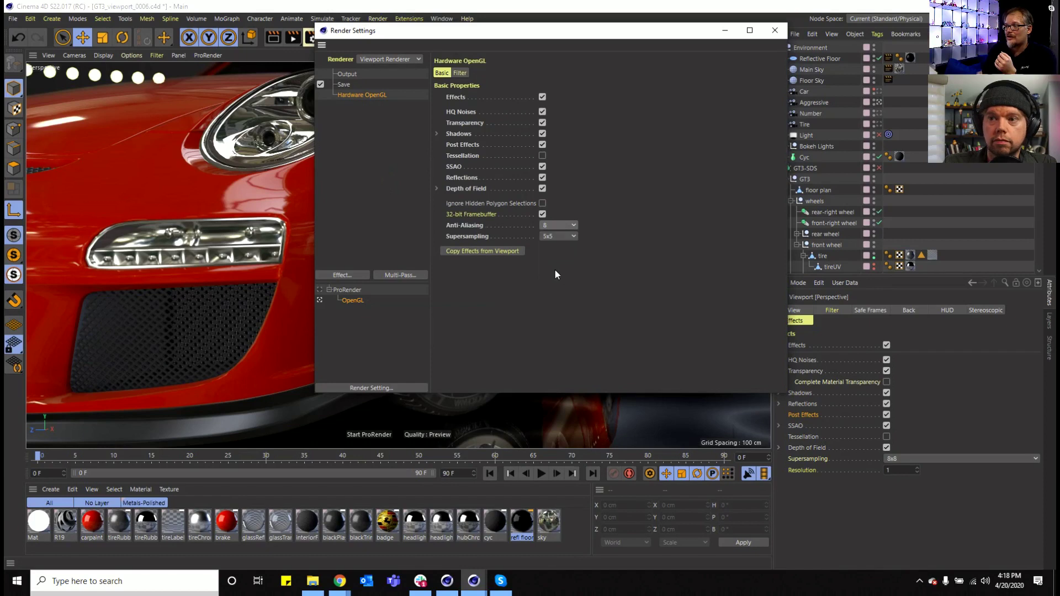
click(478, 250)
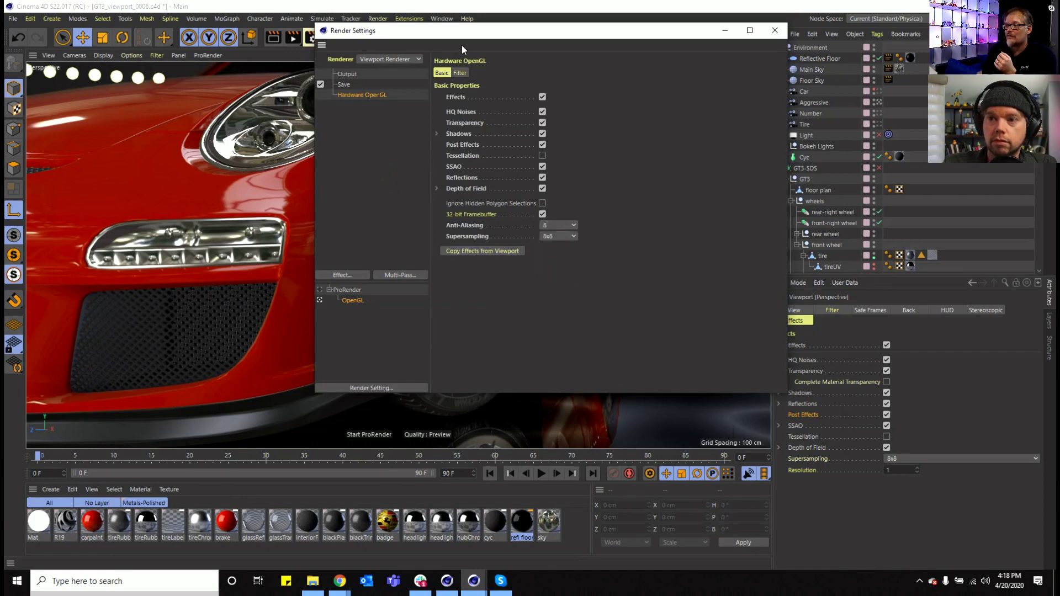
- Enable Geometry Only in the Hardware OpenGL render filter and close the render settings
click(460, 72)
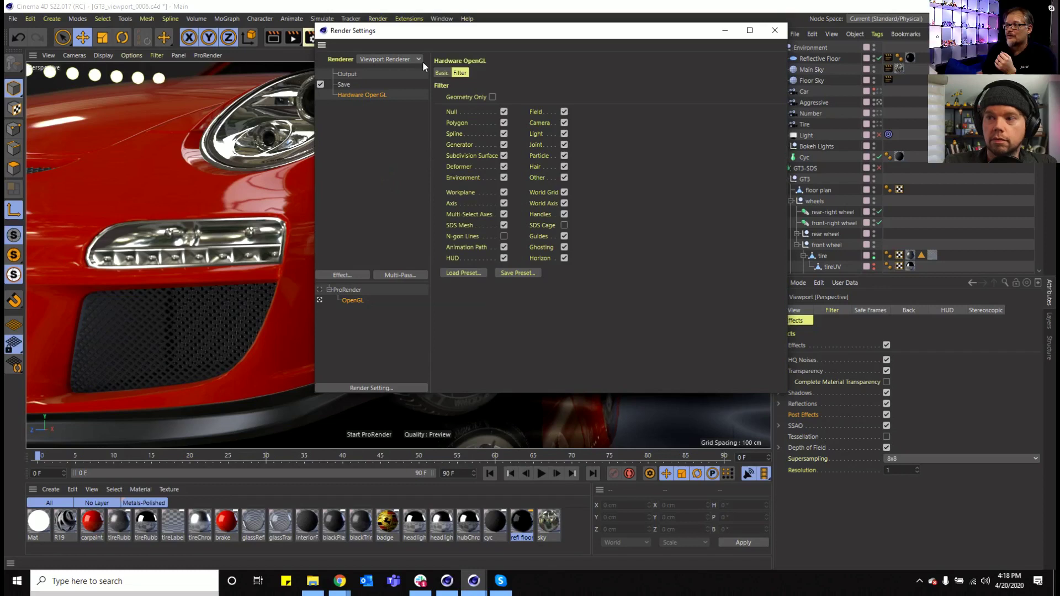
click(492, 96)
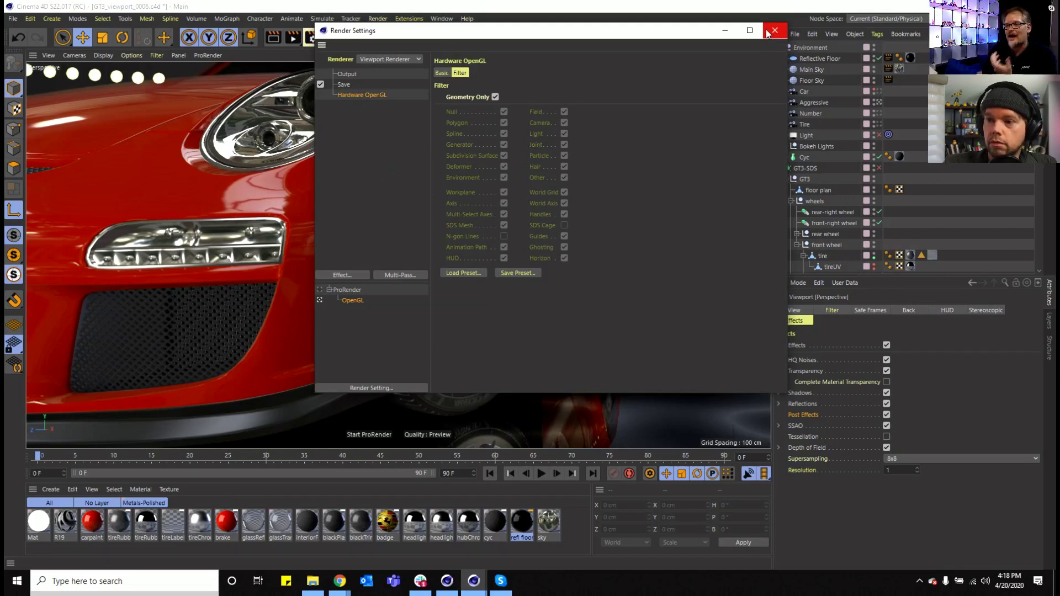
click(769, 32)
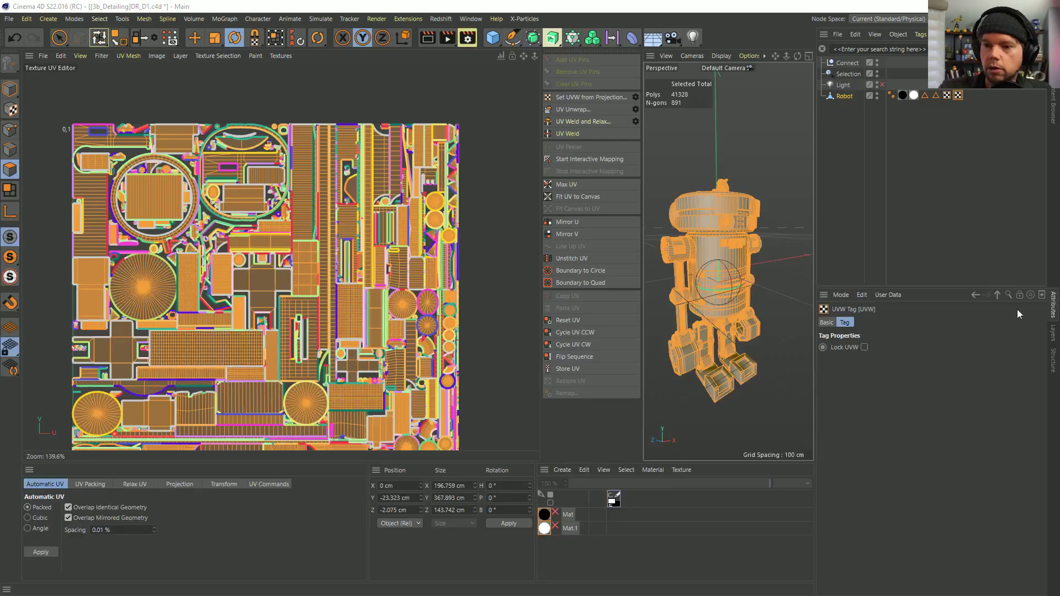
- Copy the Robot object in Model mode and paste it into a new project
click(831, 97)
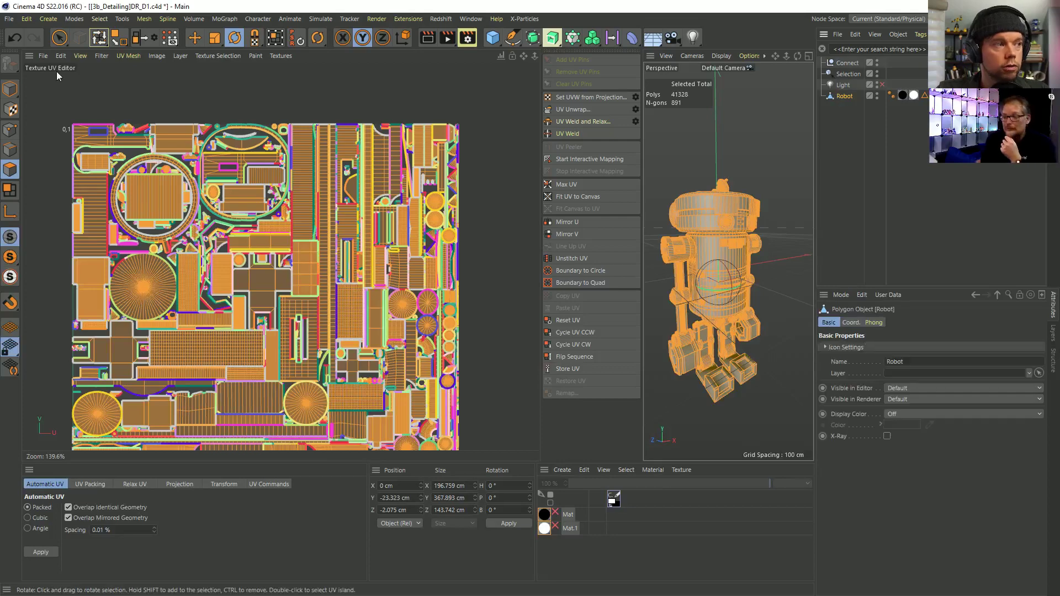
click(9, 88)
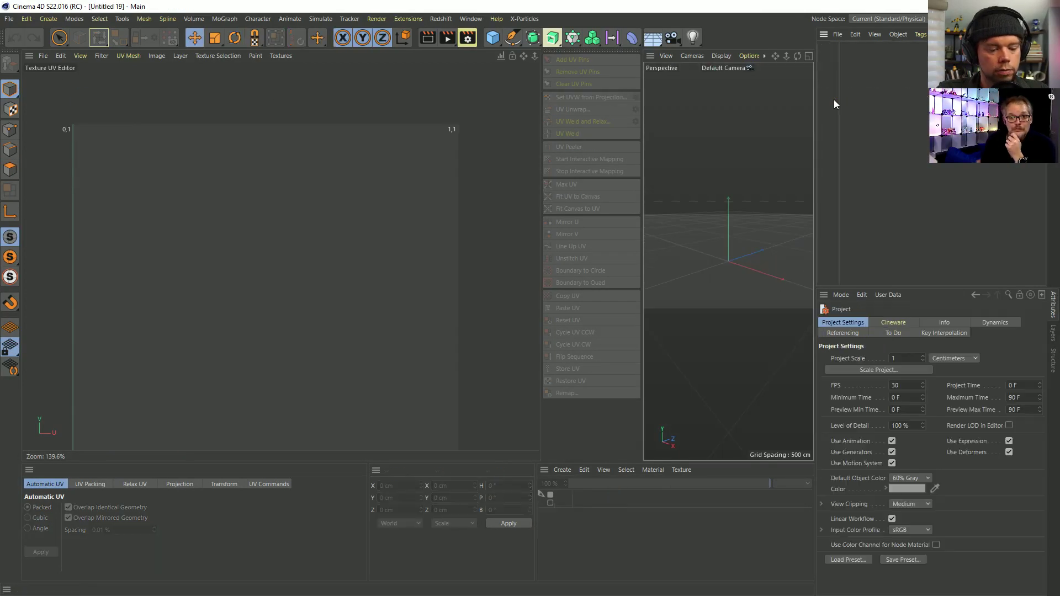
key(ctrl+v)
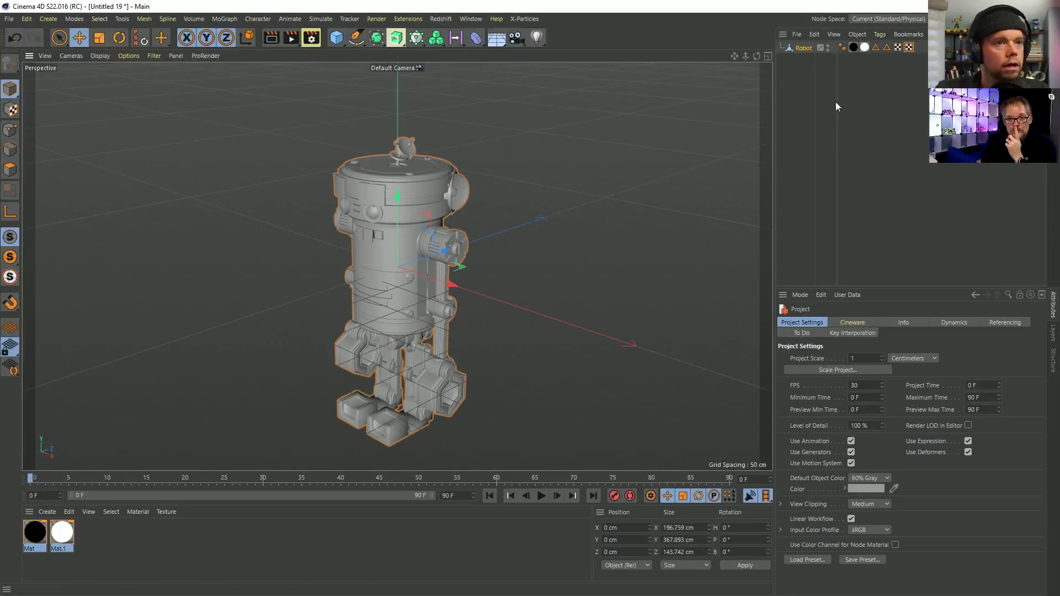
- Delete the pasted Robot's material tags, selection tags and extra UVW tag
drag(891, 56, 850, 44)
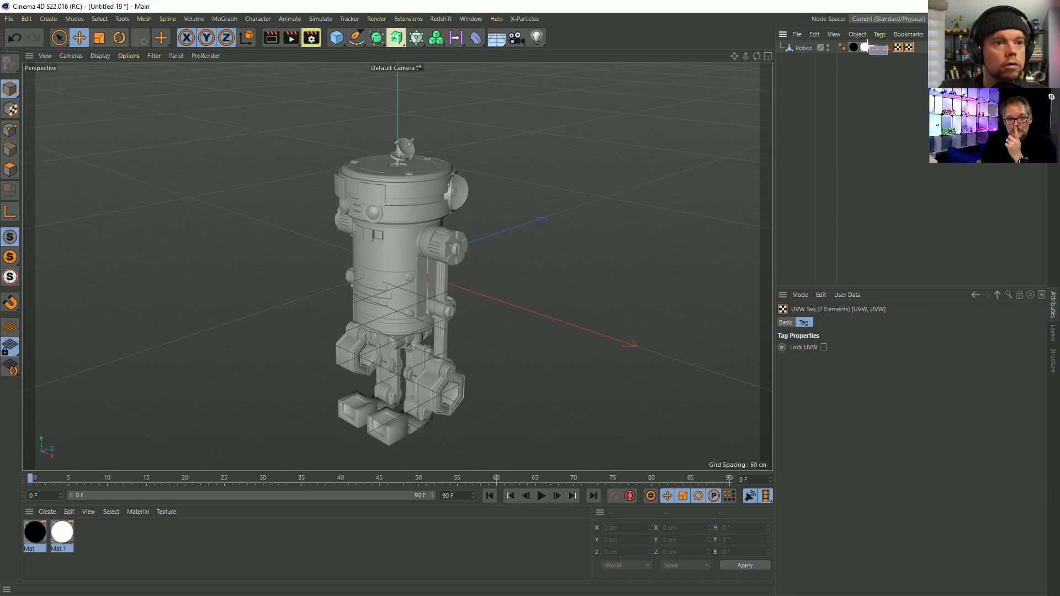
key(Delete)
click(862, 48)
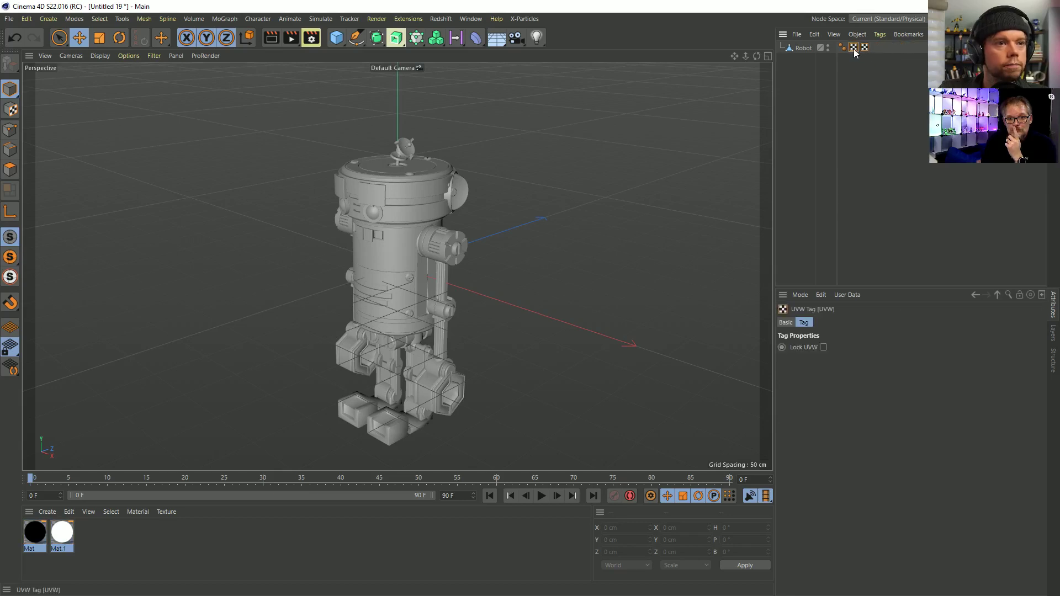
key(Delete)
- Add a Cloner and make the Robot its child to build a grid array of robots
alt+drag(385, 181, 378, 263)
alt+drag(413, 163, 381, 259)
drag(428, 37, 442, 40)
drag(804, 59, 805, 48)
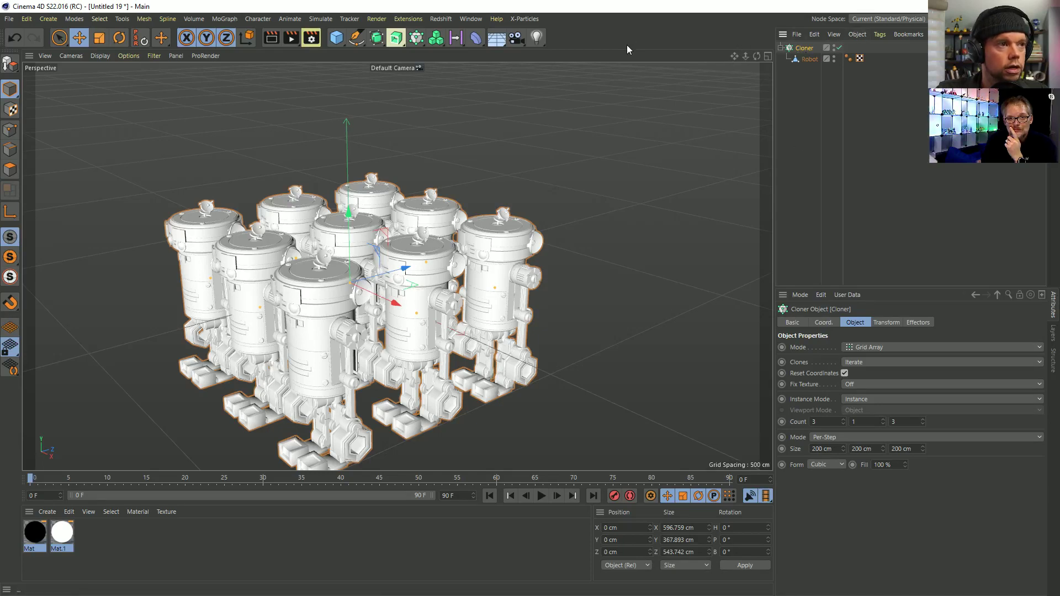
- Switch to the open project [3c_Detailing]DR_D1.c4d with the rigged robot
click(498, 16)
click(498, 17)
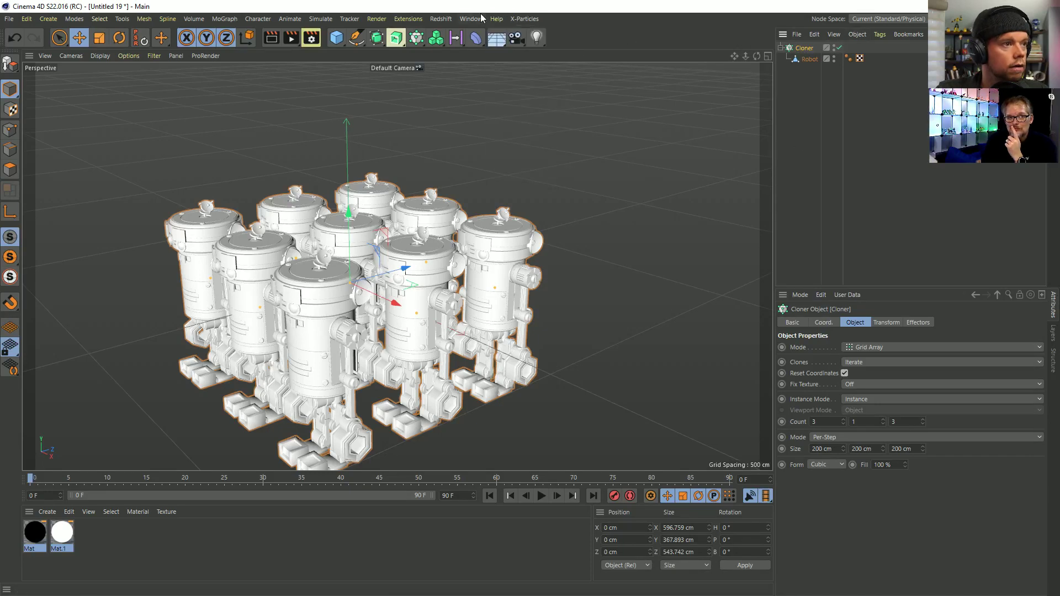
click(471, 19)
click(515, 368)
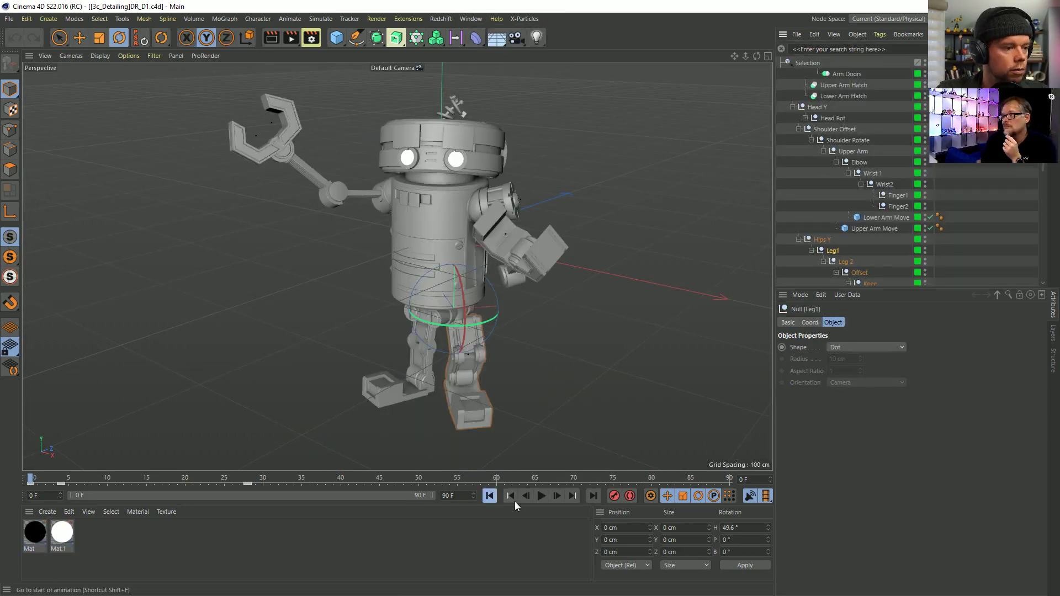
- Play the rigged robot's animation, stop it and return to the first frame
click(541, 496)
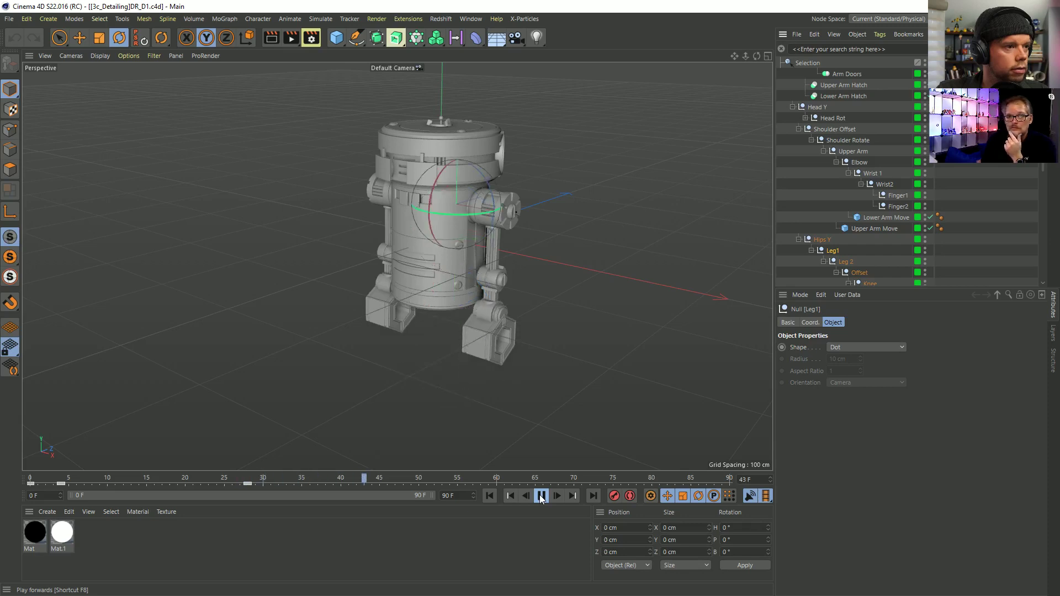
click(540, 496)
click(489, 495)
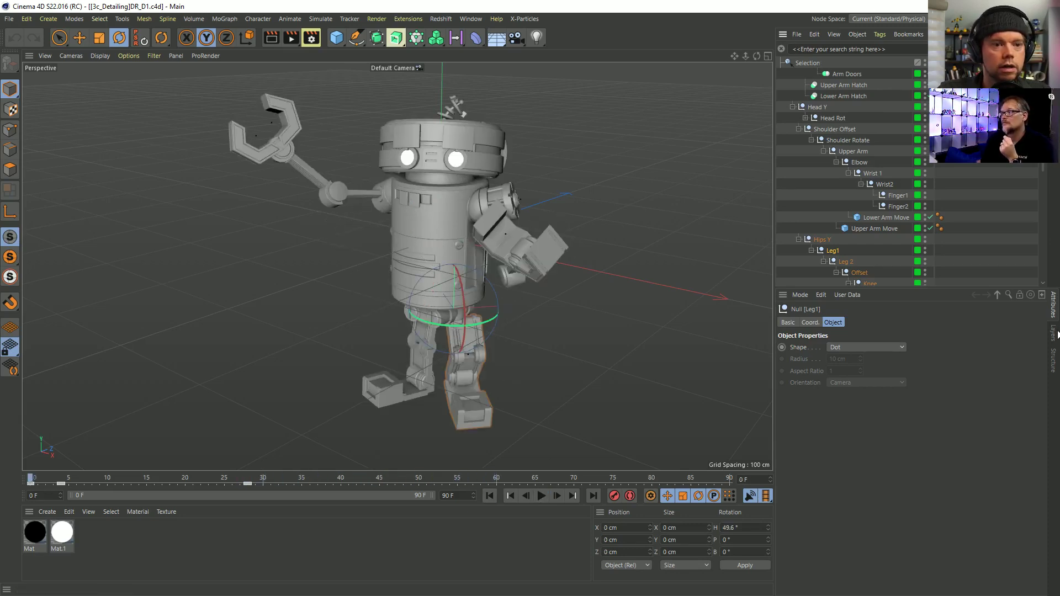
- Show the Everything Else layer's objects in the object list and collapse the Robot hierarchy
click(1055, 333)
click(882, 328)
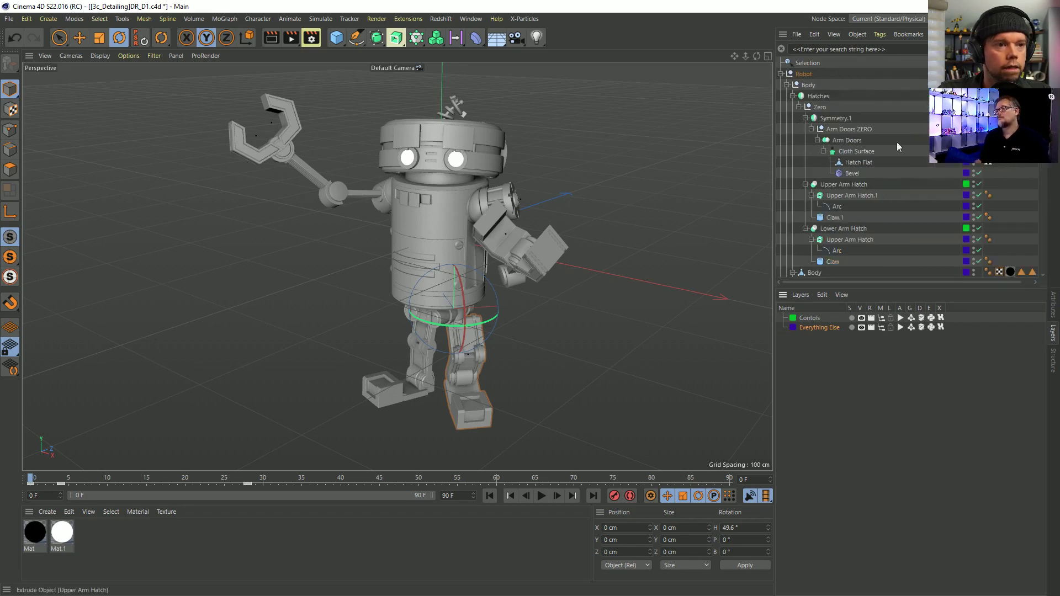
click(781, 74)
- Copy the whole rigged Robot null and paste it into a new project
click(795, 75)
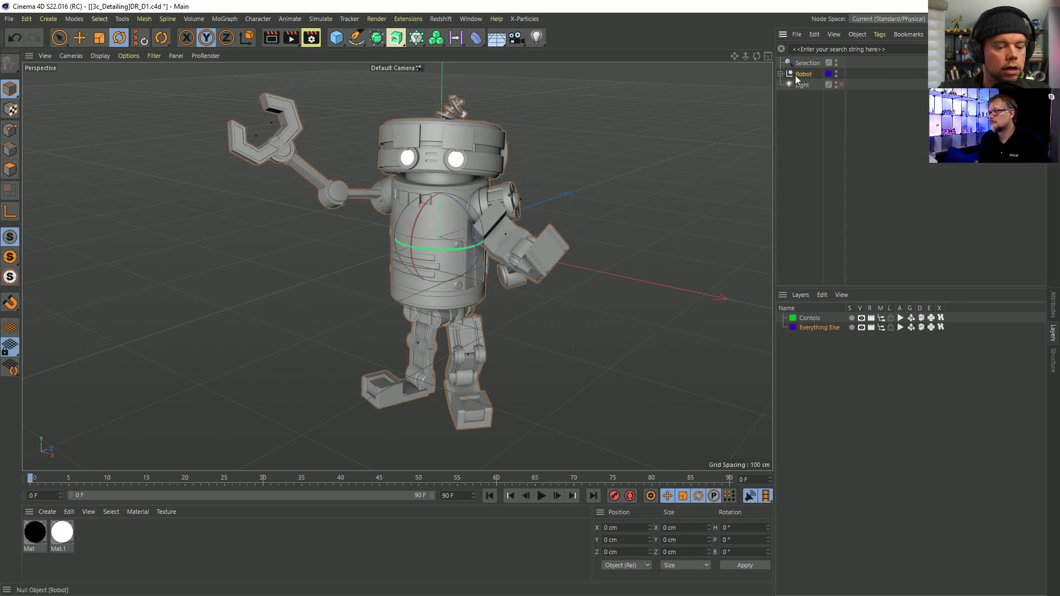
key(ctrl+c)
key(ctrl+n)
key(ctrl+v)
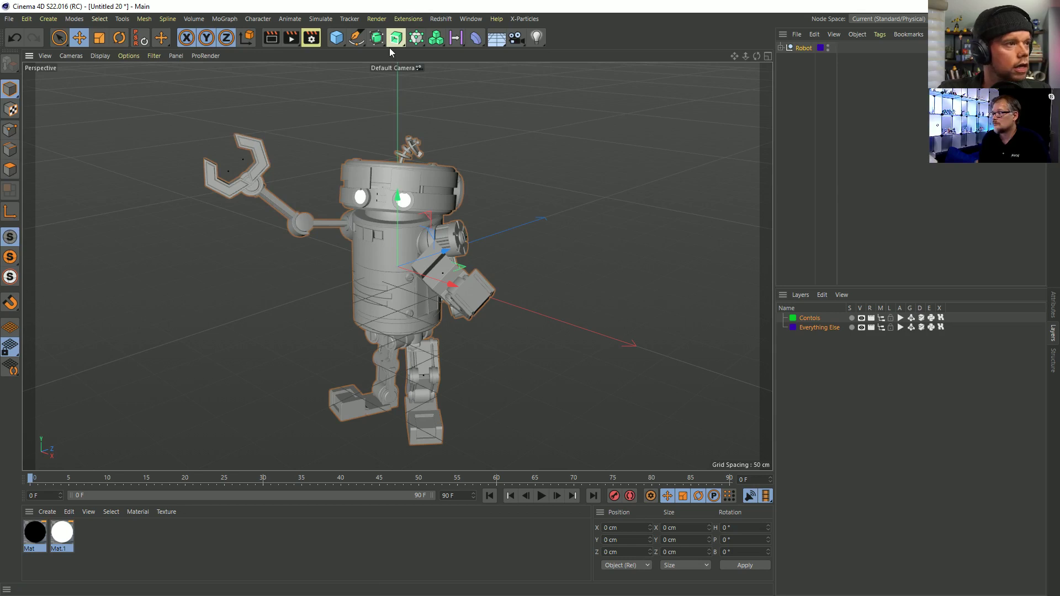
- Add a Cloner, place the rigged Robot inside it and display the Cloner's object properties
drag(416, 38, 480, 53)
drag(802, 62, 803, 49)
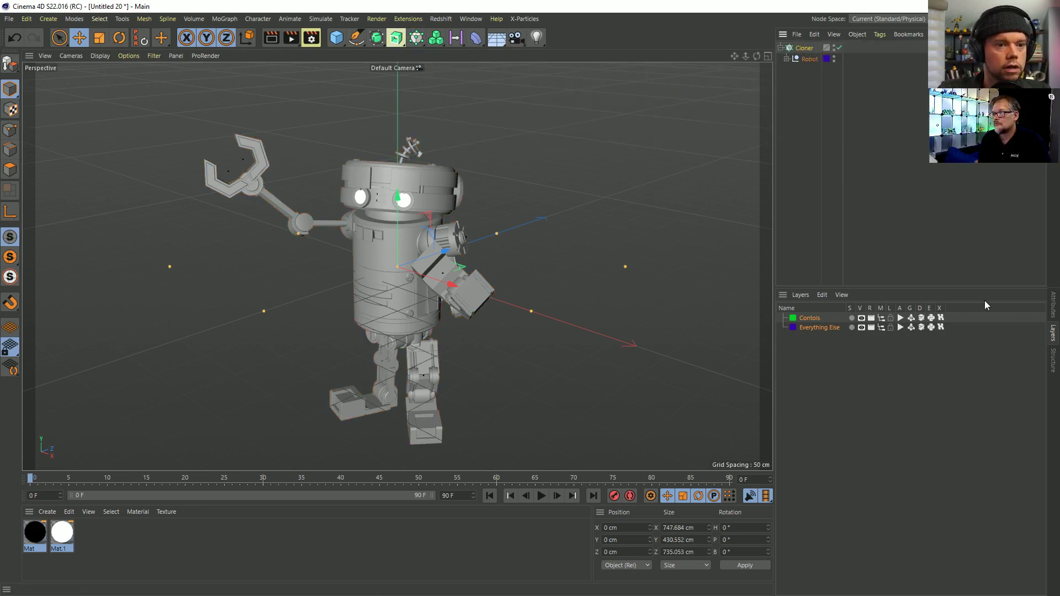
click(1052, 309)
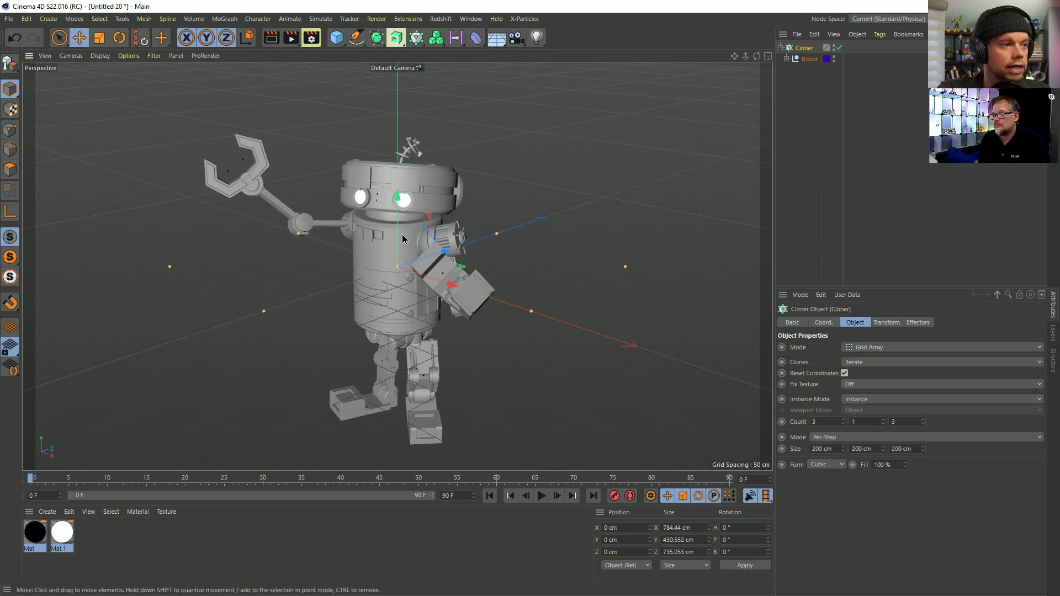
scroll(462, 221, down, 1)
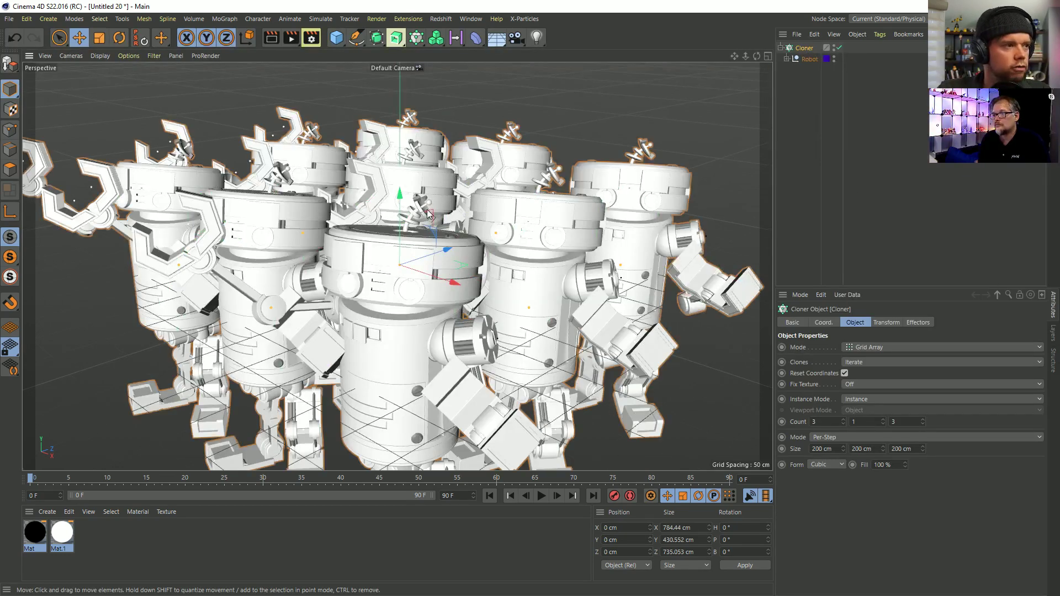
scroll(425, 231, down, 10)
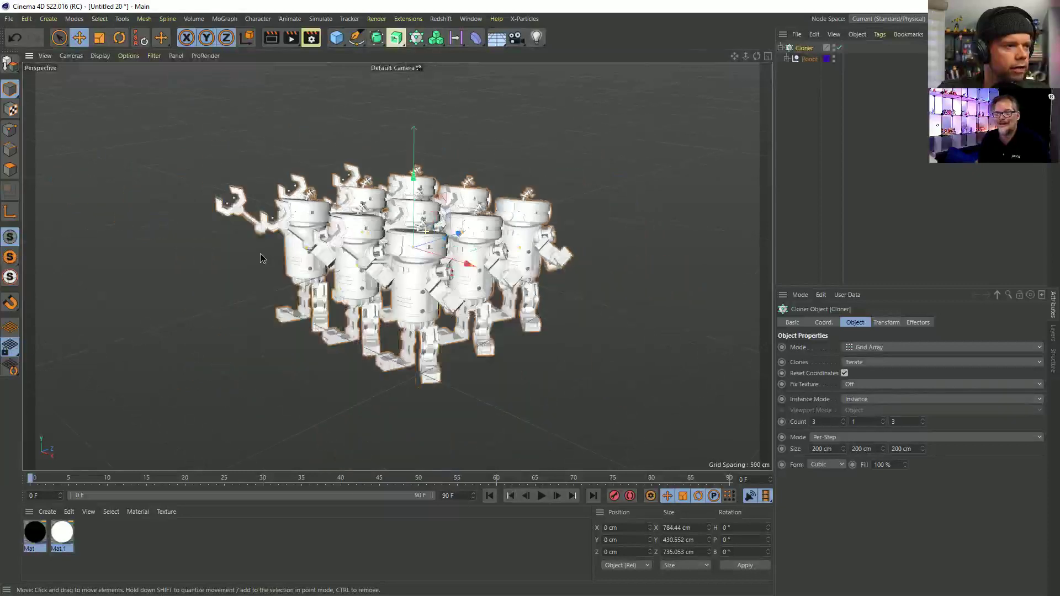
alt+right_drag(312, 247, 376, 241)
alt+drag(376, 241, 381, 276)
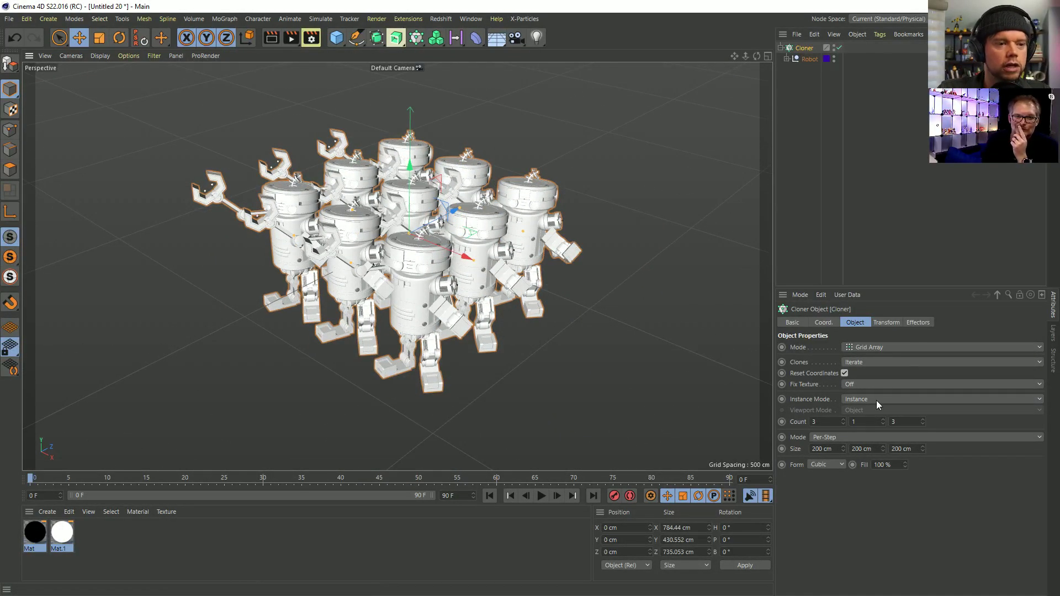
- Set the Cloner's Instance Mode to Multi-Instance
click(863, 399)
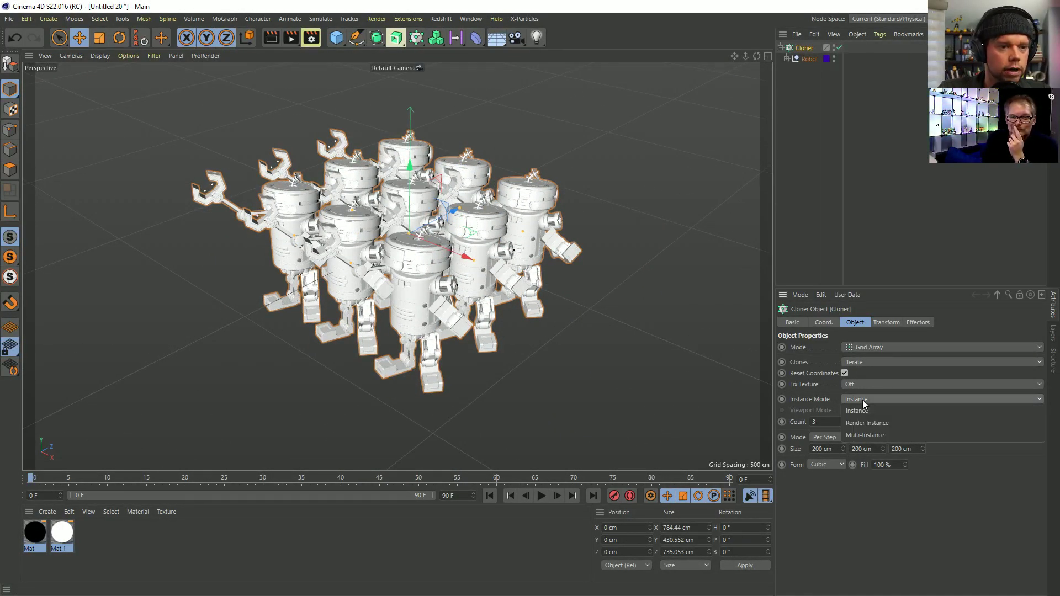
click(888, 403)
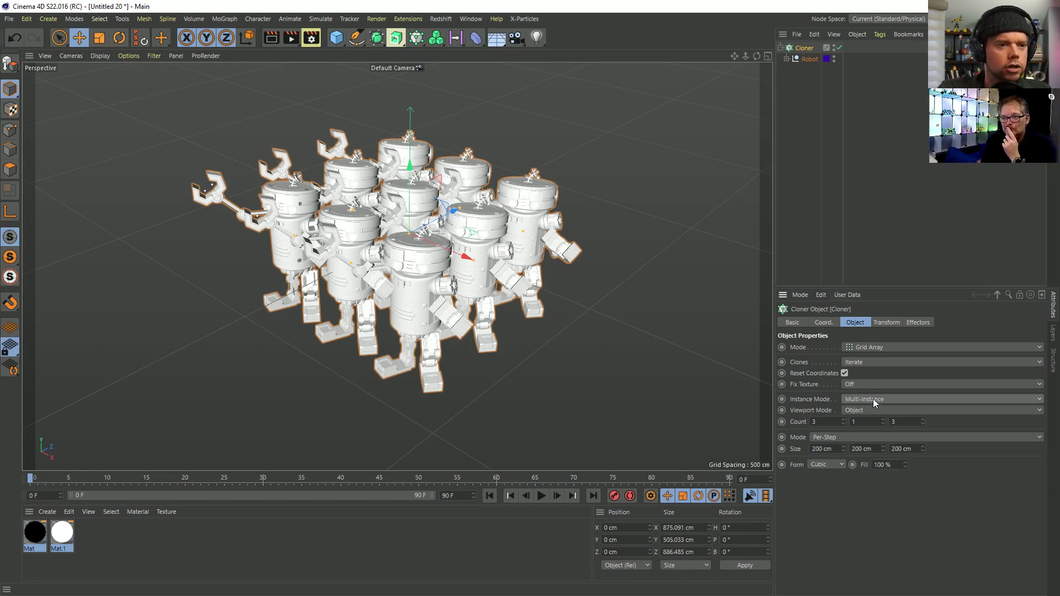
mouse_move(433, 285)
alt+mouse_down()
mouse_move(295, 237)
mouse_move(376, 223)
mouse_move(362, 230)
alt+mouse_up()
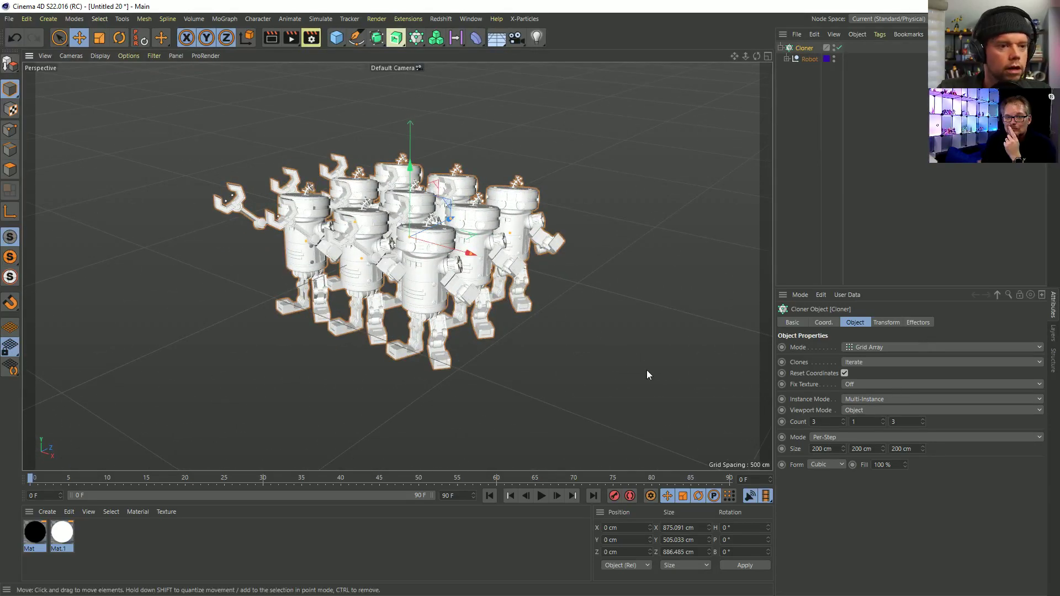
- Check the Cloner's Viewport Mode and Clones options and change its Mode to Honeycomb Array
click(869, 411)
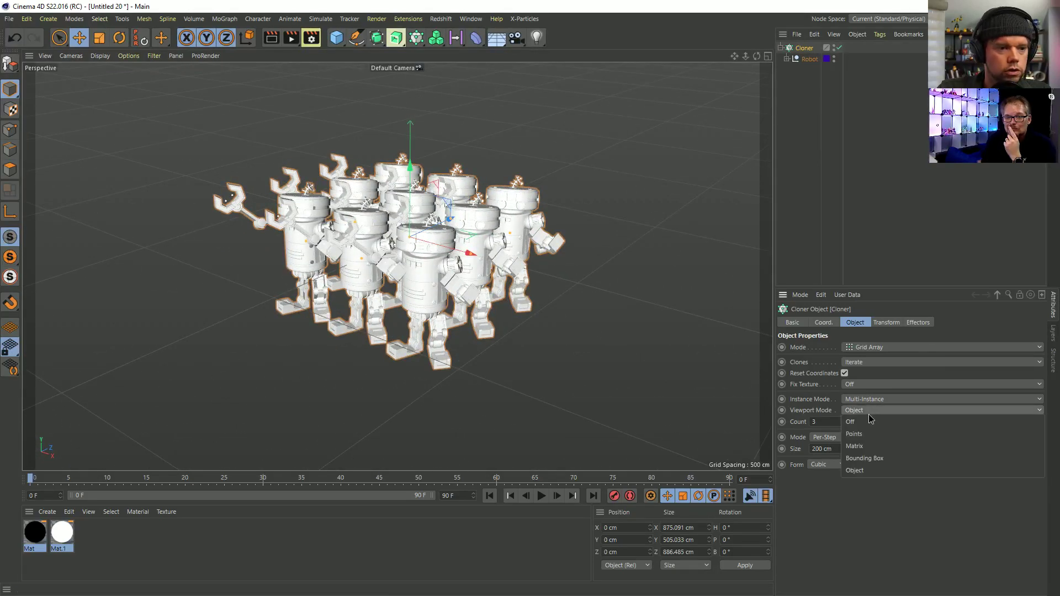
click(835, 408)
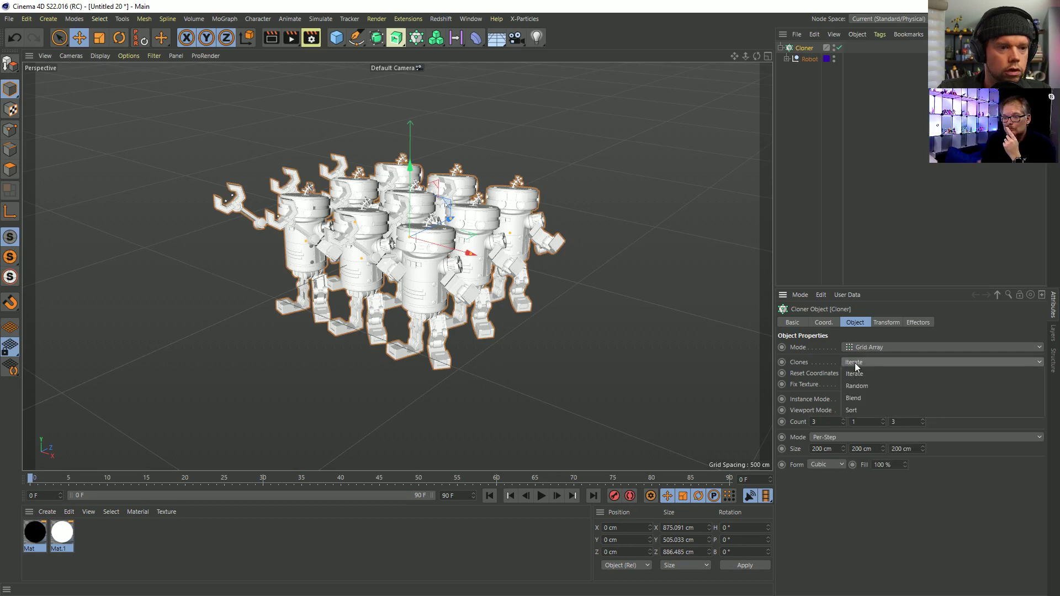
click(864, 348)
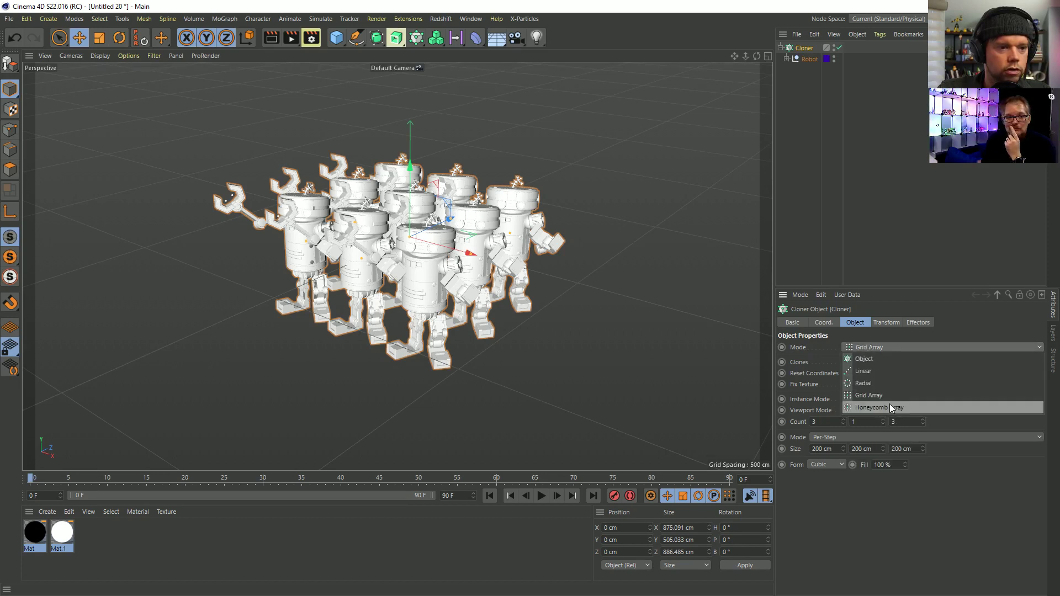
click(876, 417)
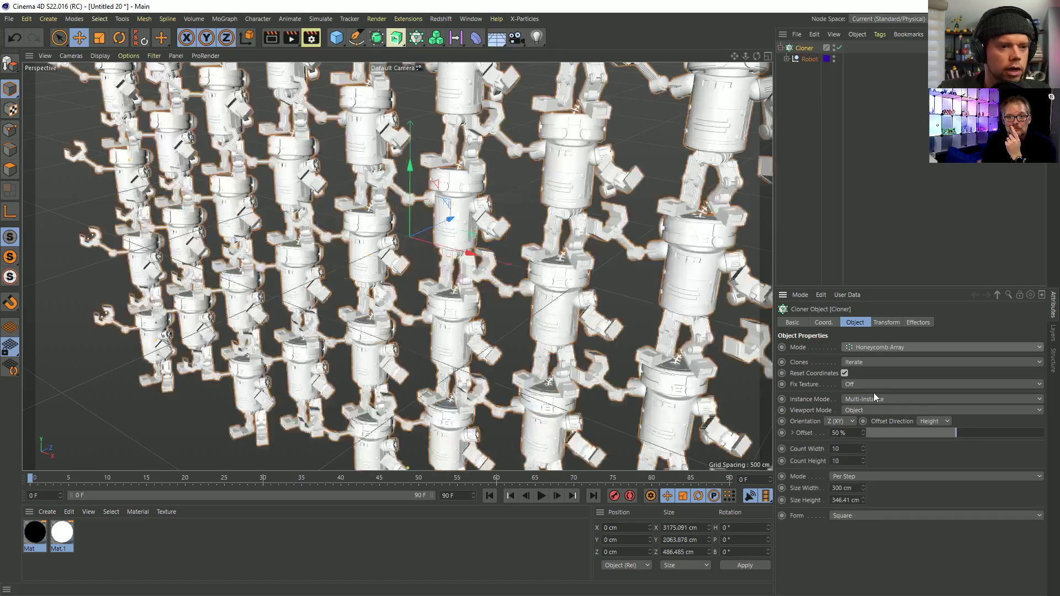
- Play the animation with the whole honeycomb array of robots in view
scroll(430, 286, down, 10)
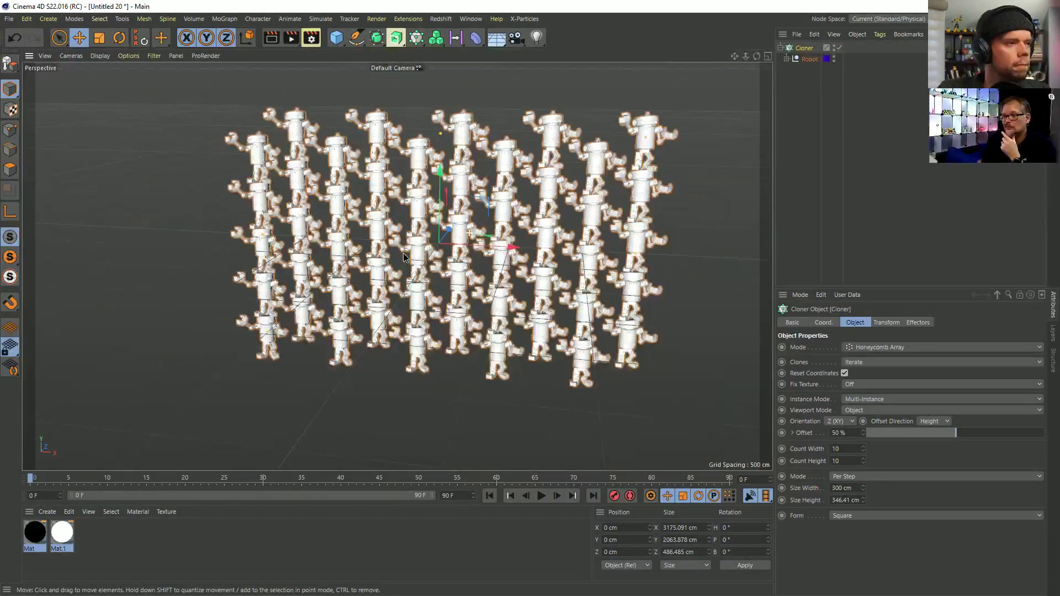
scroll(403, 255, up, 1)
alt+middle_drag(403, 255, 377, 267)
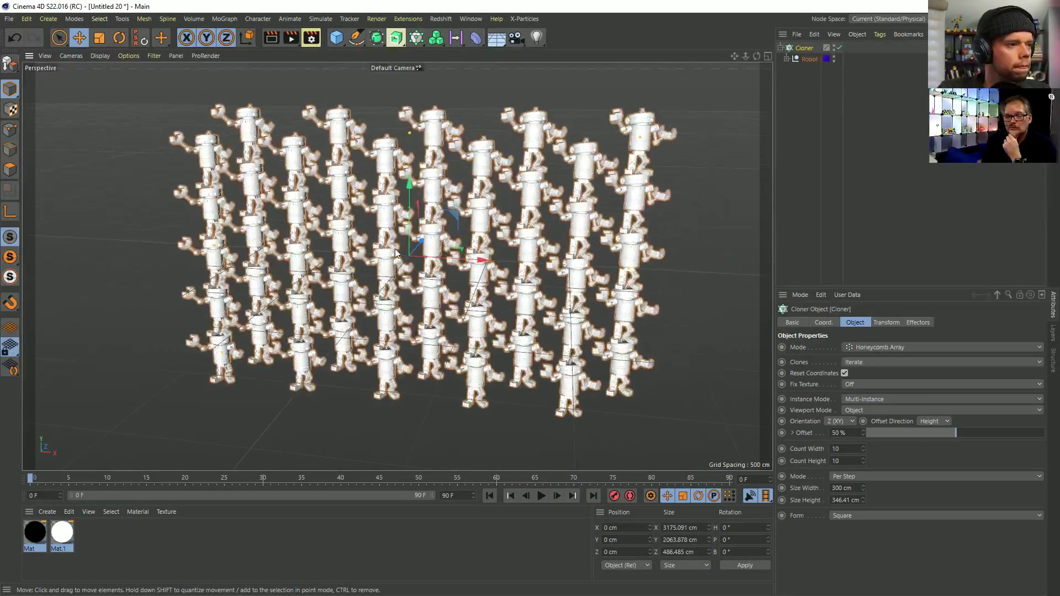
alt+drag(377, 267, 395, 268)
click(542, 496)
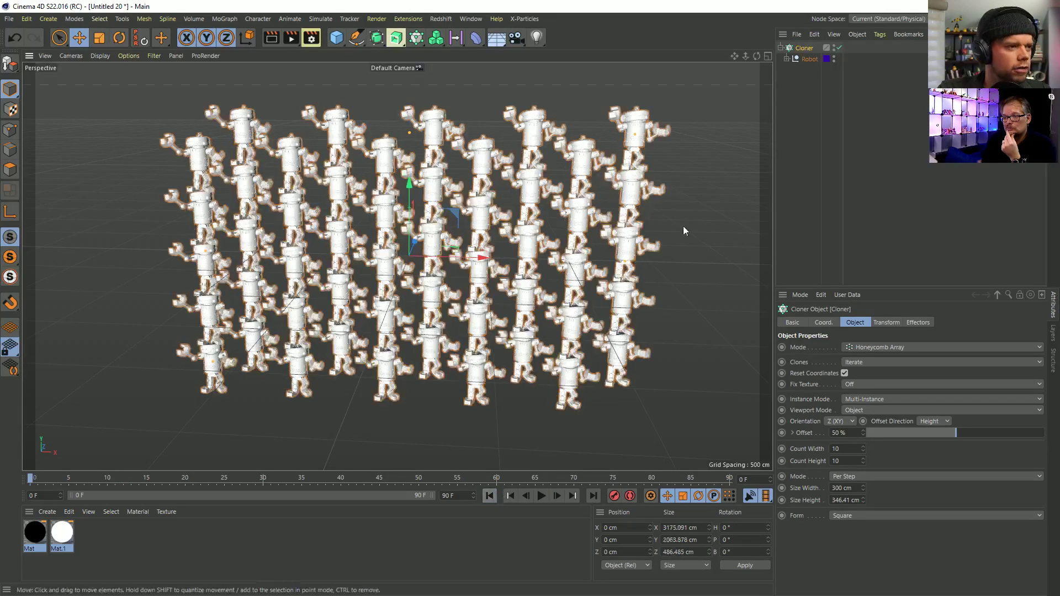
- Add a Connect object, place the Robot hierarchy inside it and make the Connect object editable
click(788, 60)
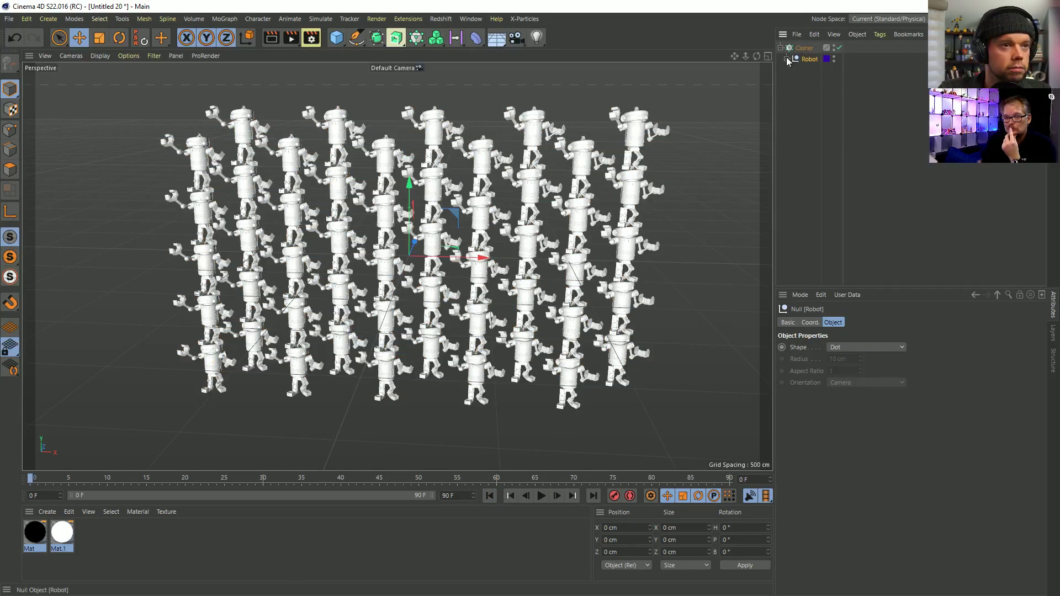
click(375, 39)
click(504, 112)
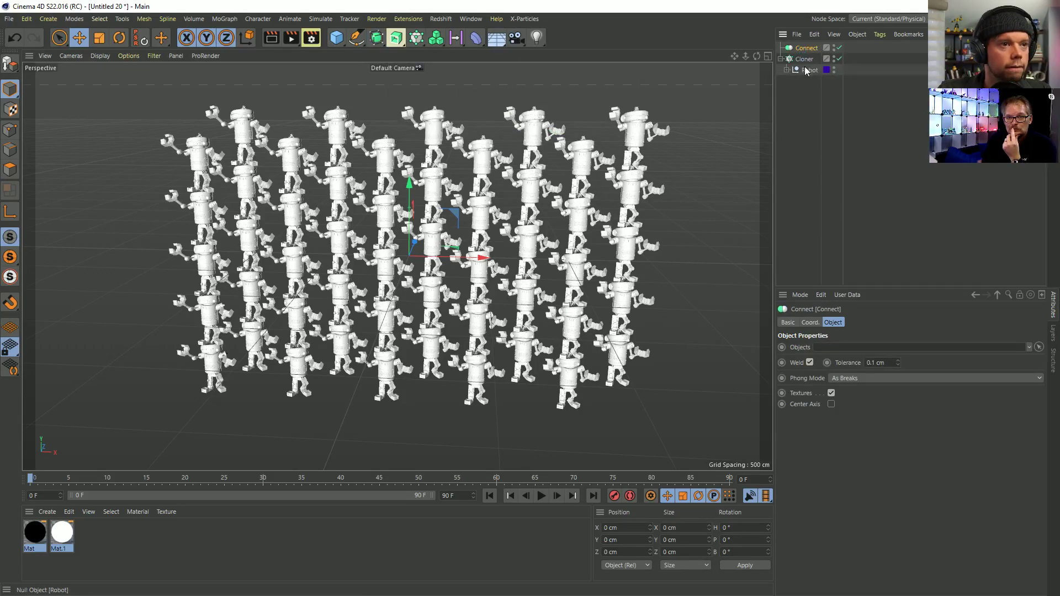
drag(811, 51, 806, 48)
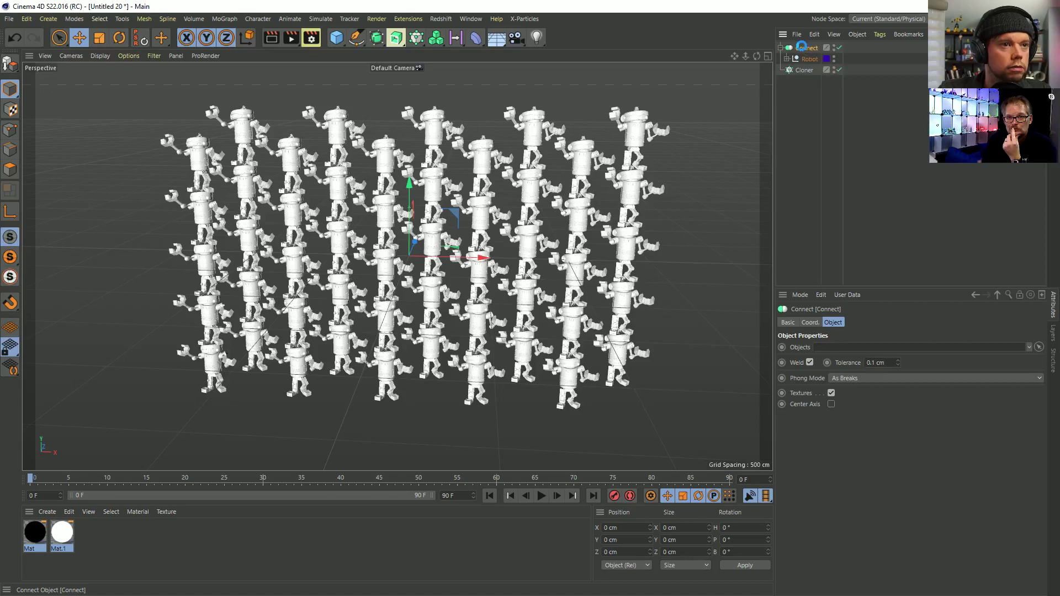
key(c)
click(781, 48)
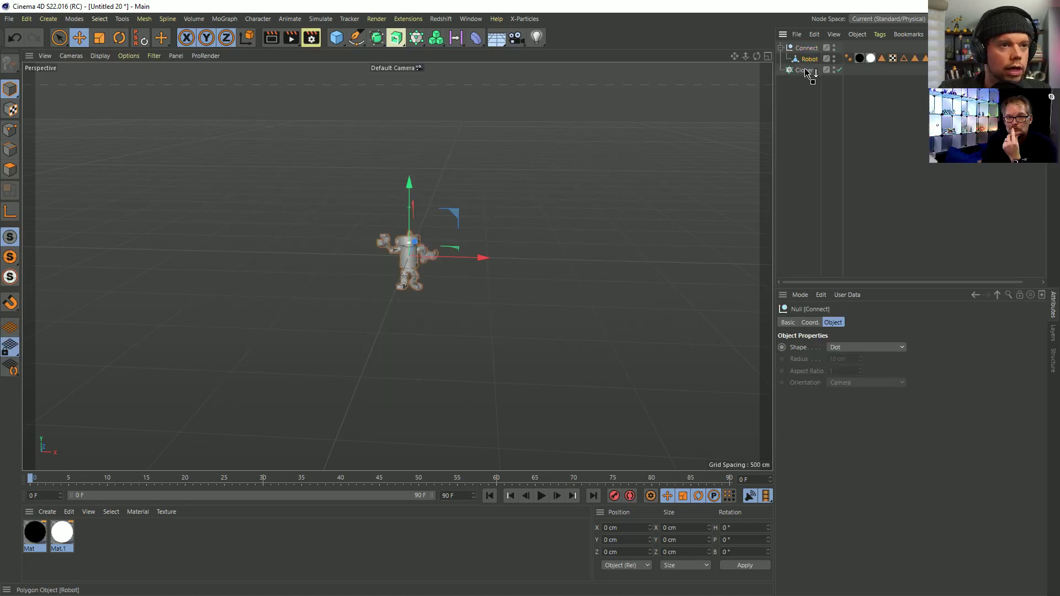
- Move the merged Robot polygon object into the Cloner and delete its surplus material and selection tags
drag(807, 70, 807, 70)
click(882, 71)
shift+click(1037, 70)
key(Delete)
drag(875, 75, 853, 84)
key(Delete)
- Raise the Cloner's honeycomb Count Width to 149 and Count Height to 92 and look across the enlarged array
click(806, 60)
drag(863, 450, 863, 428)
scroll(359, 264, down, 8)
drag(863, 461, 863, 439)
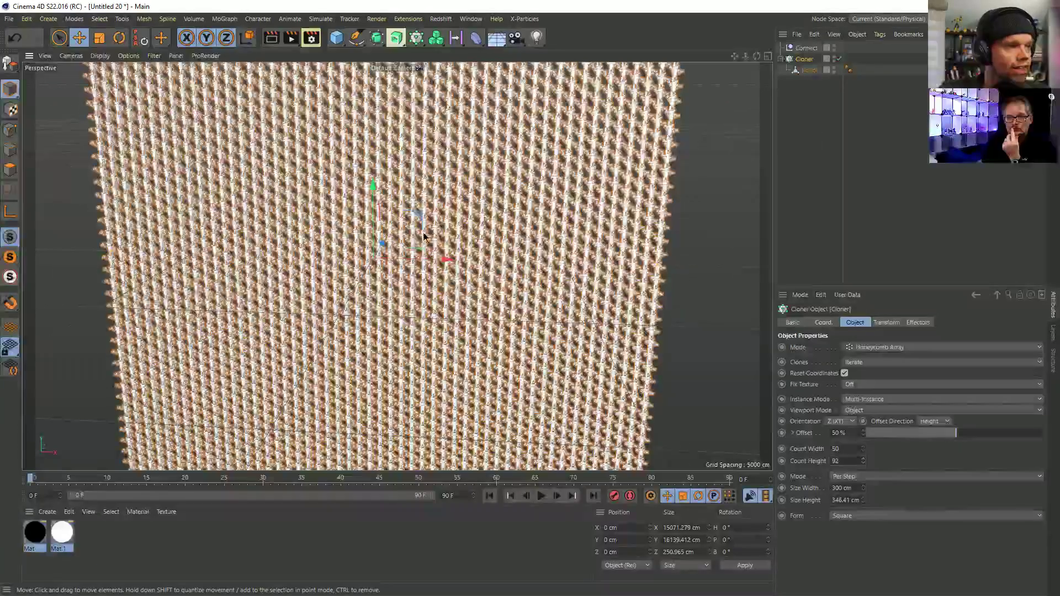
alt+drag(430, 242, 381, 237)
drag(863, 449, 863, 414)
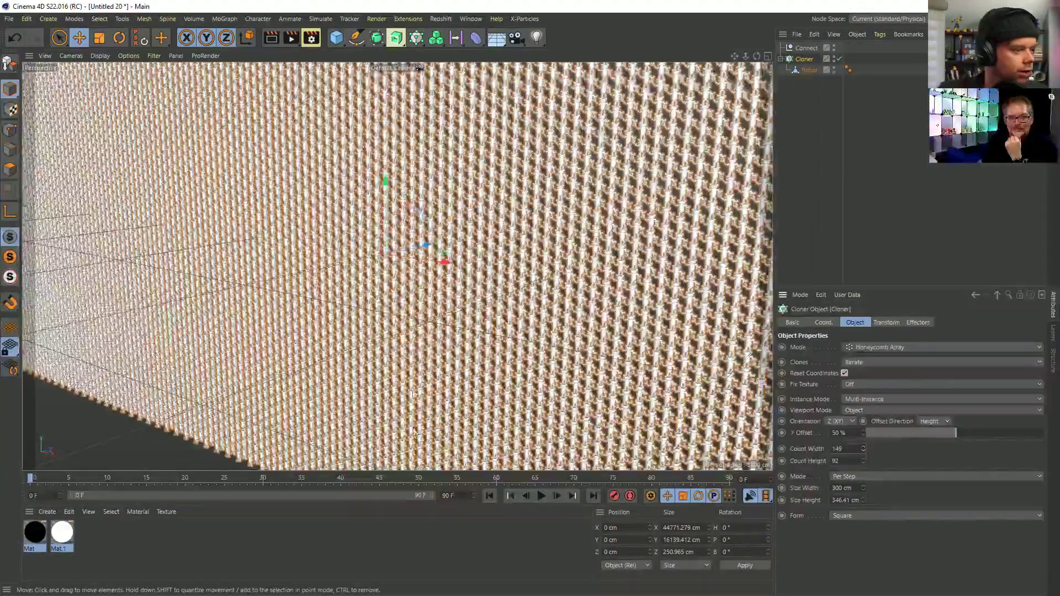
mouse_move(415, 434)
alt+mouse_down()
mouse_move(531, 307)
mouse_move(263, 316)
mouse_move(303, 301)
mouse_move(431, 308)
mouse_move(422, 334)
mouse_move(322, 327)
mouse_move(336, 317)
mouse_move(560, 331)
mouse_move(428, 320)
mouse_move(414, 260)
mouse_move(395, 252)
mouse_move(511, 249)
alt+mouse_up()
- Check the Robot mesh in polygon mode, deselect everything and inspect the cloned robots up close
click(10, 169)
click(811, 71)
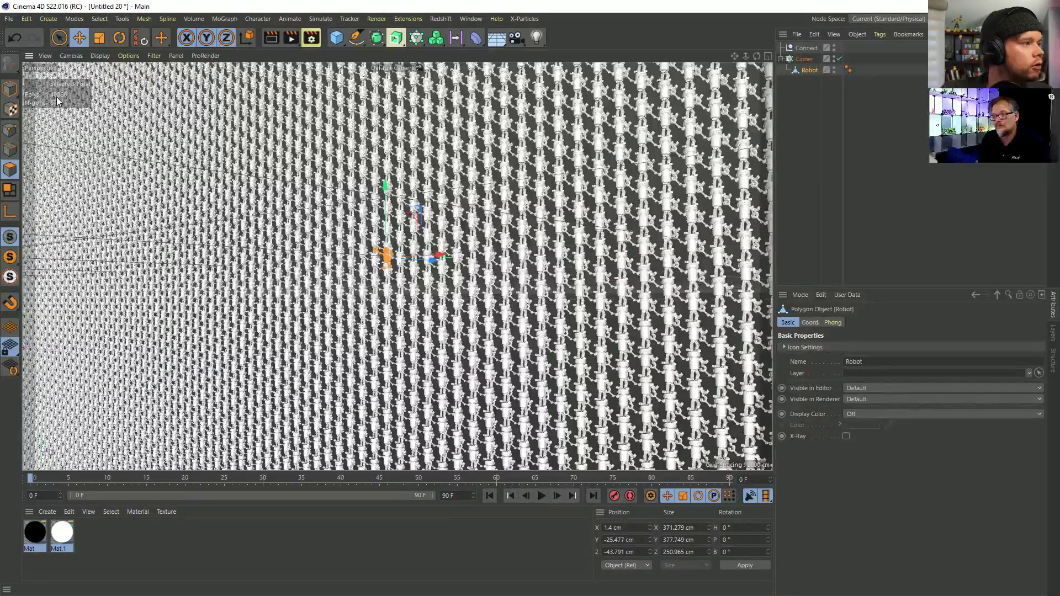
click(817, 116)
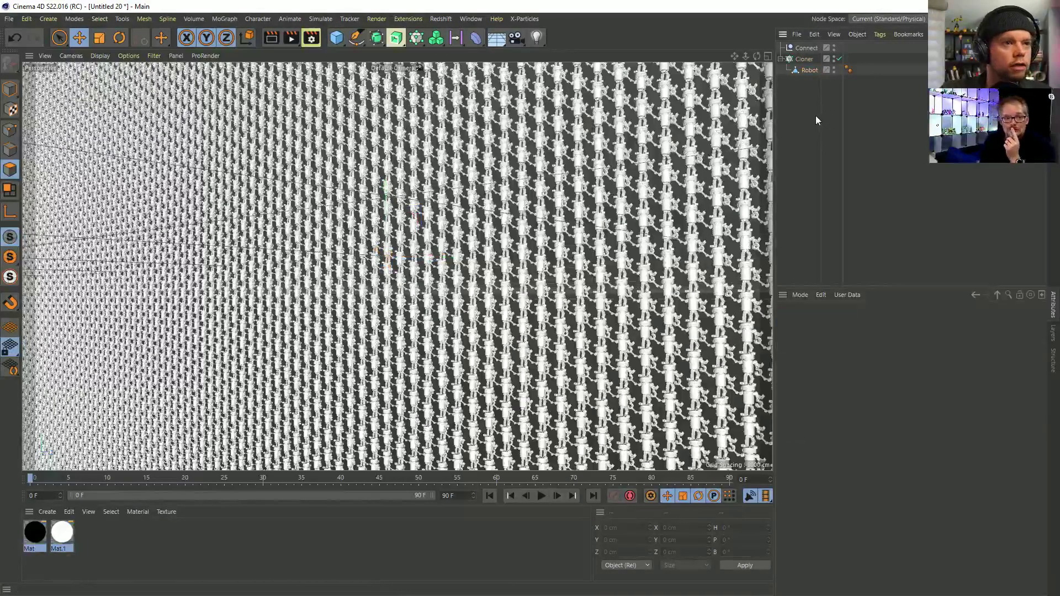
mouse_move(396, 226)
alt+right_down()
mouse_move(716, 193)
mouse_move(296, 253)
mouse_move(497, 243)
mouse_move(105, 293)
mouse_move(453, 237)
mouse_move(354, 249)
mouse_move(418, 222)
mouse_move(721, 173)
alt+right_up()
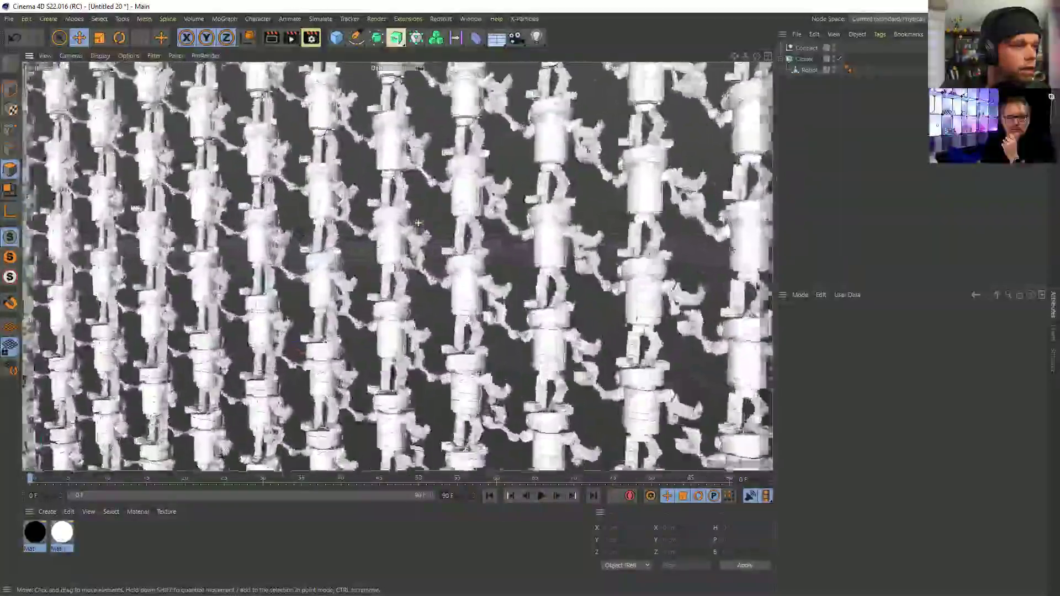
mouse_move(670, 191)
alt+mouse_down()
mouse_move(288, 265)
mouse_move(464, 258)
mouse_move(318, 245)
mouse_move(376, 231)
mouse_move(496, 262)
alt+mouse_up()
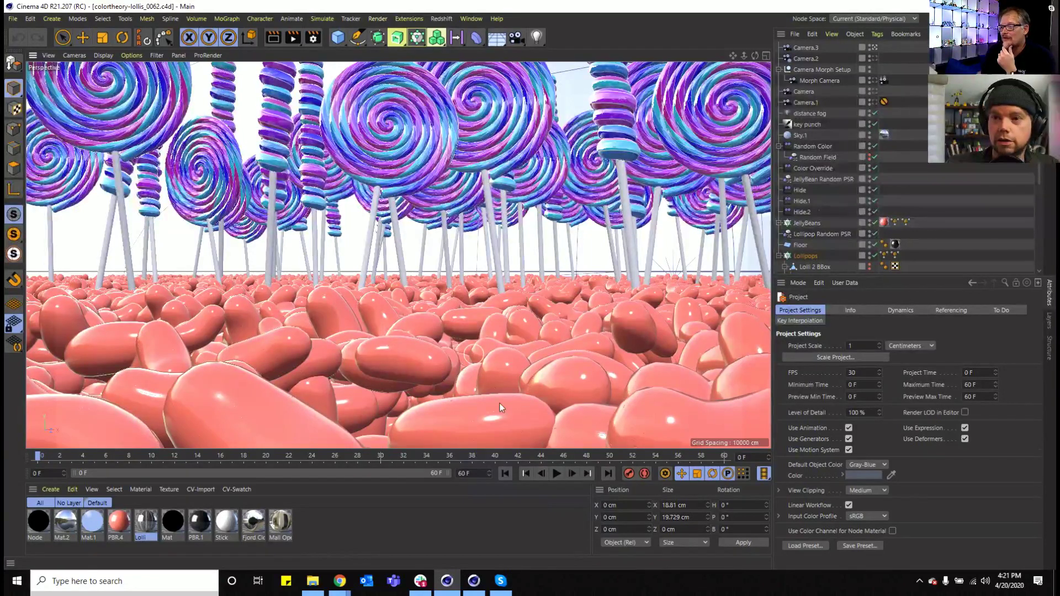
- Play the lollipop and jelly bean animation in Cinema 4D R21 and stop it near the end
click(556, 475)
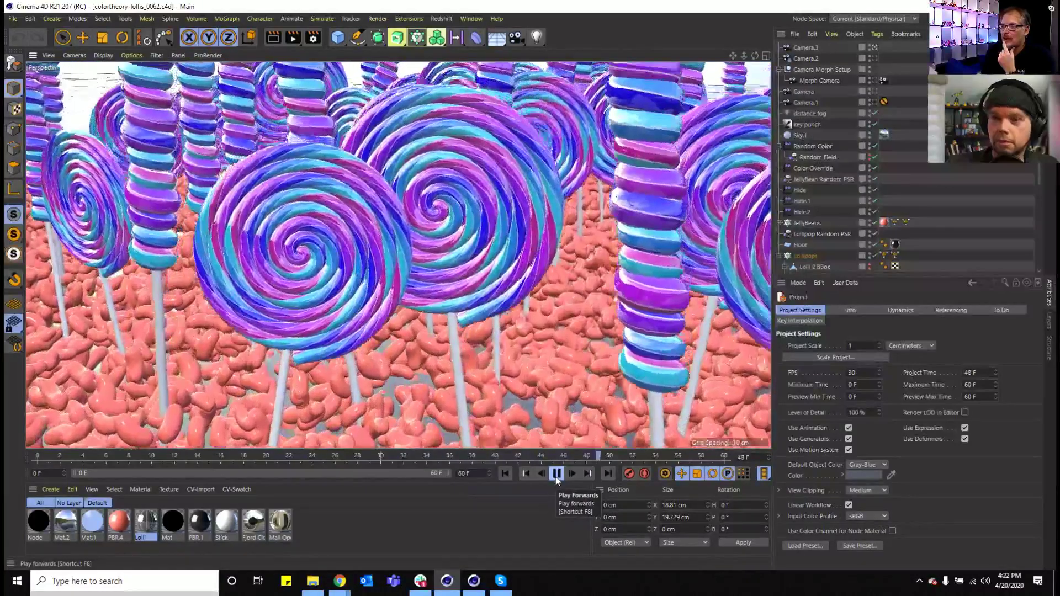
click(555, 475)
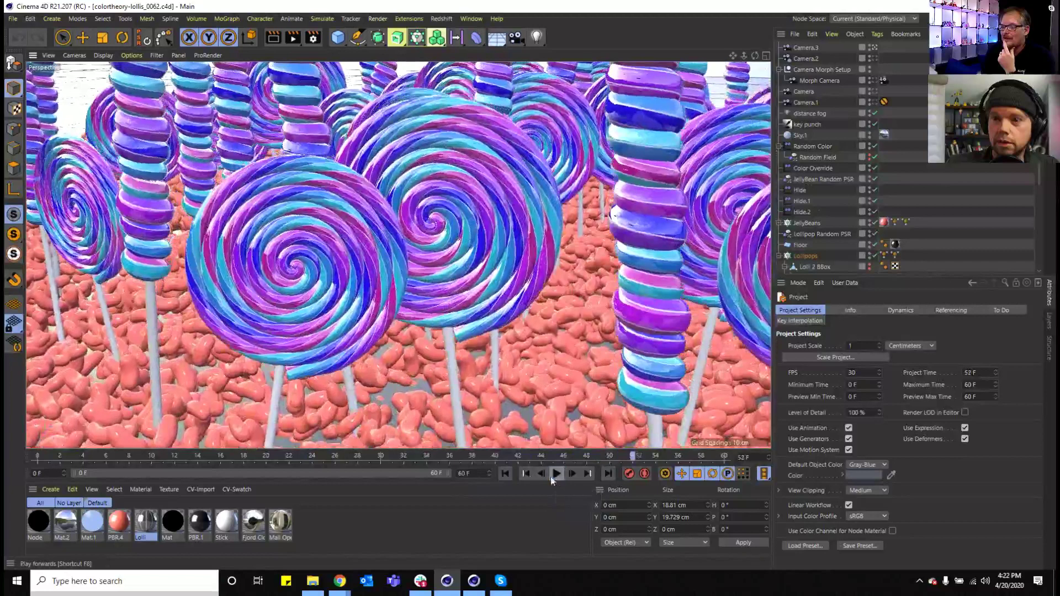
- Switch to Cinema 4D S22 and play the same lollipop animation with the multicoloured jelly beans
click(473, 581)
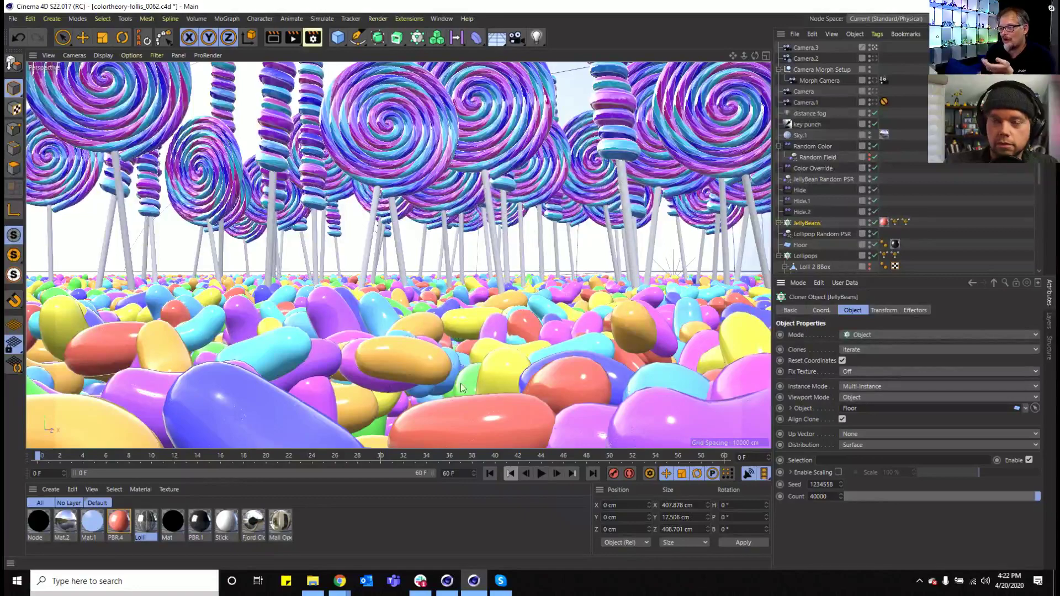
click(539, 475)
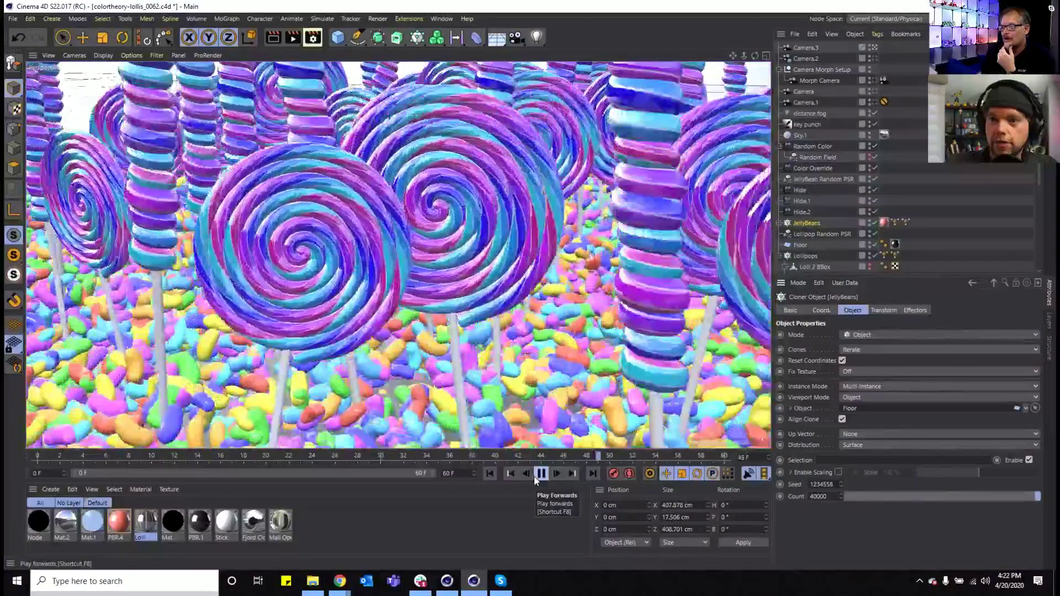
click(538, 475)
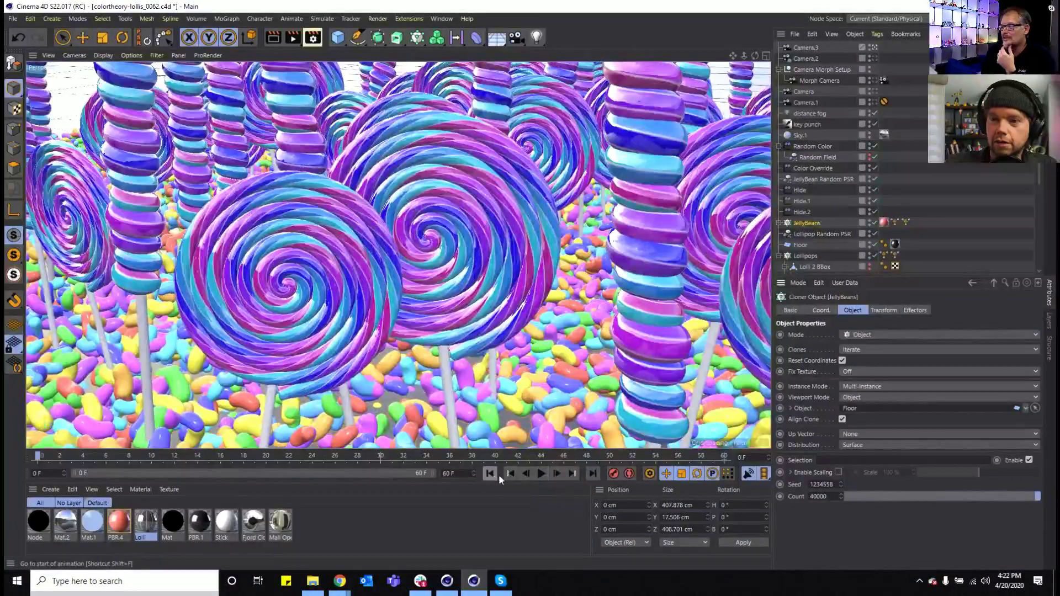
- Return to the first frame, set the JellyBeans Cloner's Count to 80000 and play the animation
click(490, 474)
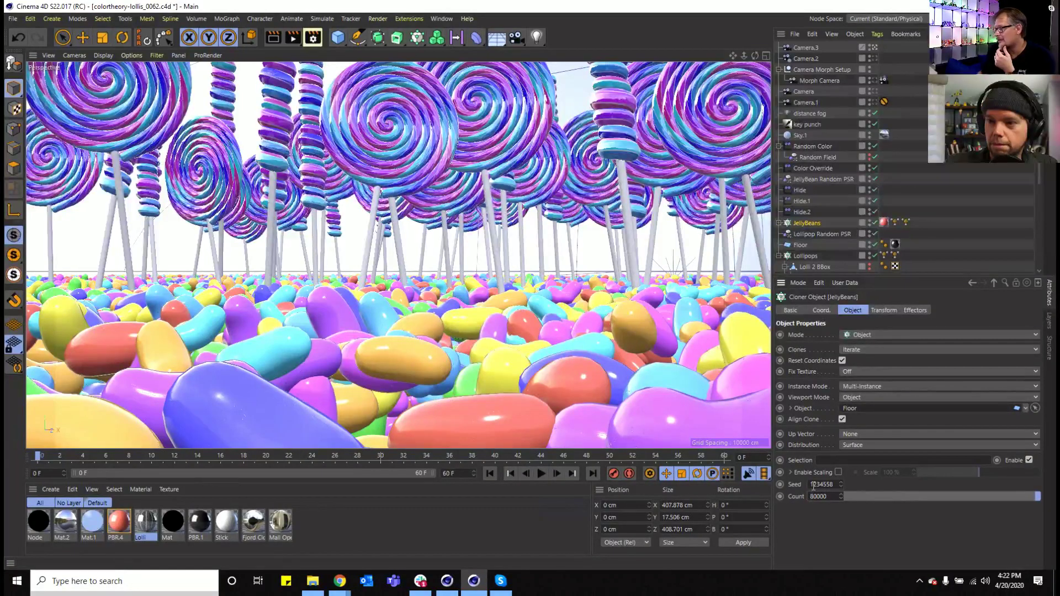
click(536, 475)
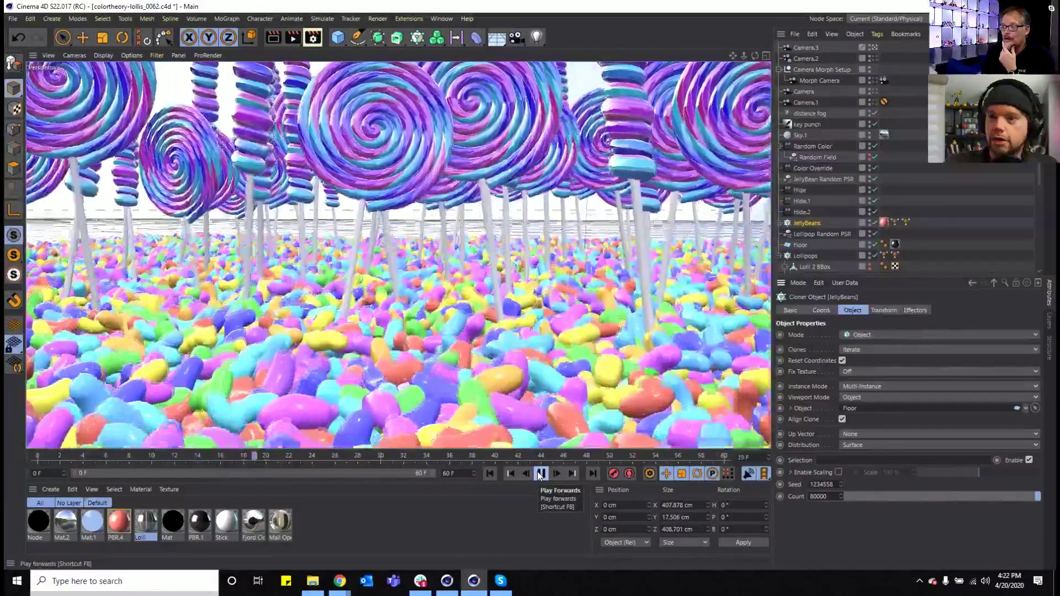
click(541, 474)
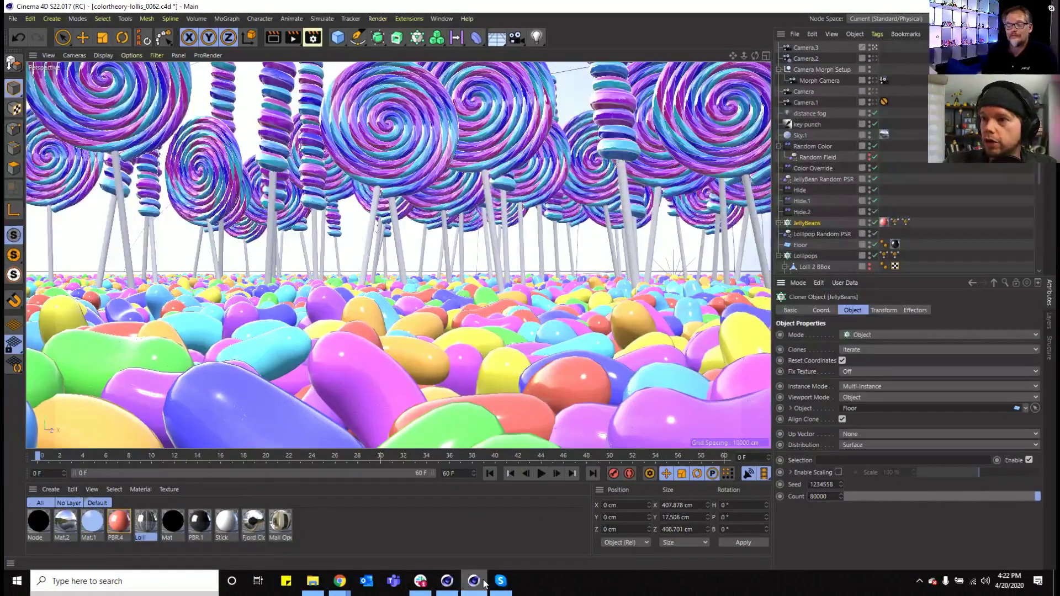
mouse_move(462, 580)
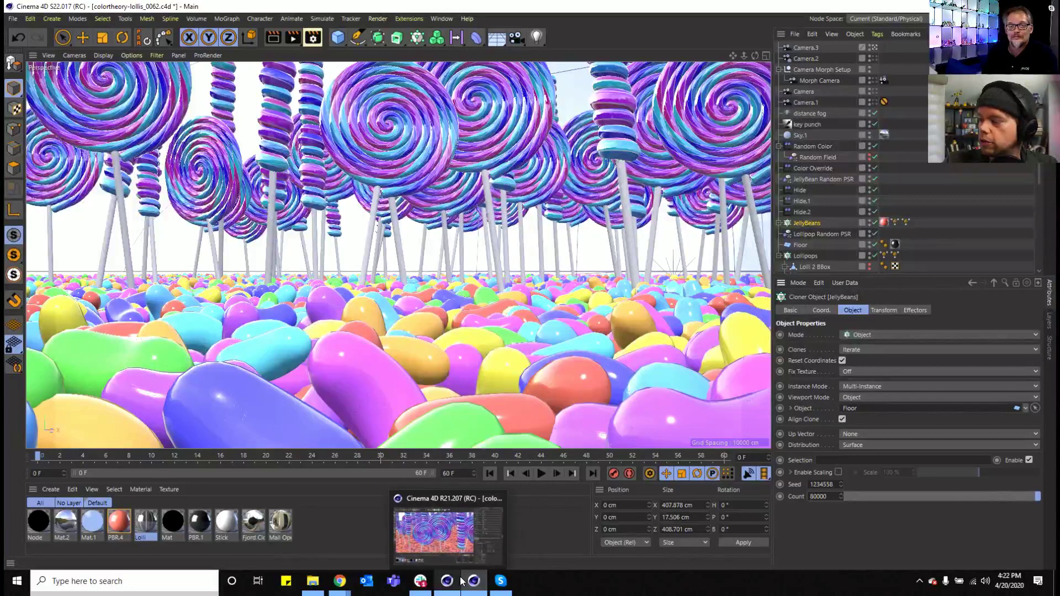